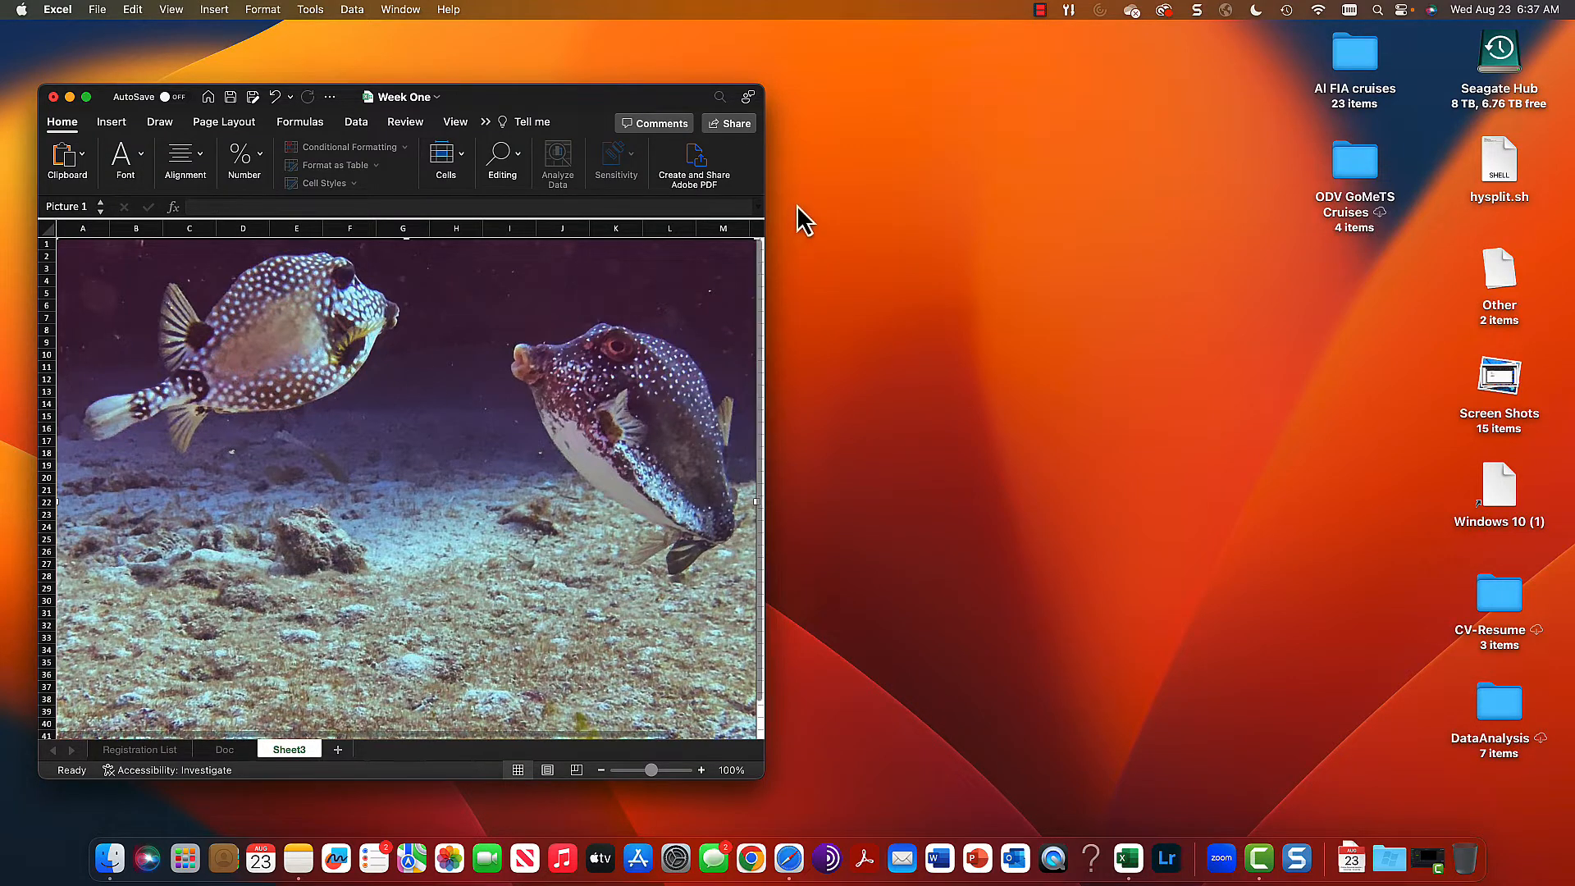
Step: Widen the workbook window to nearly the full screen width and move it up to just below the menu bar
left_click_drag(763, 175, 1549, 197)
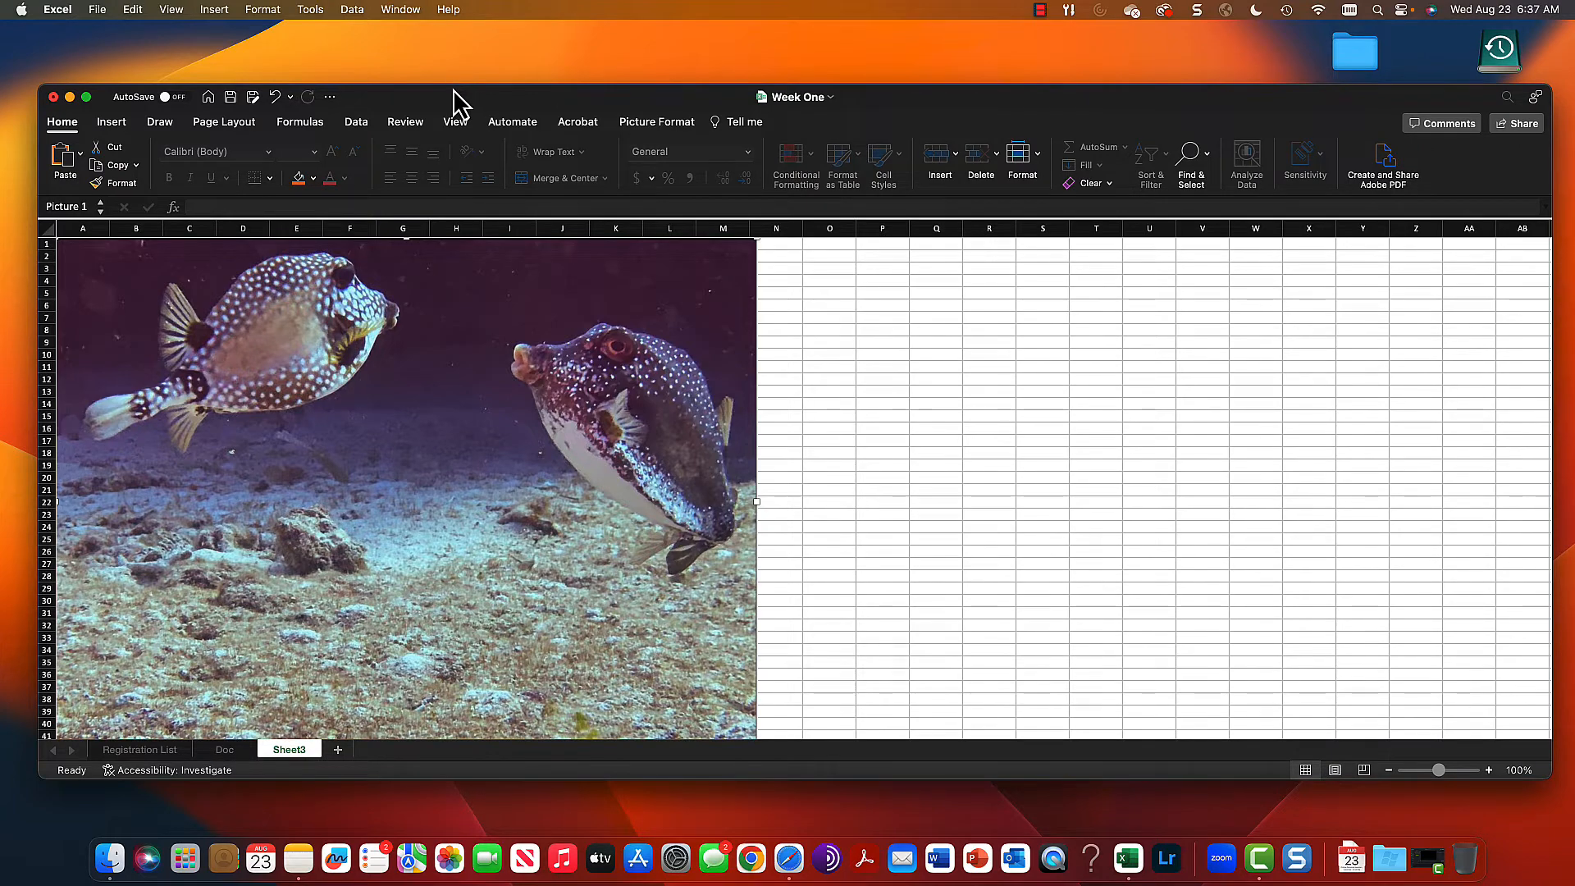
left_click_drag(451, 87, 454, 32)
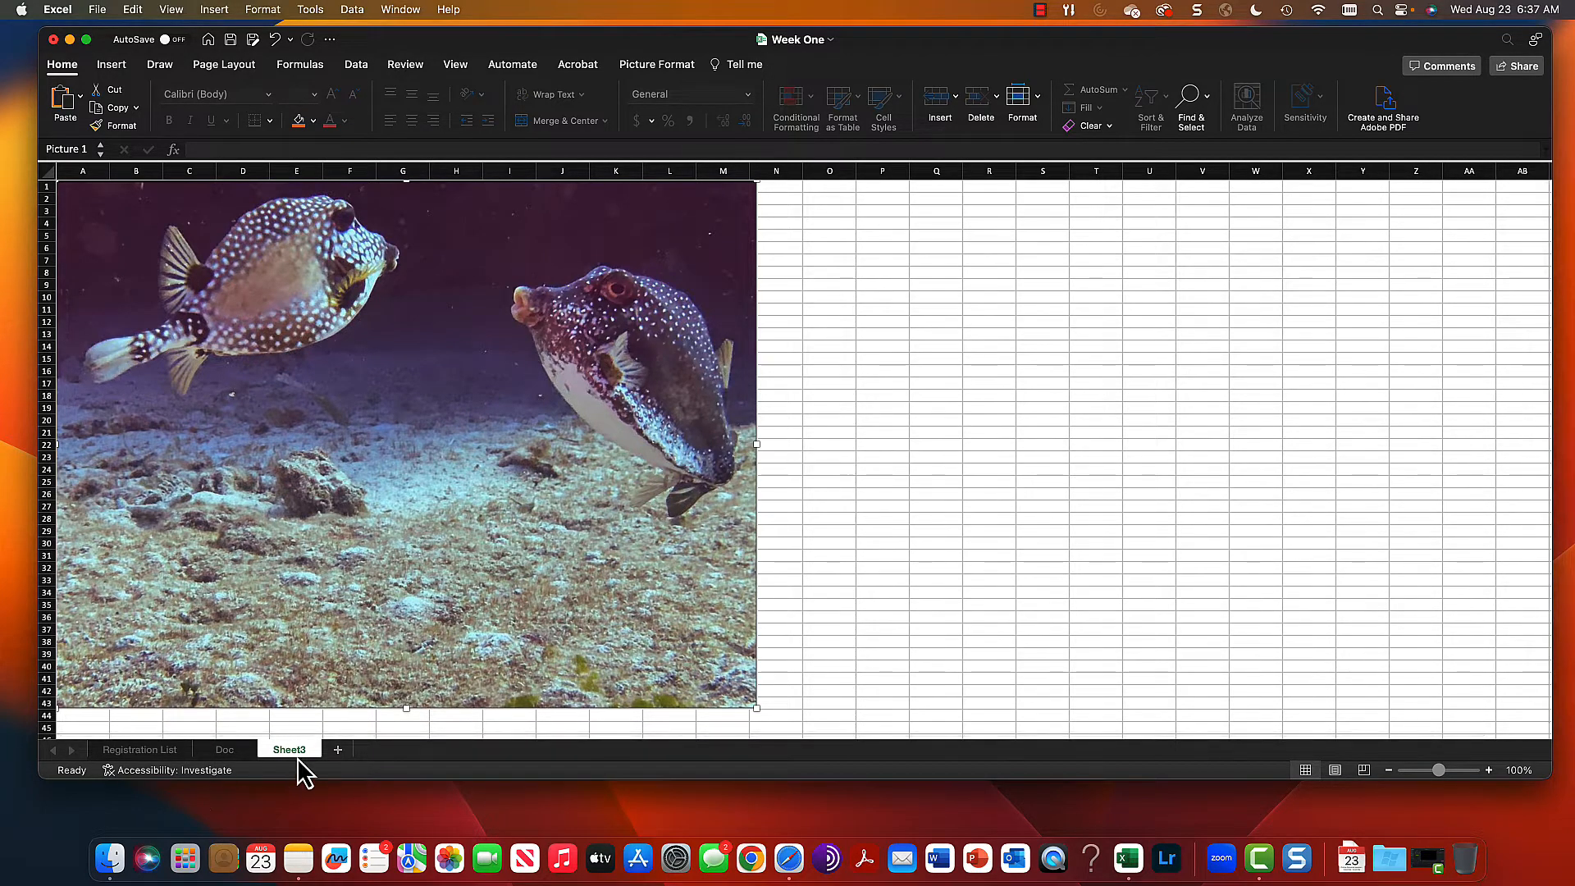
Step: Add a blank worksheet after Sheet3 and look through the Sheet3, Doc and Registration List sheets
left_click(342, 750)
left_click(297, 751)
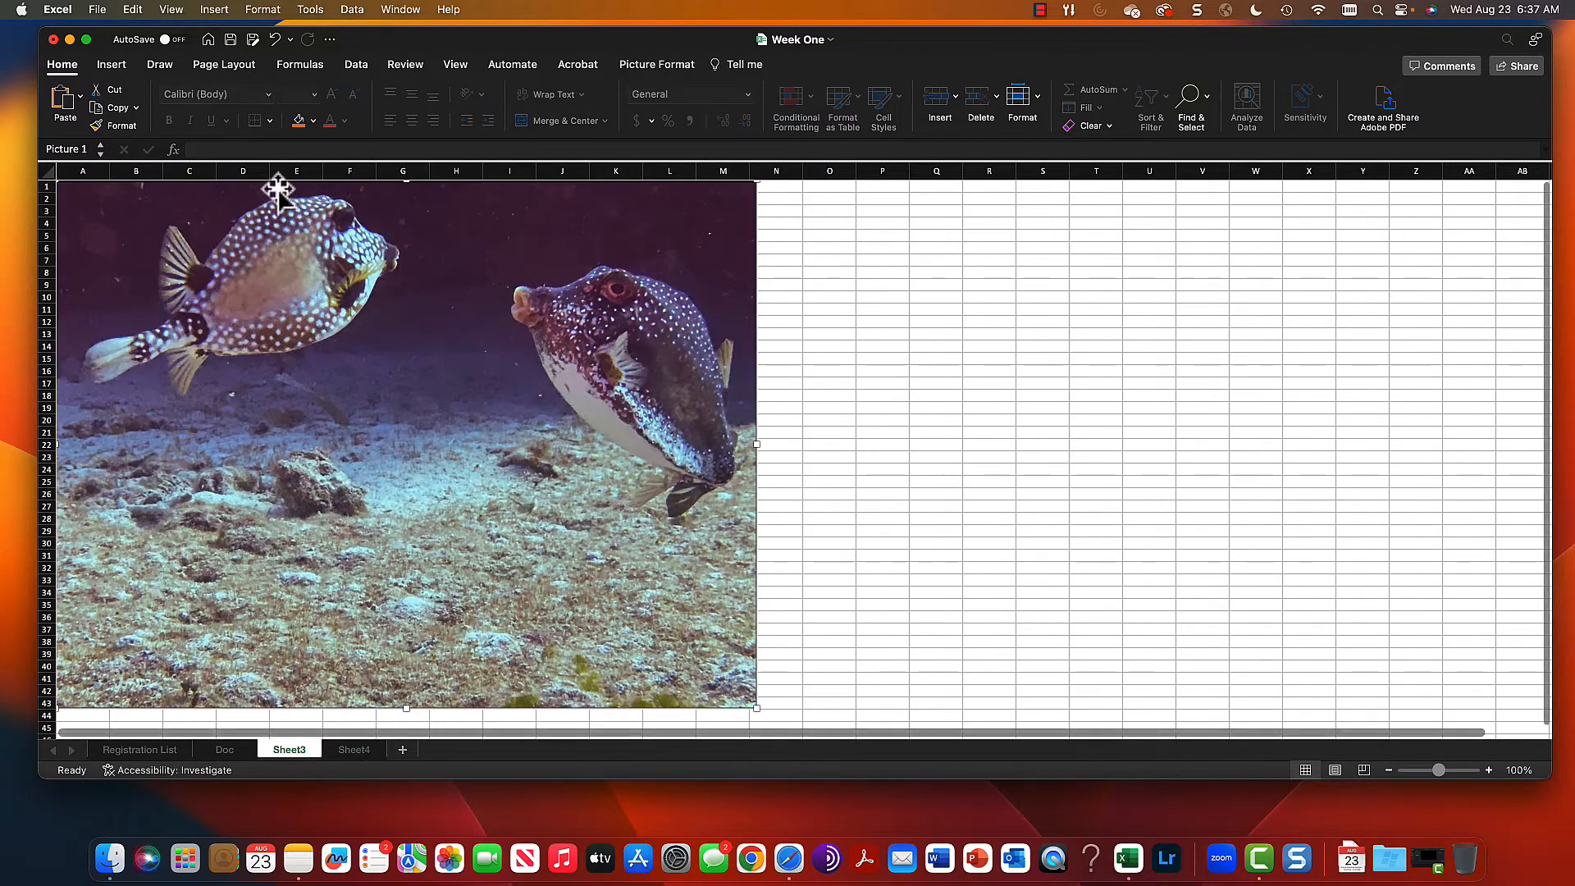
left_click(226, 752)
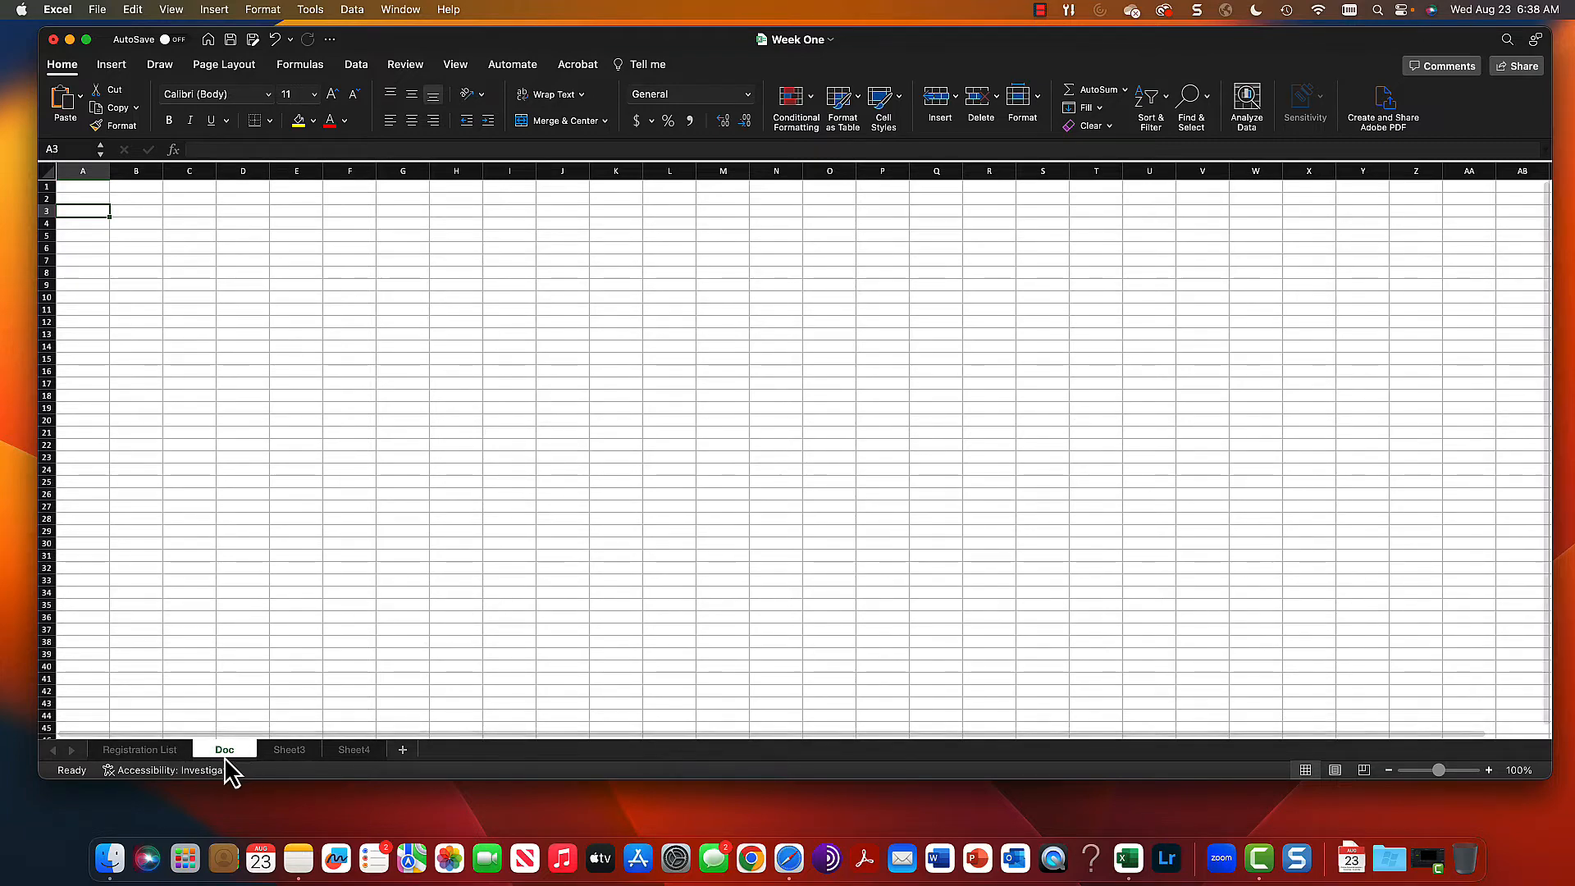
left_click(179, 752)
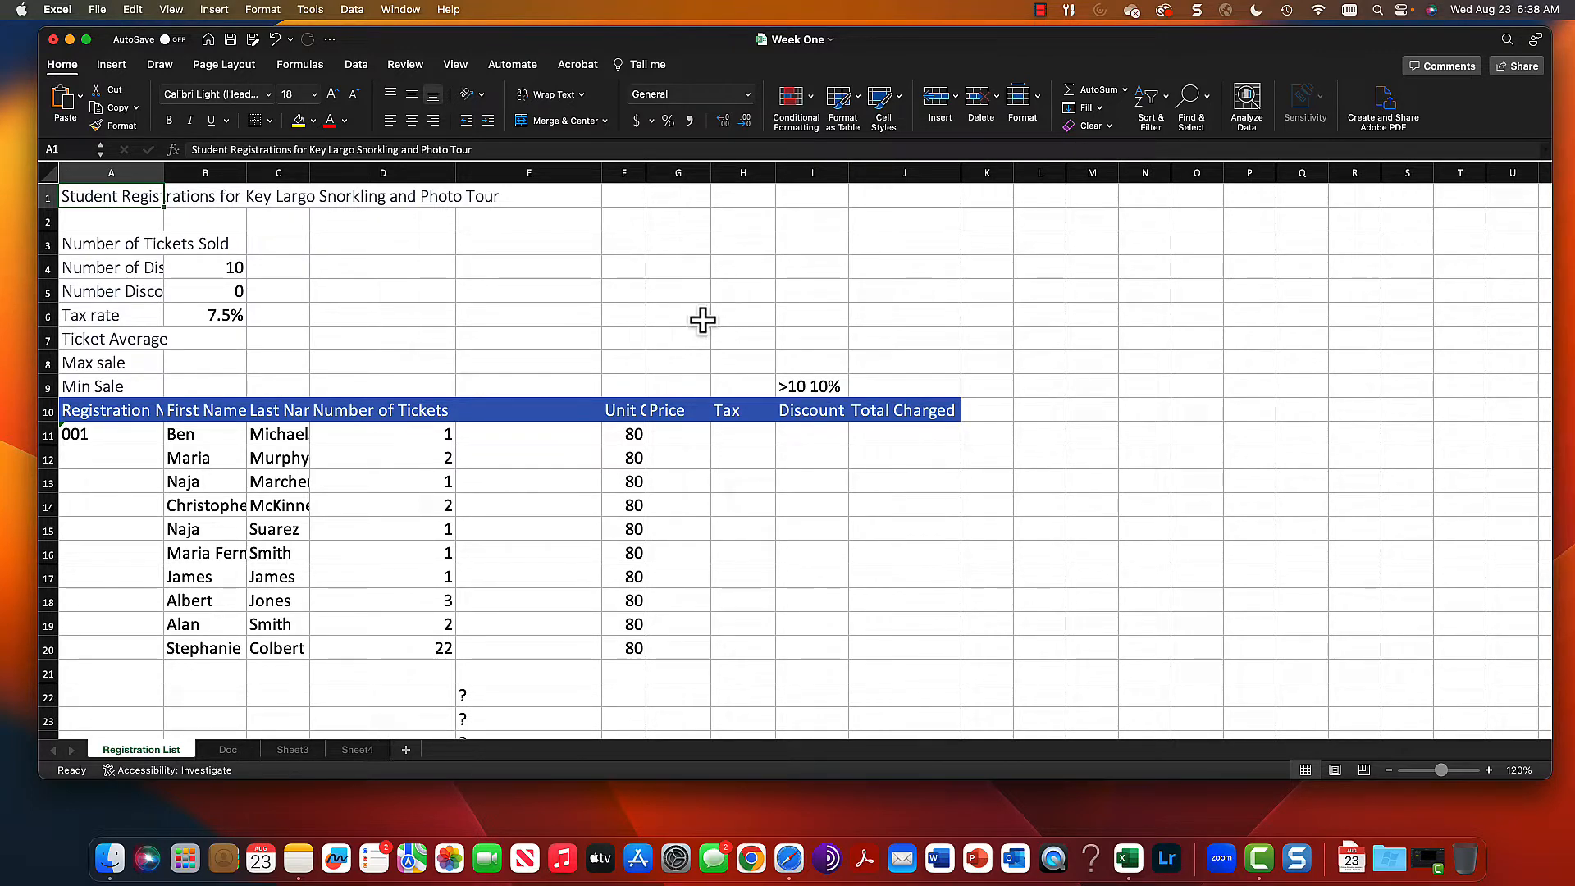
Step: Delete the blank Sheet4 worksheet from the workbook
left_click(359, 749)
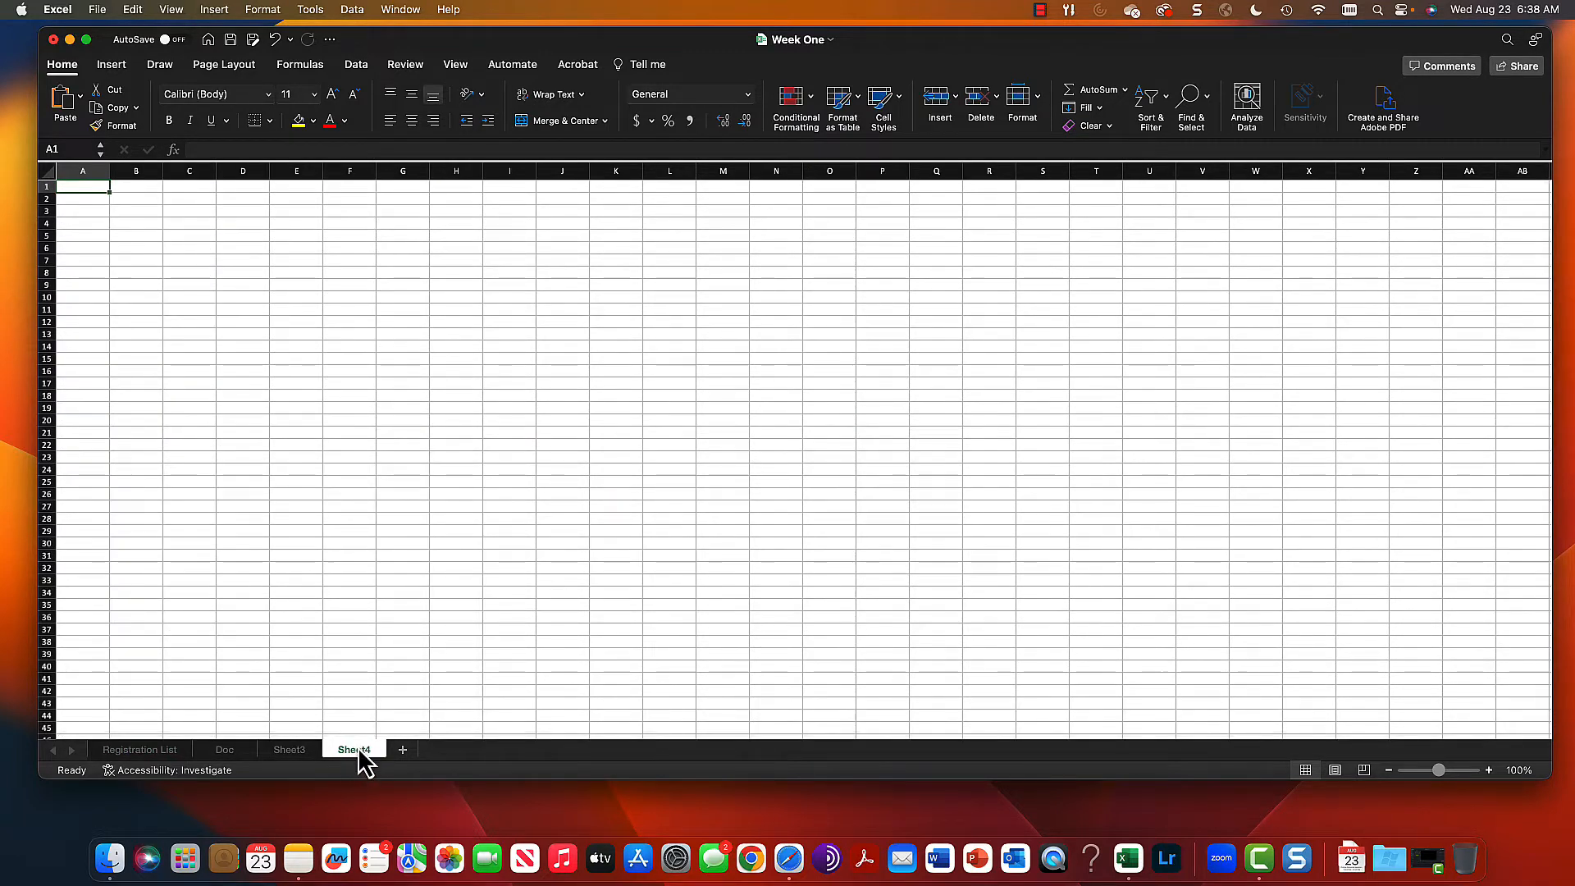
right_click(361, 756)
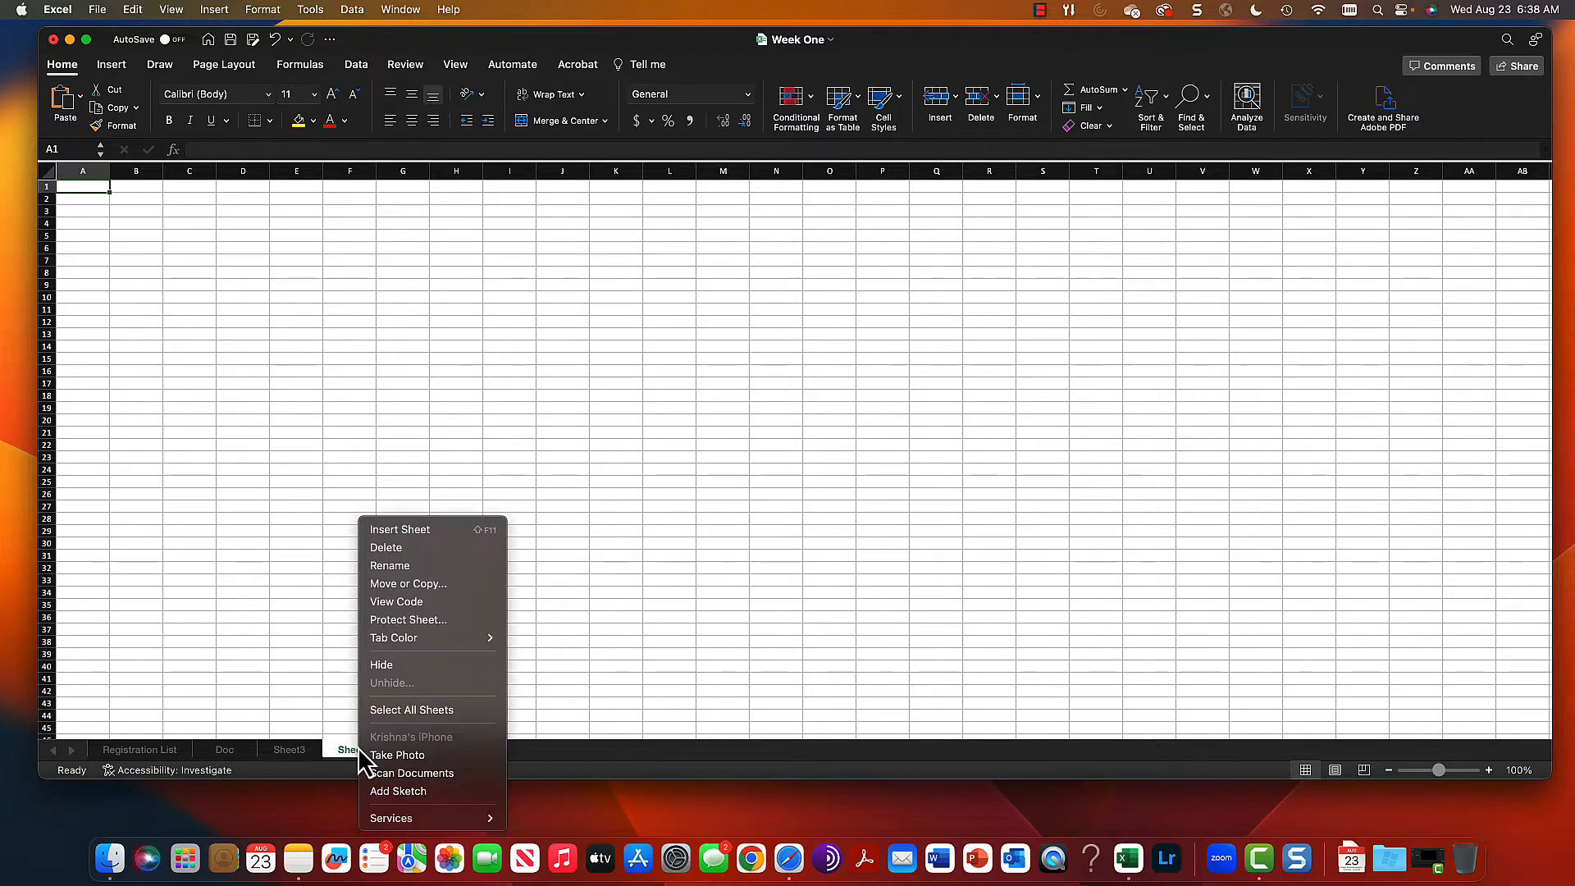
left_click(404, 548)
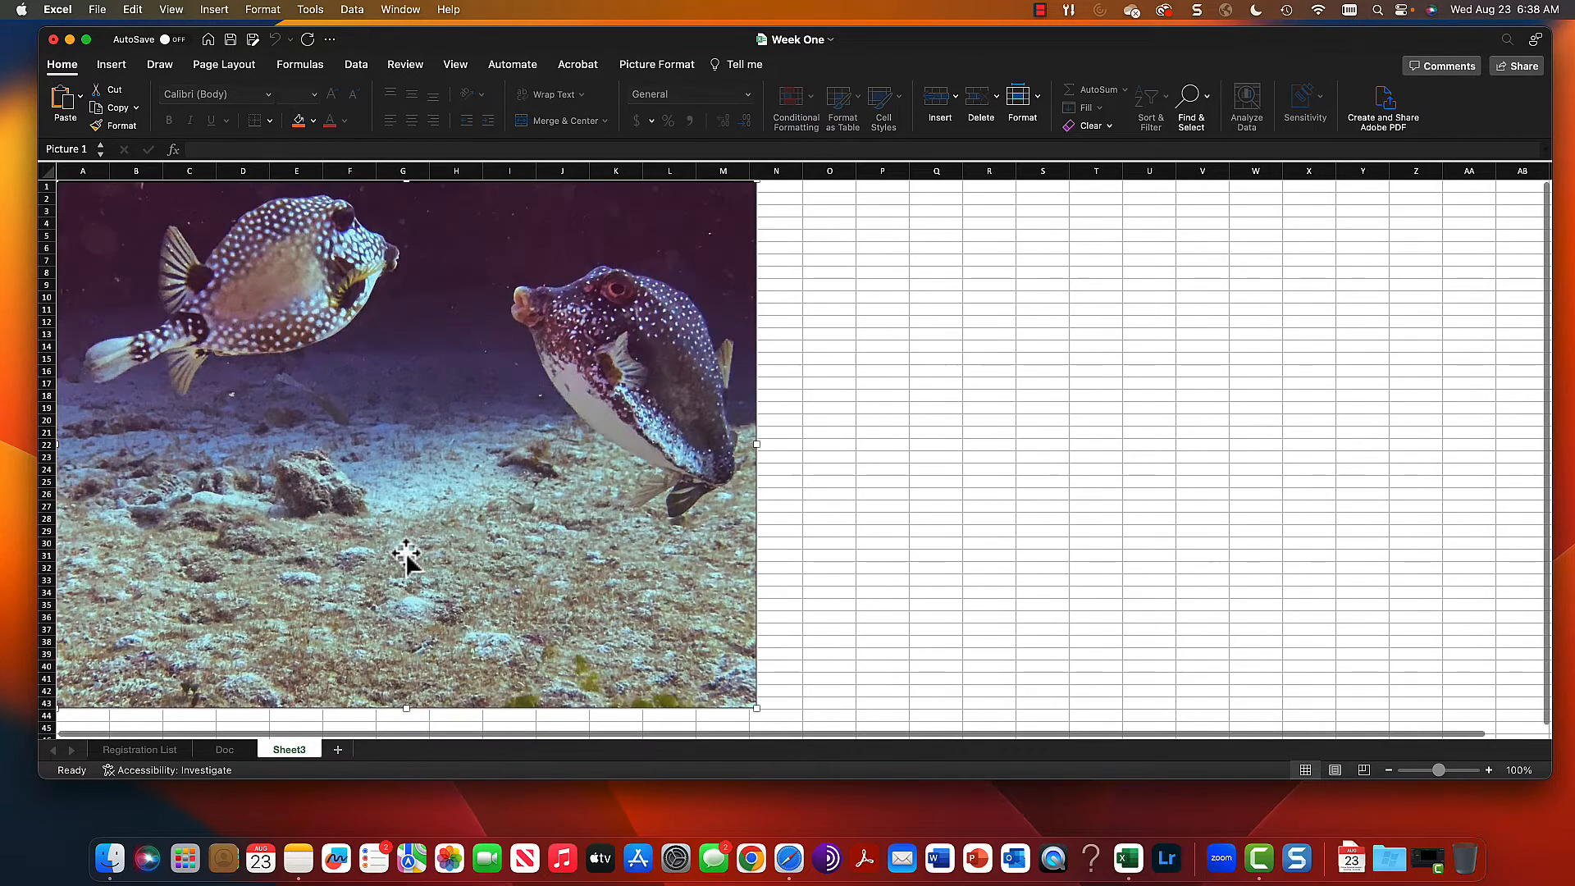
Step: Save the workbook, and save it under the new name "Key Largo Tour" in the Modules folder as an Excel Workbook (.xlsx)
left_click(230, 43)
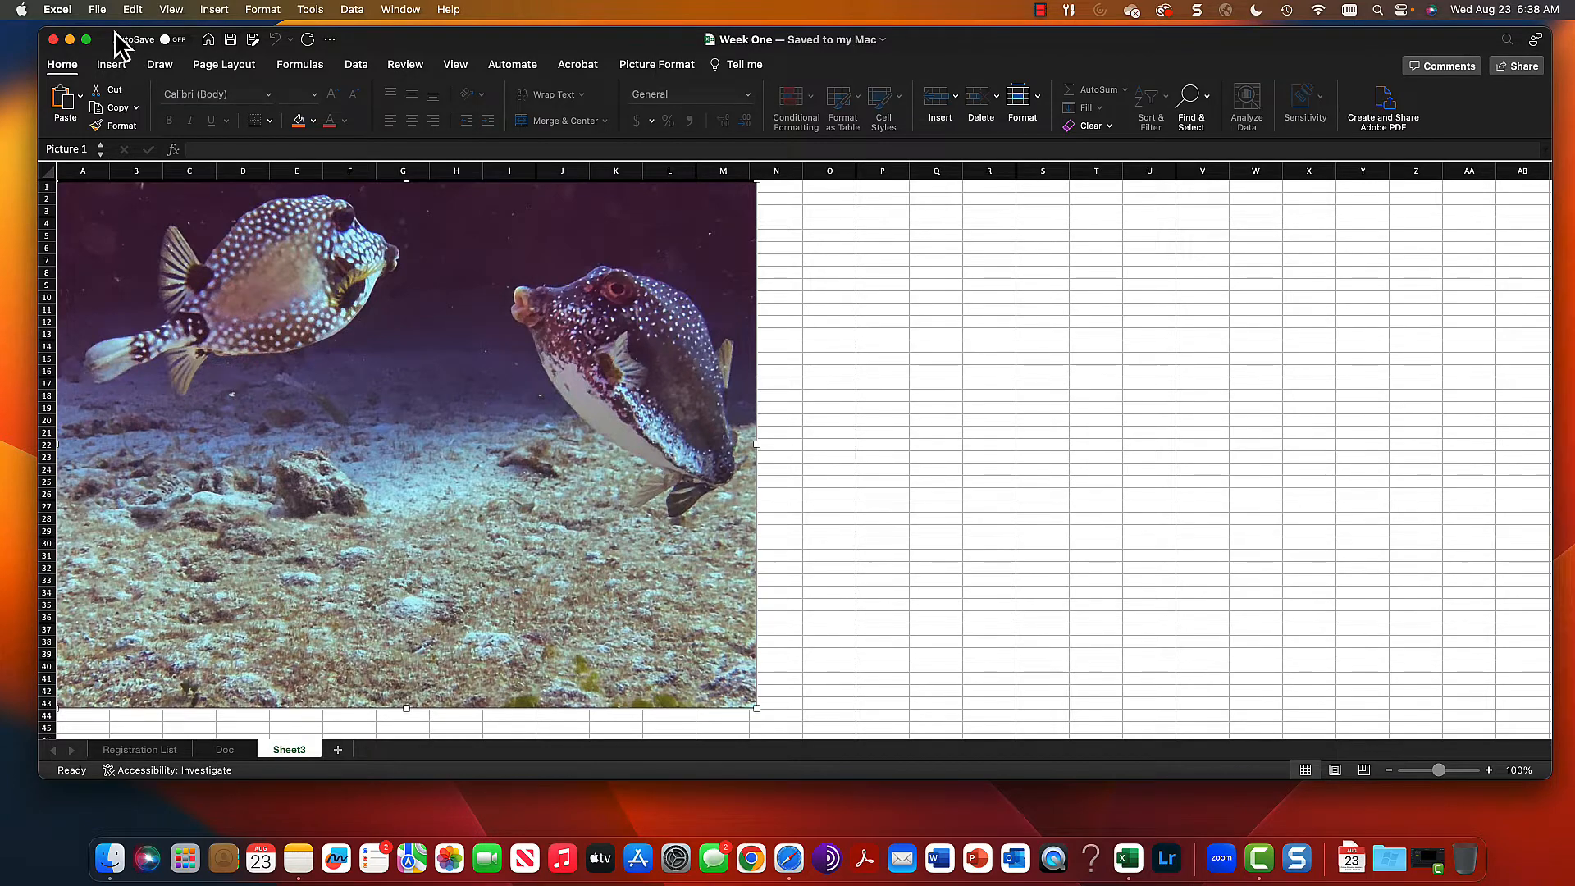
left_click(95, 11)
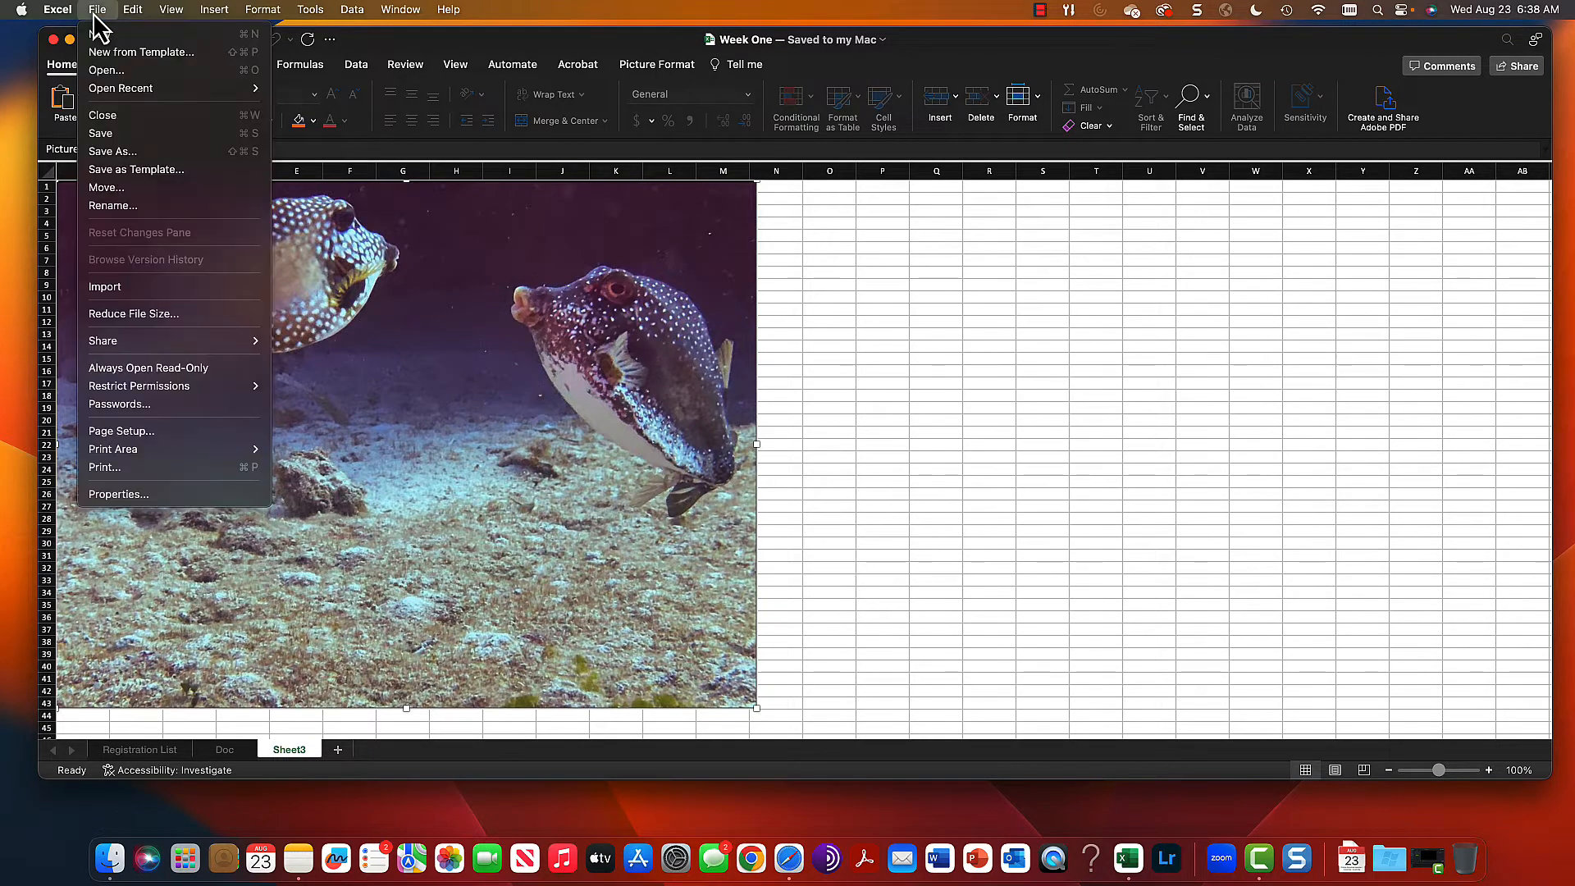
left_click(114, 151)
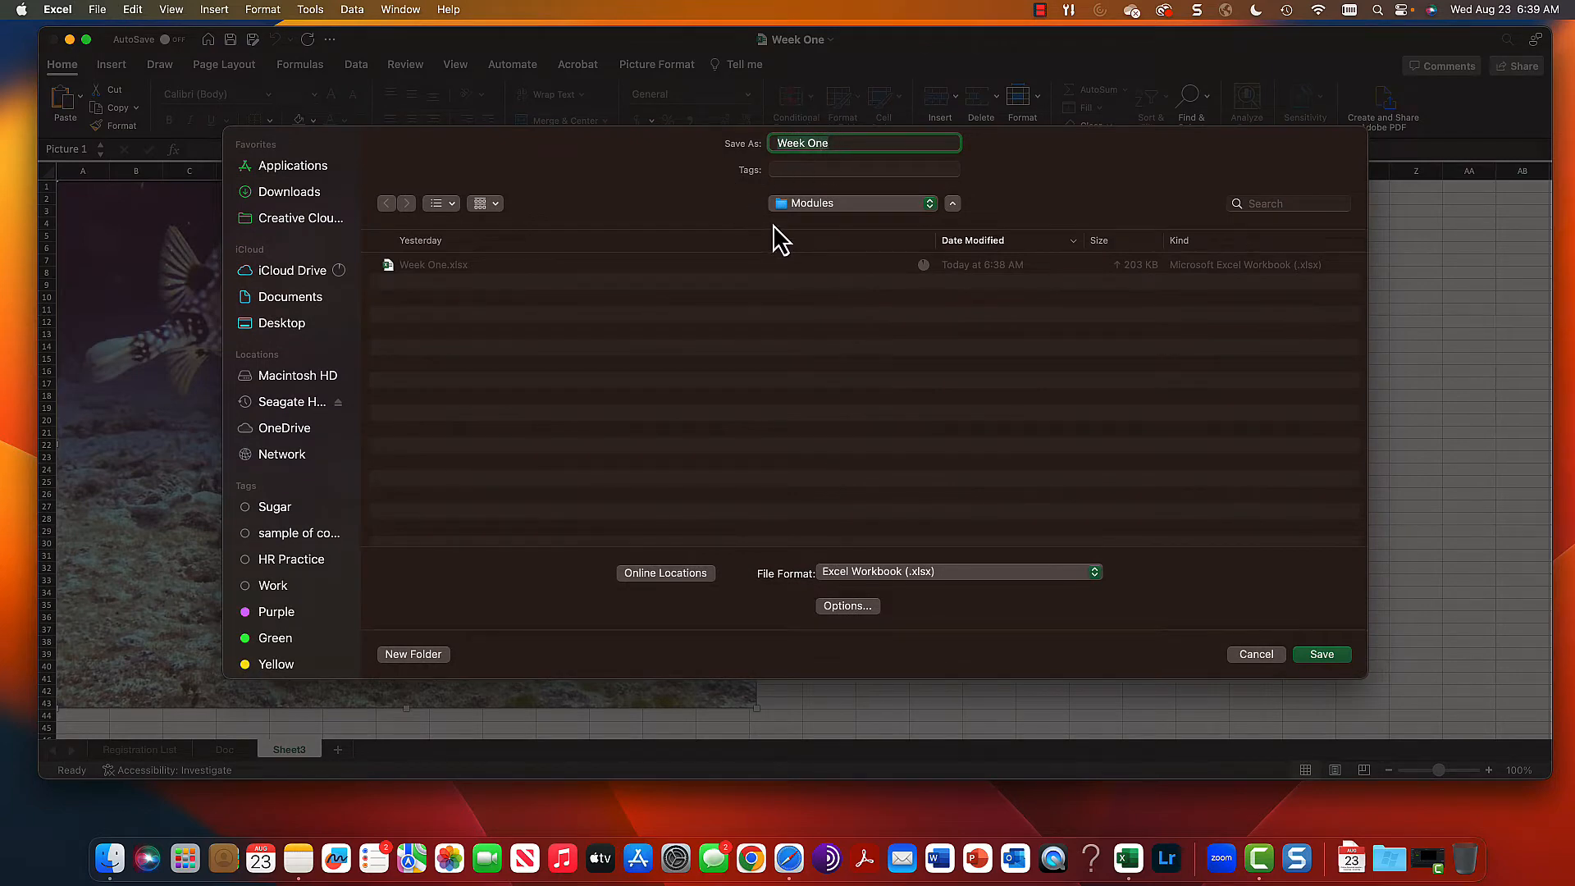
type("Key Largo Tour")
left_click(1322, 654)
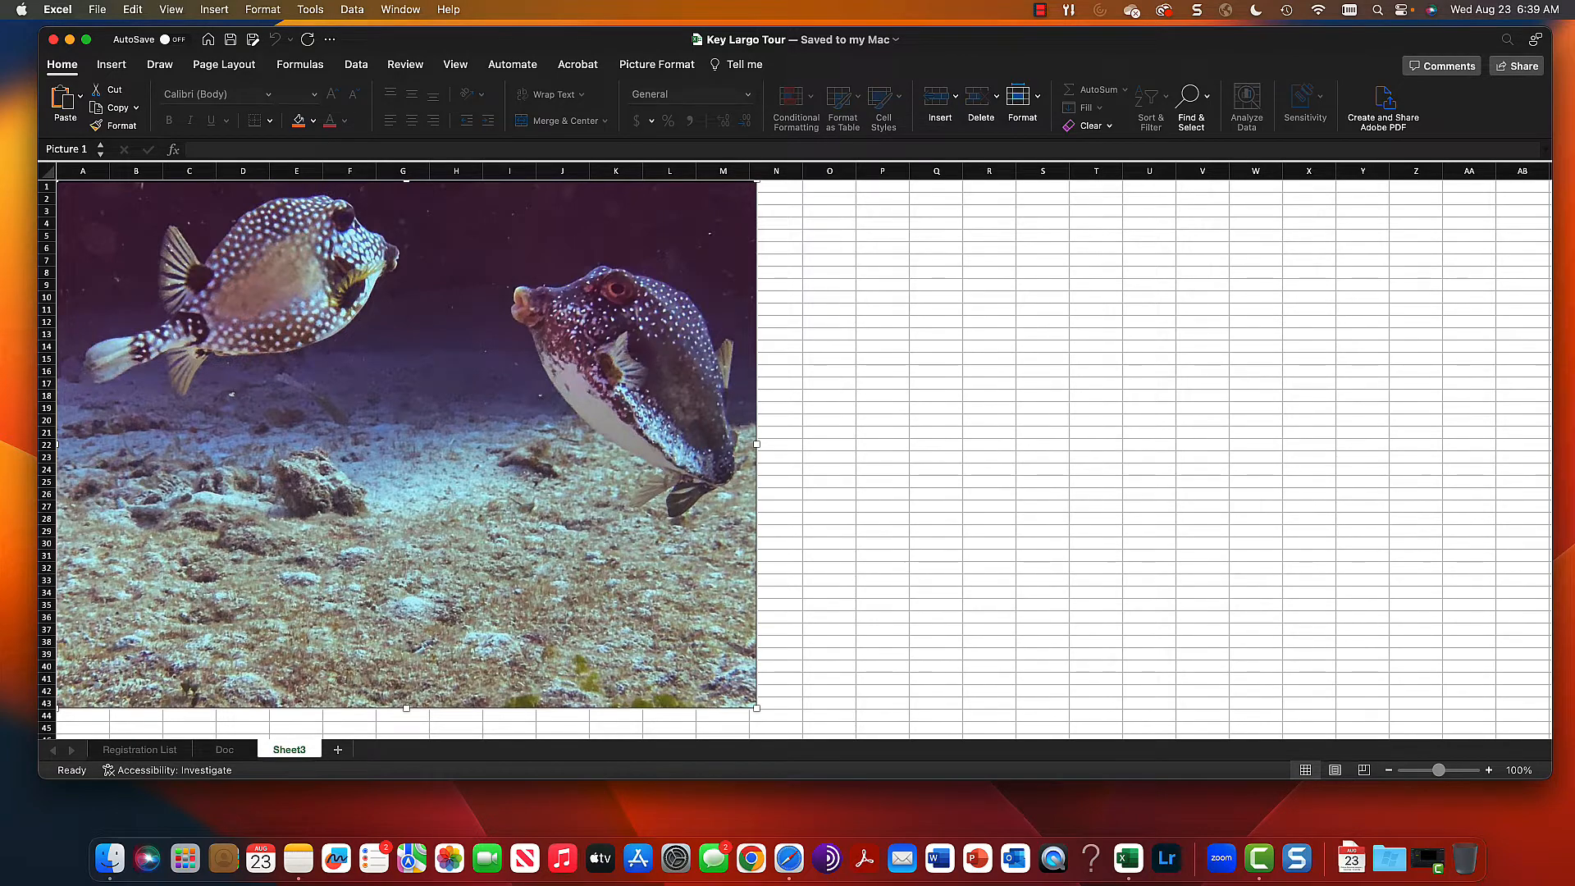
Step: Try to copy the fish picture from Sheet3 to cell A15 of the Doc sheet
right_click(456, 362)
left_click(480, 390)
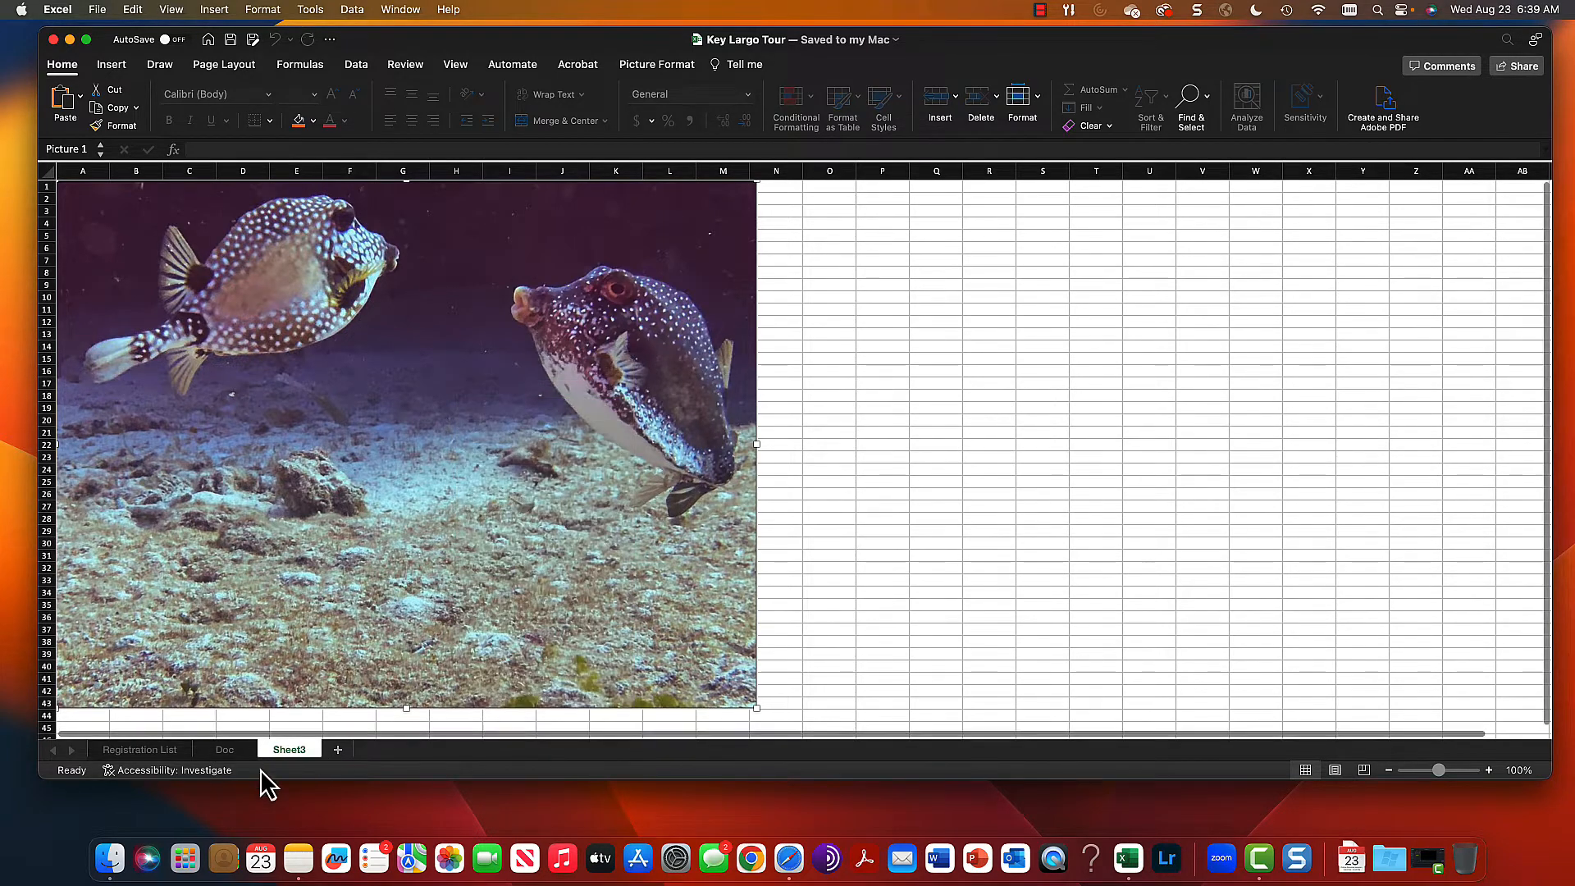
left_click(223, 750)
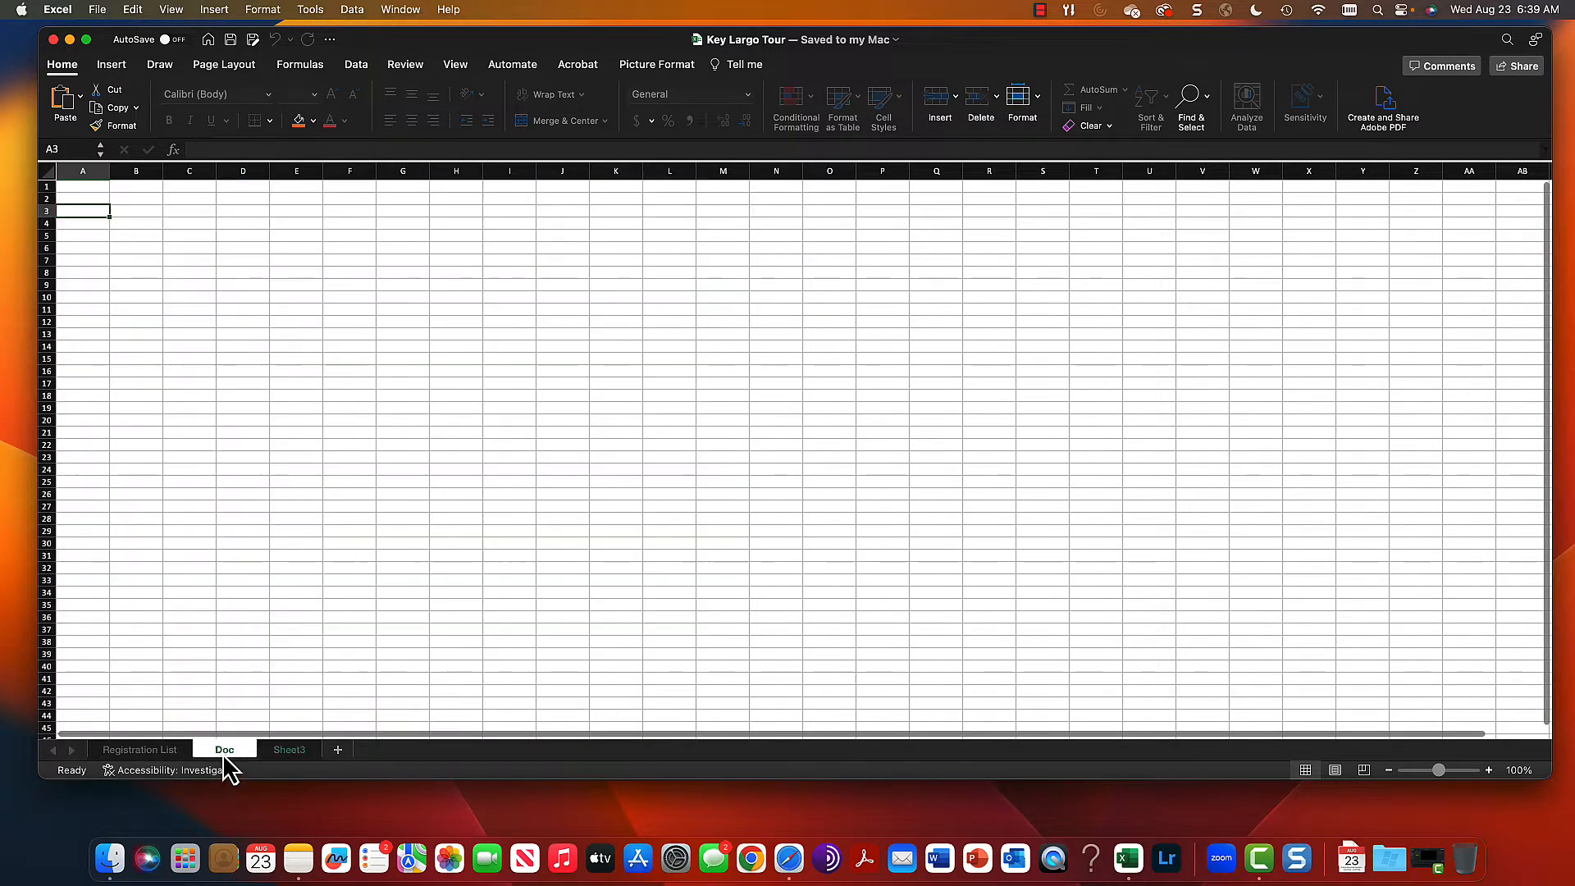
left_click(87, 361)
right_click(87, 362)
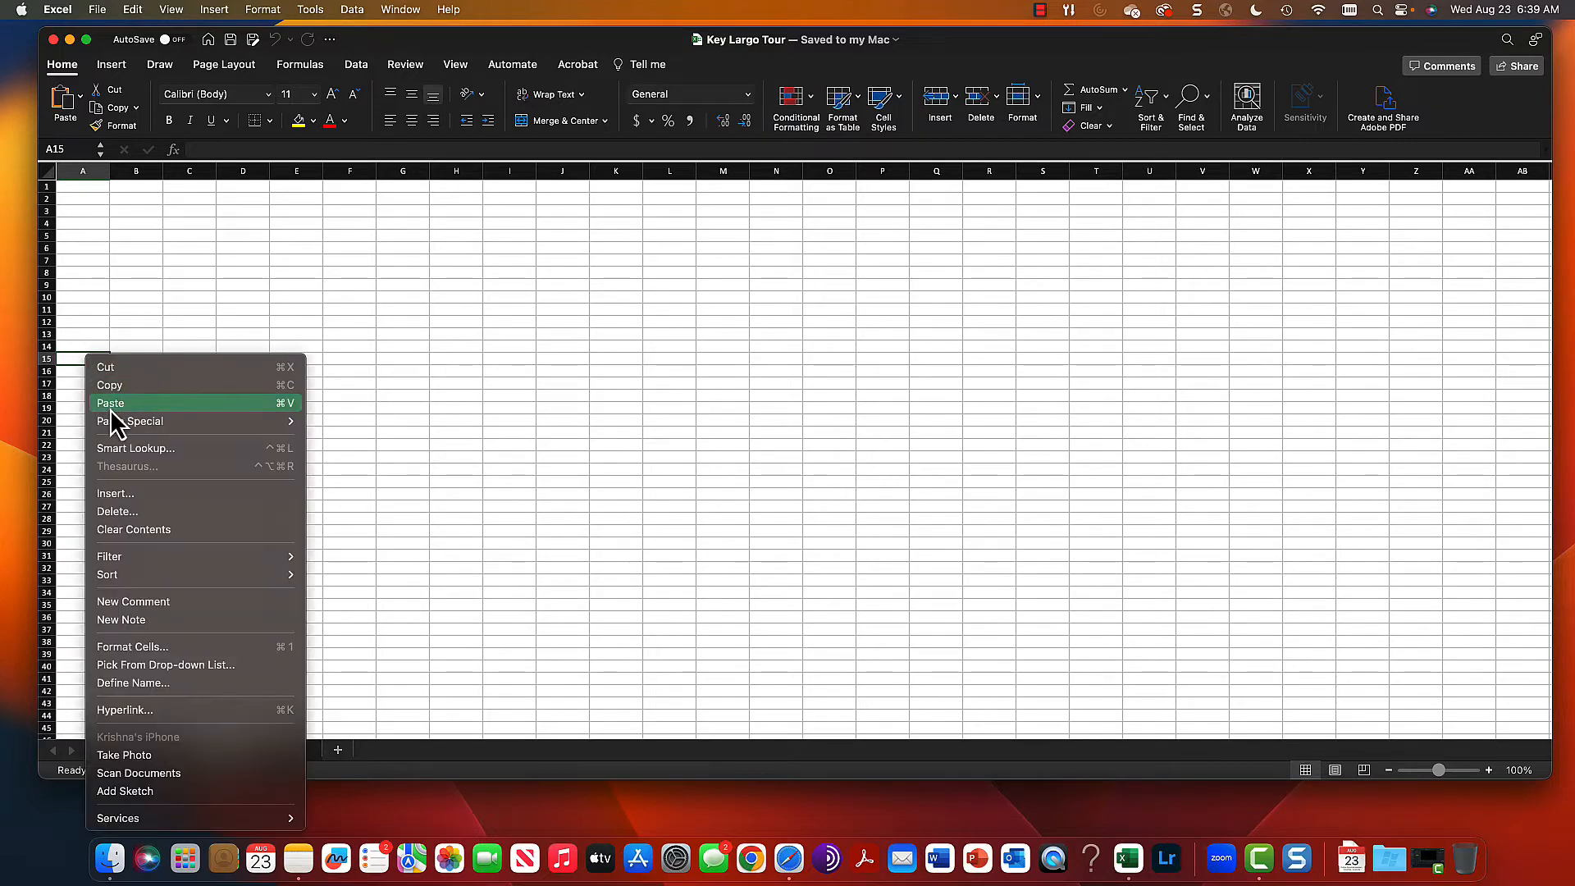
left_click(69, 354)
Step: Copy the fish picture on Sheet3 and paste it at cell A15 of the Doc sheet
left_click(289, 749)
left_click(399, 417)
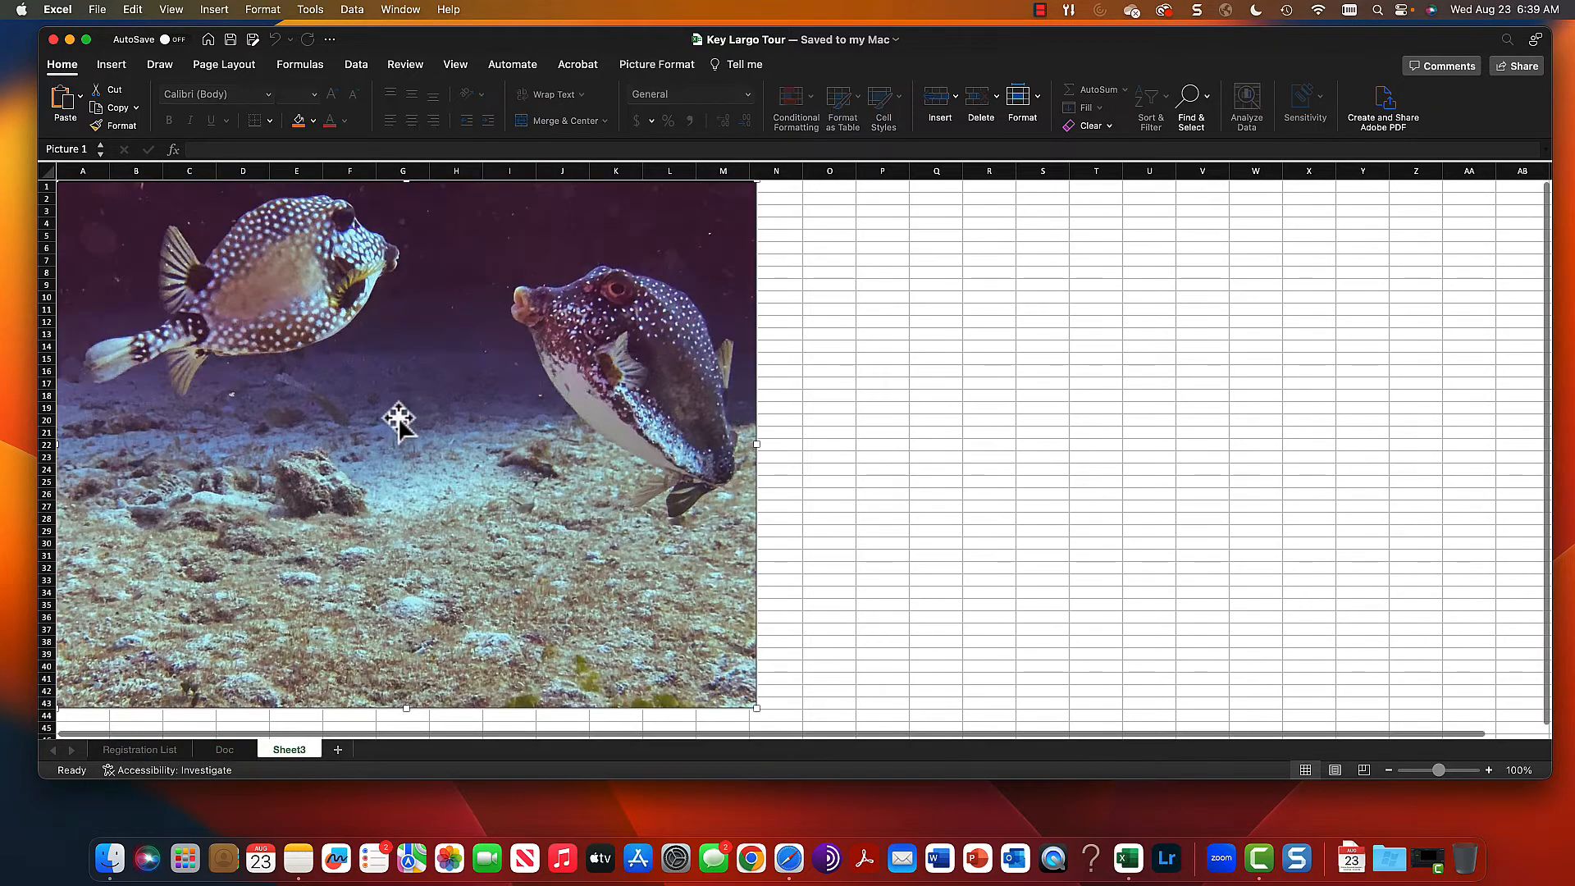
right_click(400, 418)
left_click(411, 443)
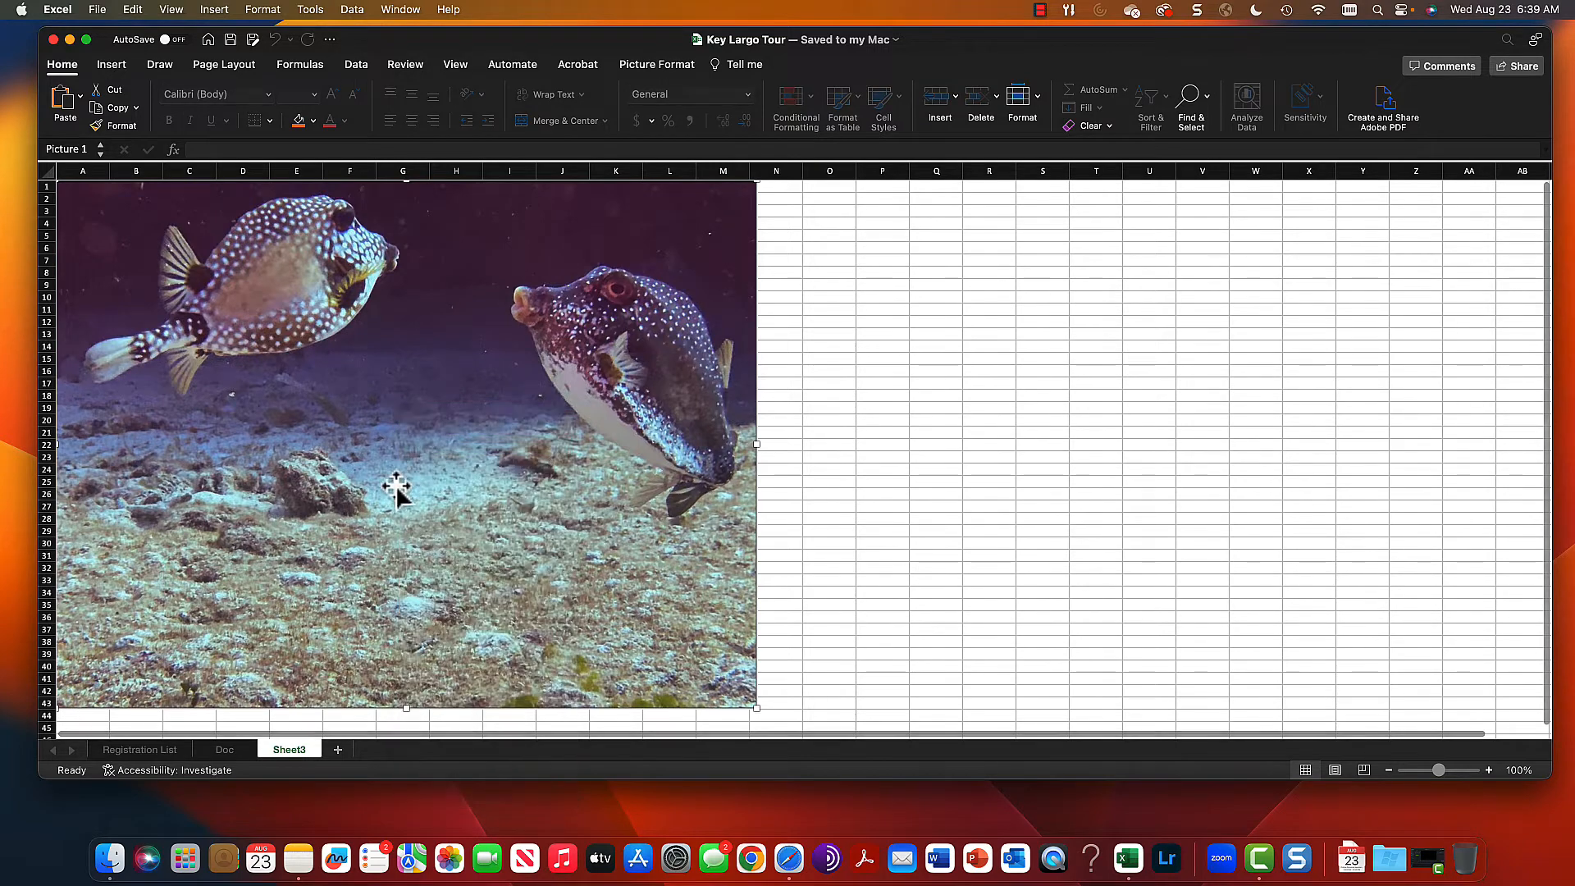
left_click(220, 749)
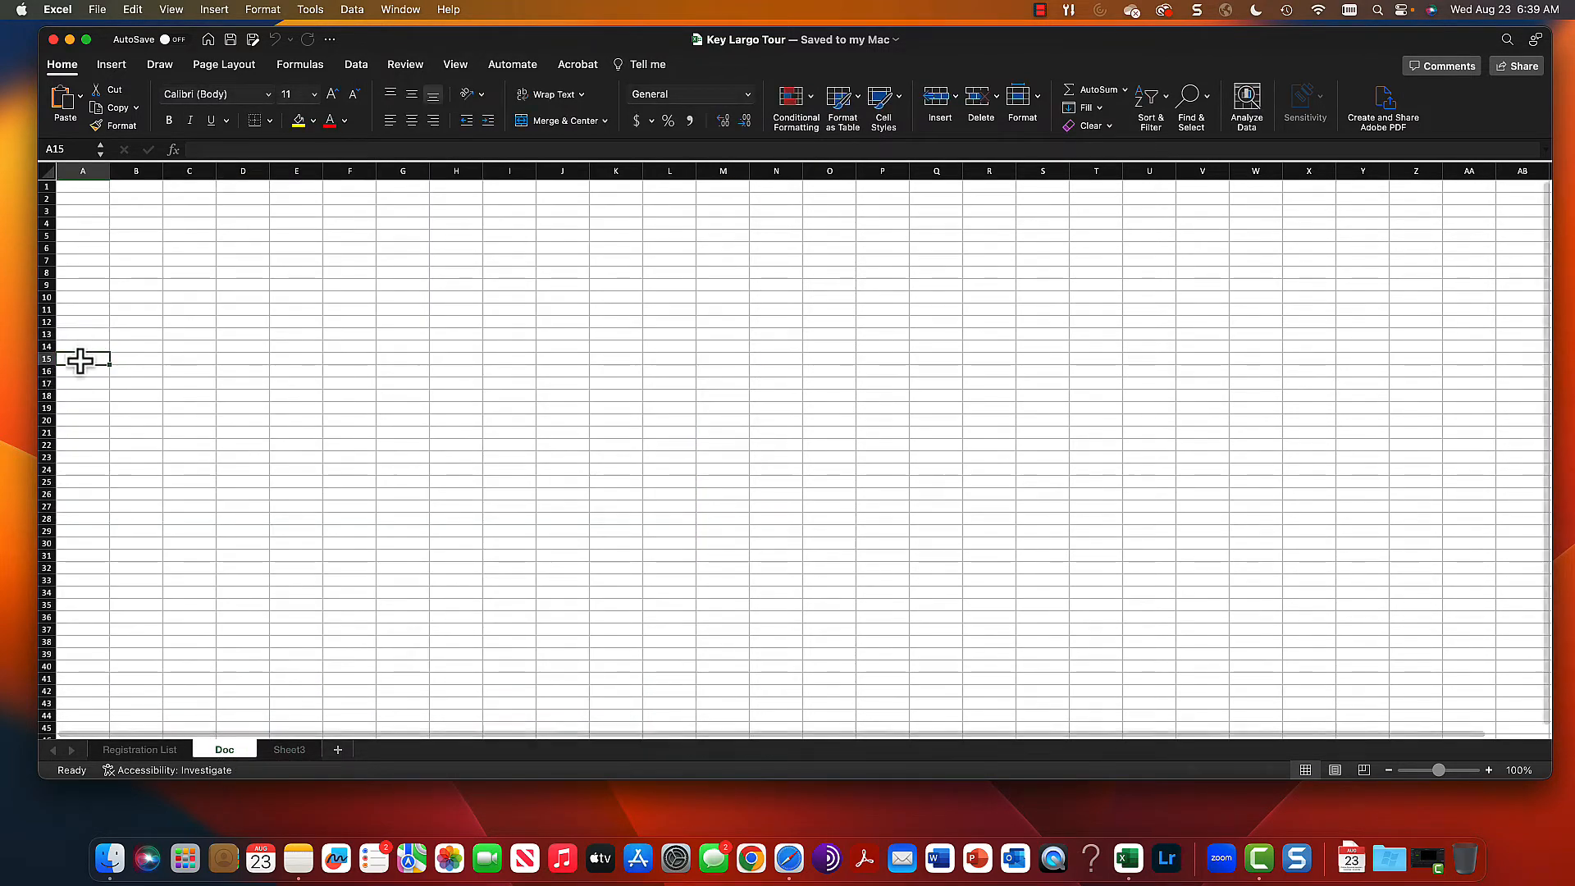
right_click(79, 361)
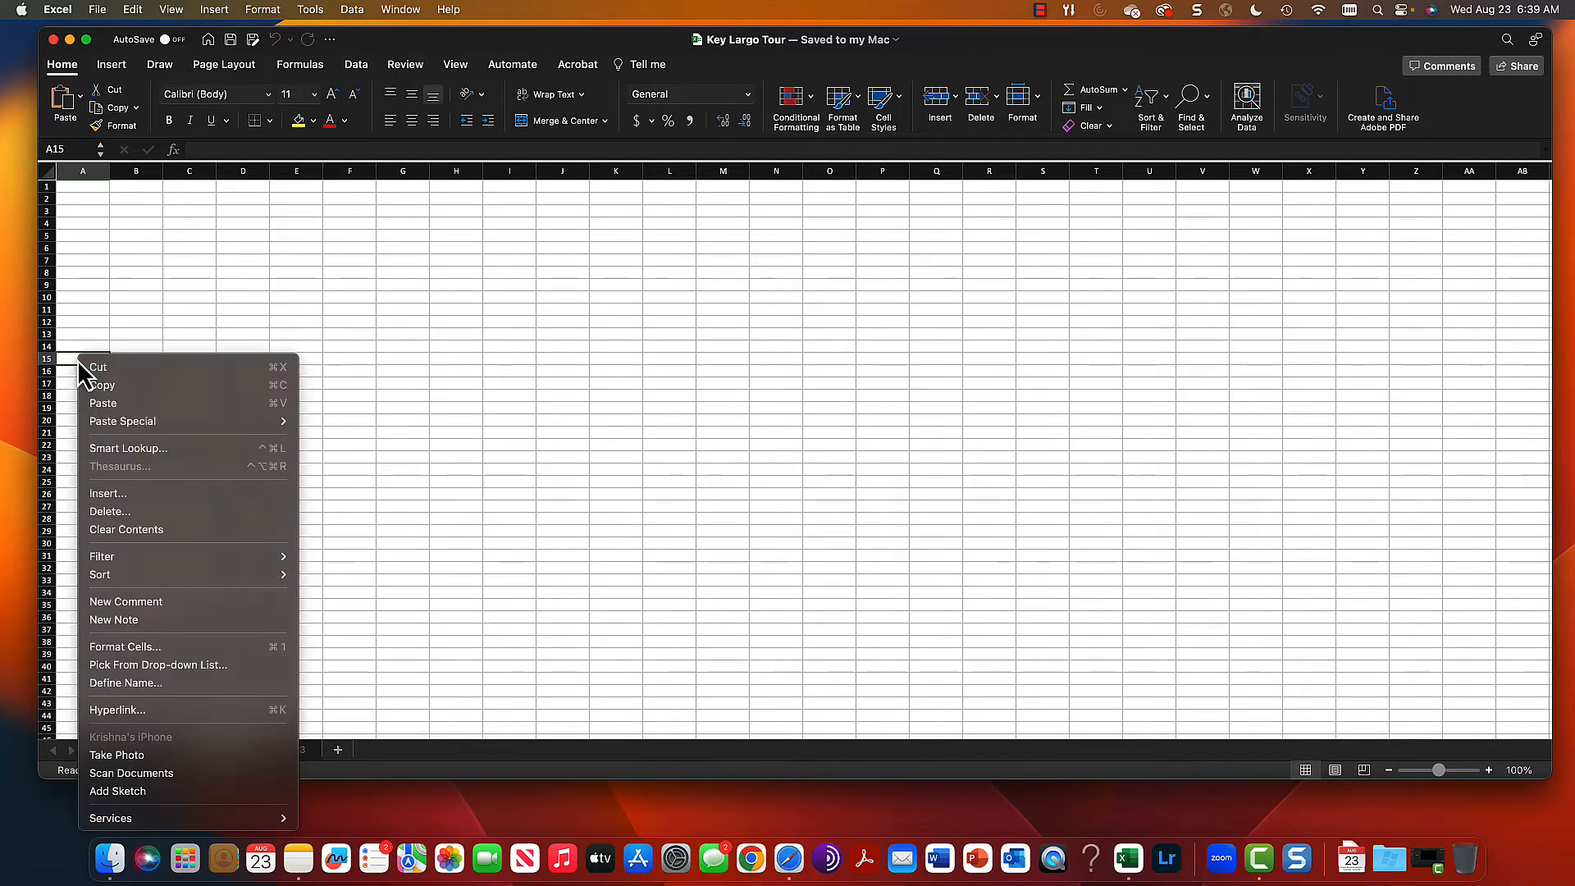
left_click(110, 404)
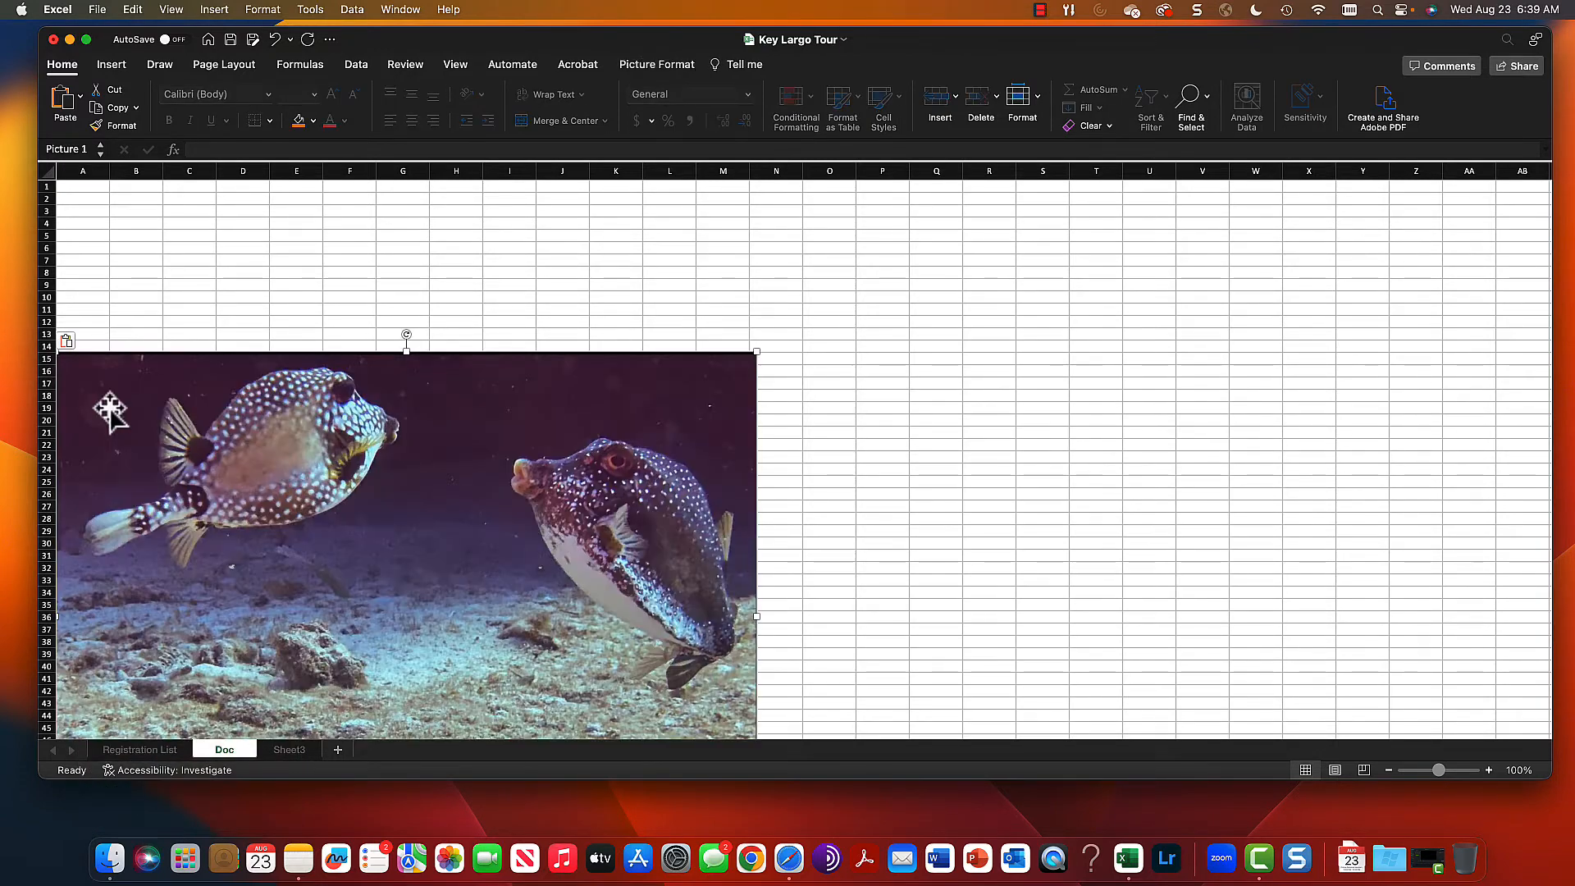
left_click(87, 260)
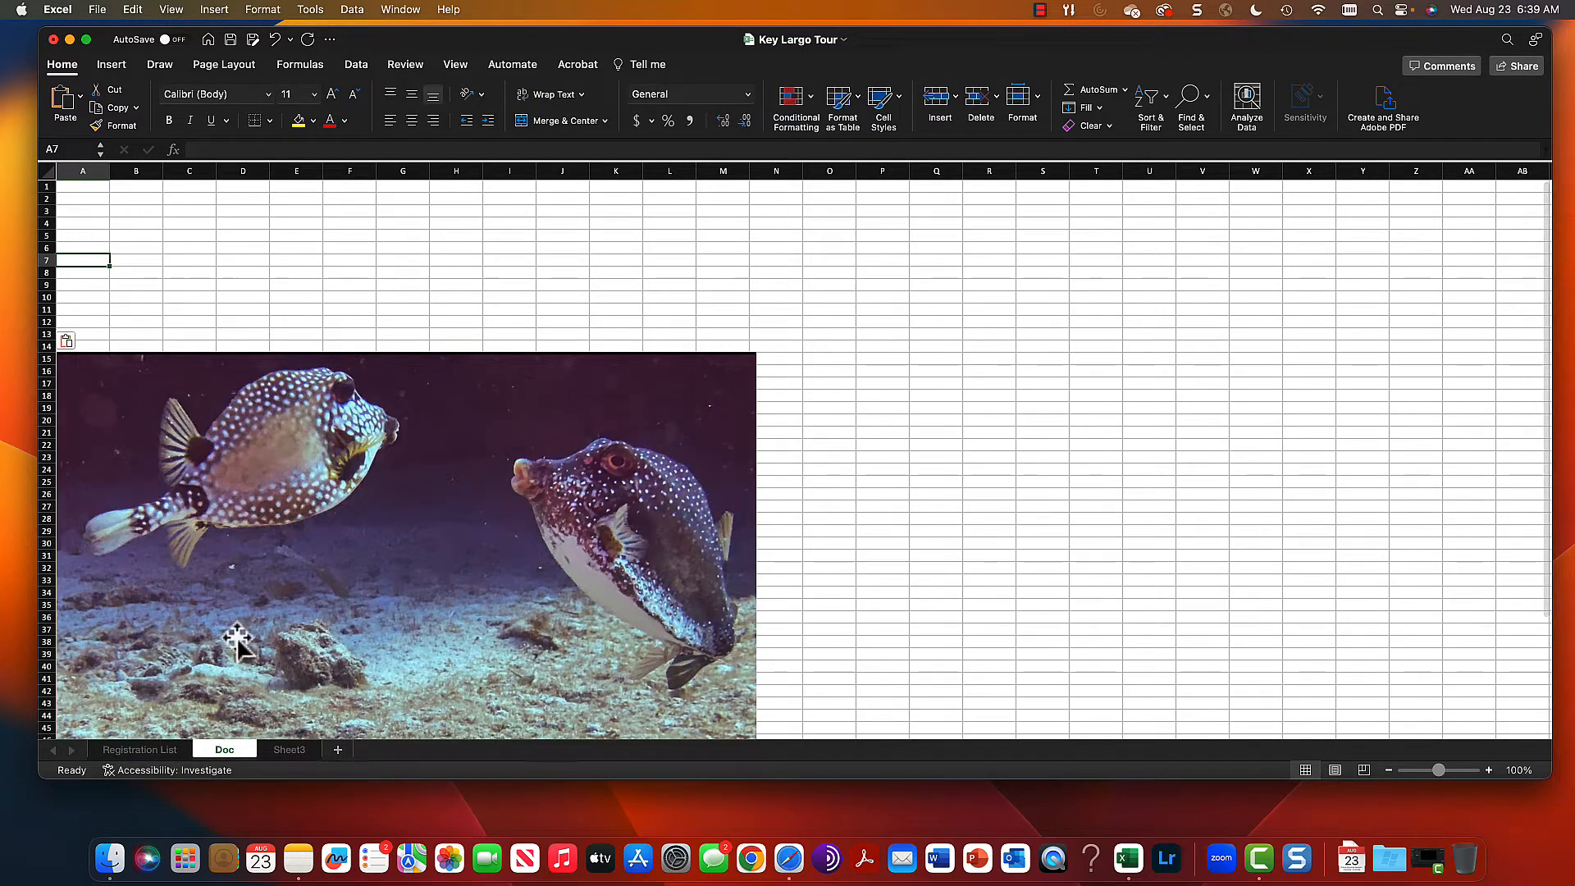
Step: Permanently delete the Sheet3 worksheet
left_click(297, 754)
right_click(297, 753)
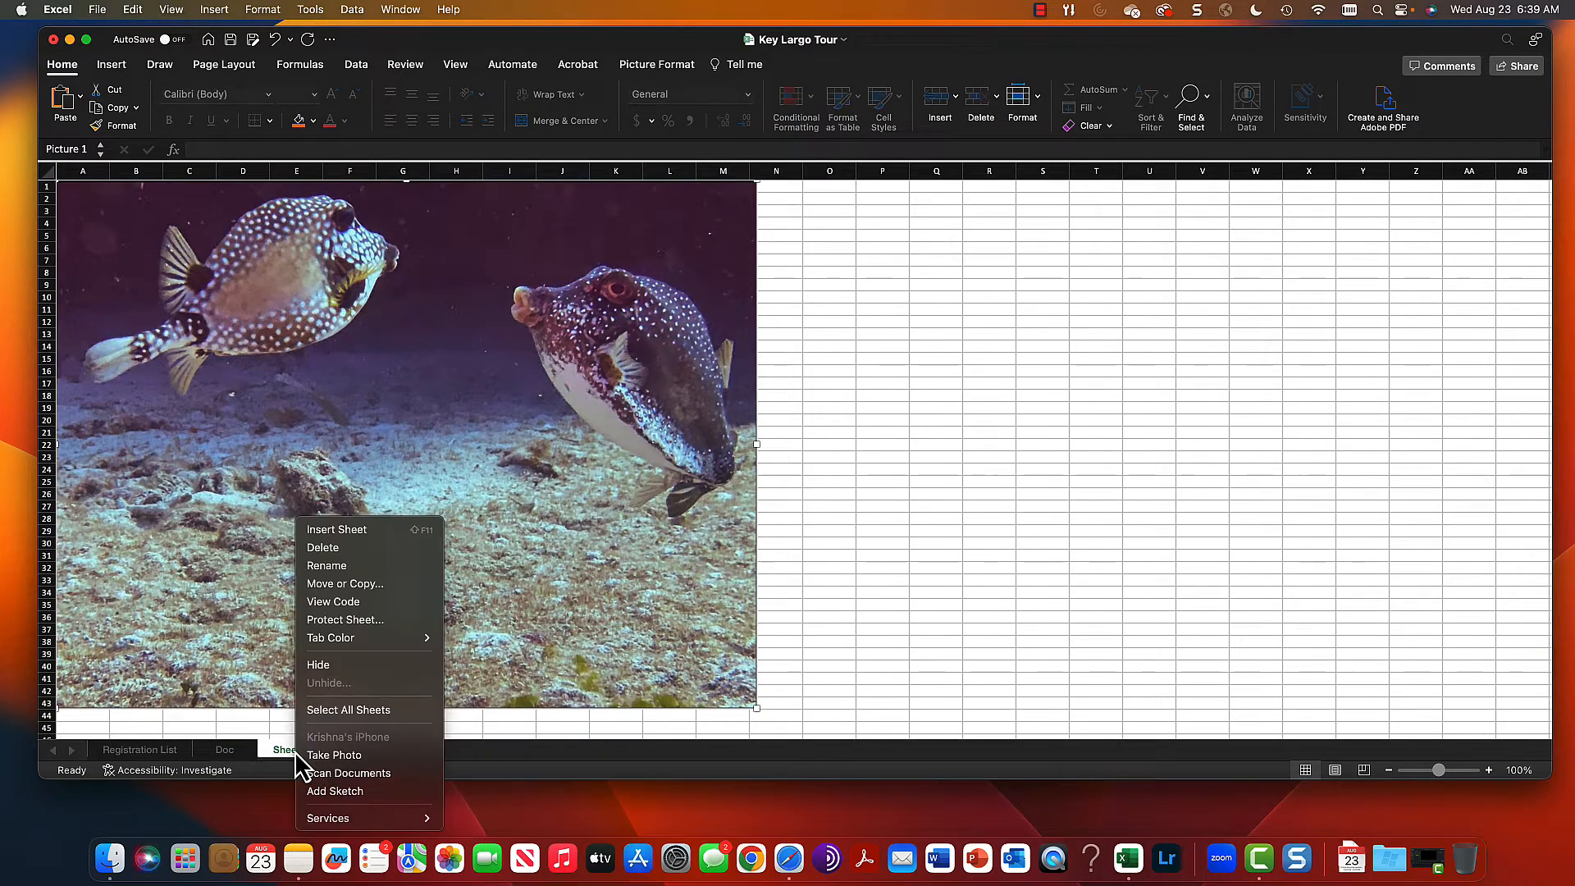
left_click(323, 548)
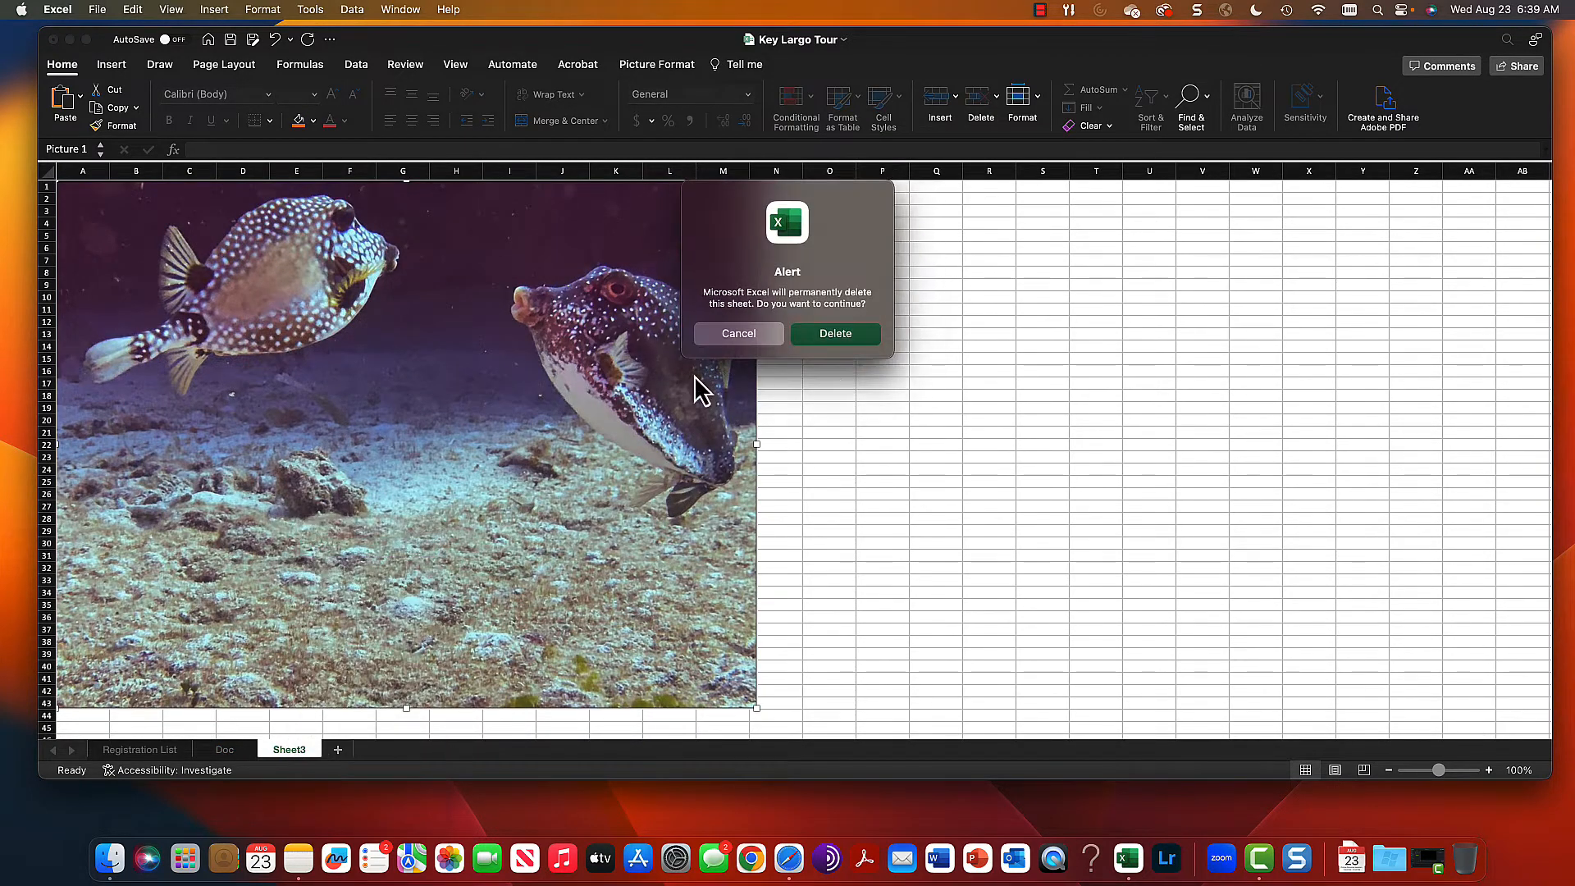
left_click(850, 337)
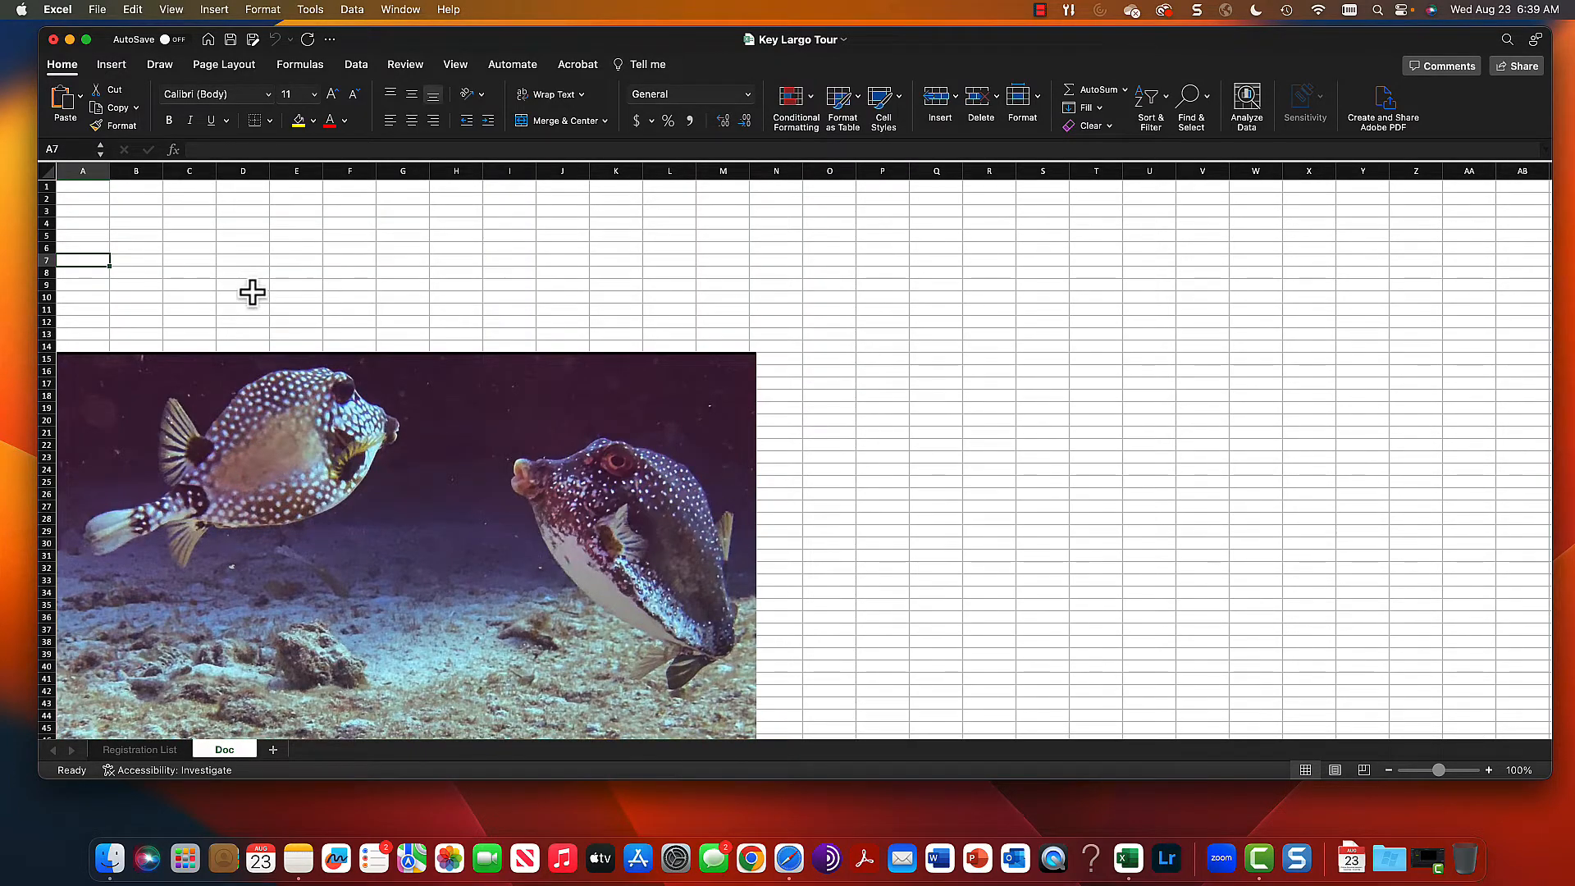
Step: Copy the title in cell A1 of the Registration List sheet and paste it into cell A1 of the Doc sheet
left_click(74, 199)
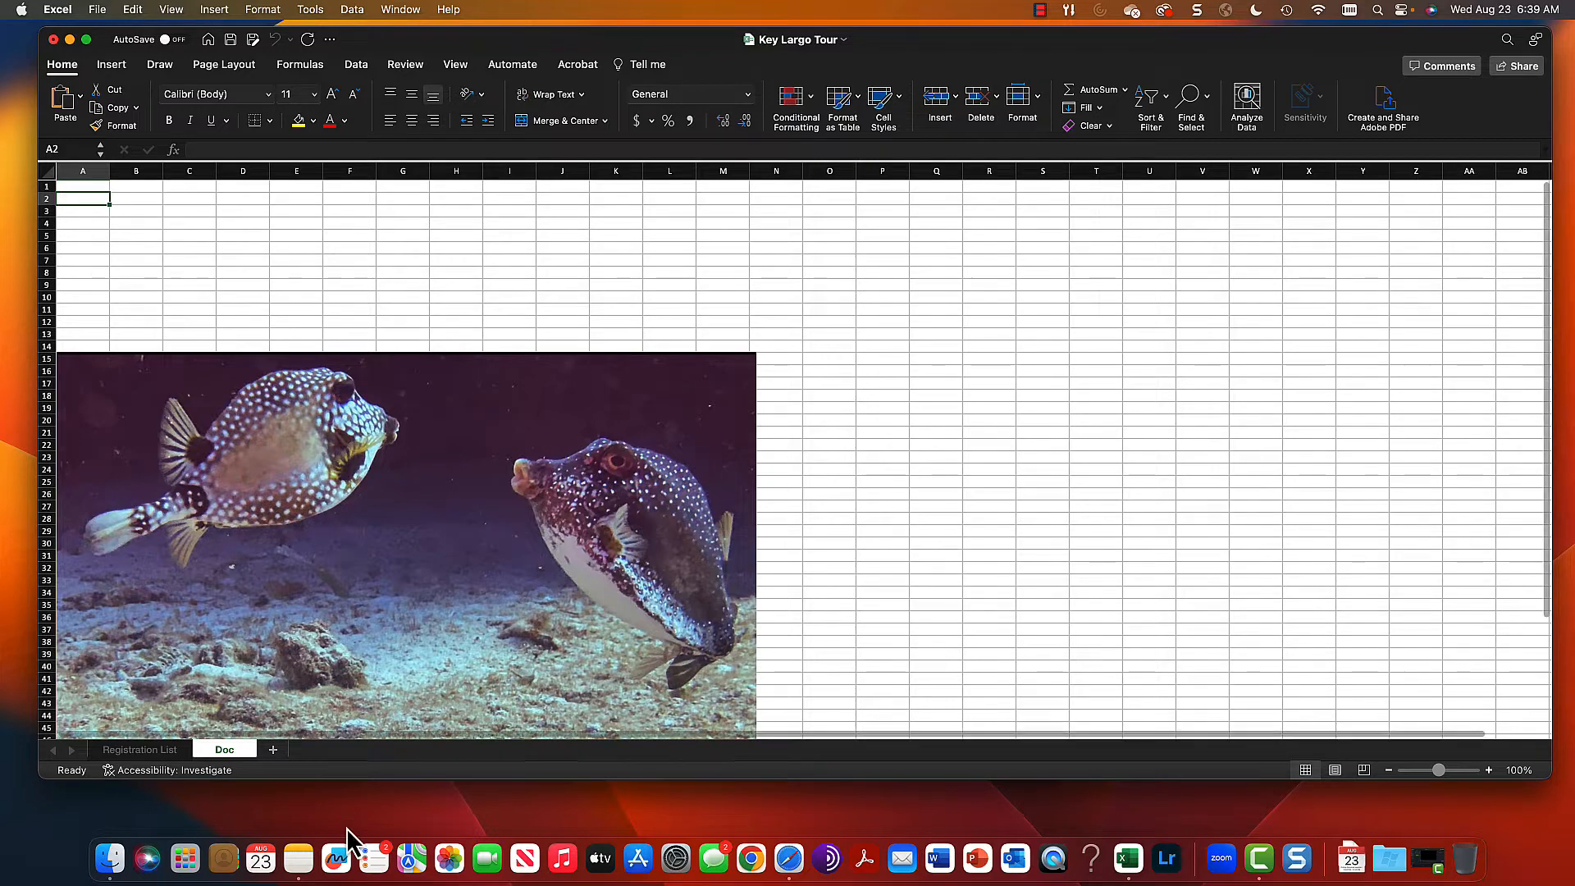
left_click(143, 751)
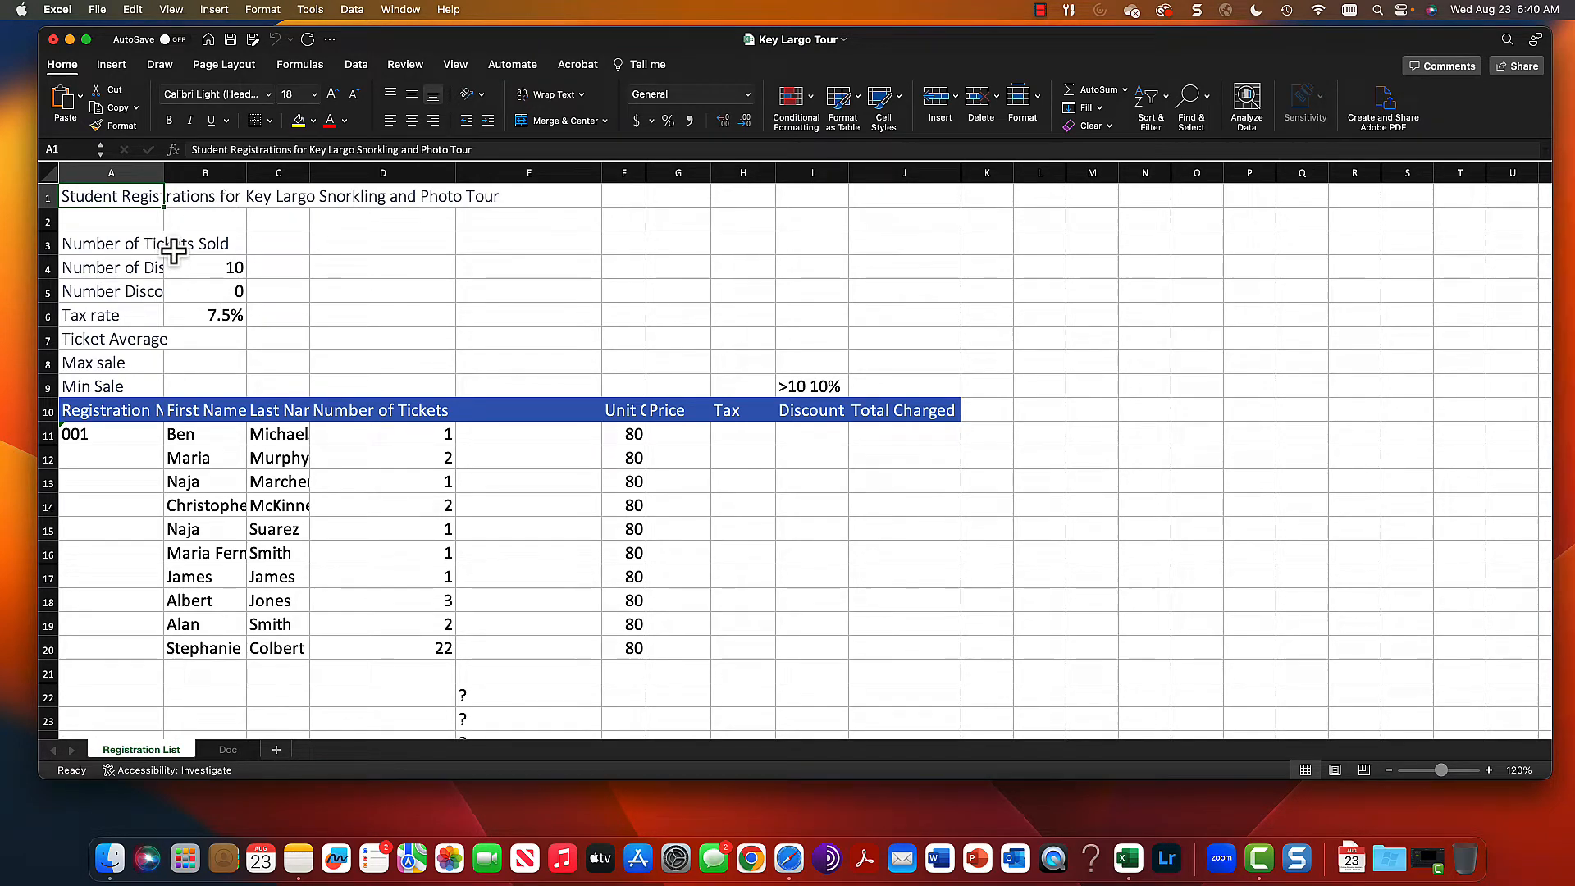
key("super+c")
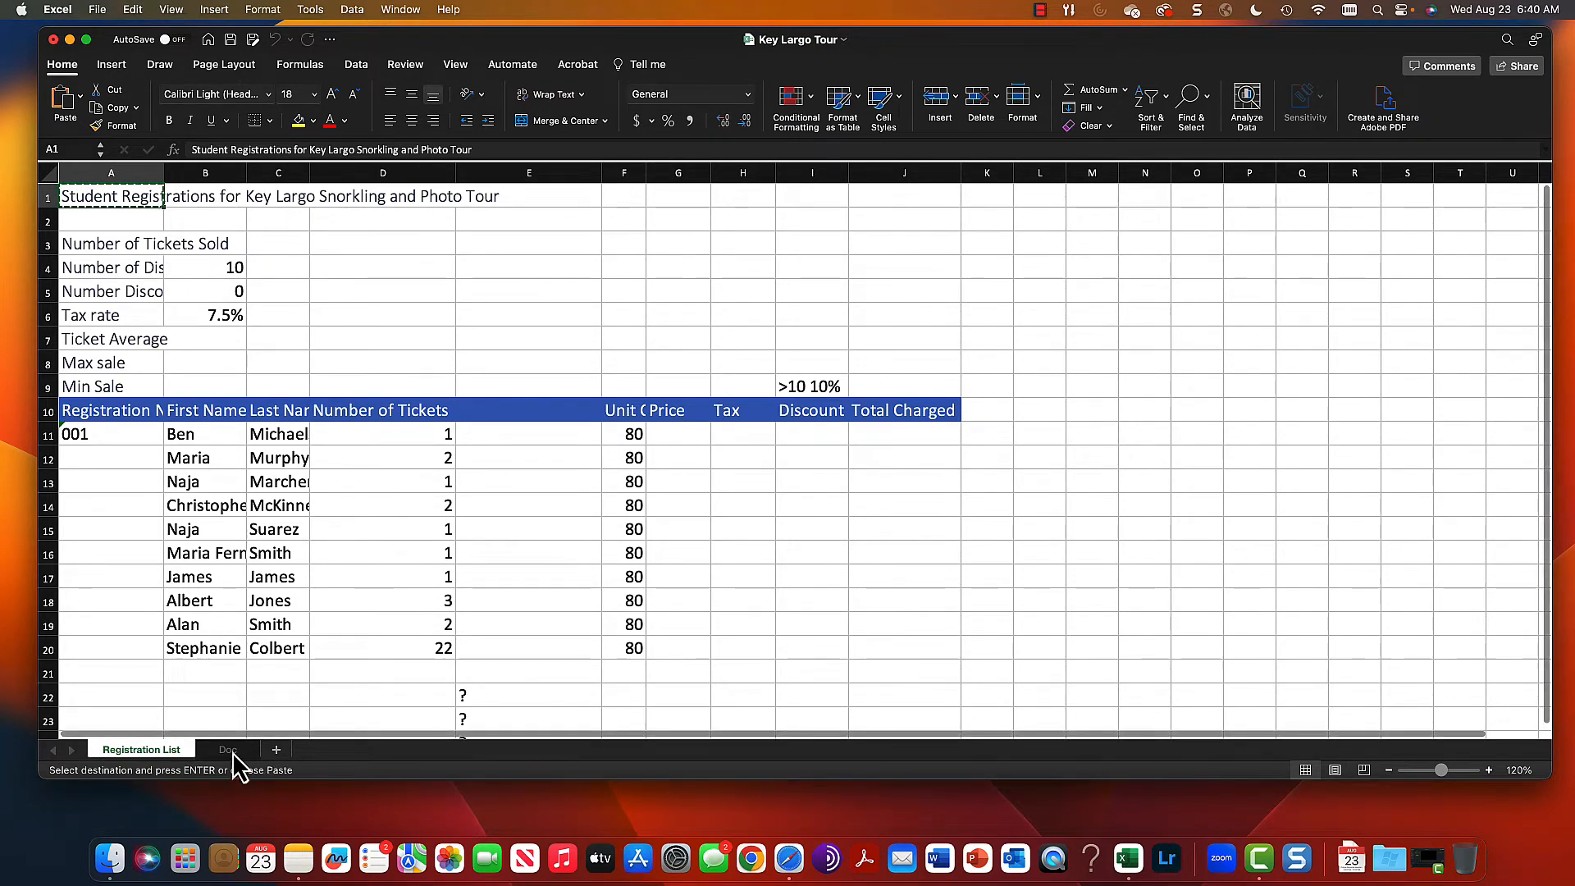
left_click(229, 751)
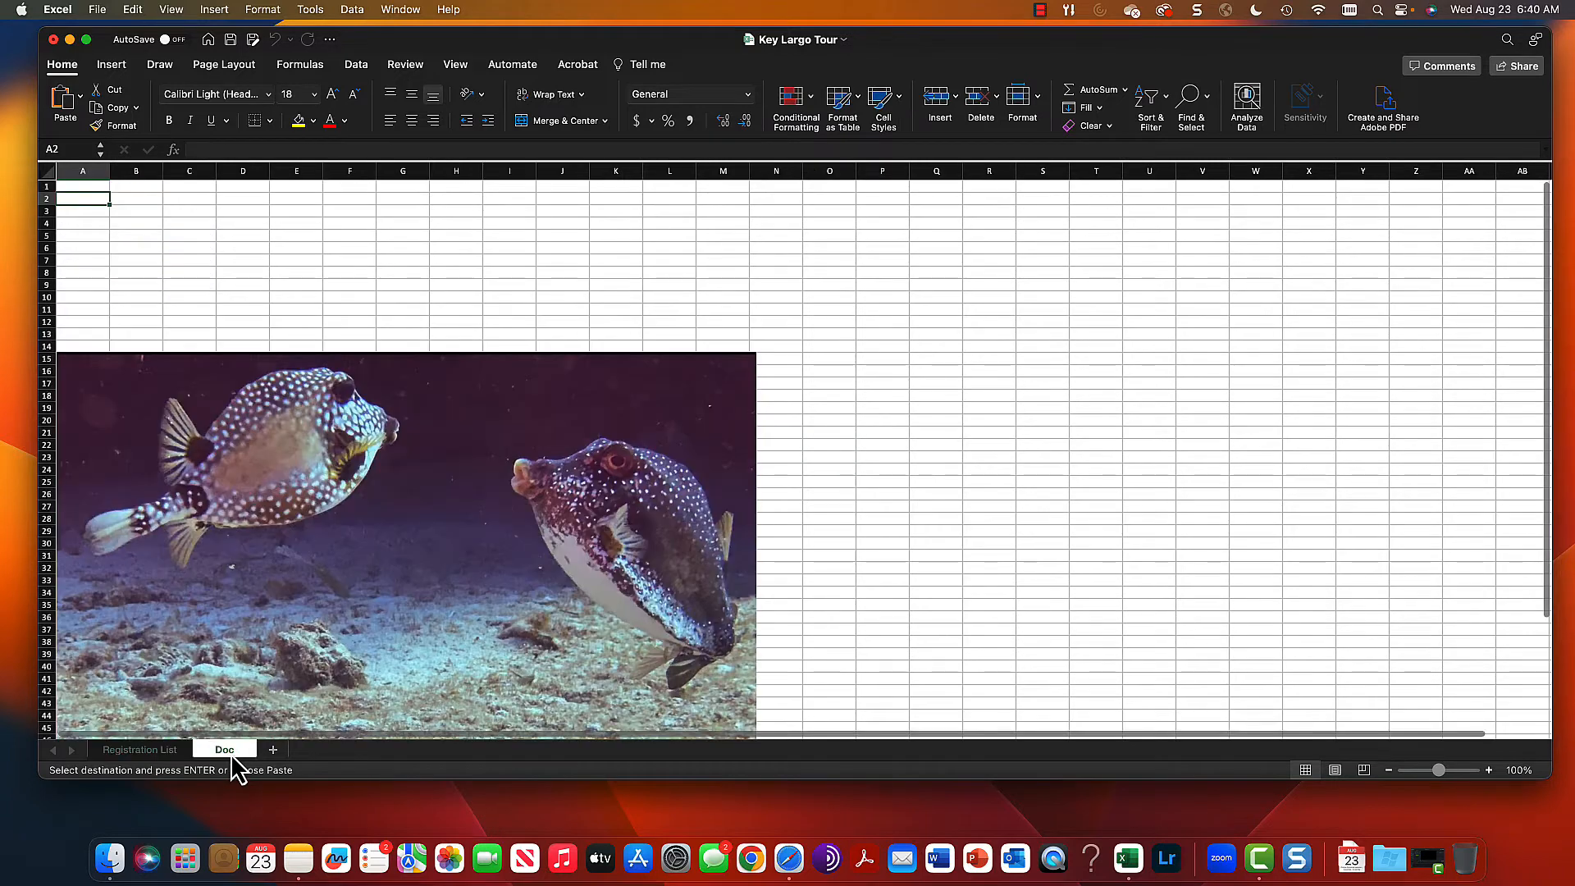
left_click(71, 189)
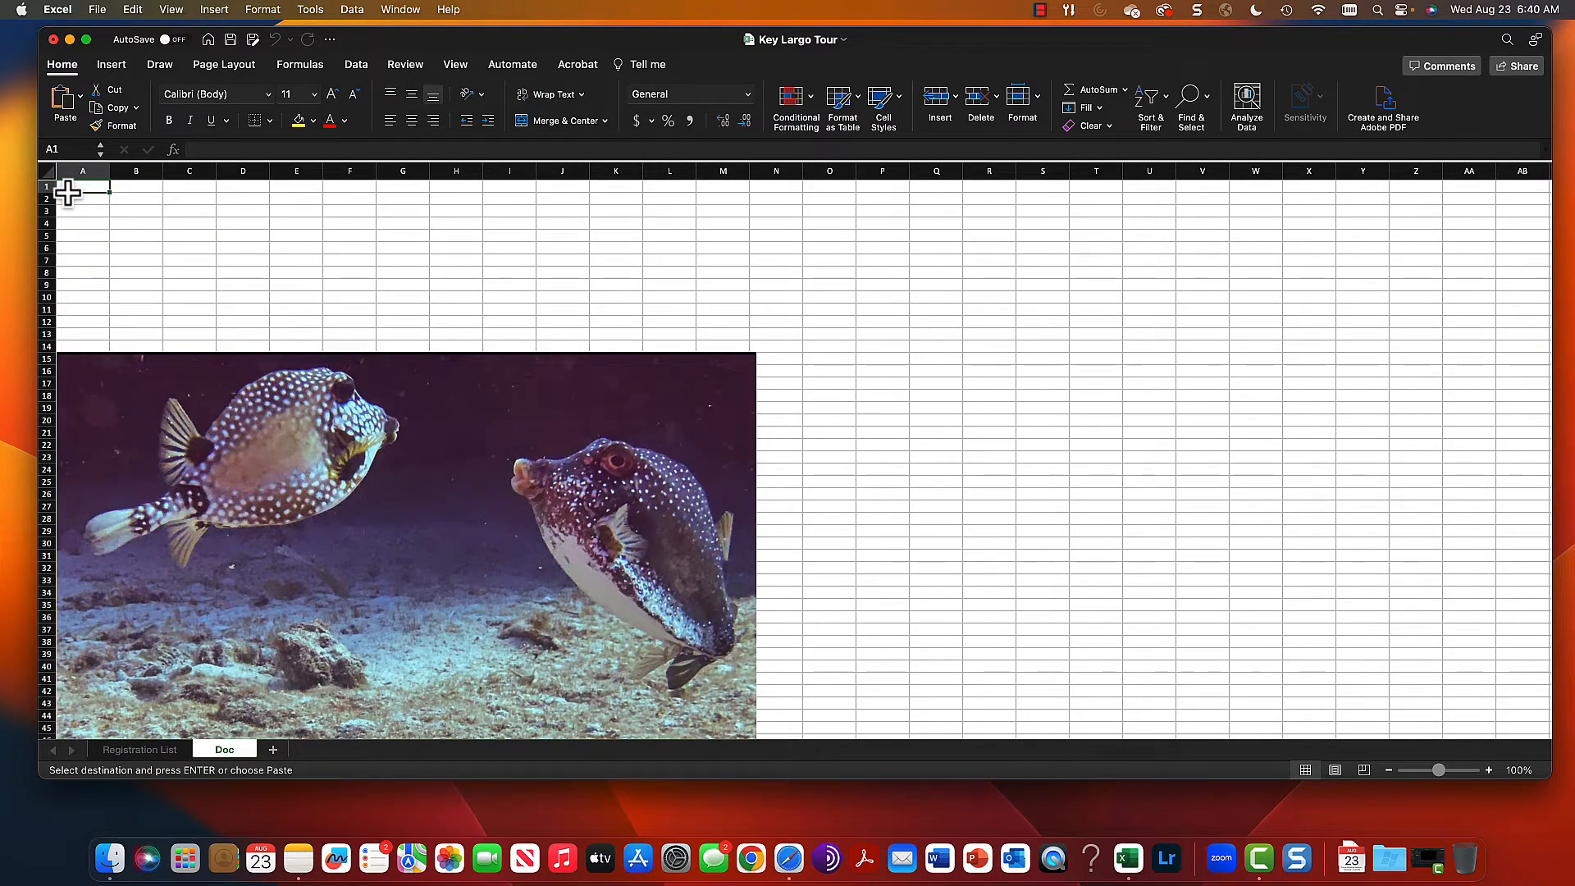
key("super+v")
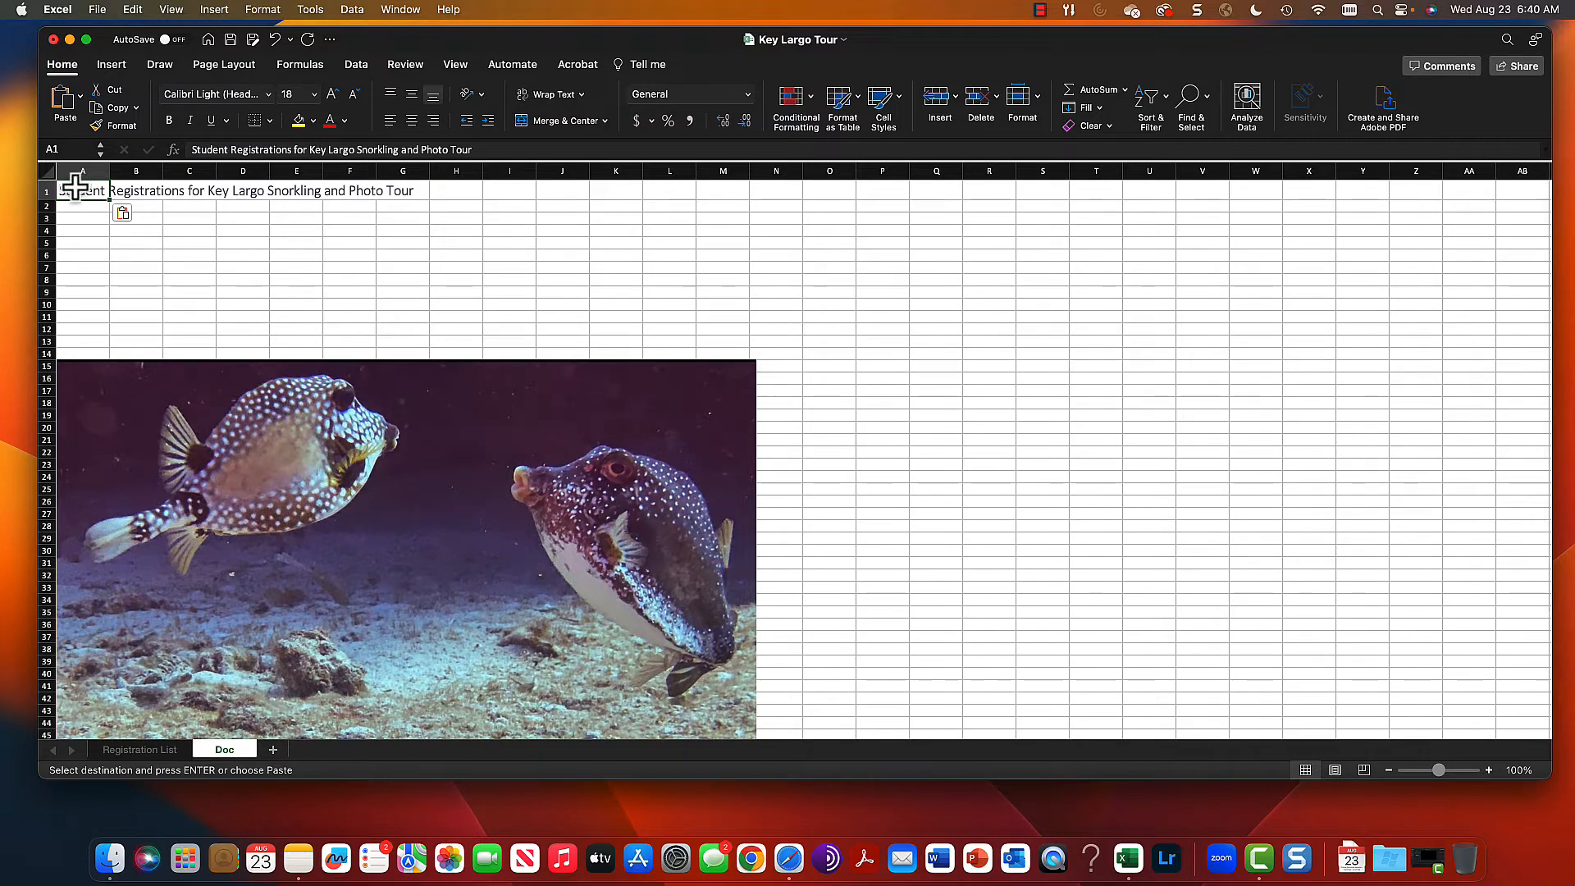
right_click(85, 192)
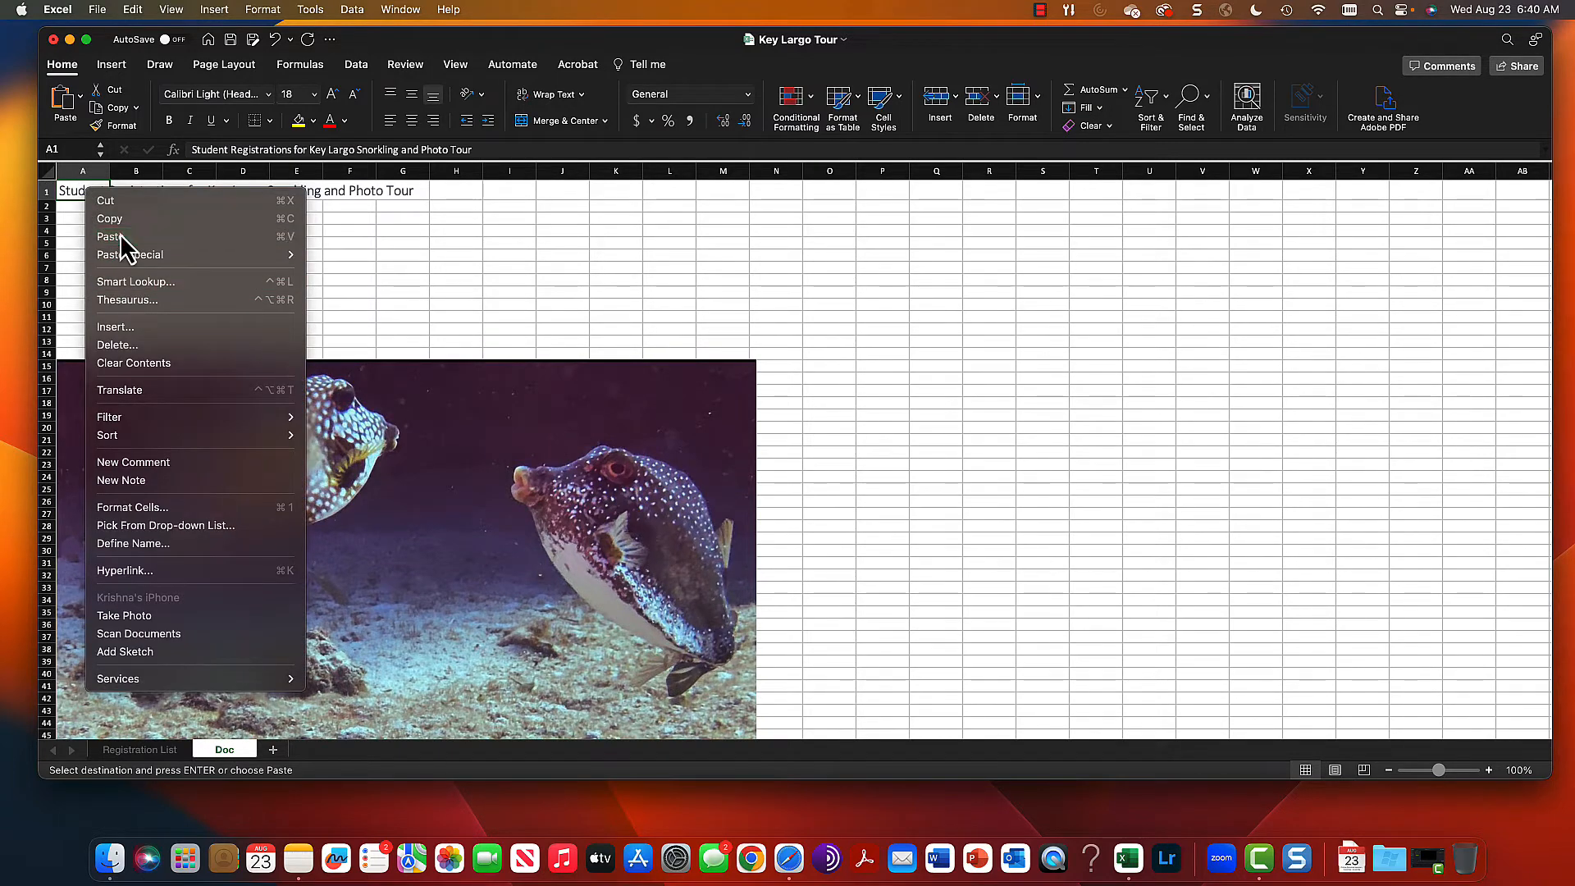
left_click(109, 238)
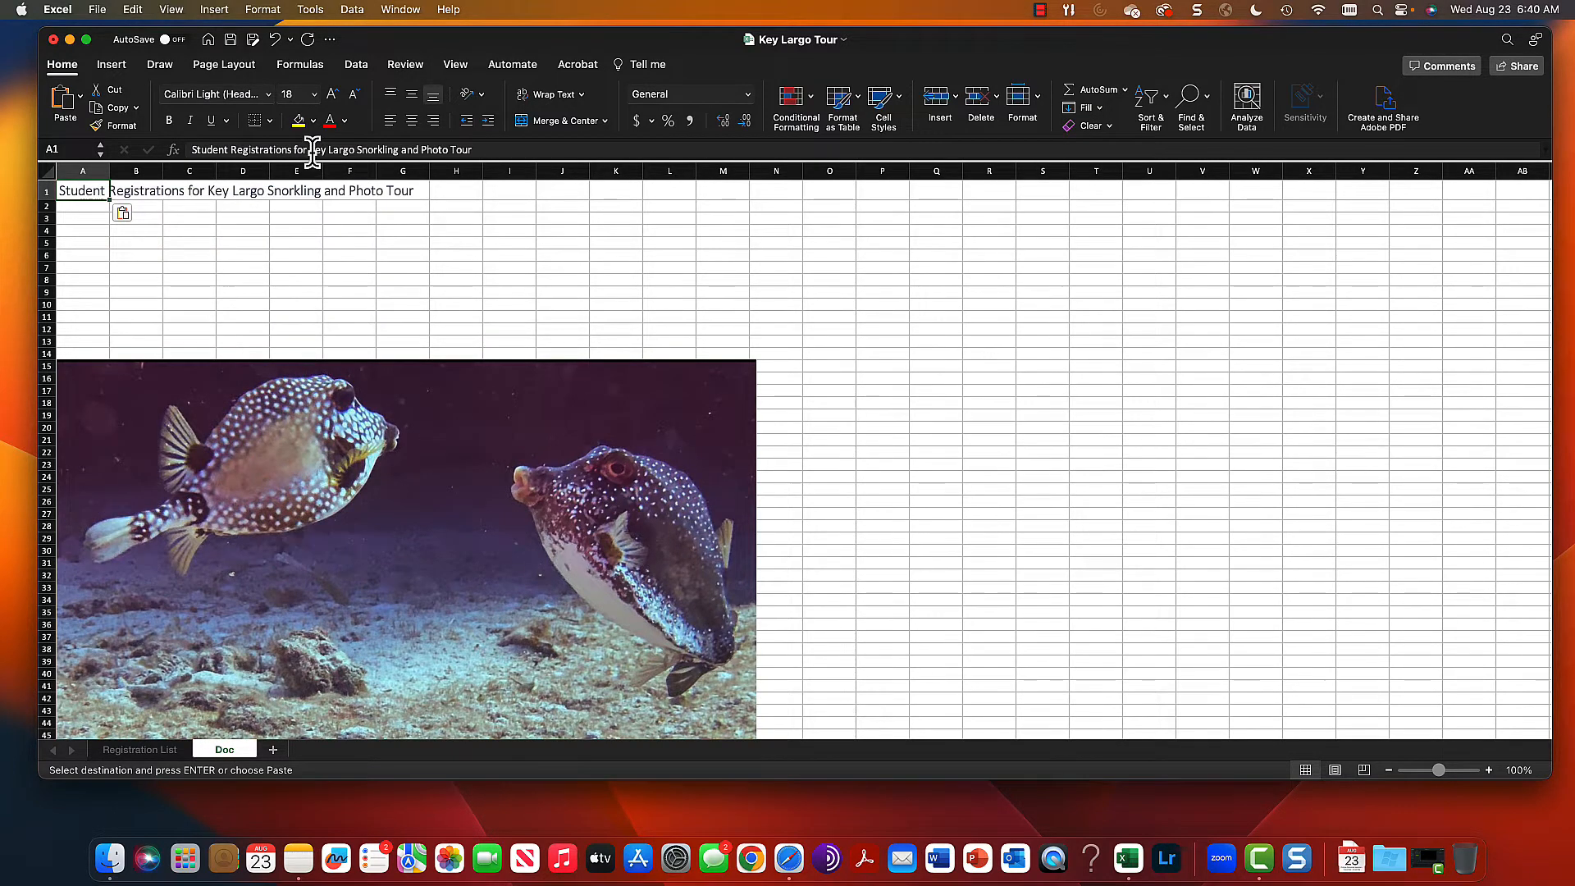
Step: Shorten the title in Doc cell A1 to "Key Largo Snorkling and Photo Tour" and select cell A3
left_click_drag(311, 151, 84, 152)
key("BackSpace")
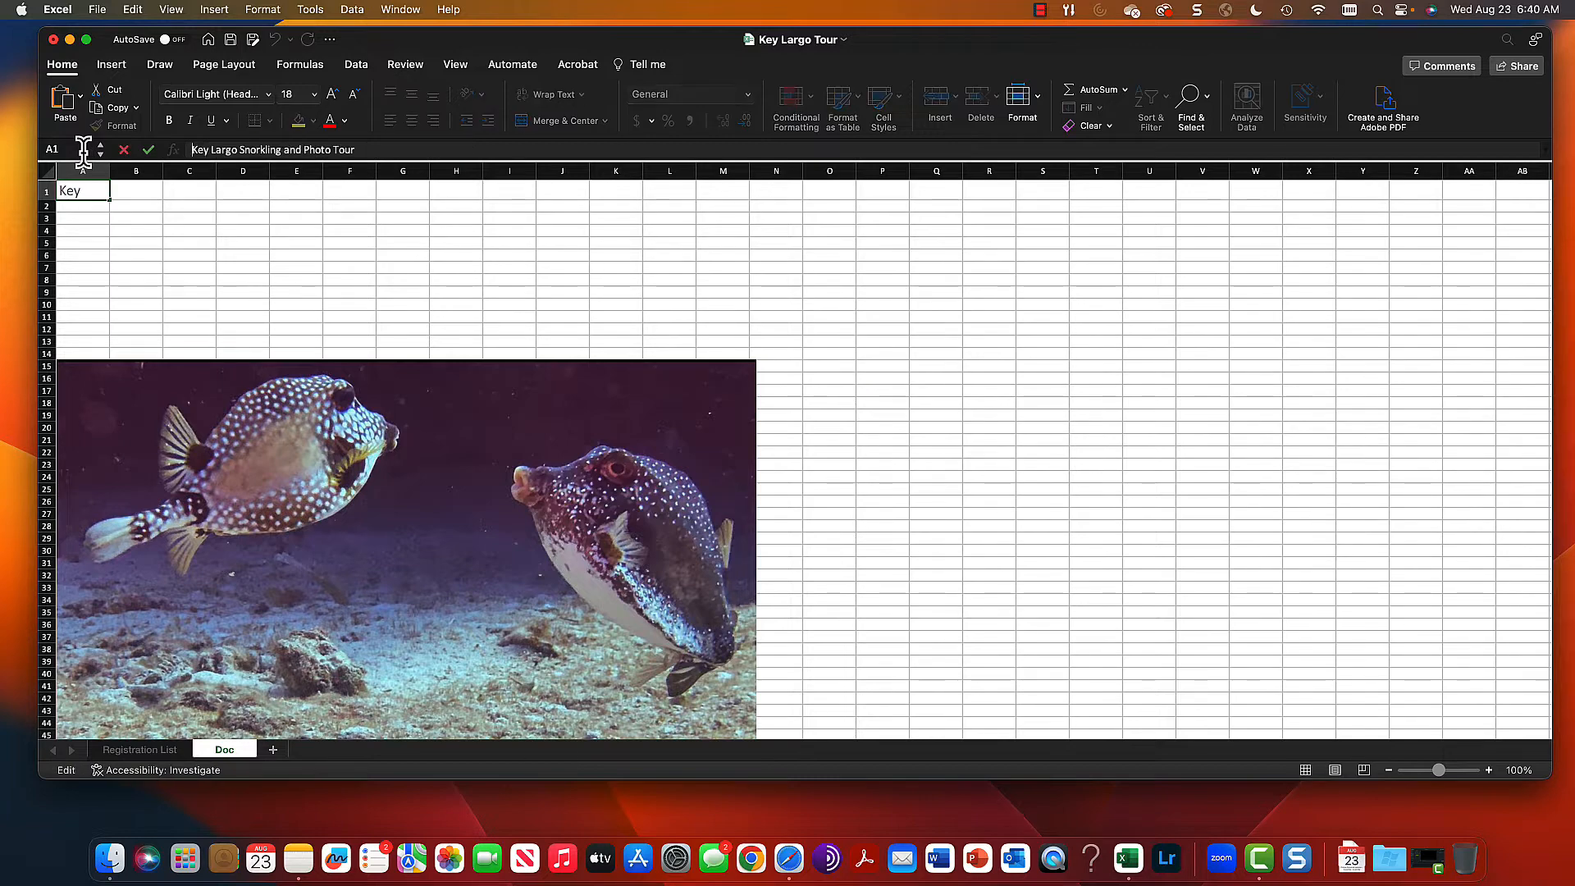
key("Return")
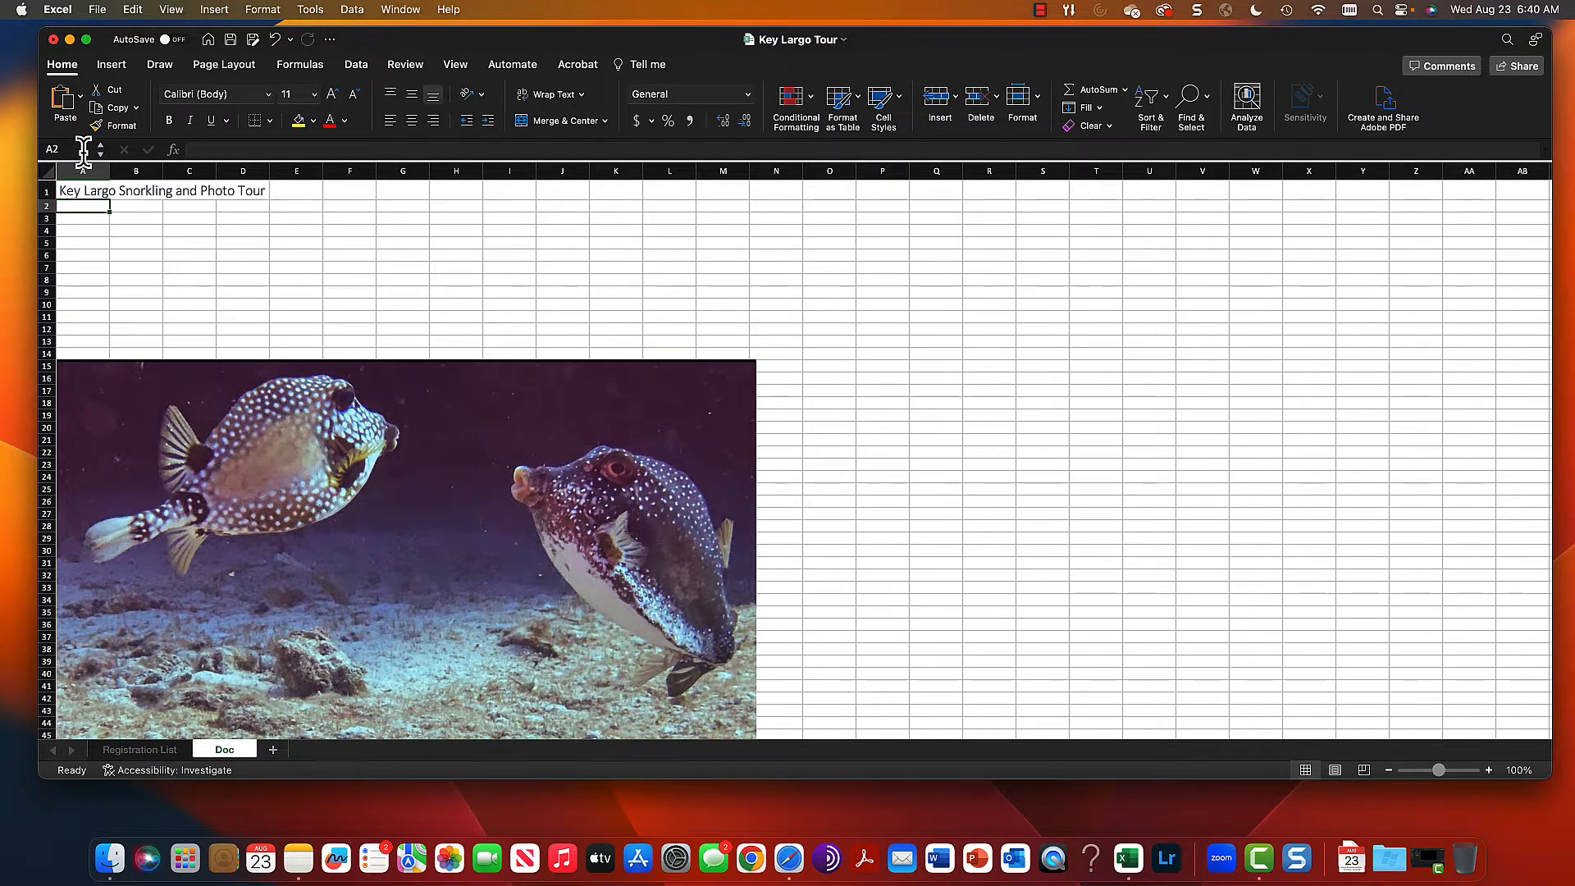
key("Down")
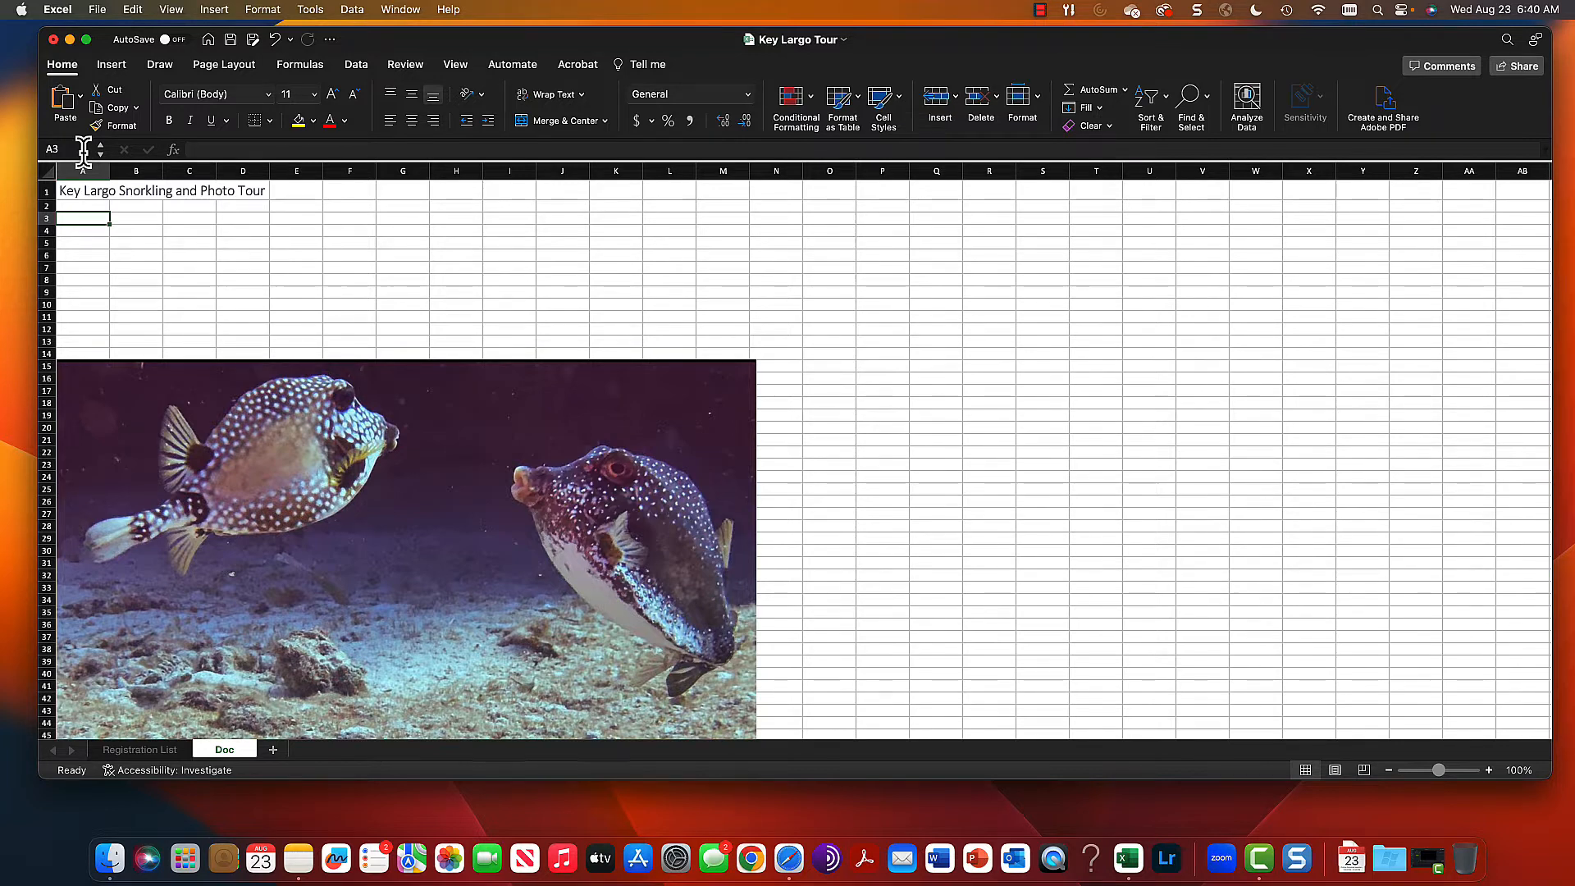
Step: Enter the label "Purpose" in cell A3 and "Date" in cell A4 of the Doc sheet
type("Purp")
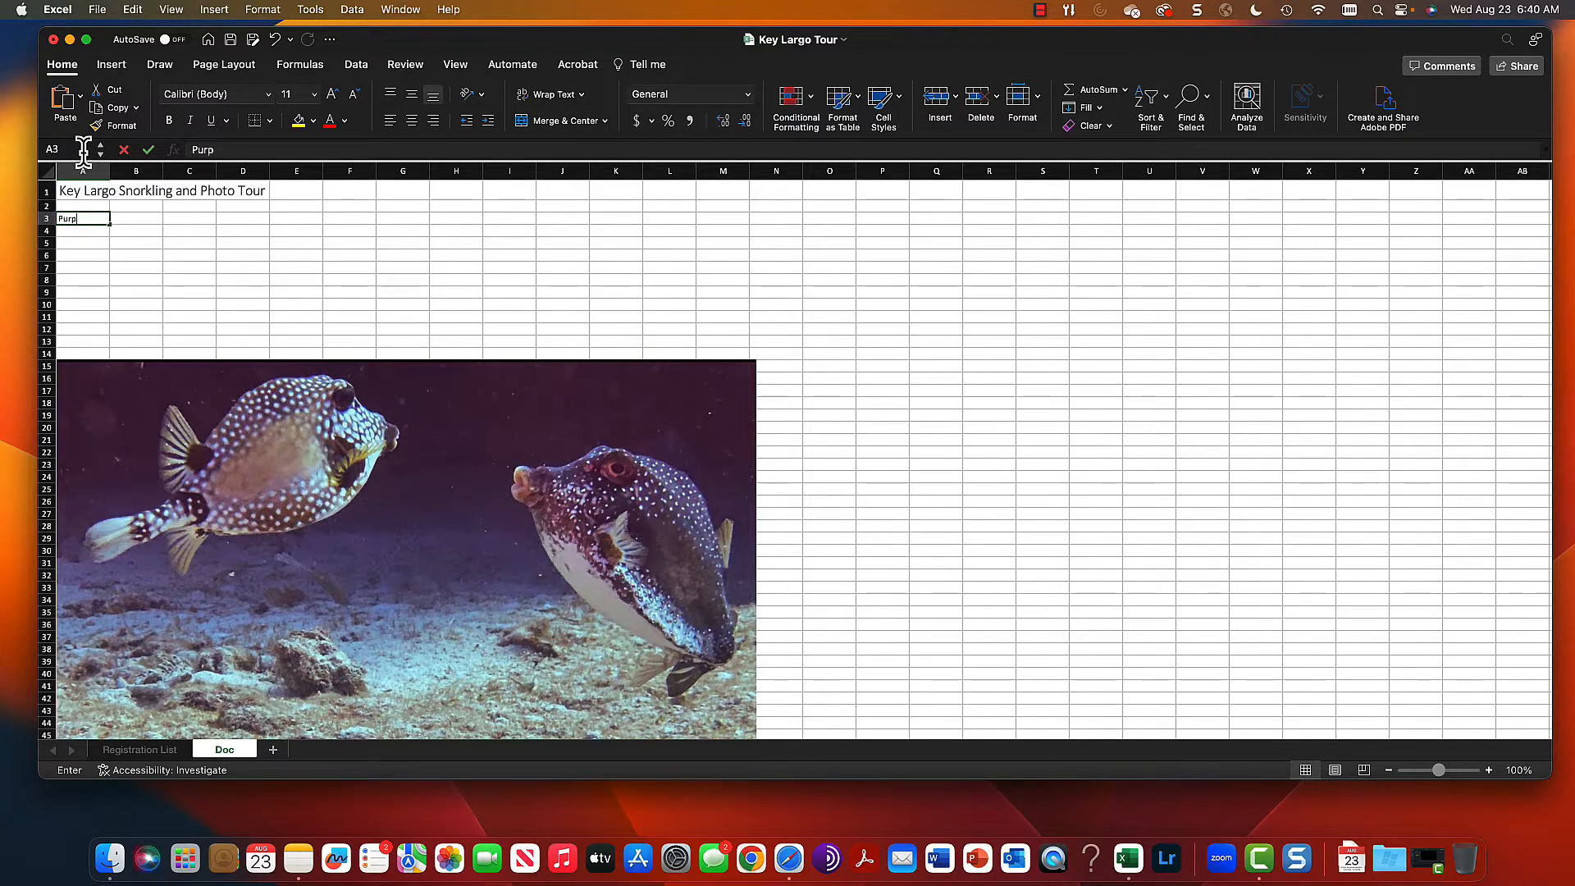
type("i")
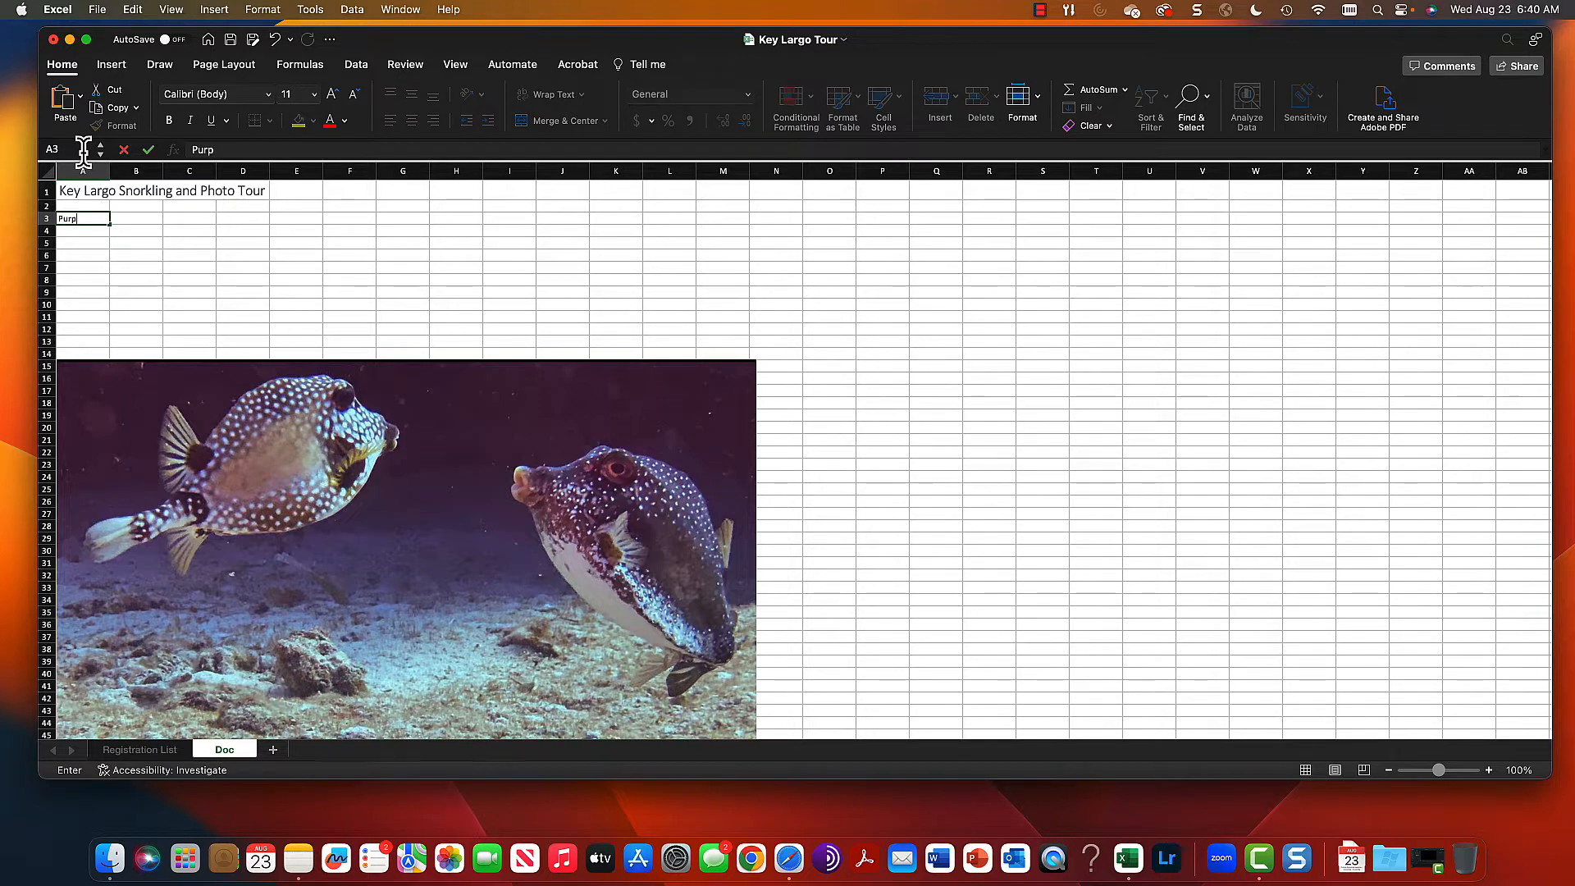
type("ose")
key("Return")
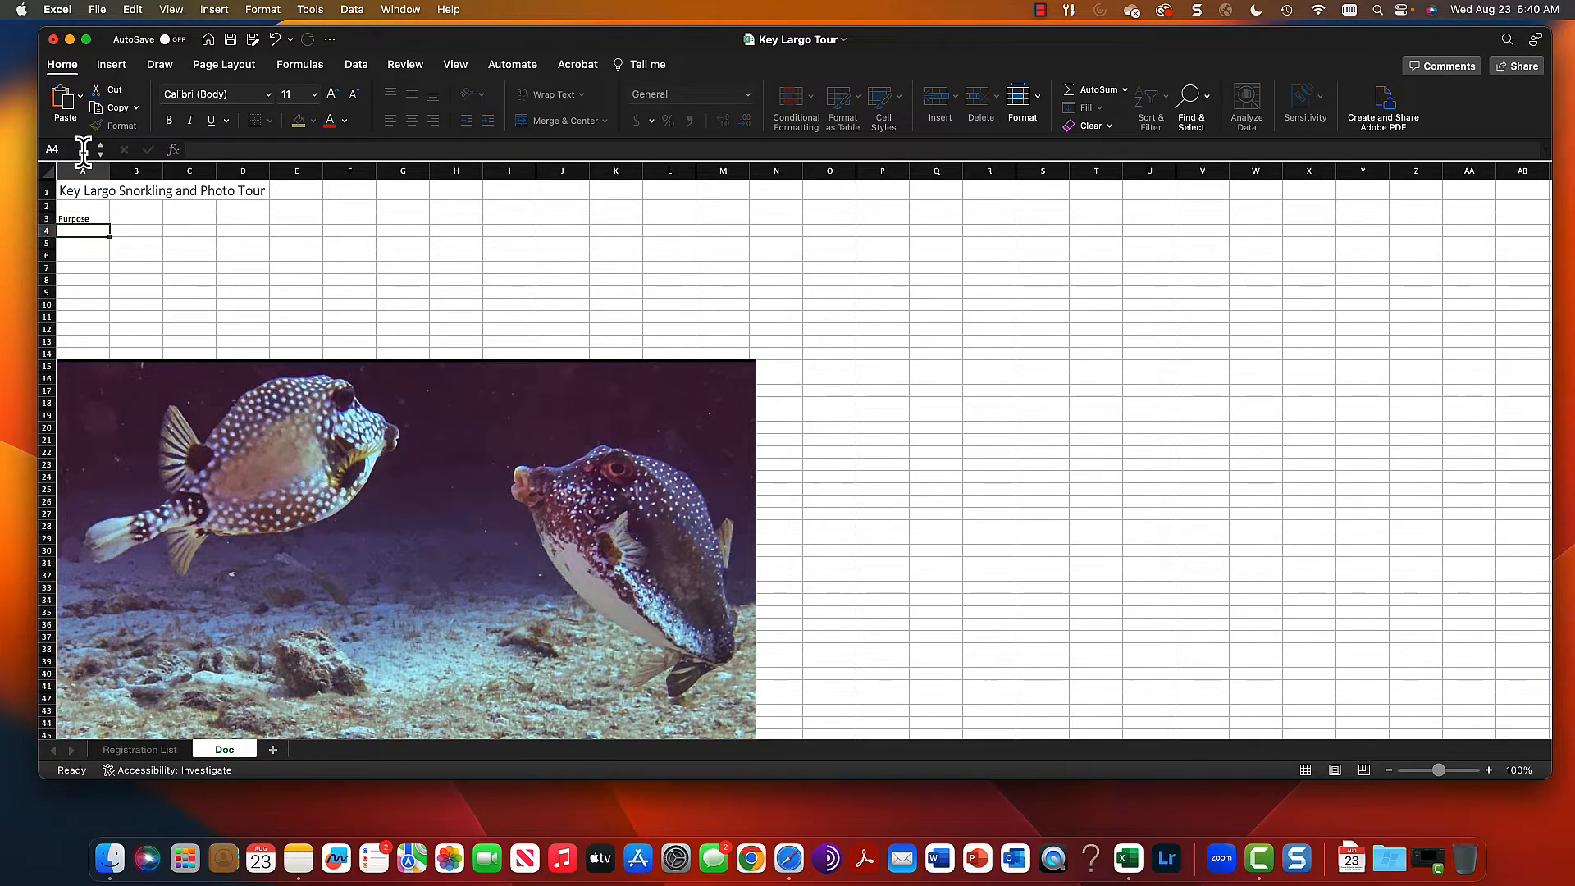
type("Date")
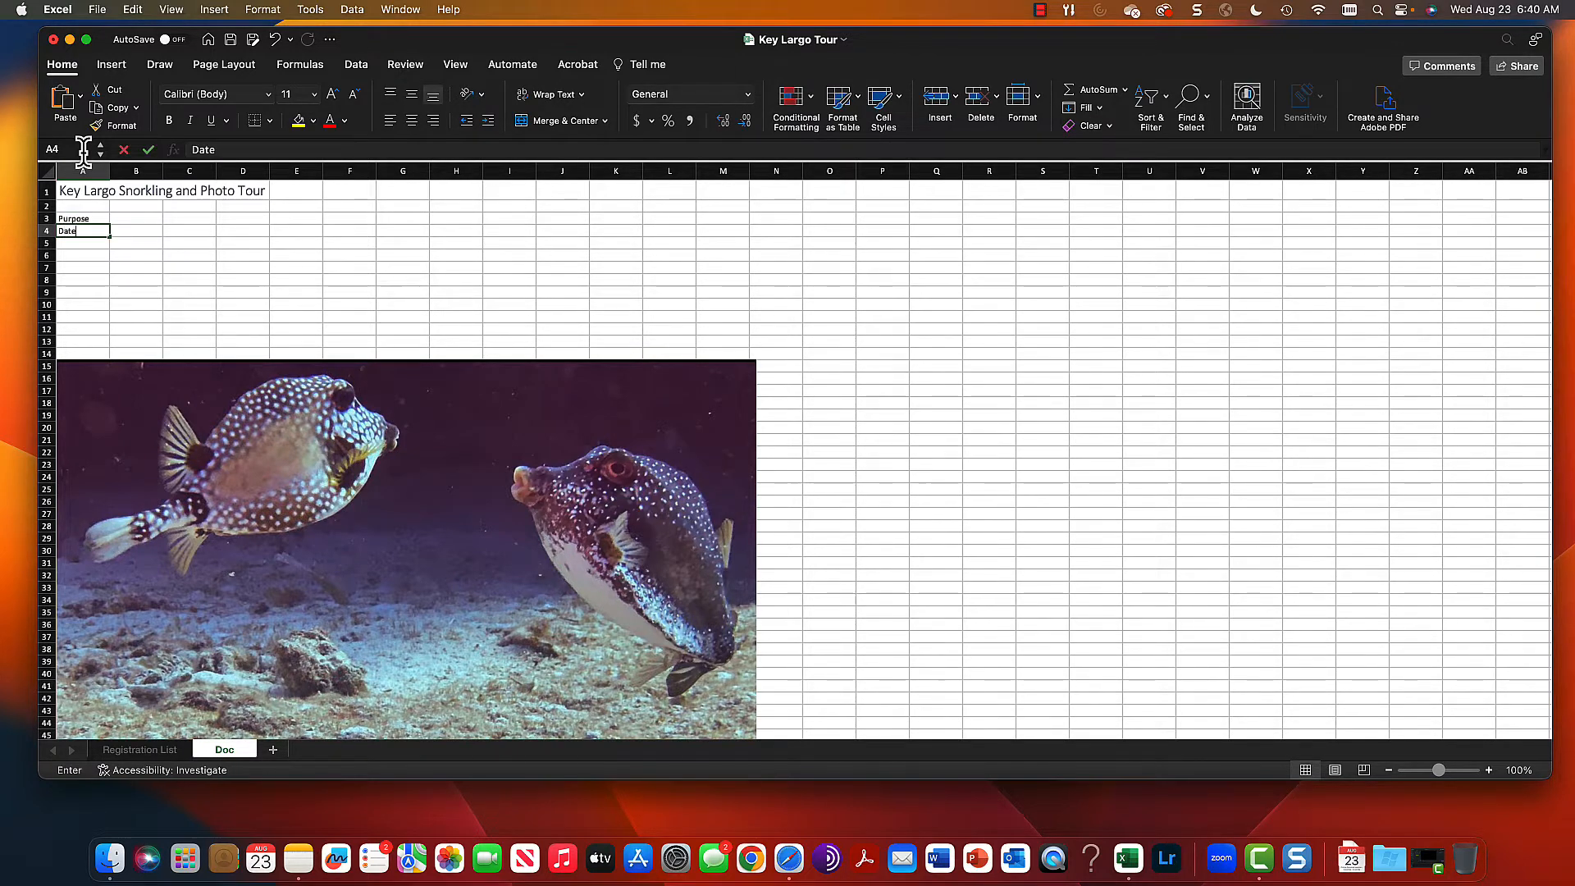
key("Return")
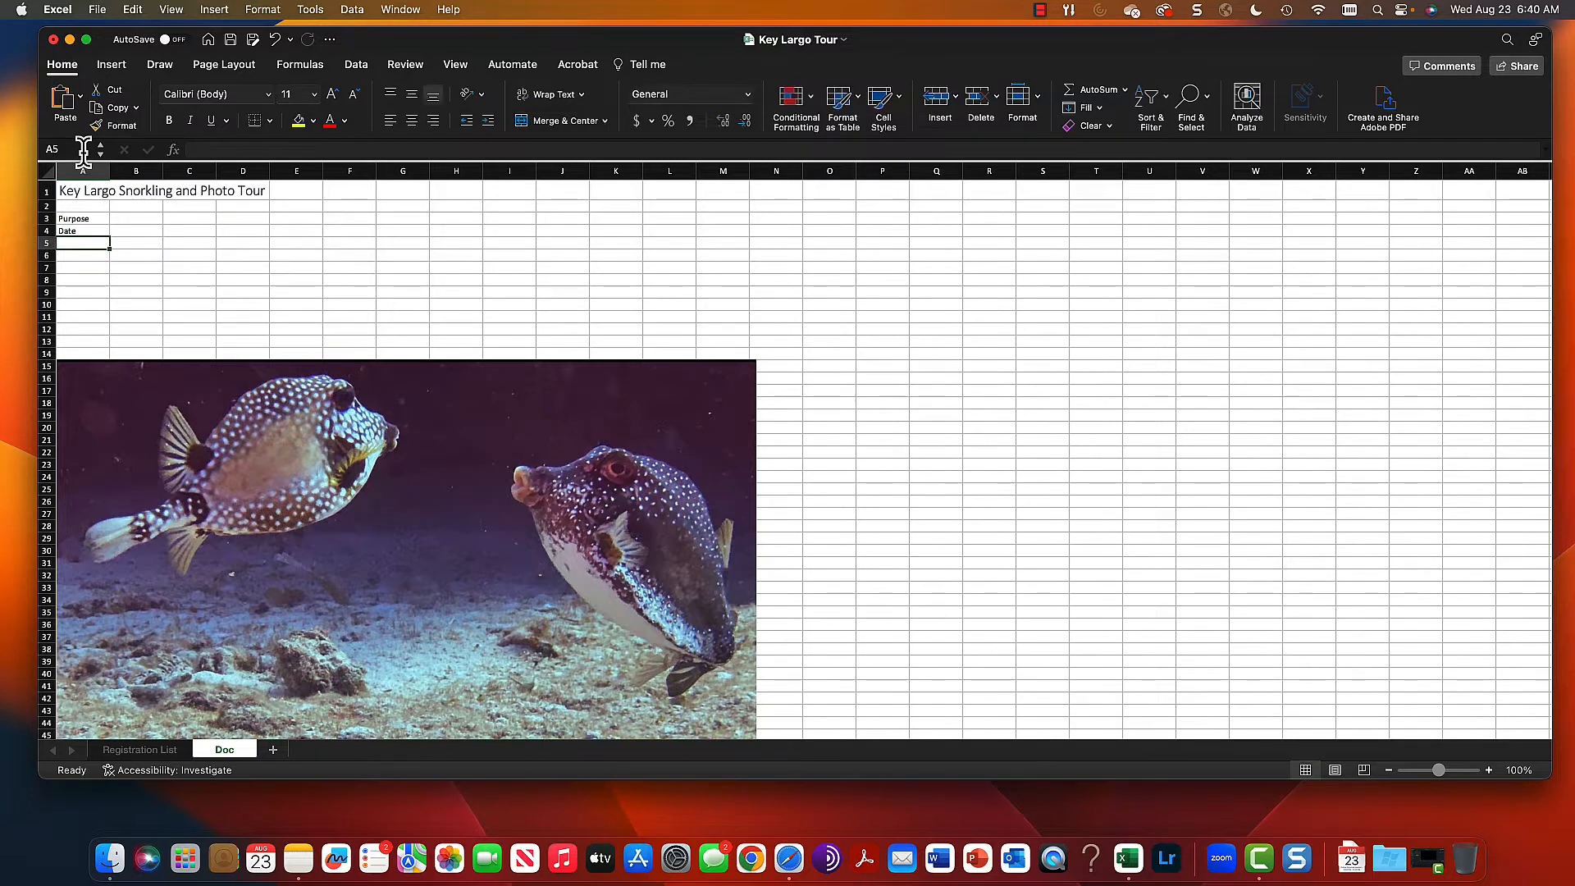
Step: Enter the label "Author" in cell A5, correcting the spelling along the way
type("Athuro")
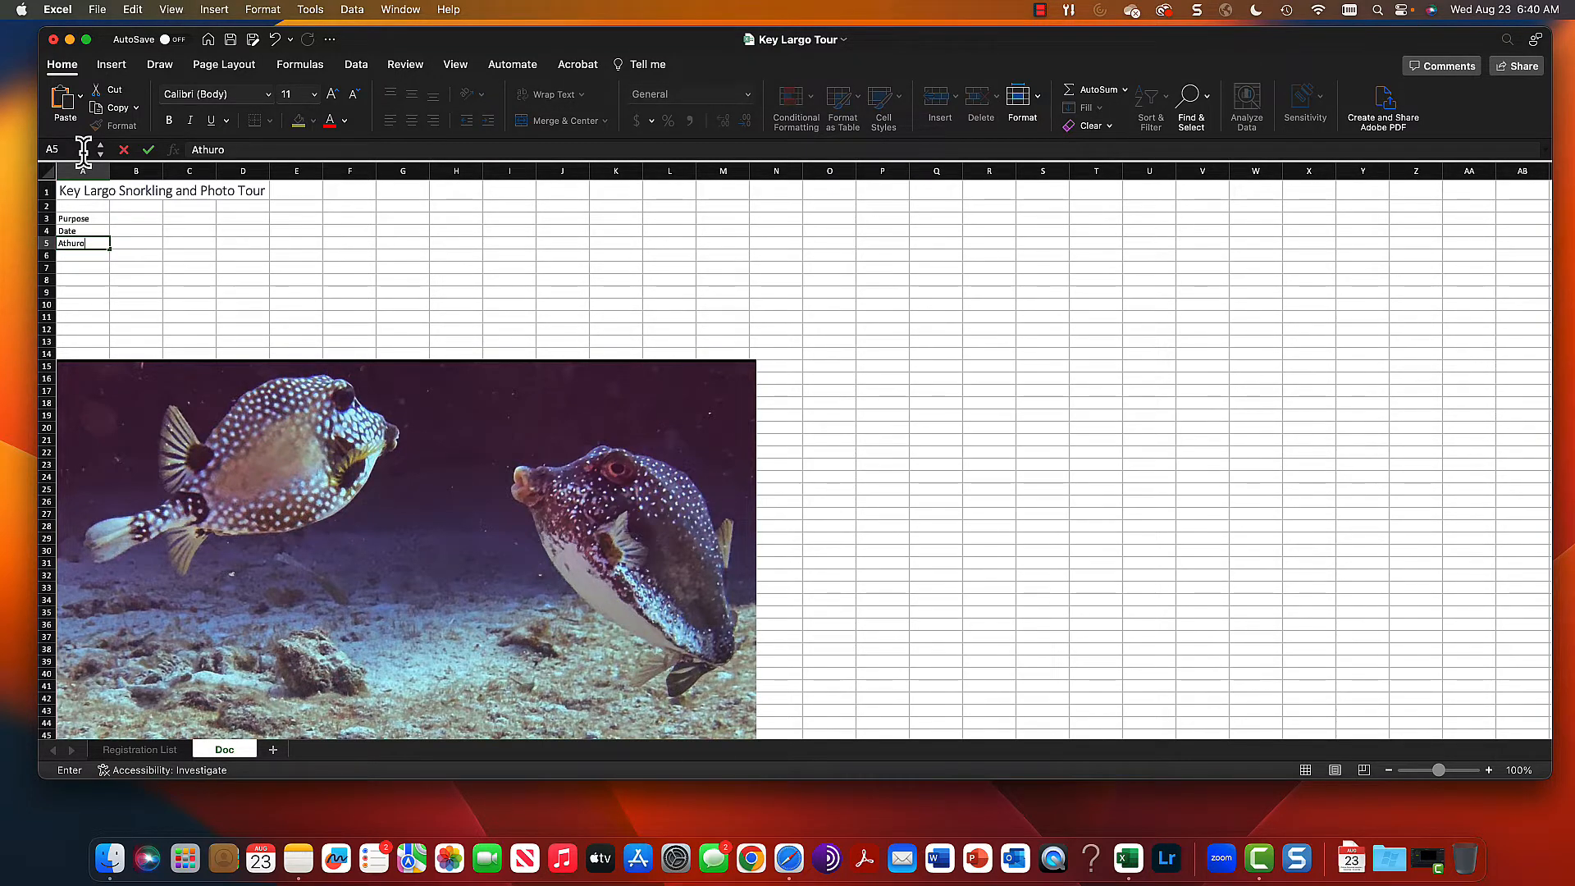
key("BackSpace")
key("BackSpace")
key("BackSpace")
key("BackSpace")
key("BackSpace")
key("BackSpace")
type("uth")
key("Return")
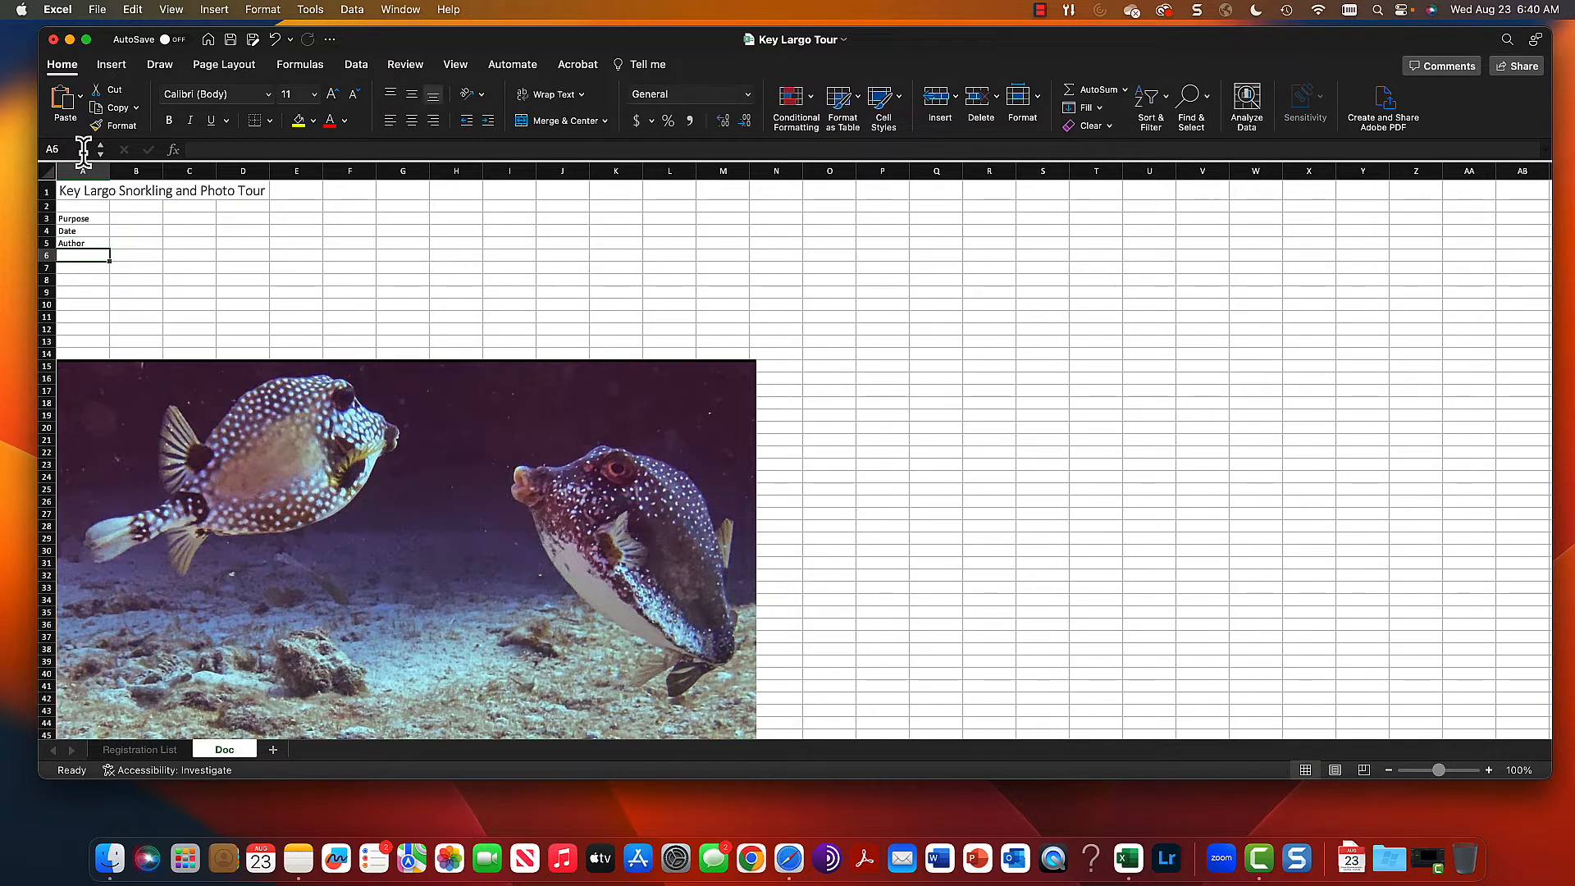
Step: Enter "To analyze a possible Key Largo Tour" in cell B3 beside the Purpose label
key("Up")
key("Up")
key("Up")
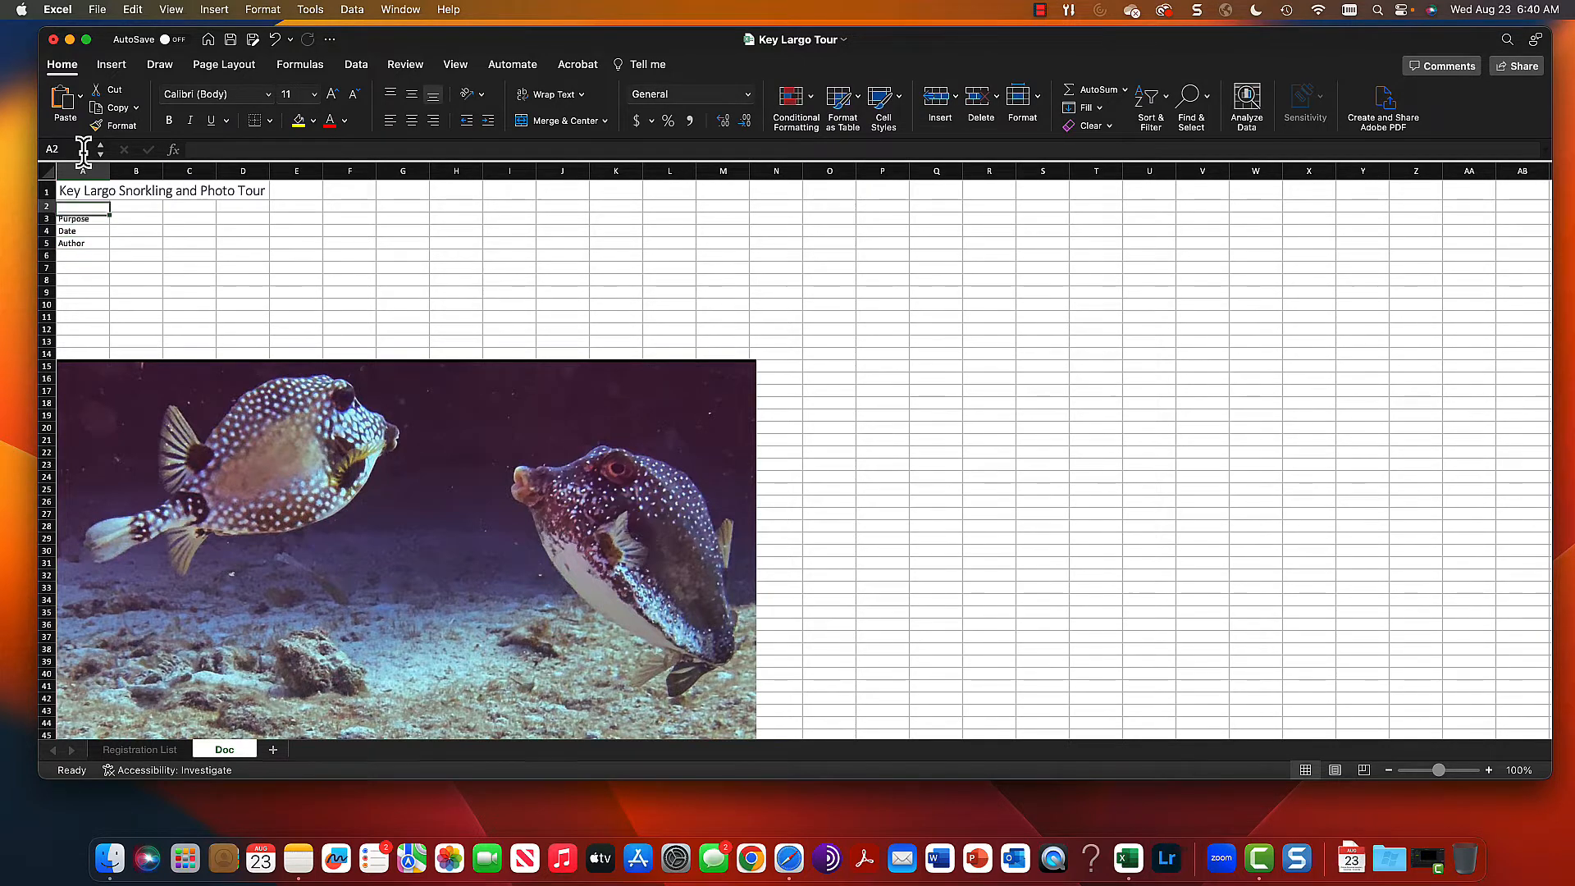
key("Right")
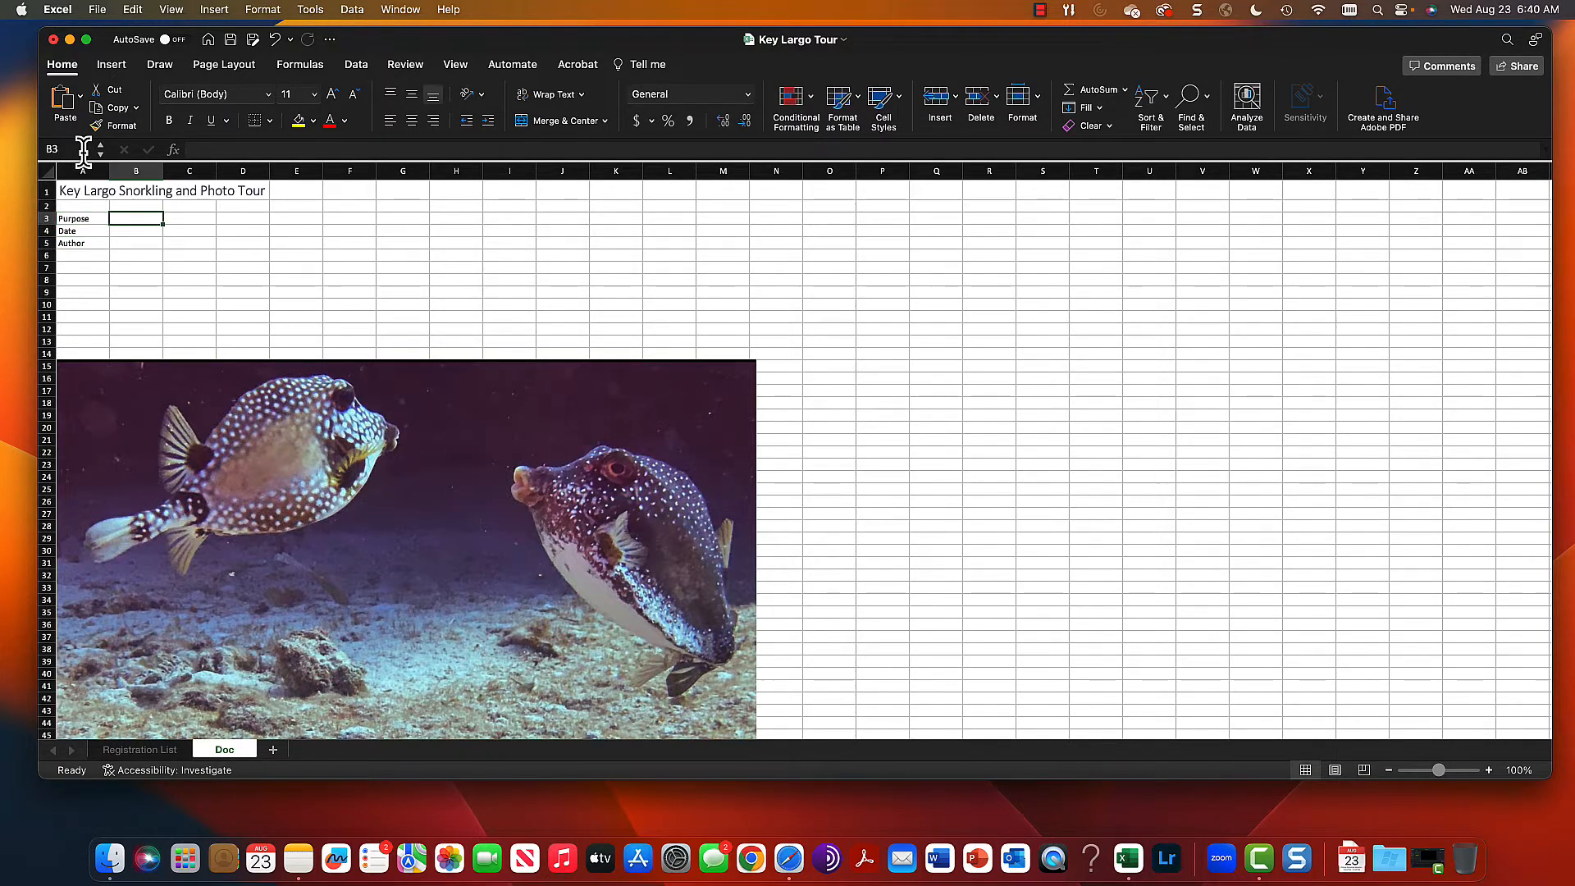
type("To anal")
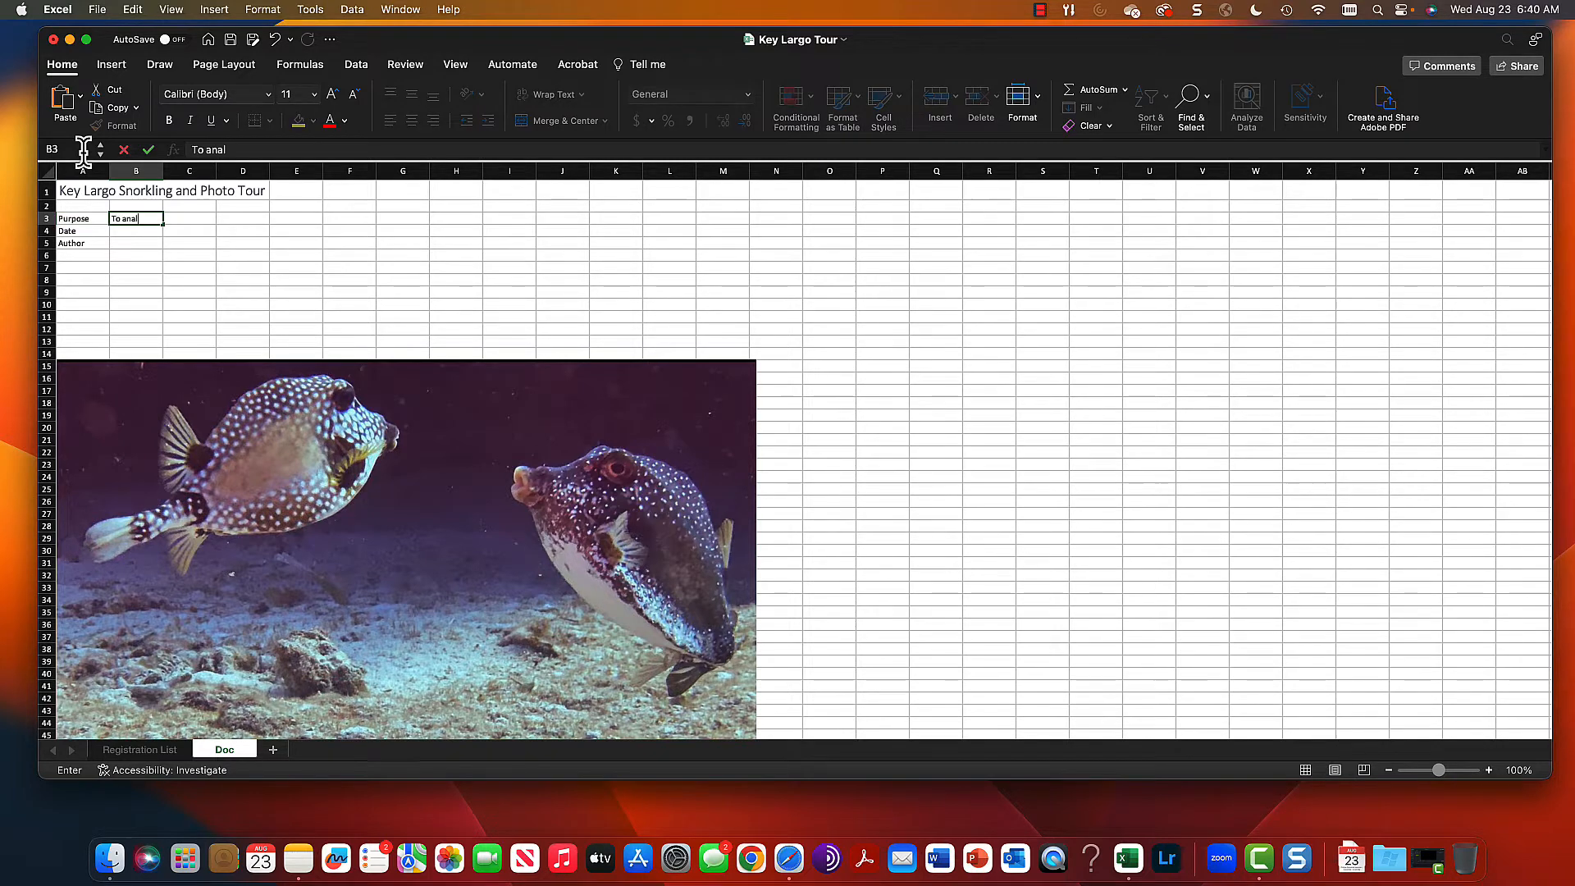
type("yze a possible Key Largo Tour")
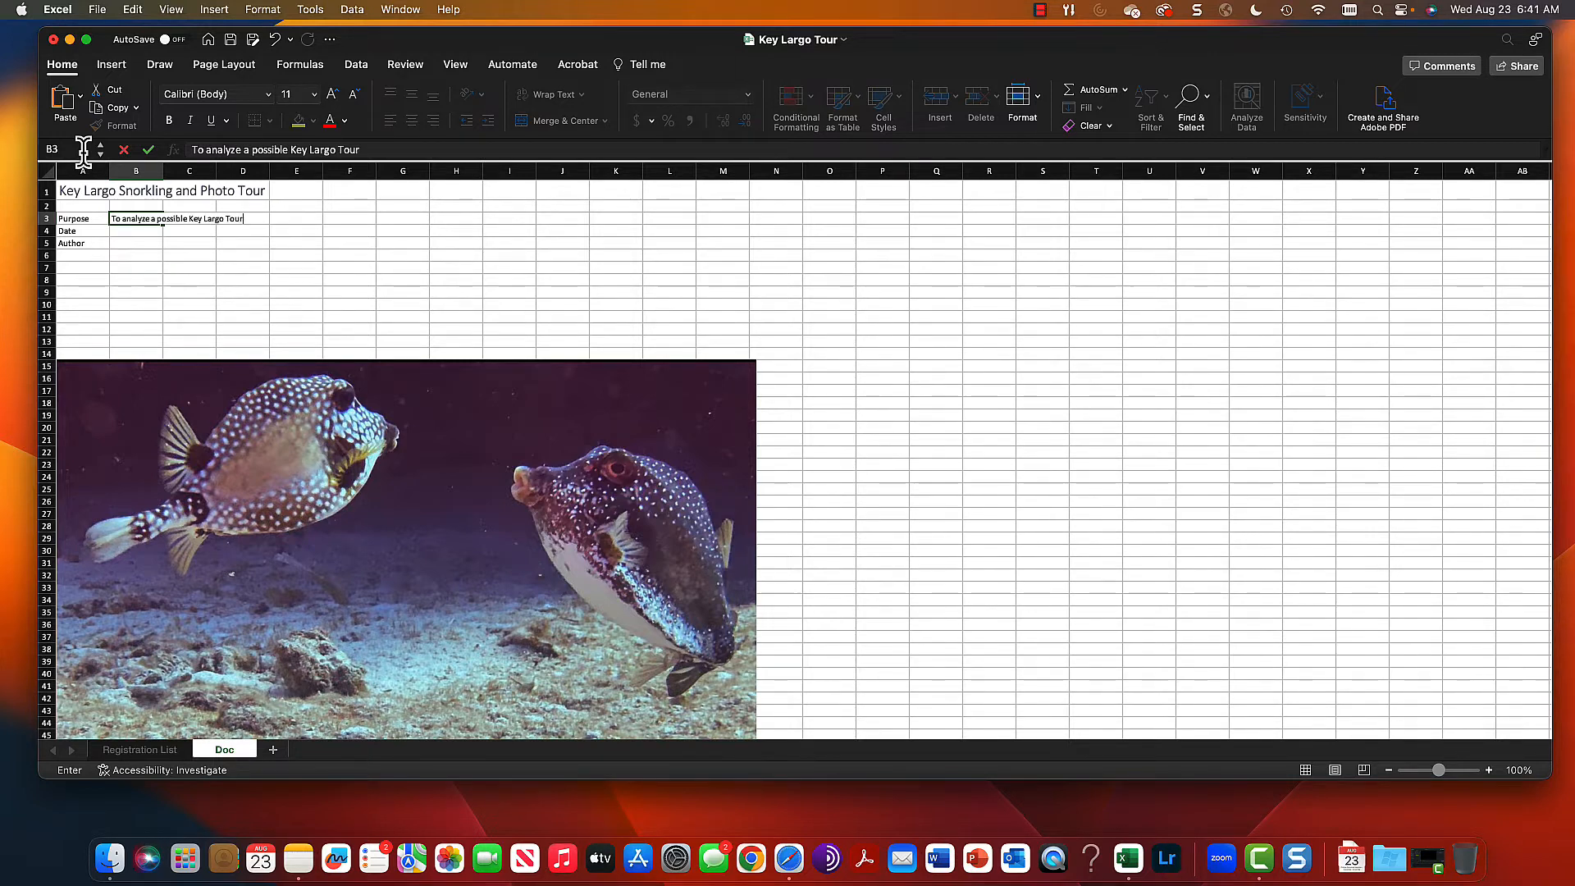
key("Return")
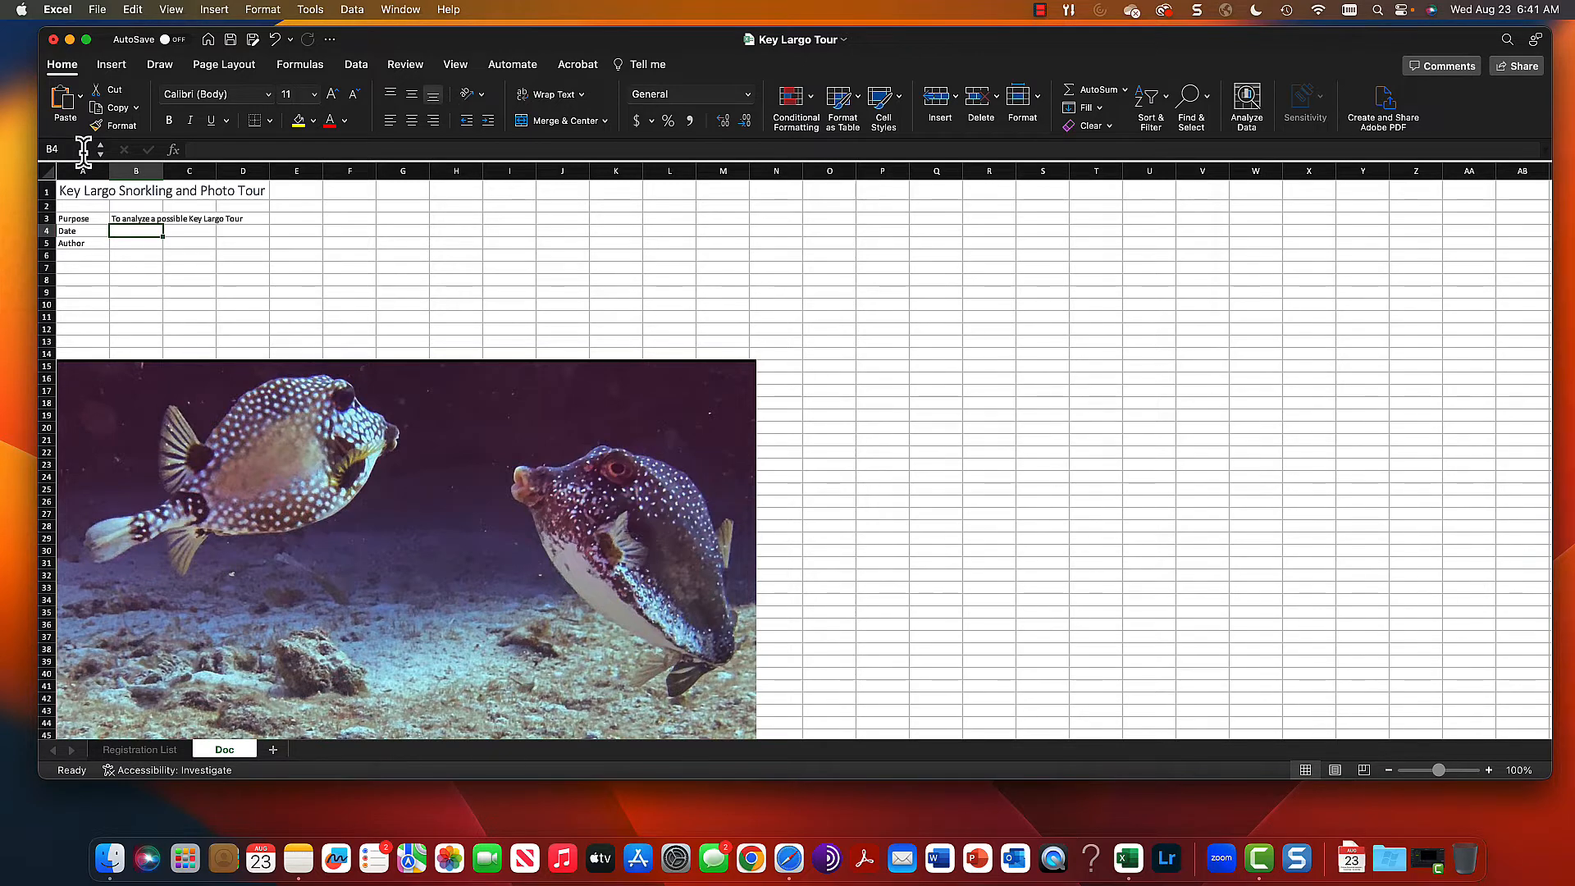
Step: Enter the formula =today() in cell B4 beside the Date label
type("=")
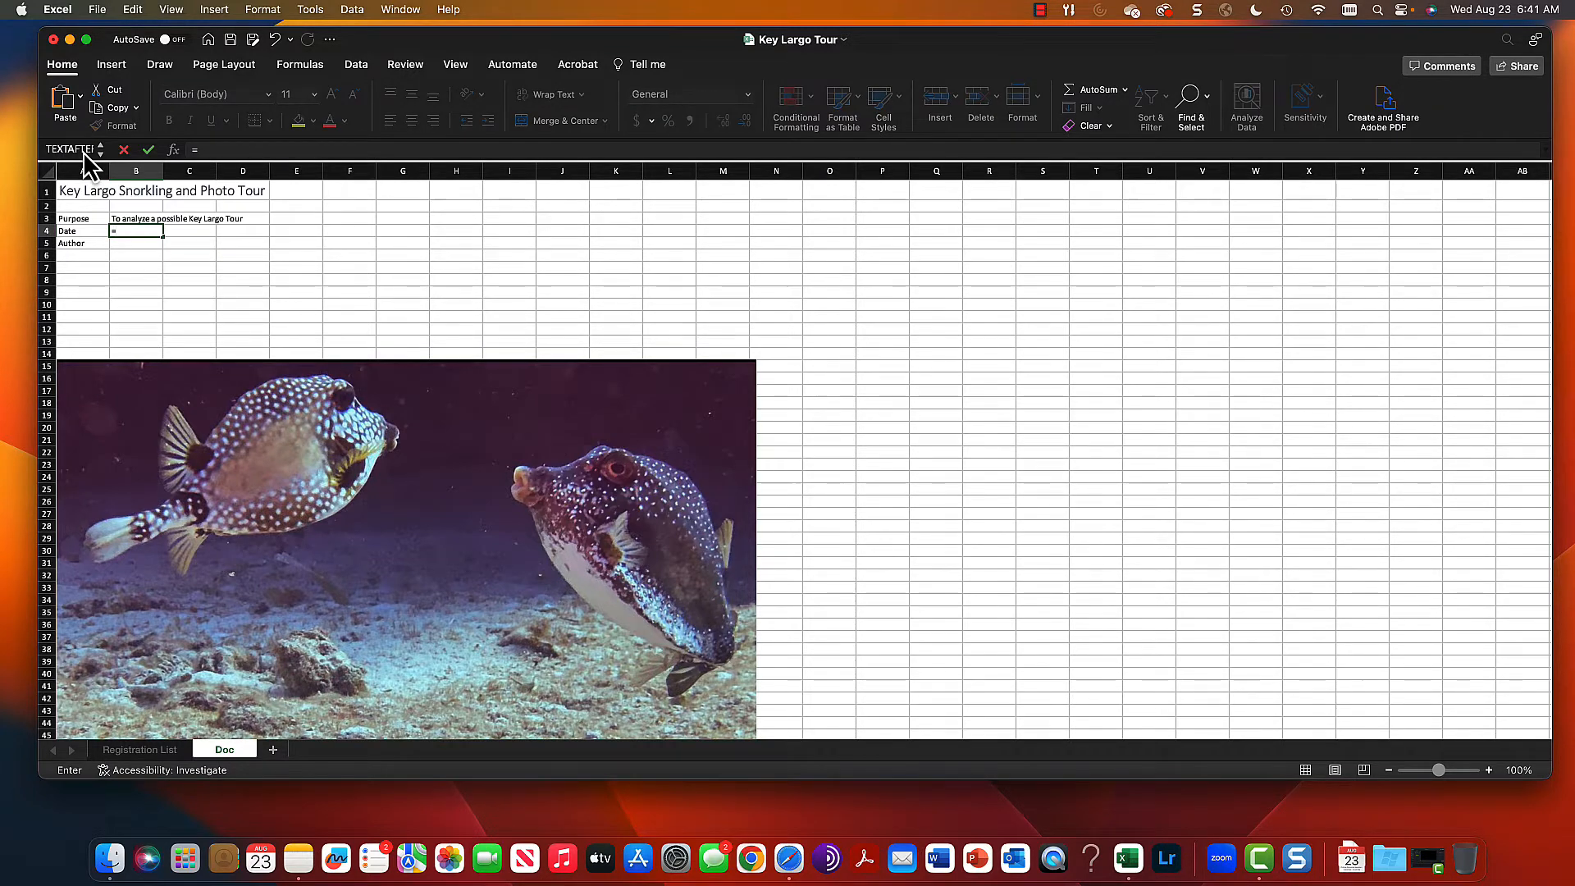
type("toda")
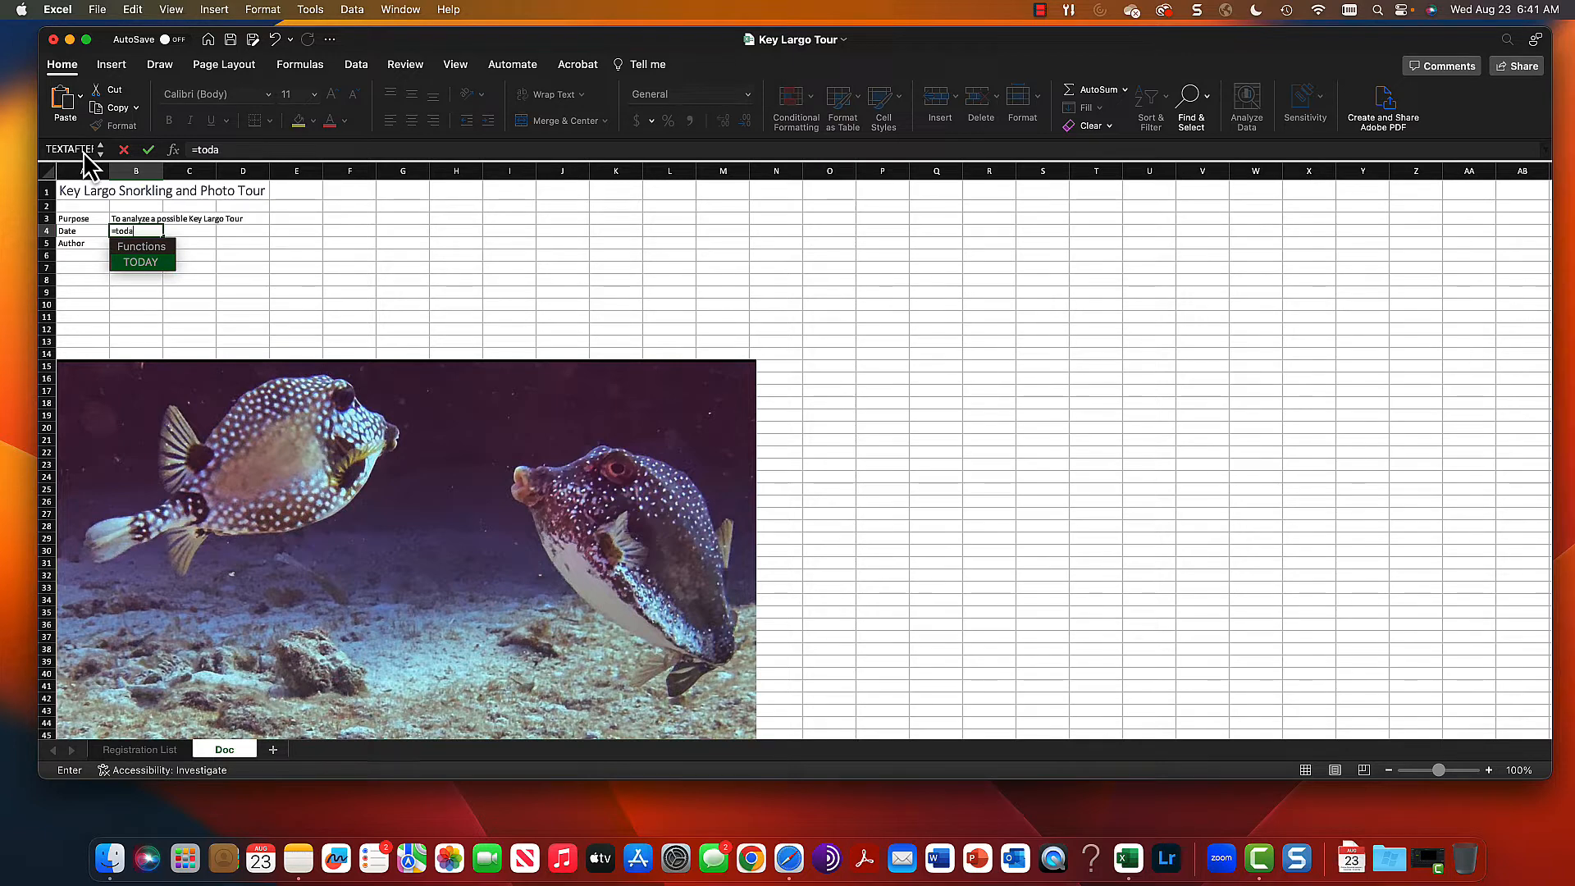
type("y()")
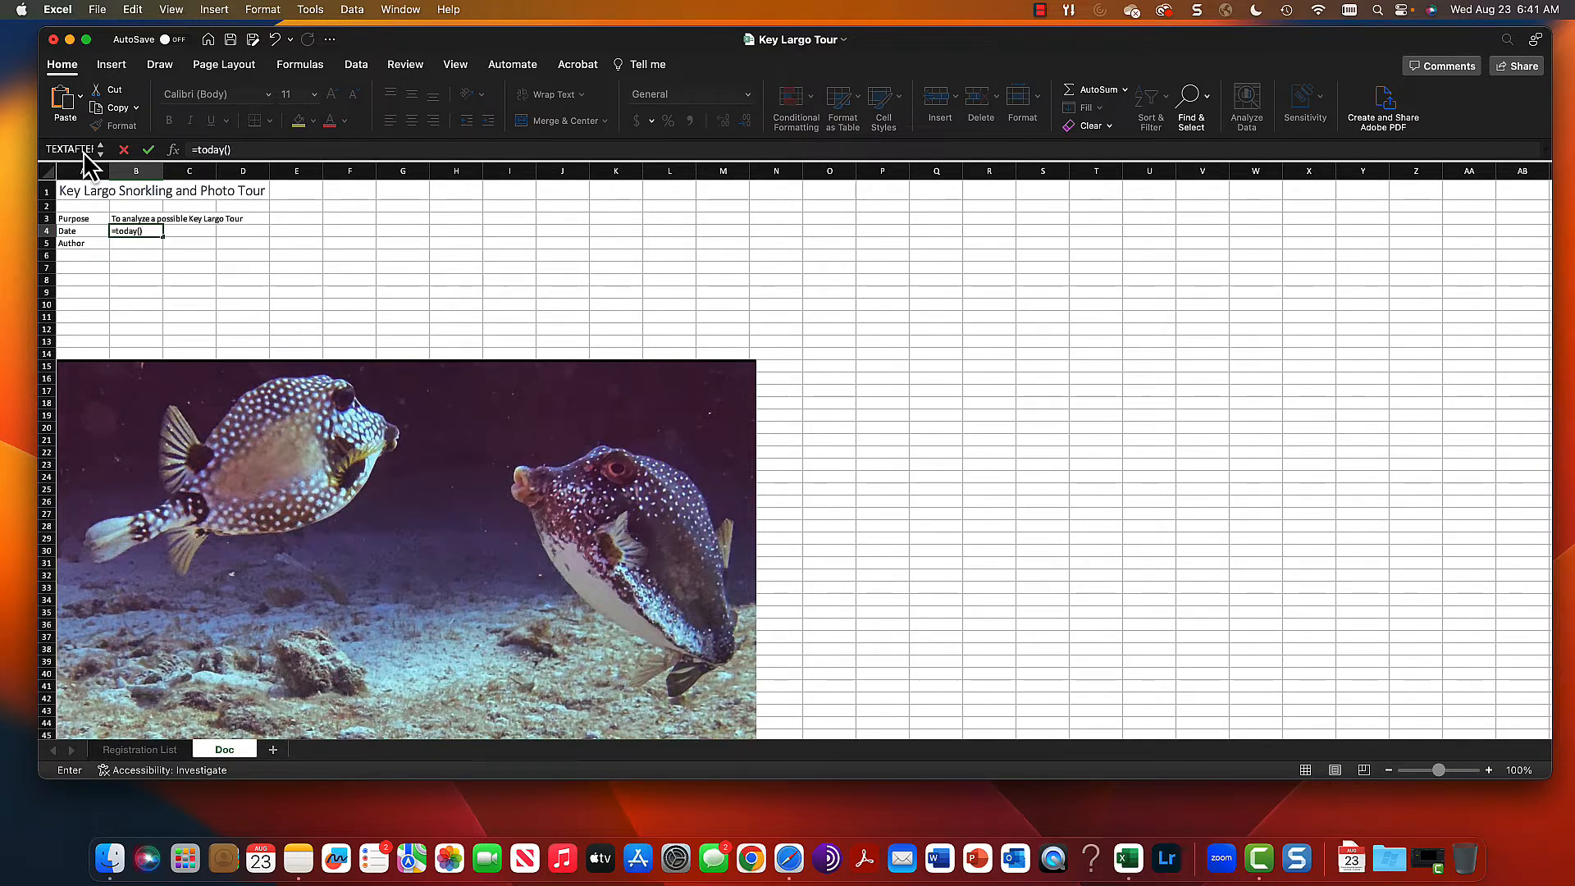
key("Return")
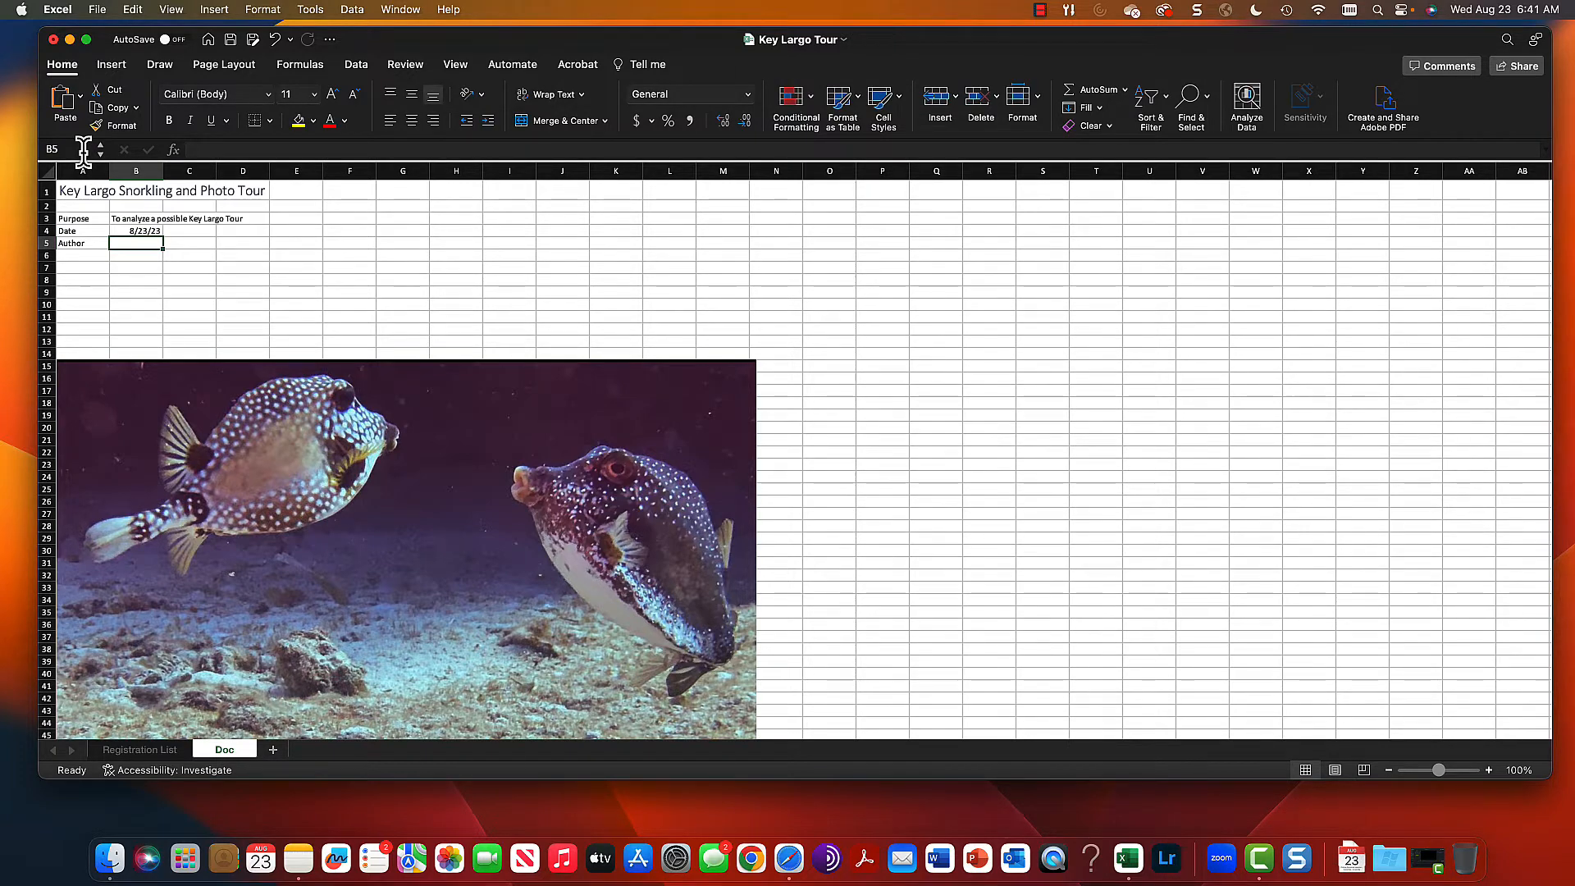
Step: Enter the author's full name in cell B5 beside the Author label
type("Kris")
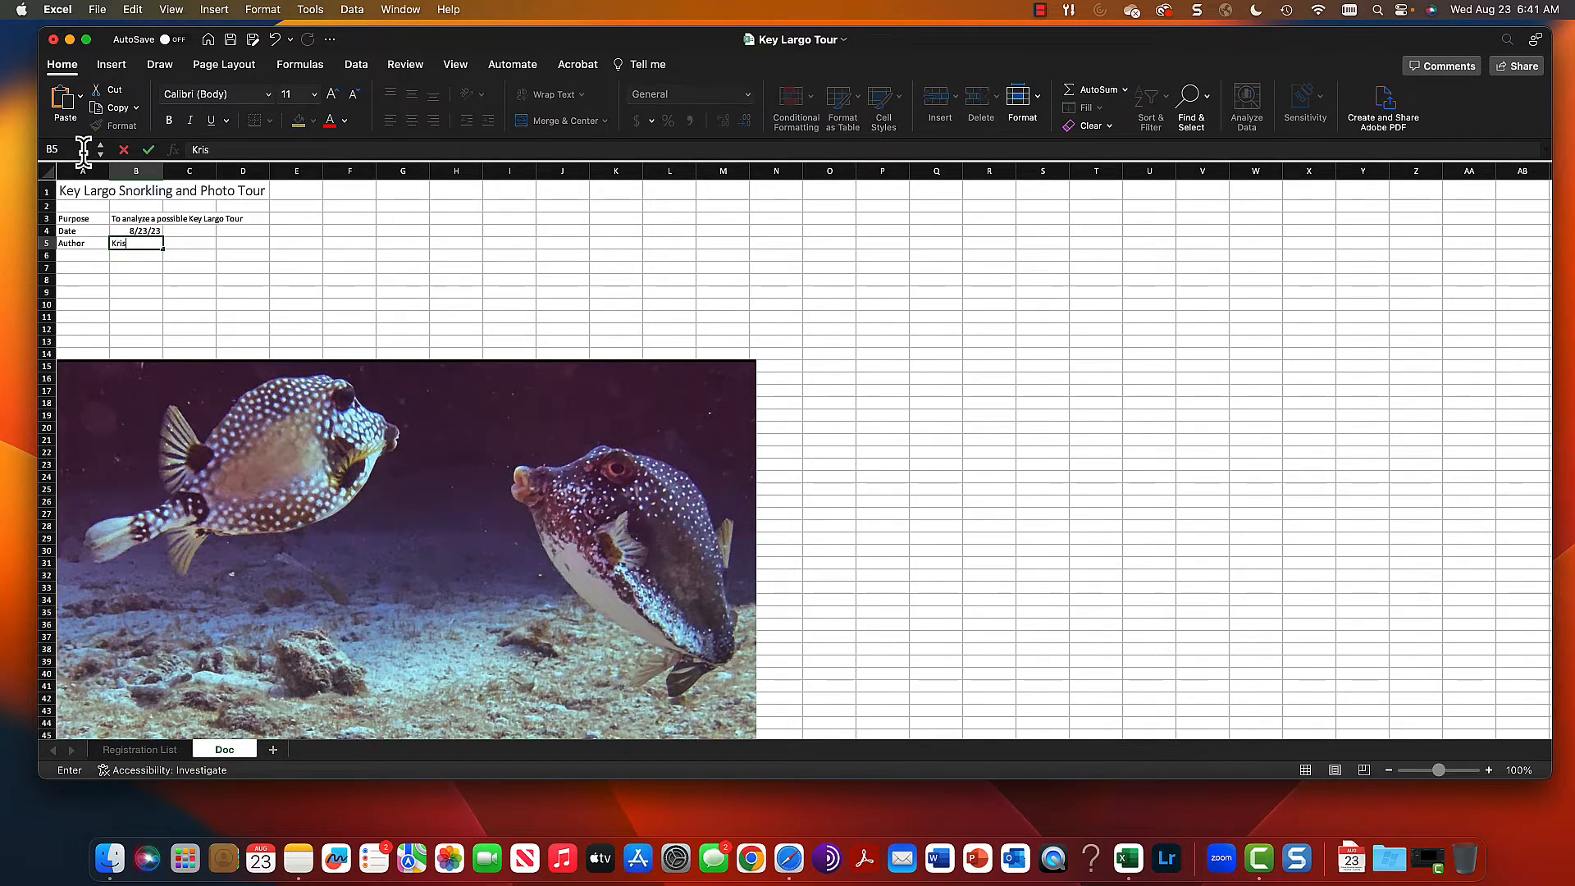
type(" Murp")
key("Return")
Step: Add a period to the end of the purpose text in cell B3
key("Up")
key("Up")
key("Up")
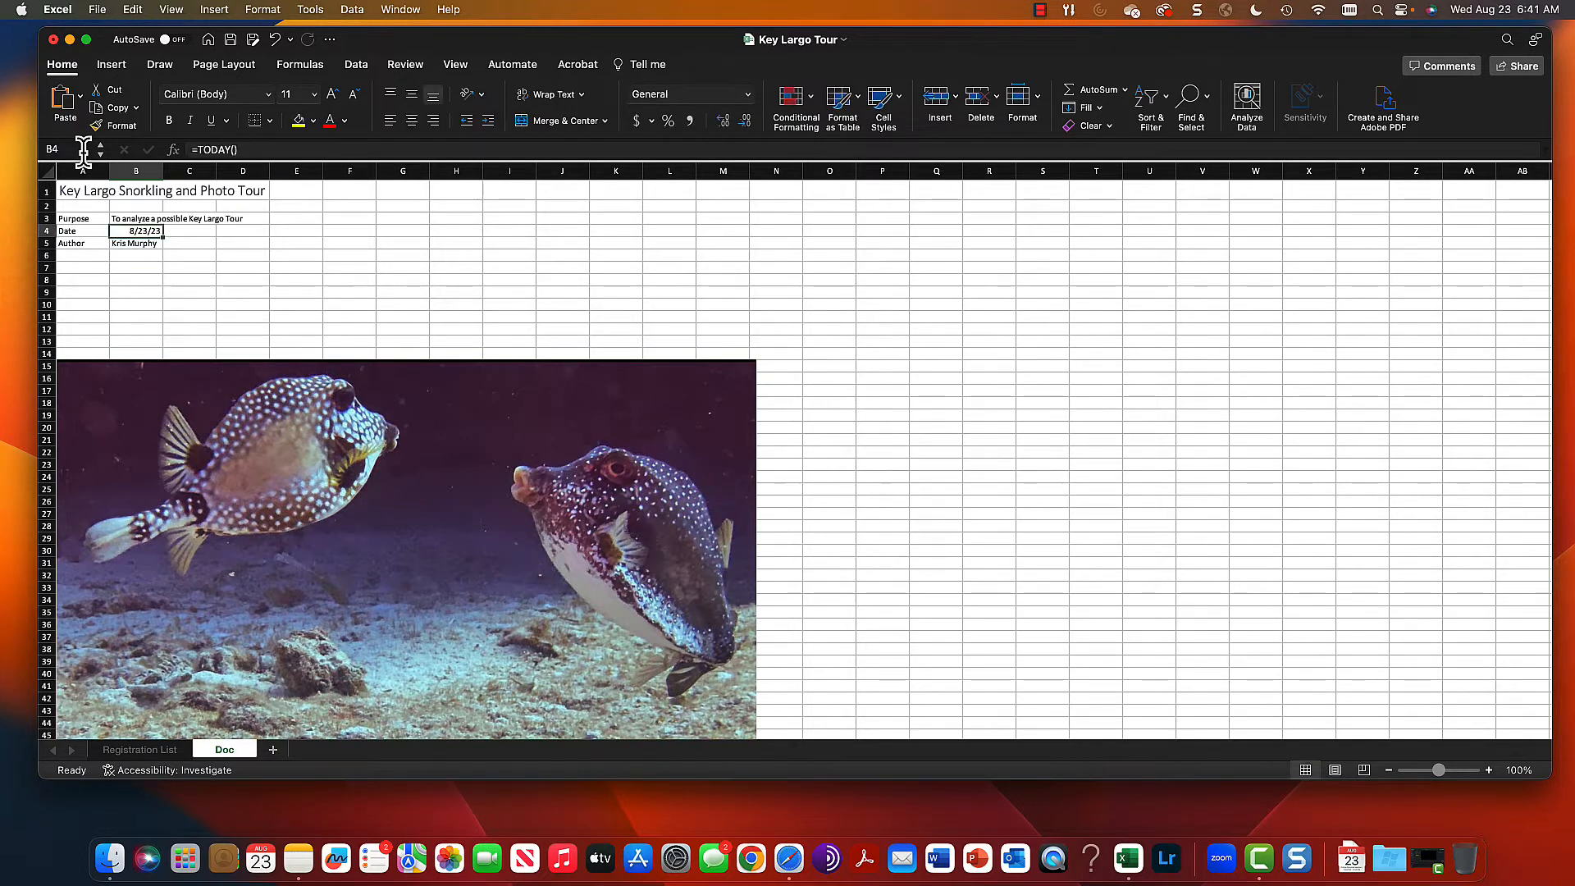
left_click(366, 149)
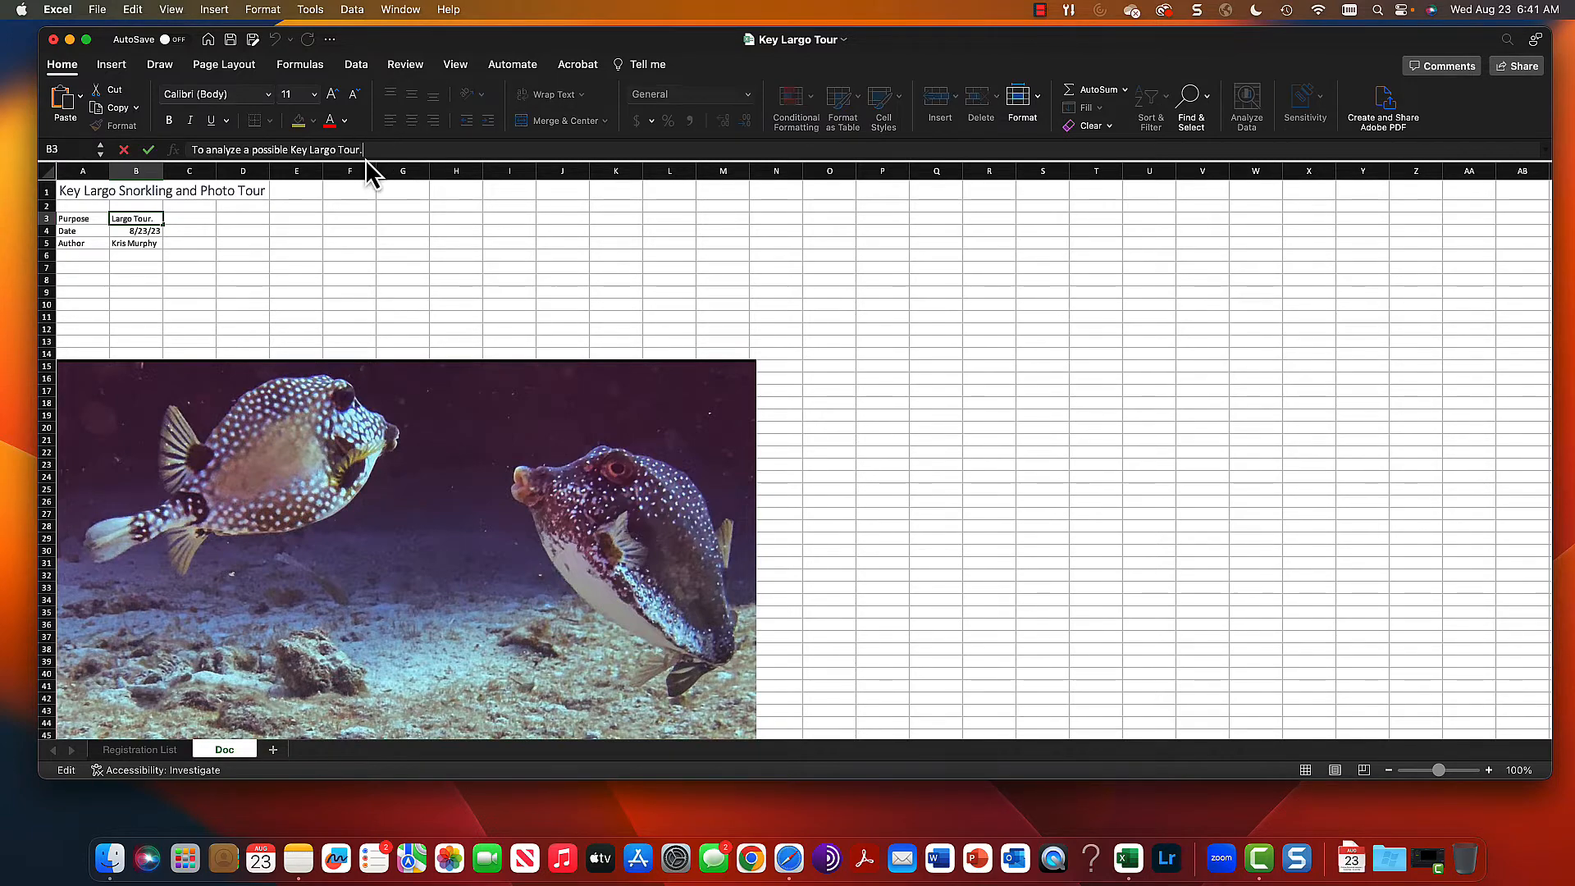
type(".")
key("Return")
key("Up")
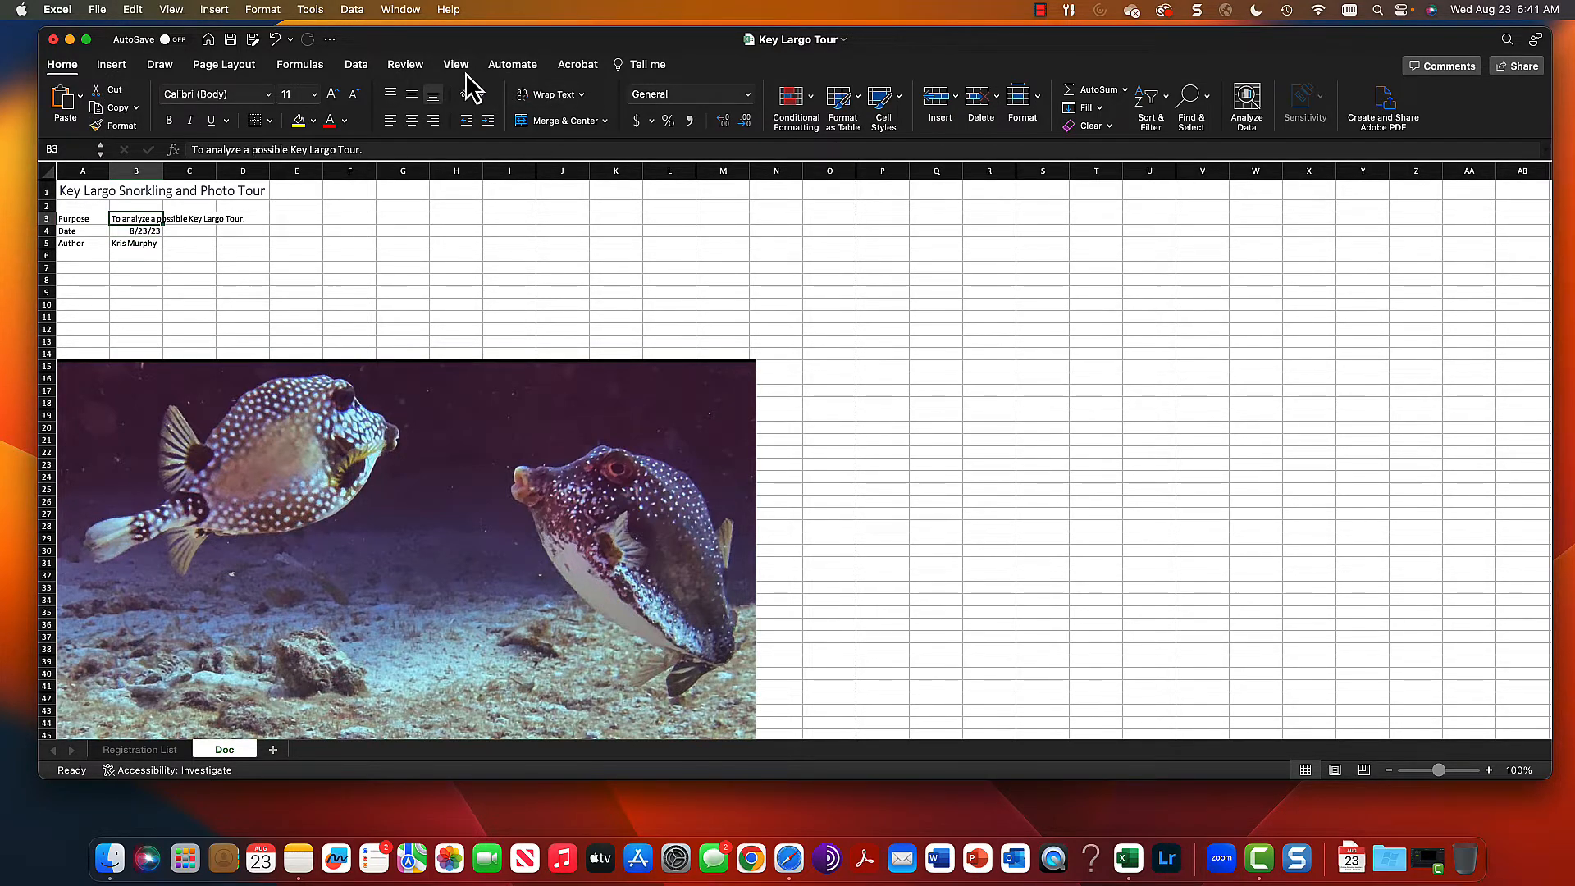
left_click(408, 65)
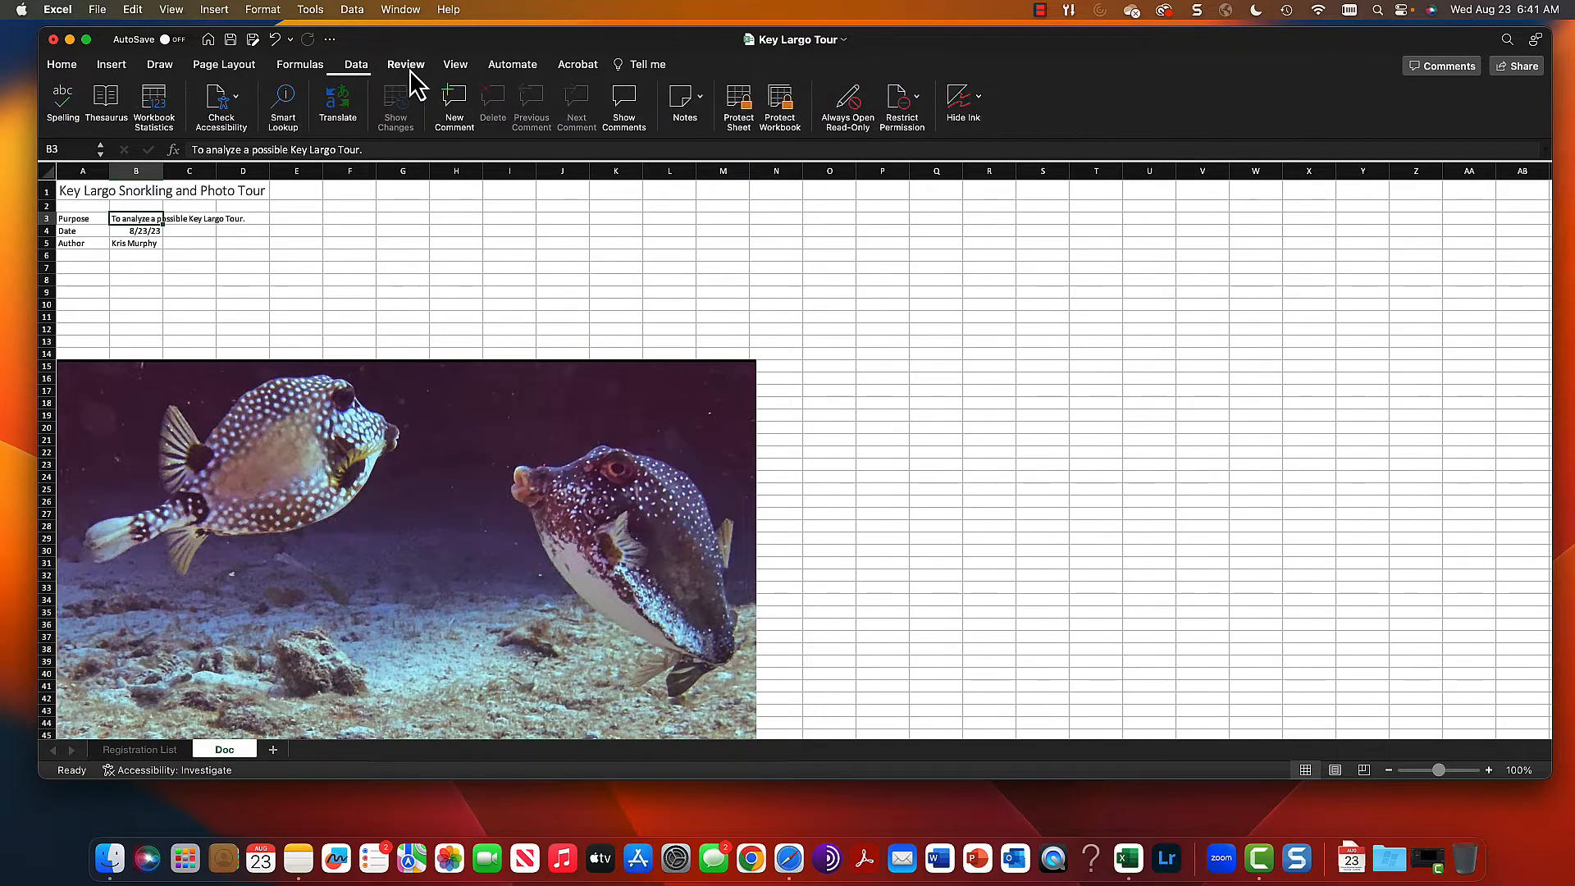
left_click(76, 97)
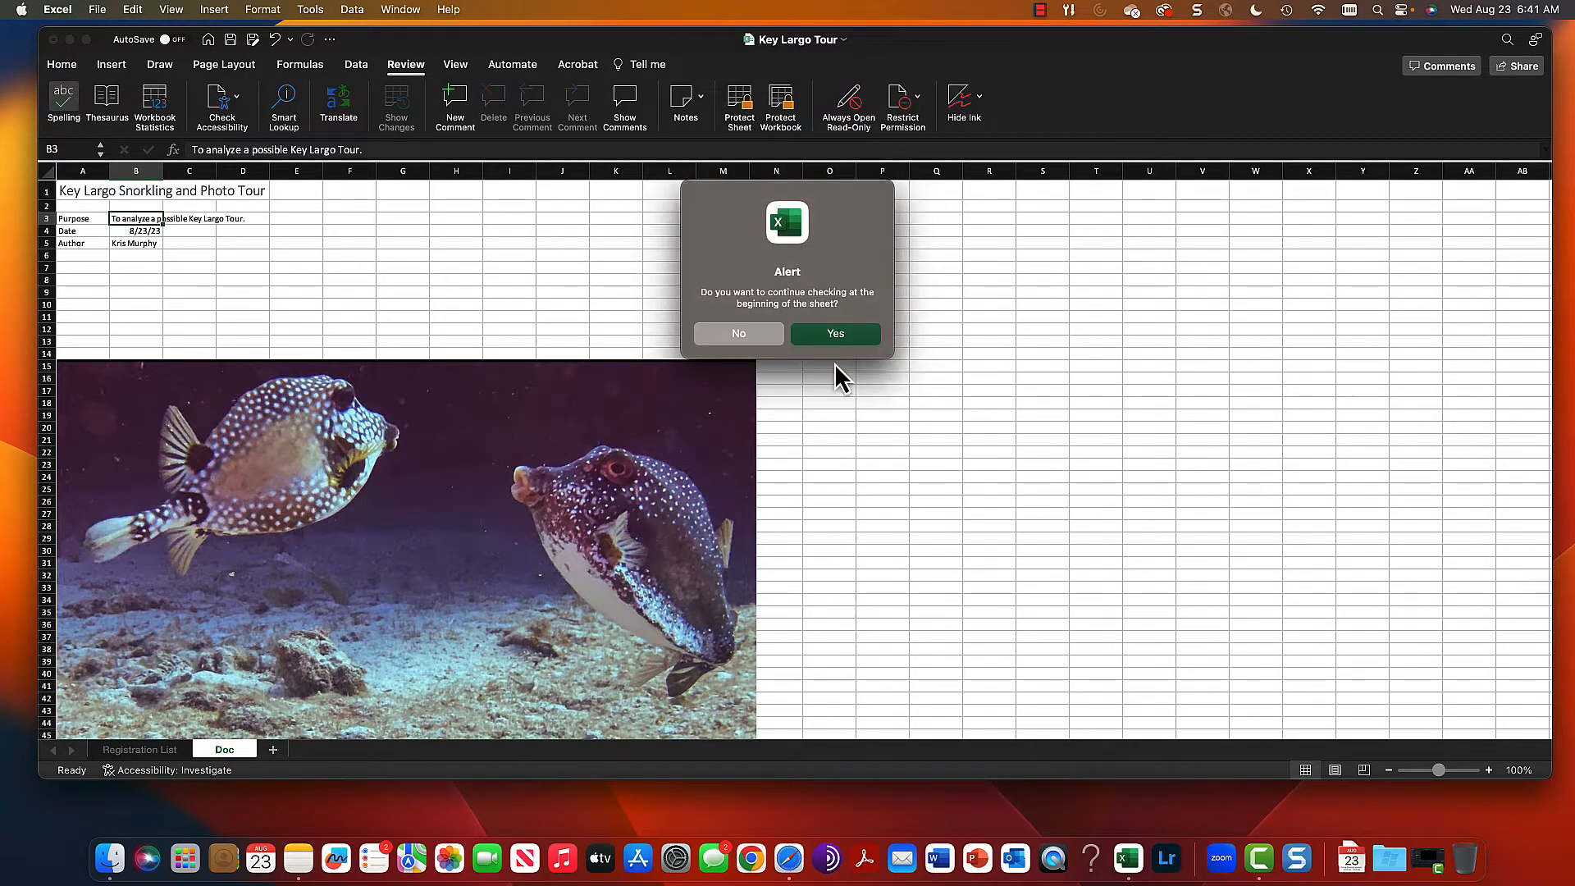
left_click(834, 334)
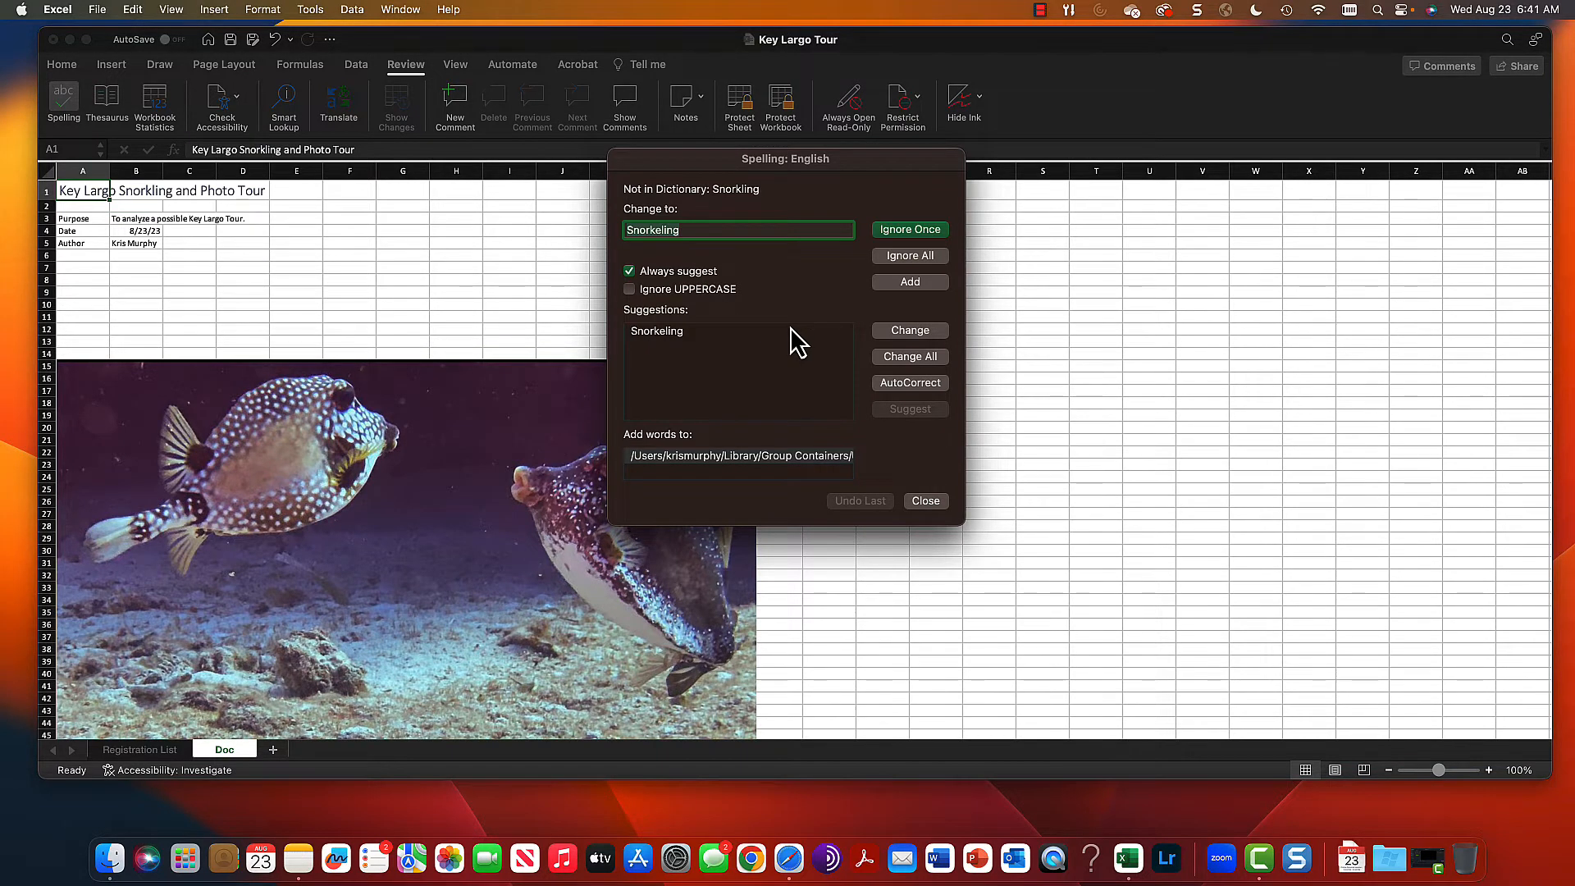
left_click(927, 501)
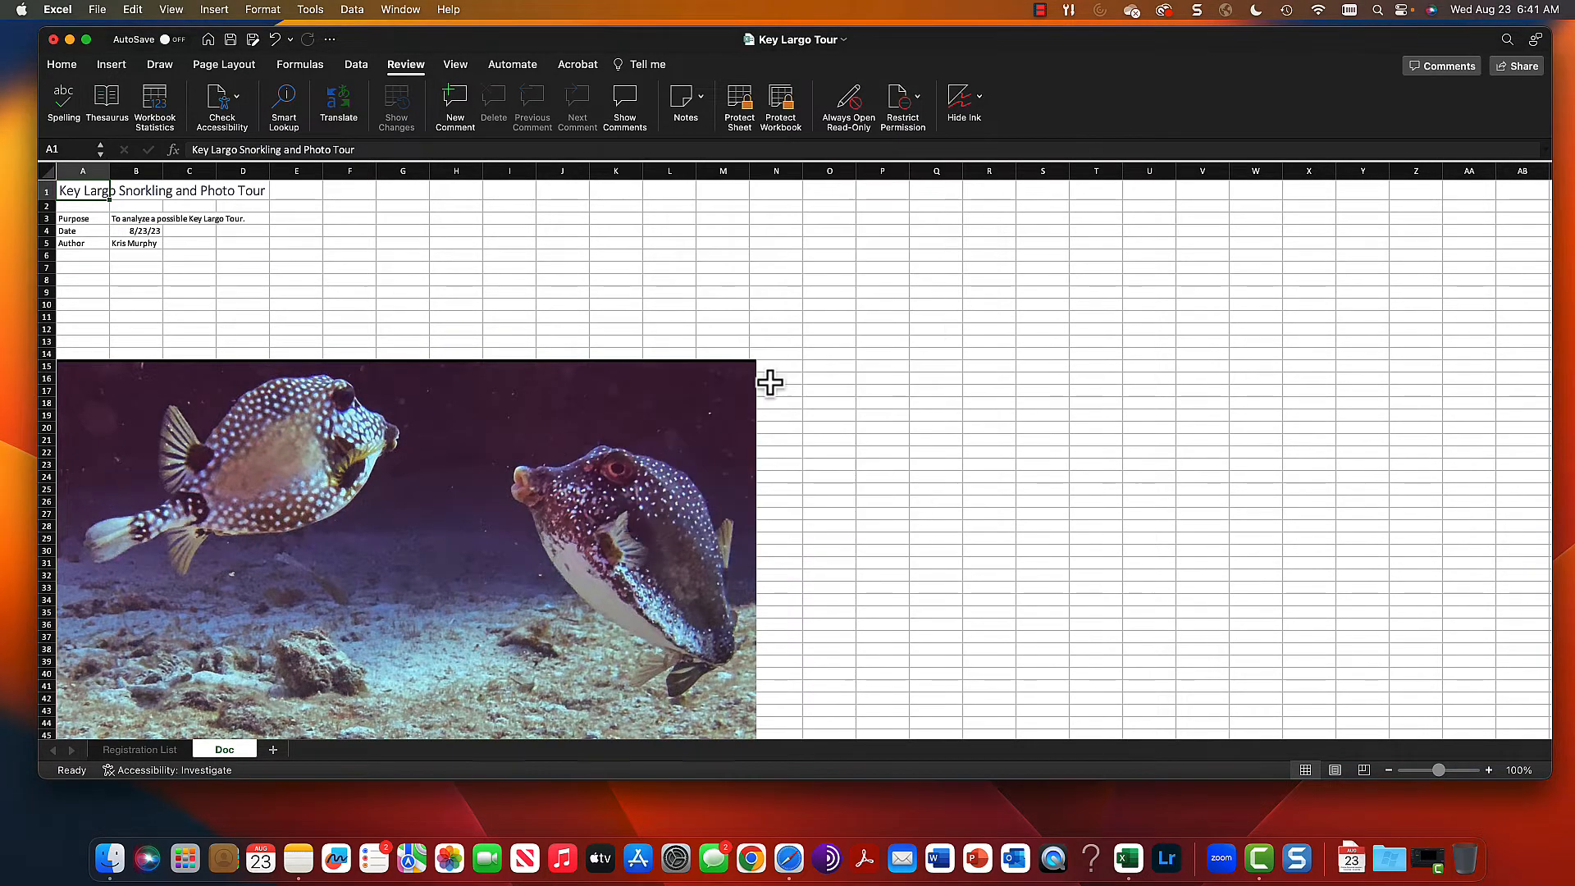
Step: Run the spelling check on the Doc sheet and change "Snorkling" to "Snorkeling" in the title
left_click(65, 111)
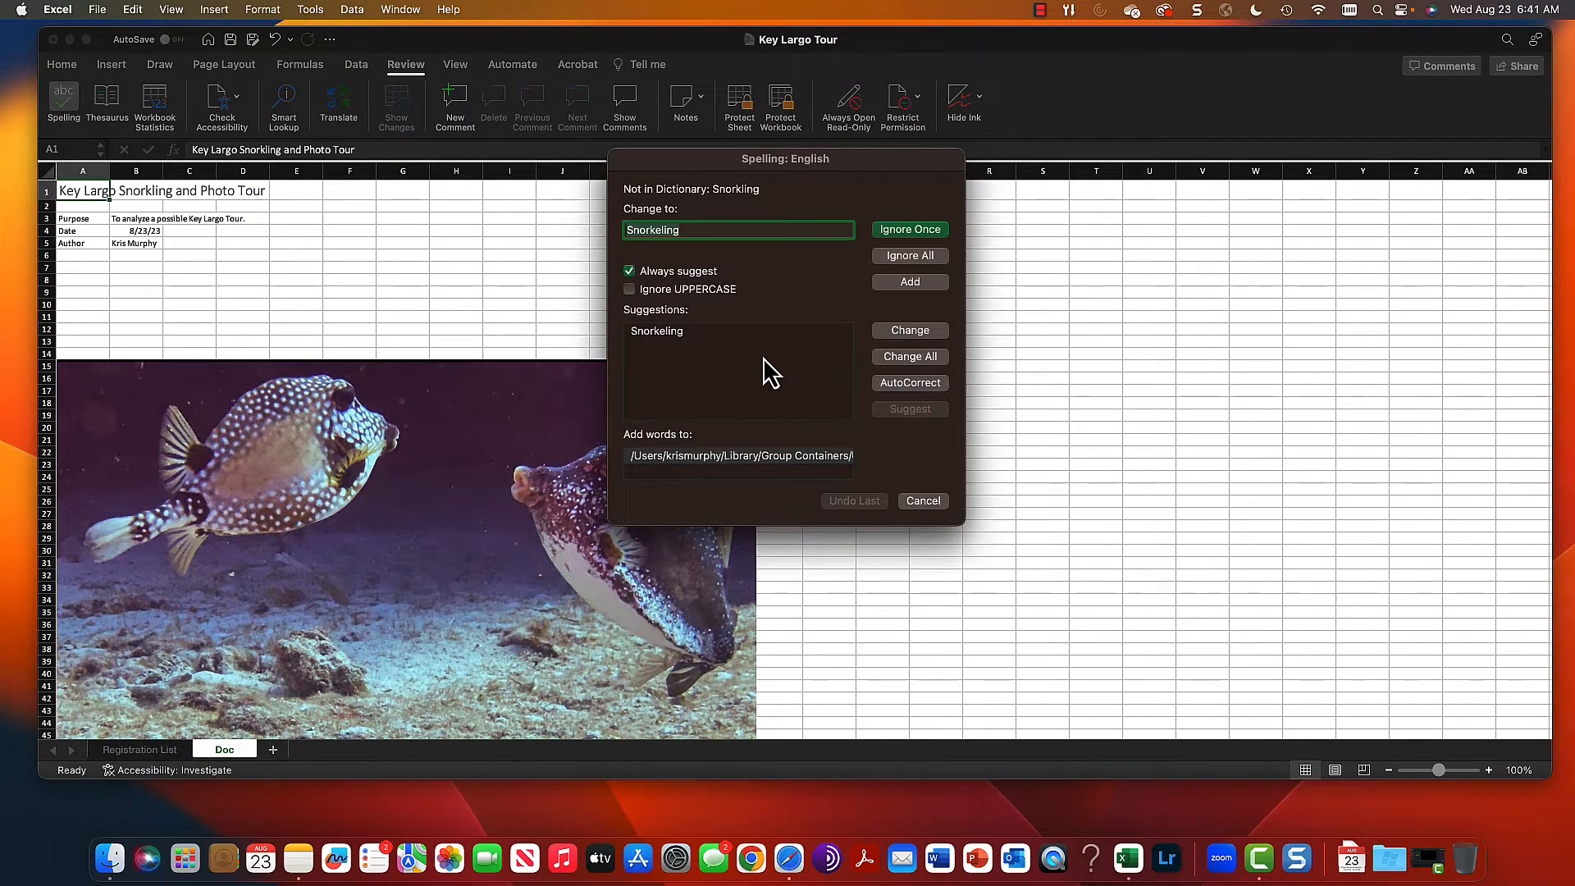
left_click(690, 332)
left_click(933, 334)
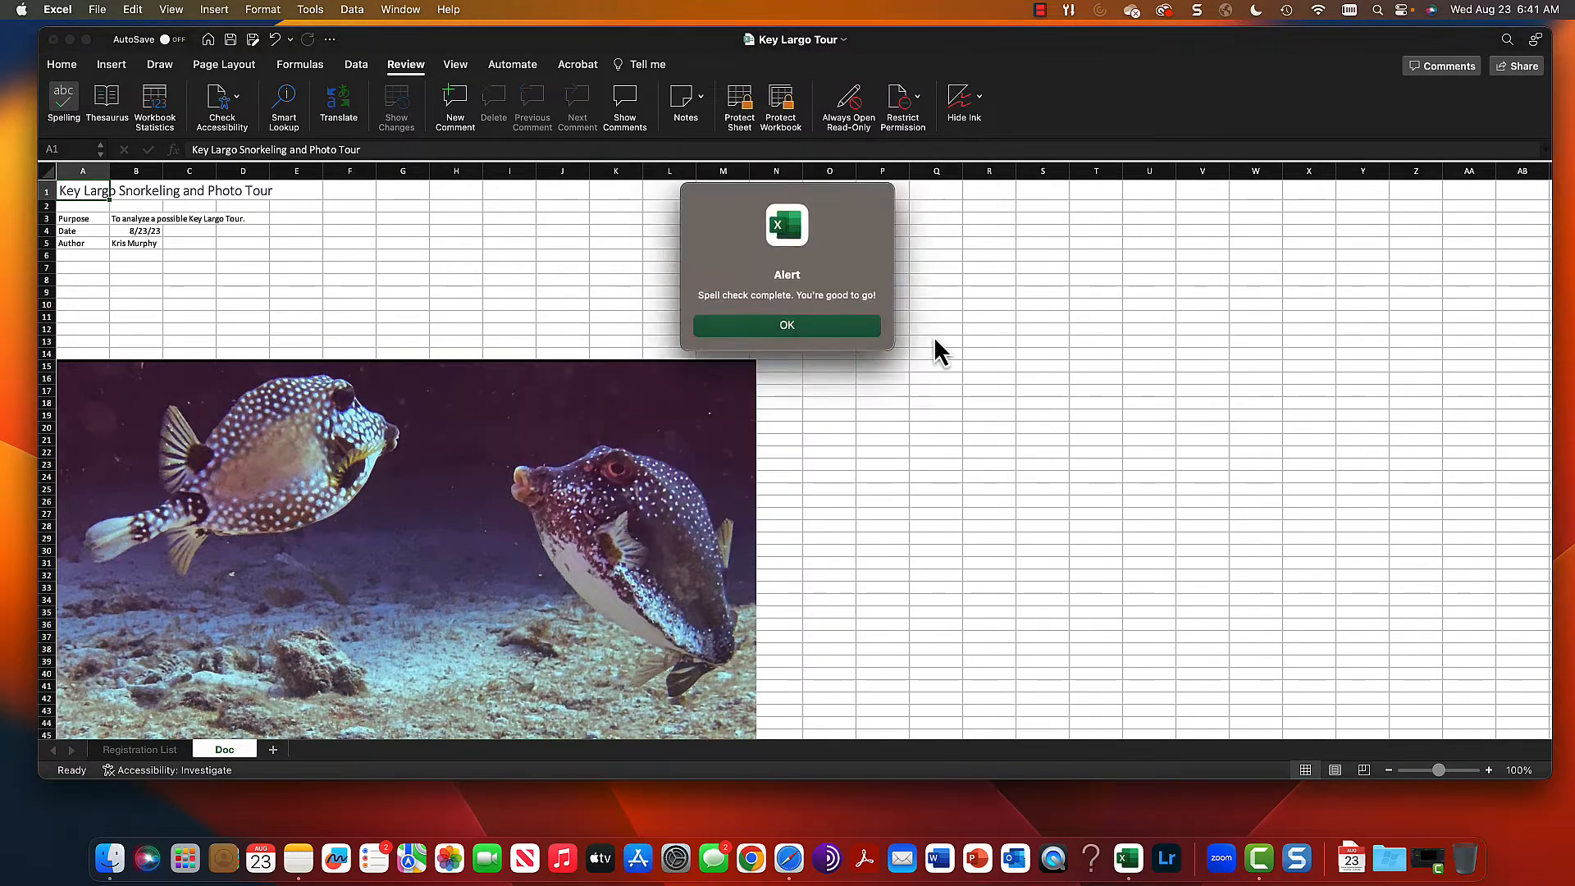
left_click(791, 331)
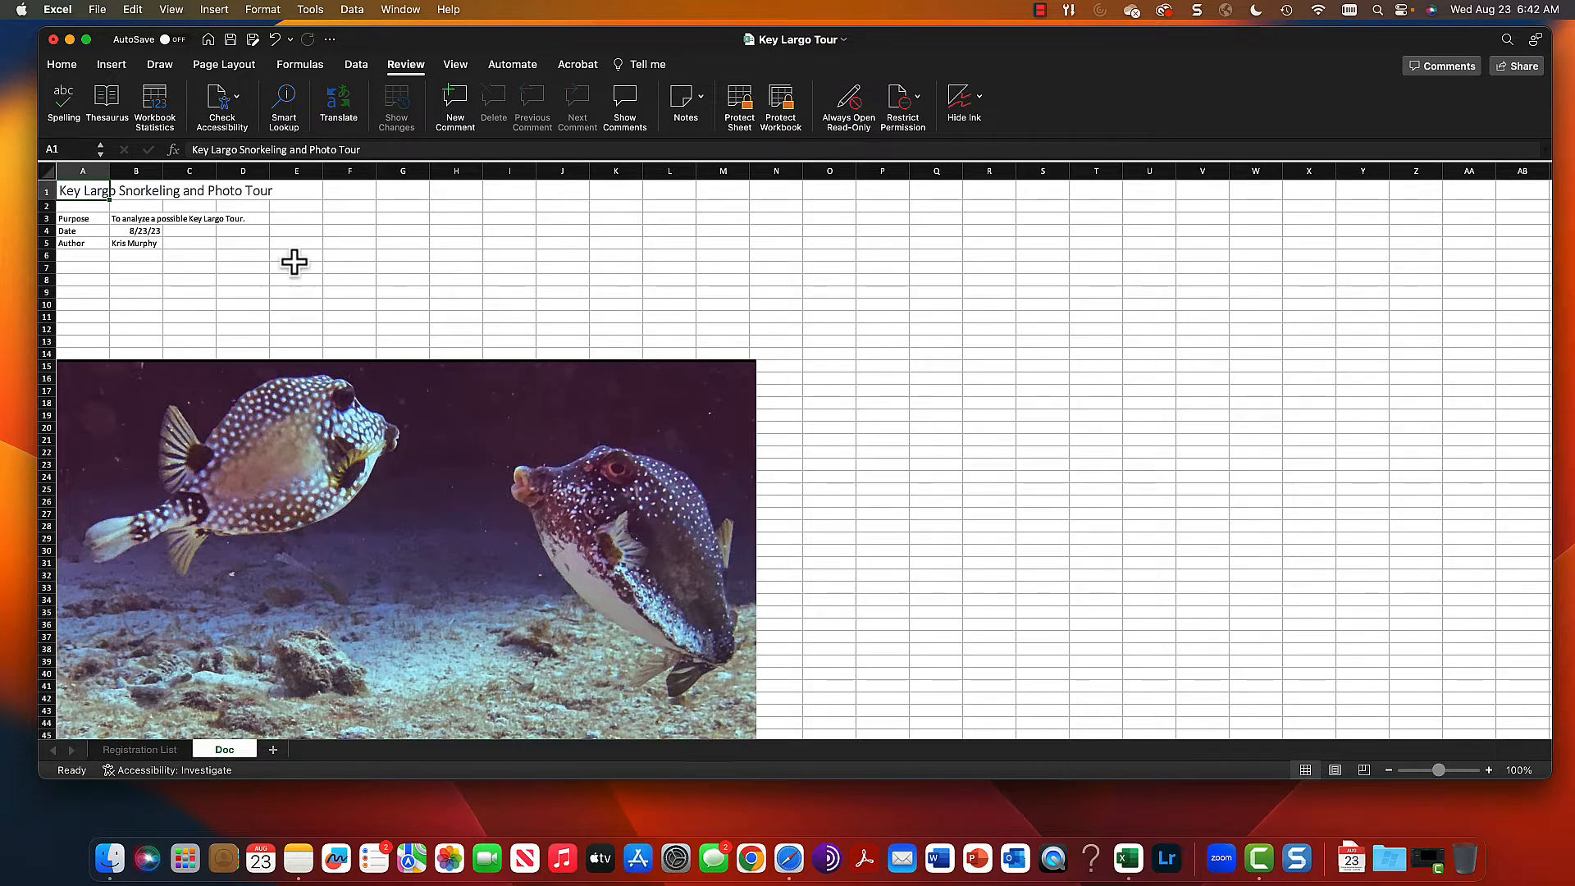
Step: Apply the Tw Cen MT font to all cells of the Doc sheet
left_click(63, 65)
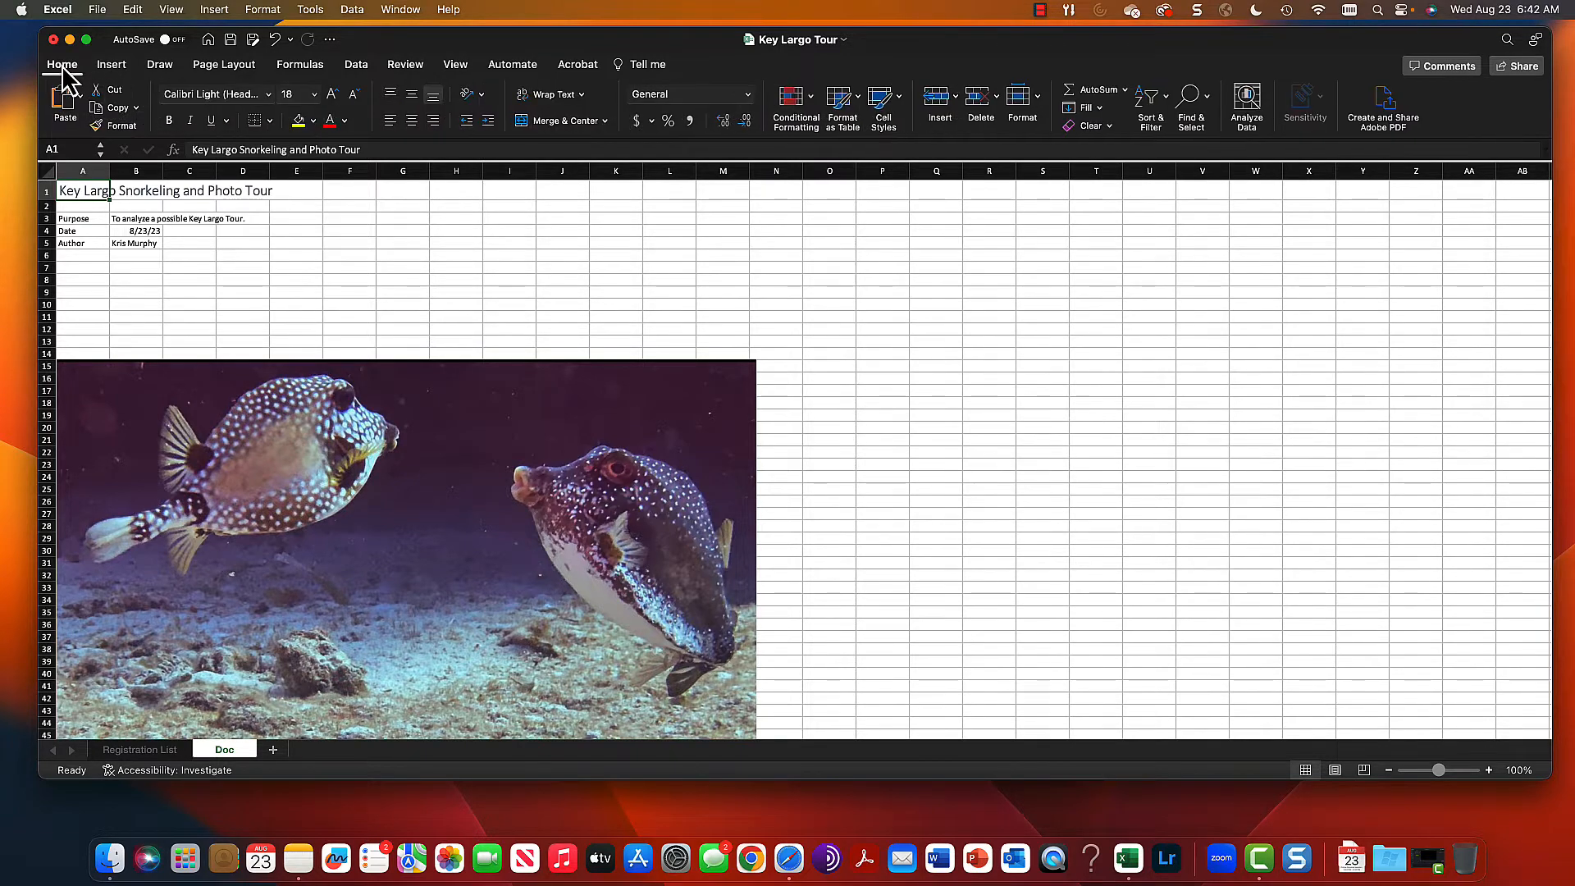
left_click(78, 220)
left_click_drag(78, 220, 433, 309)
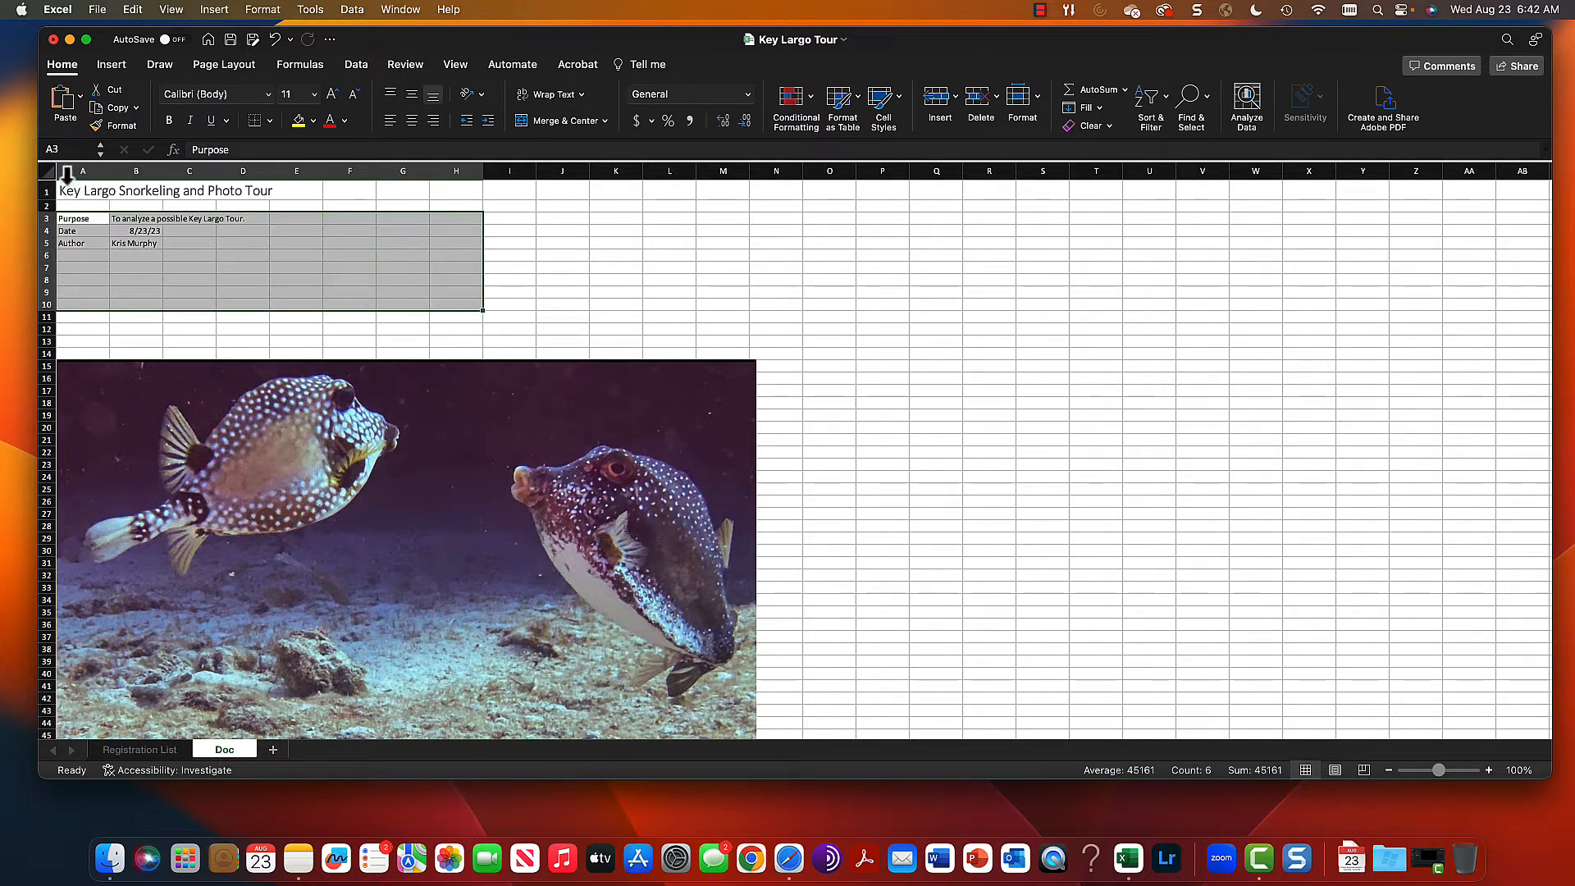
left_click(46, 170)
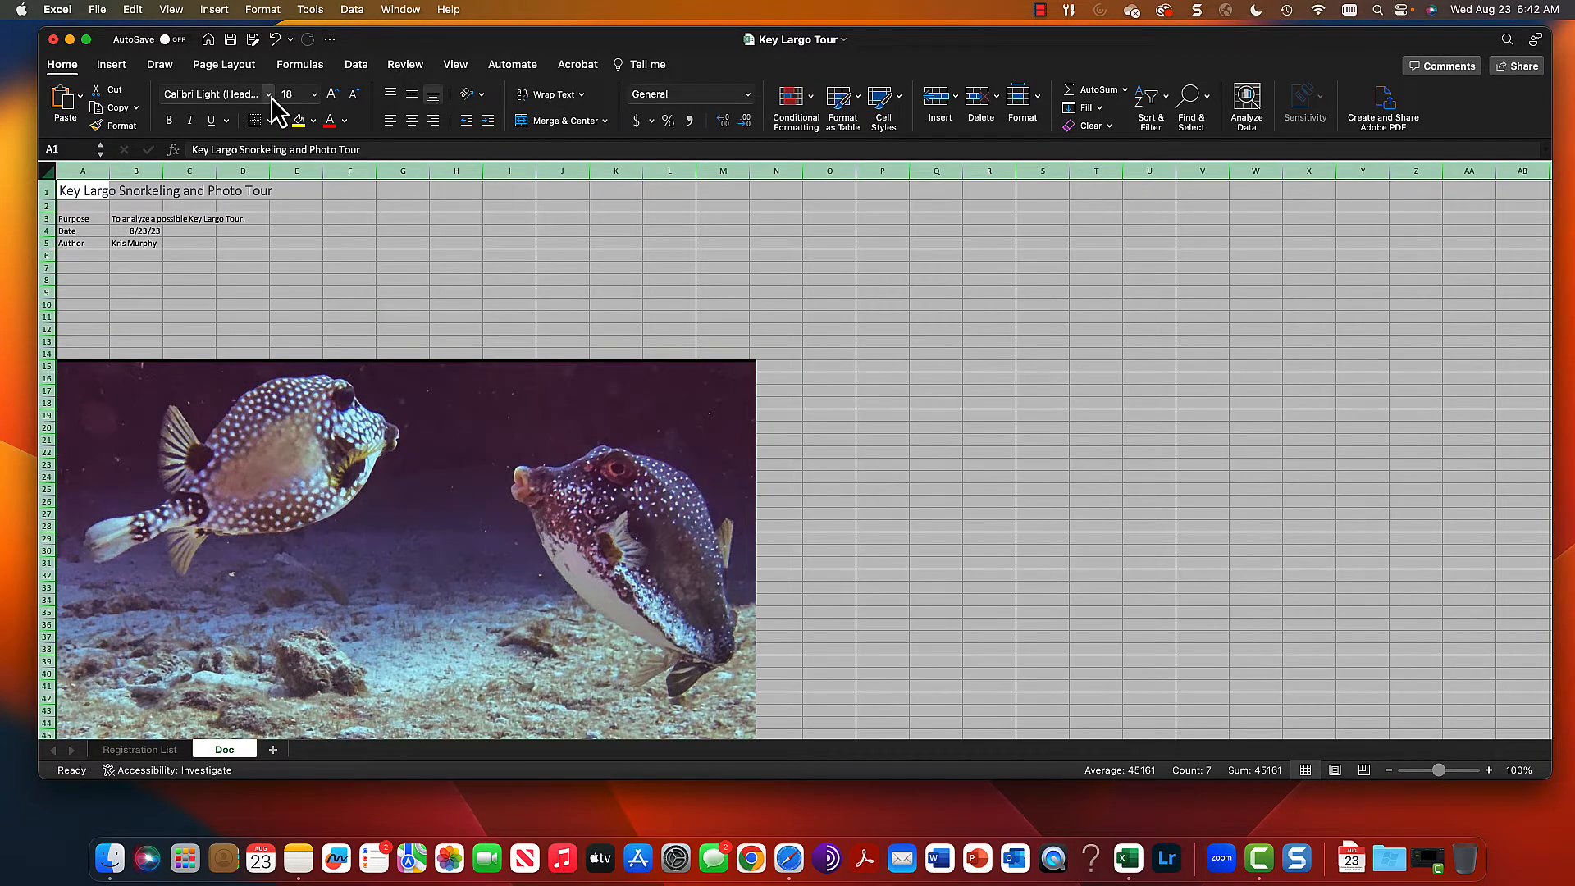
left_click(268, 95)
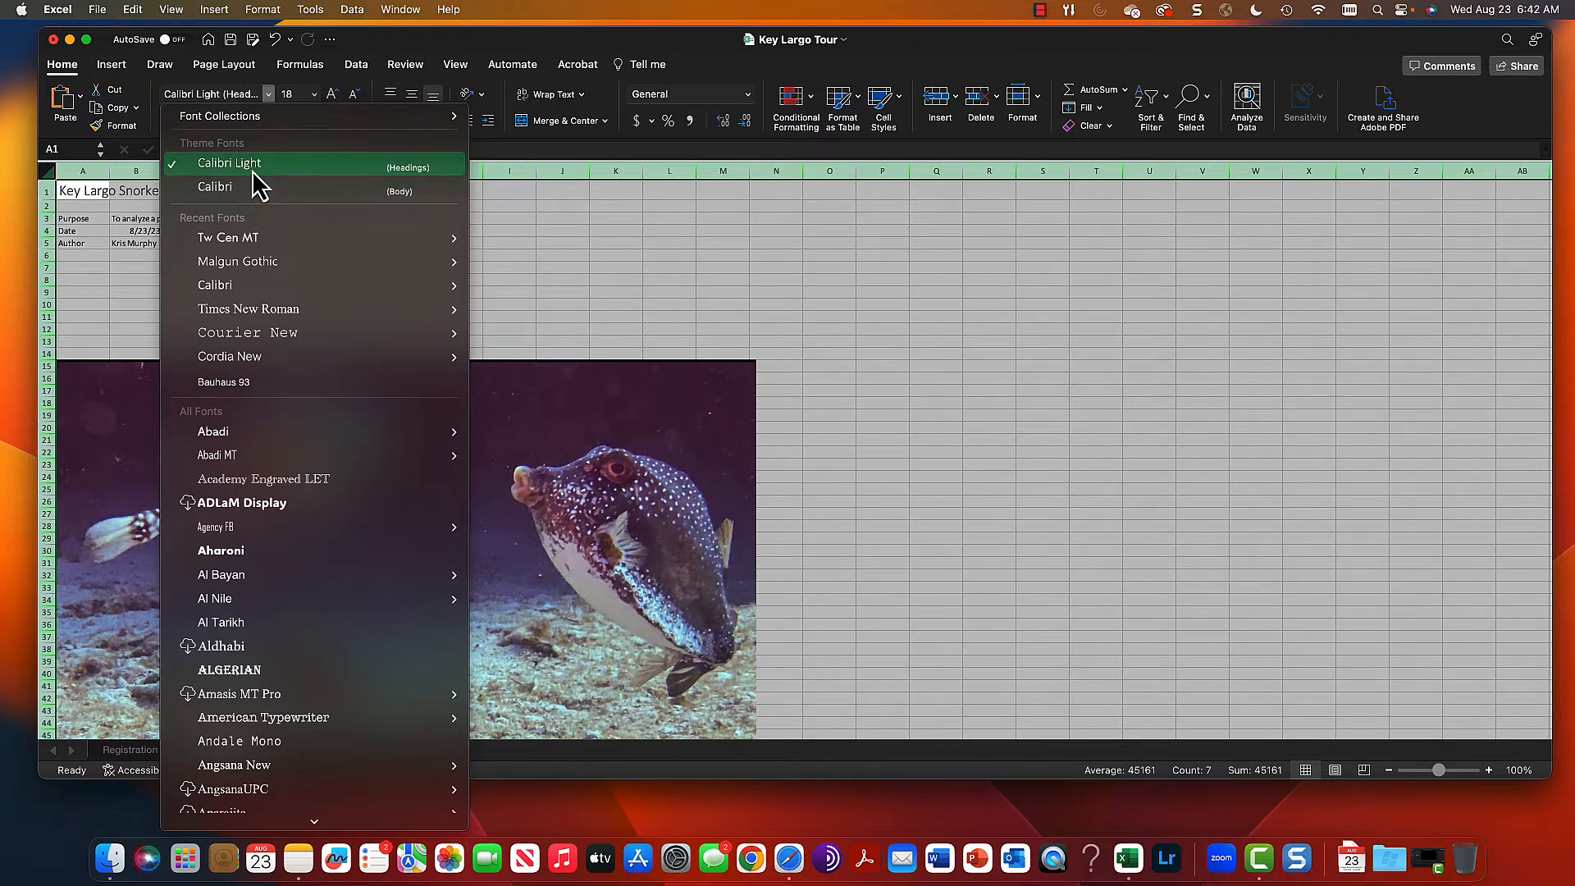
mouse_move(270, 246)
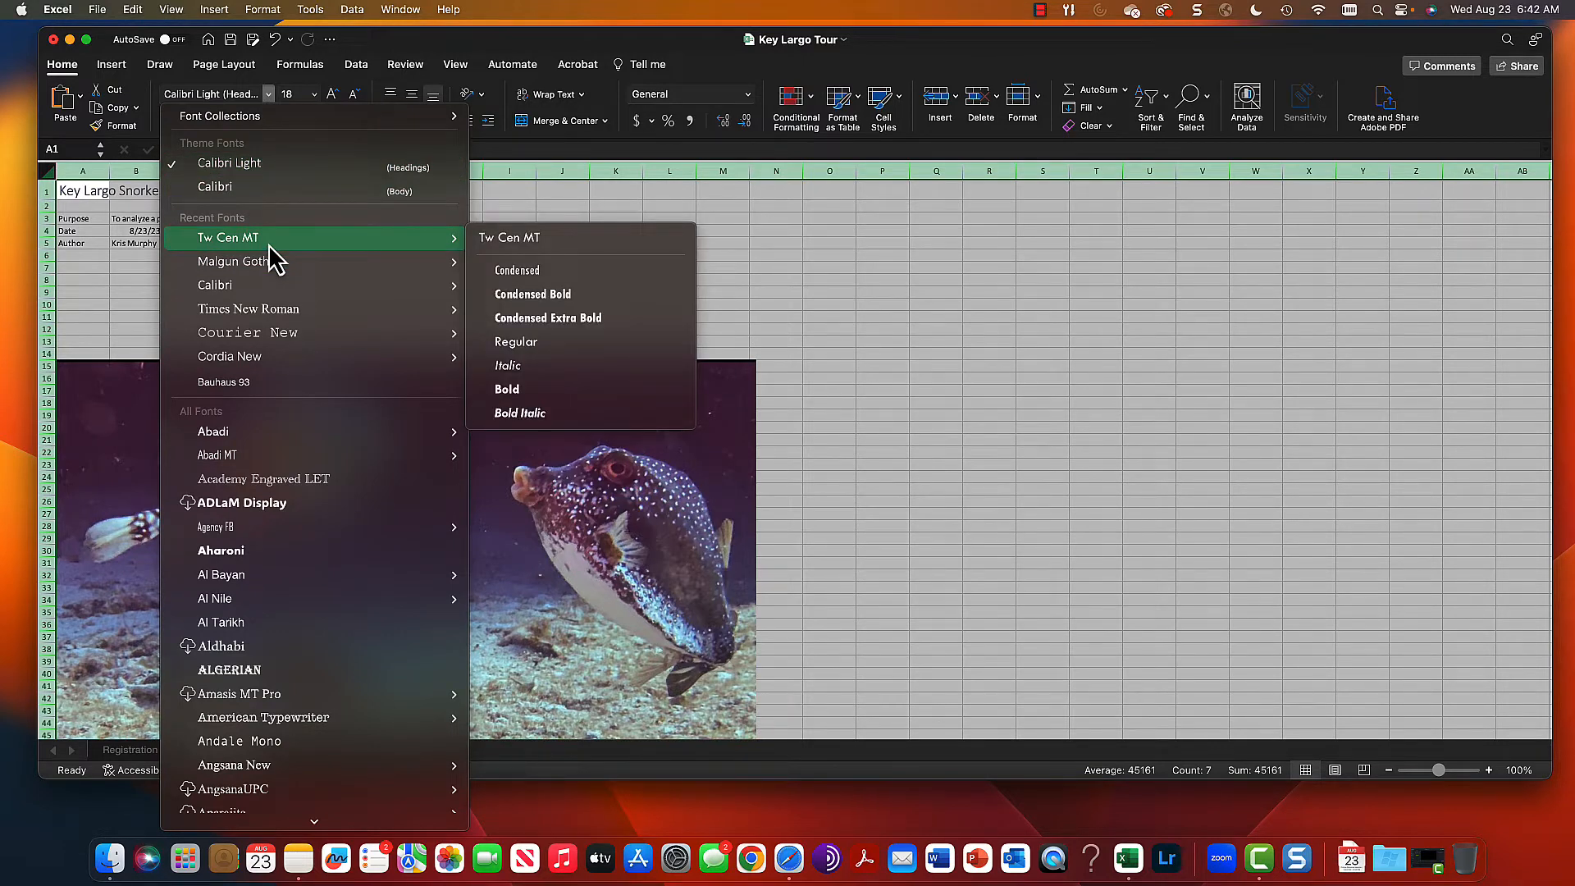
left_click(268, 243)
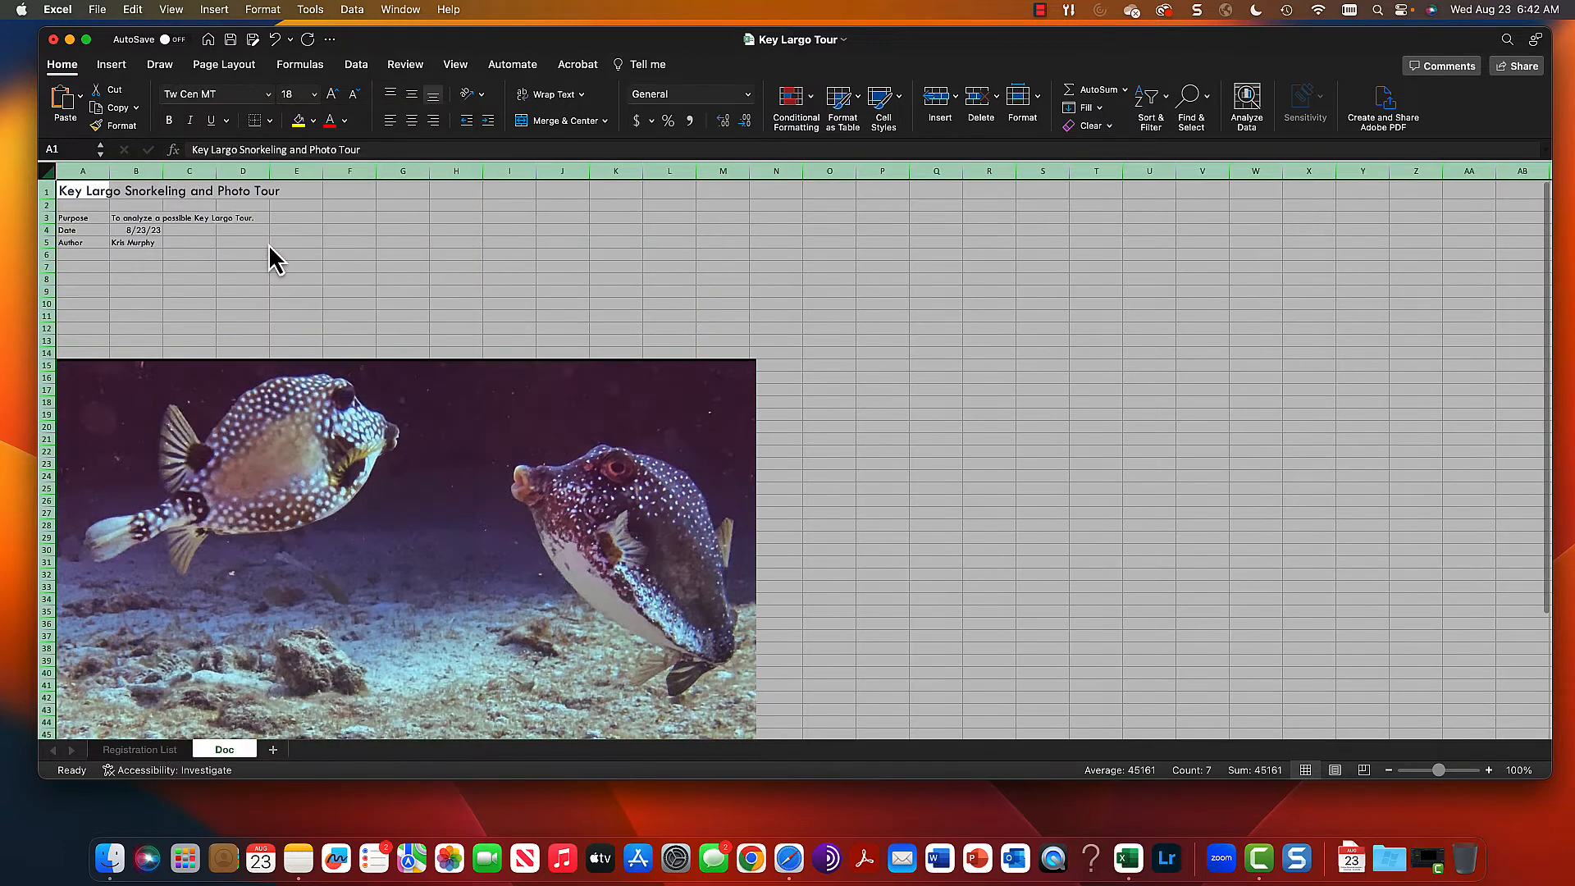
Step: Set the font size of the whole Doc sheet to 18 and deselect by selecting cell E8
left_click(314, 95)
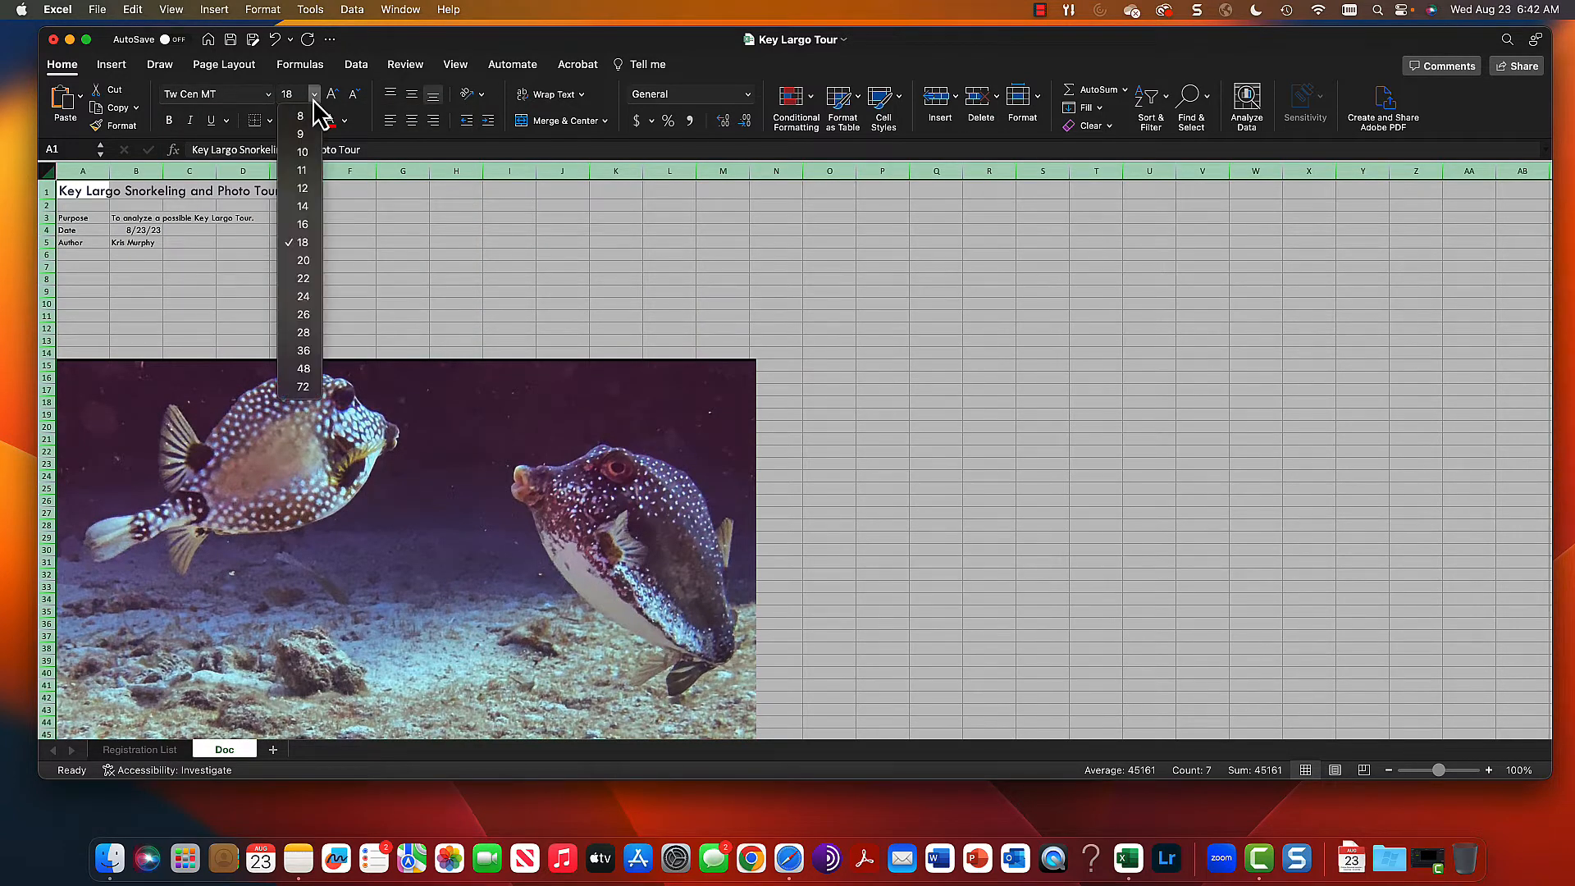
left_click(303, 242)
left_click(303, 322)
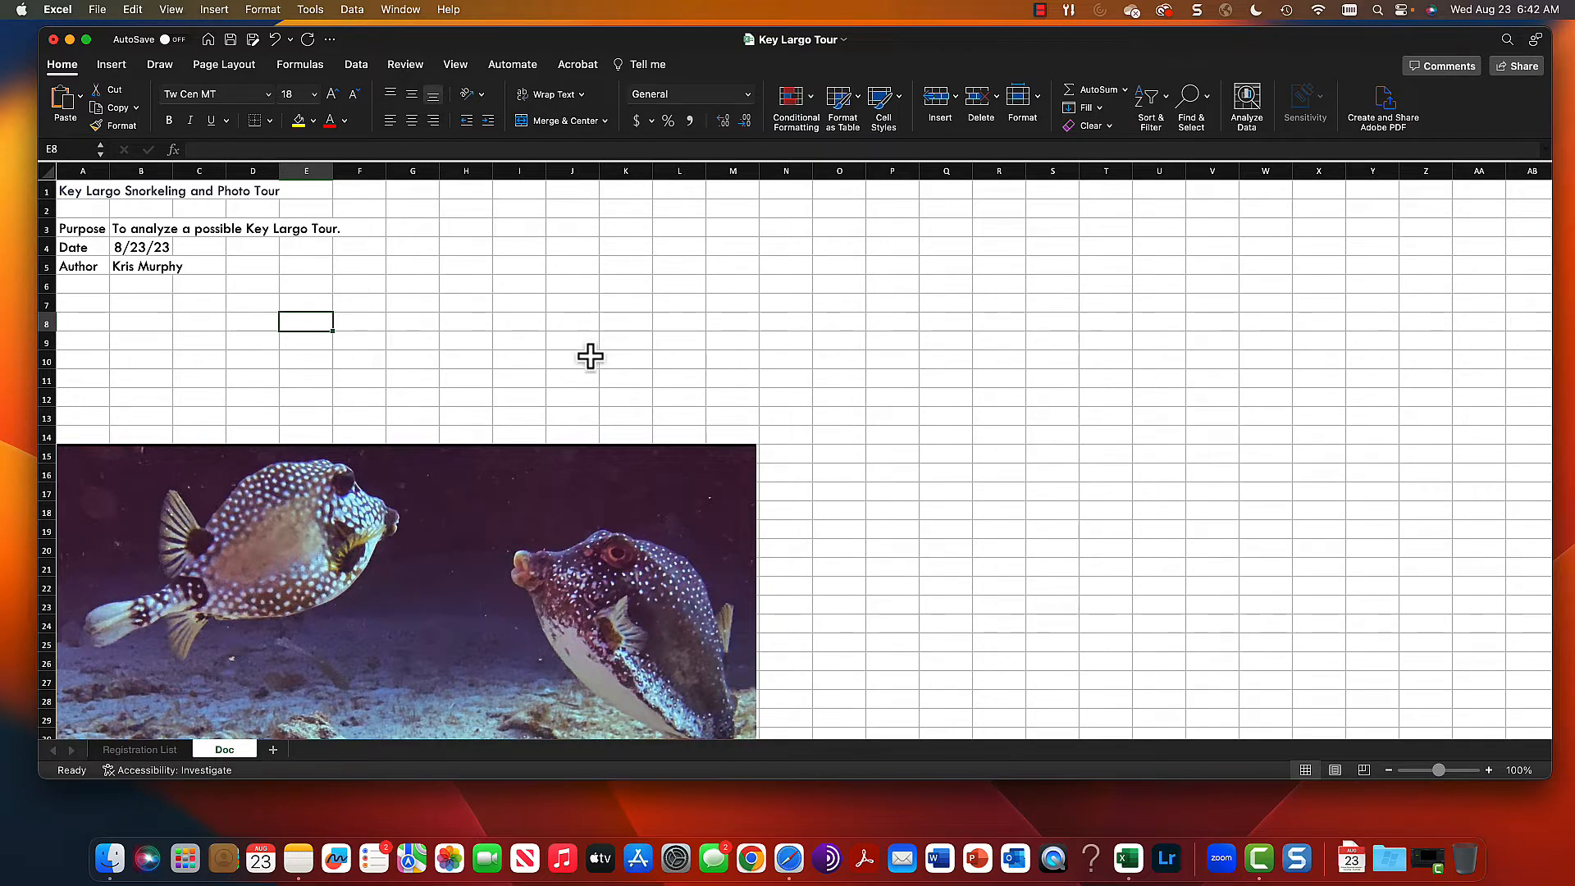
Step: Bold the Purpose, Date and Author labels in A3:A5 and widen column A to fit them
left_click(82, 238)
left_click_drag(82, 238, 82, 264)
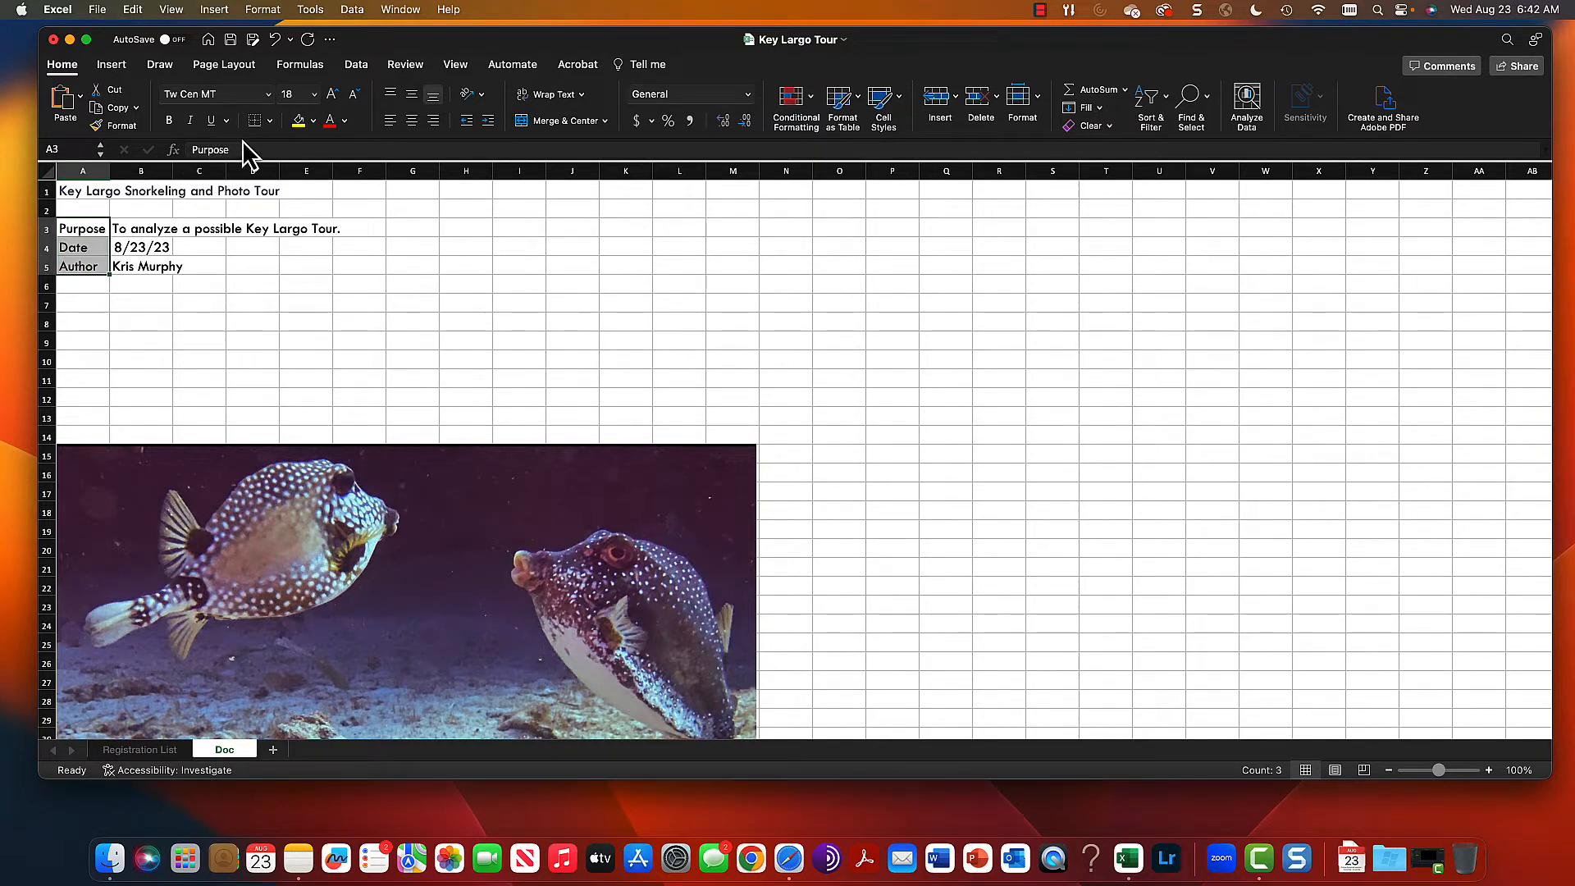
left_click(170, 121)
left_click(218, 325)
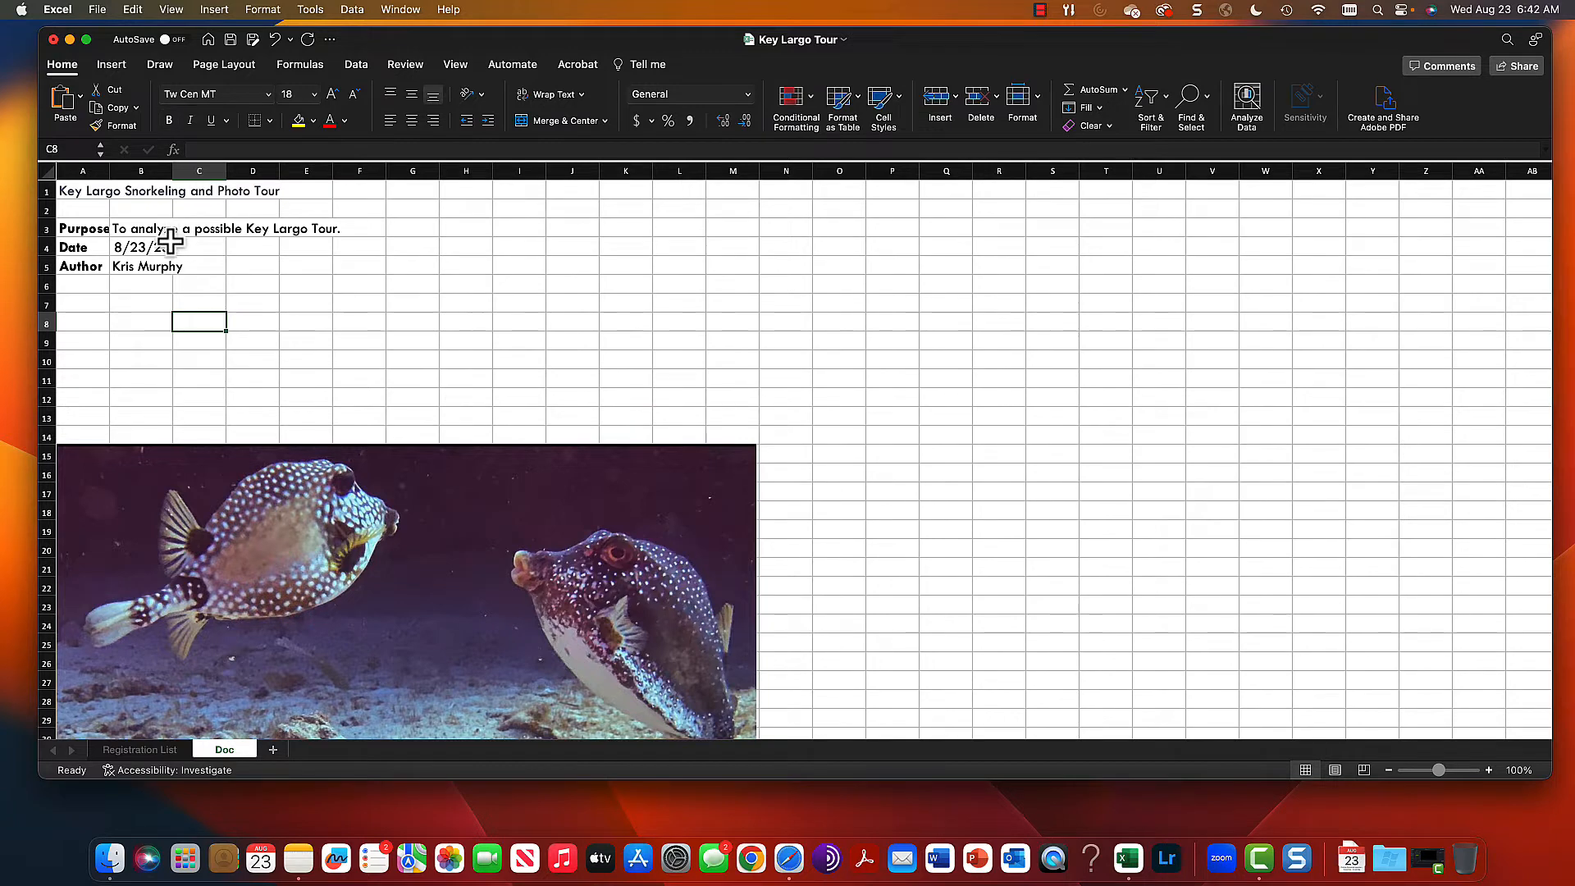
left_click_drag(110, 170, 121, 170)
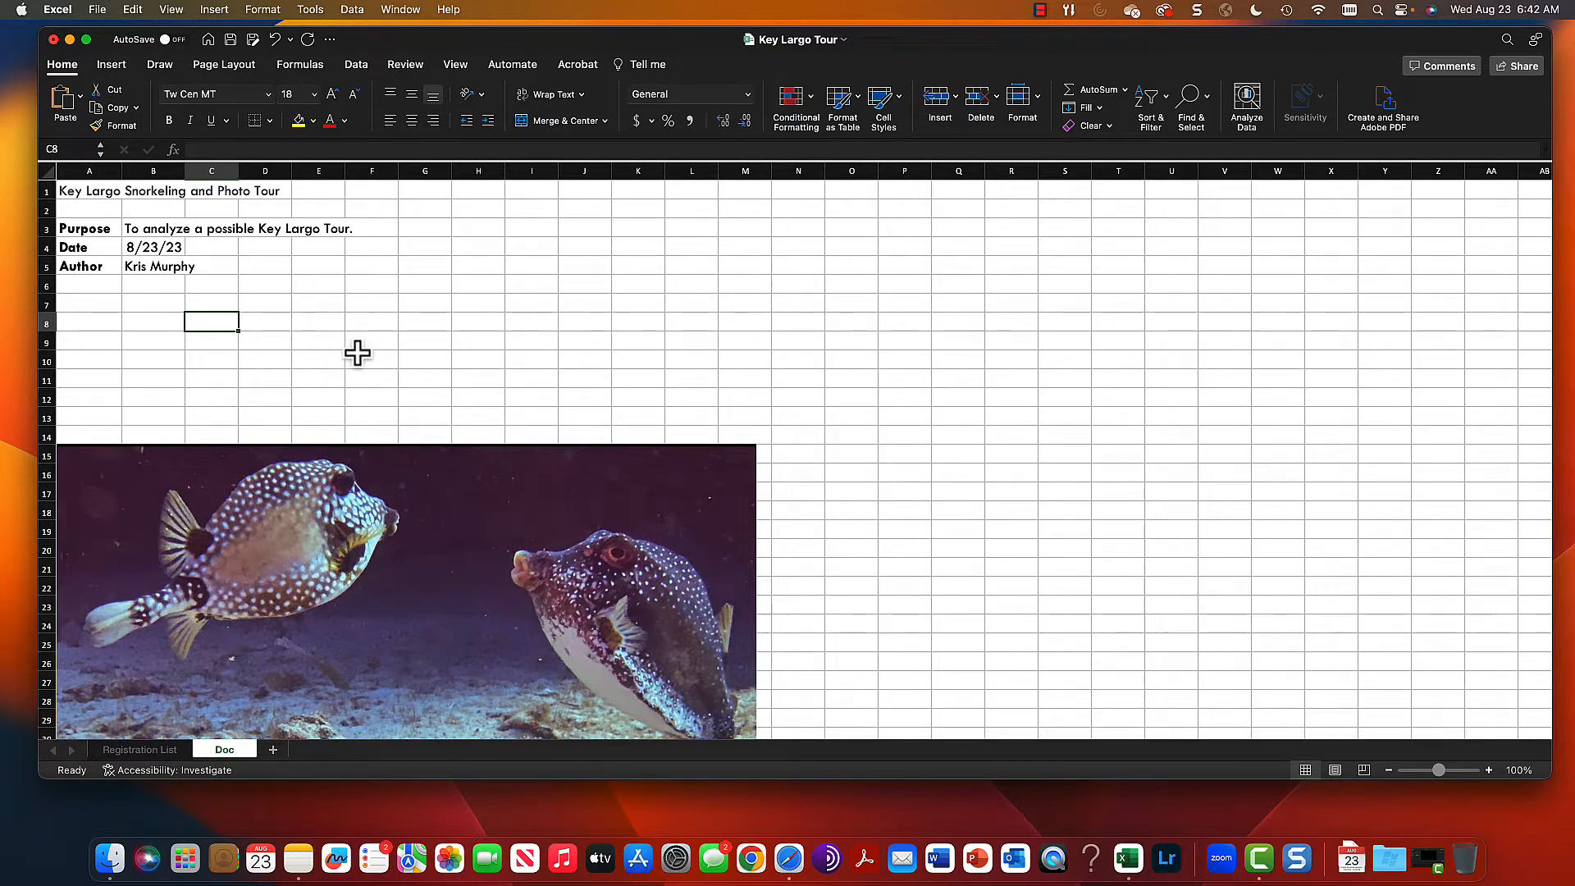
Step: Format the date in cell B4 as Long Date
left_click(168, 249)
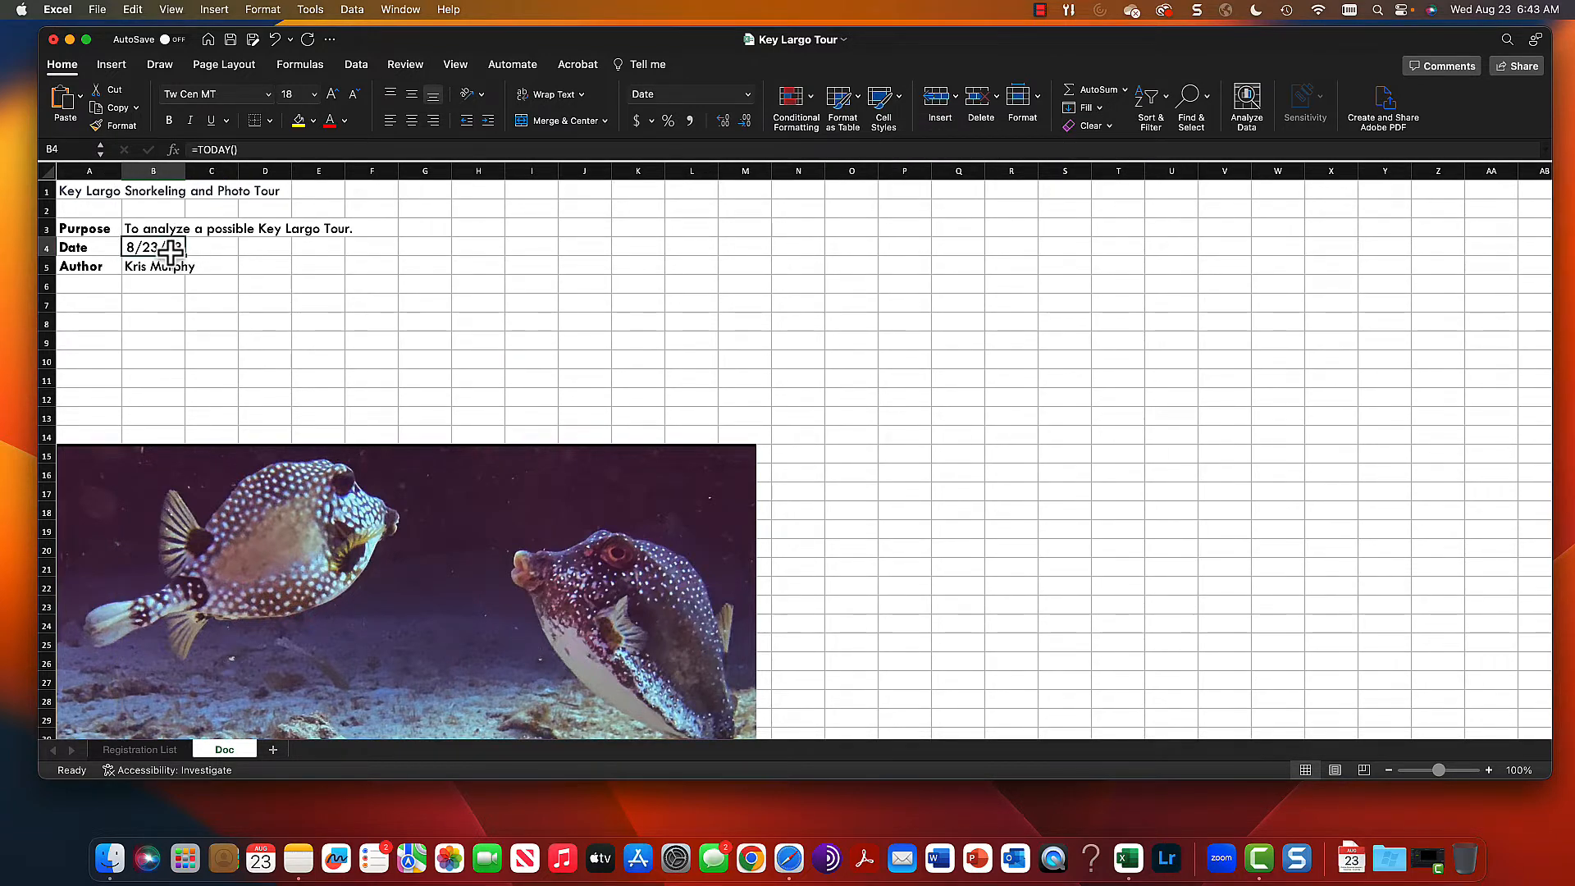
left_click(747, 95)
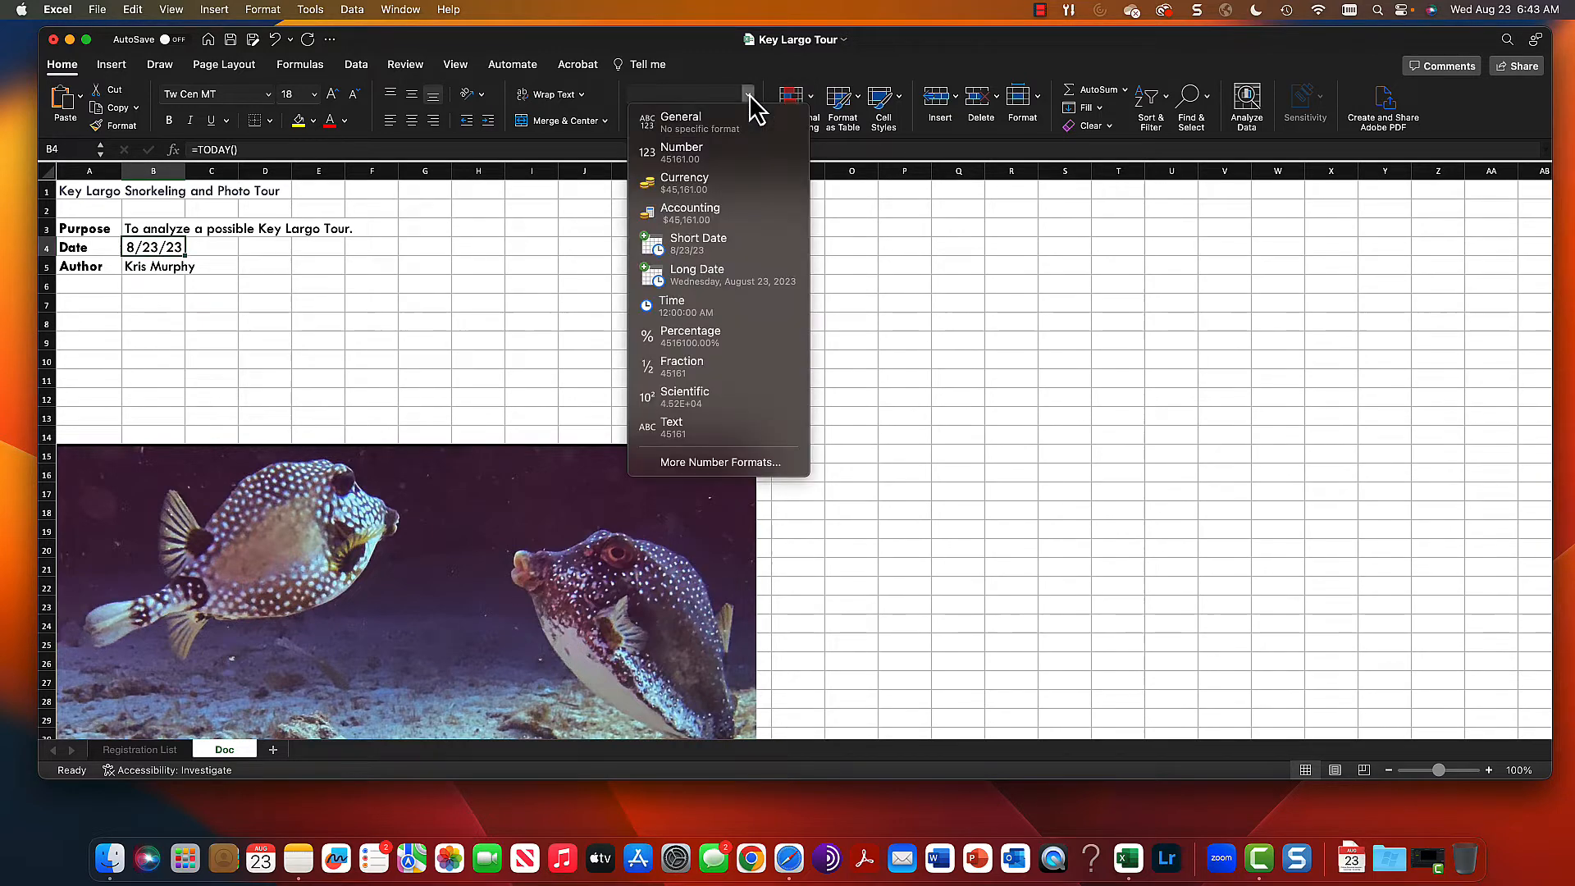
left_click(730, 283)
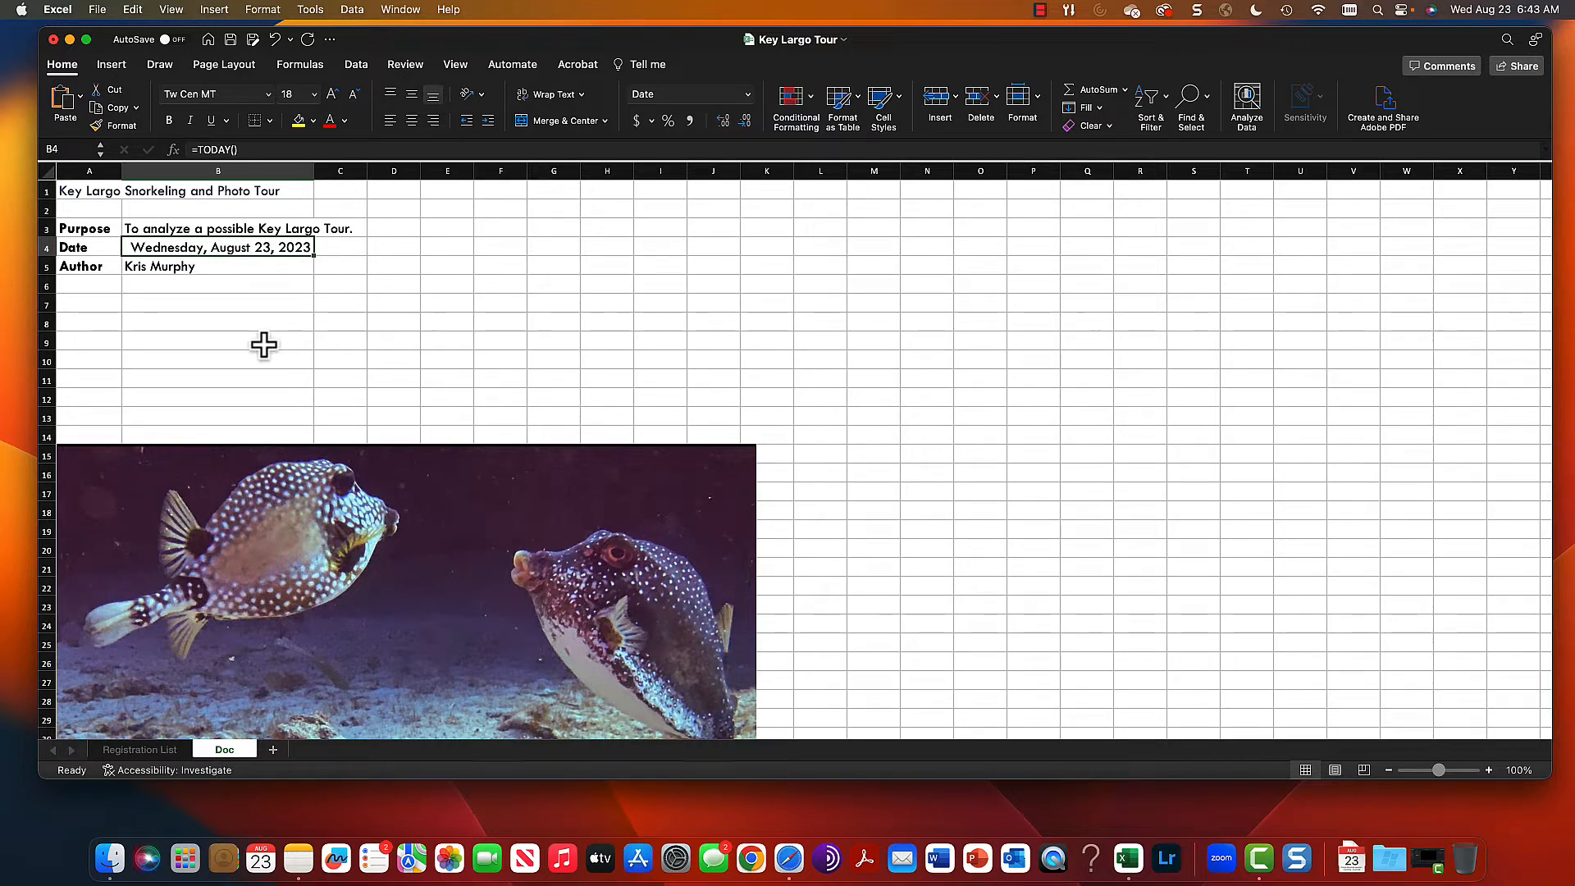
Step: Wrap the purpose text in cell B3 and extend it to read "To analyze a possible Key Largo Tour to determine the budget."
left_click(275, 228)
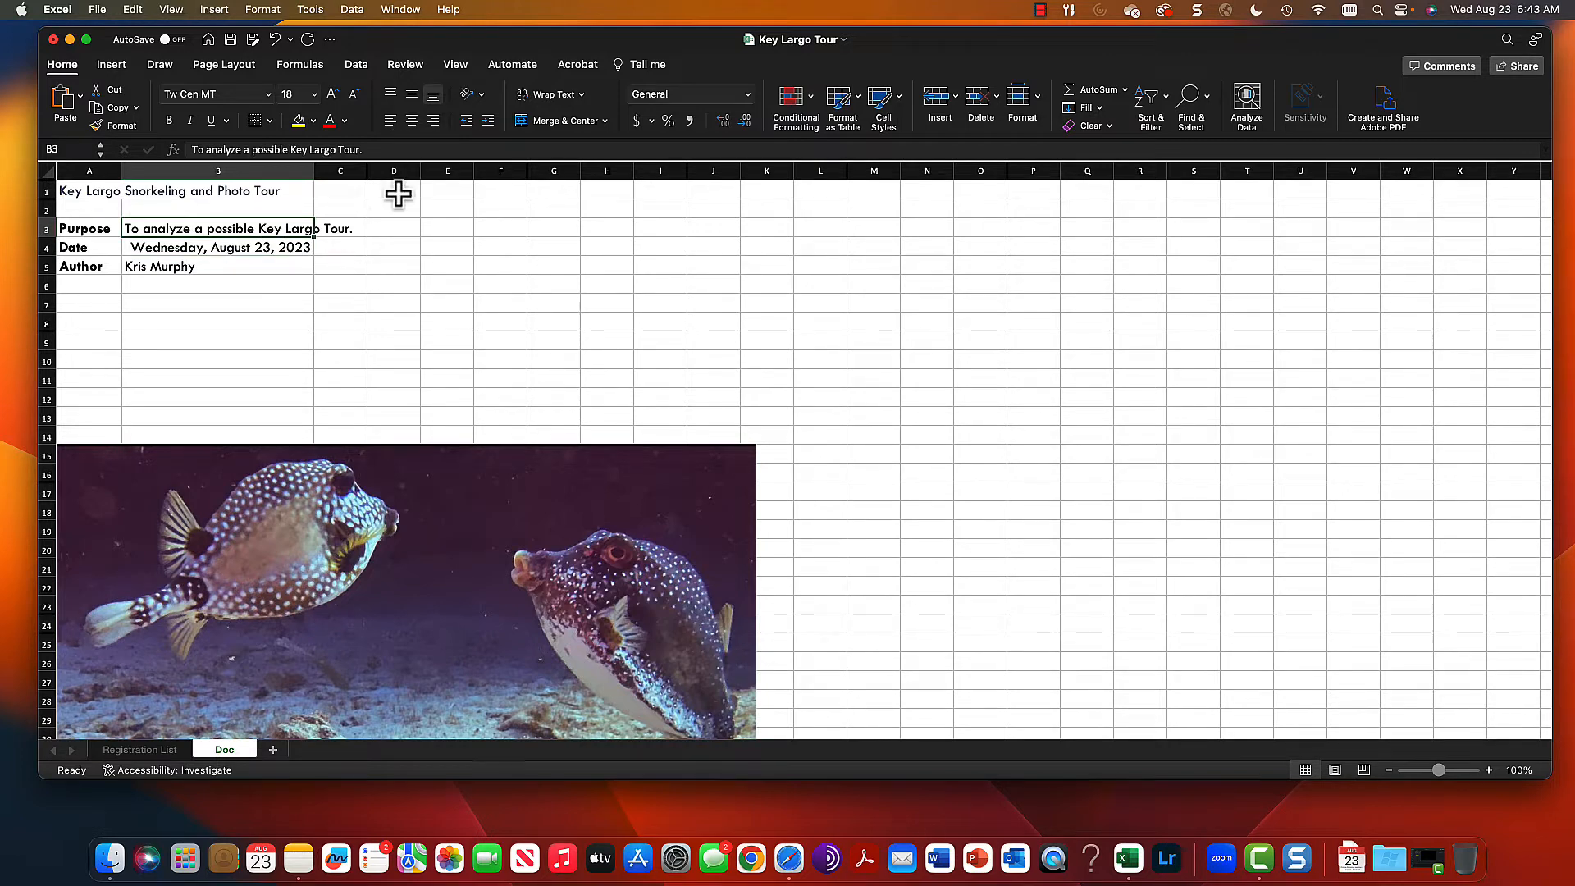
left_click(546, 94)
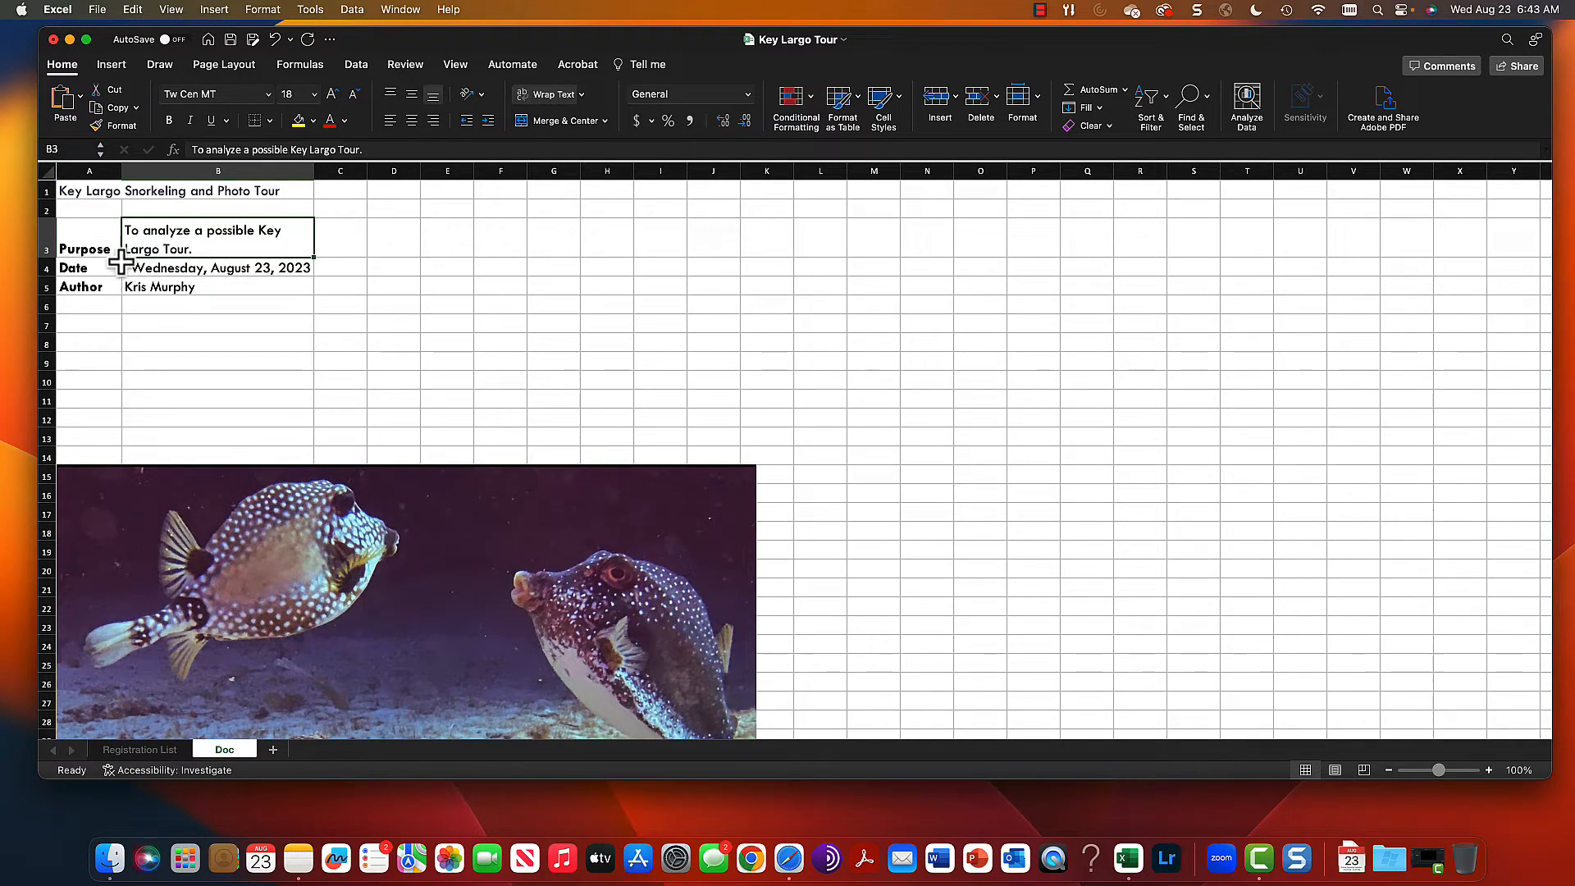
left_click(402, 152)
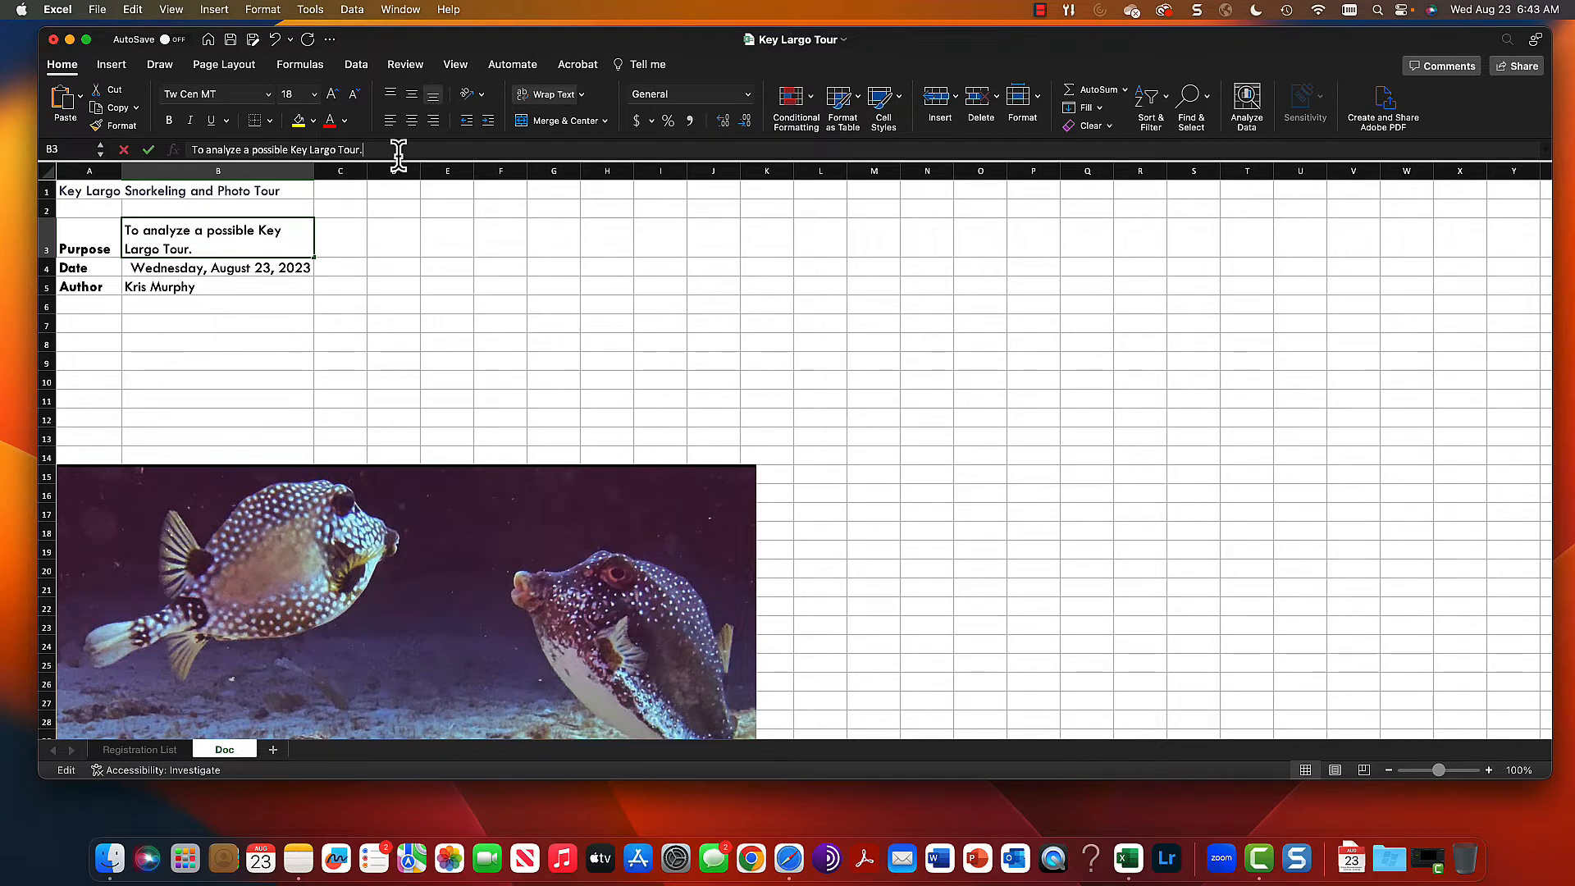
key("BackSpace")
type("to ")
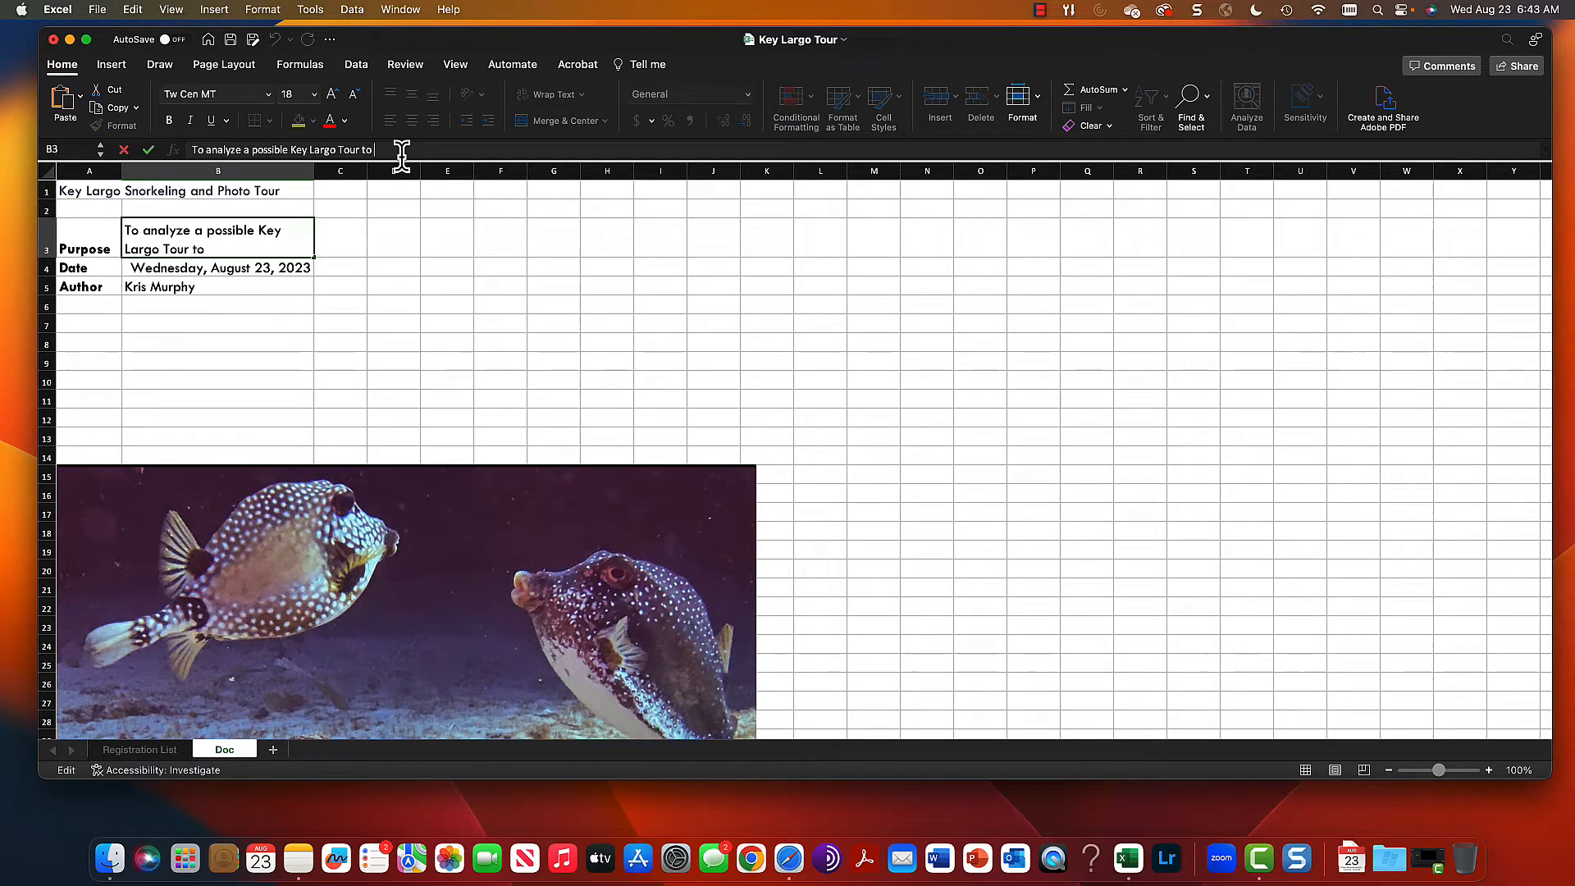
type("determine the")
type("budget.")
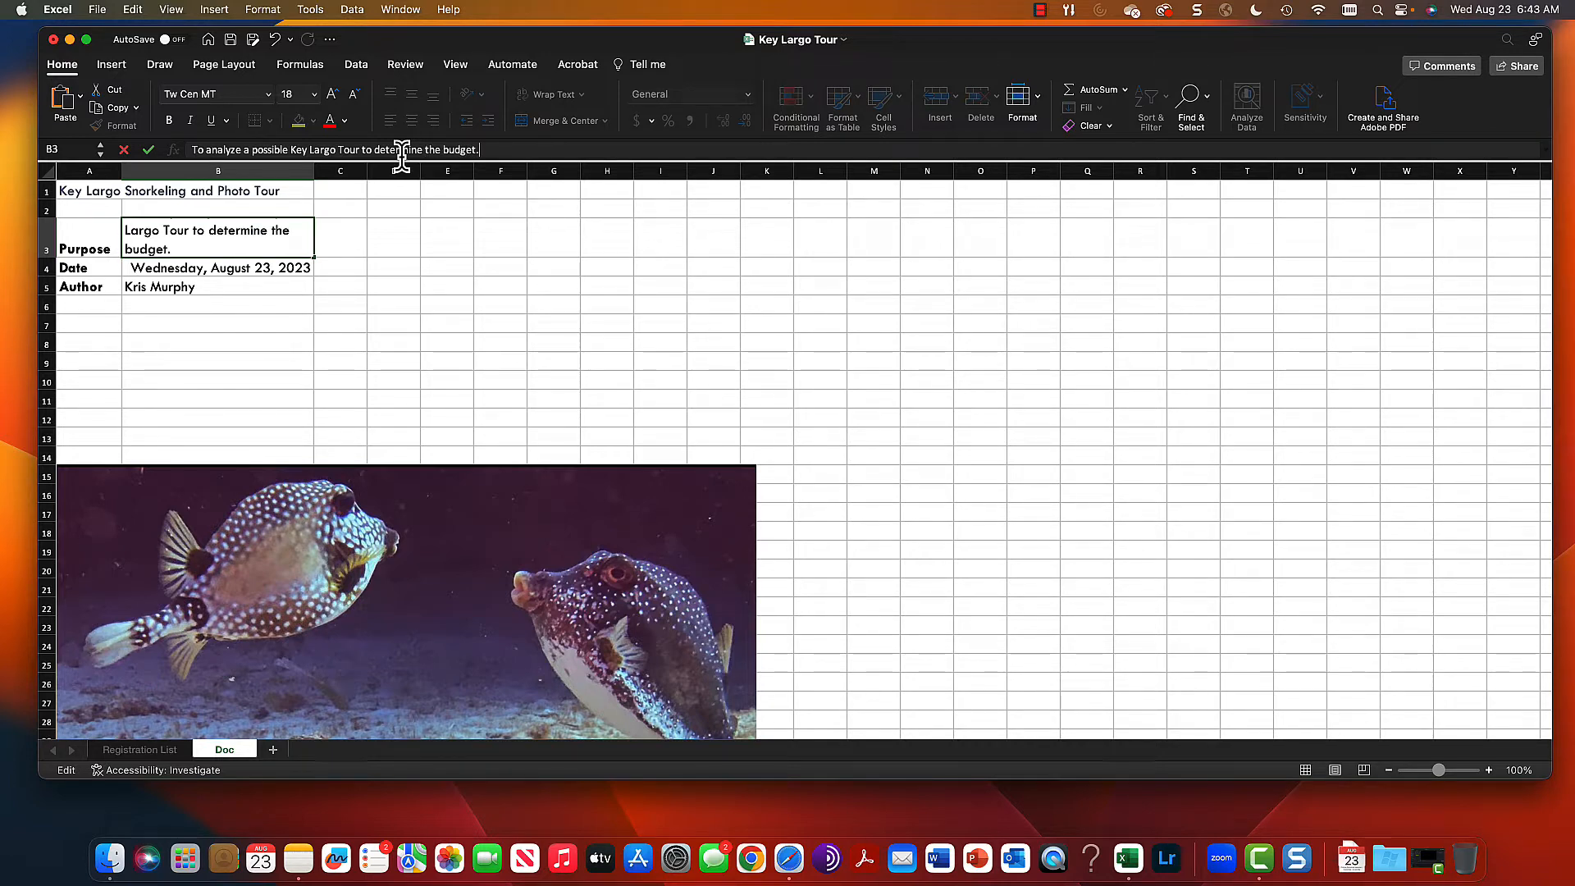
key("Return")
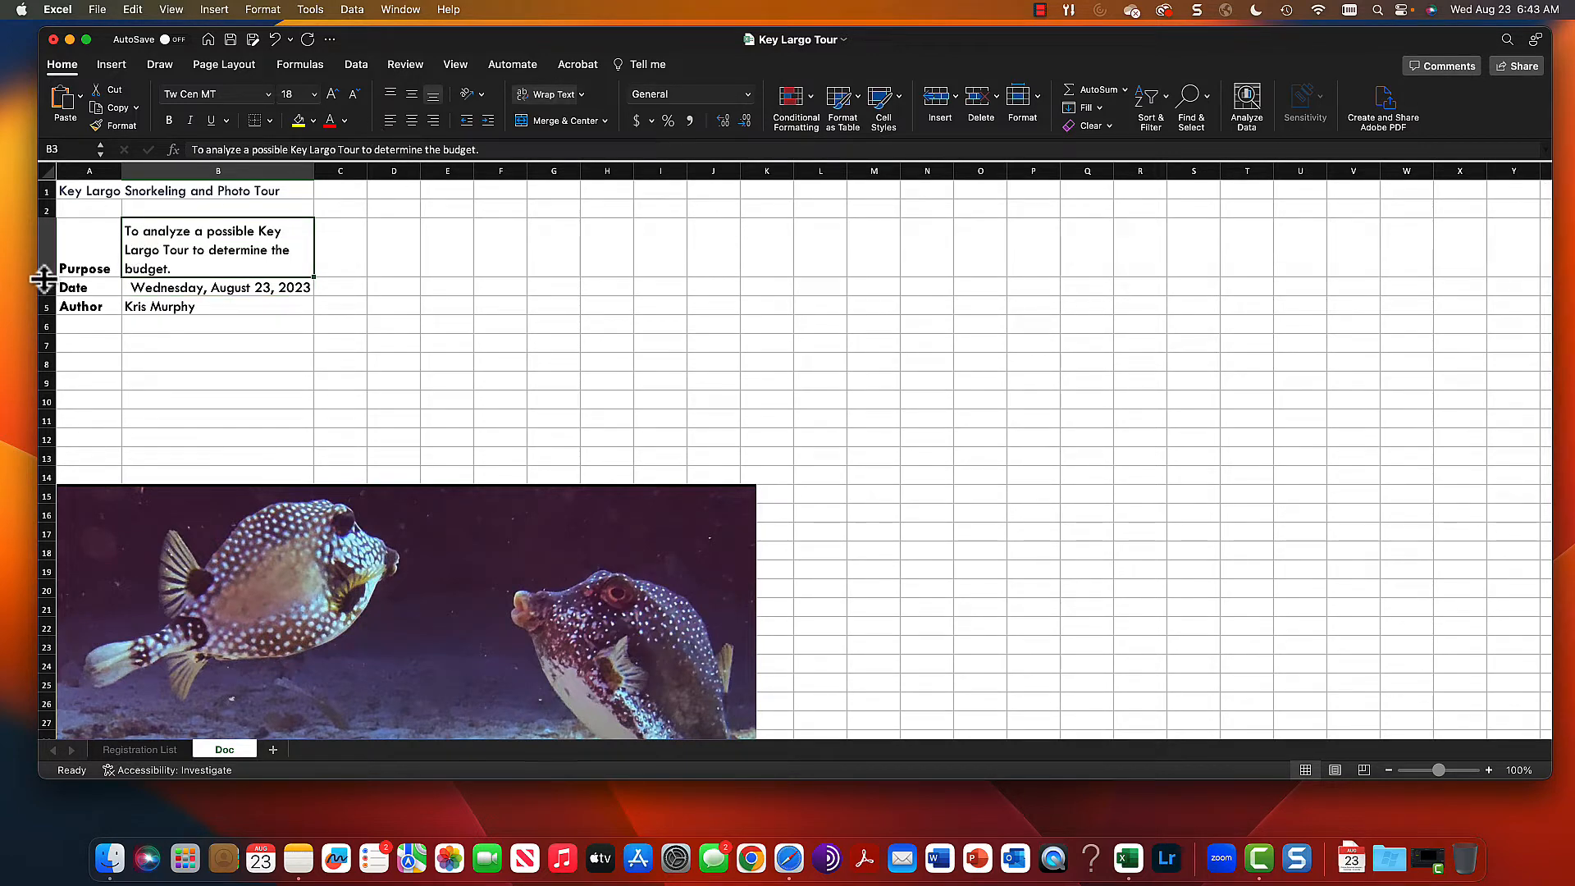
Step: Make row 3 slightly taller and move the fish picture up to start in row 6, just below the Author row
left_click_drag(43, 279, 43, 283)
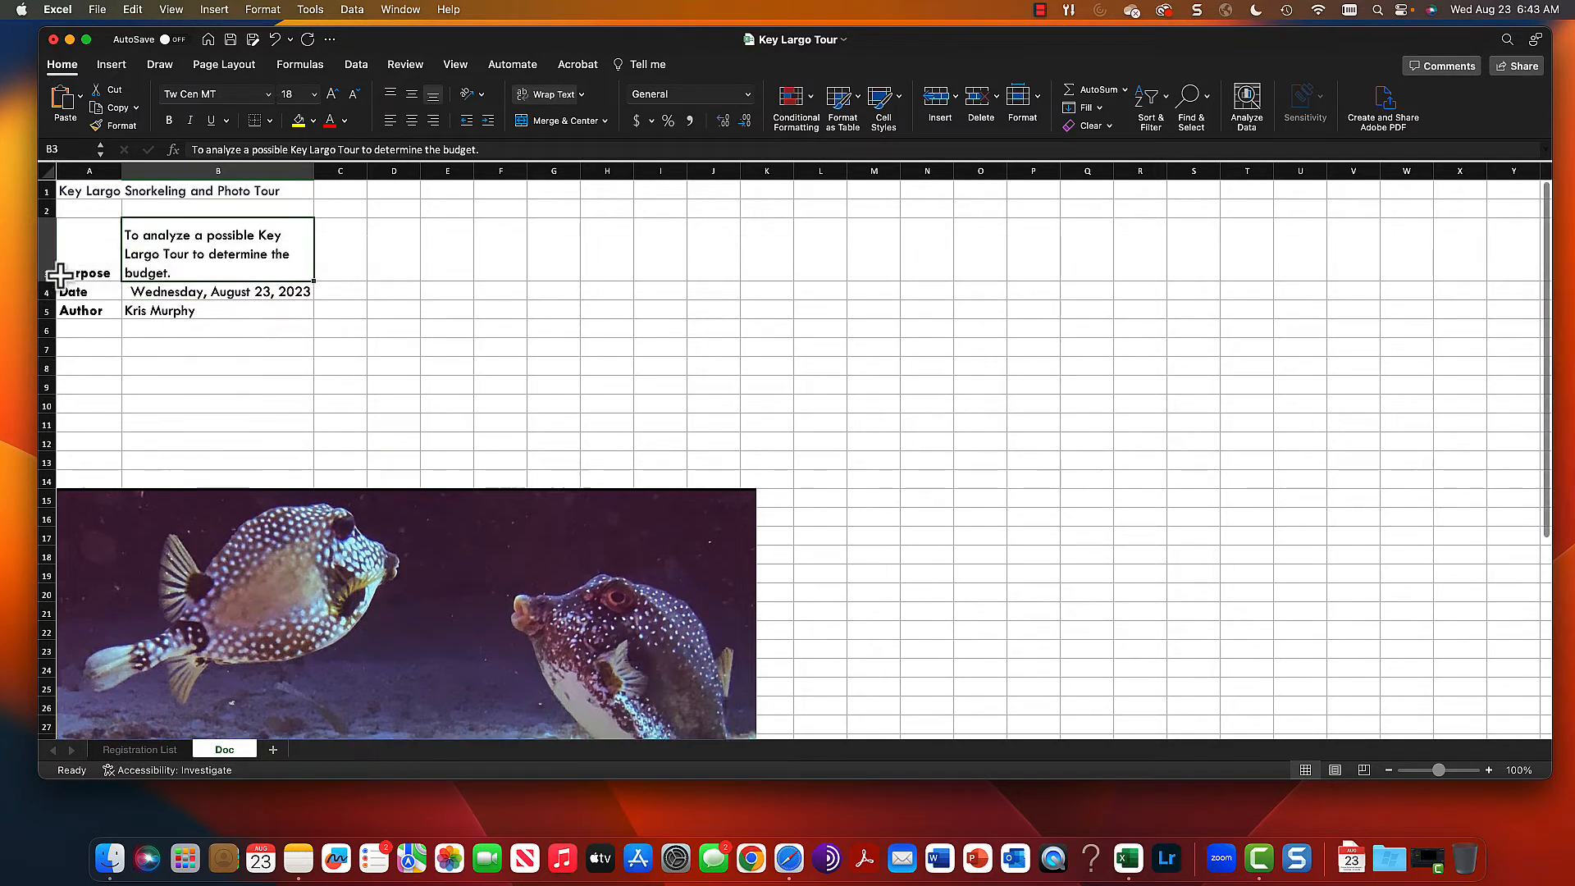
left_click(324, 365)
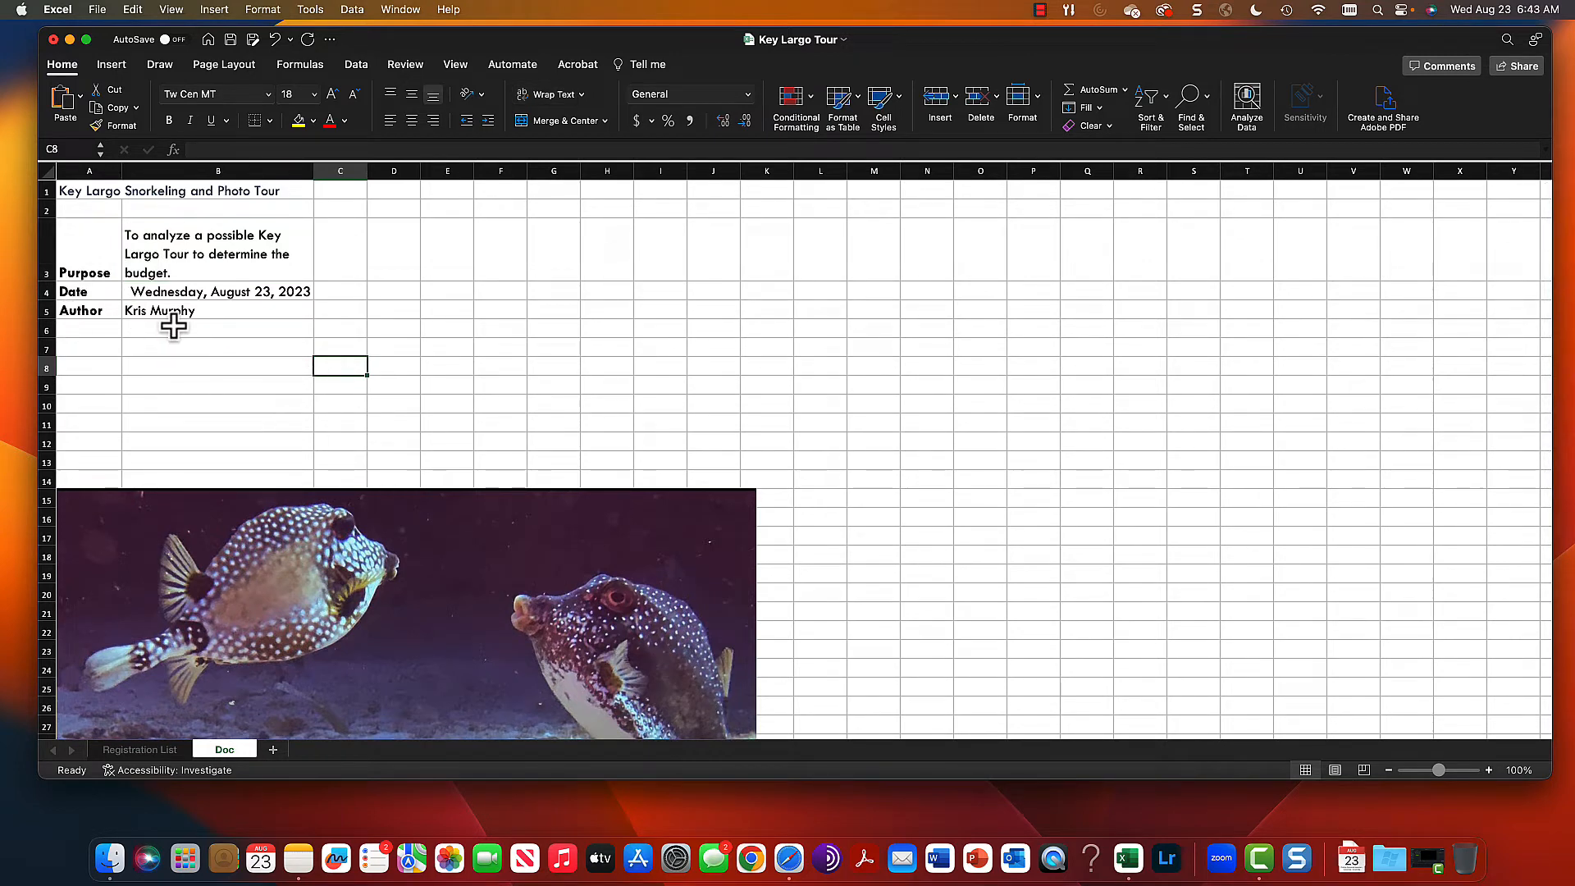
left_click(278, 345)
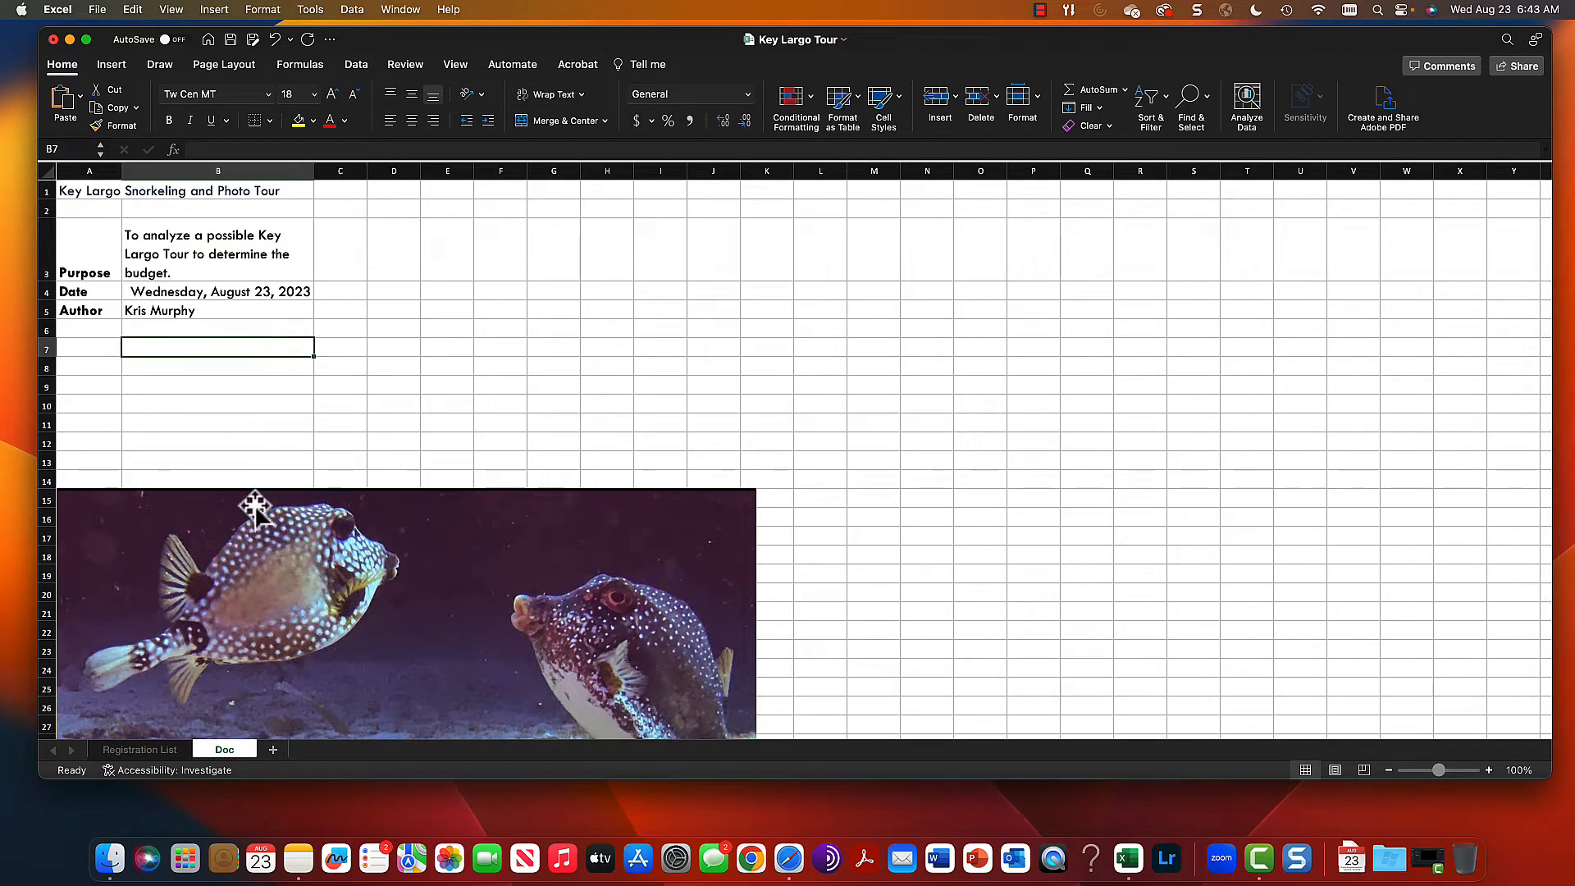
left_click_drag(246, 509, 230, 345)
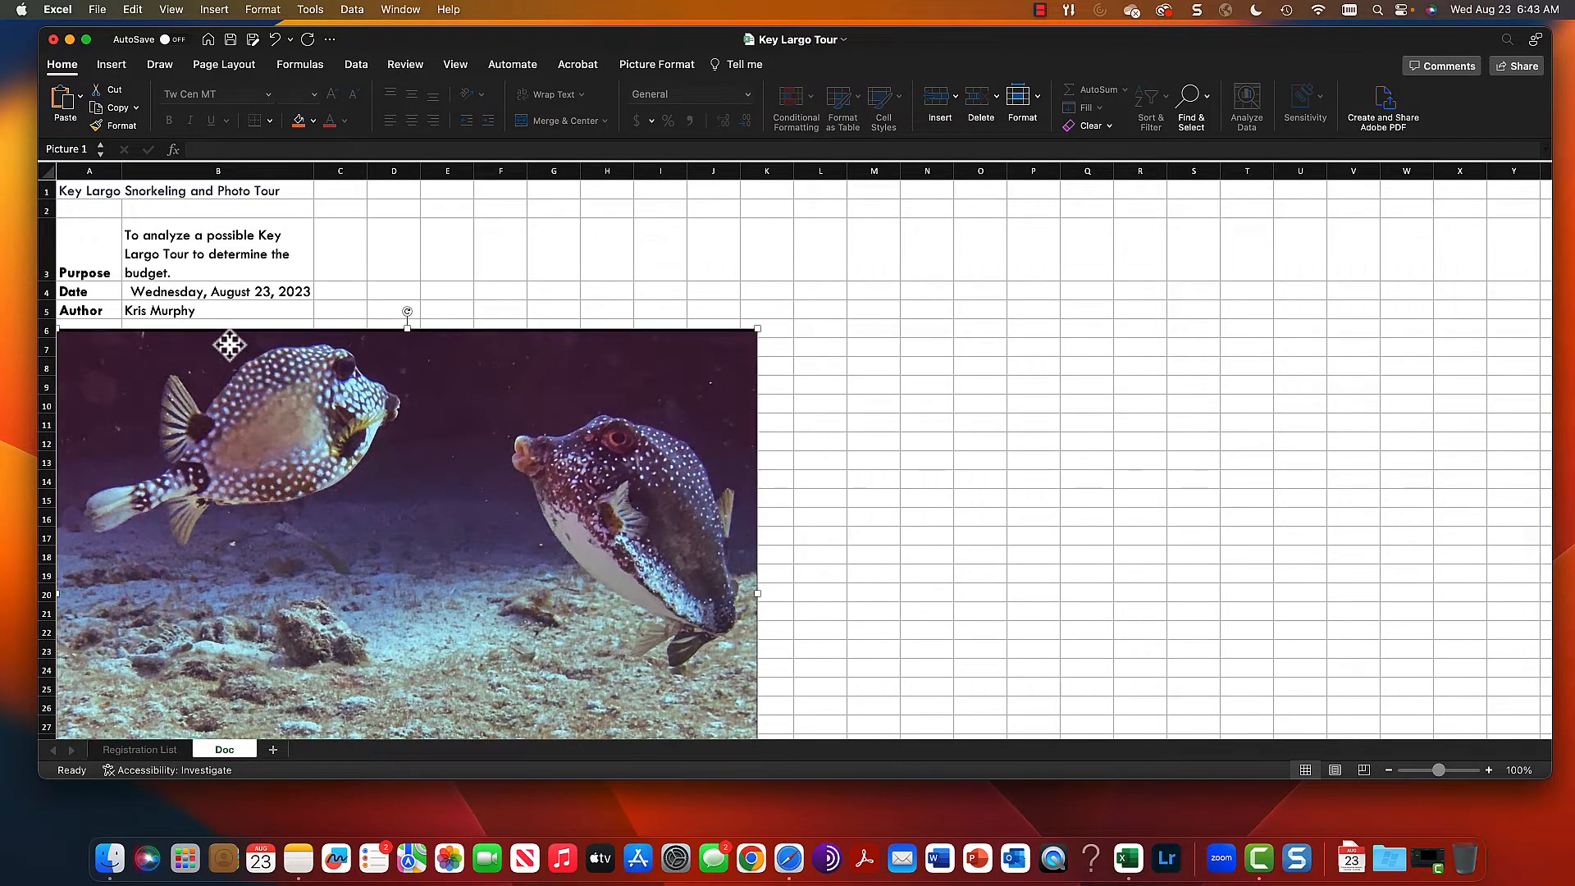
left_click(397, 260)
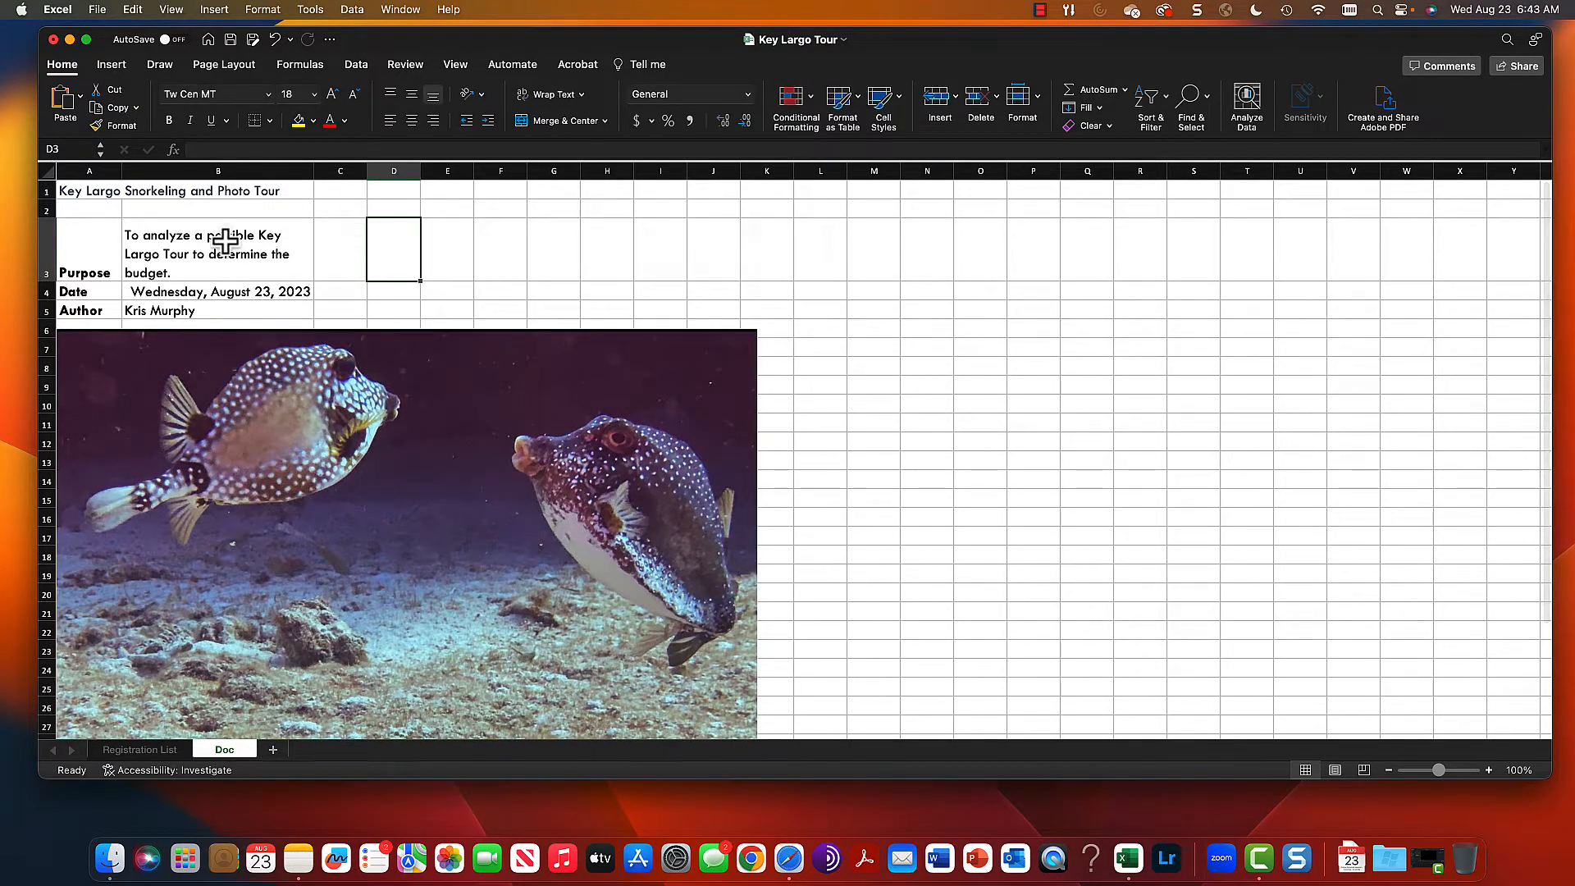
Step: Set the font size of the title in cell A1 to 20
left_click(82, 193)
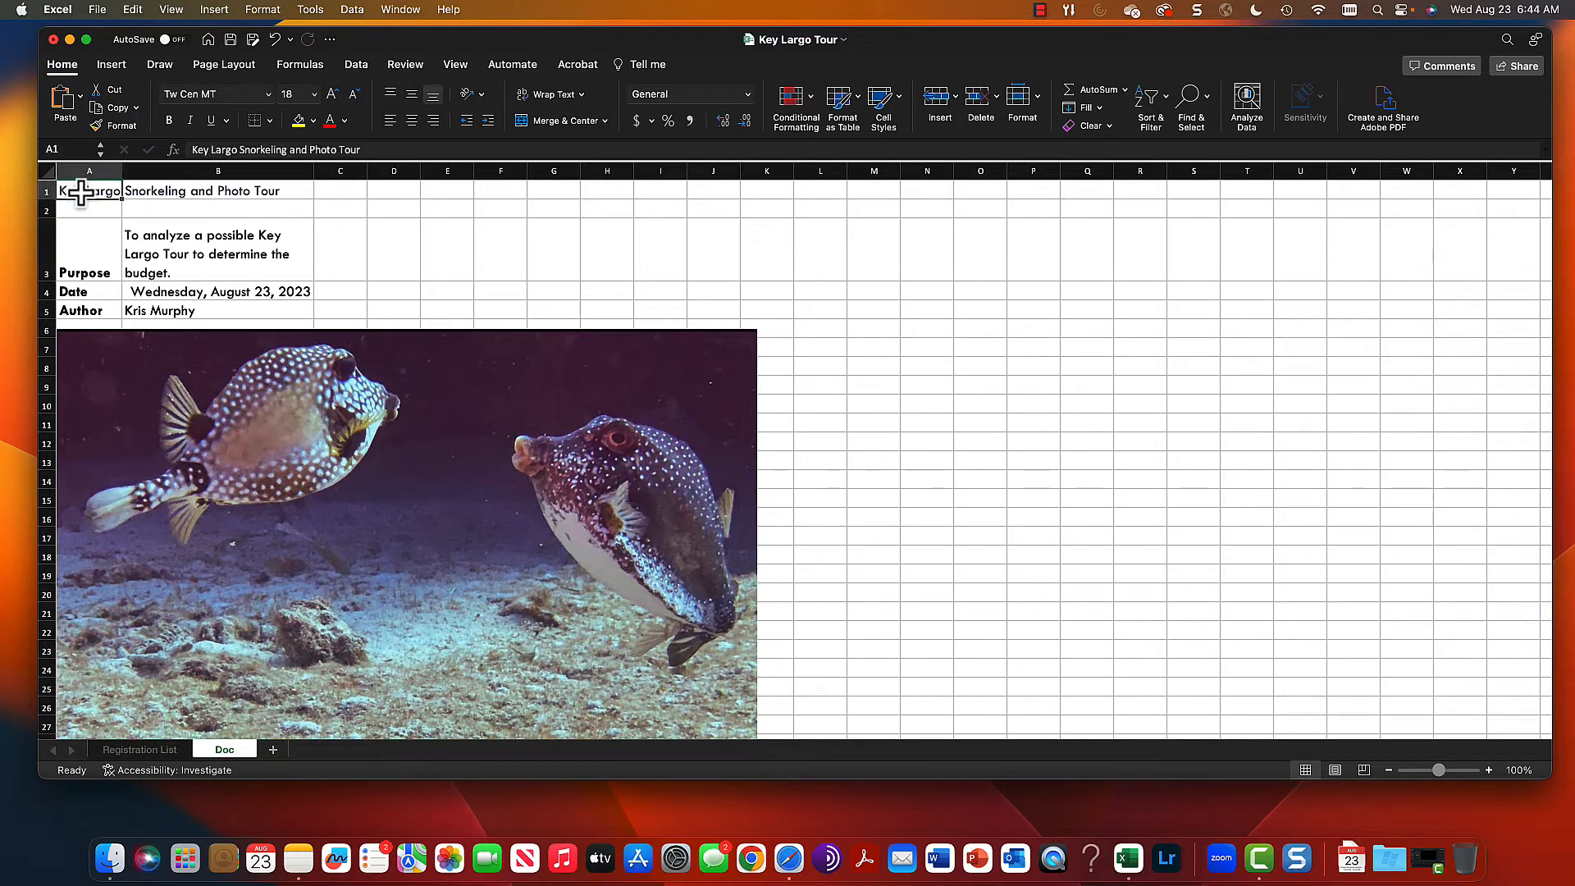
left_click(314, 96)
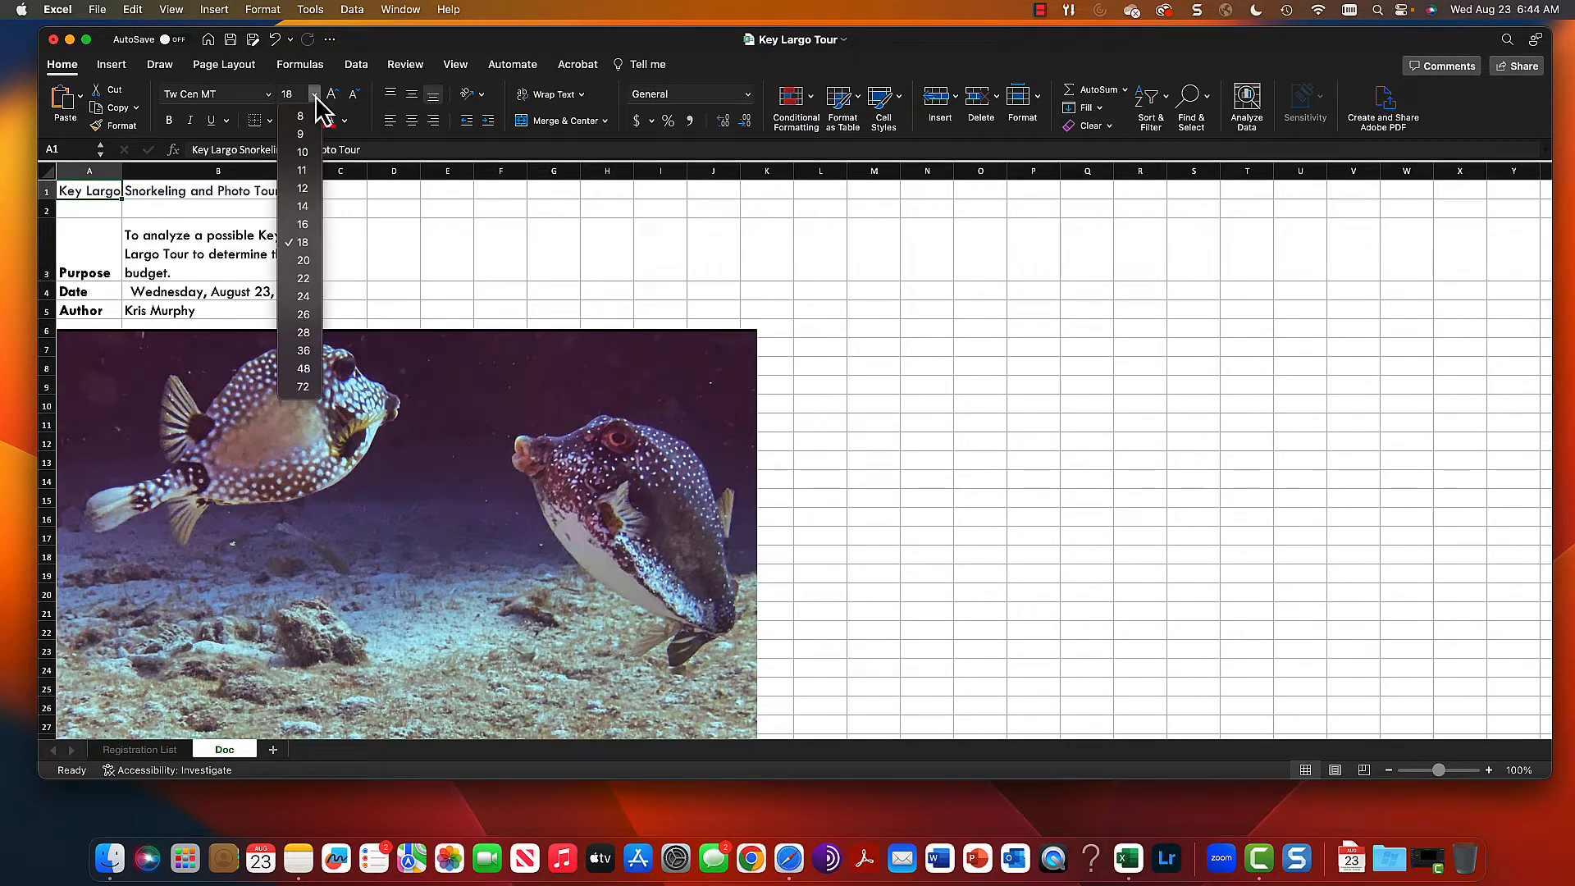
left_click(303, 260)
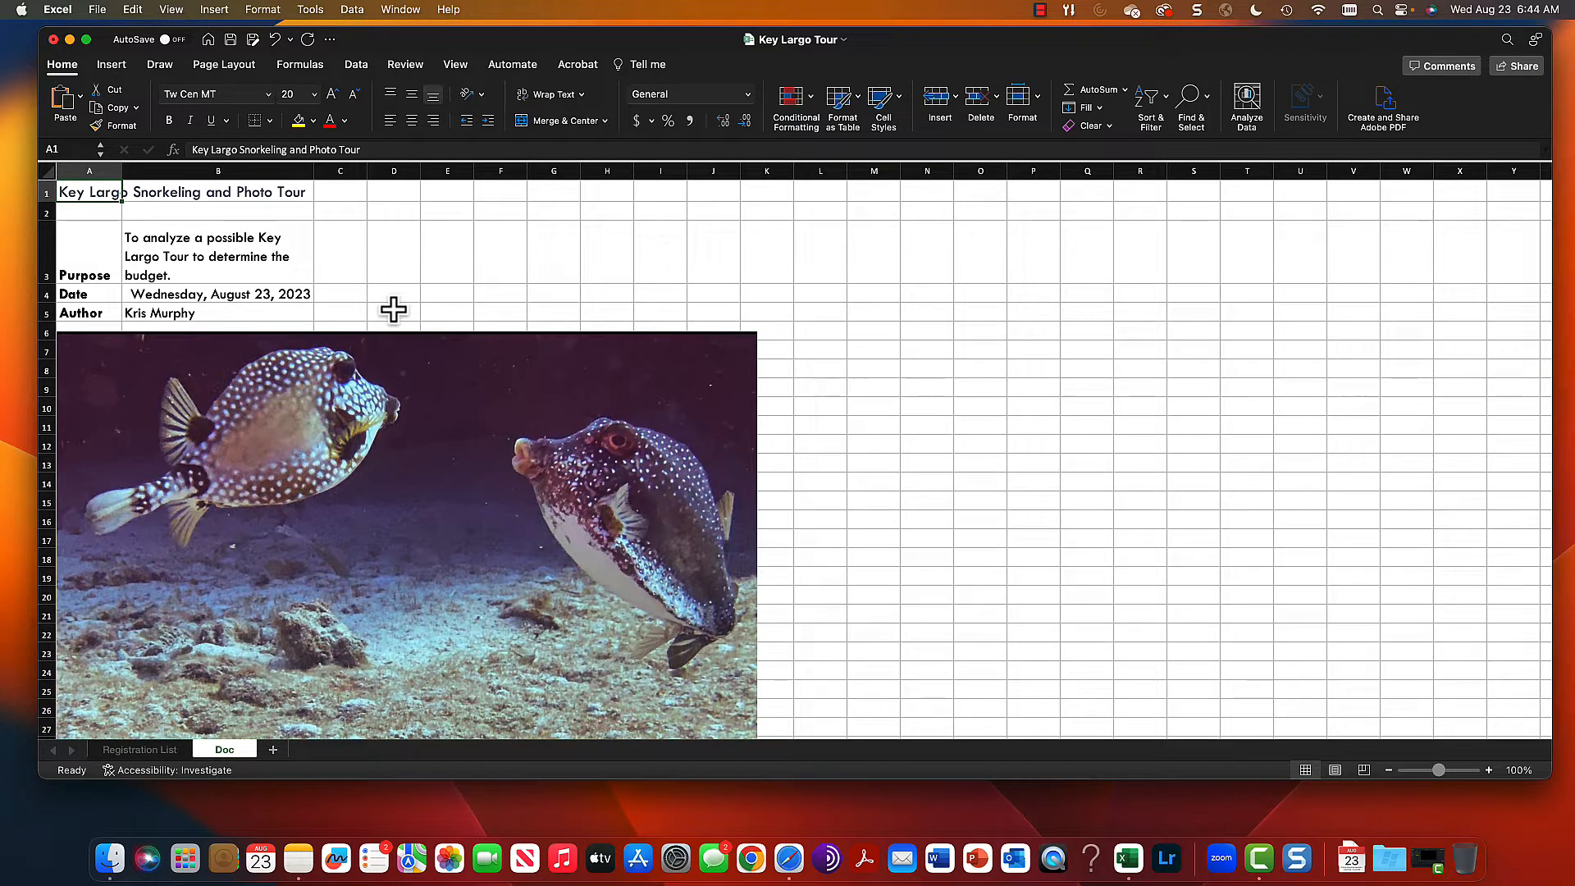
Step: Fill the label cells A3:A5 with the theme color Orange, Accent 2
left_click(87, 273)
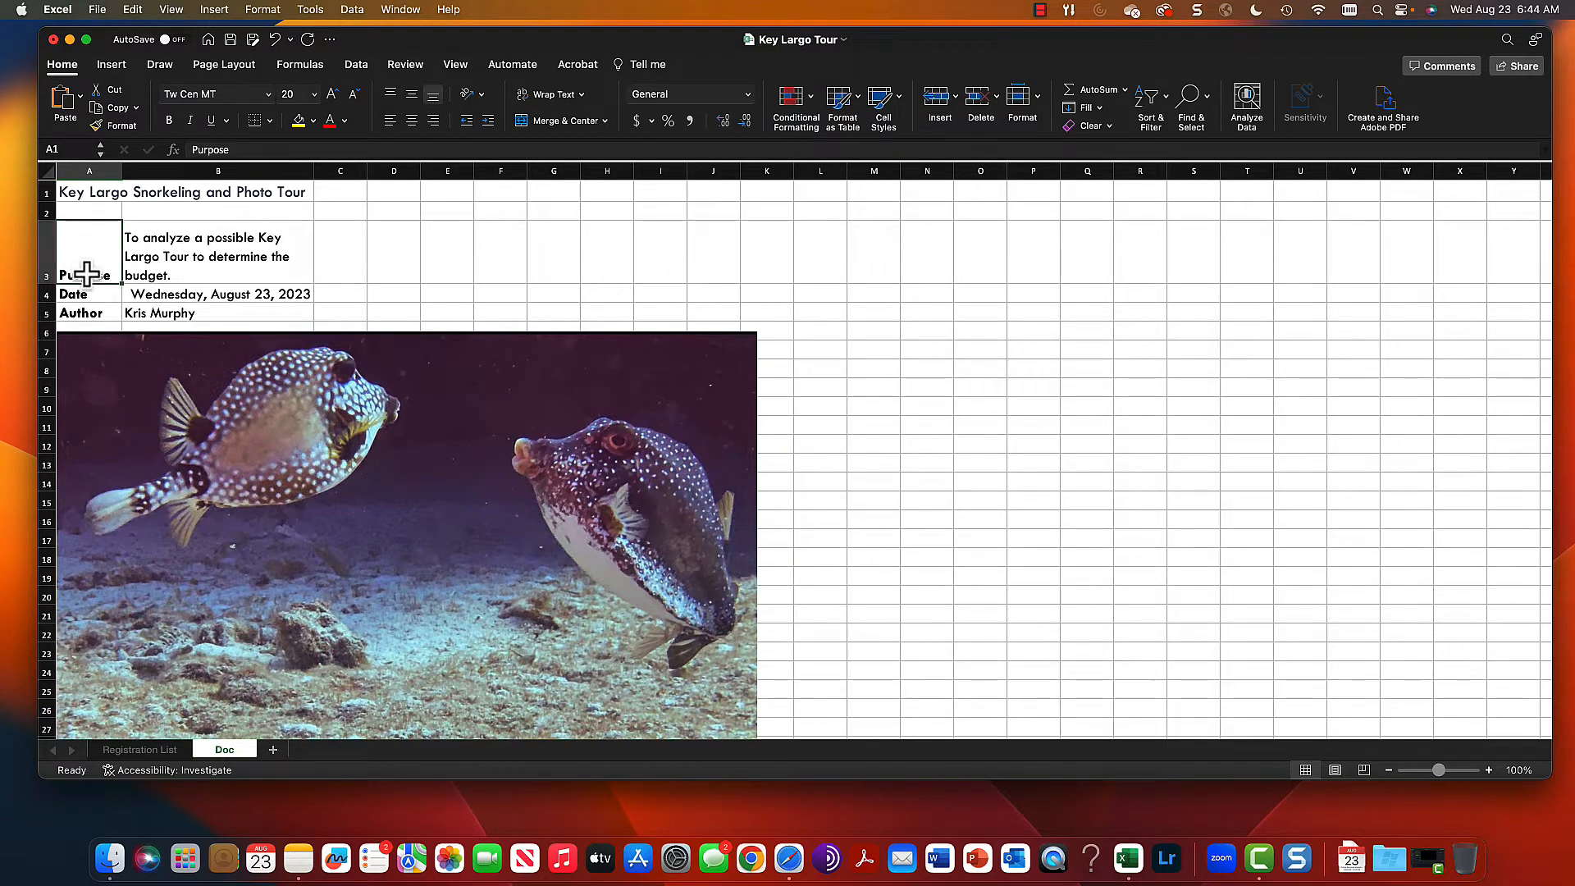
left_click_drag(87, 273, 82, 316)
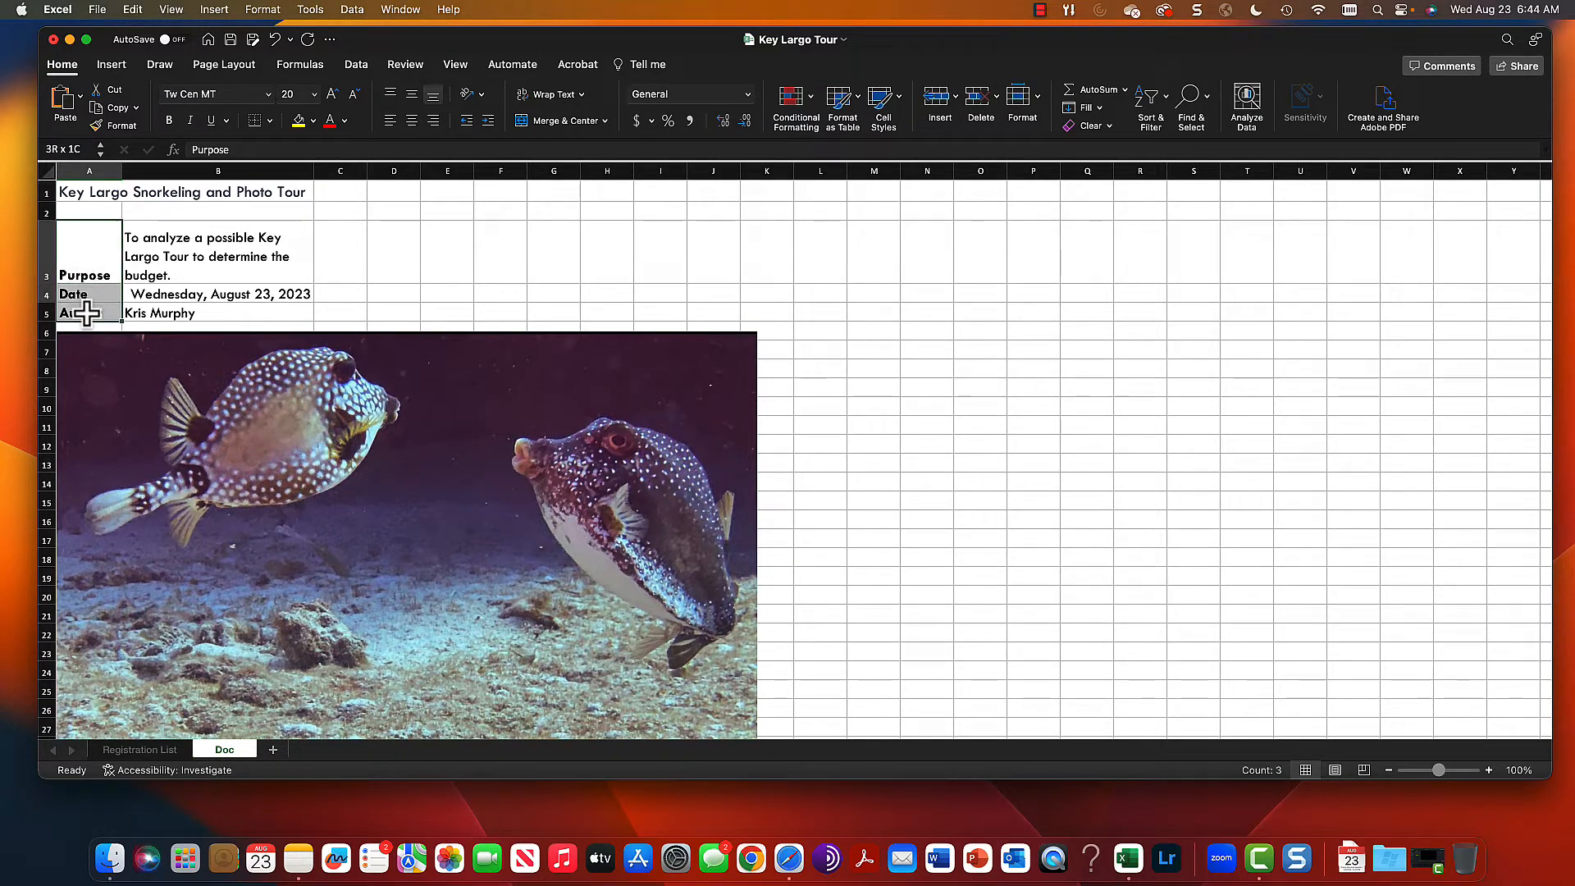
left_click(313, 121)
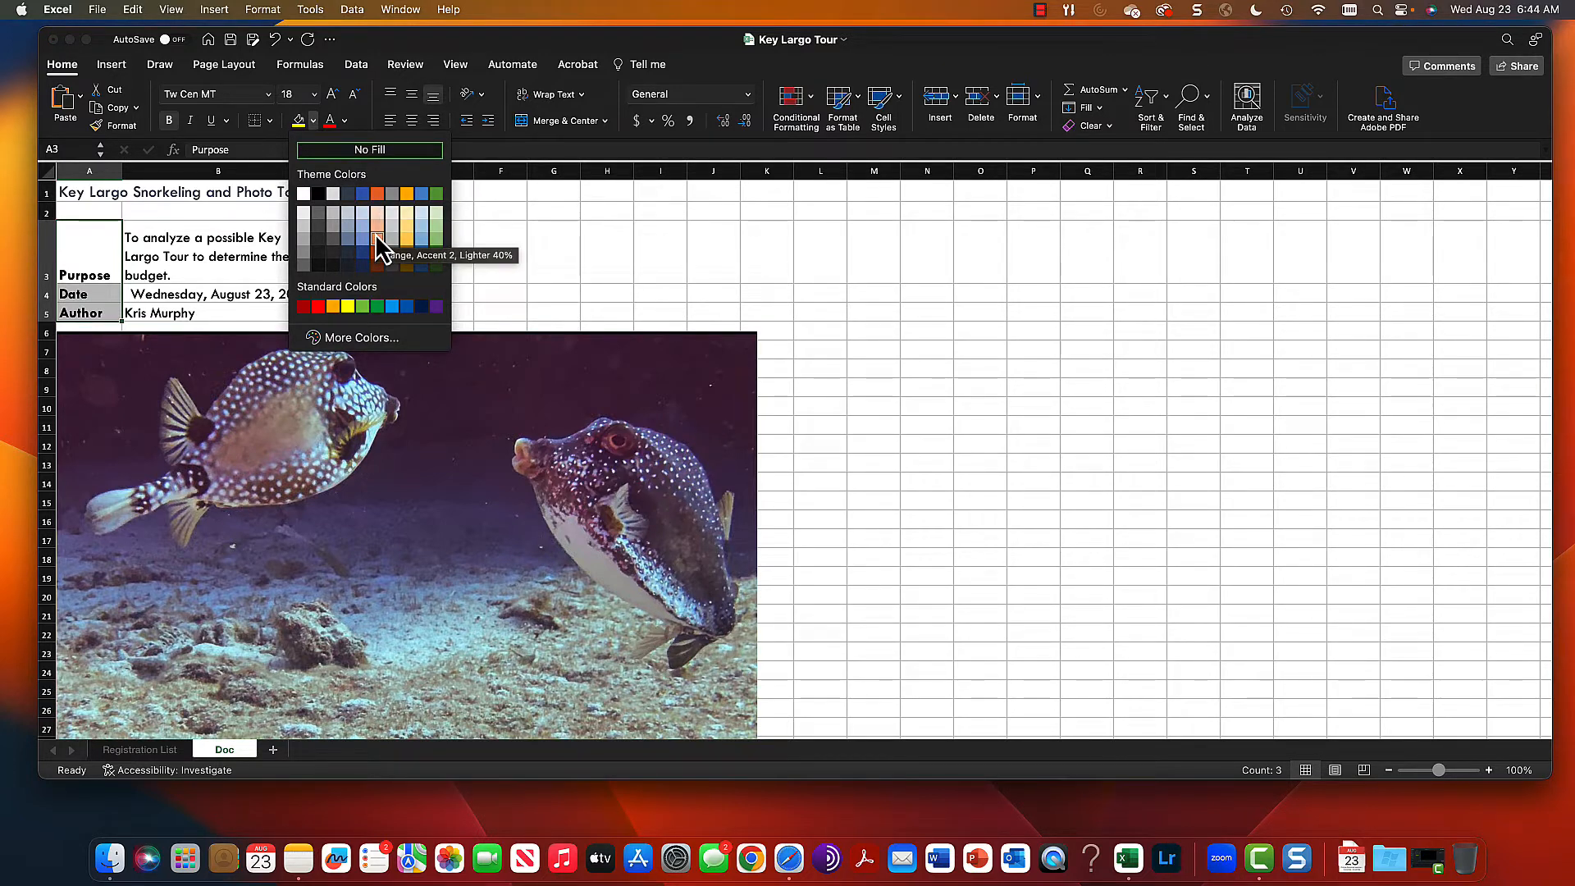
left_click(376, 194)
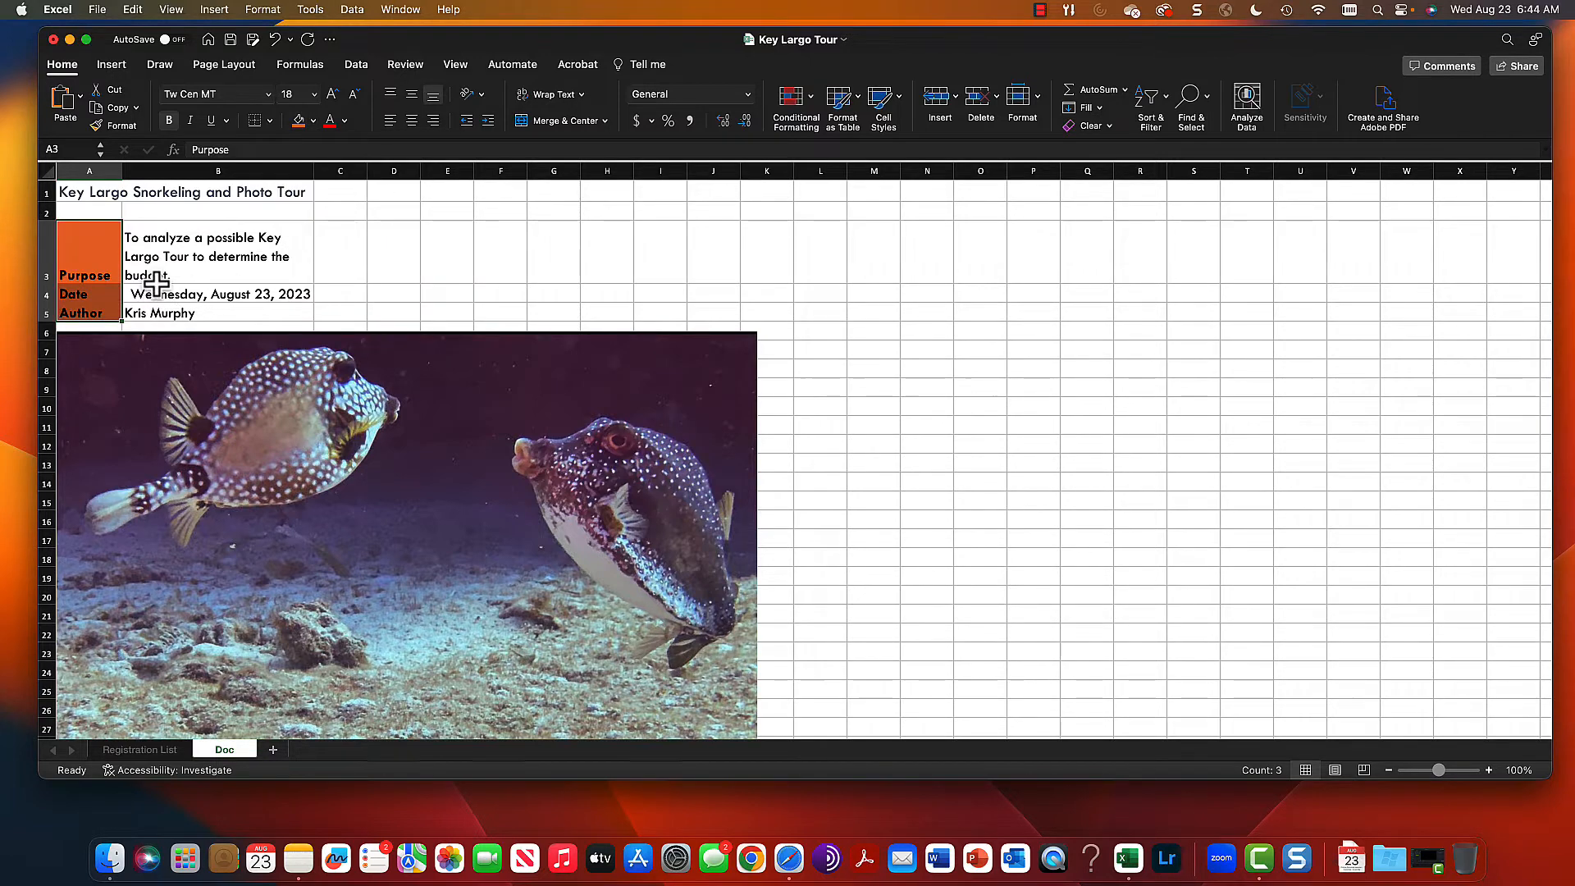
Step: Fill the detail cells B3:B5 with Orange, Accent 2, Lighter 40% and deselect them
left_click_drag(183, 256, 184, 308)
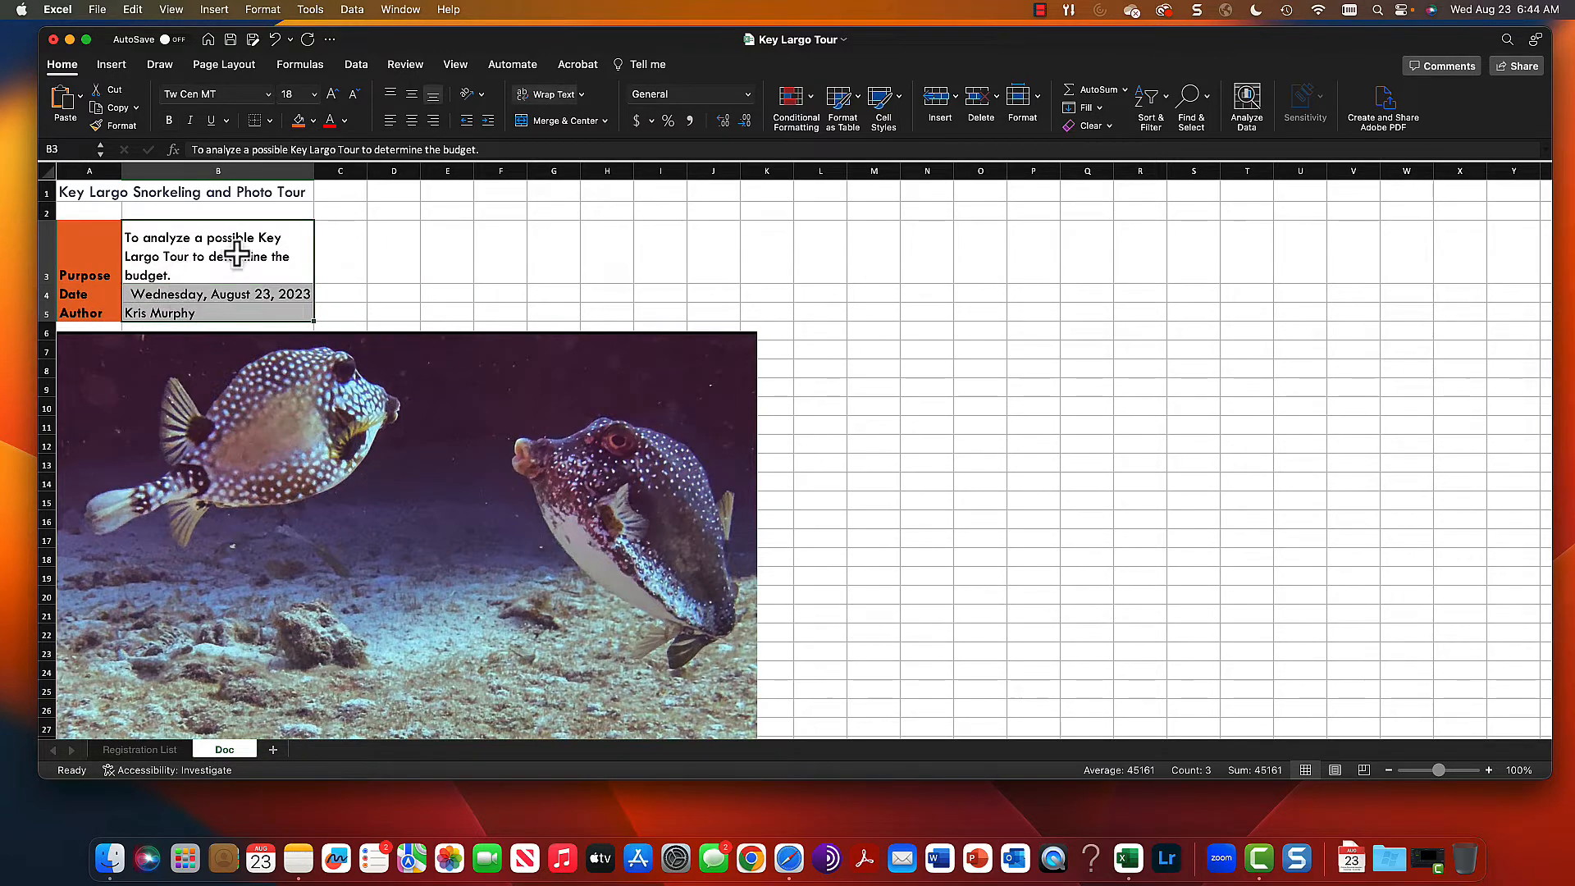
left_click(314, 120)
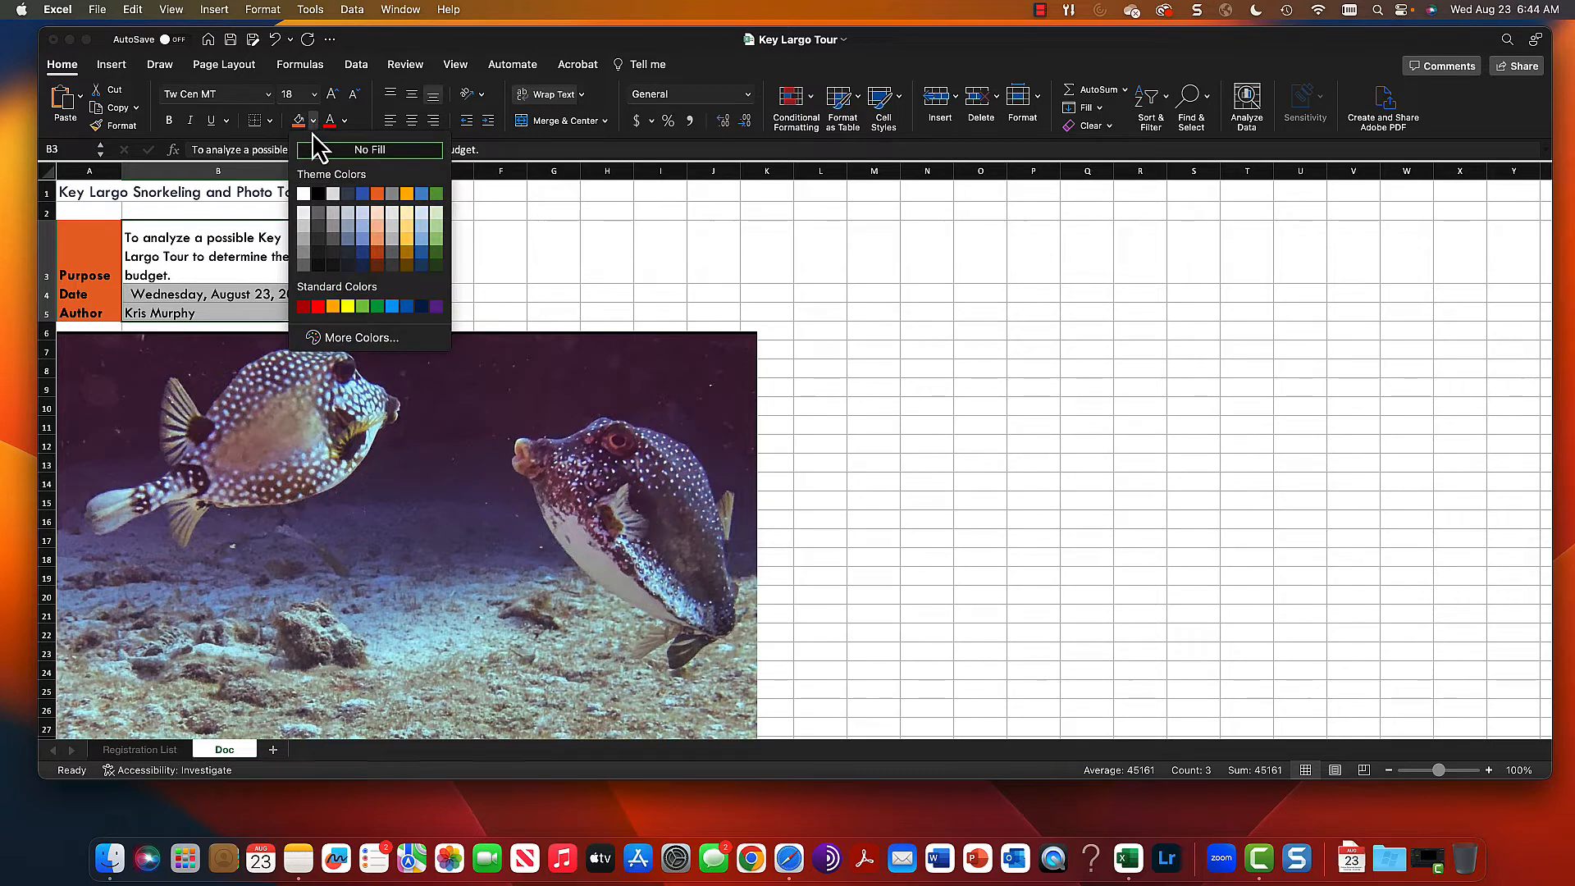
left_click(377, 239)
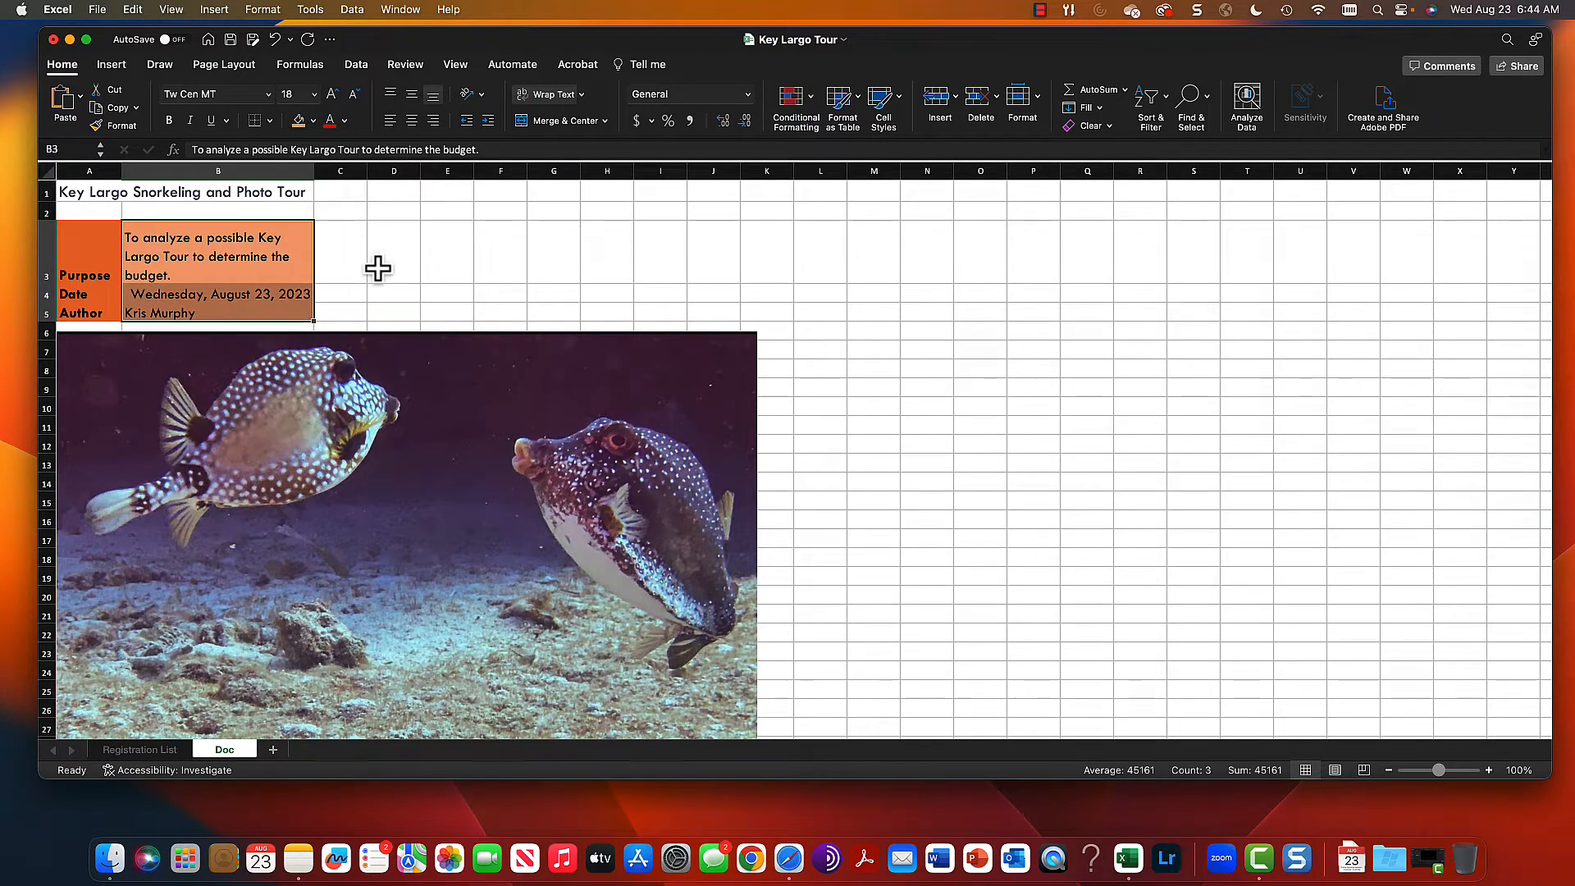
left_click(378, 269)
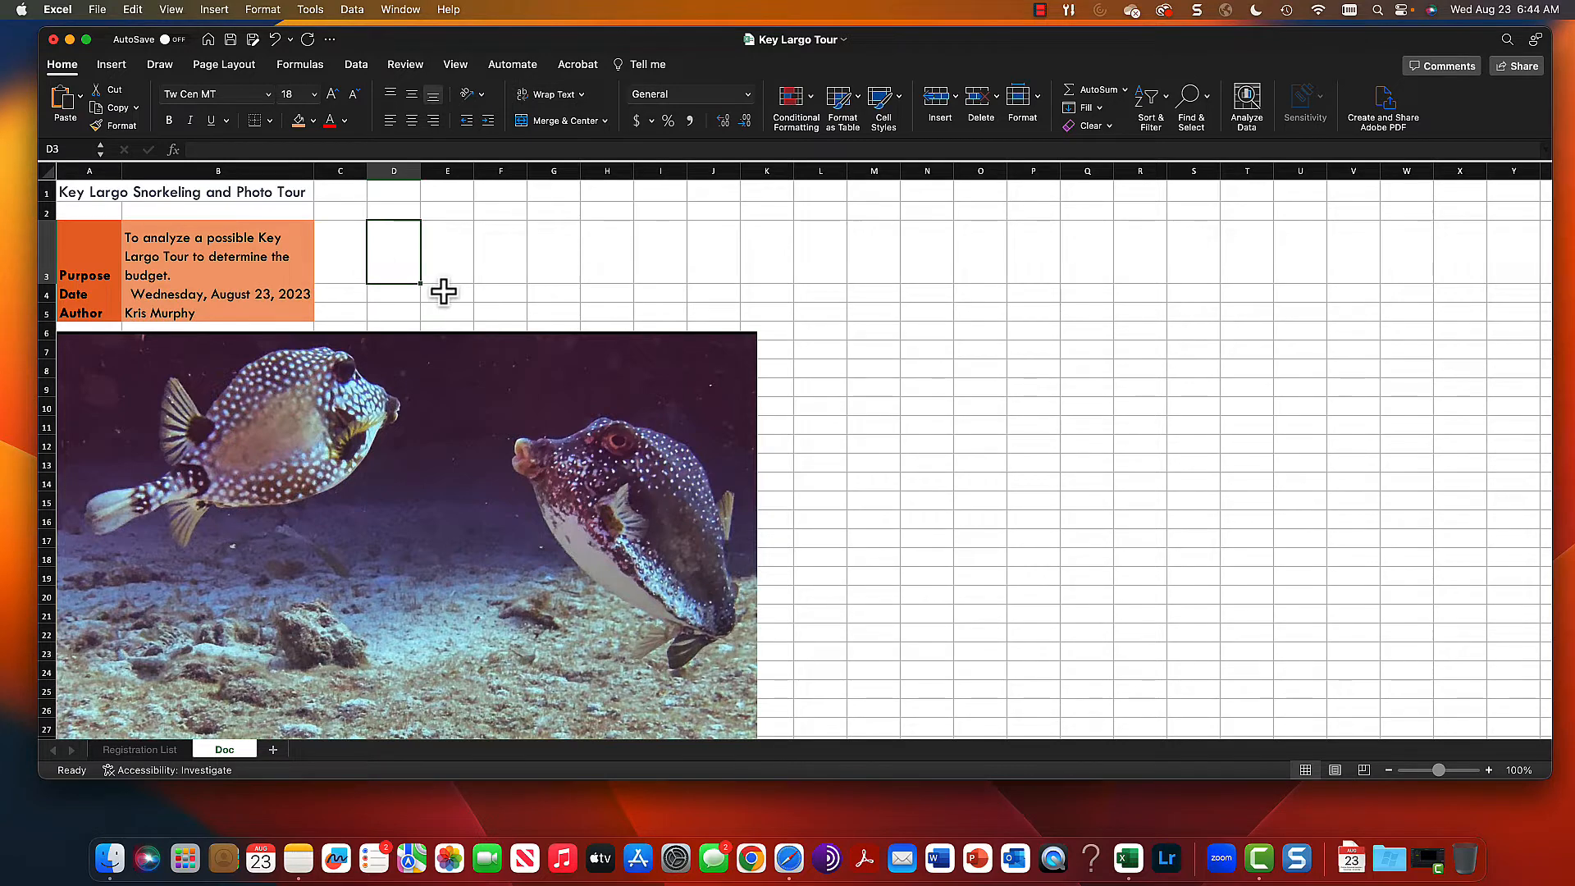
Step: Right-align the purpose, date and author details in B3:B5
left_click(226, 263)
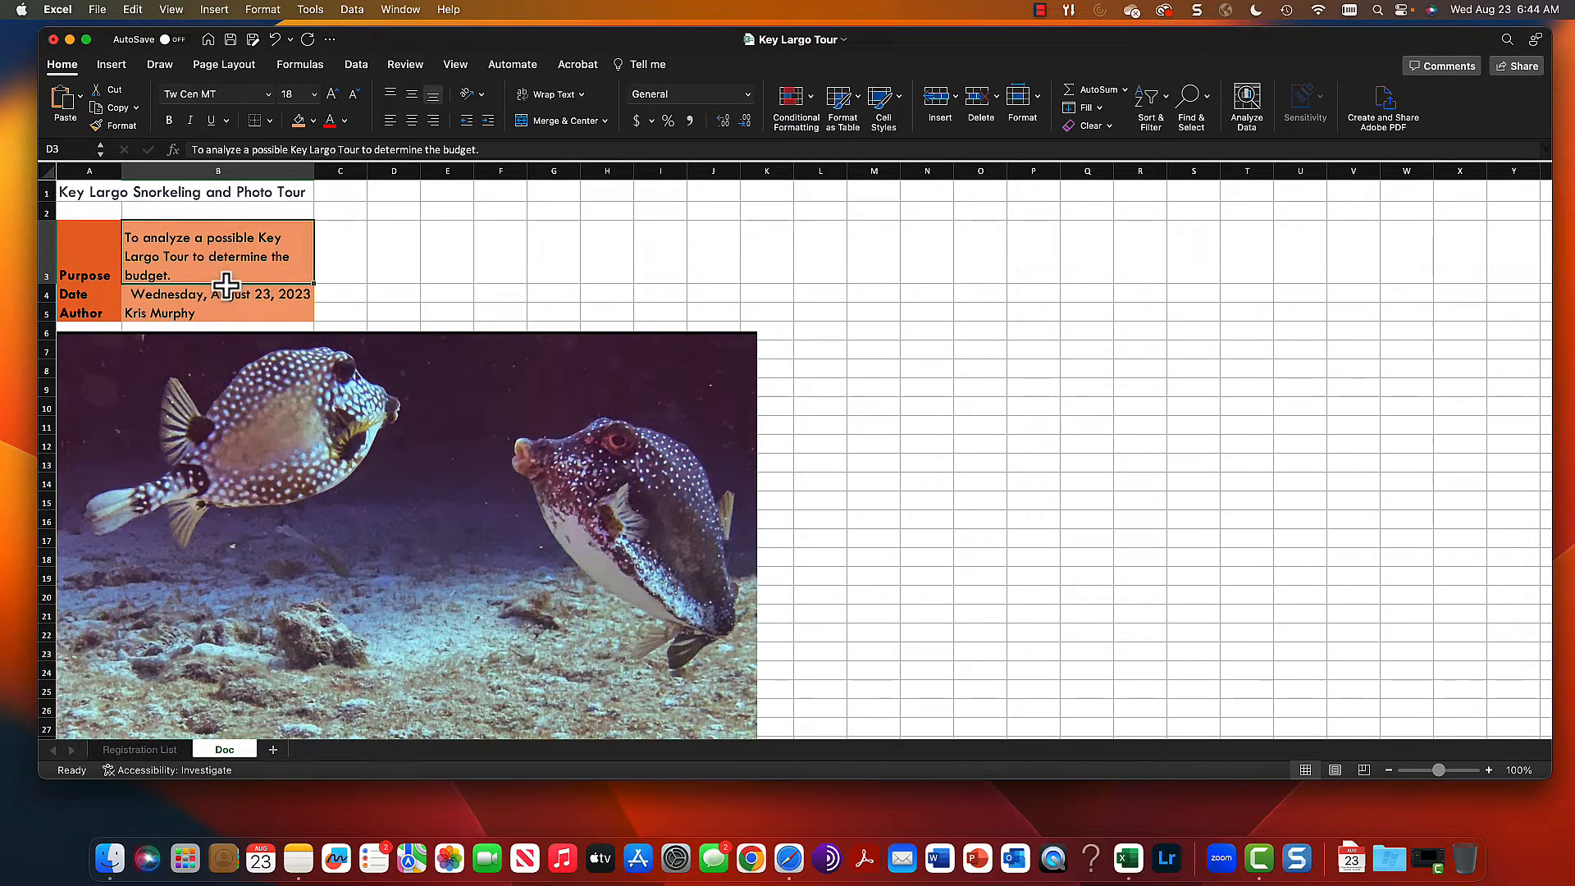
left_click_drag(227, 285, 224, 312)
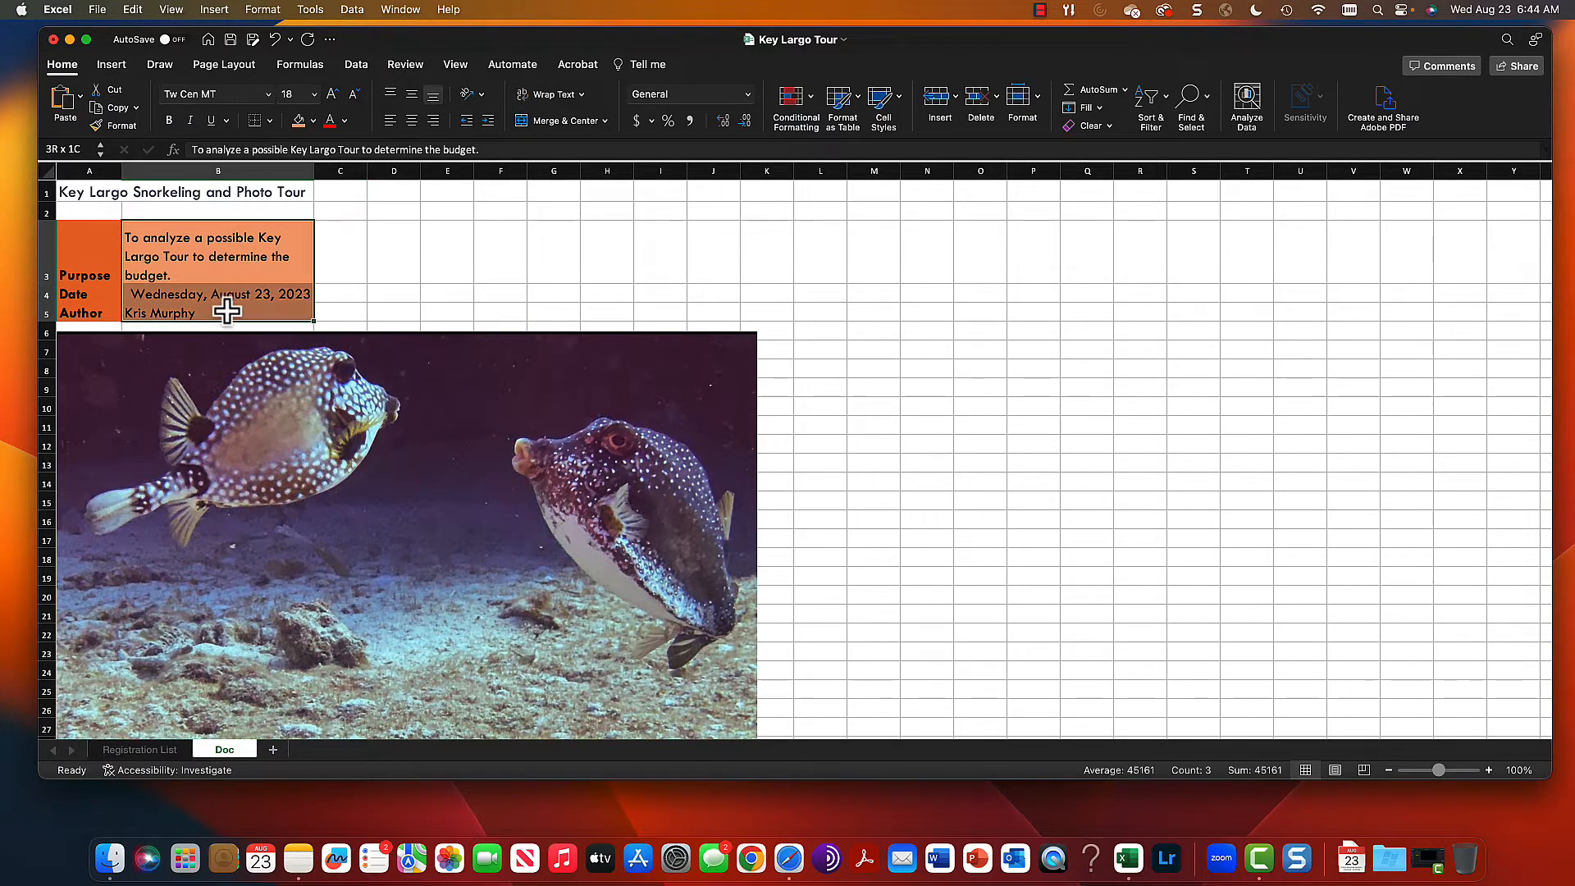
left_click(432, 121)
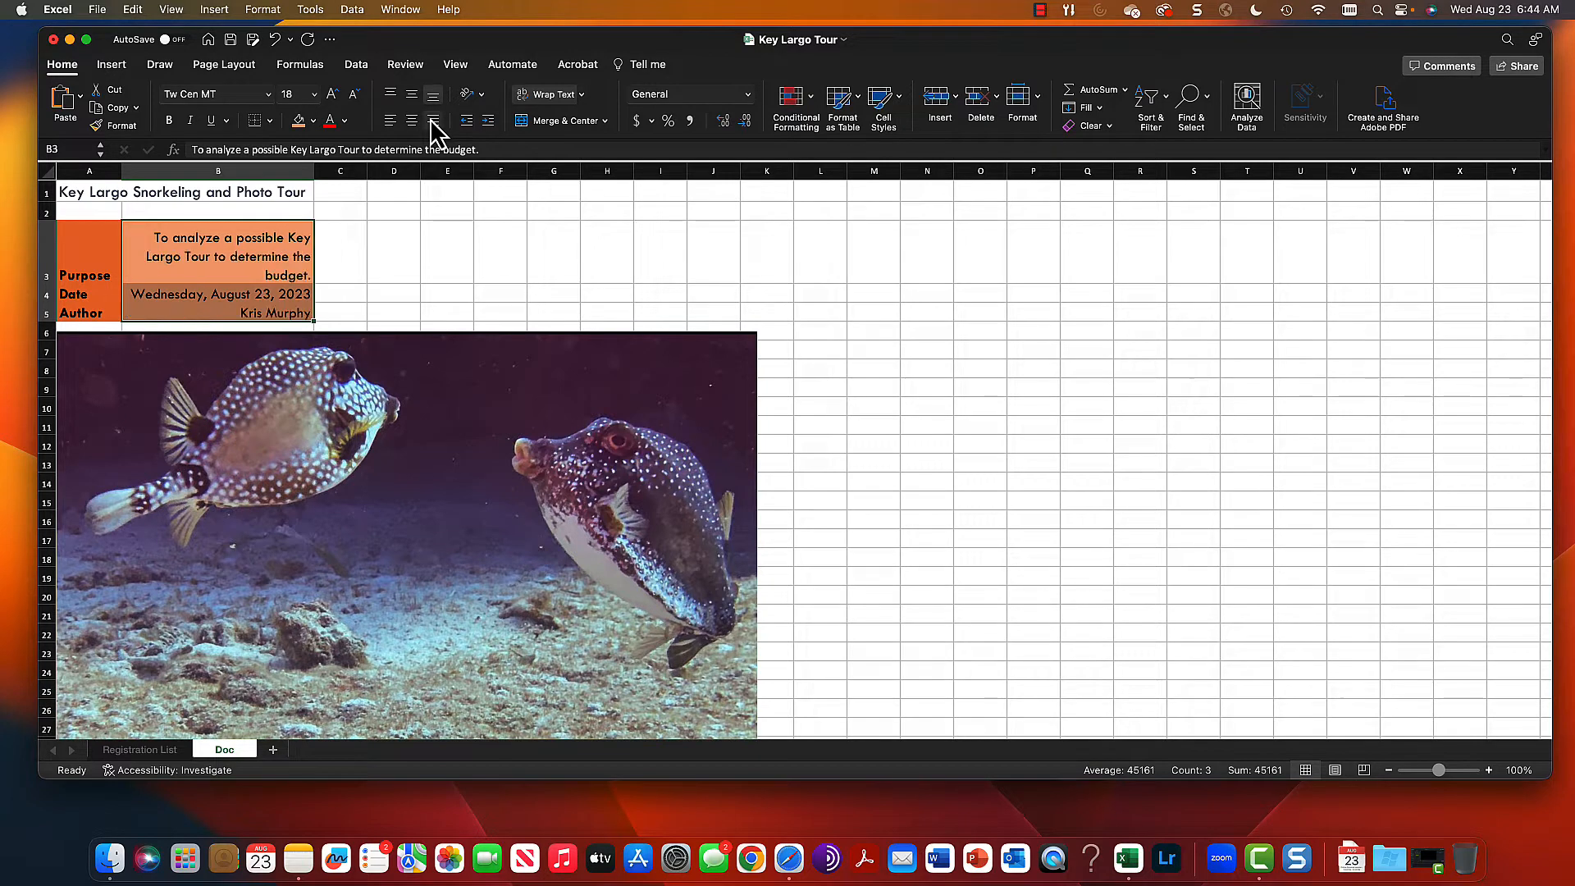
left_click(410, 263)
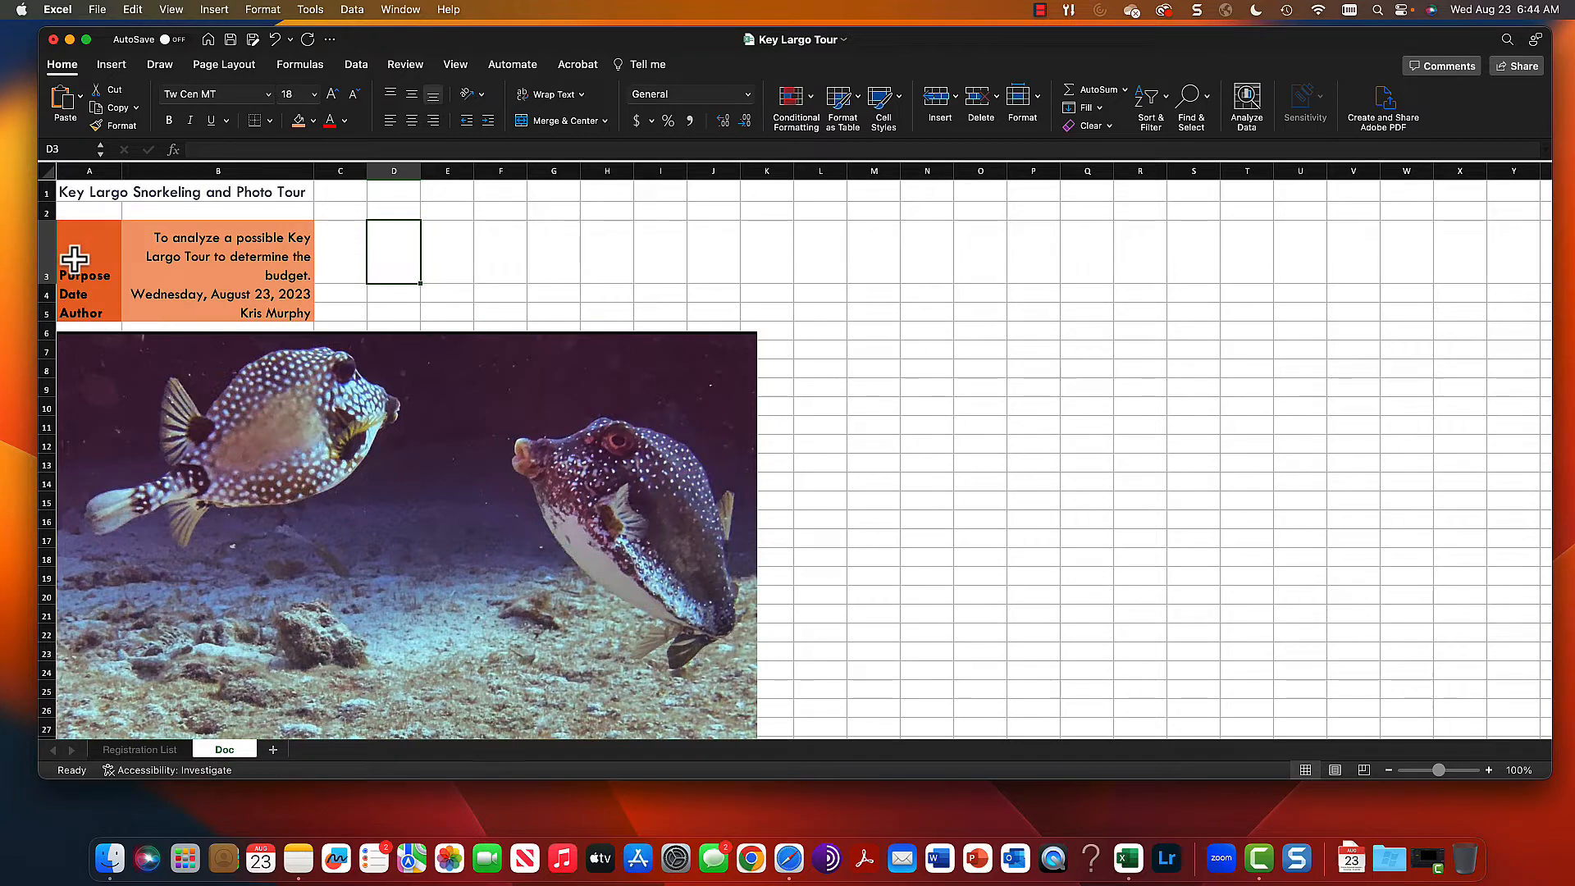
Step: Vertically center the Purpose label in cell A3 with Middle Align
mouse_move(68, 268)
left_mouse_down()
mouse_move(79, 313)
mouse_move(86, 277)
left_mouse_up()
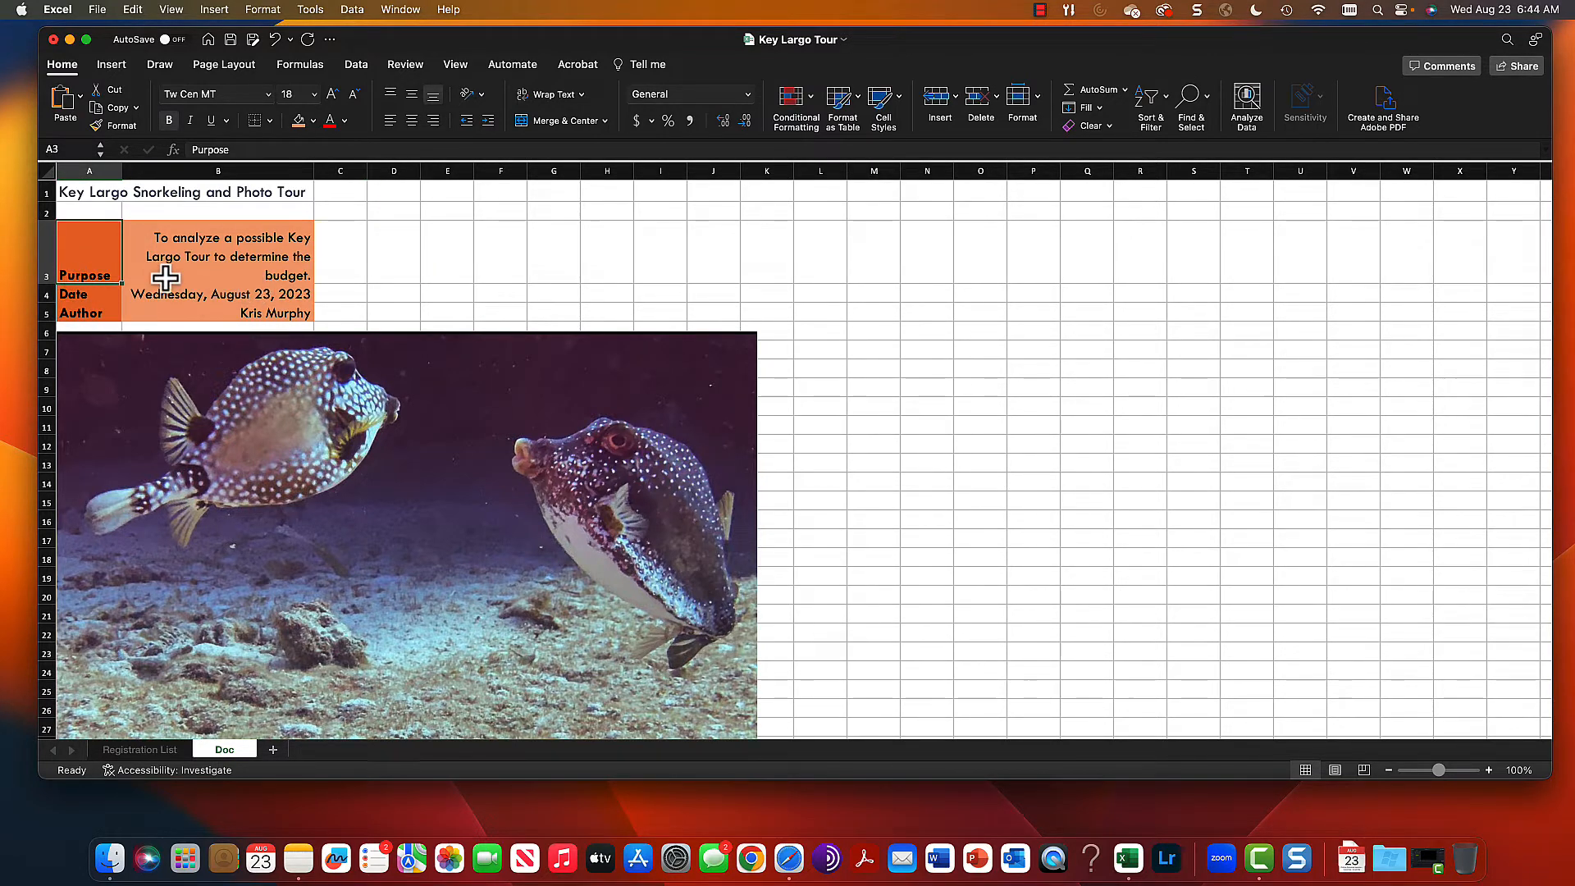
left_click(414, 96)
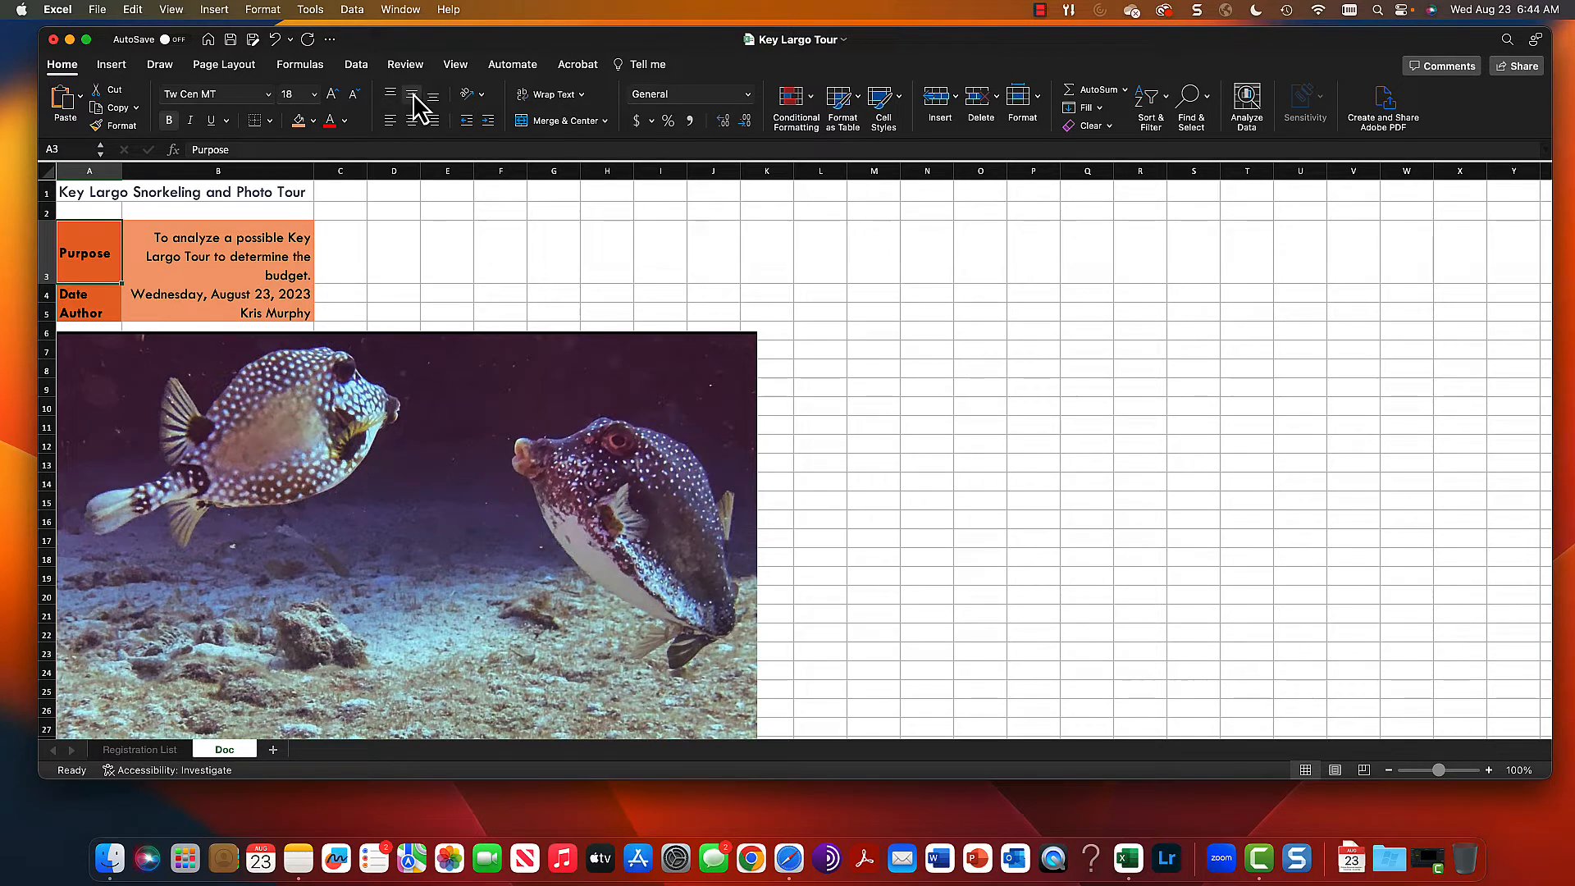
left_click(447, 264)
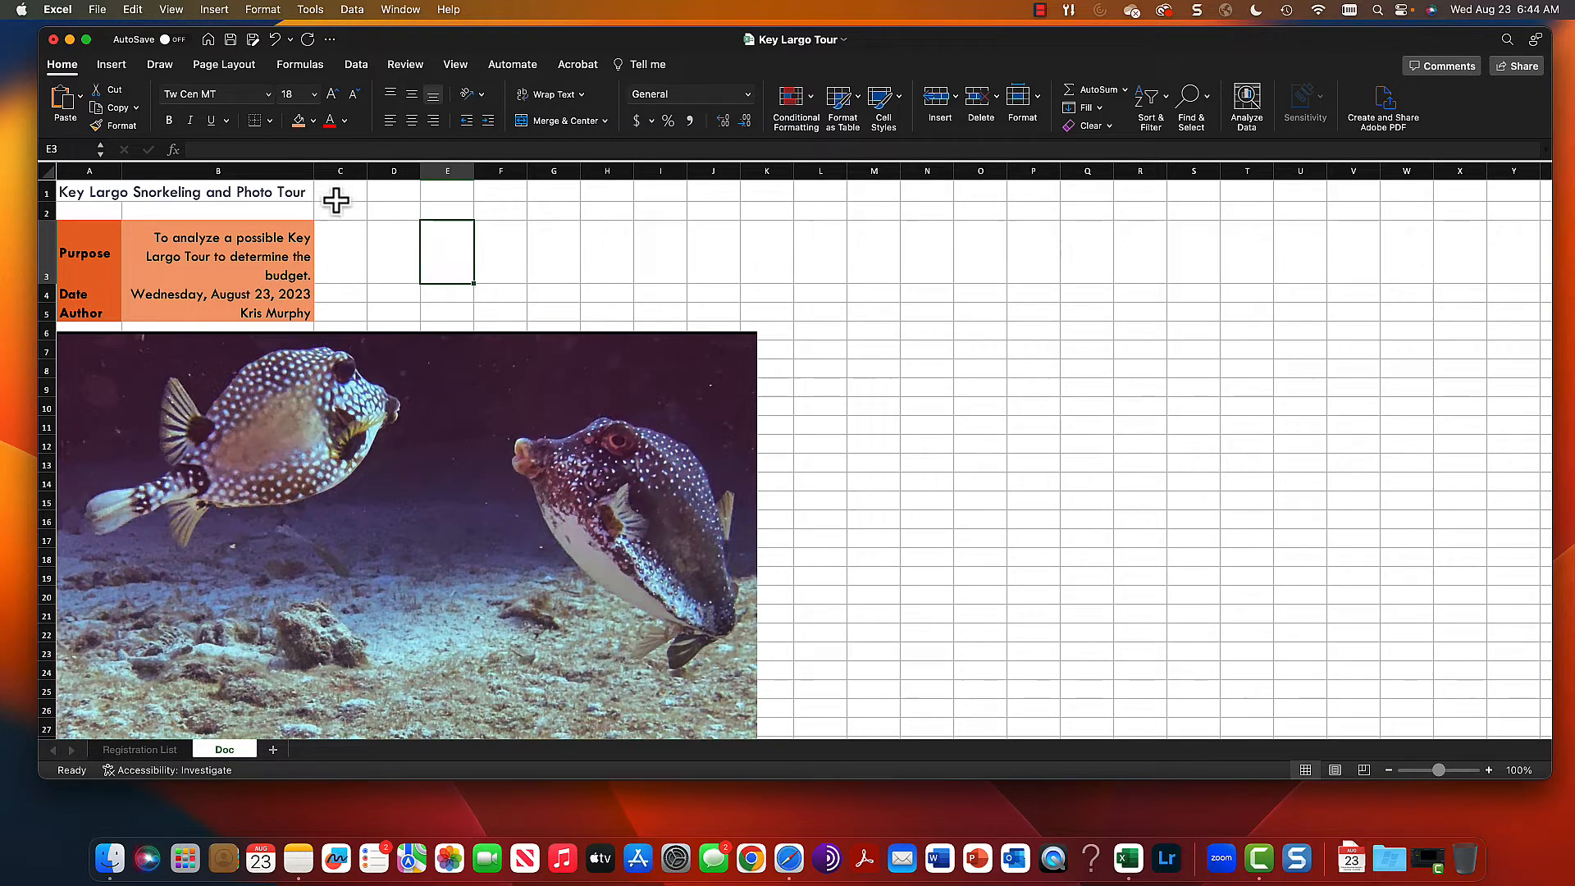
Step: Widen column B slightly so the tour title fits within columns A and B
left_click_drag(315, 171, 326, 171)
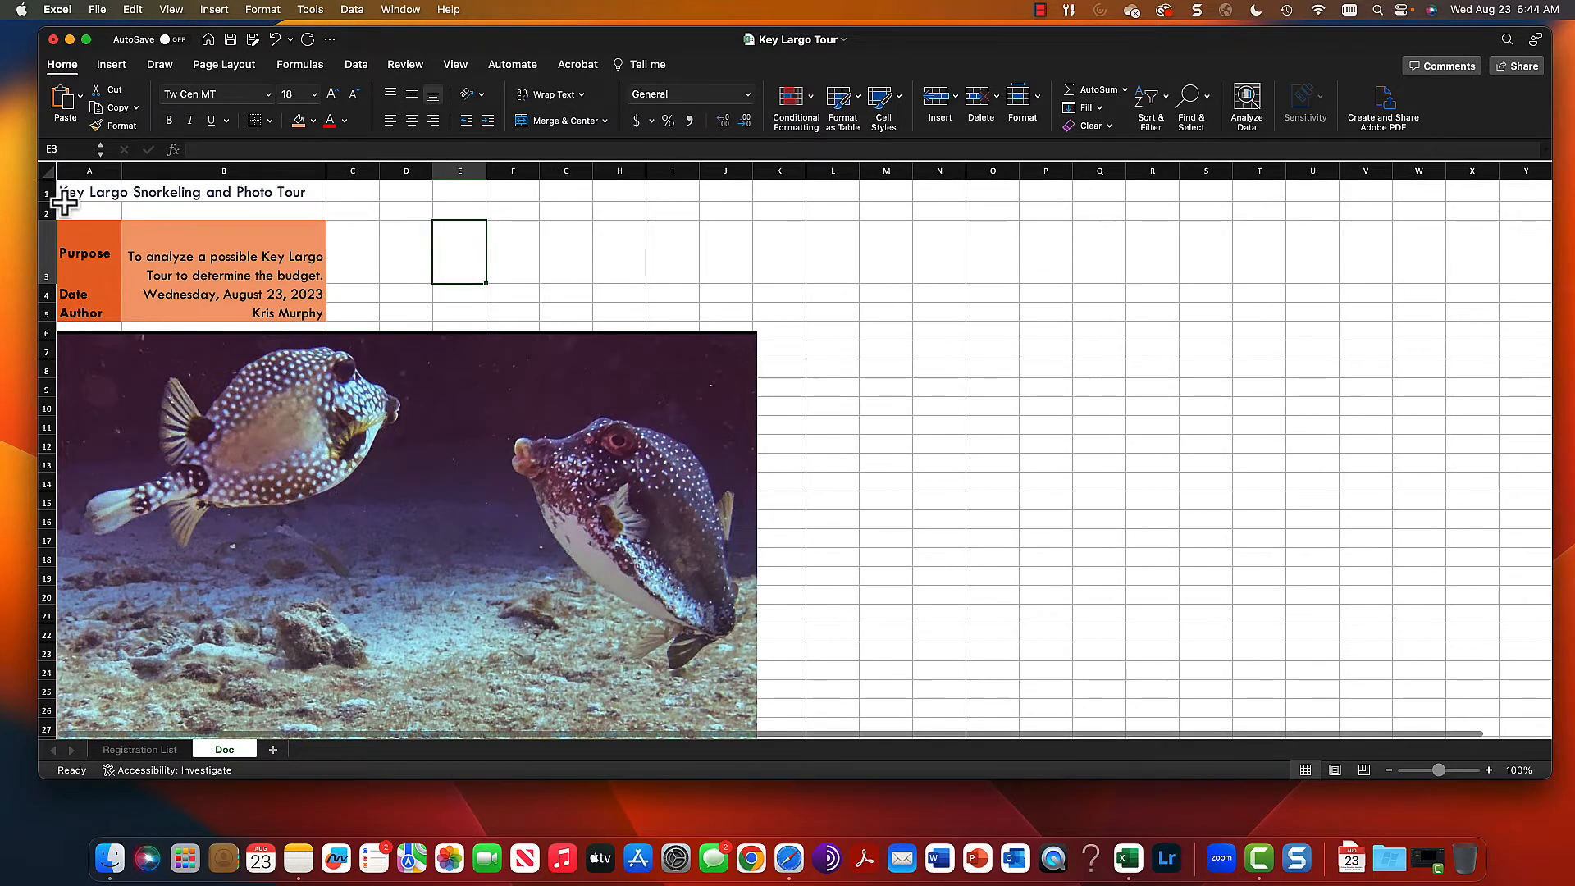
left_click_drag(77, 191, 185, 192)
left_click(387, 233)
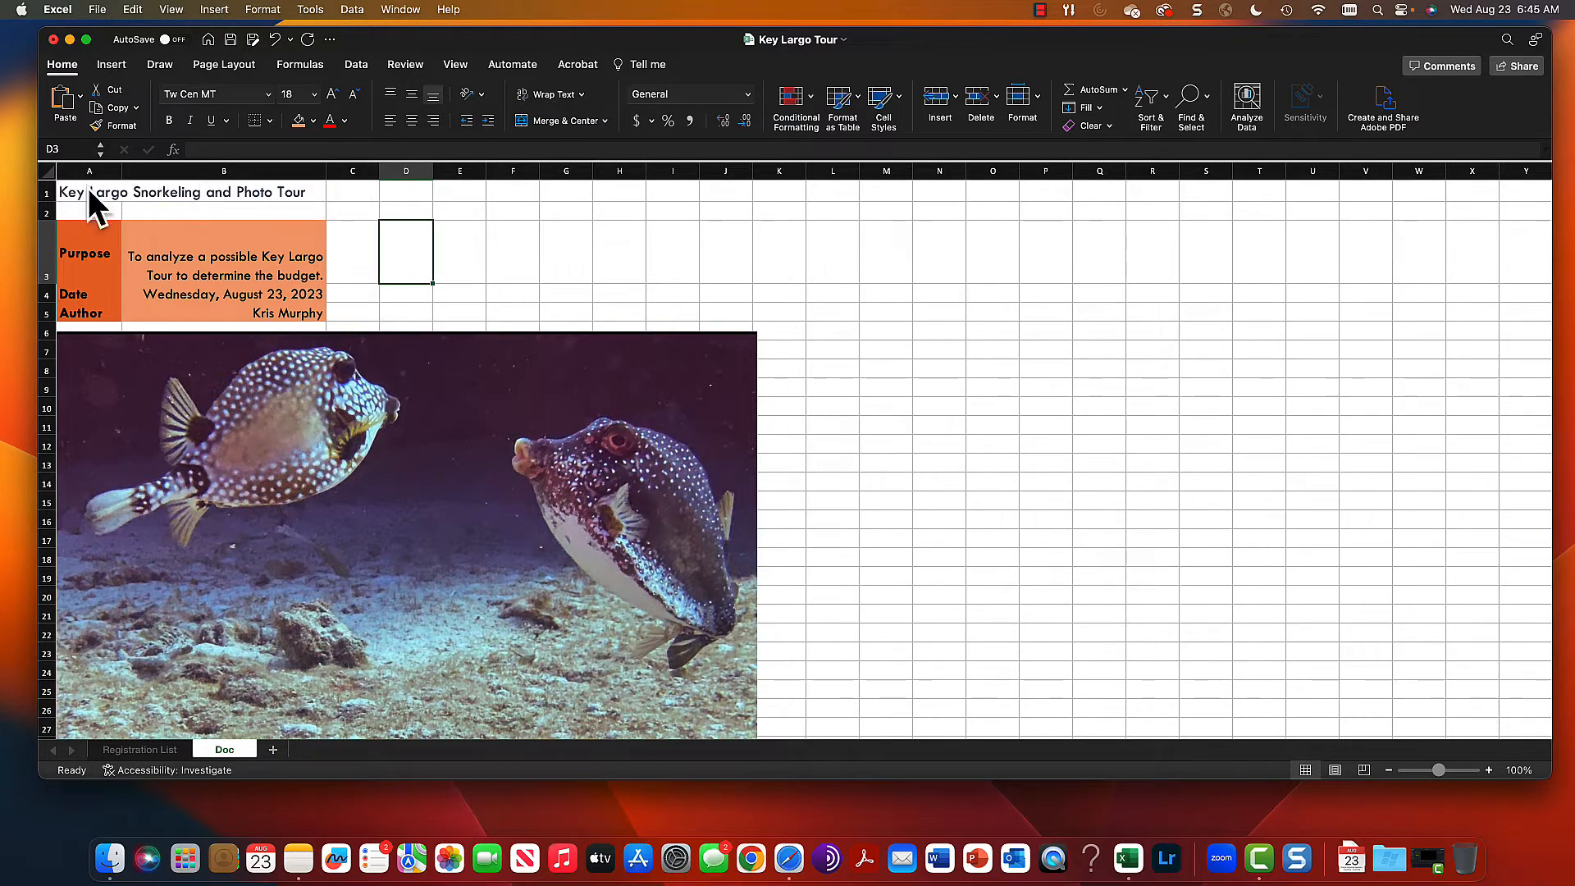
Step: Merge the title cells A1:B1 and left-align the title in the merged cell
left_click_drag(88, 189, 164, 192)
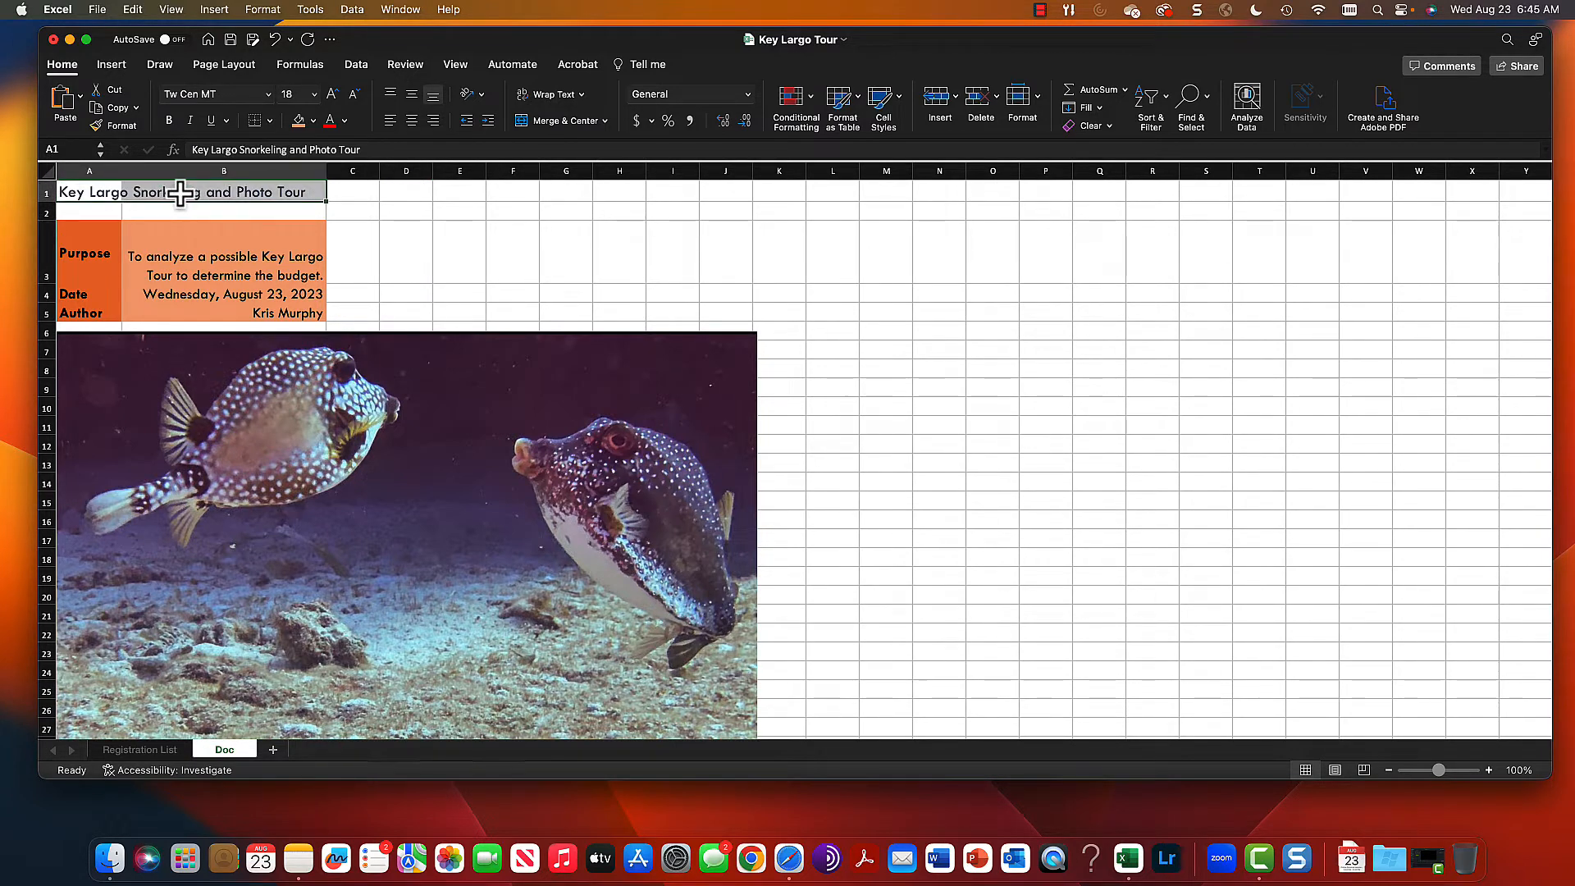
left_click(540, 125)
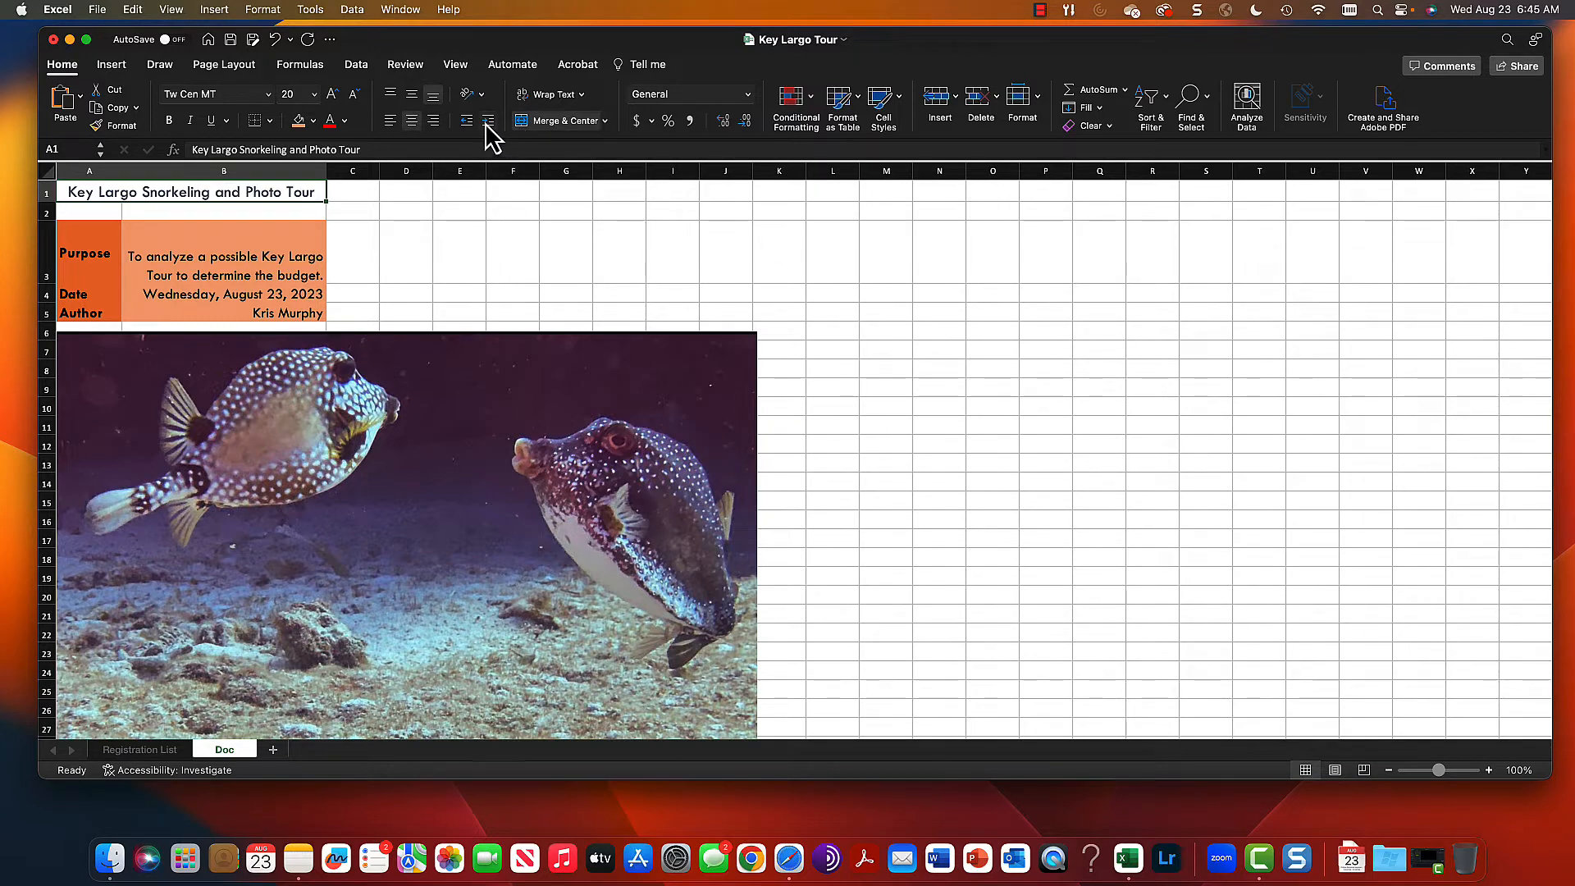
left_click(390, 122)
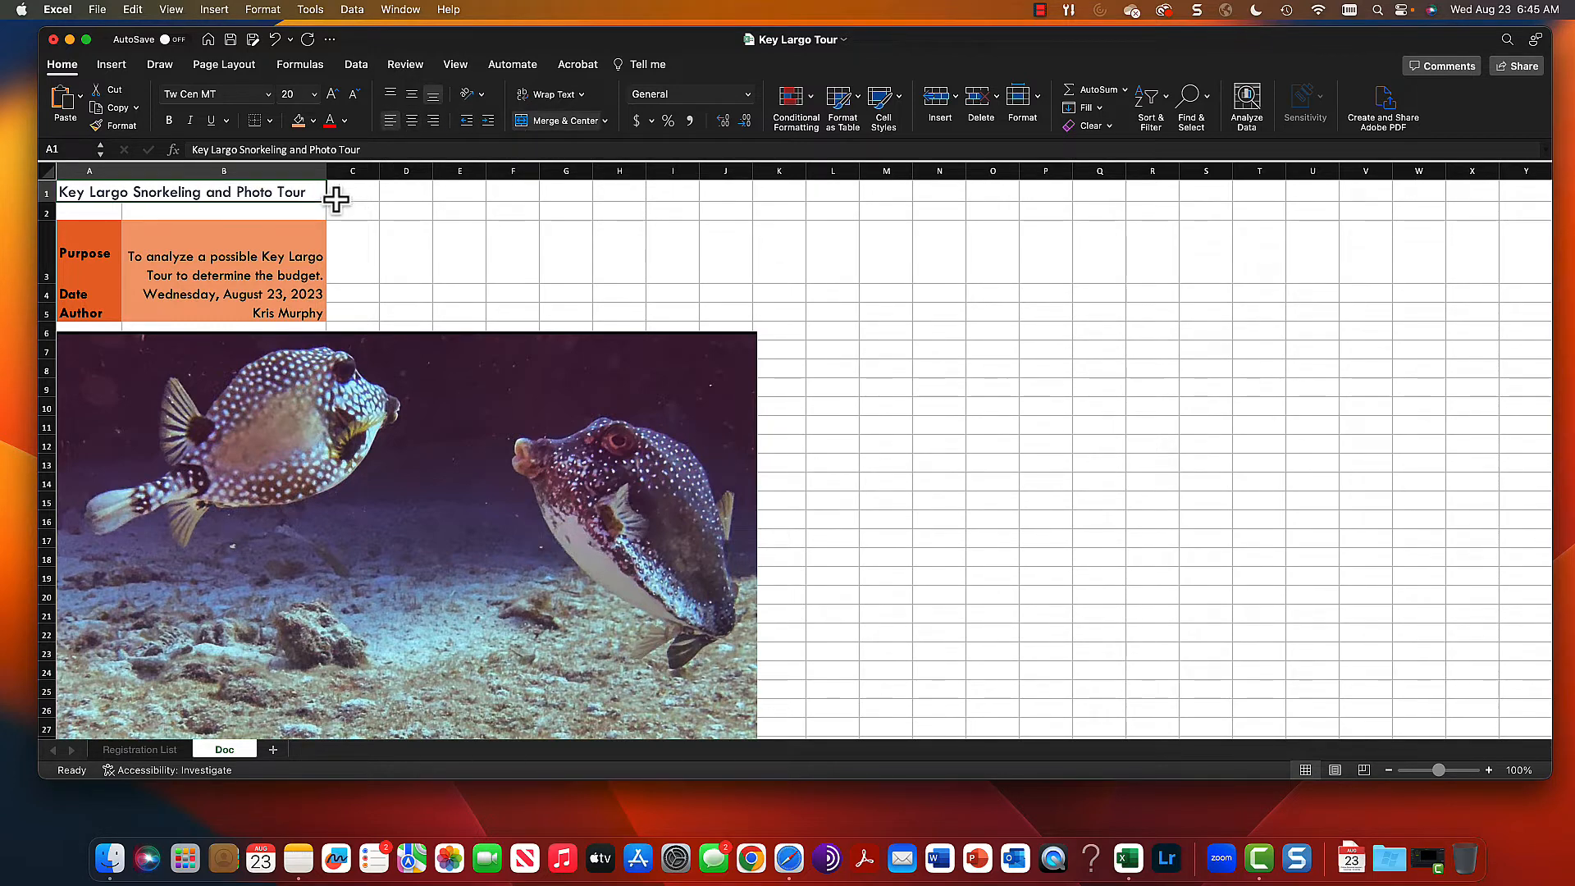
left_click(426, 200)
left_click(98, 200)
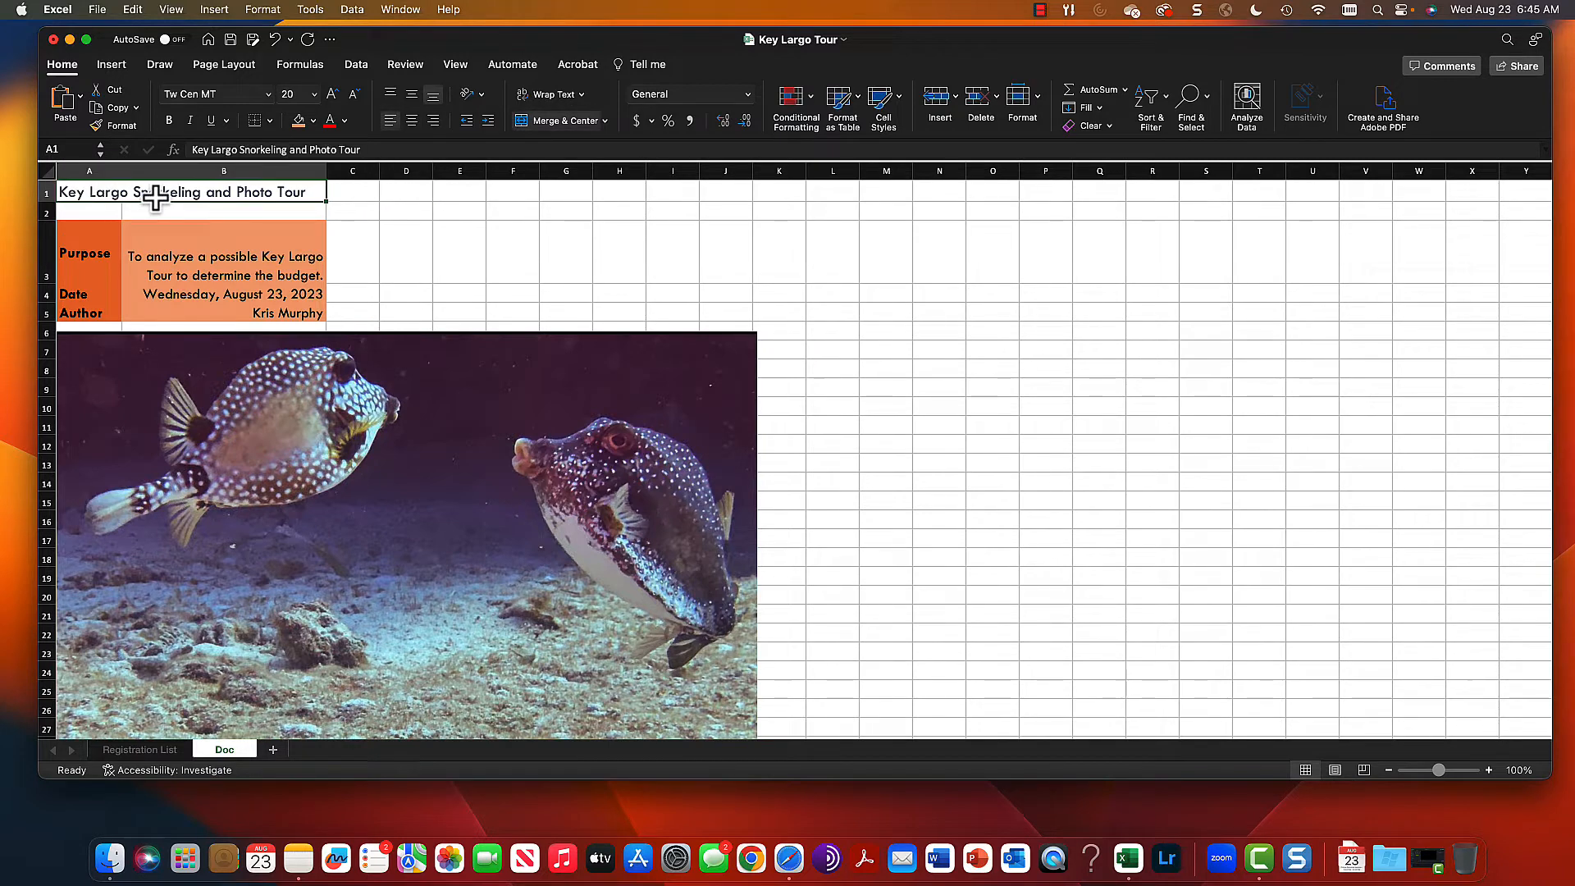
left_click(438, 240)
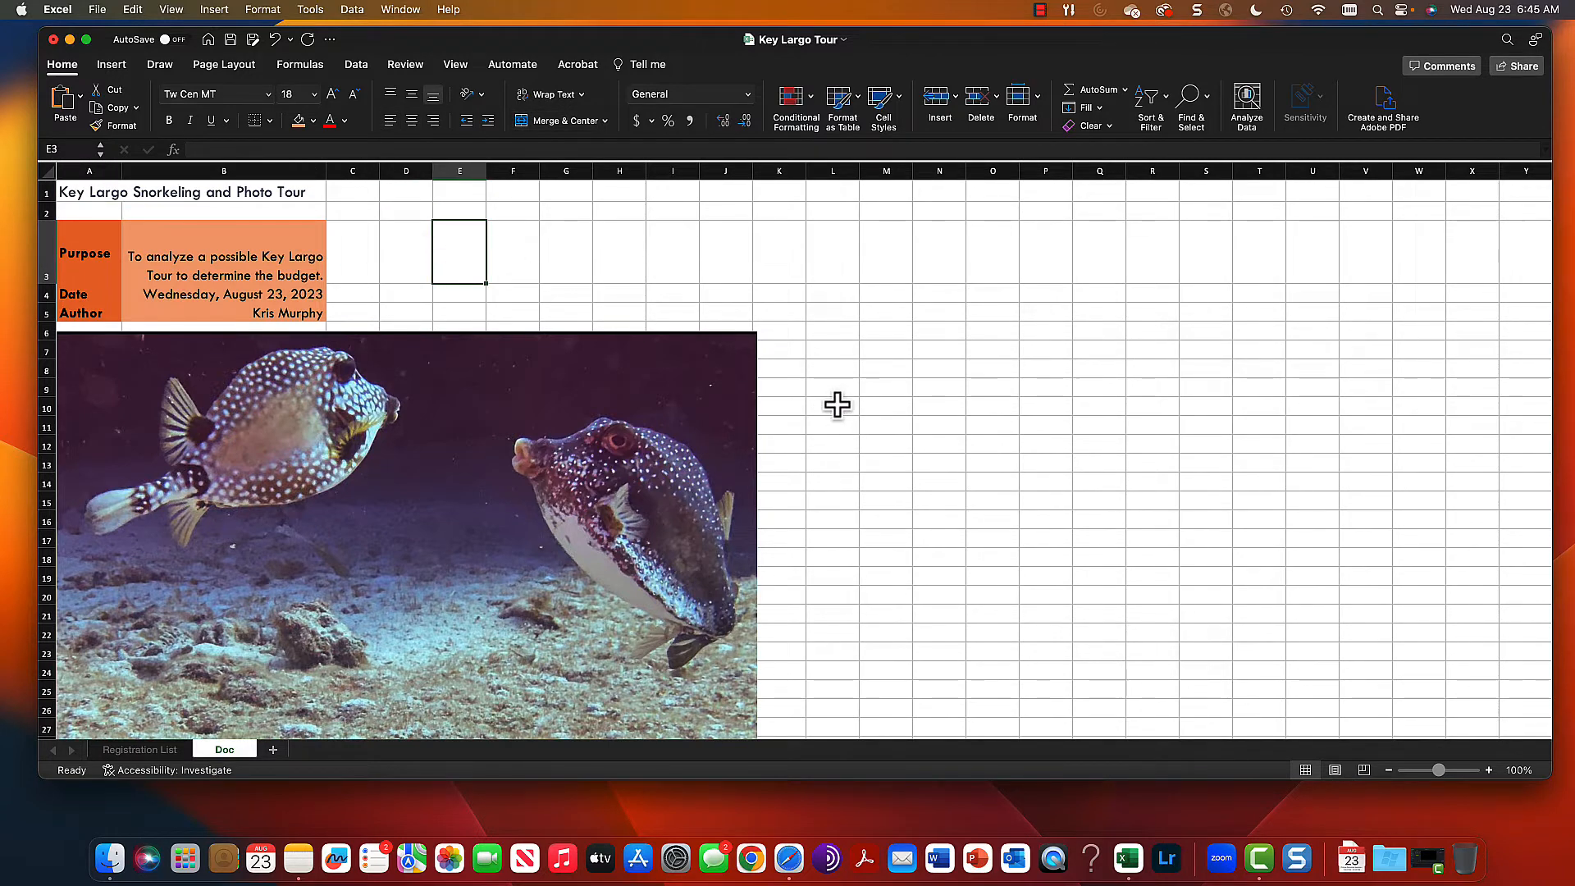
Step: Rename the Doc sheet as Document
right_click(234, 756)
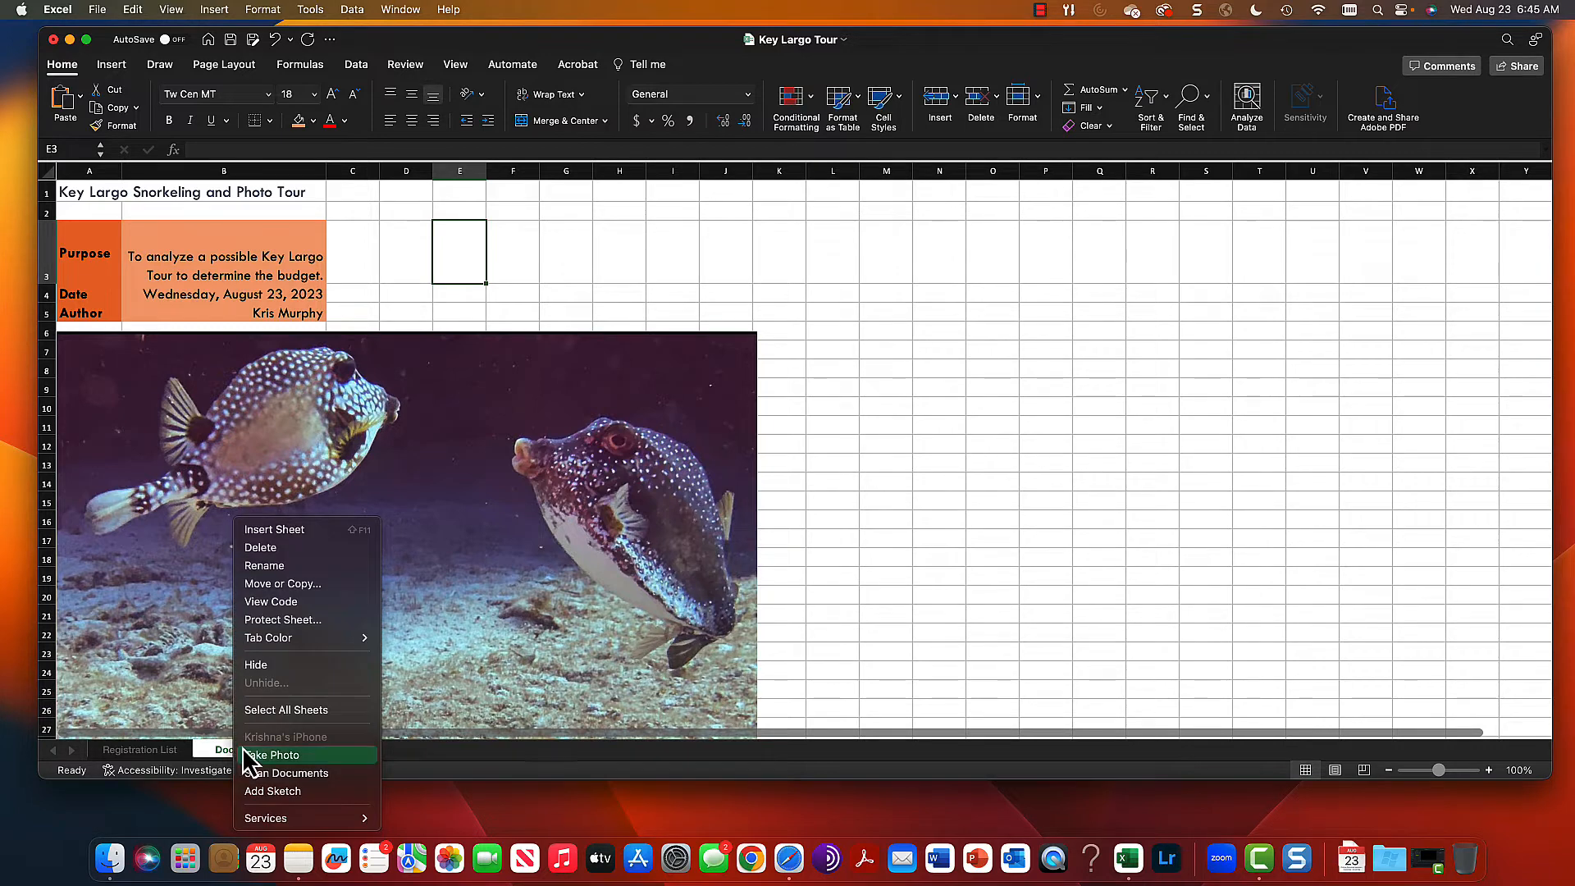
left_click(293, 571)
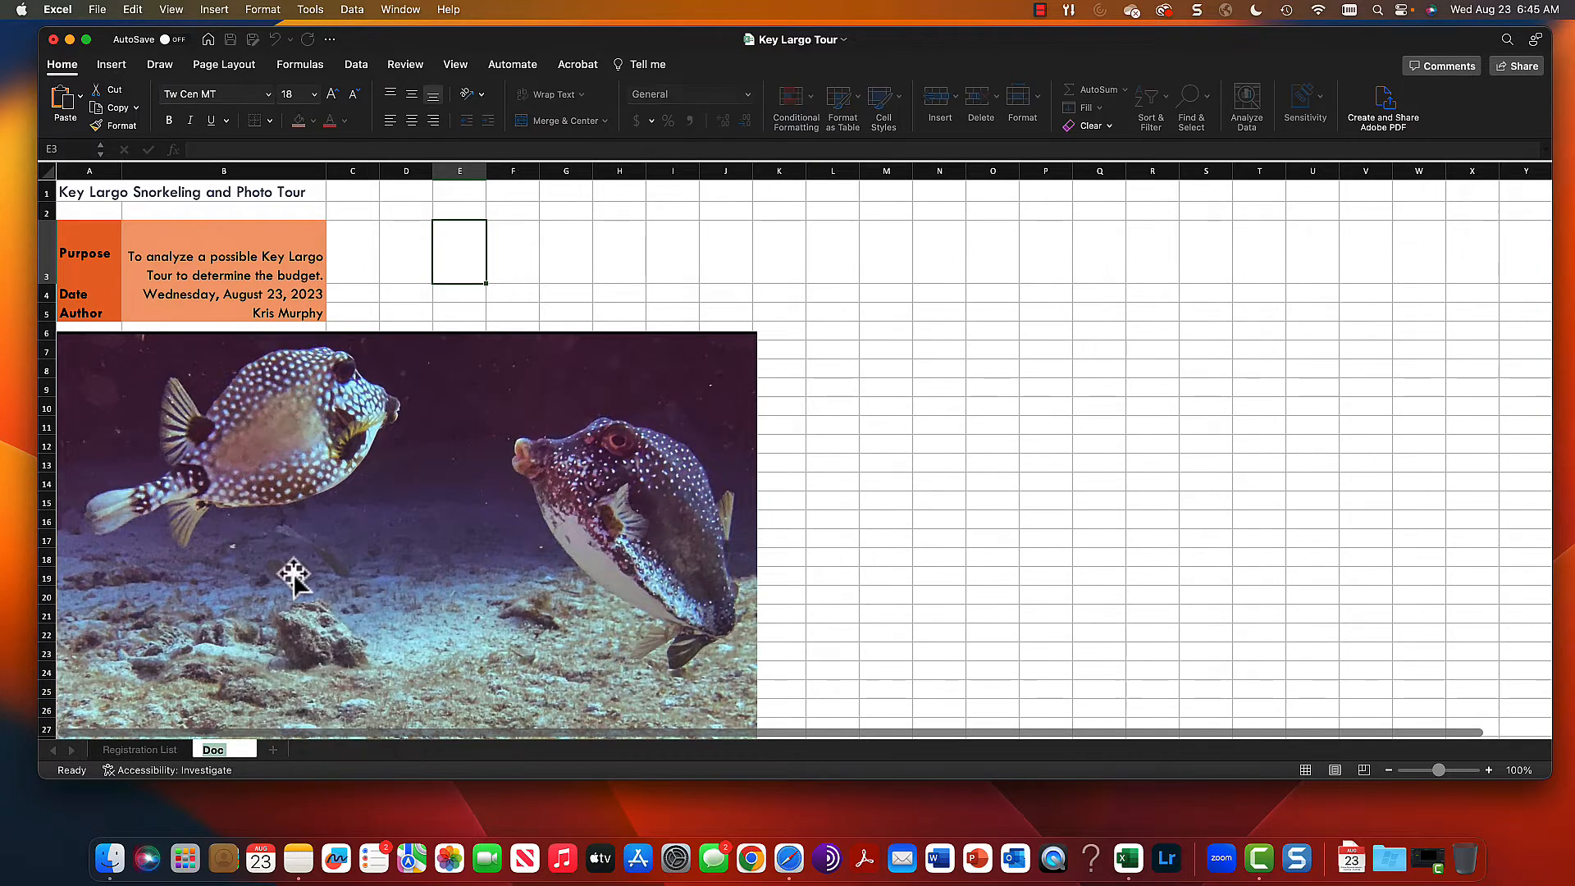
type("Document")
key("BackSpace")
key("BackSpace")
key("Return")
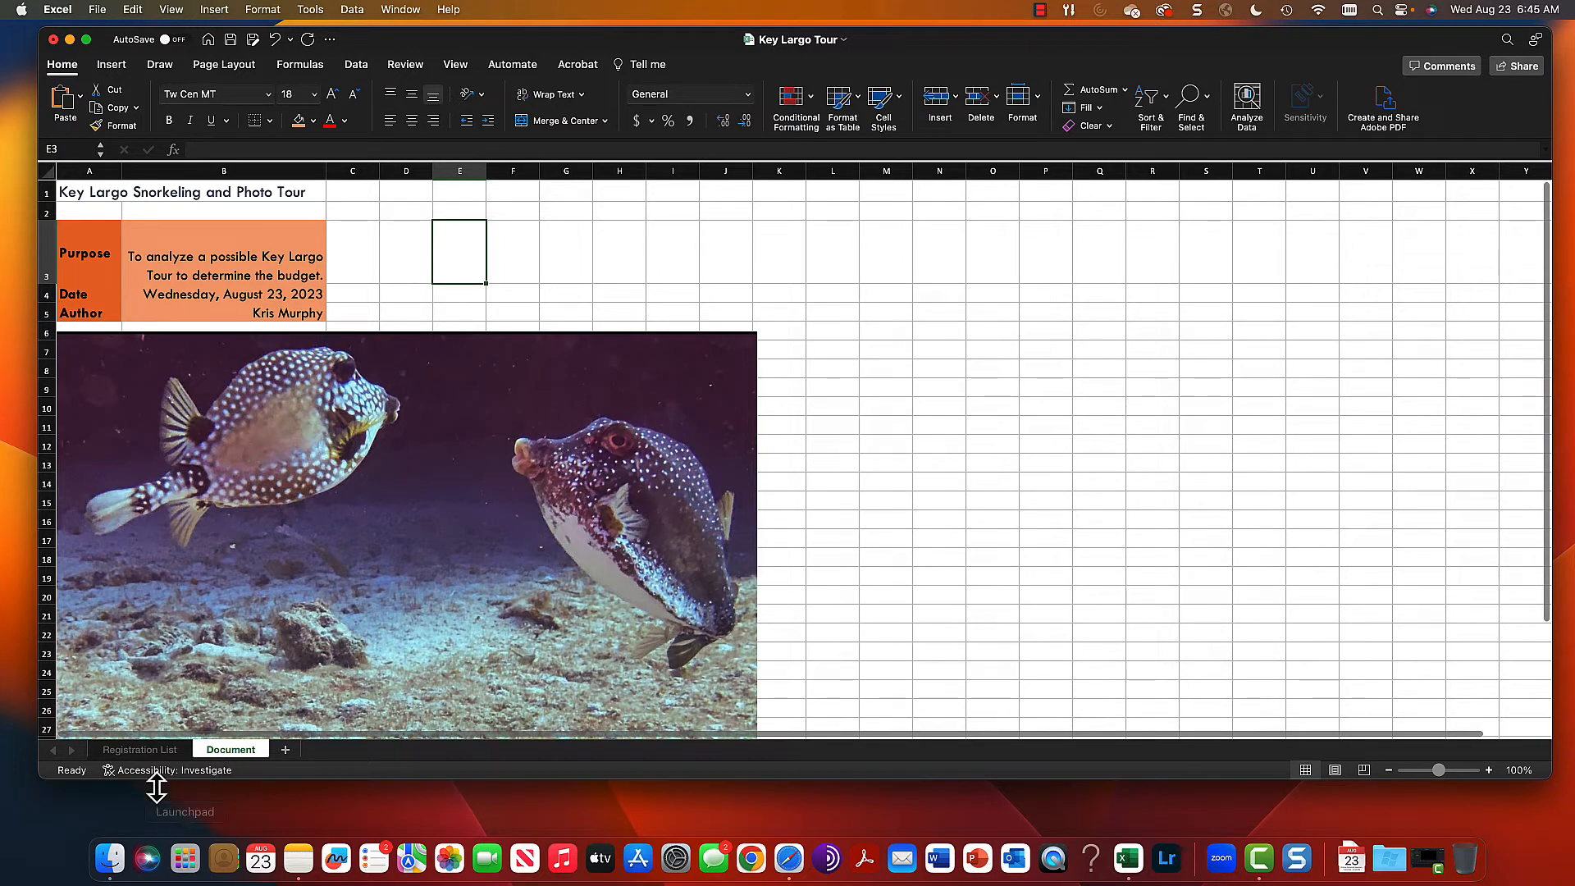
Step: Rename the Registration List sheet as Participant List
left_click(155, 750)
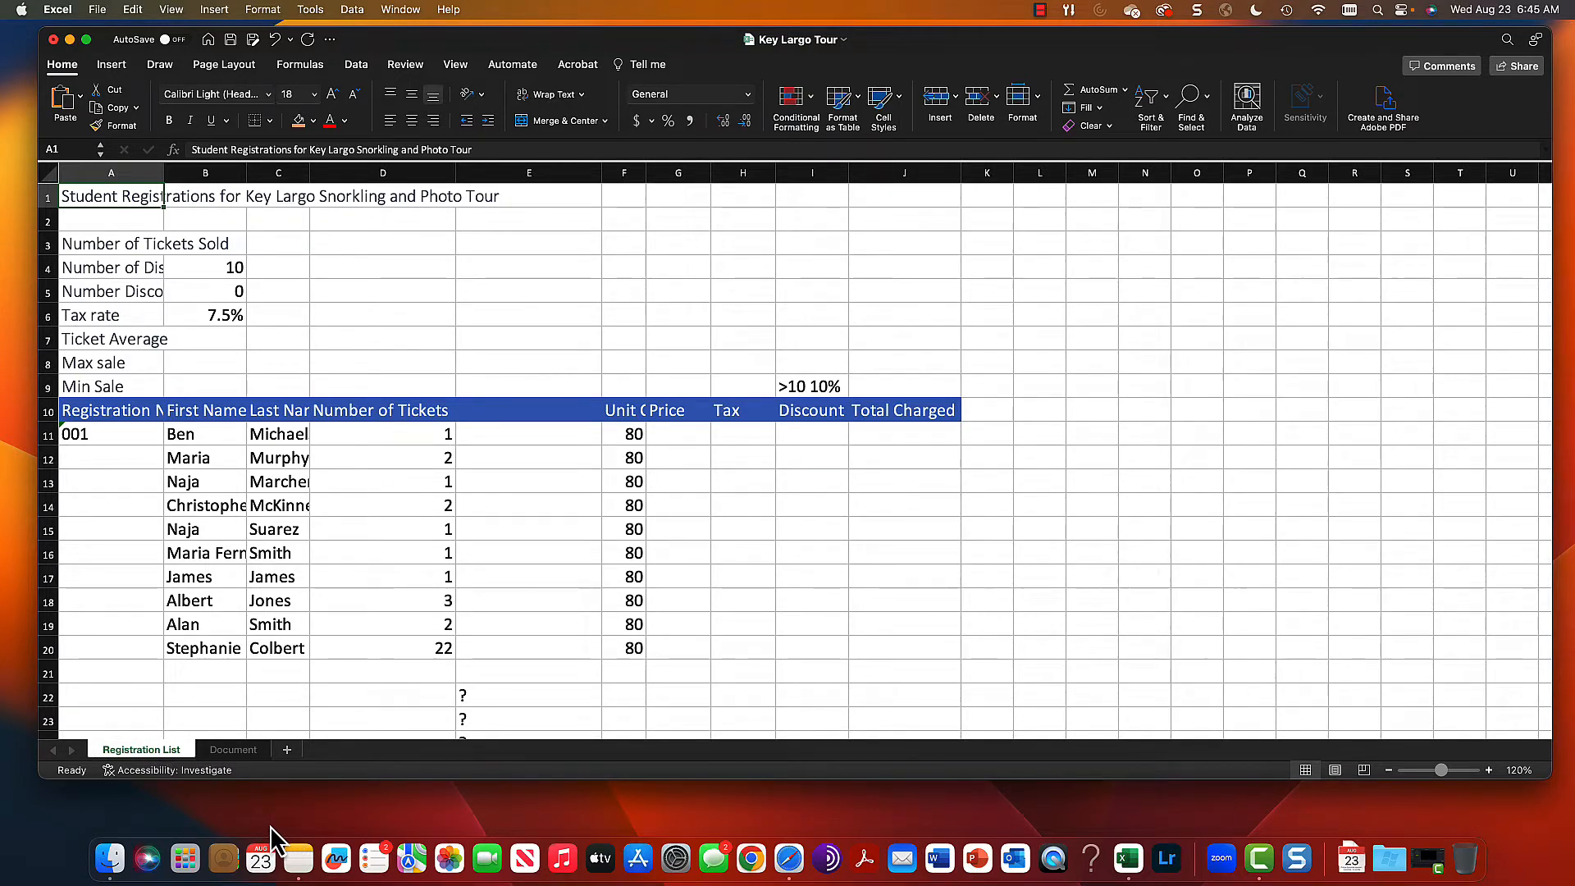
double_click(152, 750)
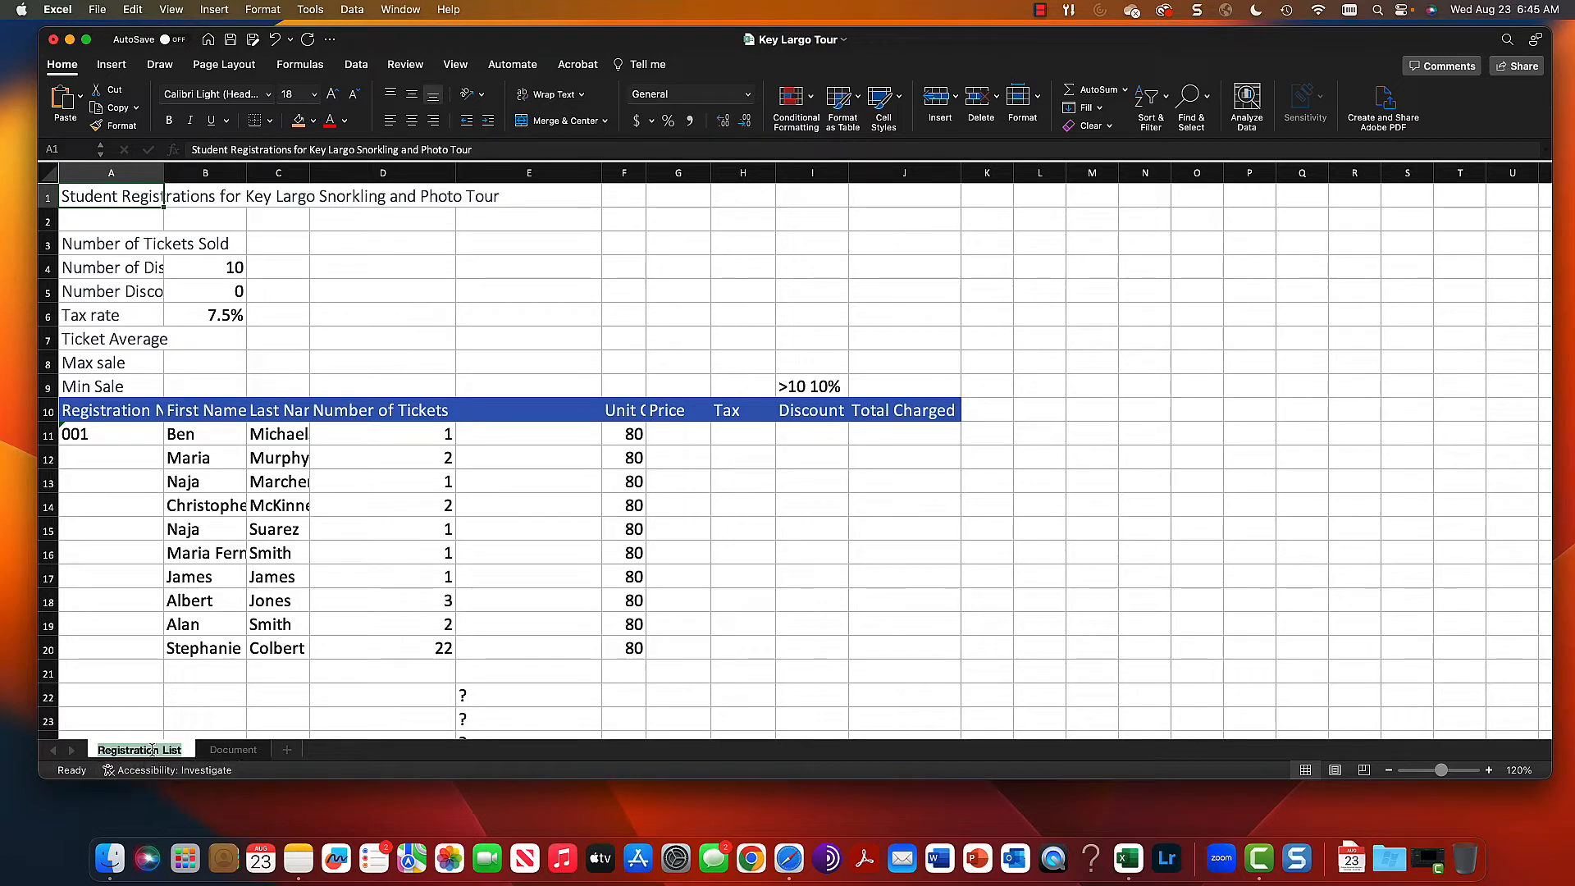
left_click(184, 718)
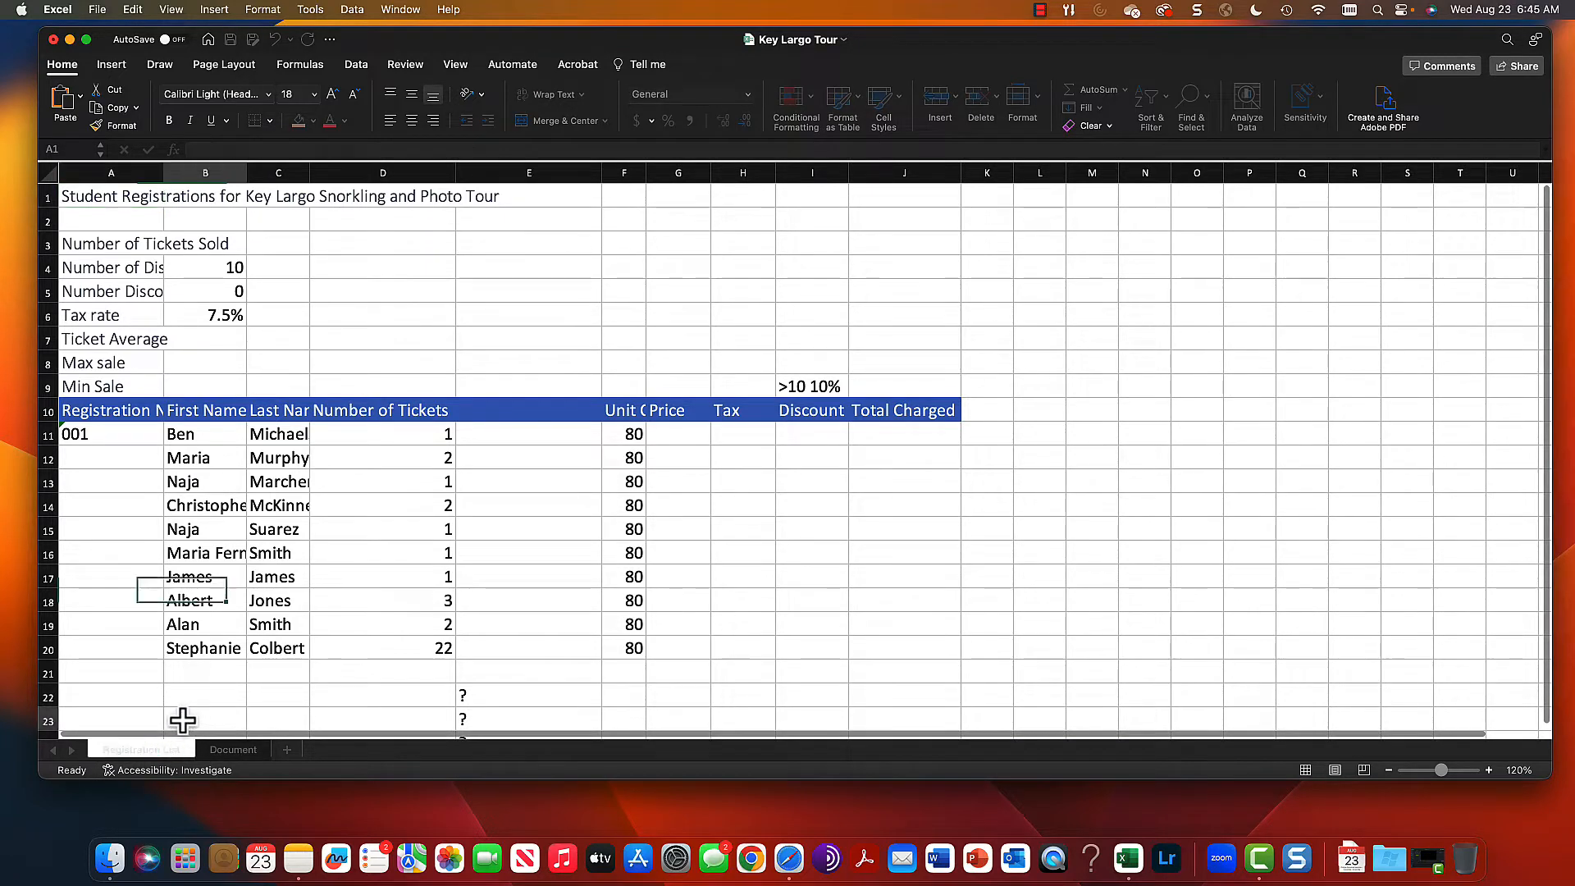
right_click(159, 750)
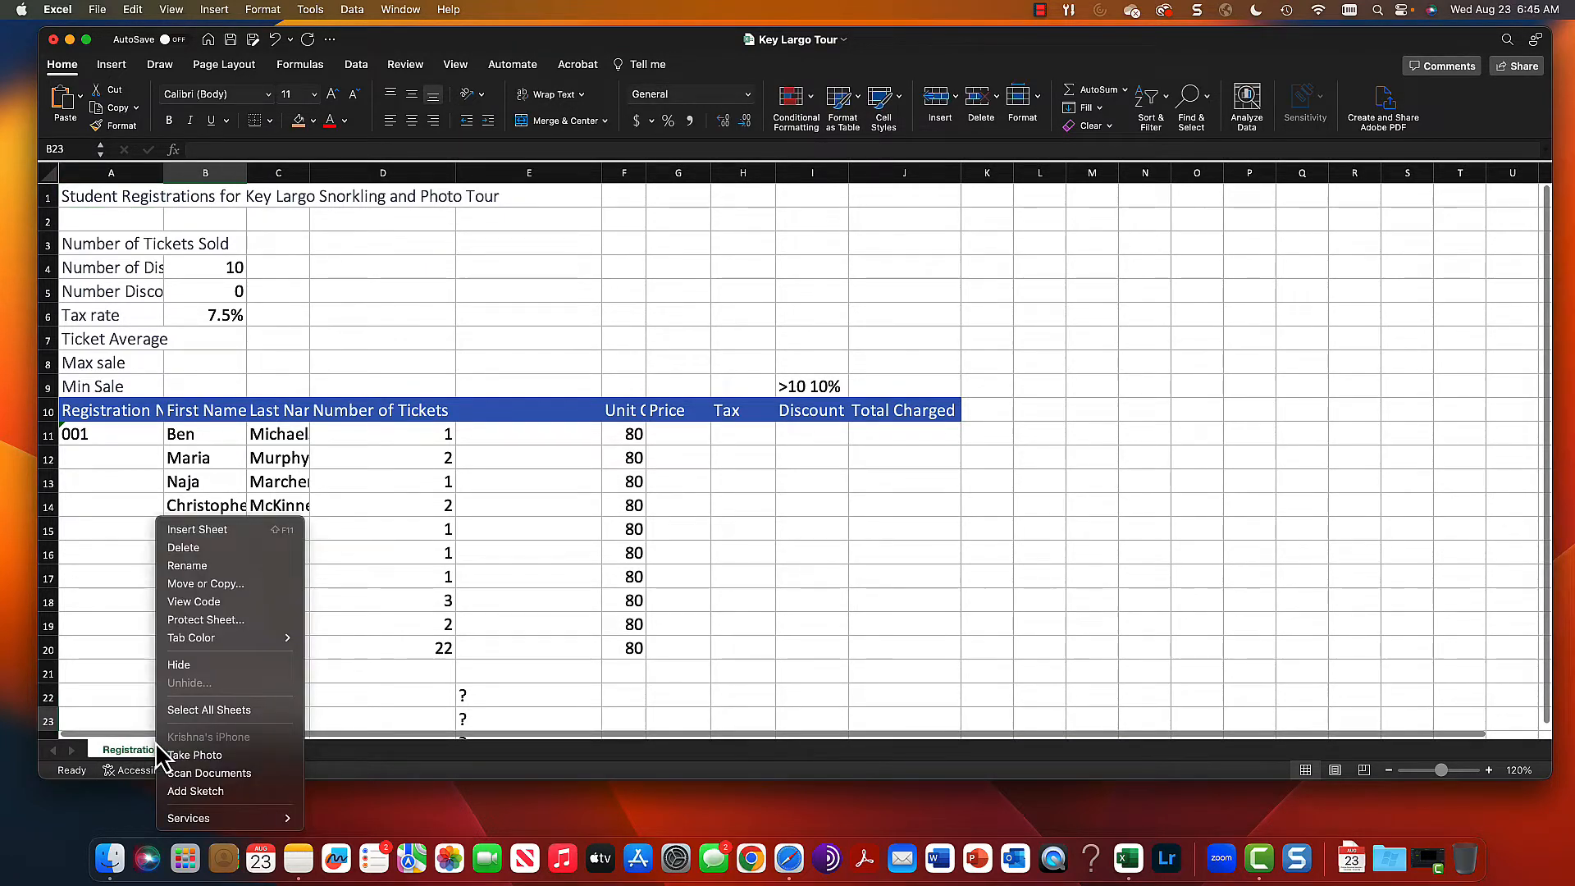
left_click(205, 565)
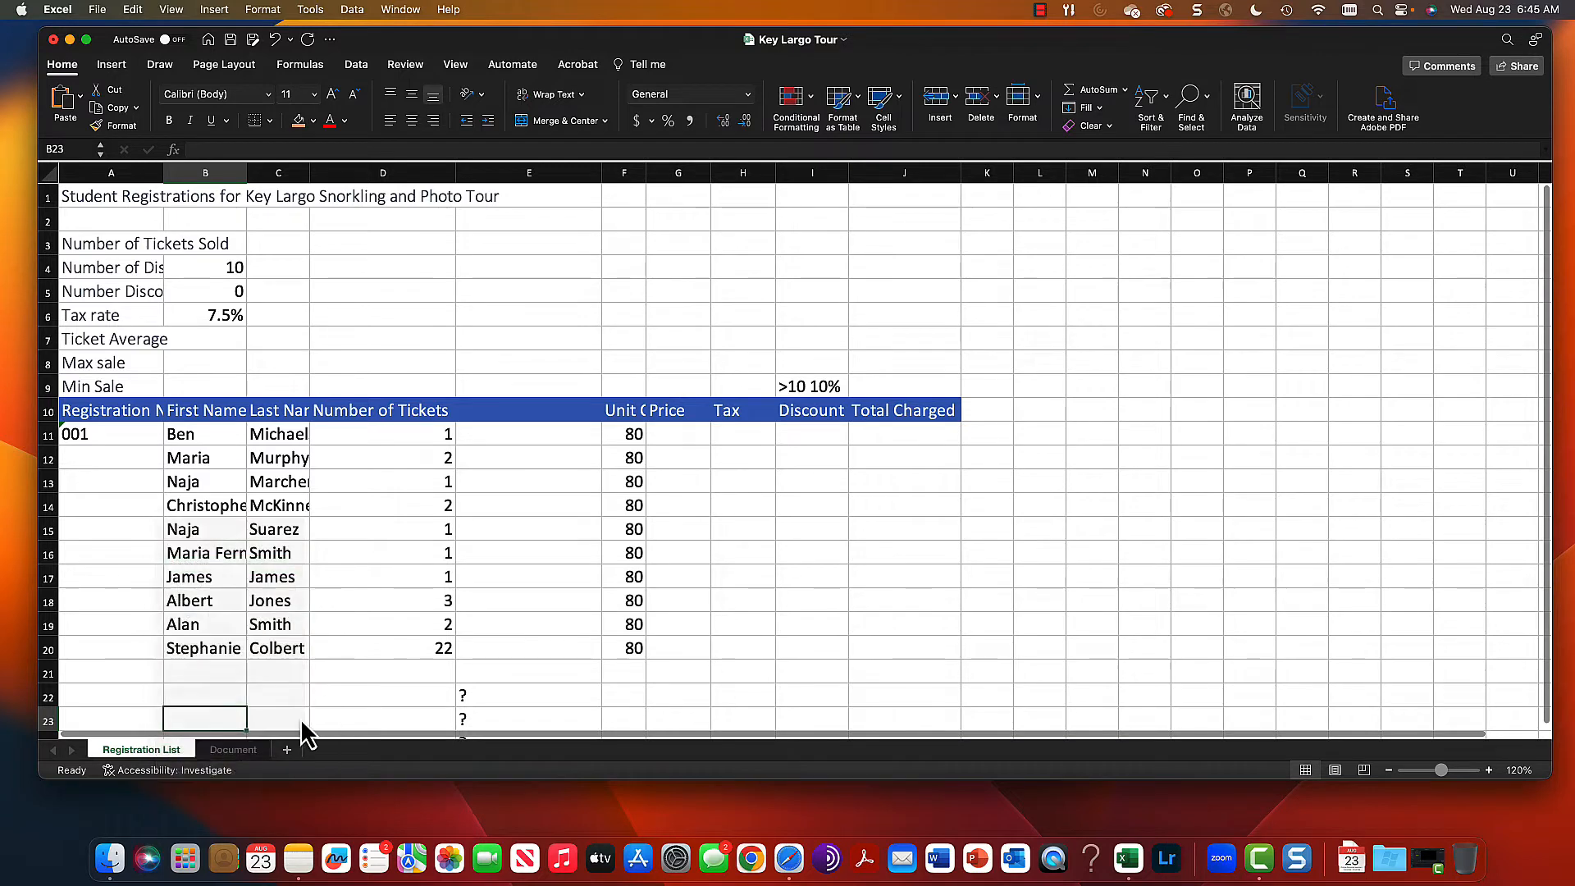
left_click(160, 753)
key("BackSpace")
key("BackSpace")
key("BackSpace")
key("BackSpace")
key("BackSpace")
key("BackSpace")
key("BackSpace")
key("BackSpace")
key("BackSpace")
key("BackSpace")
key("BackSpace")
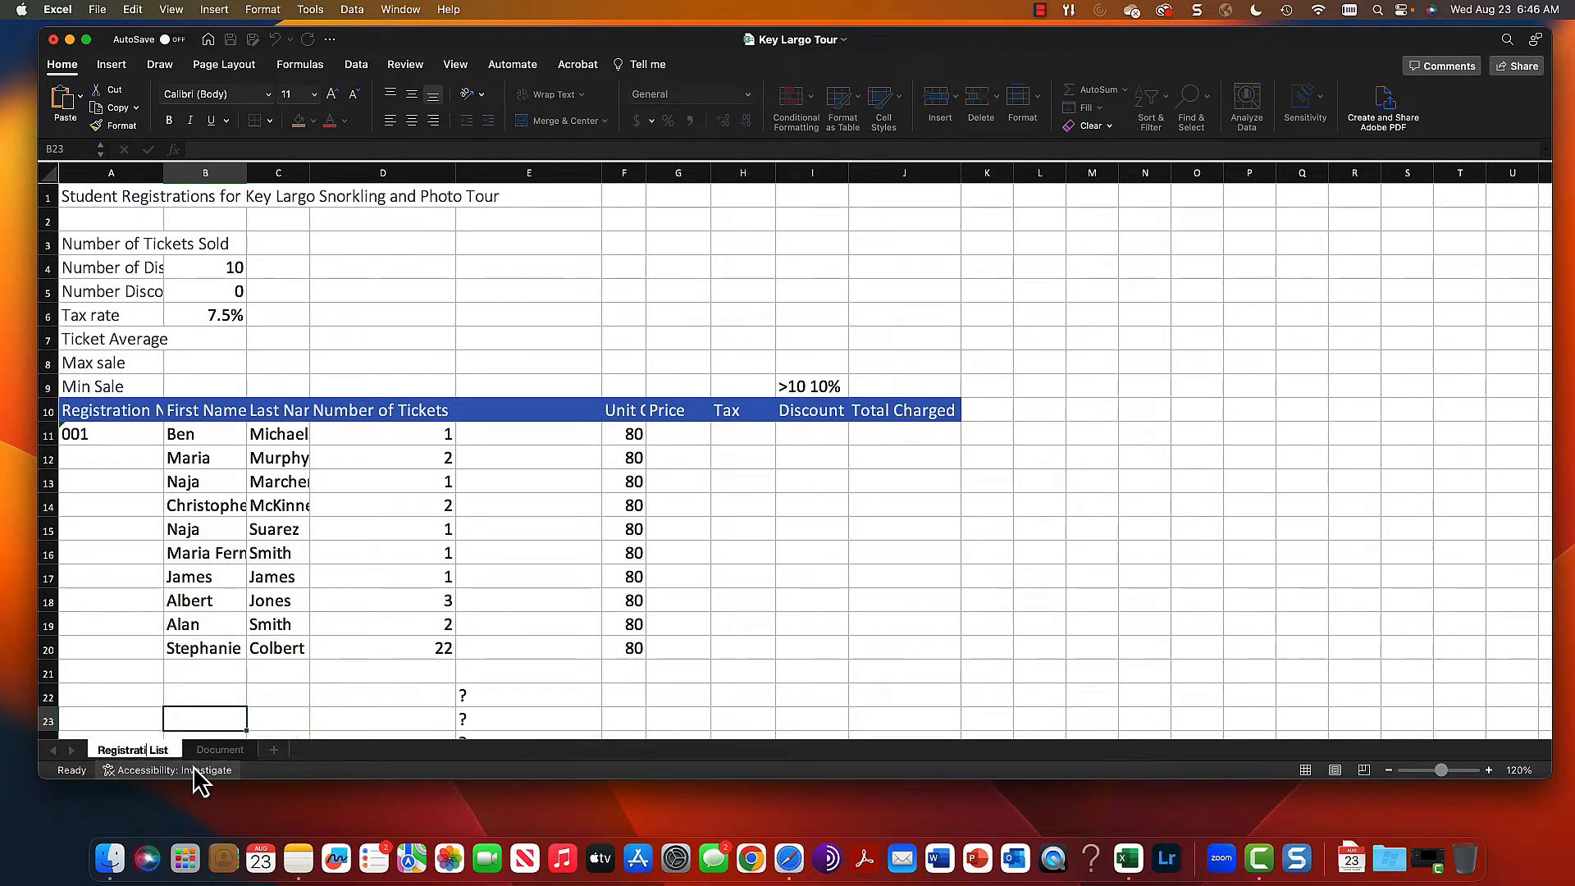
key("BackSpace")
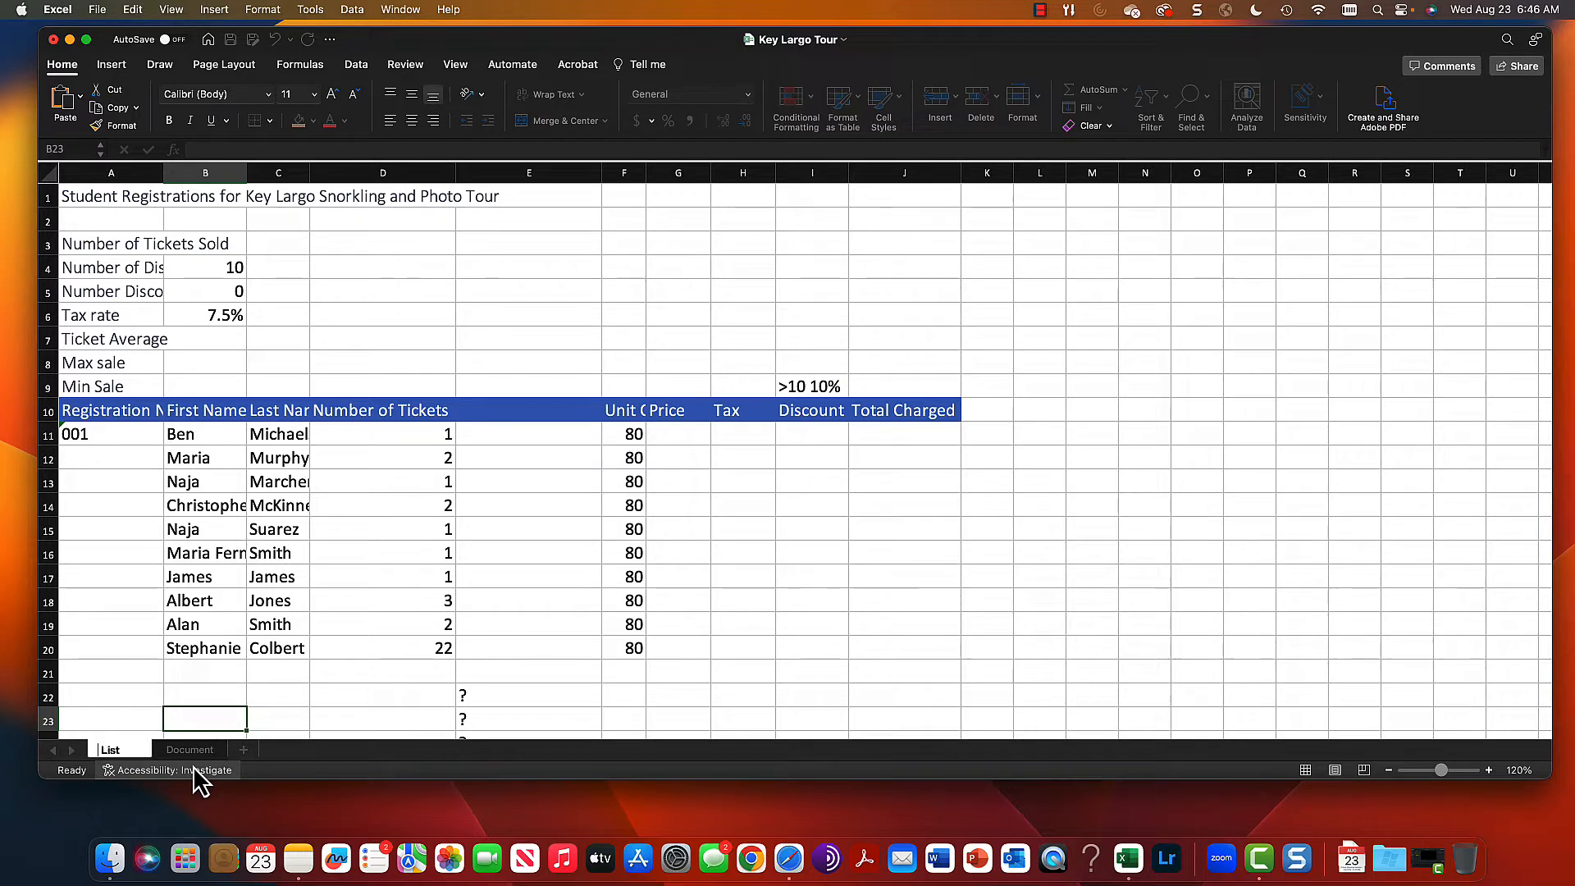
type("Participa")
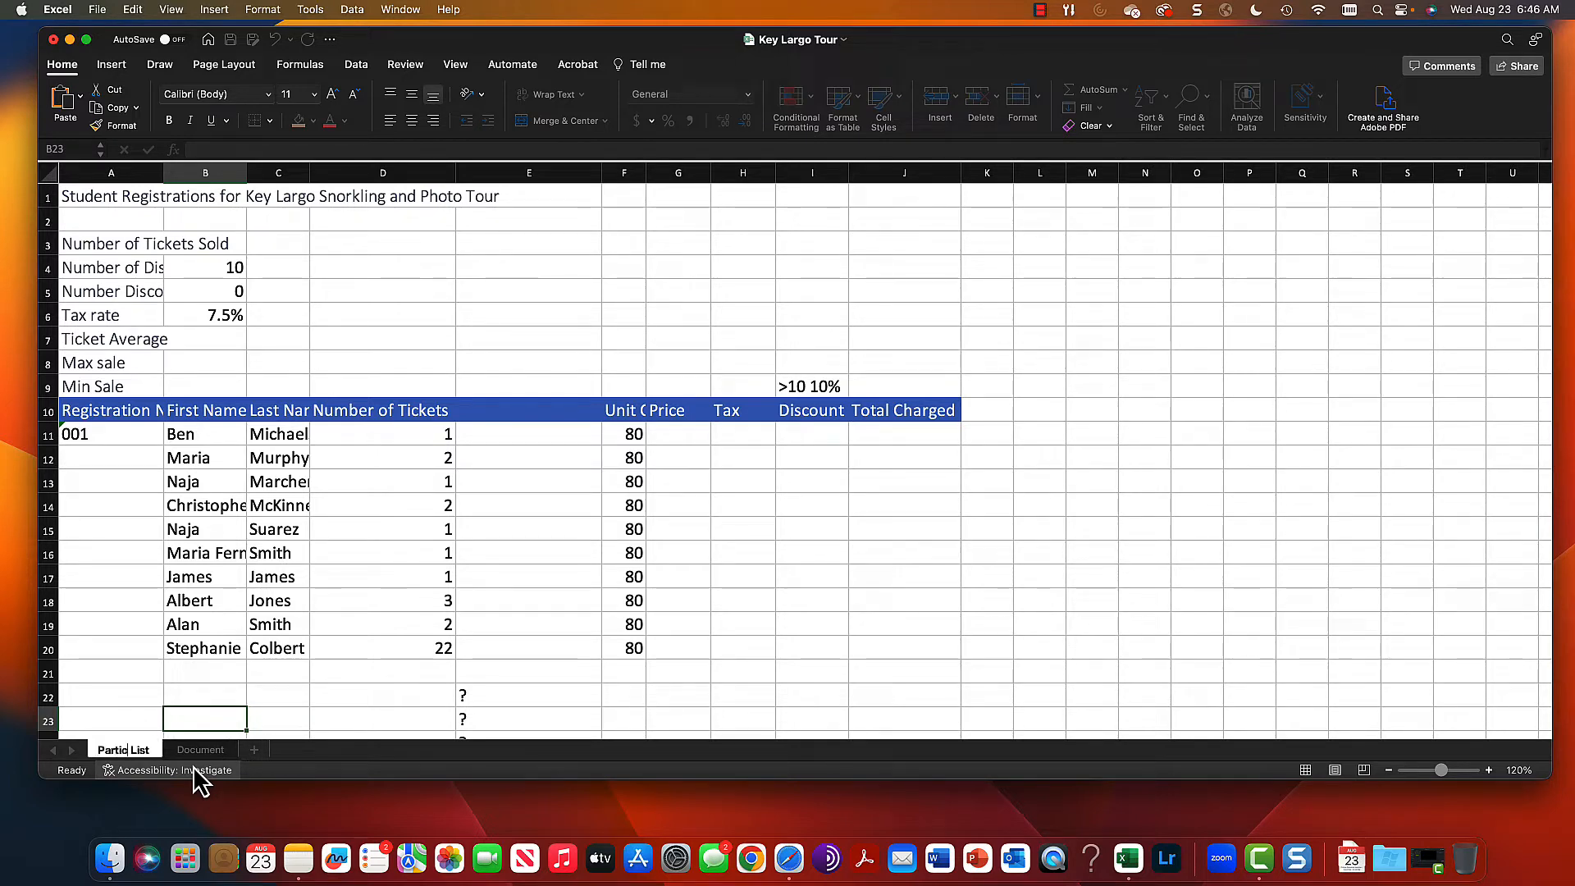
type("nt")
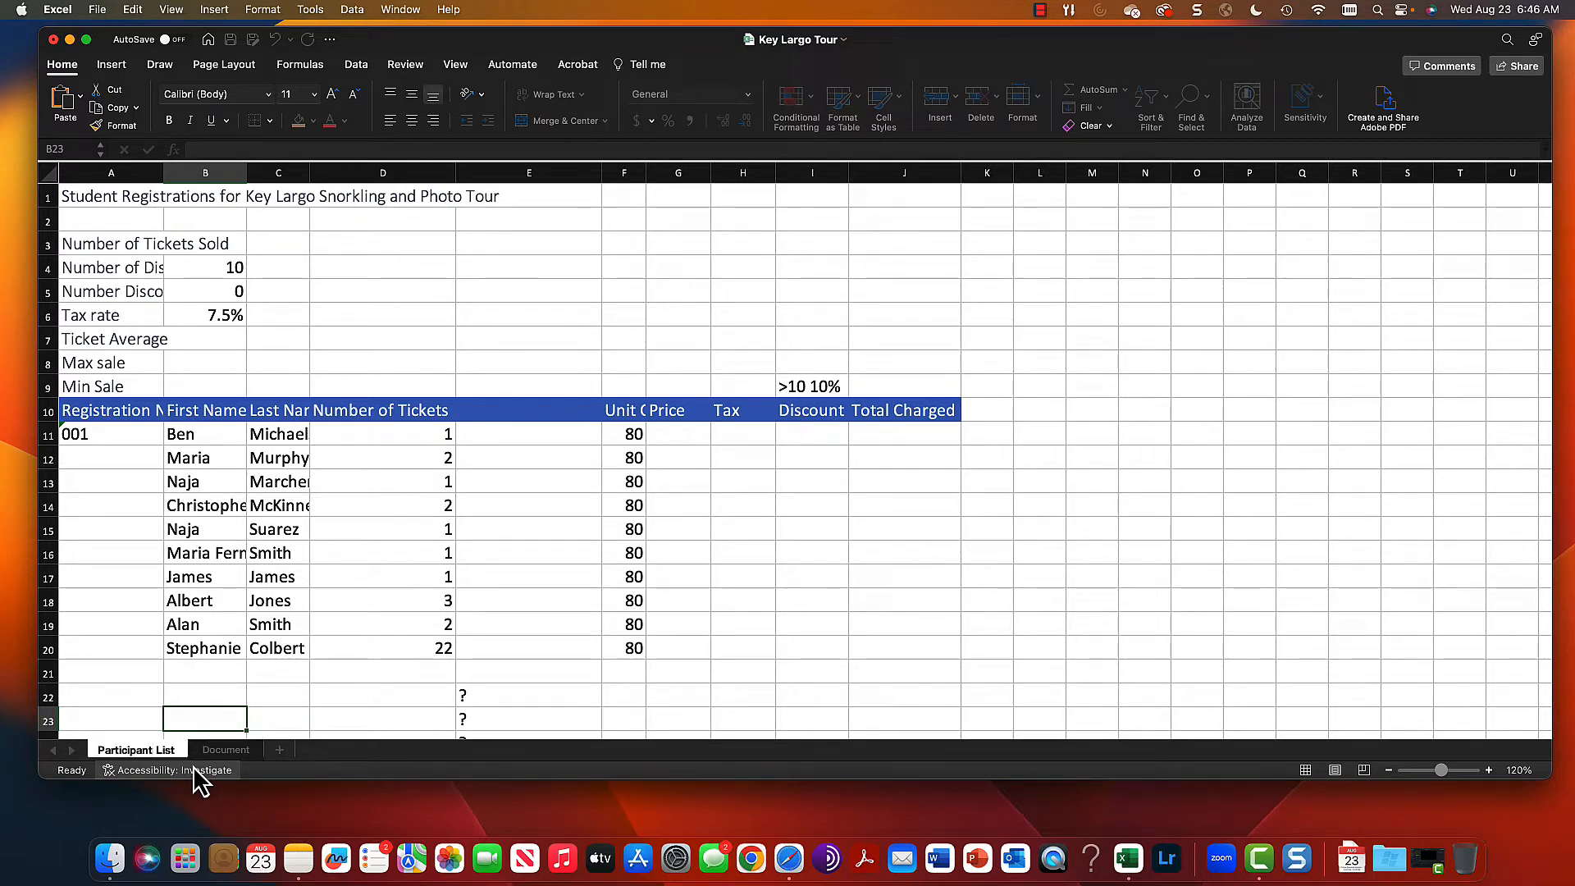
key("Return")
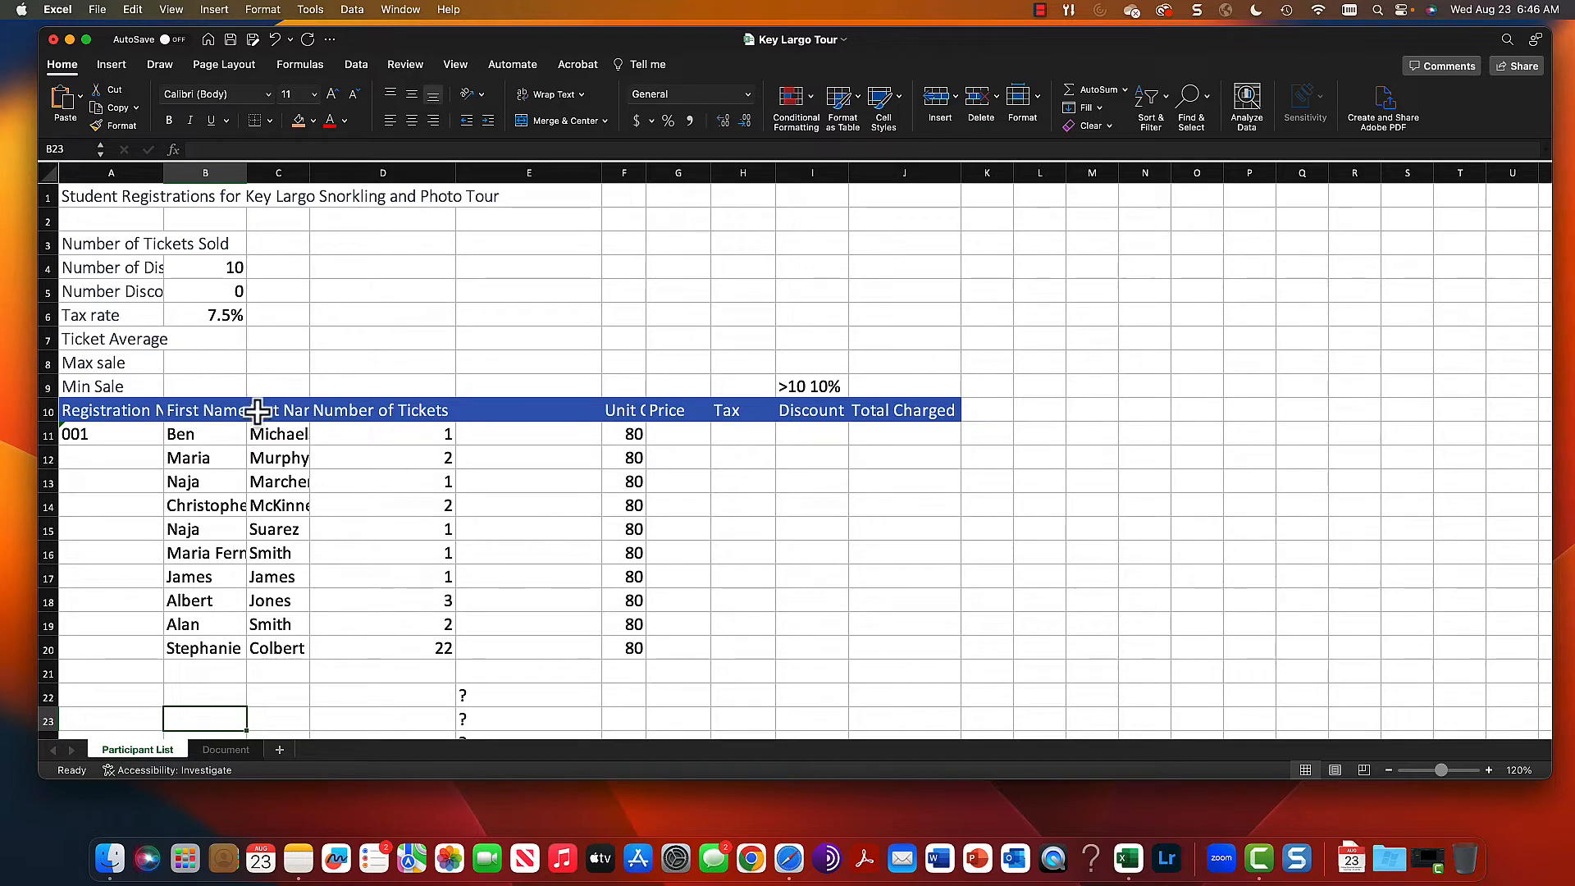
Step: Fill the registration number series from 001 in A11 down to 010 in A20
left_click(109, 436)
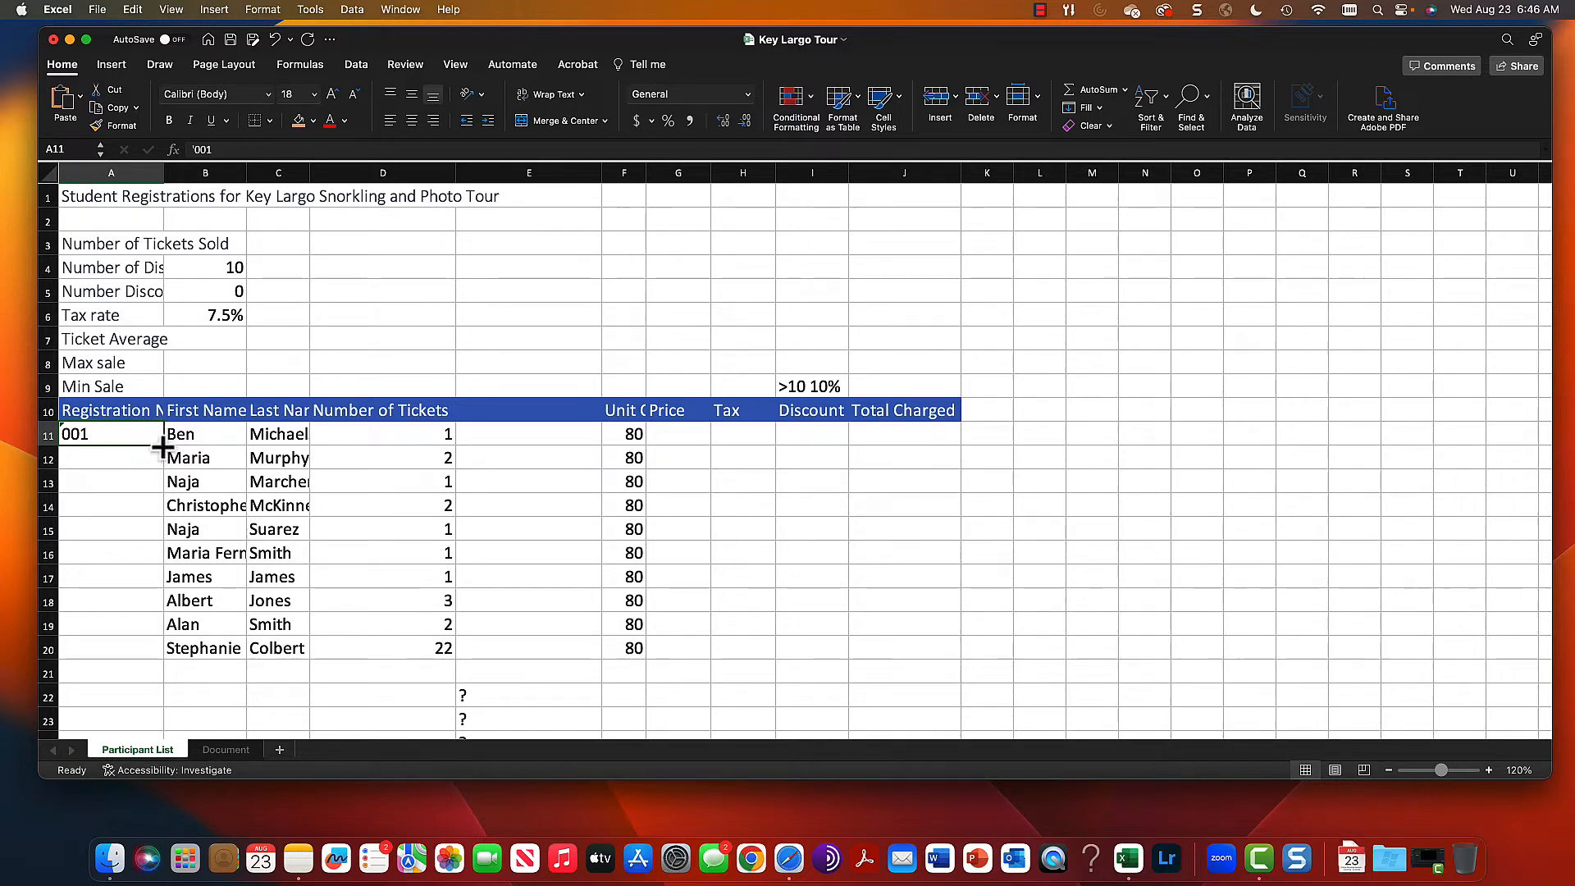
left_click_drag(163, 445, 155, 650)
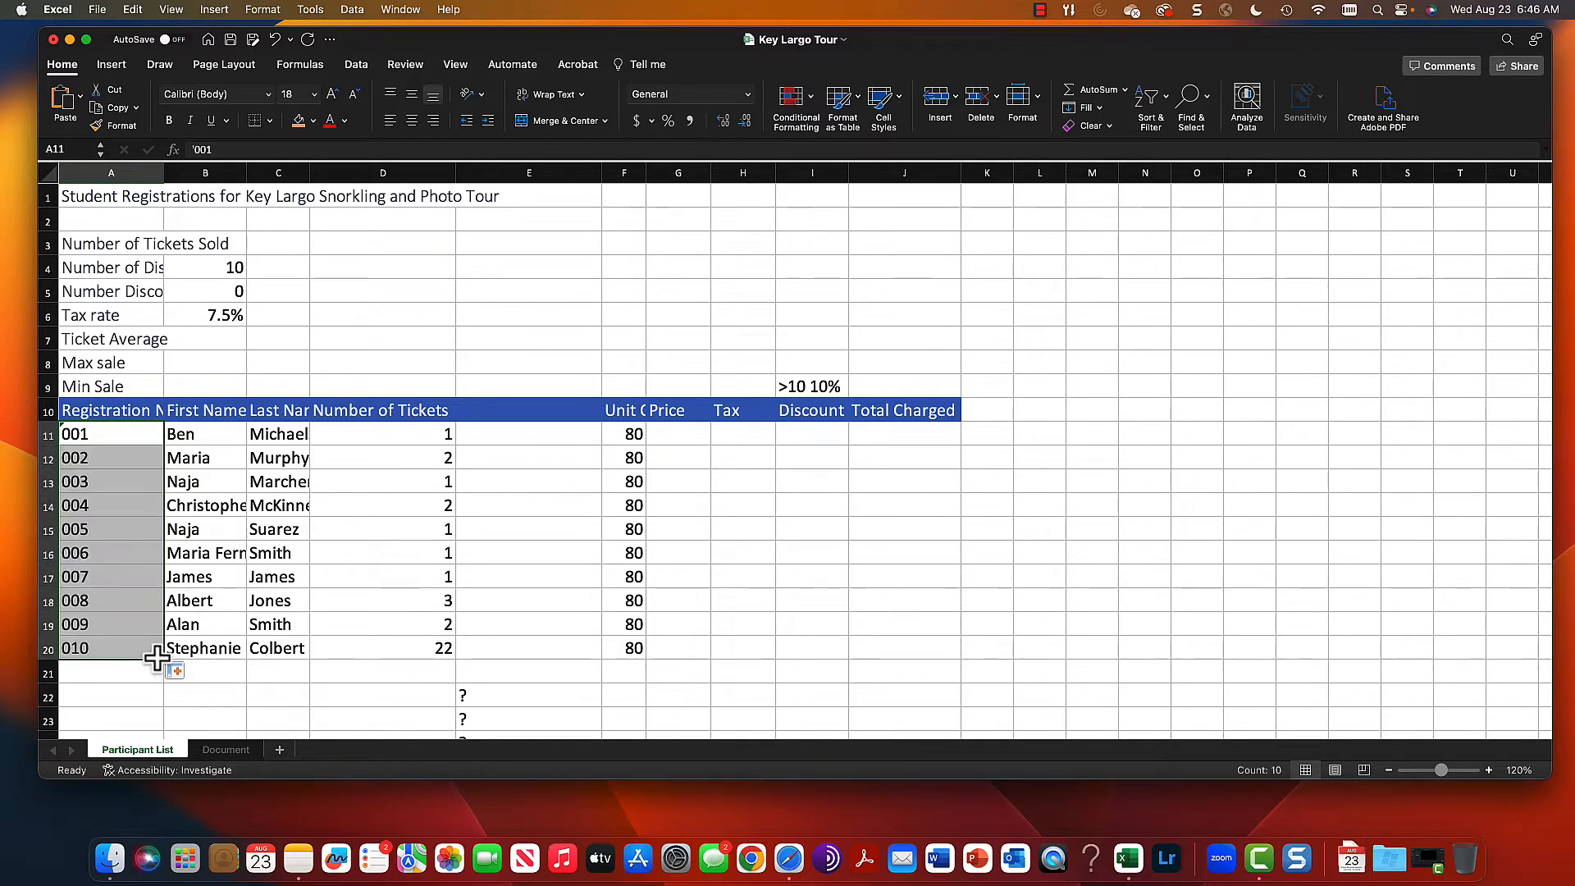
left_click(100, 433)
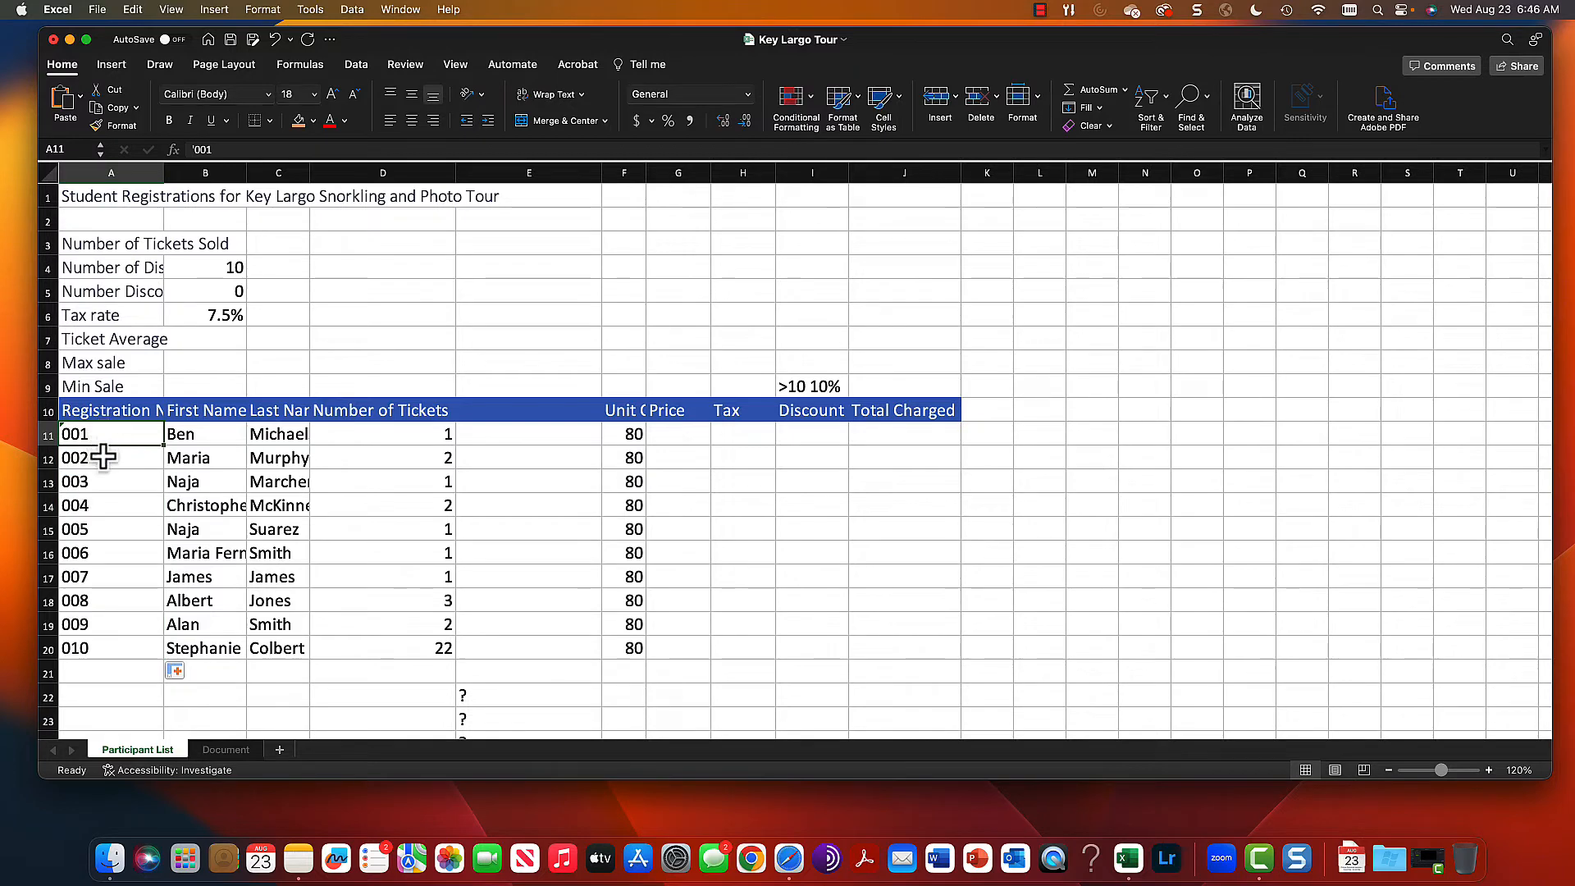
left_click(105, 458)
left_click(107, 650)
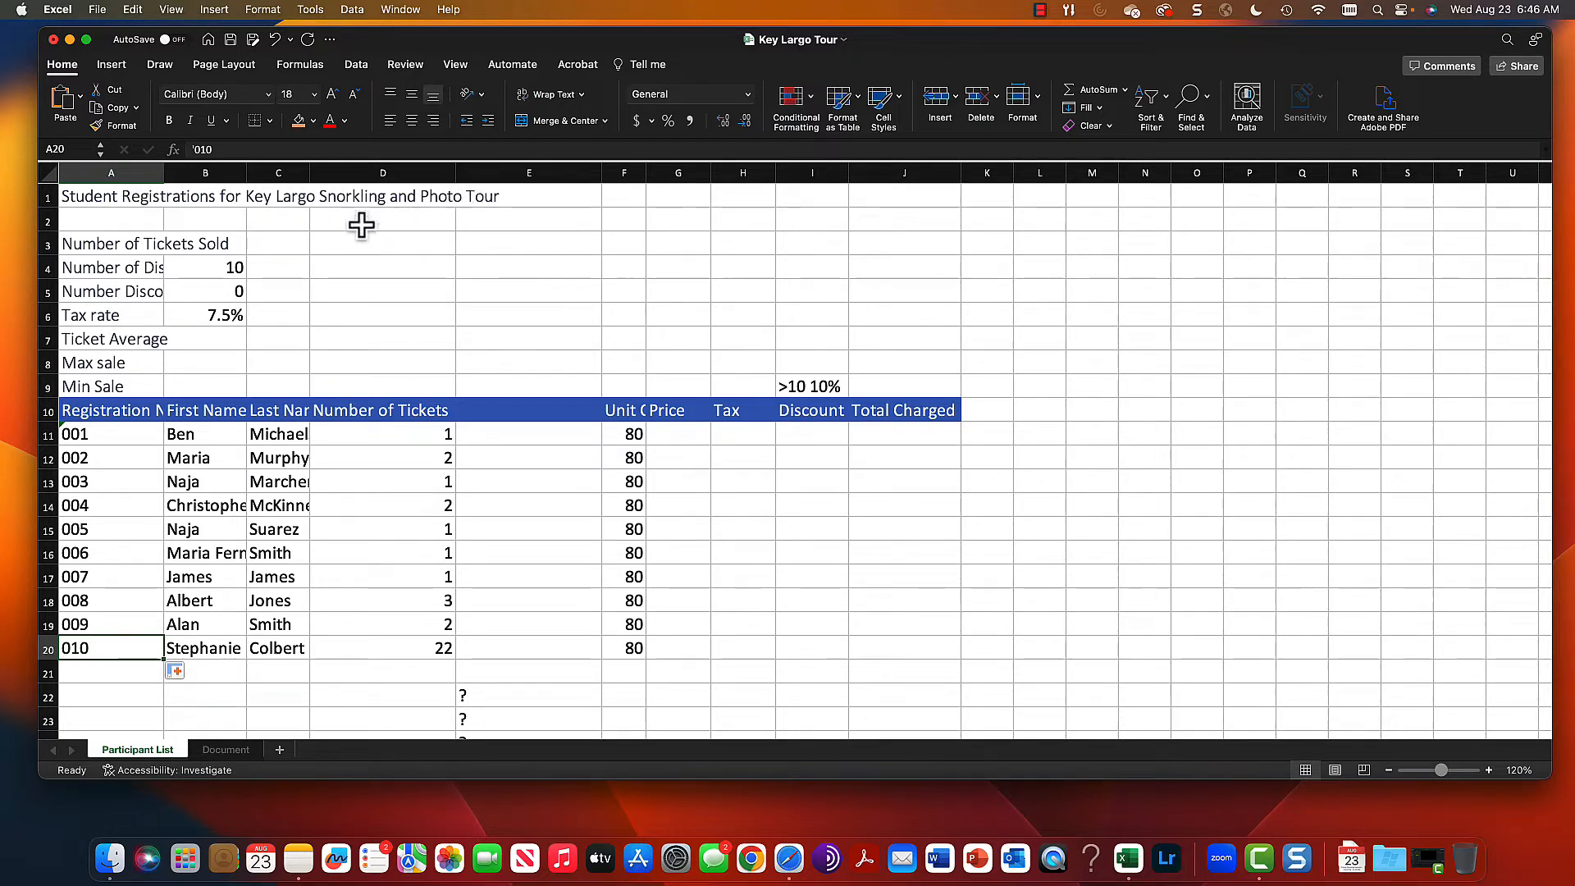
Step: Insert a blank row above the Number of Tickets Sold row
left_click(47, 247)
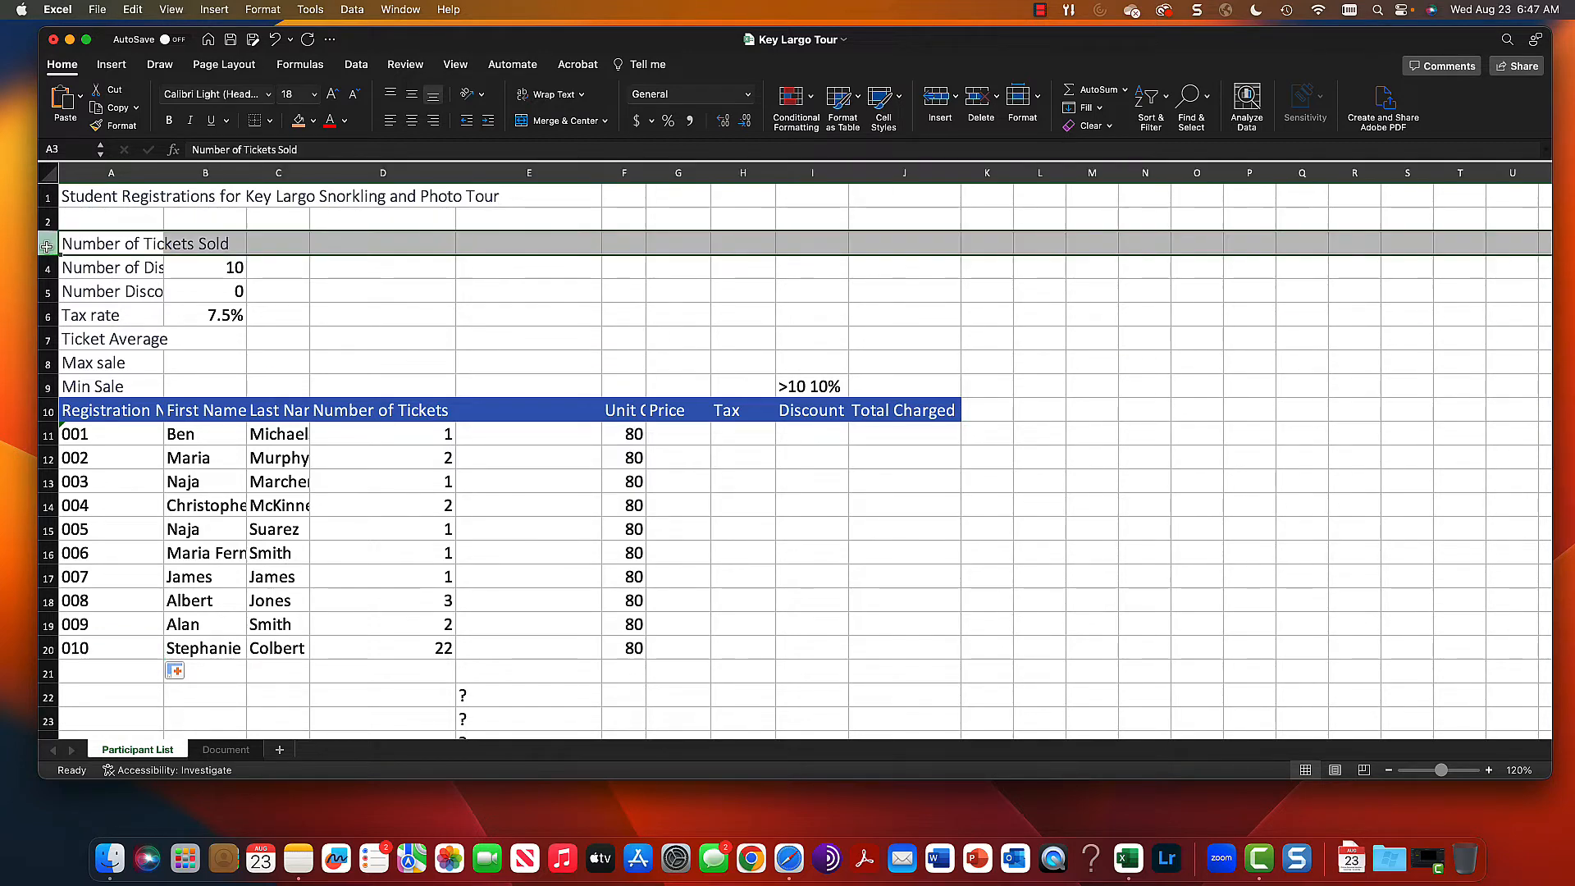
right_click(46, 247)
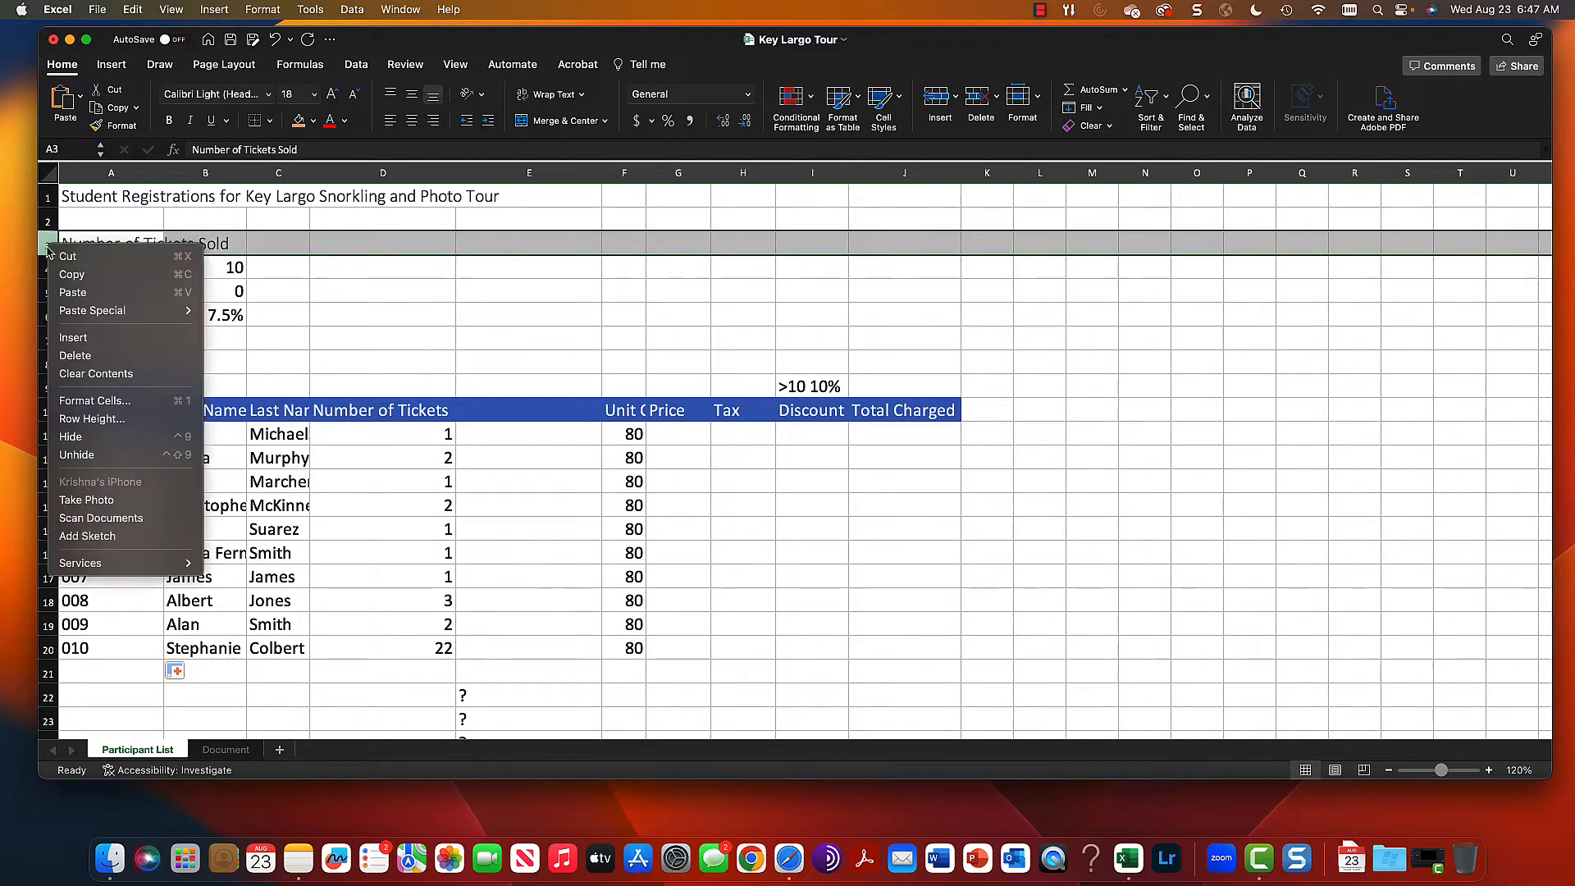
left_click(92, 338)
Step: Enter the label Operator in cell A3 and the value Silent World in cell B3
left_click(93, 247)
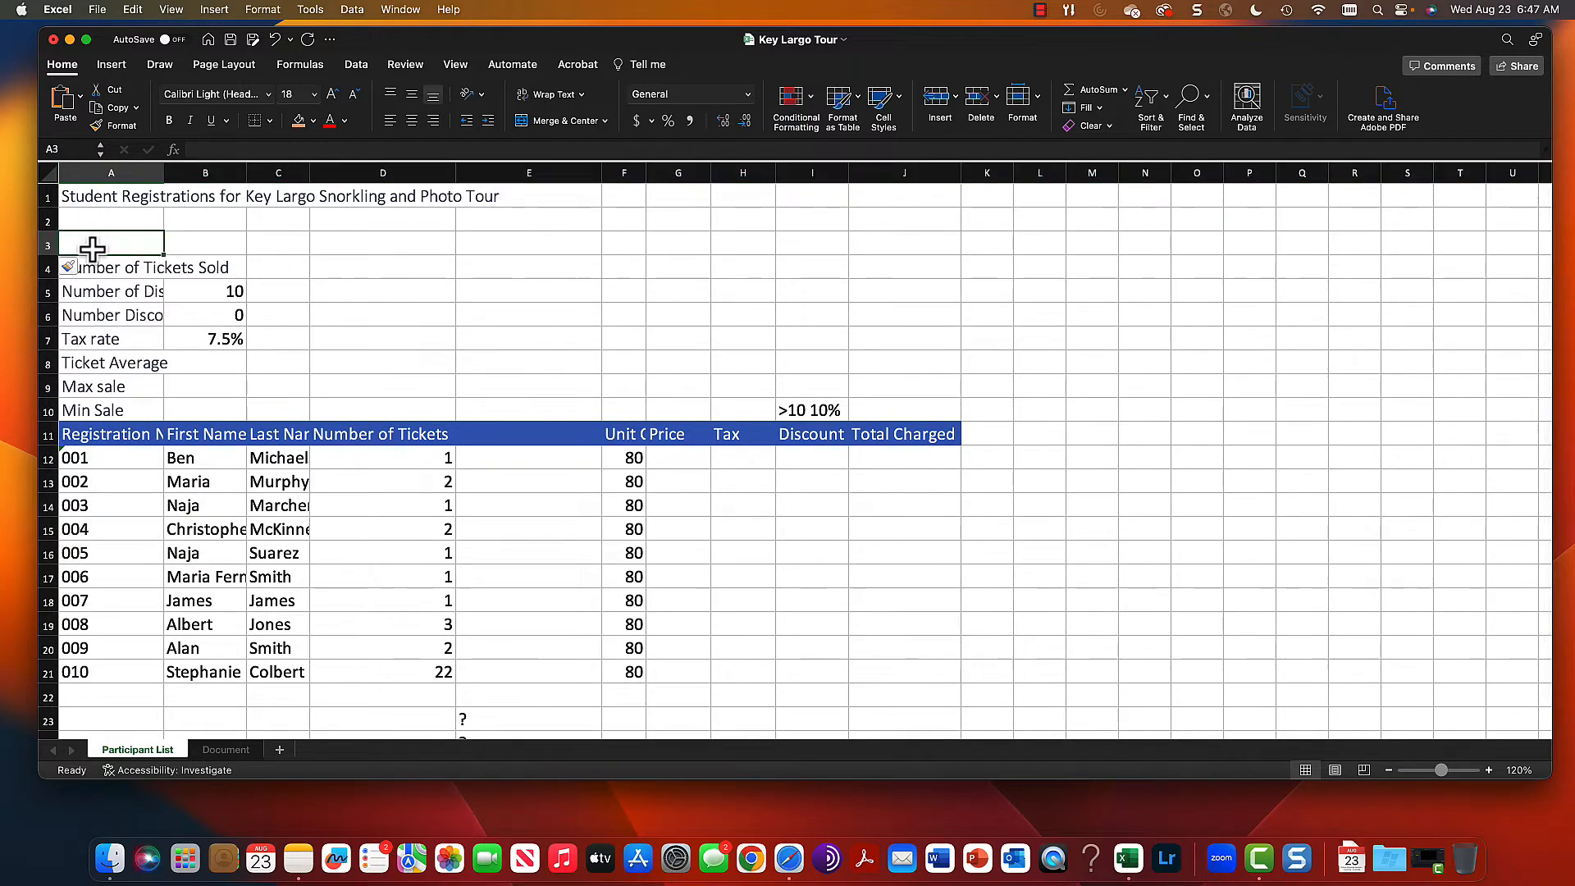
type("Oper")
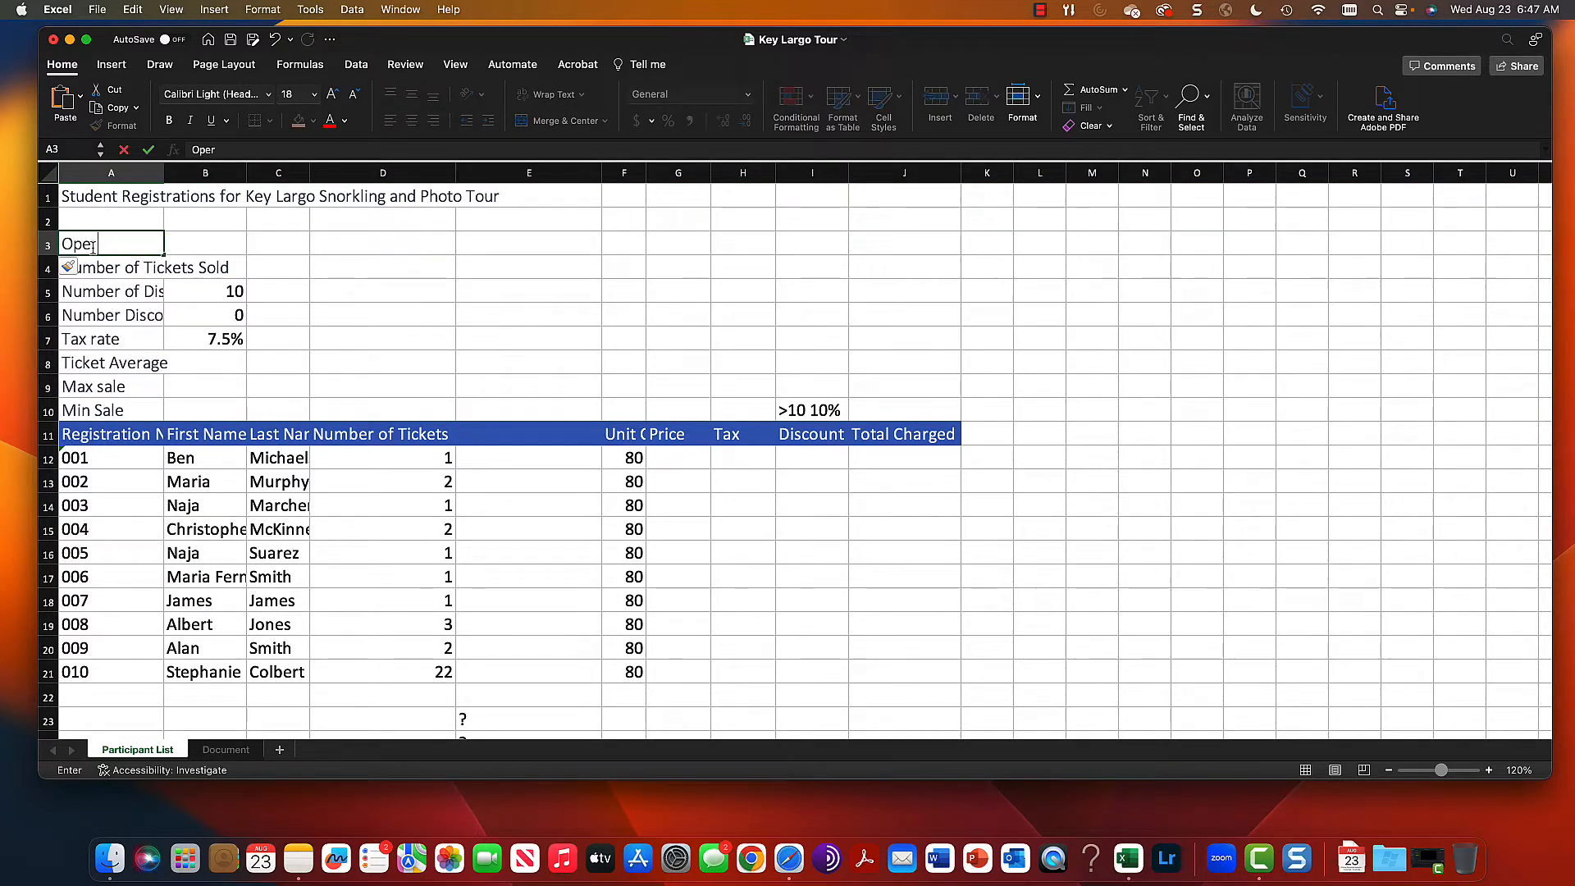
type("ator")
key("Return")
left_click(93, 246)
key("Tab")
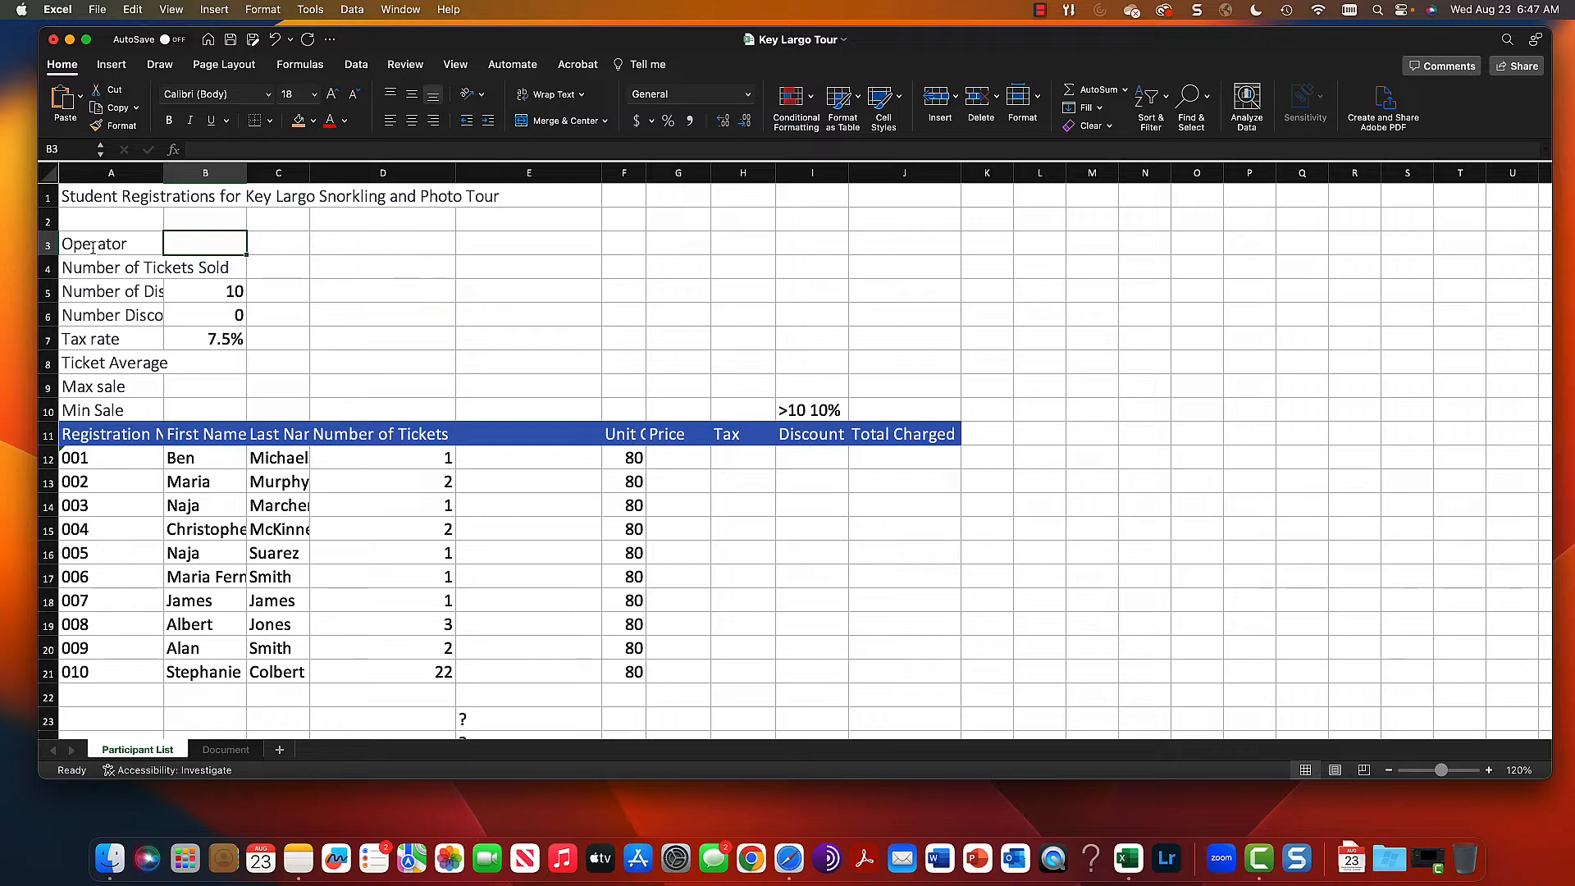
type("Silent World")
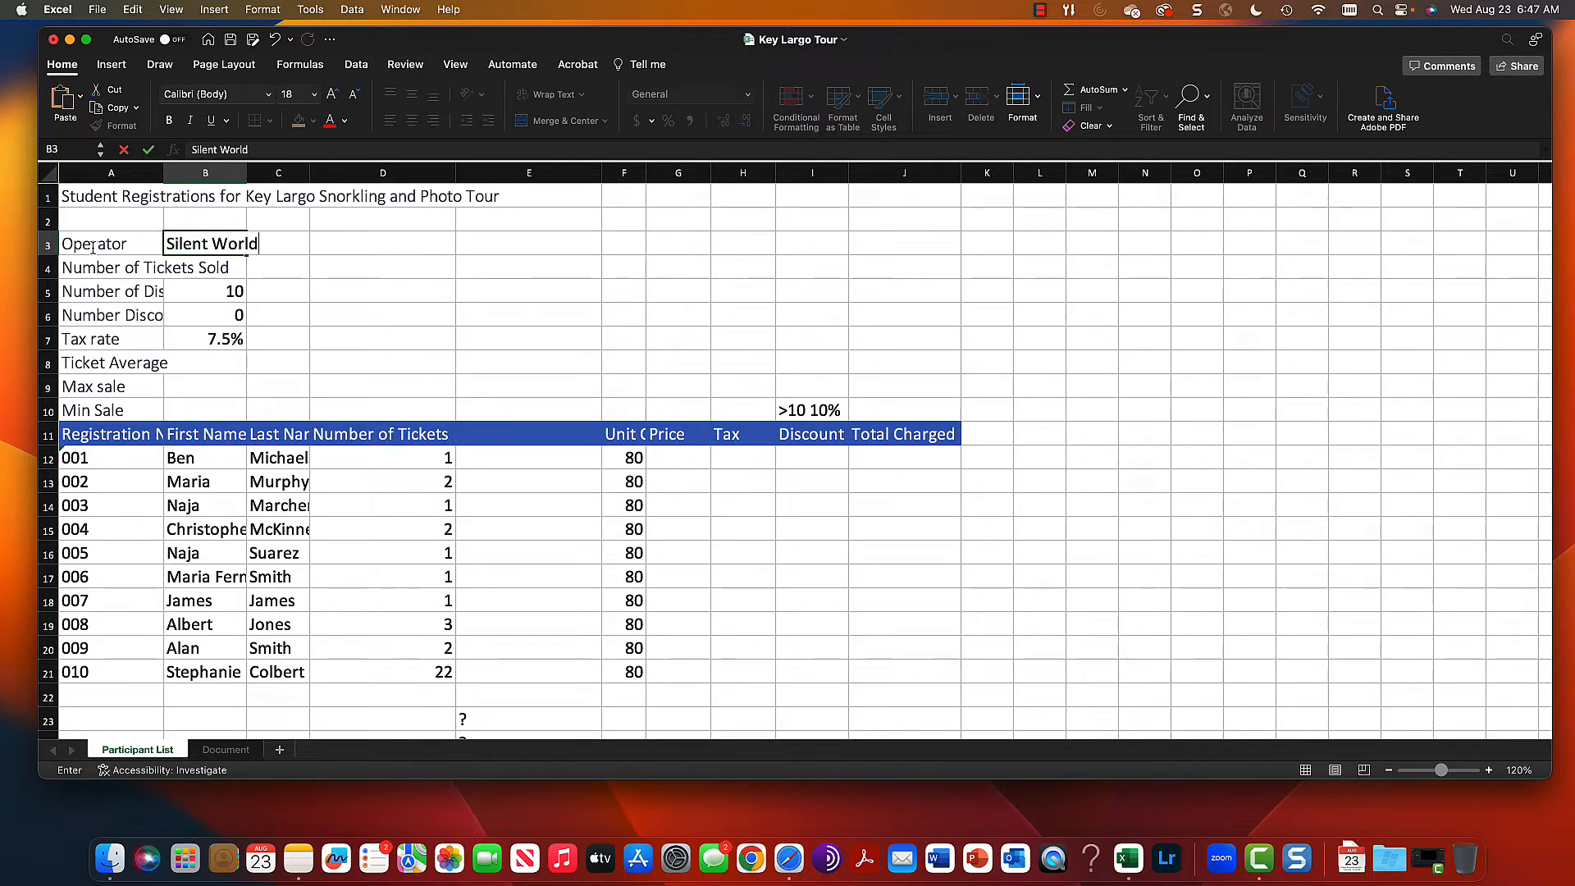
key("Tab")
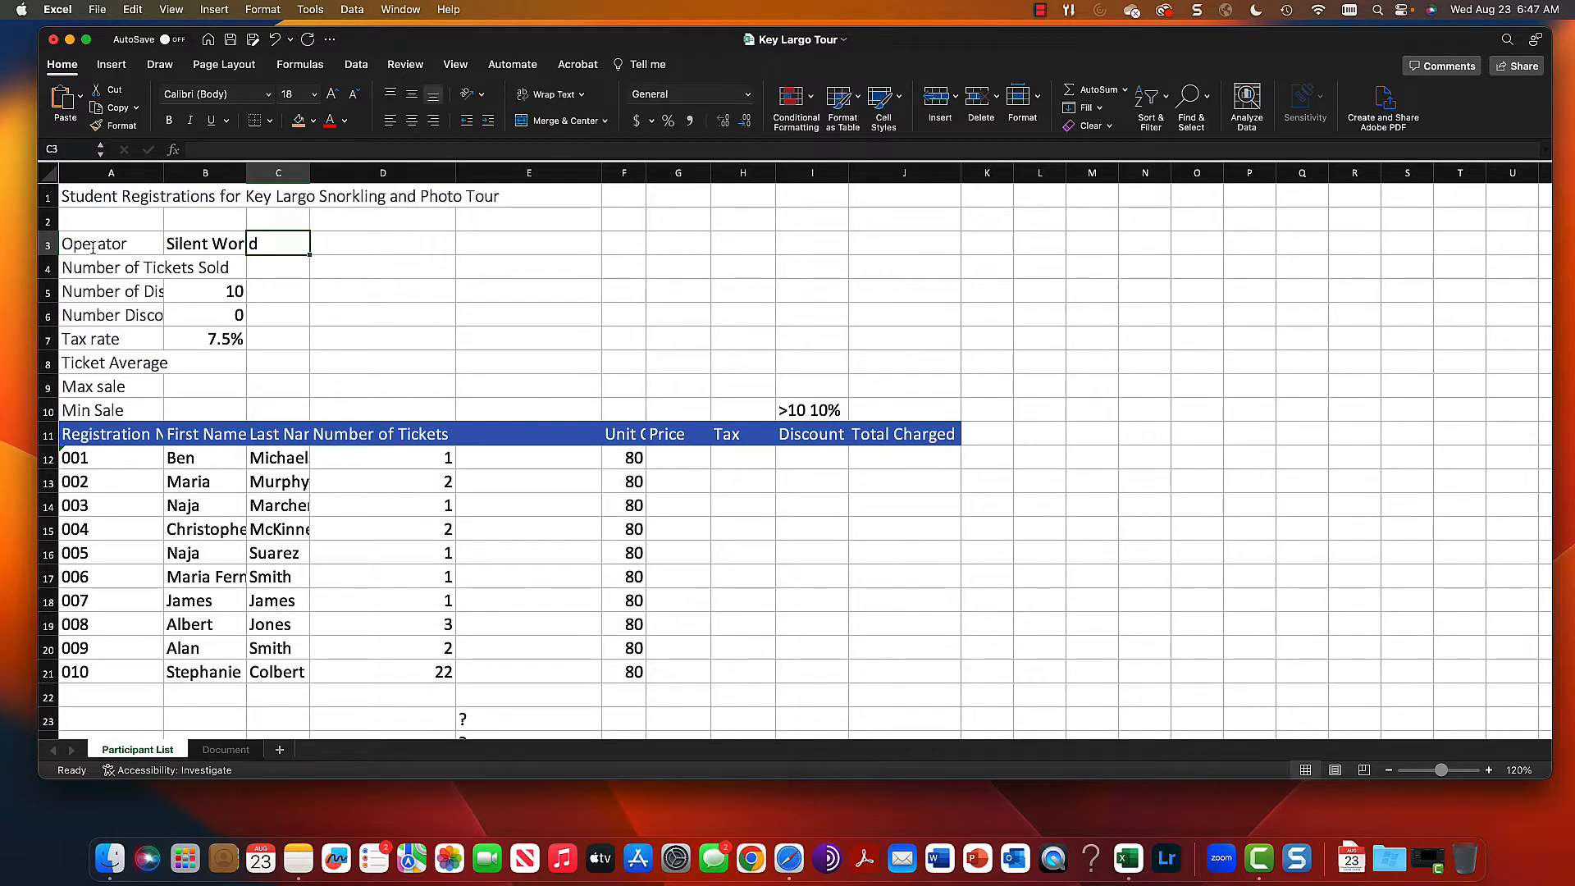
key("Left")
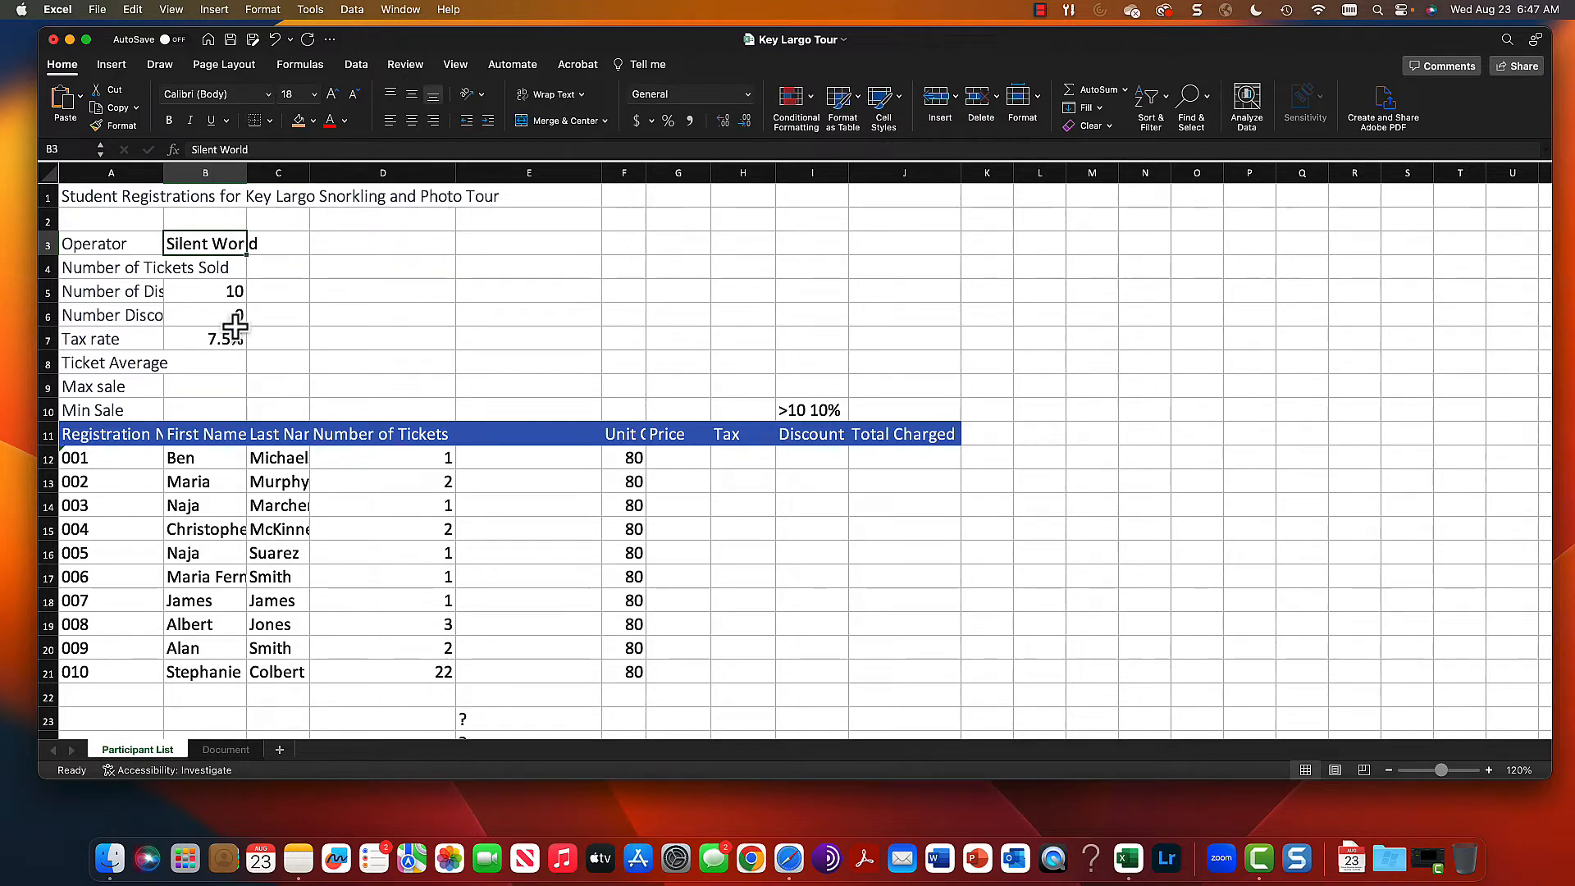
Step: Widen column A just enough to show the full summary labels and the Registration Number header
left_click_drag(162, 173, 219, 174)
double_click(217, 174)
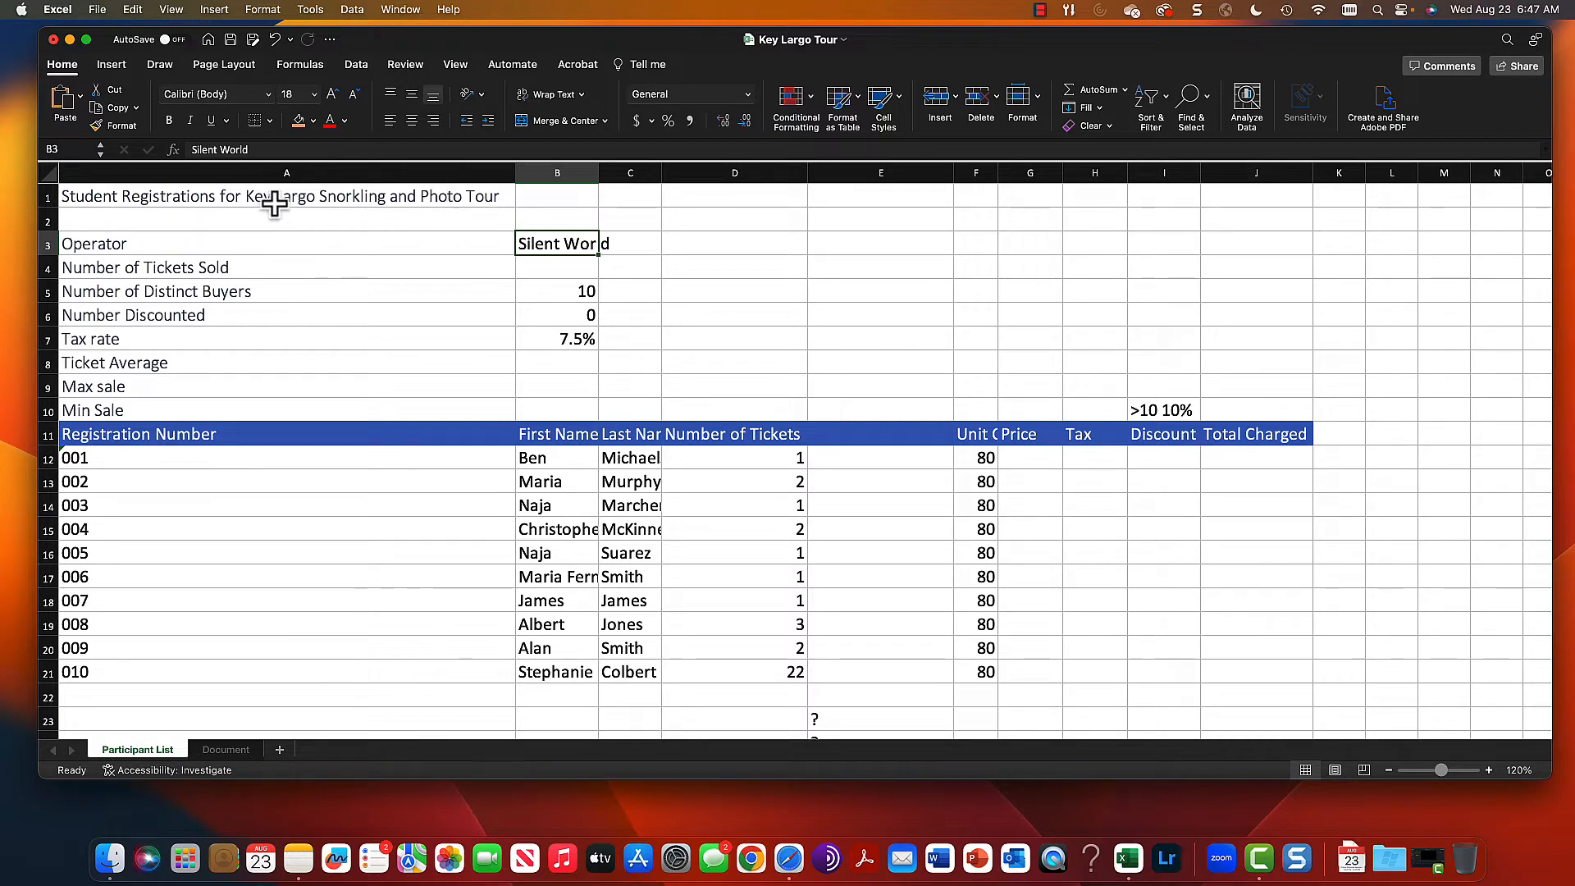
left_click_drag(517, 174, 268, 177)
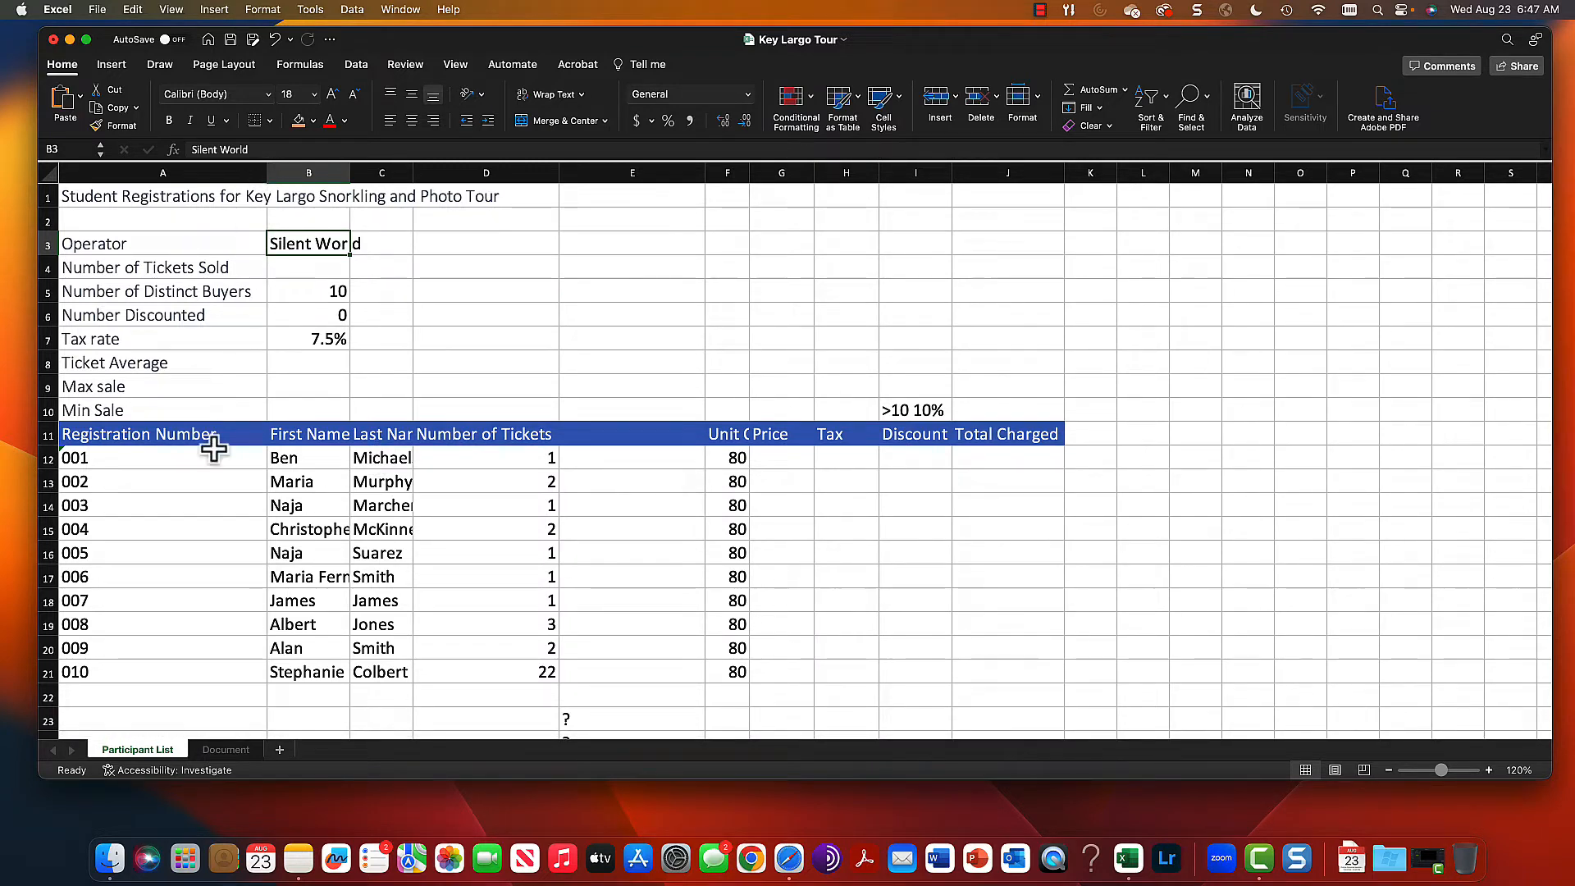
Step: Insert a blank row between the Min Sale row and the blue participant table header
left_click(47, 435)
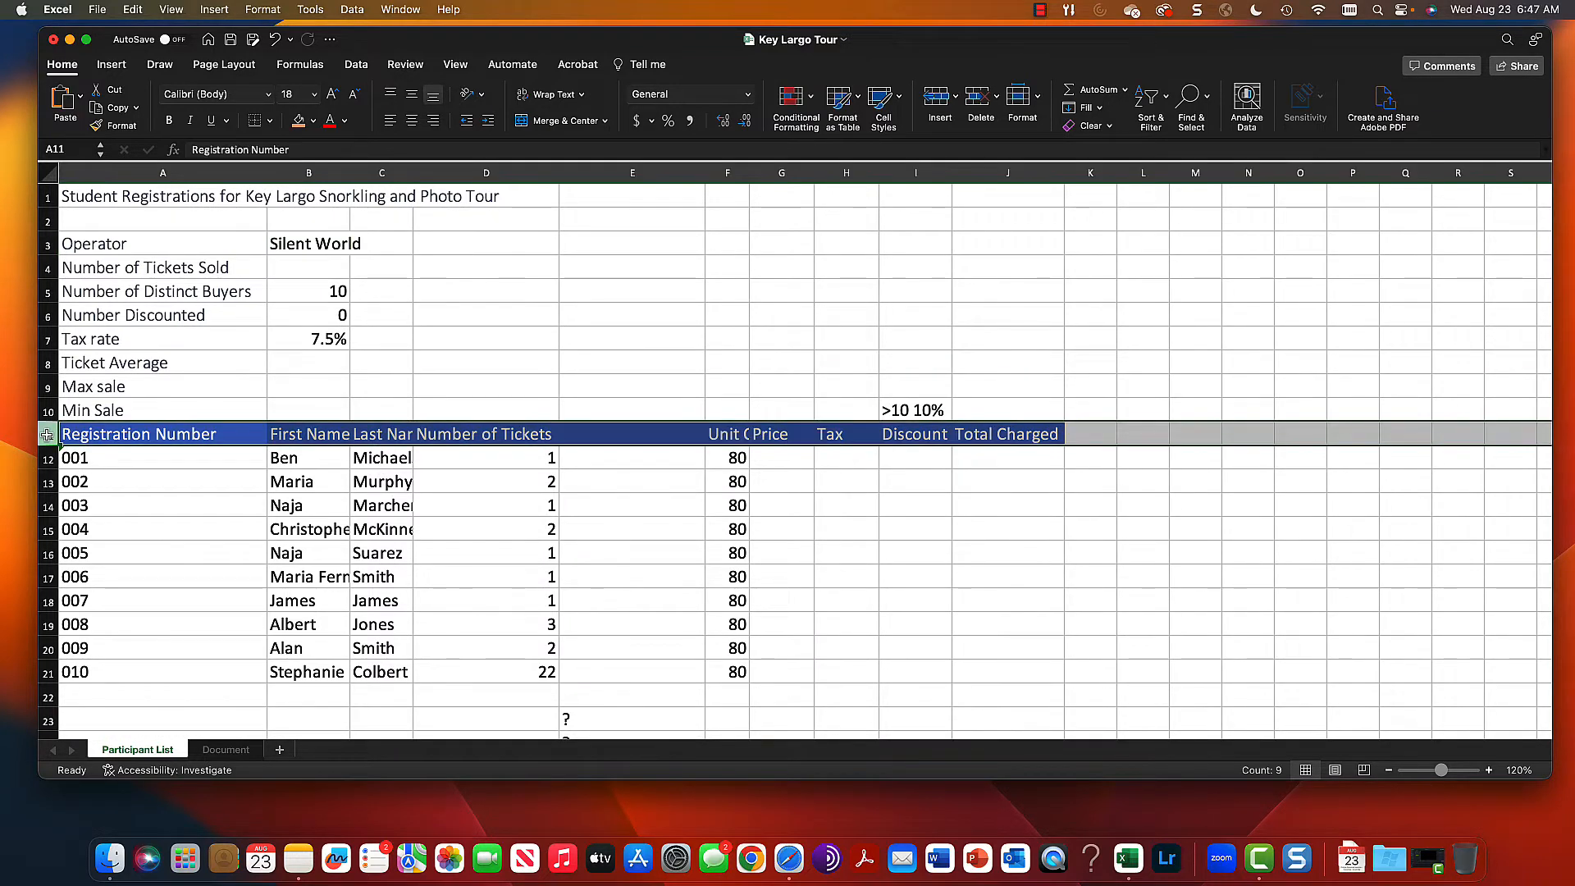
right_click(46, 435)
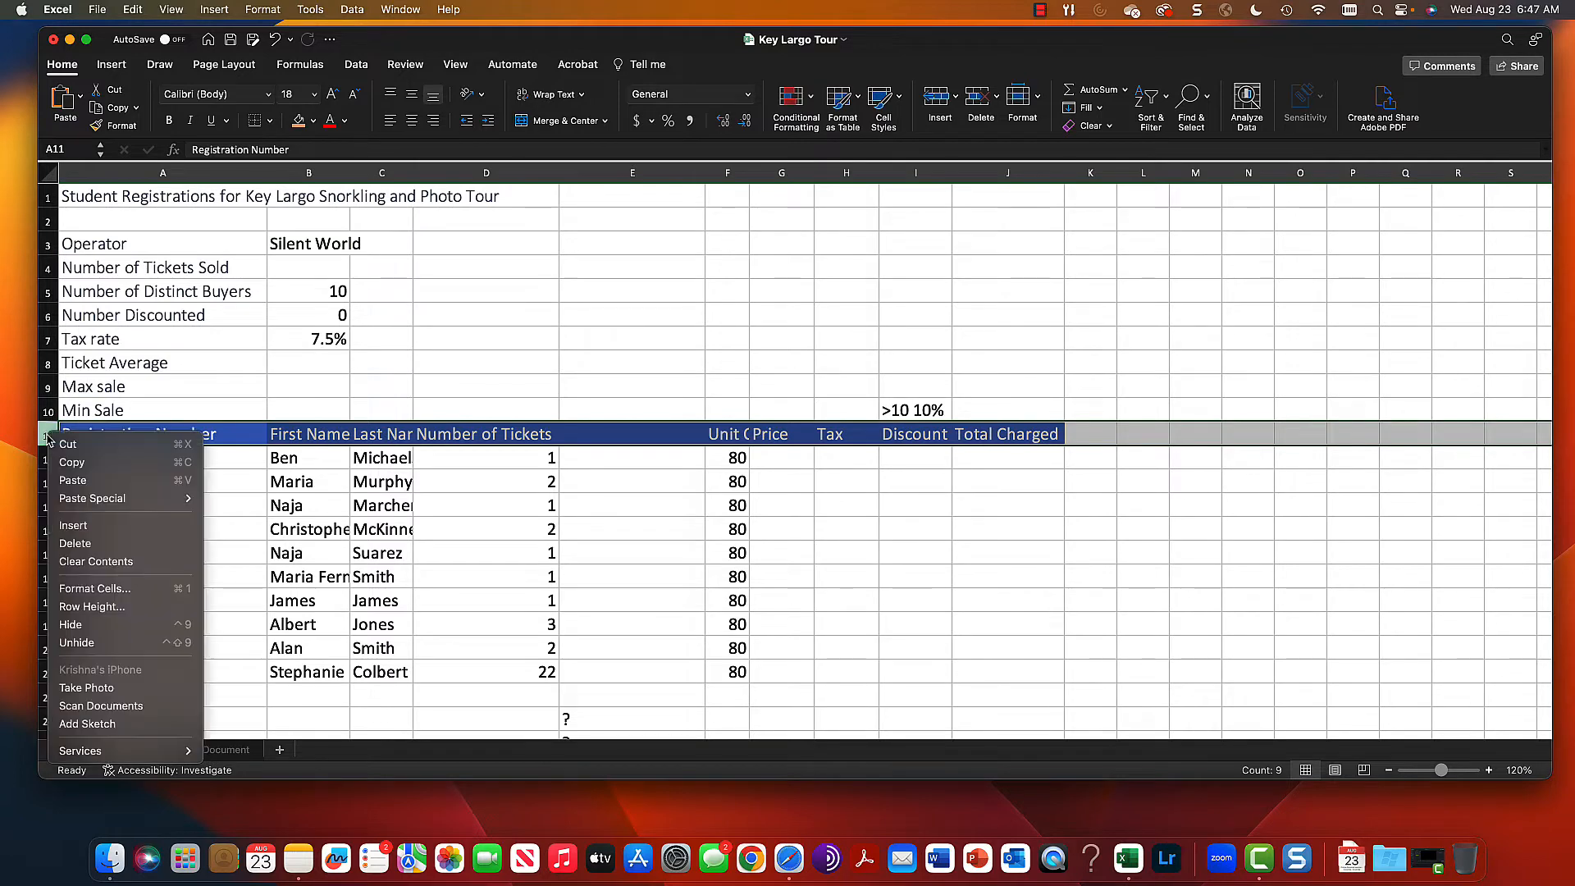
left_click(87, 528)
left_click(166, 409)
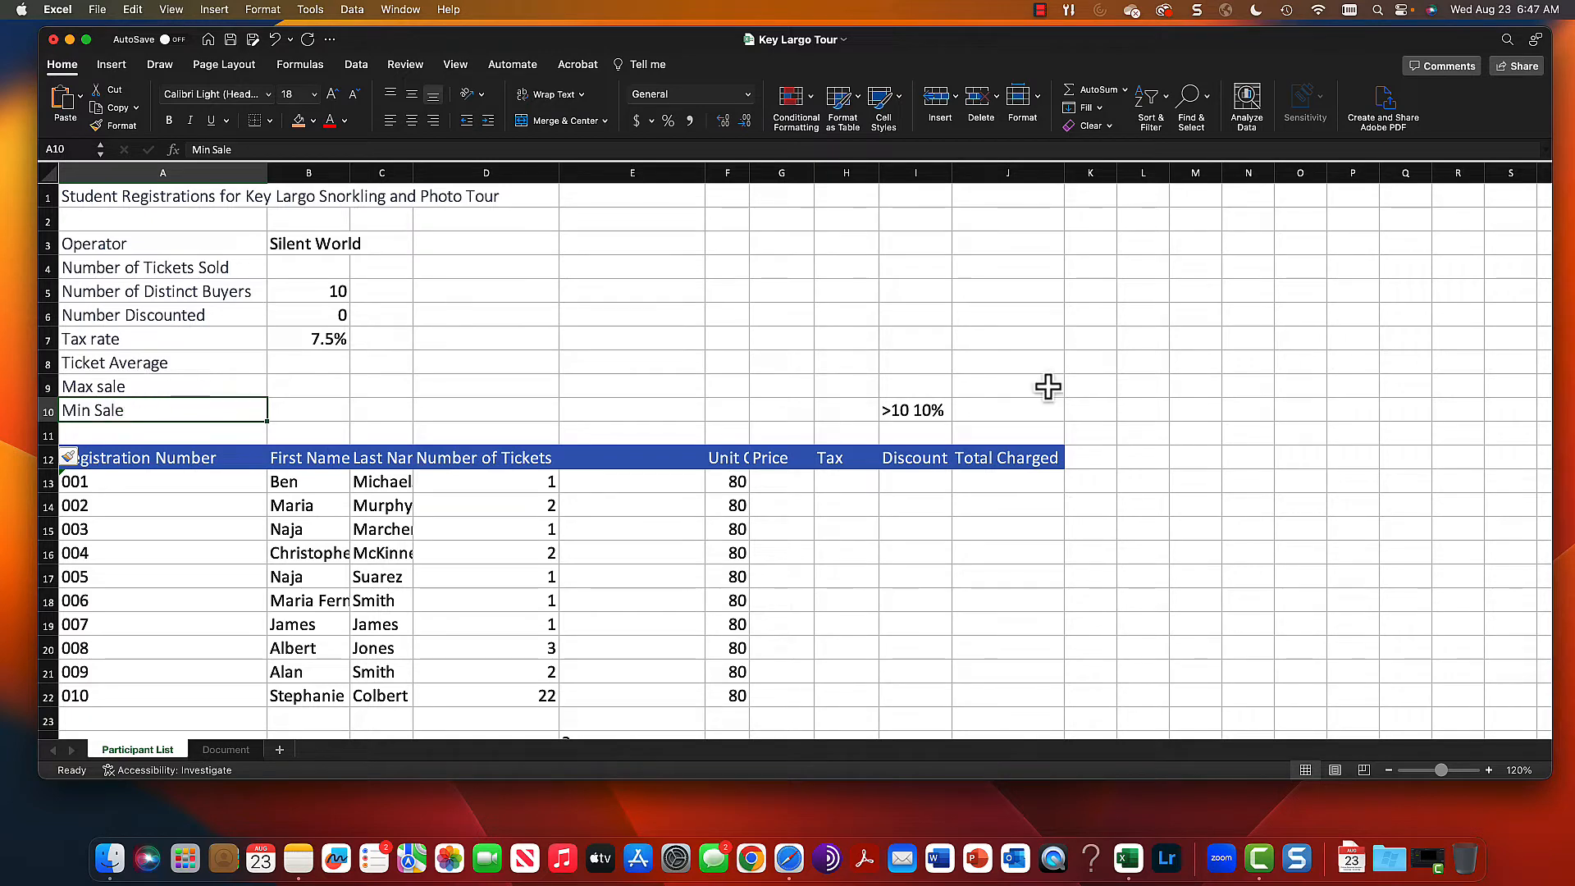
Step: Move the >10 10% discount note from I10 down to I11, directly above the Discount header
left_click(917, 412)
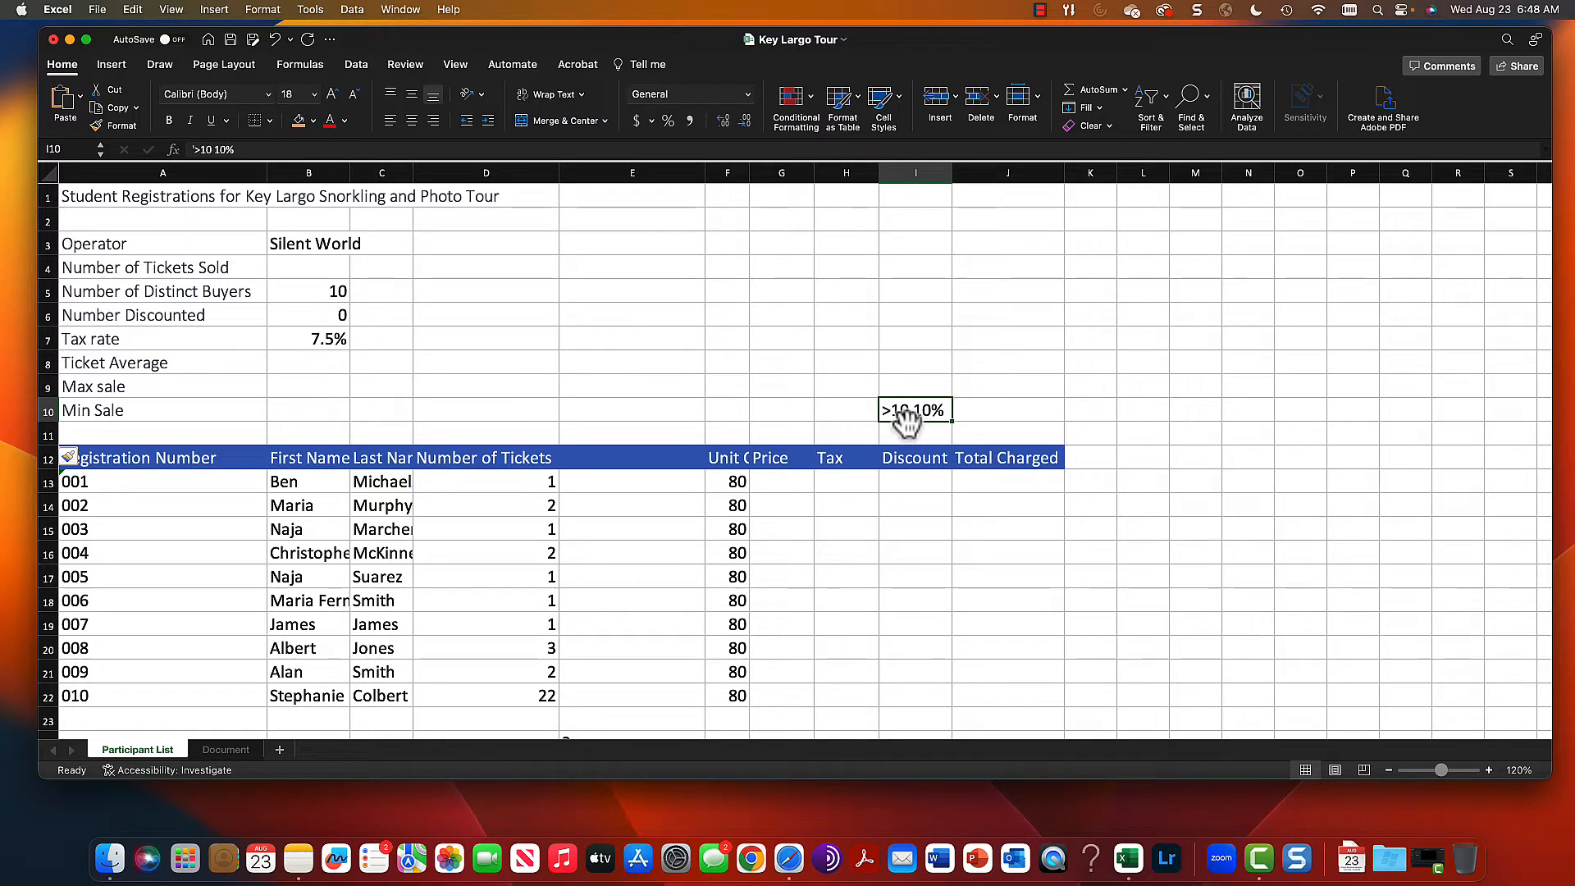
left_click_drag(908, 426, 907, 450)
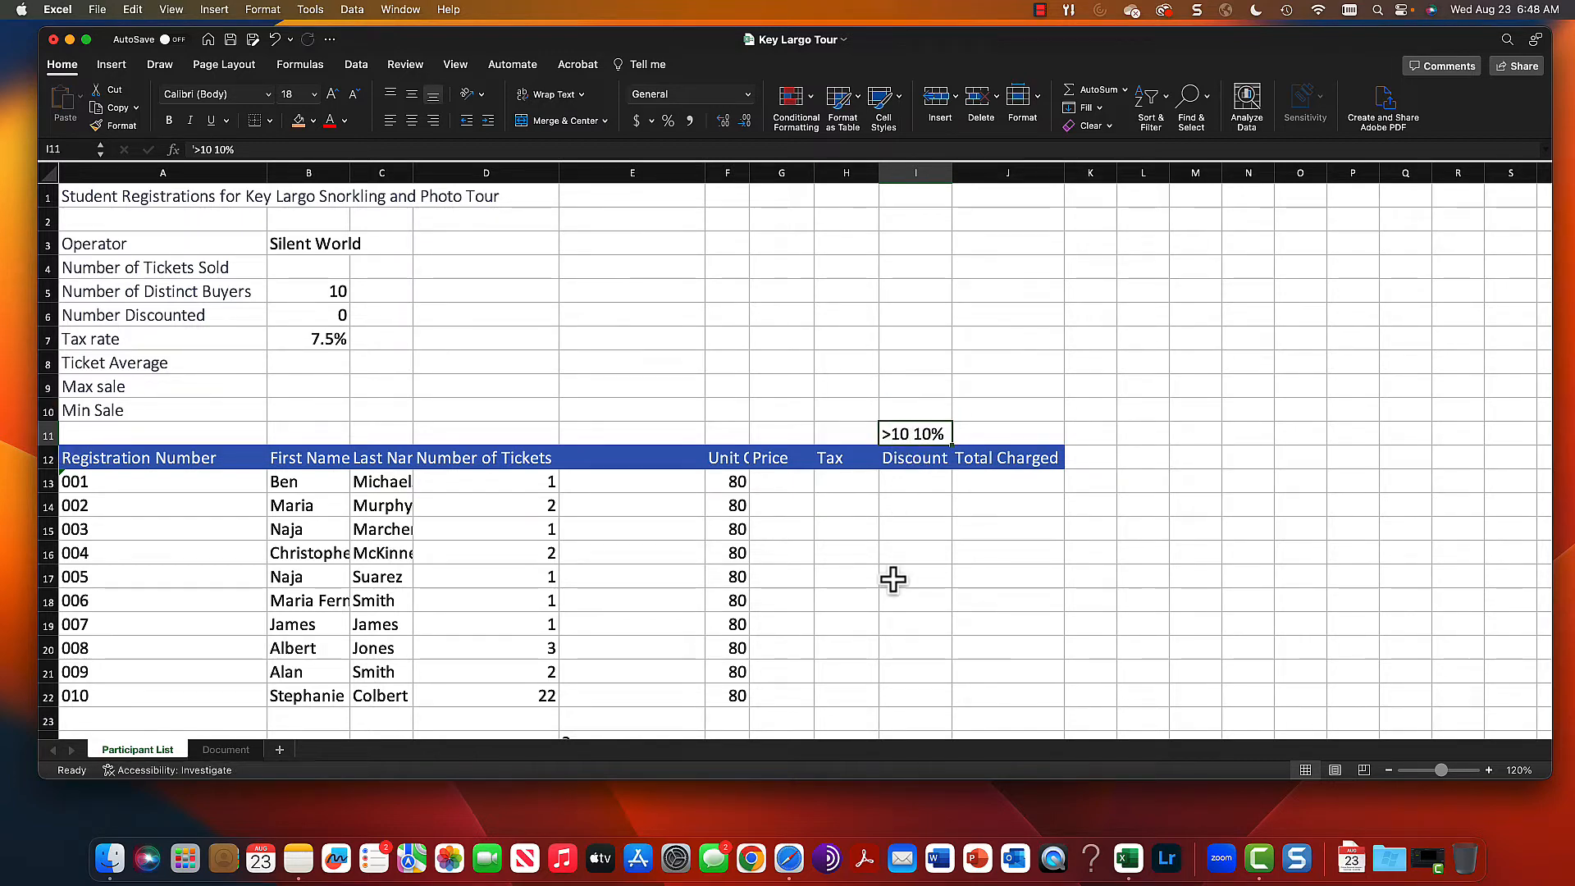
left_click(591, 341)
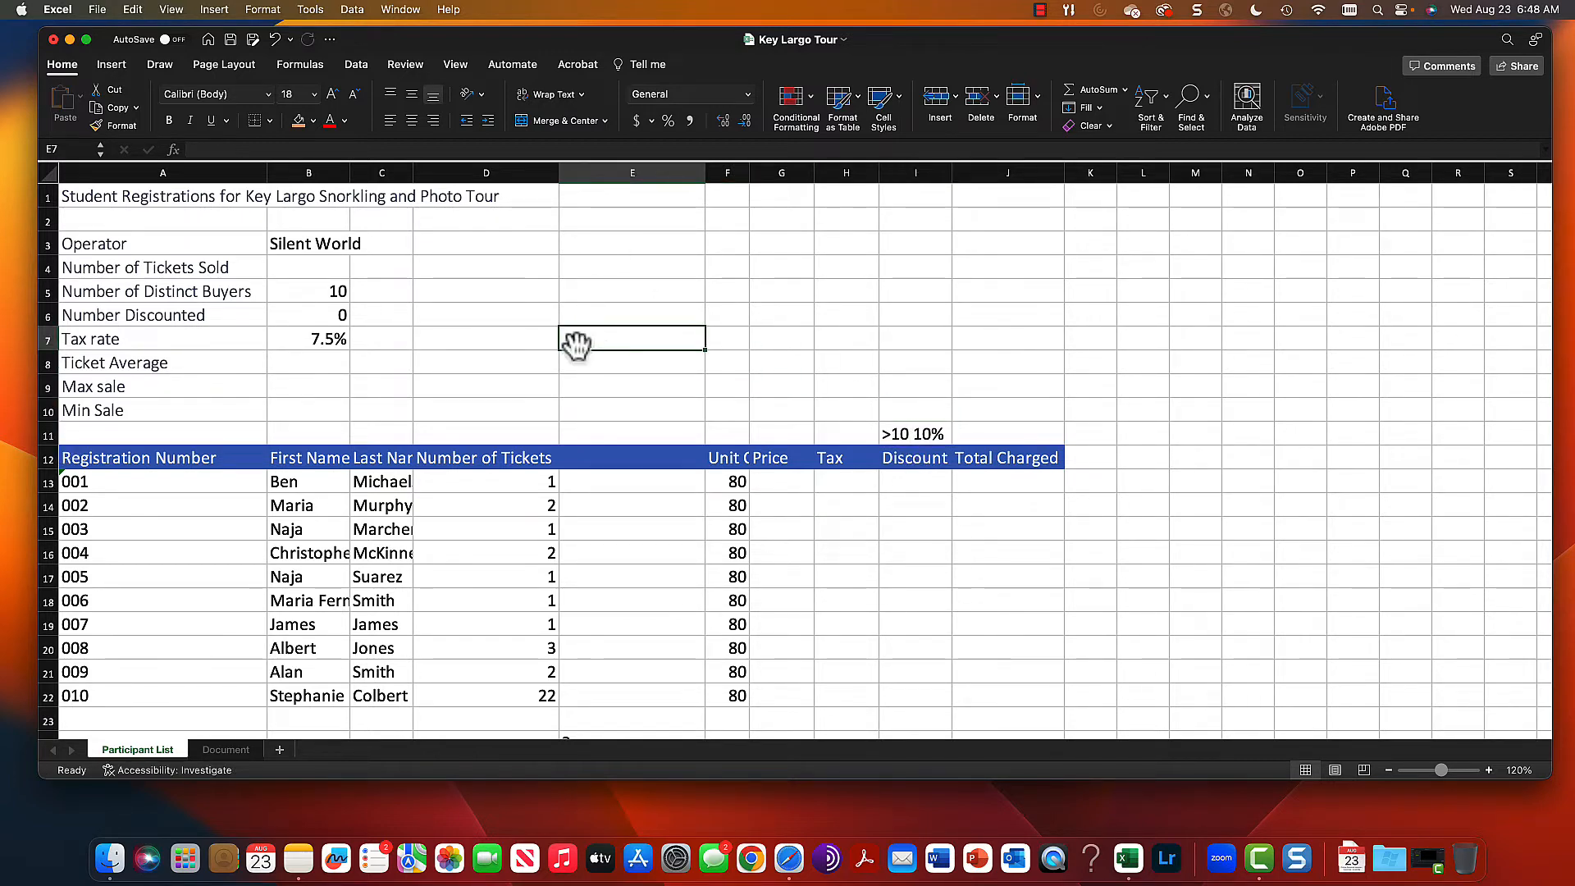
Step: Widen the Last Name and First Name columns until all headers and names are fully readable
scroll(644, 451, "down", 2)
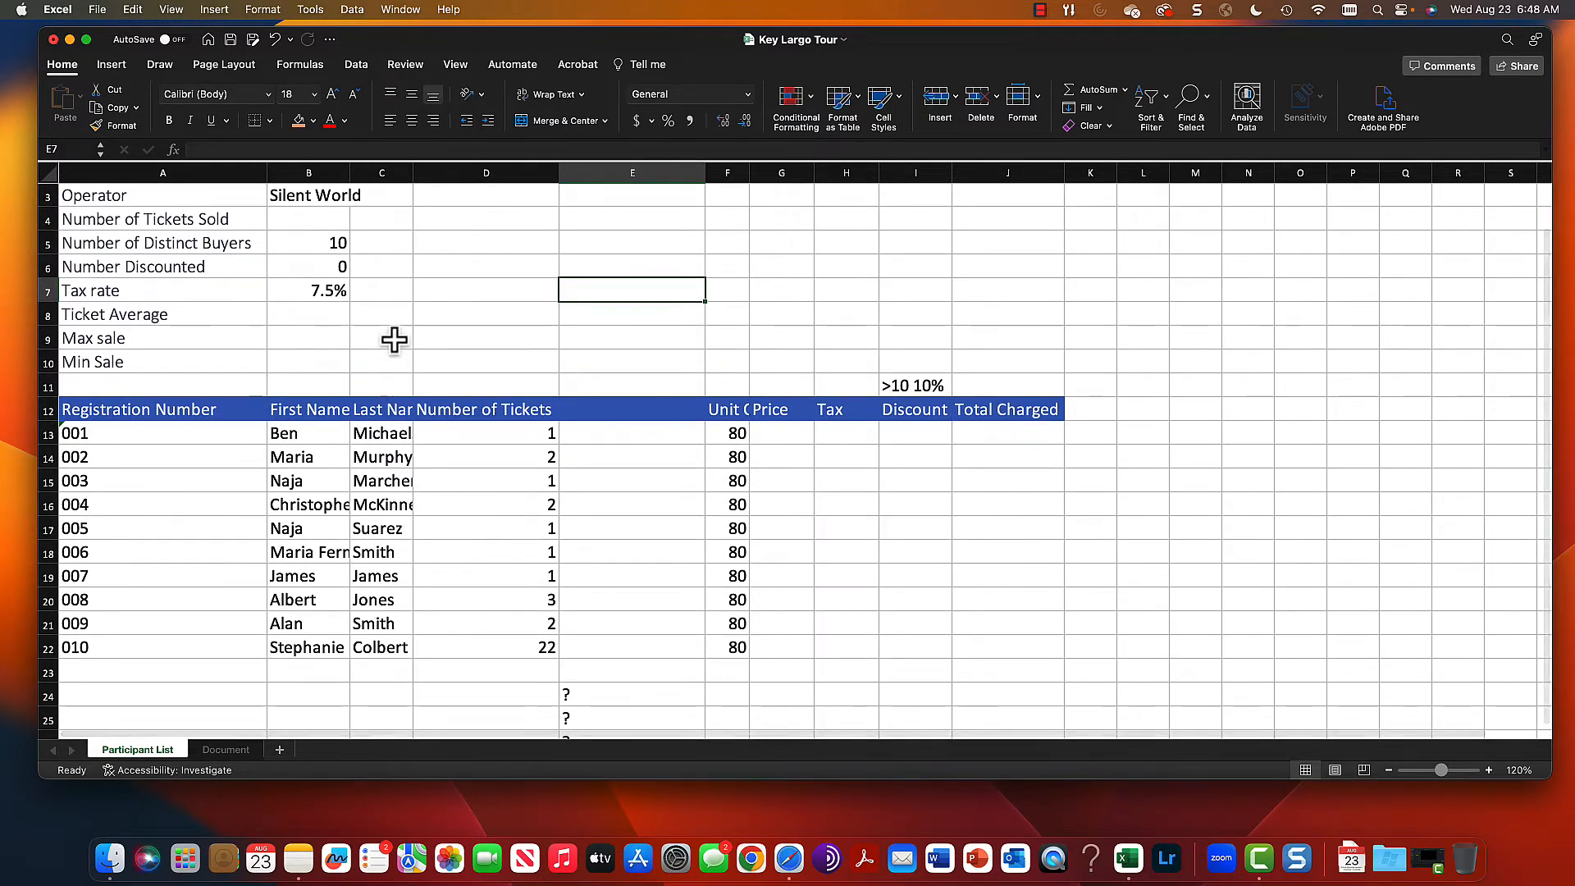
left_click_drag(412, 170, 429, 171)
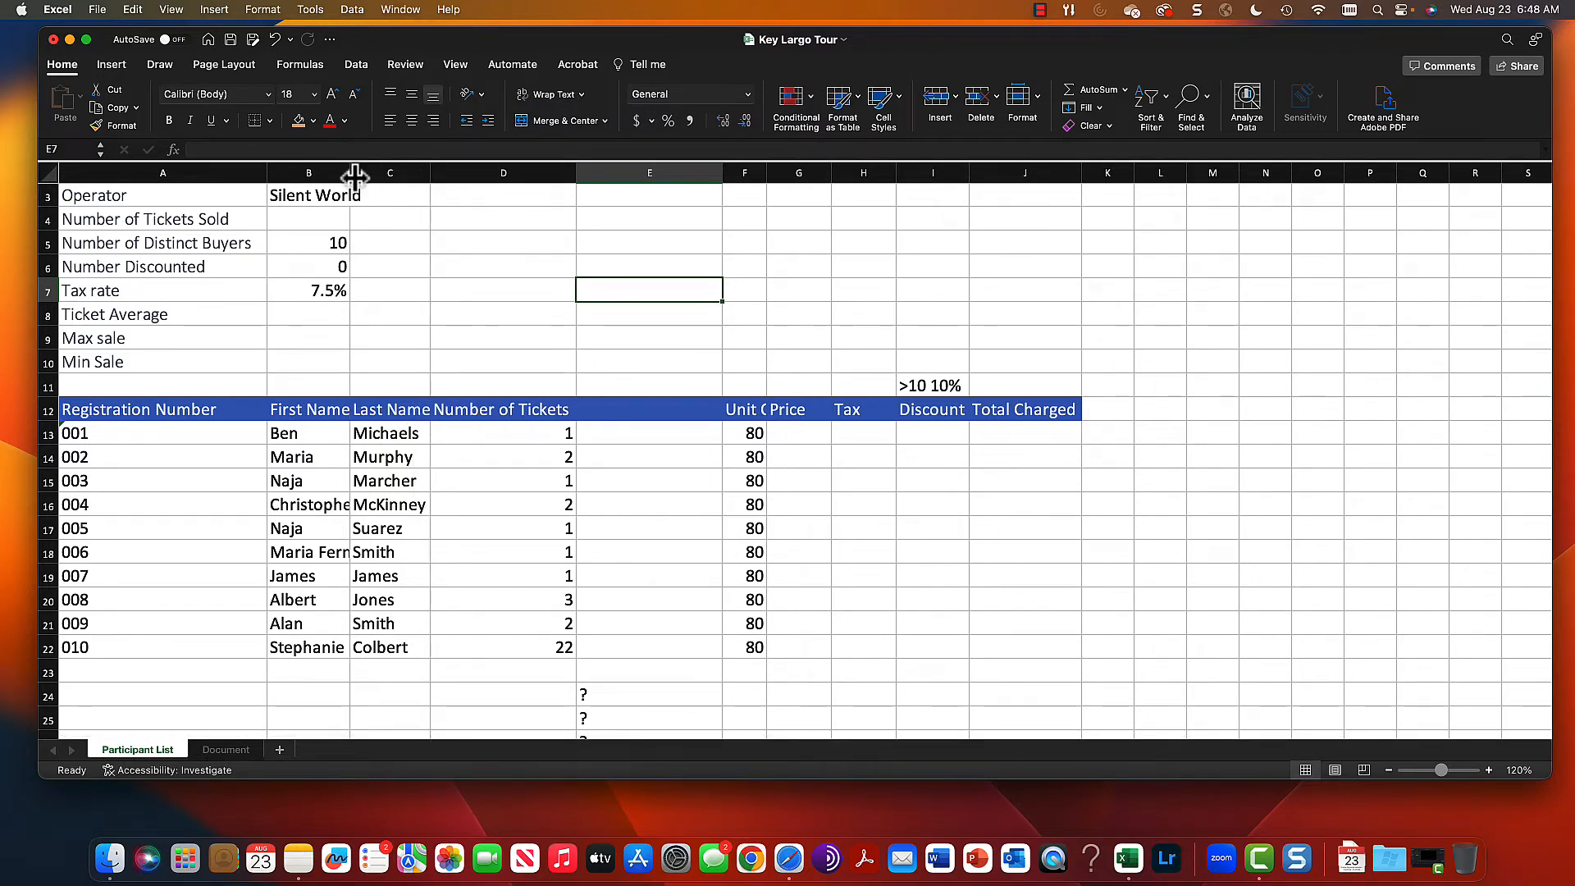
left_click_drag(351, 170, 394, 173)
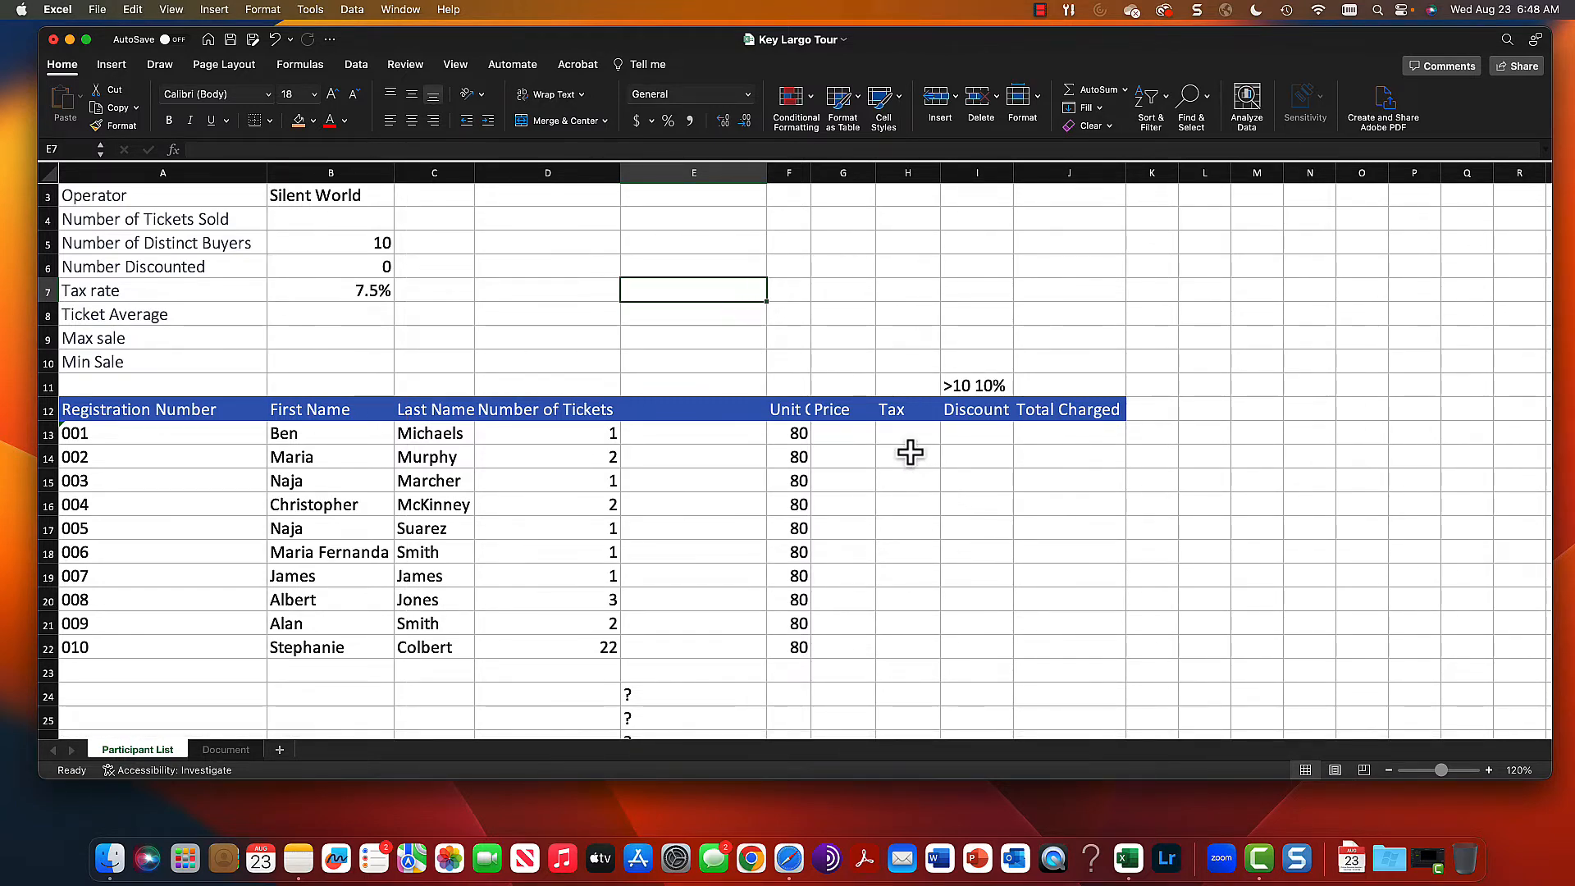
left_click(911, 456)
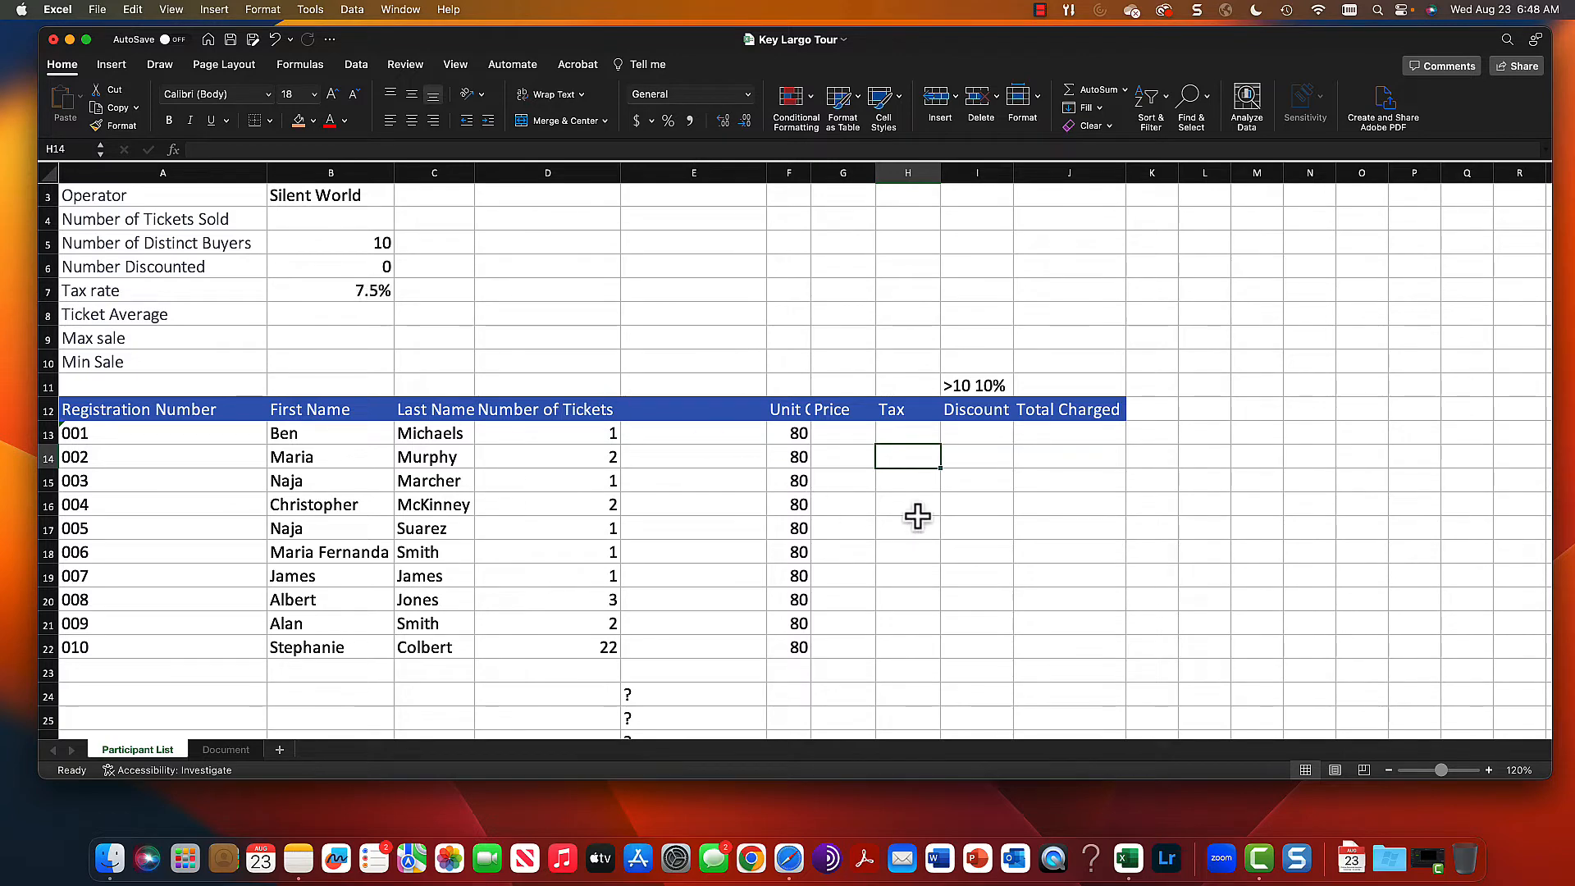
left_click(907, 436)
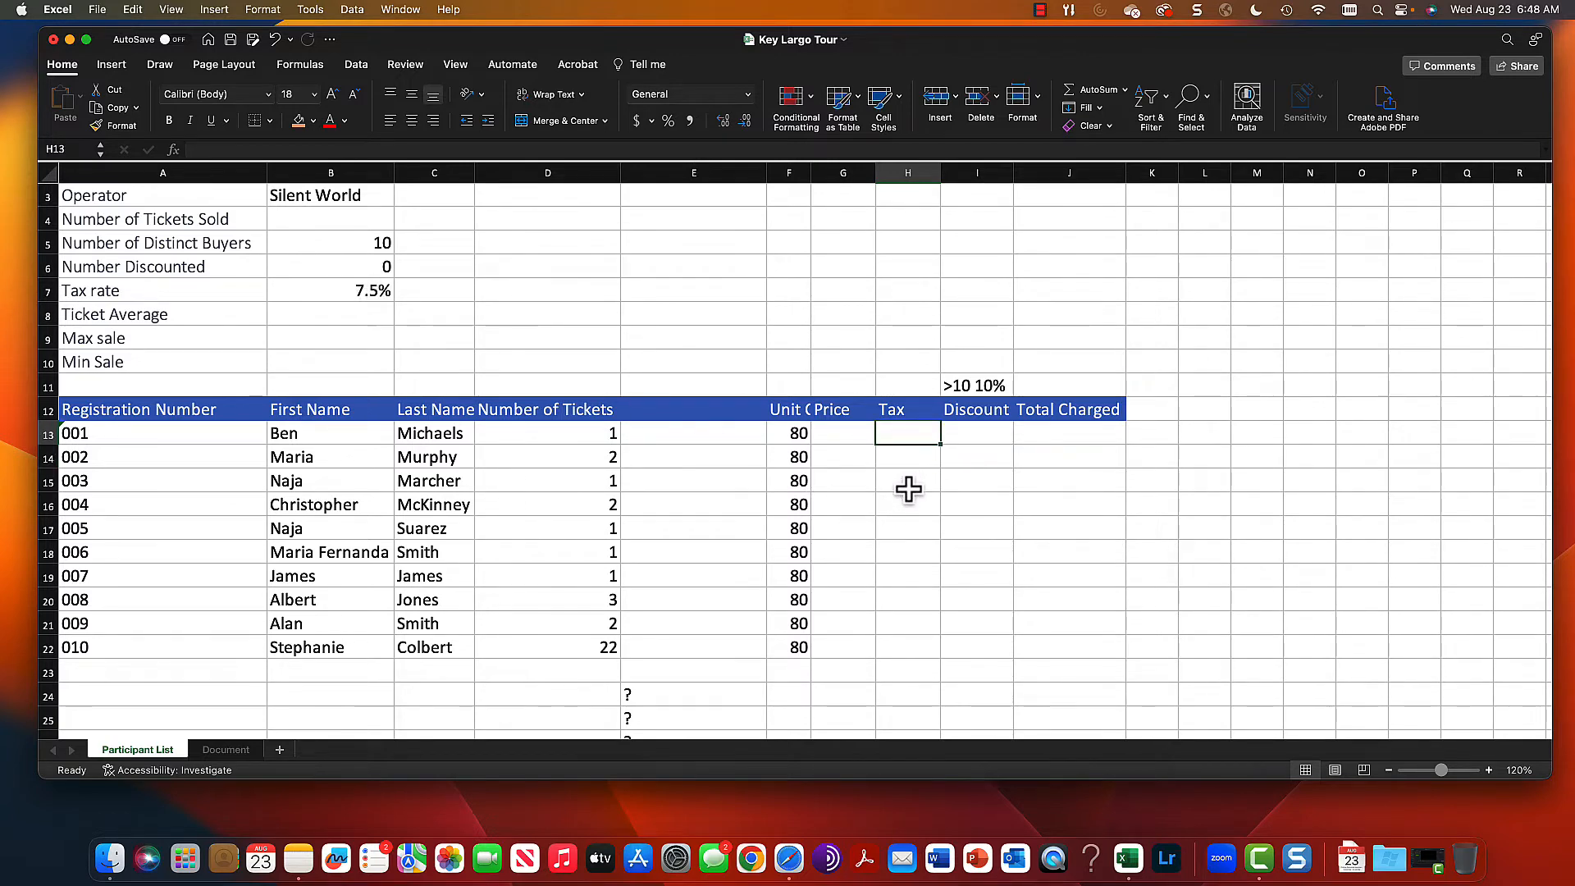
Step: Delete the unneeded column E, which has no header and holds stray question marks below the table
left_click(703, 625)
scroll(703, 626, "down", 3)
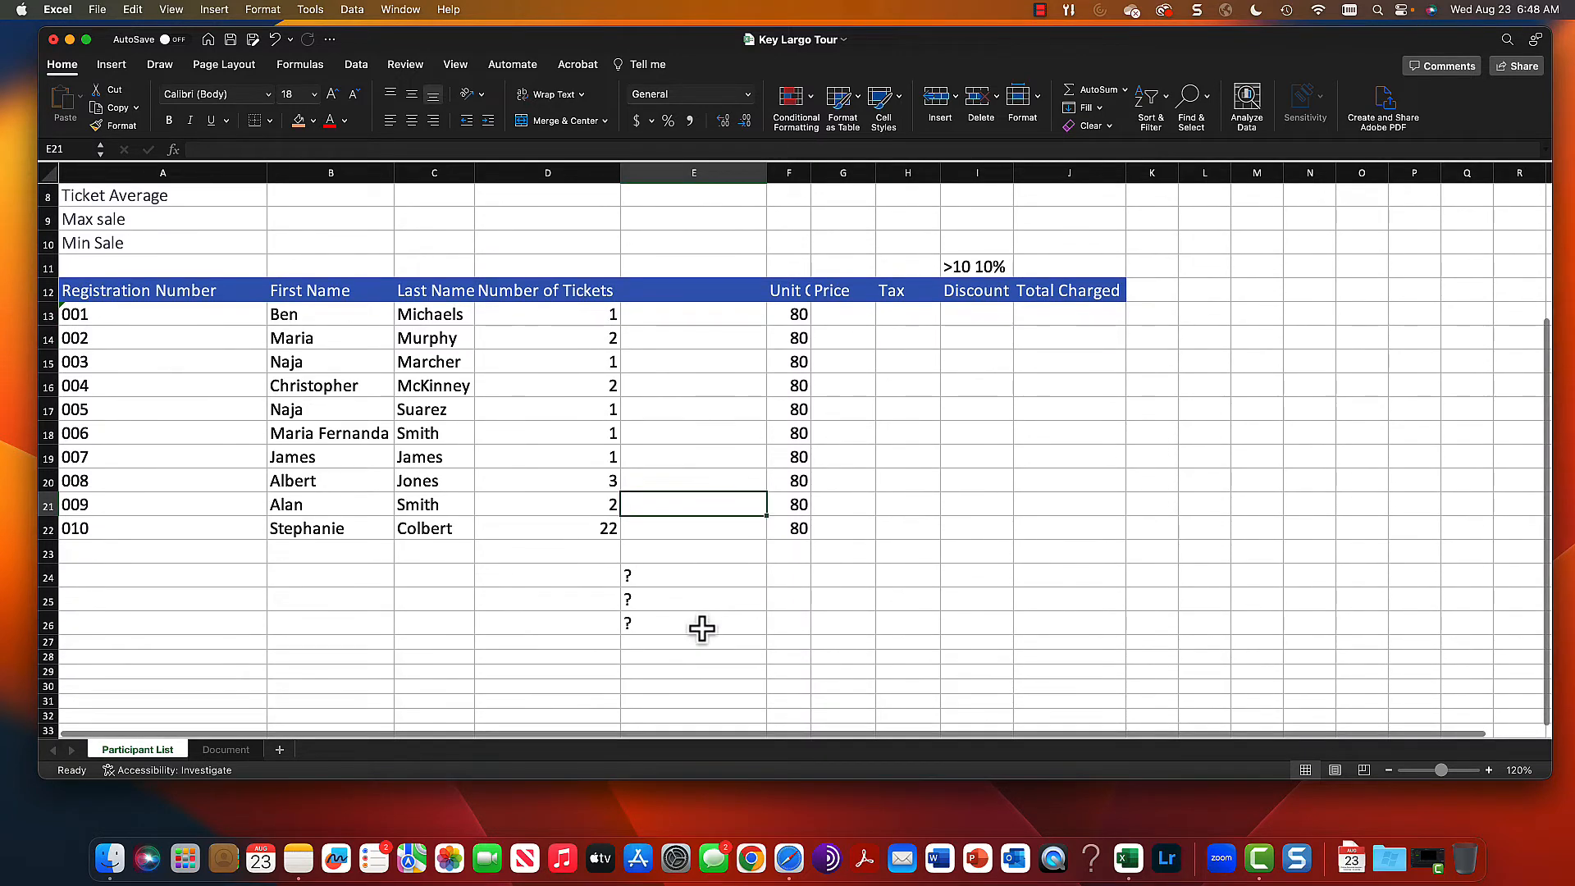
scroll(703, 628, "up", 2)
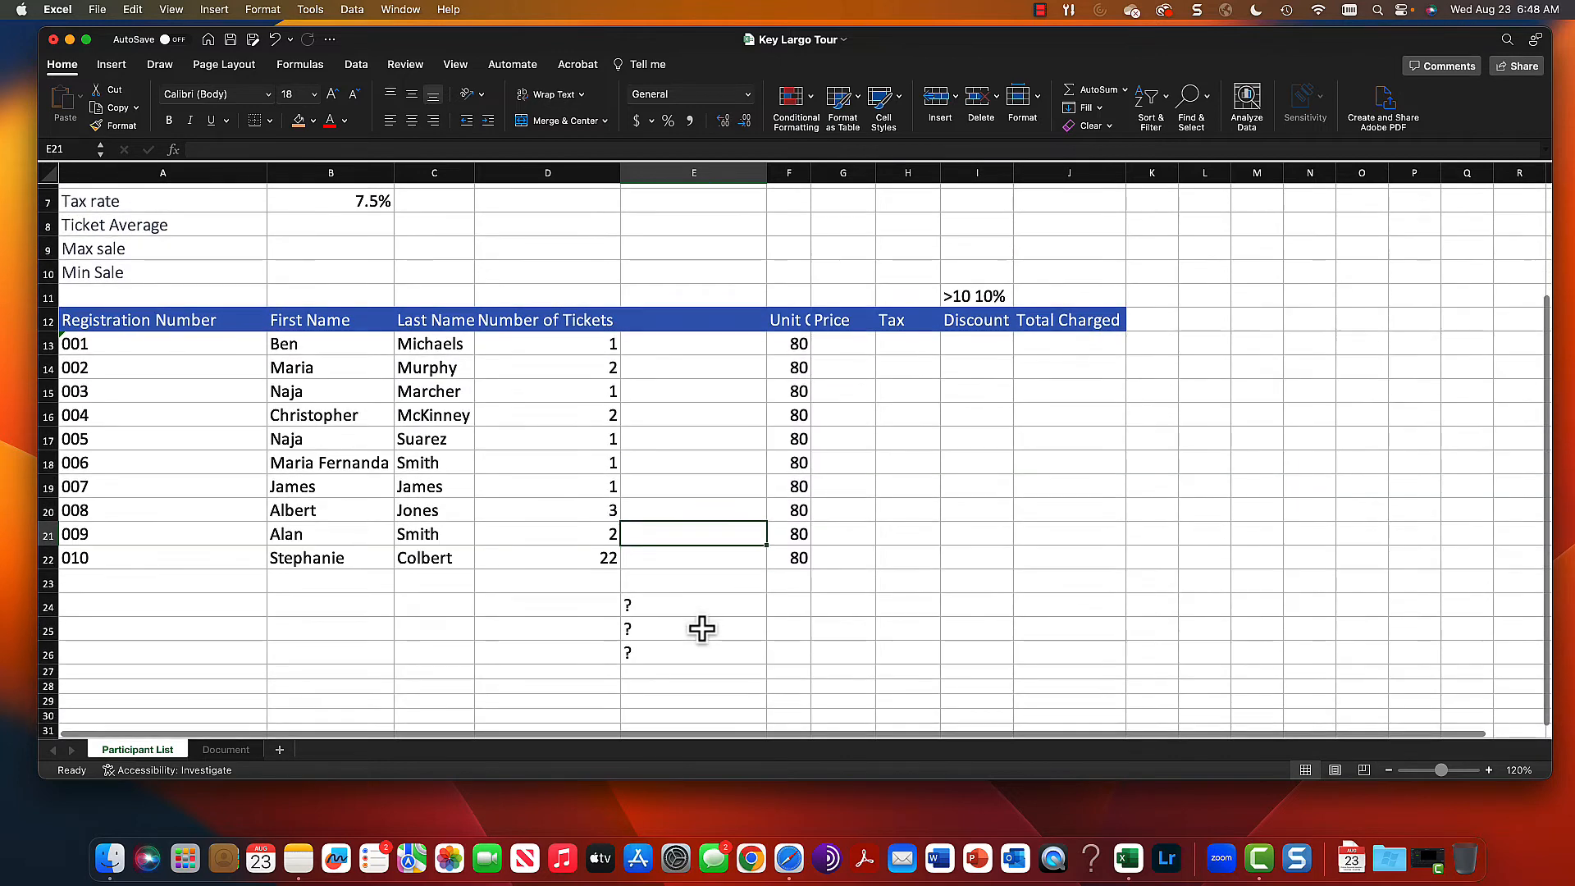
left_click(689, 611)
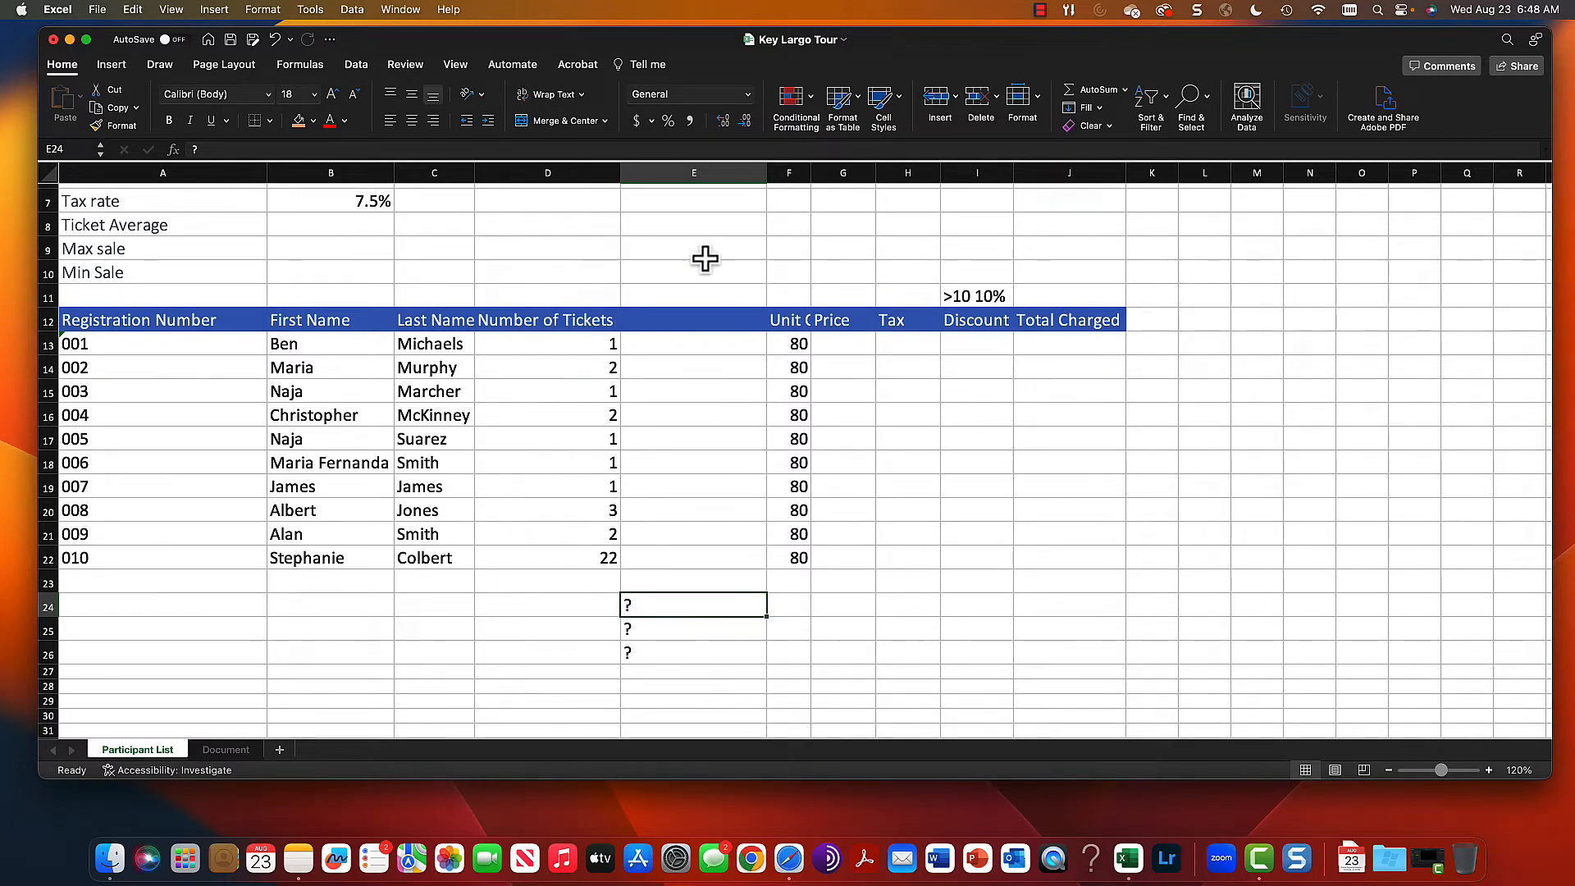
scroll(700, 174, "up", 1)
left_click(700, 174)
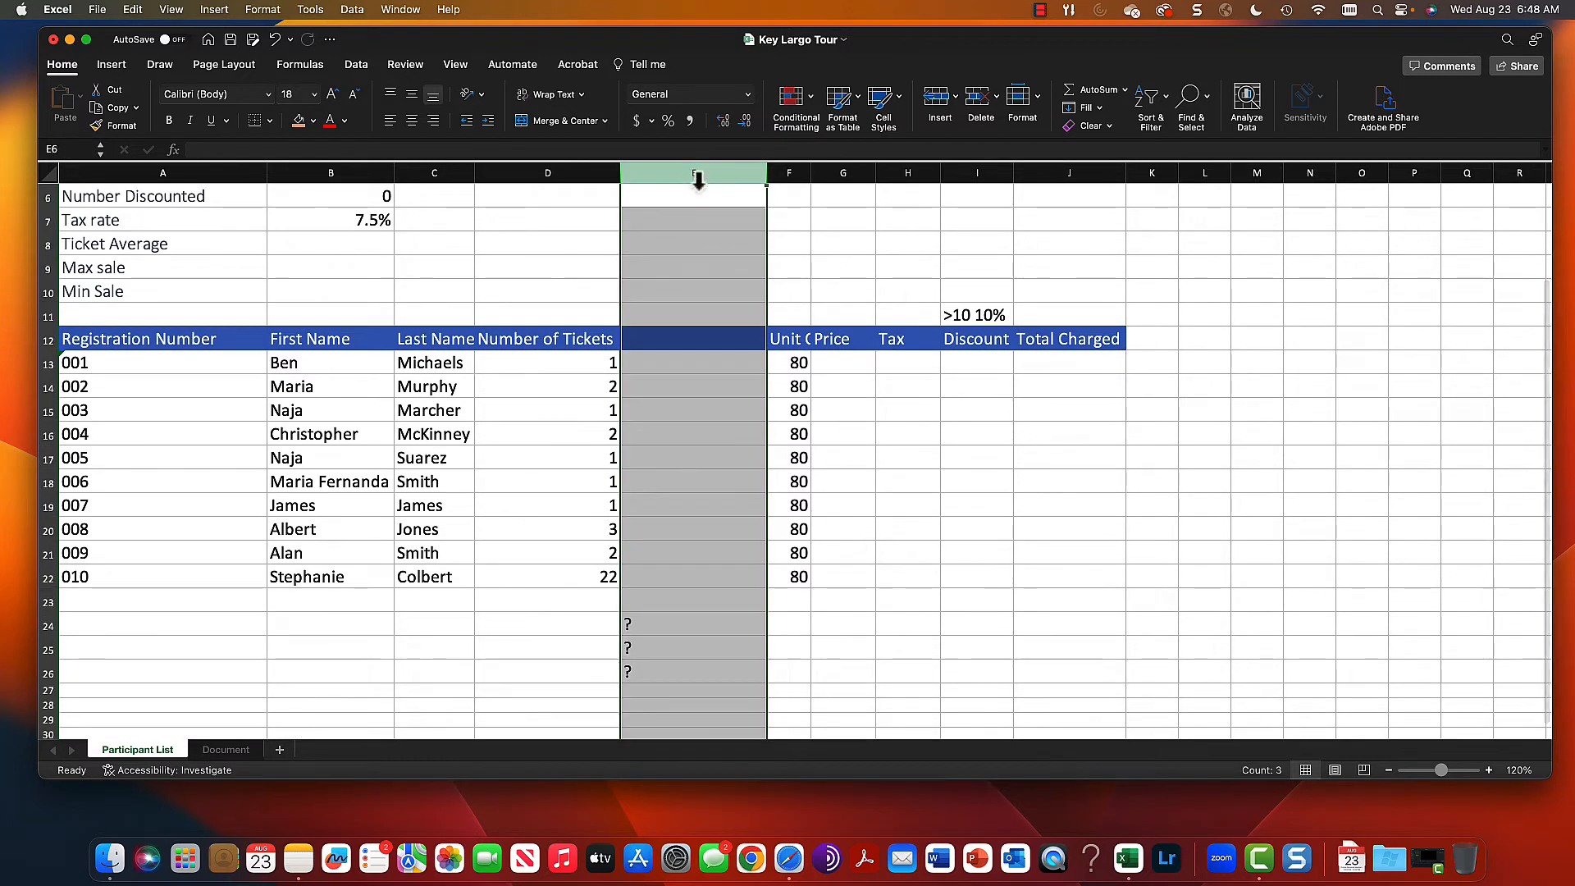
right_click(704, 175)
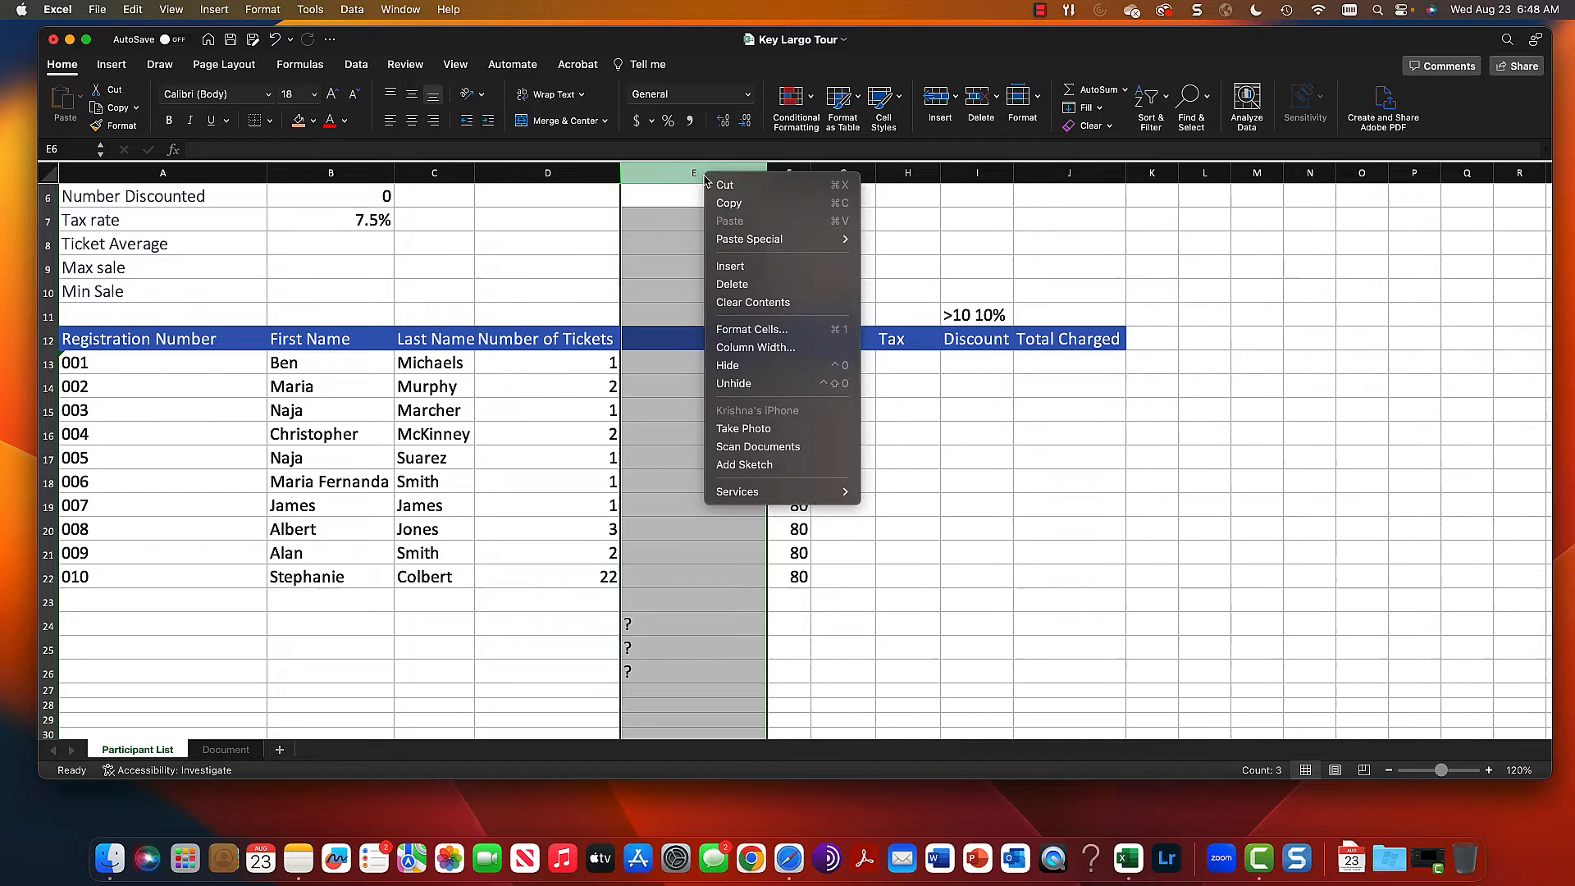
left_click(741, 287)
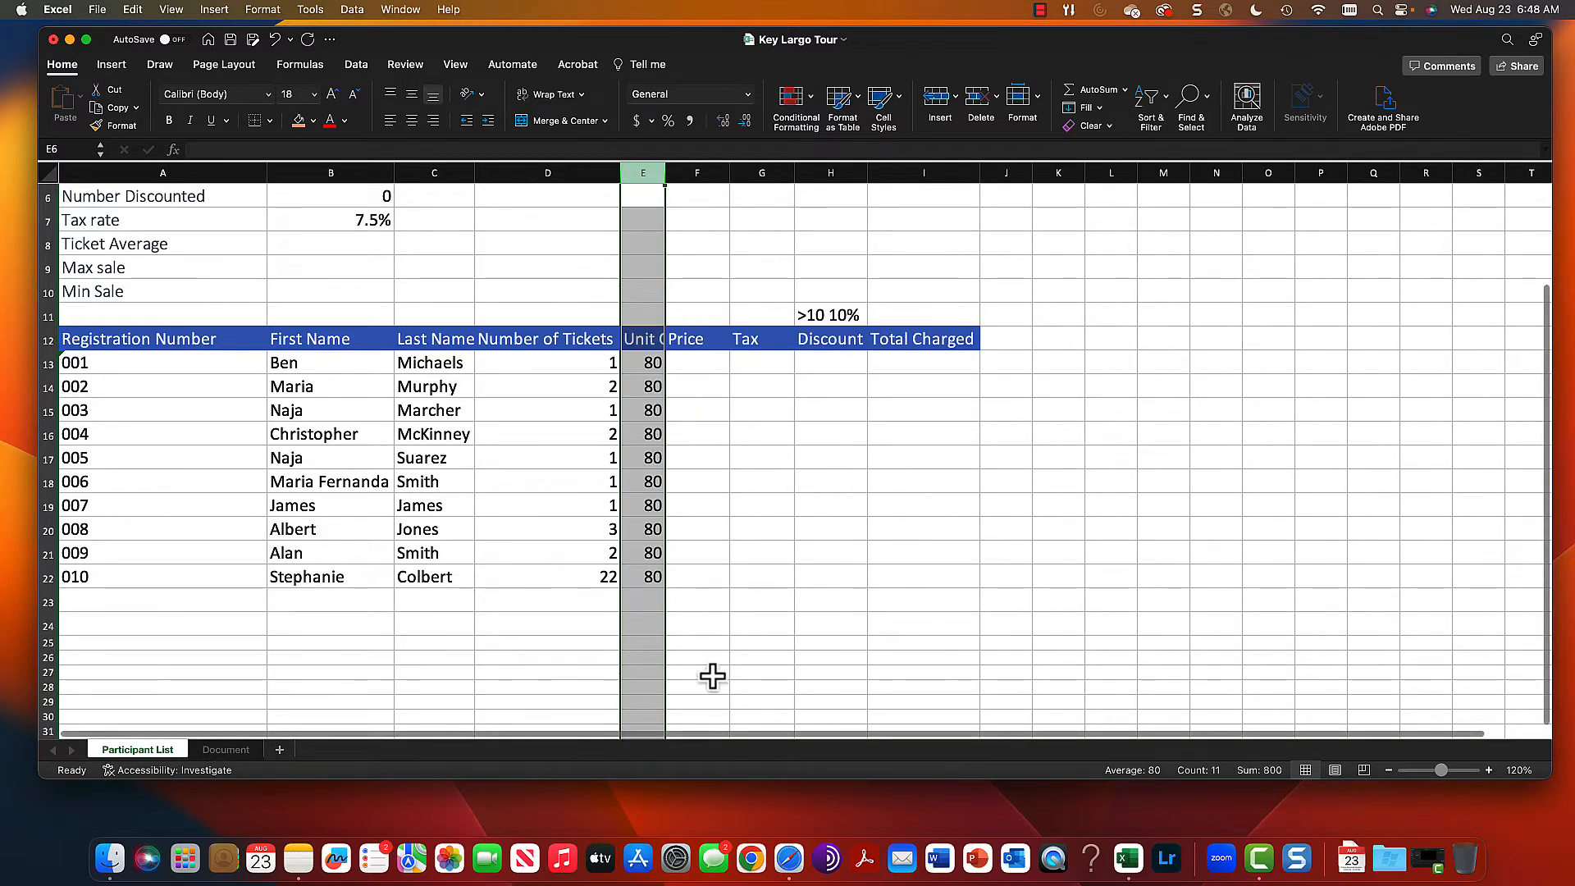
left_click(738, 619)
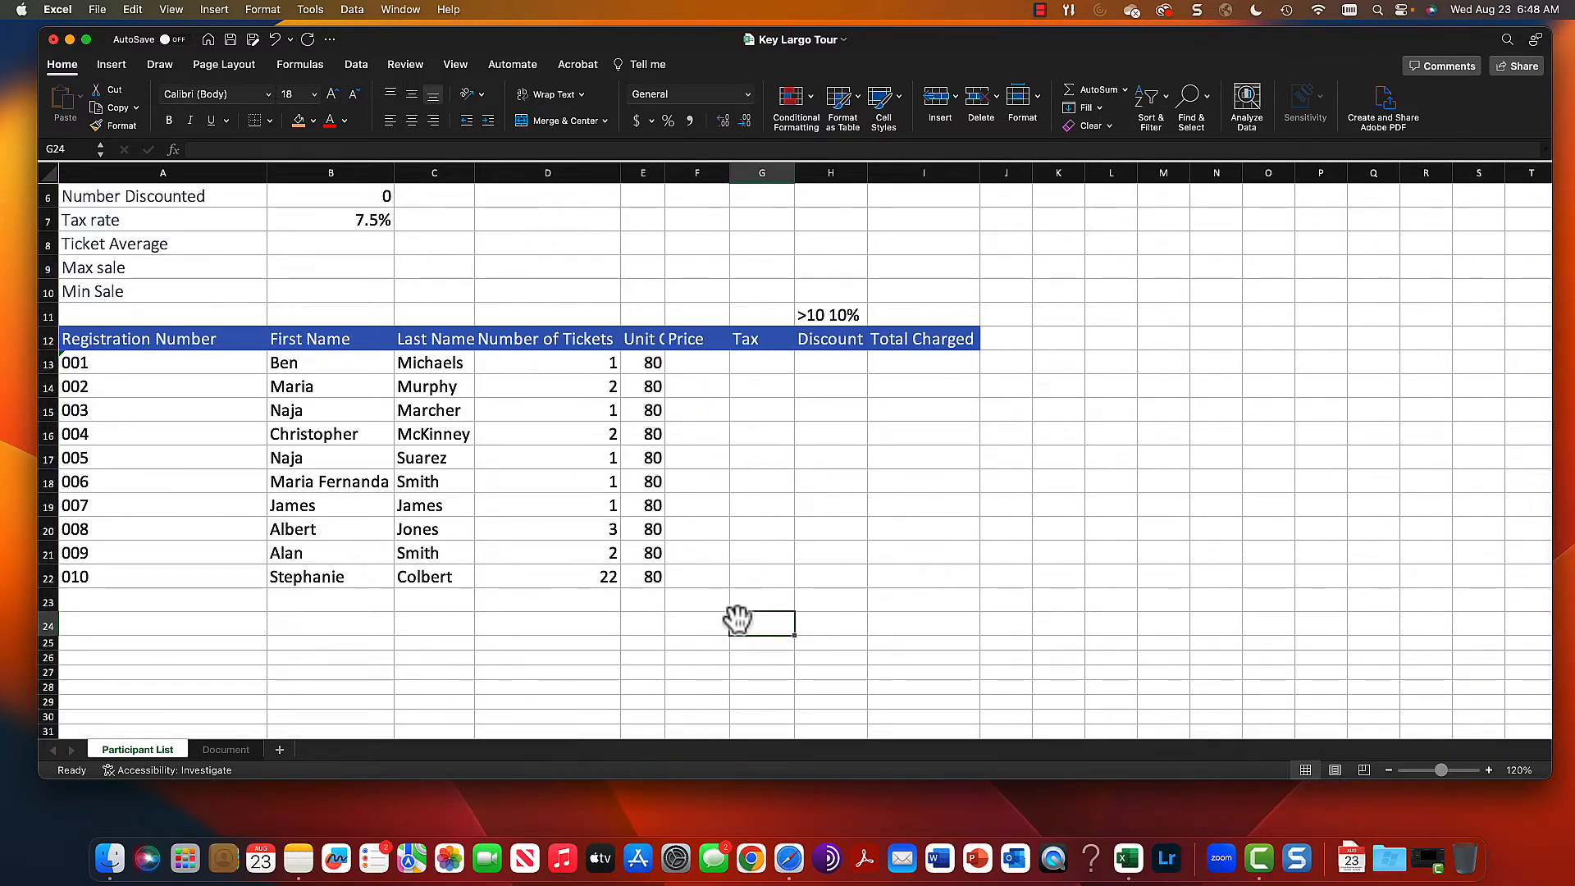
Step: Widen column E so the full Unit Cost header is readable
left_click(699, 362)
left_click(689, 343)
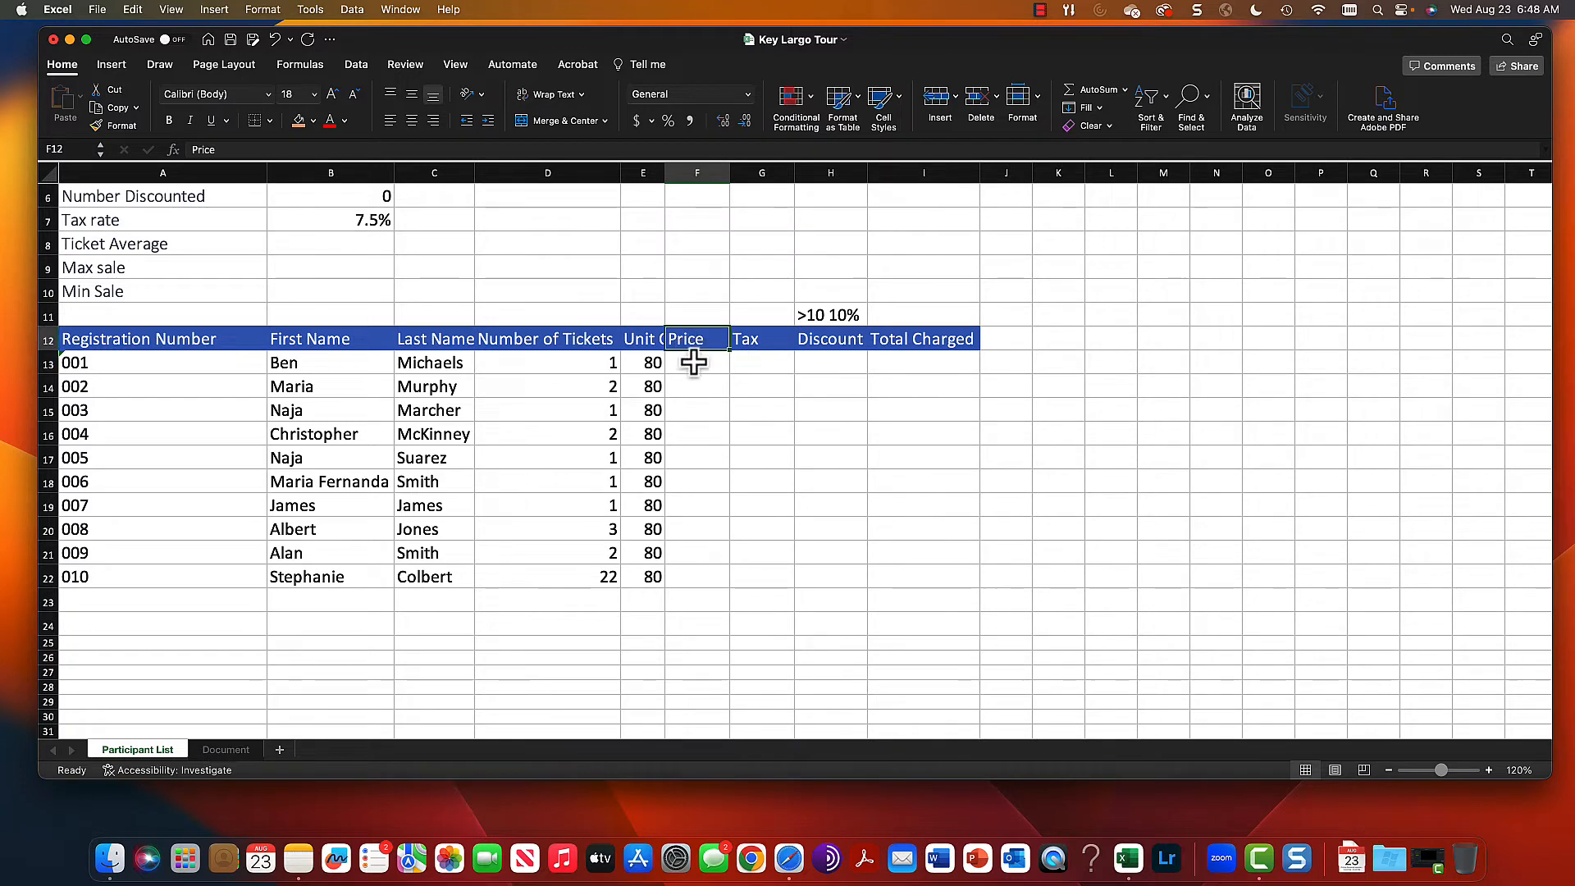
left_click(693, 363)
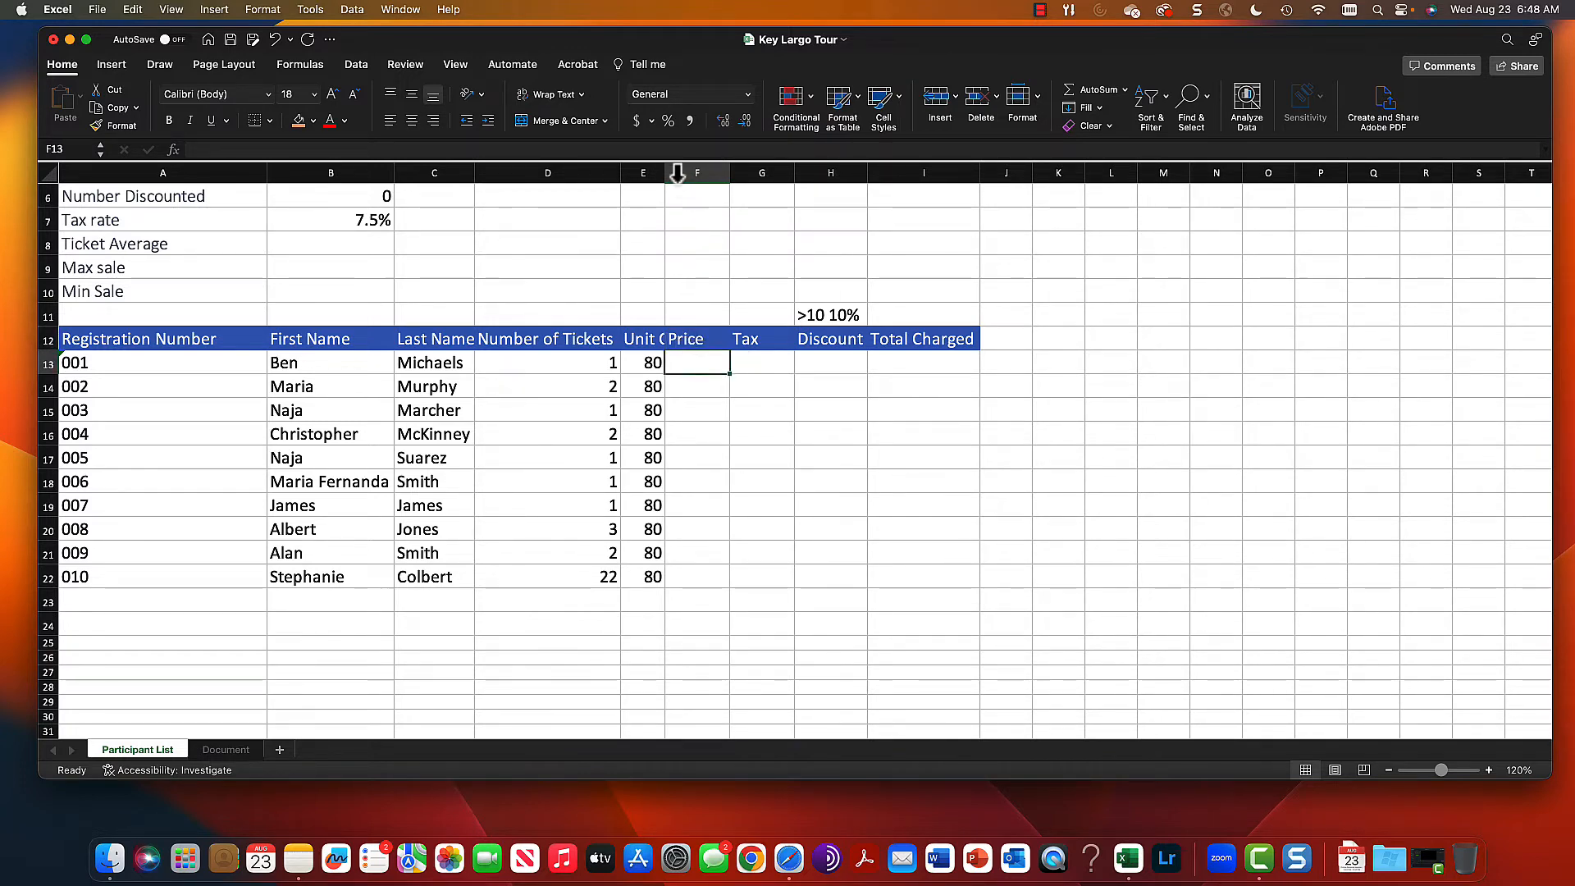
left_click_drag(663, 167, 697, 168)
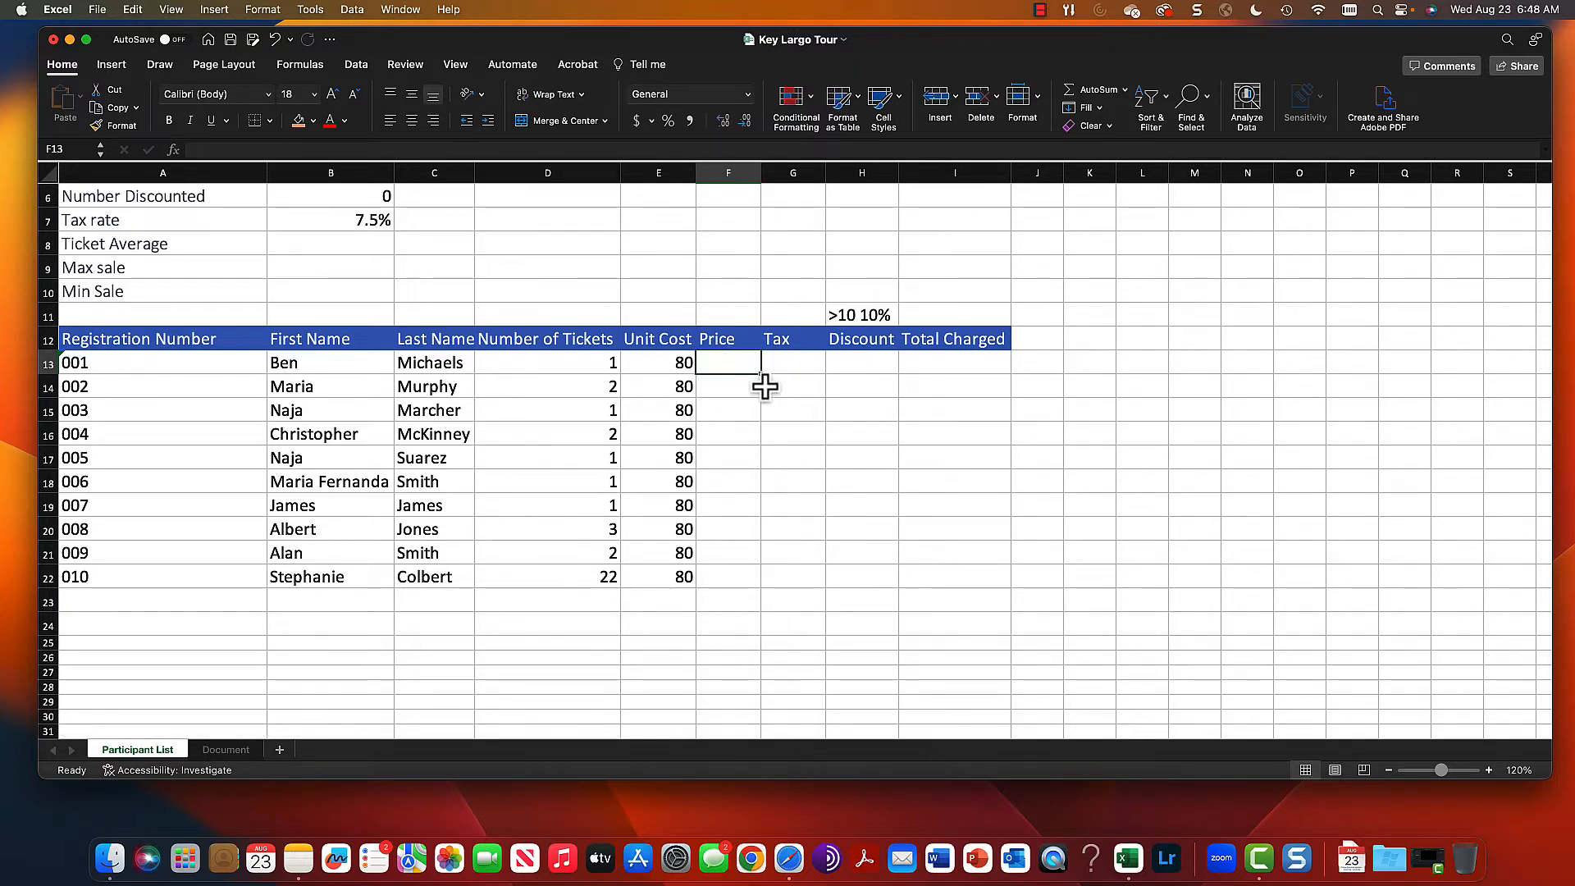
Step: Enter the formula =D13*E13 in F13 to calculate the first participant's price
type("=")
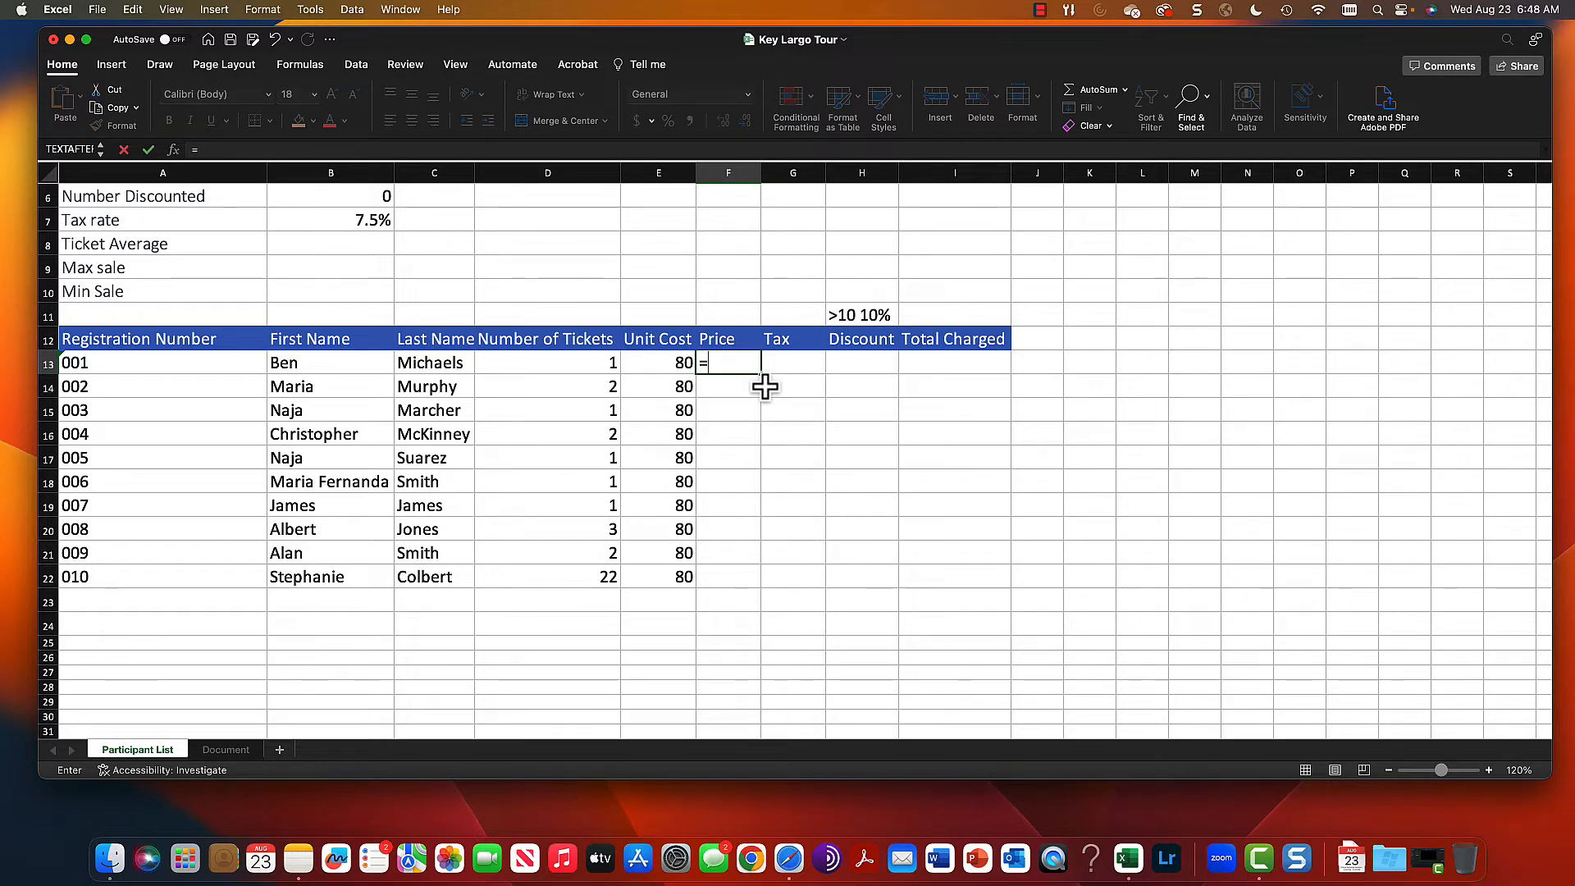
key("Left")
key("Left")
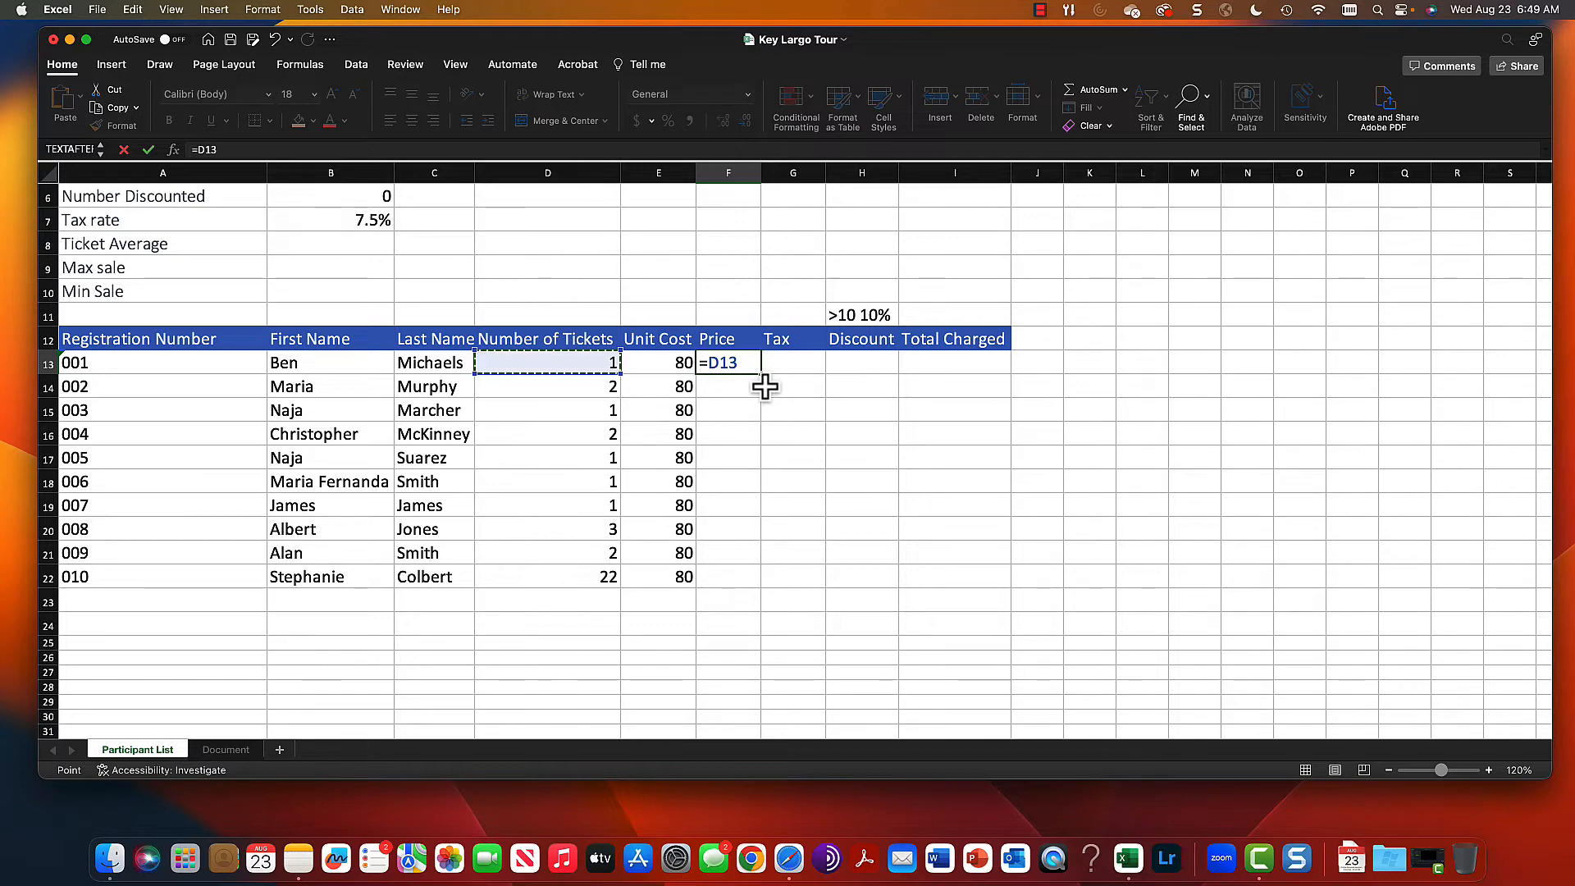
type("*")
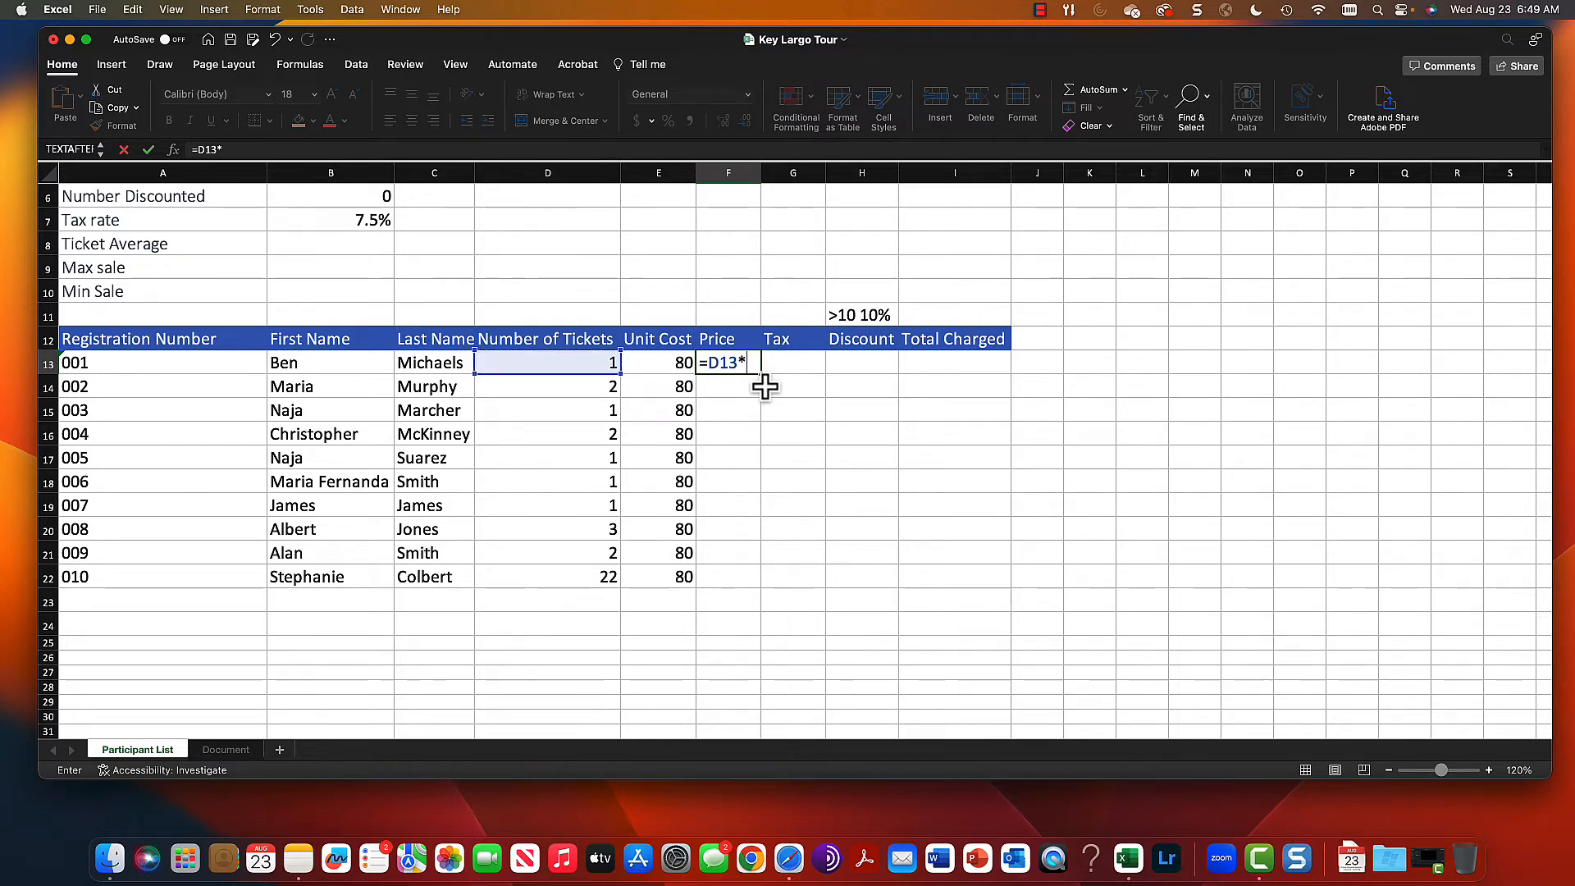
key("Left")
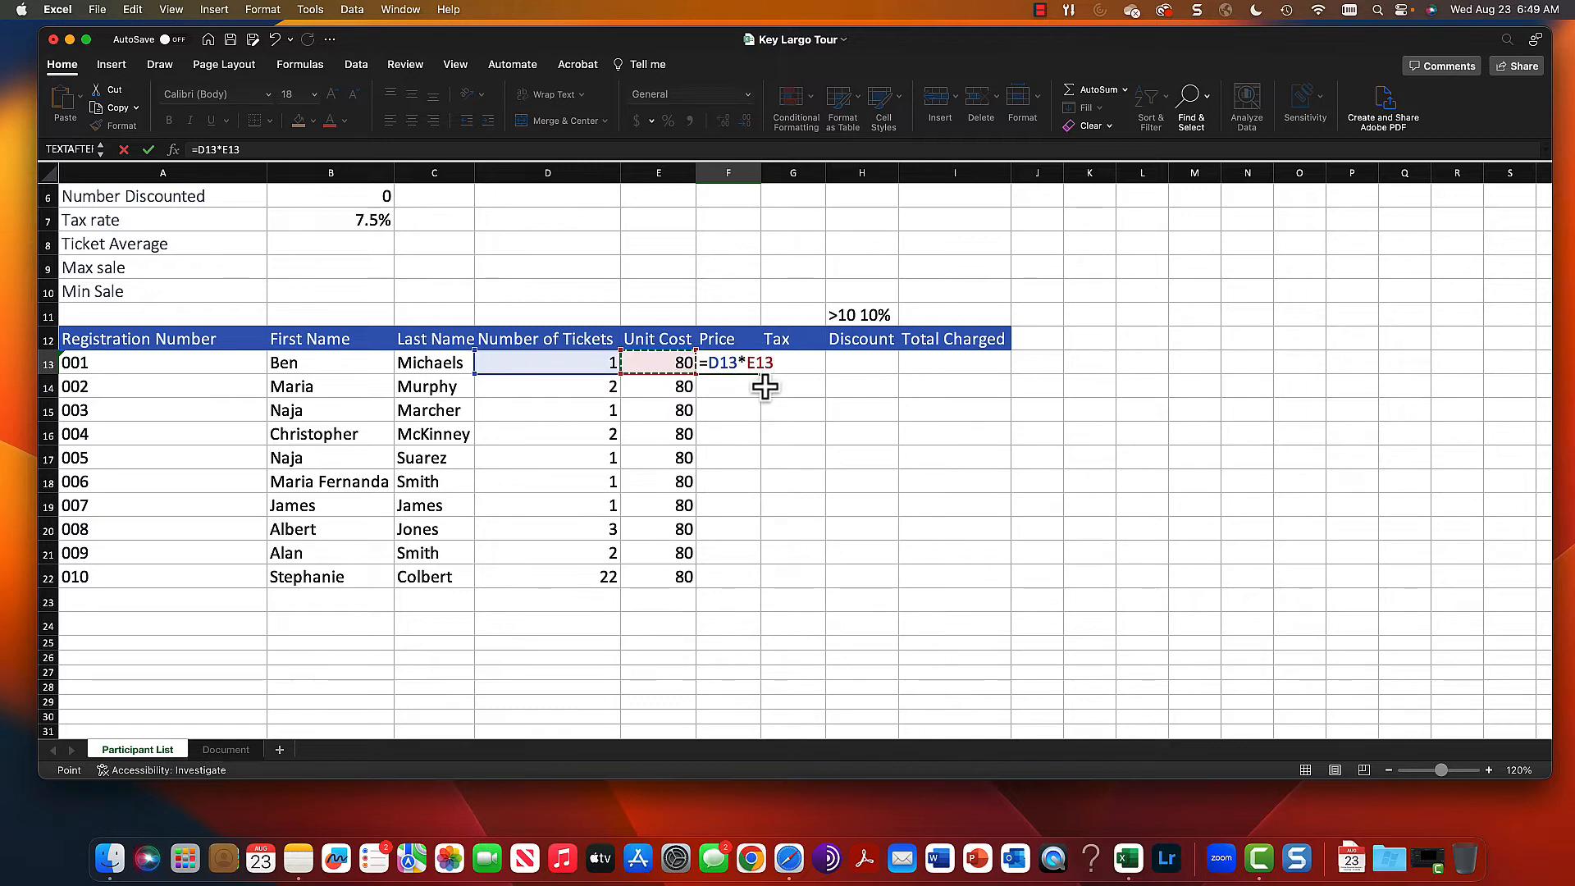
key("Return")
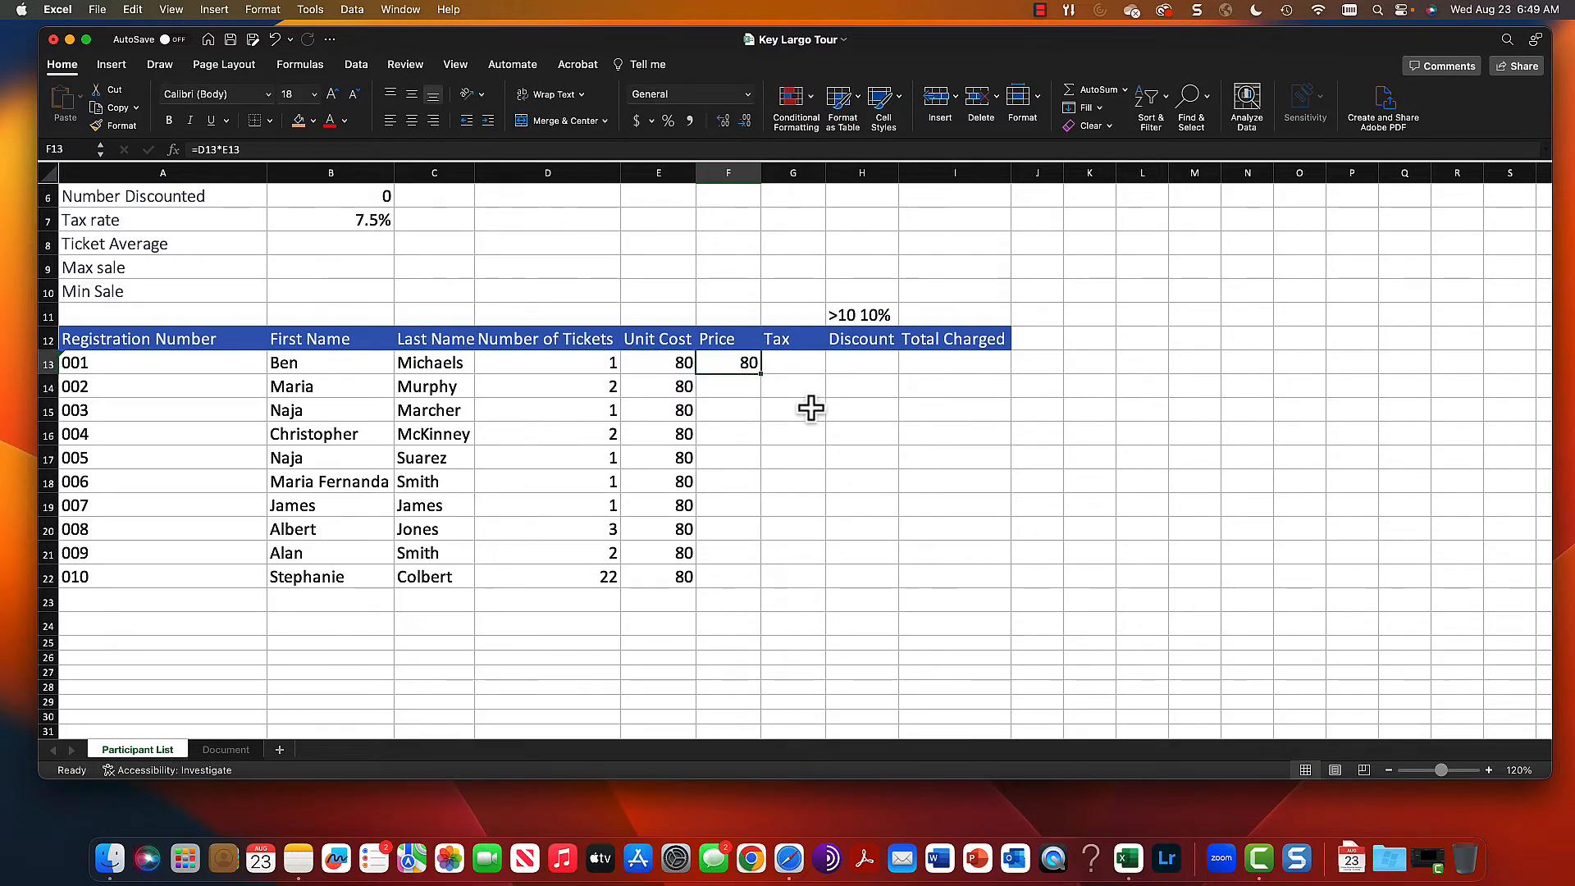
Step: Try filling the Price formula from F13 down to F22, and undo the fill
double_click(761, 375)
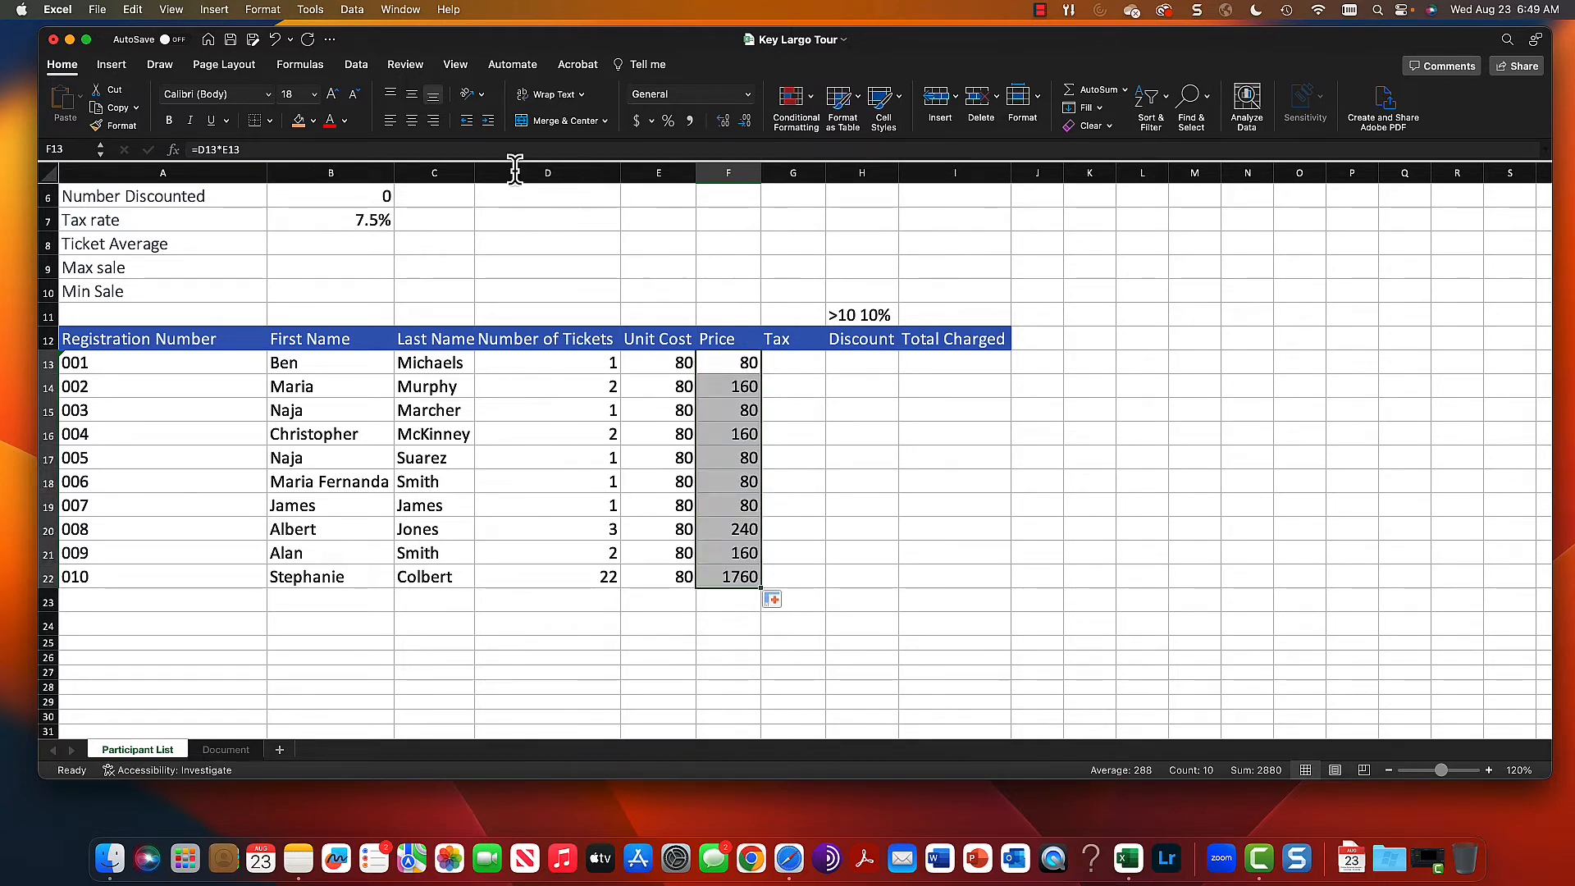
left_click(275, 39)
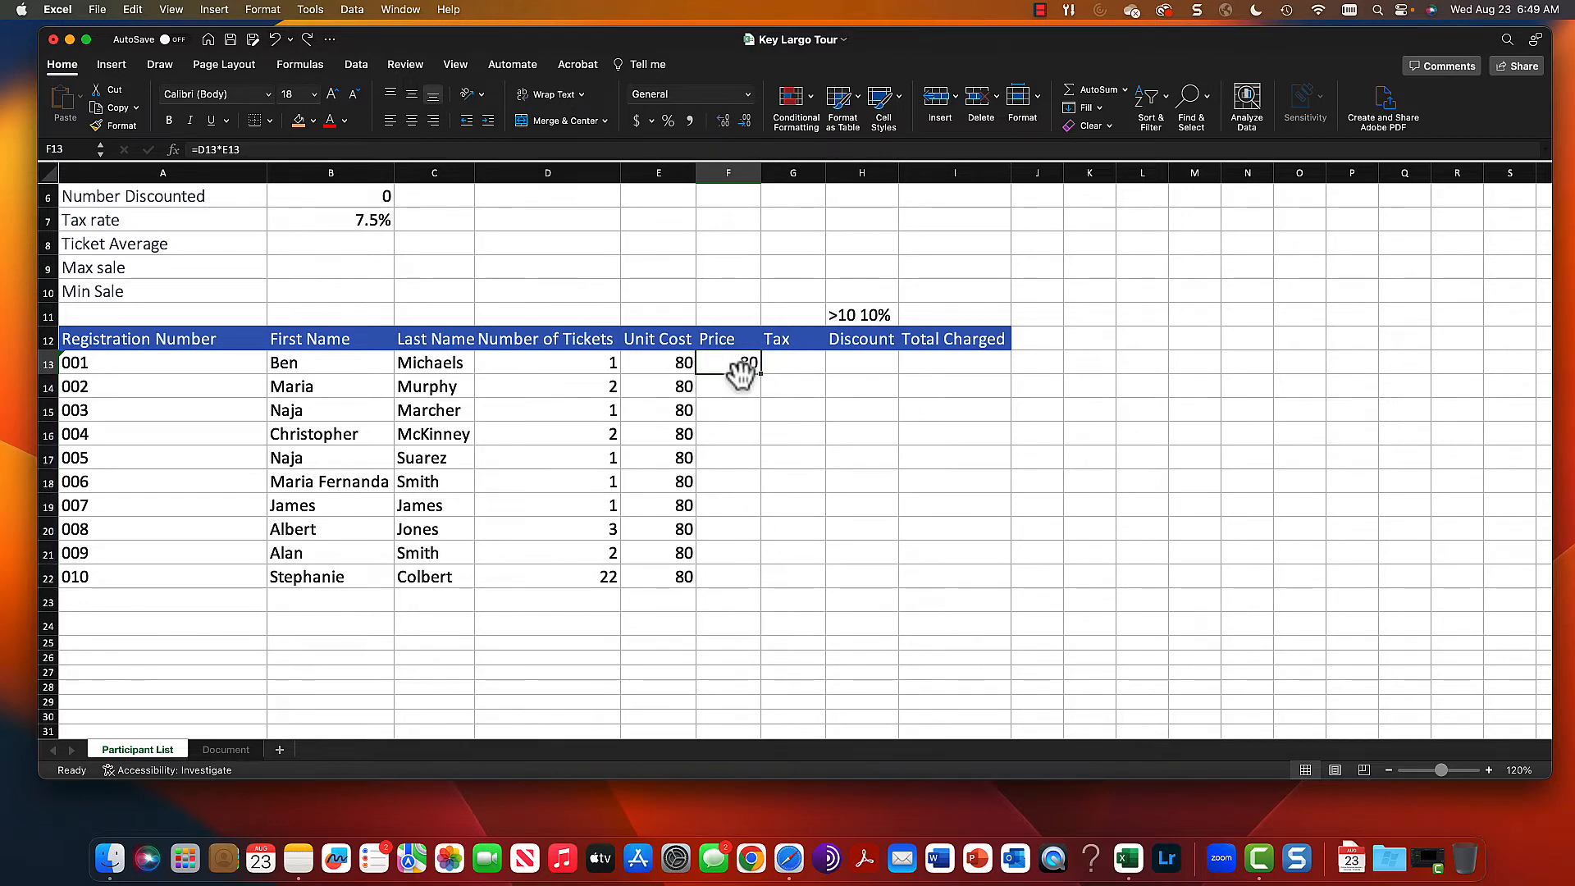
Step: Copy the Price formula in F13 and paste it over the range F13:F22
key("super+c")
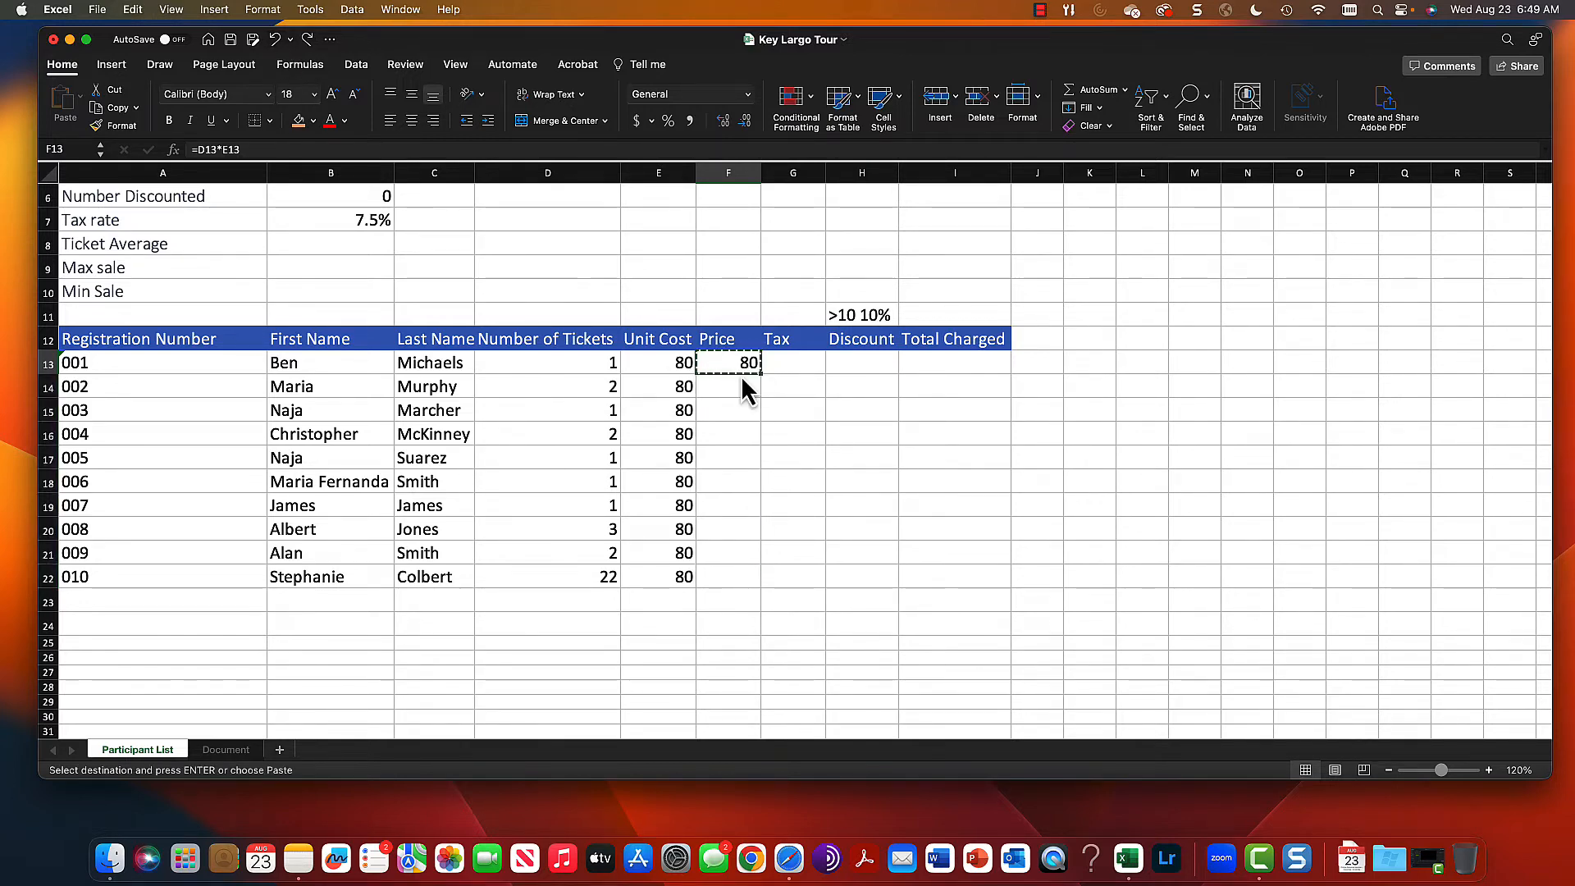
key("shift+Down")
key("shift+Down")
key("shift+Down")
key("shift+Down")
key("shift+Down")
key("shift+Down")
key("shift+Down")
key("shift+Down")
key("shift+Down")
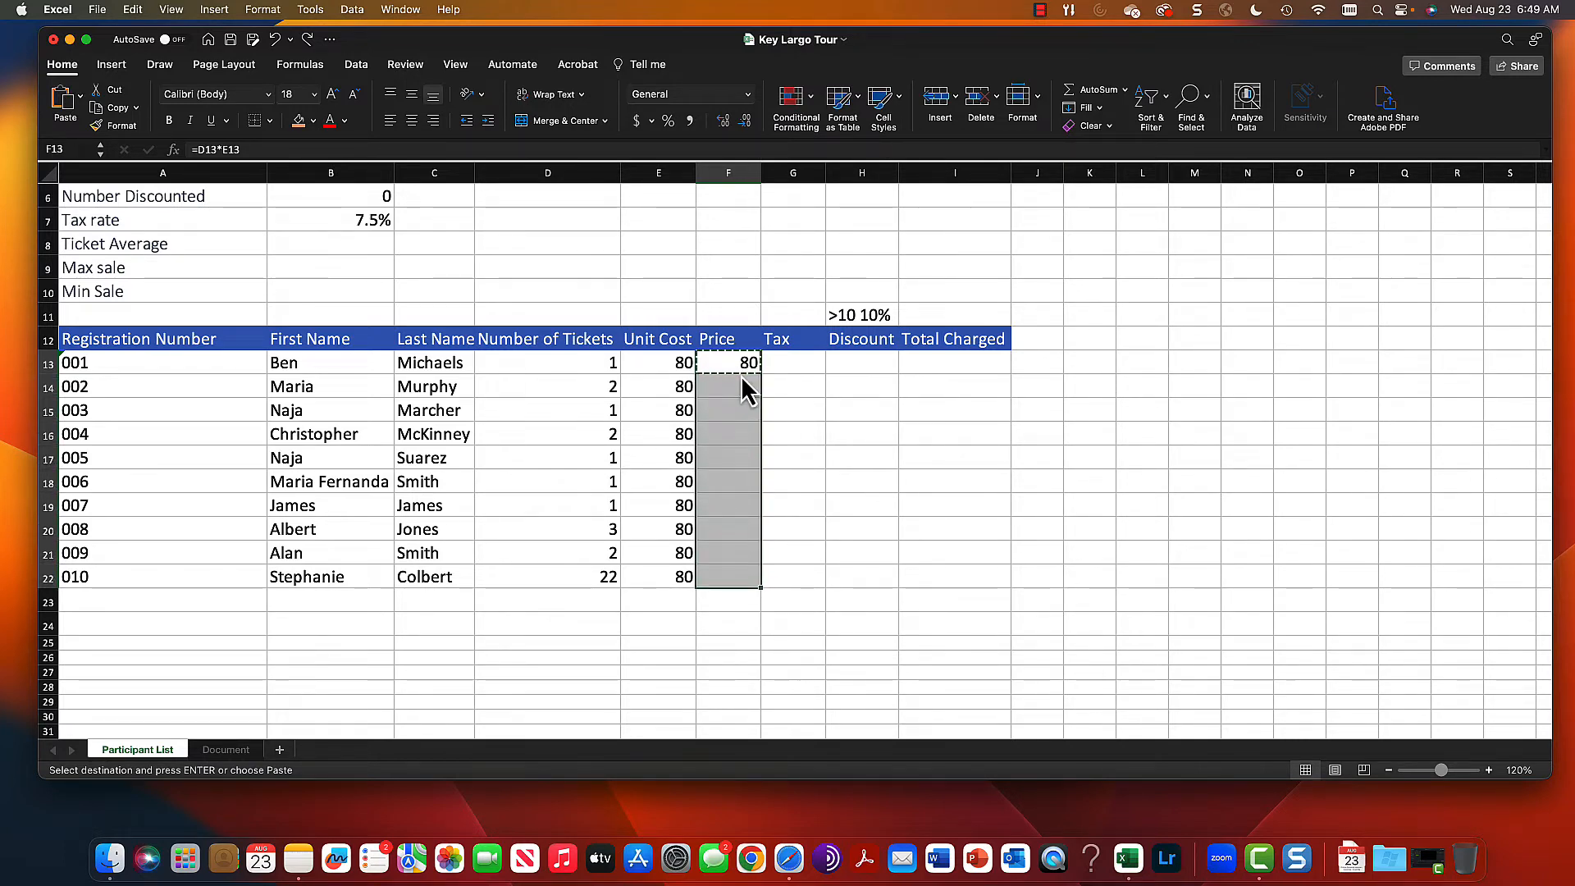
key("Return")
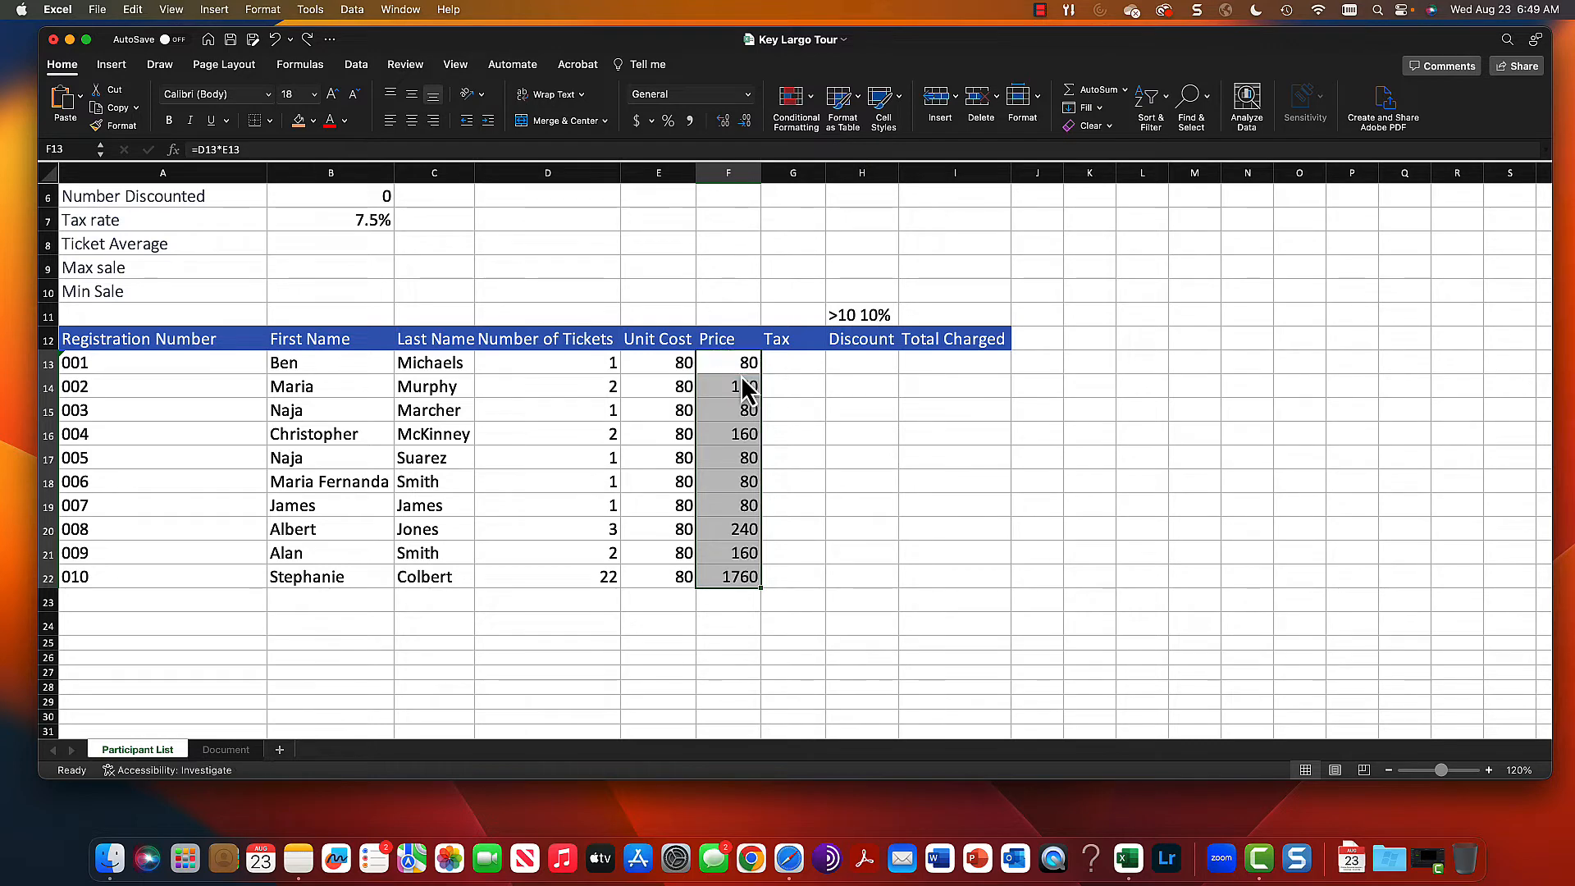
Step: Clear the pasted Price formulas below F13, keeping only the one in F13
left_click(744, 388)
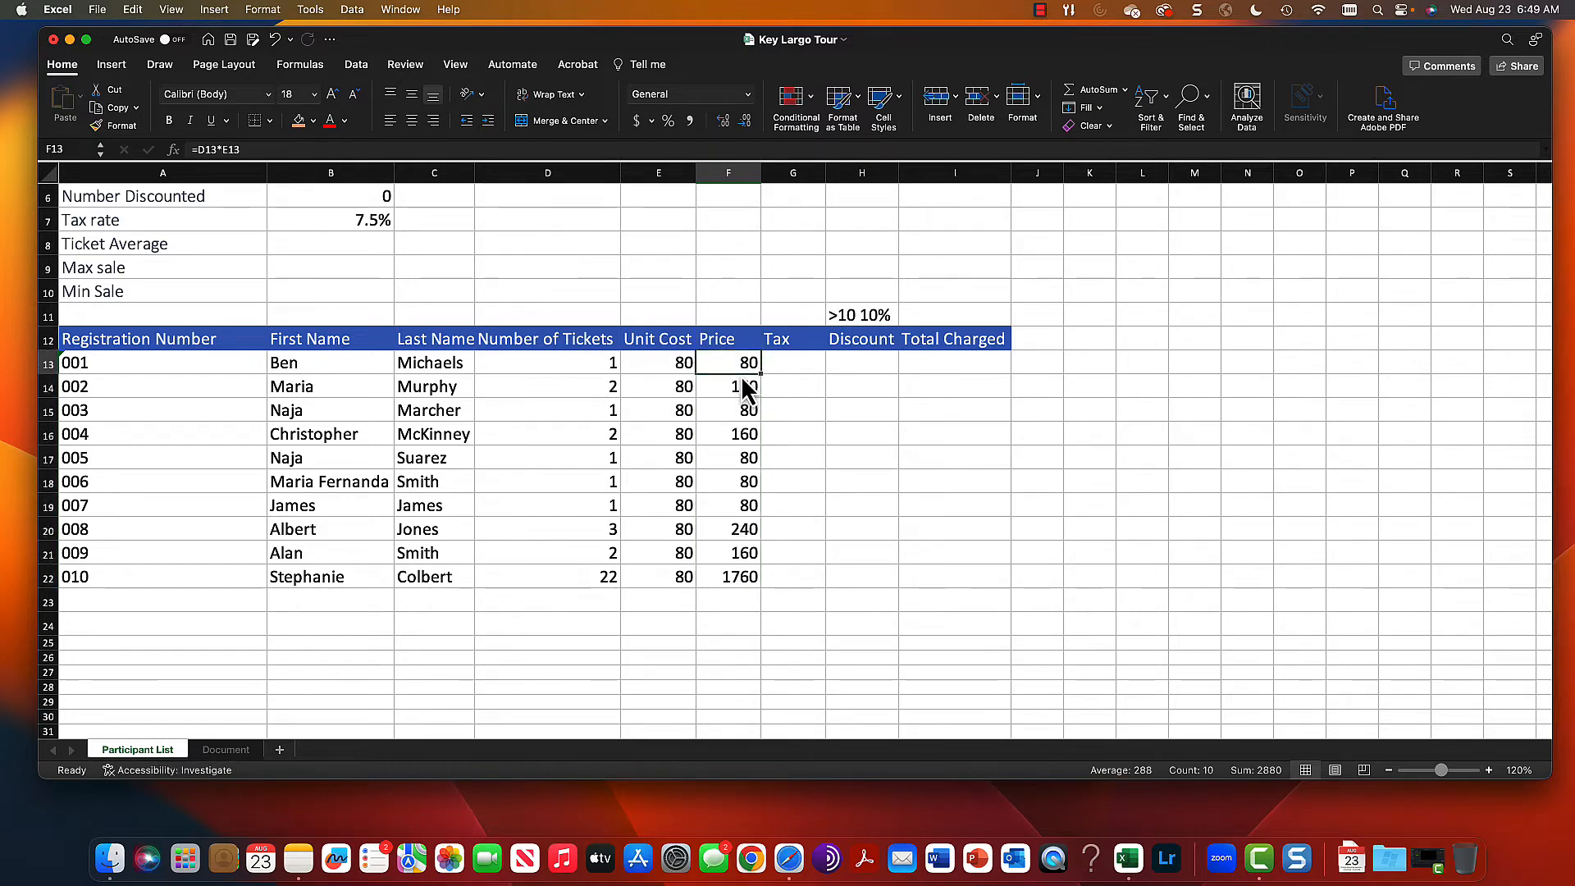
key("shift+Down")
key("shift+Down")
key("shift+Down")
key("shift+Down")
key("shift+Down")
key("shift+Down")
key("shift+Down")
key("shift+Down")
key("shift+Down")
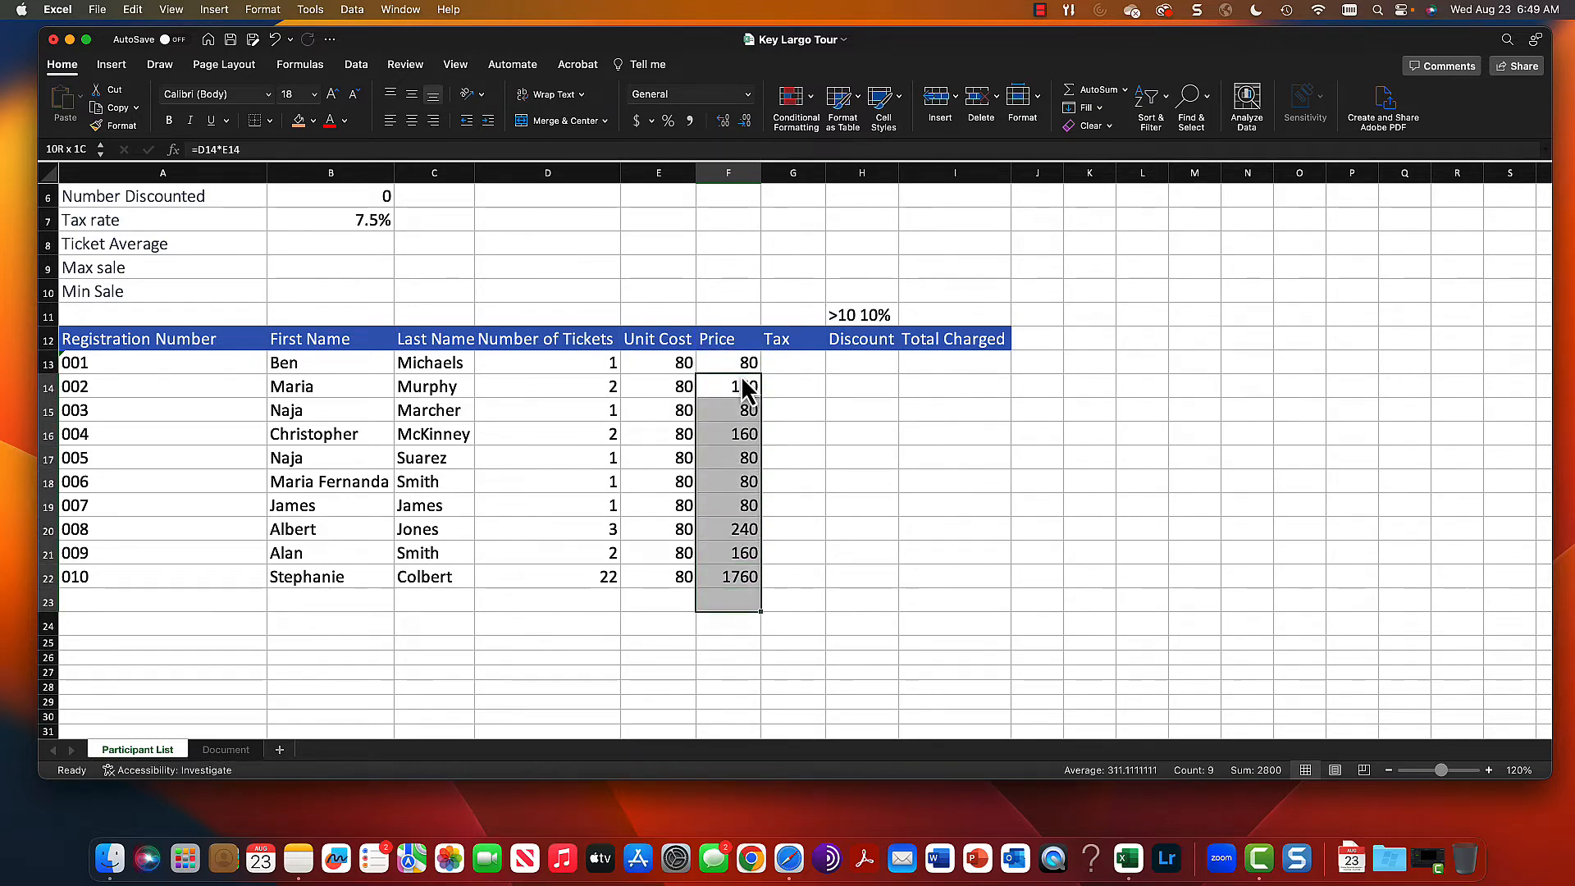
key("Delete")
key("Up")
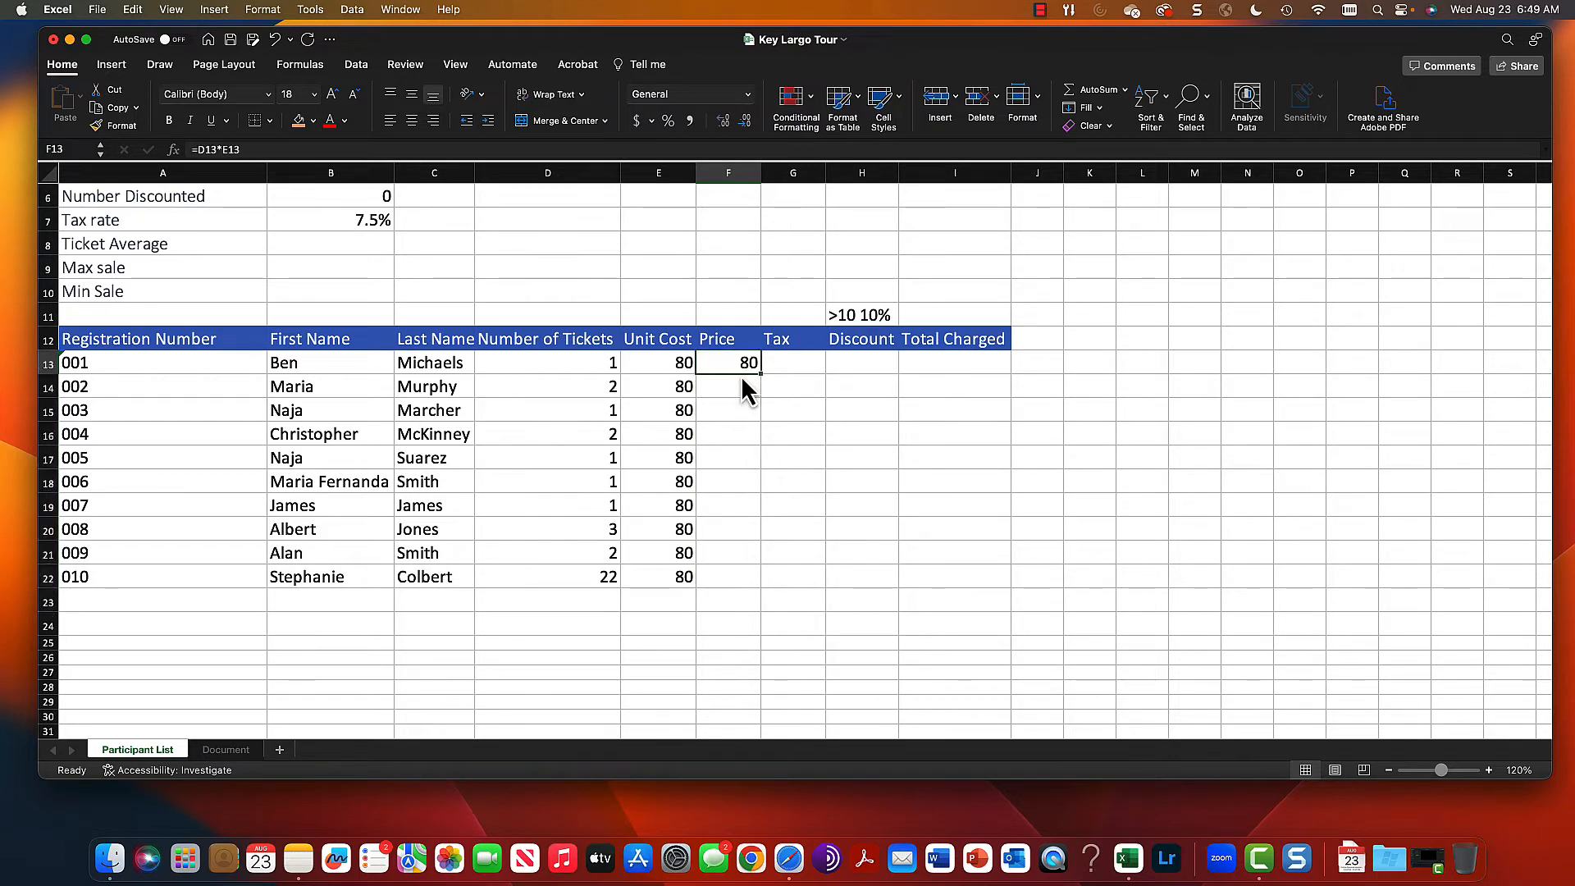
Step: Copy the Price formula in F13 and paste it into F14:F22 for the remaining participants
key("cmd+c")
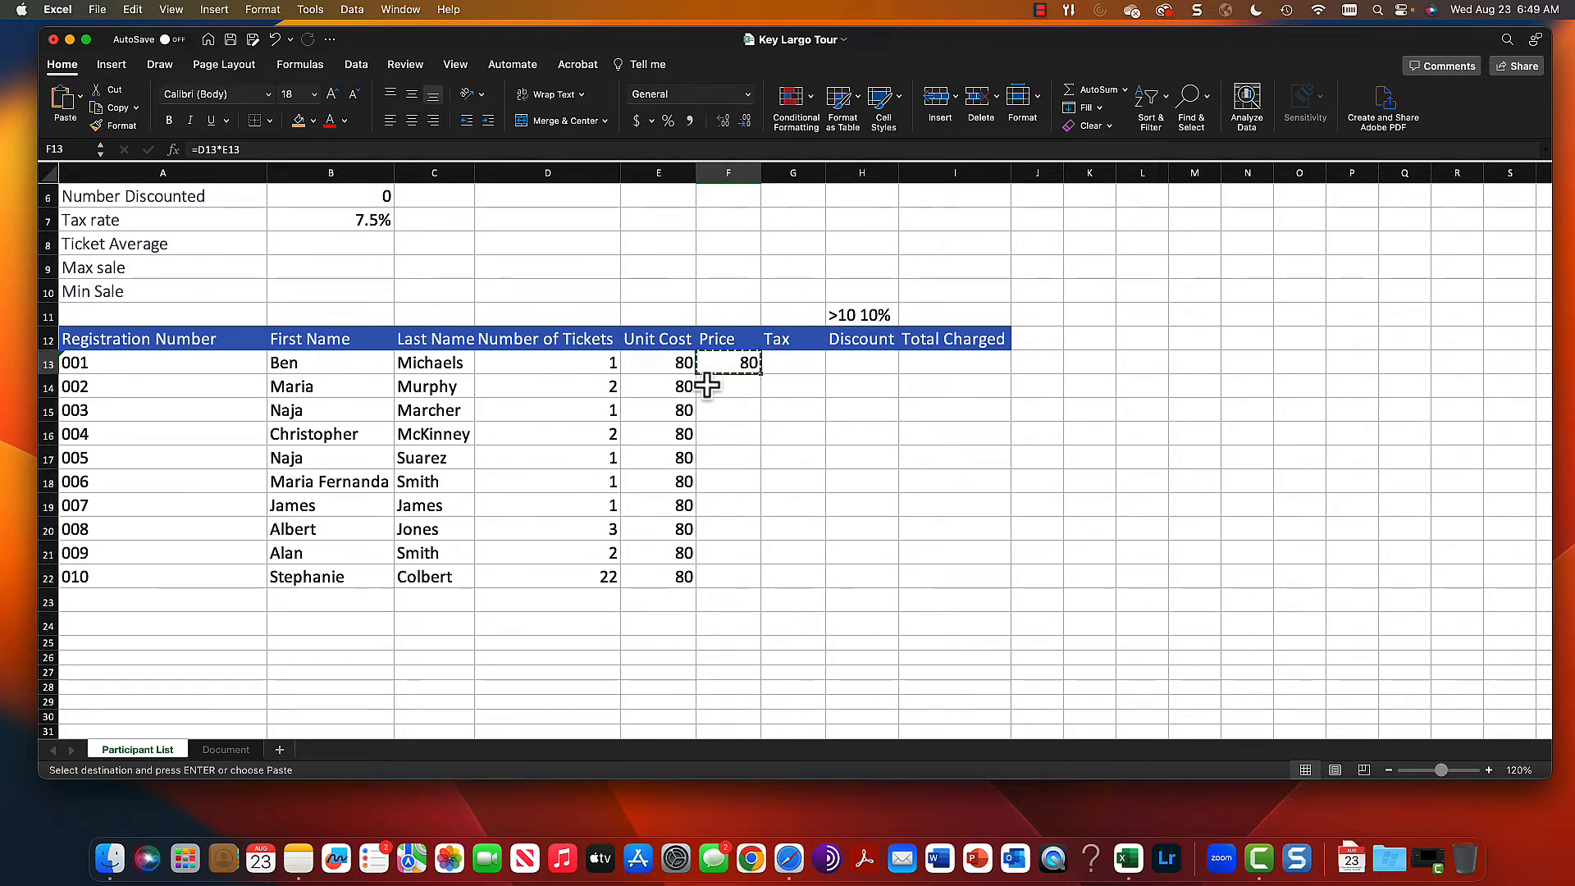
left_click(717, 395)
left_click_drag(717, 395, 715, 574)
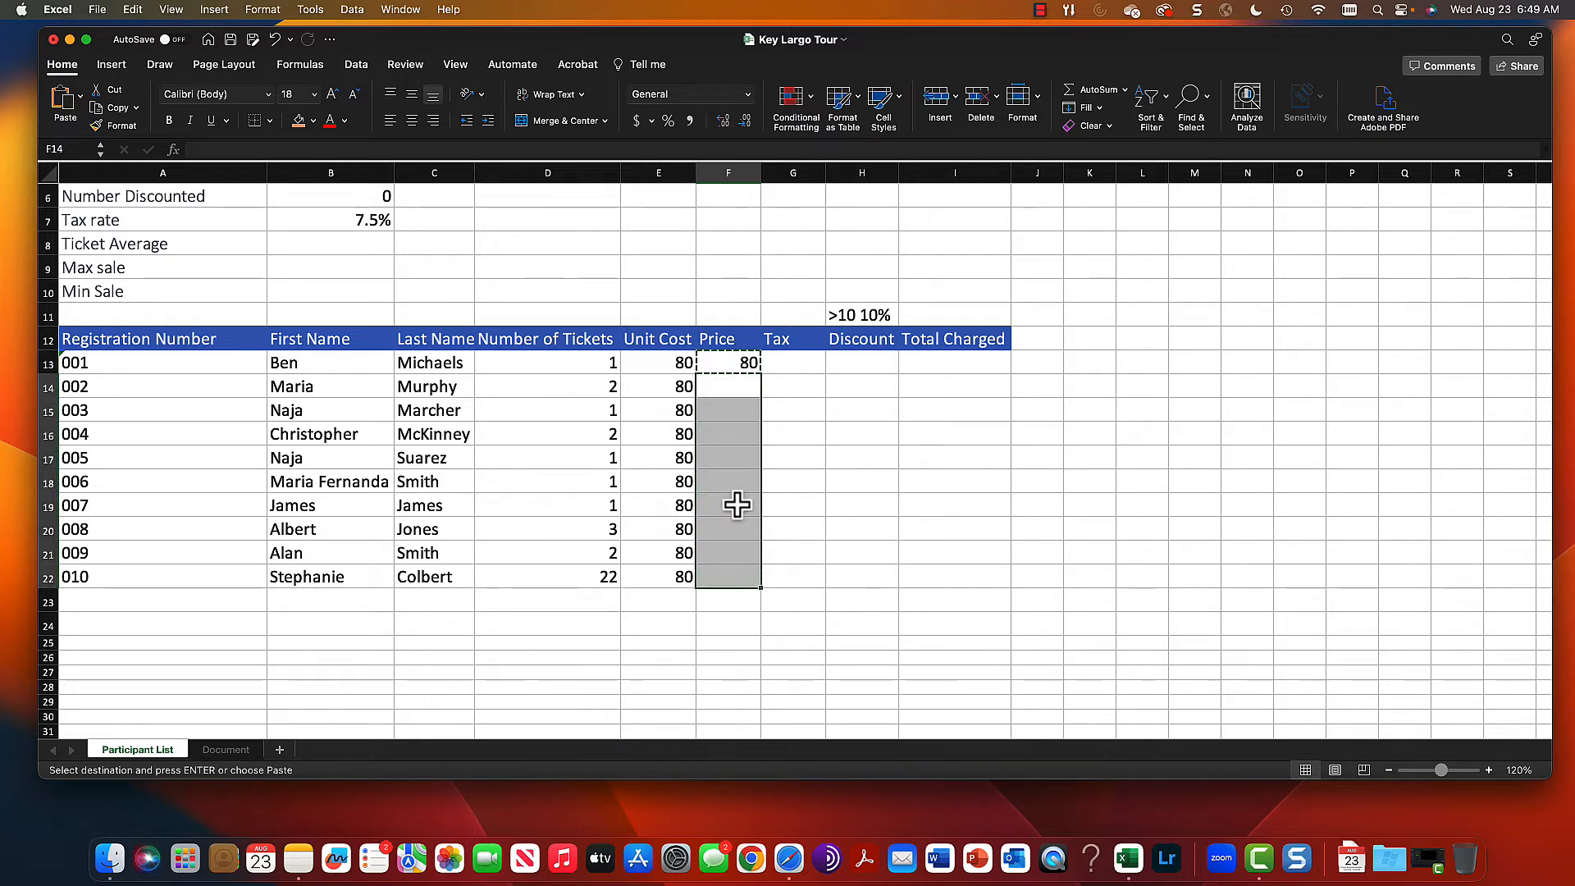
right_click(730, 423)
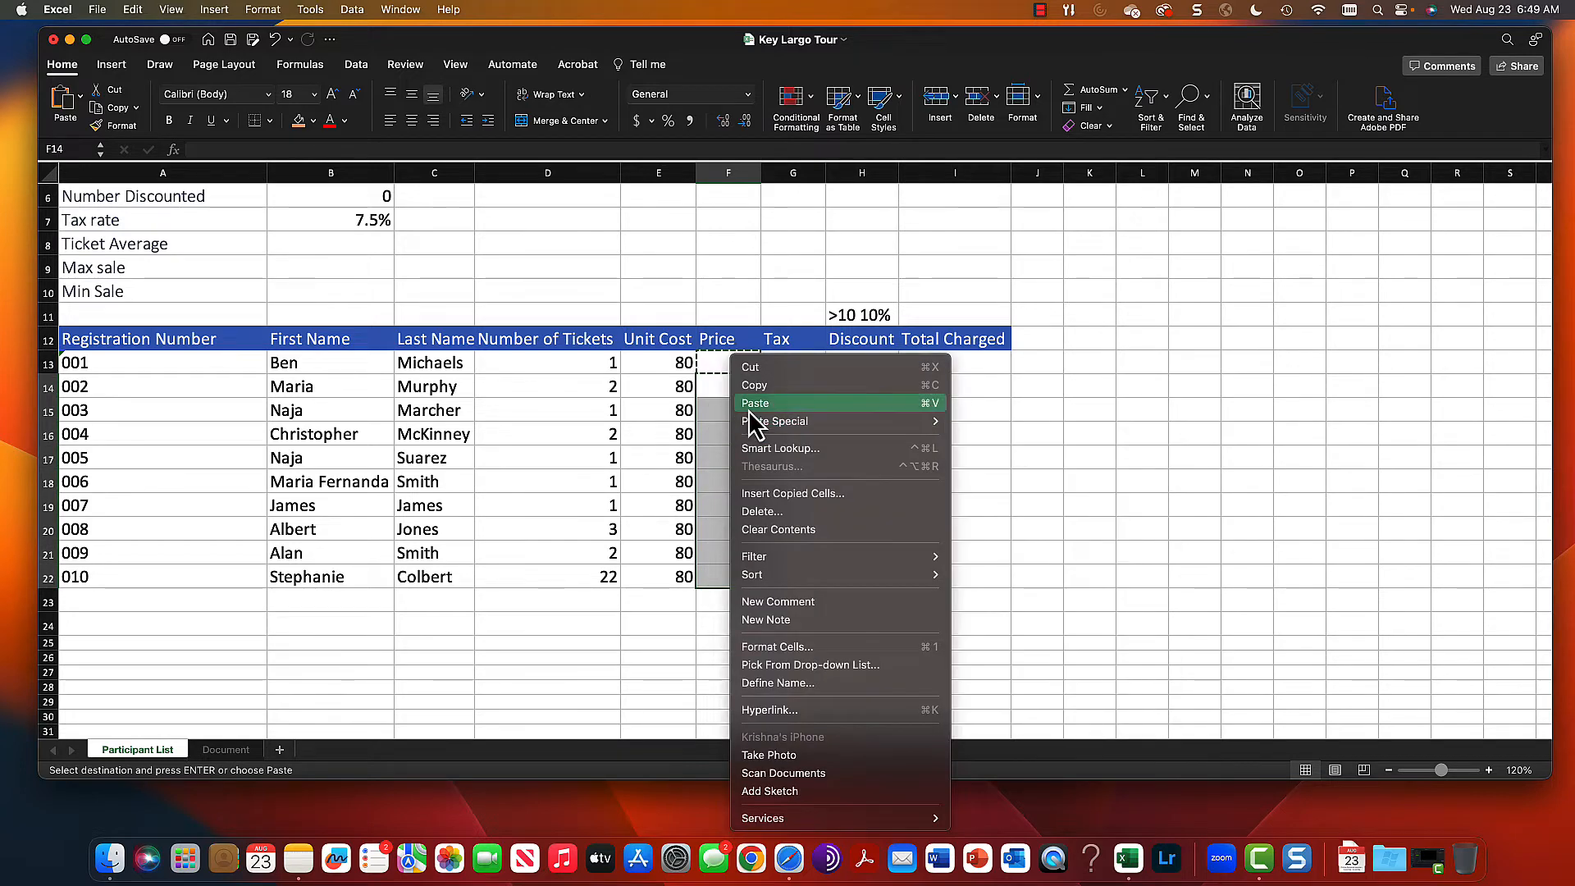
left_click(749, 408)
Step: Enter the Tax formula =F13*B7 in G13 and apply the comma number style to the cell
left_click(780, 362)
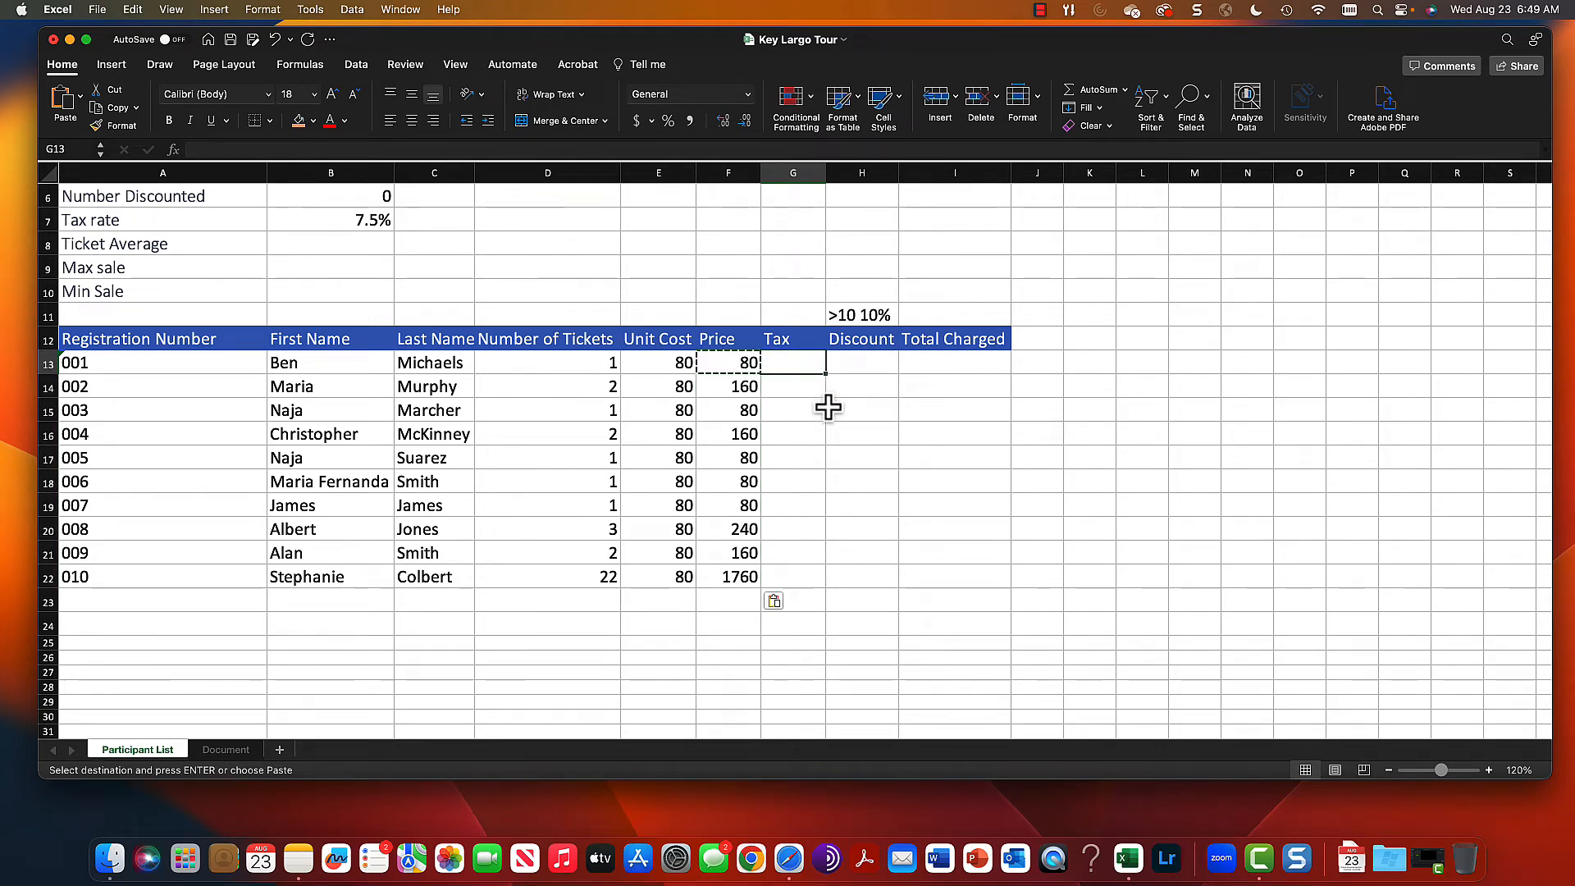
type("=")
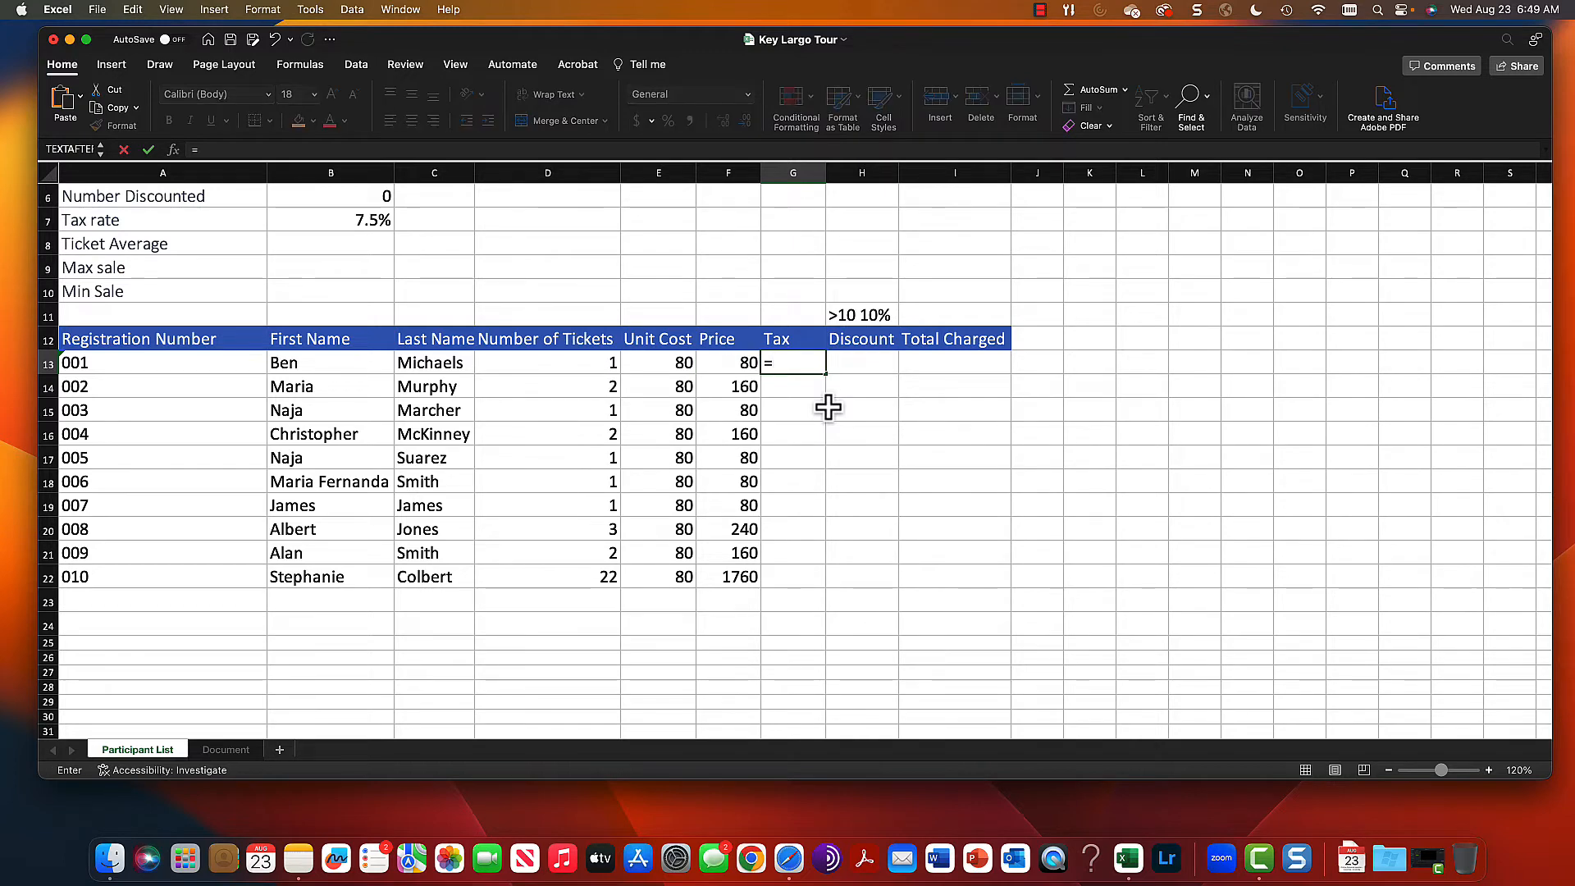
key("Left")
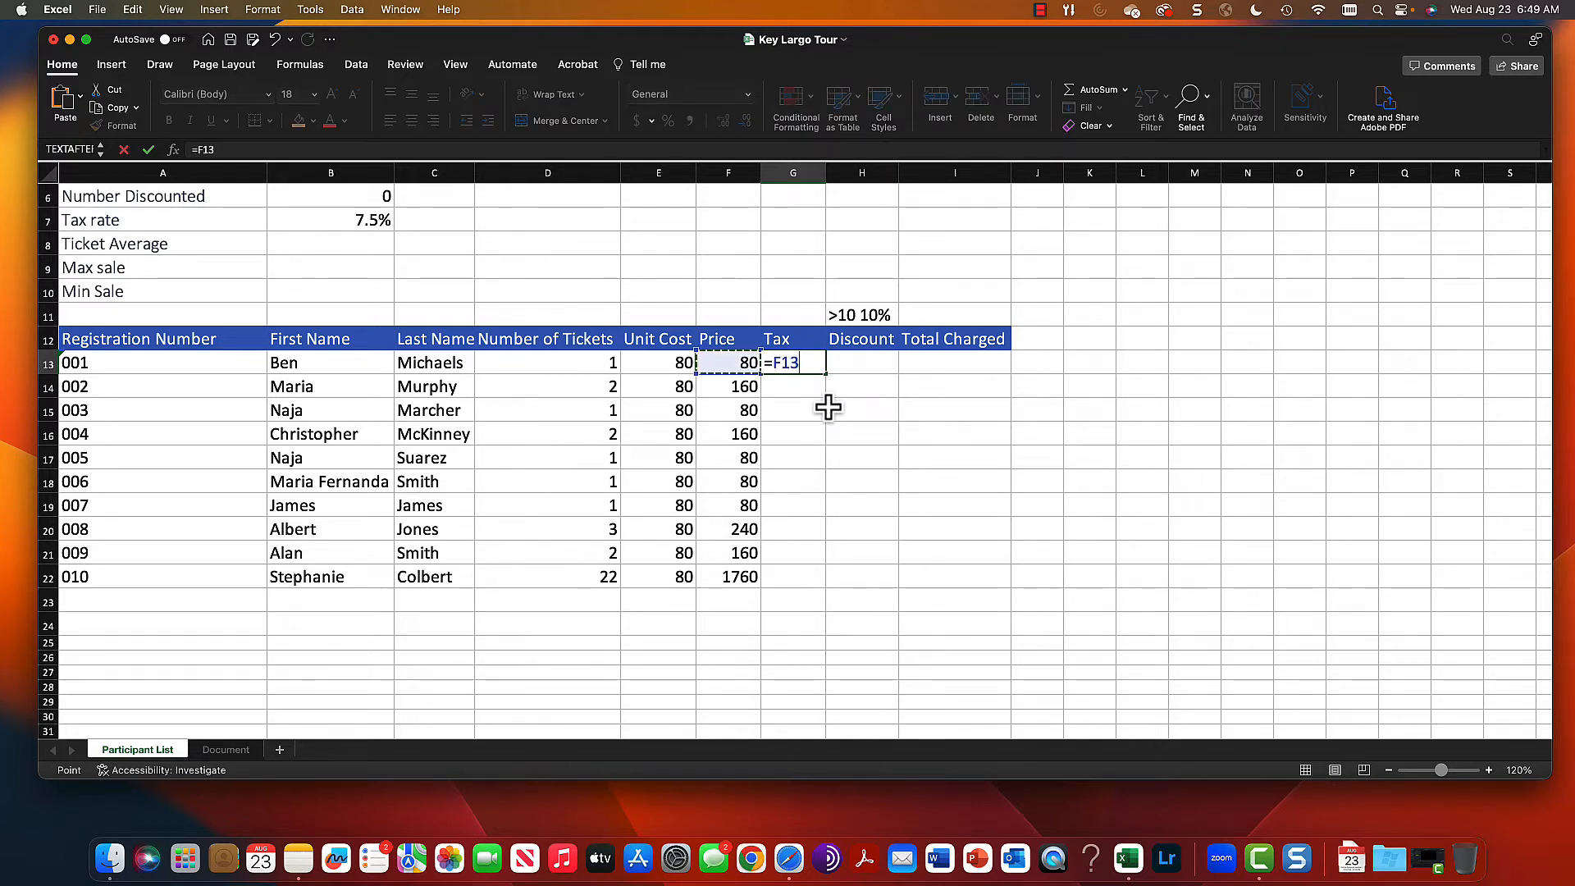
type("*")
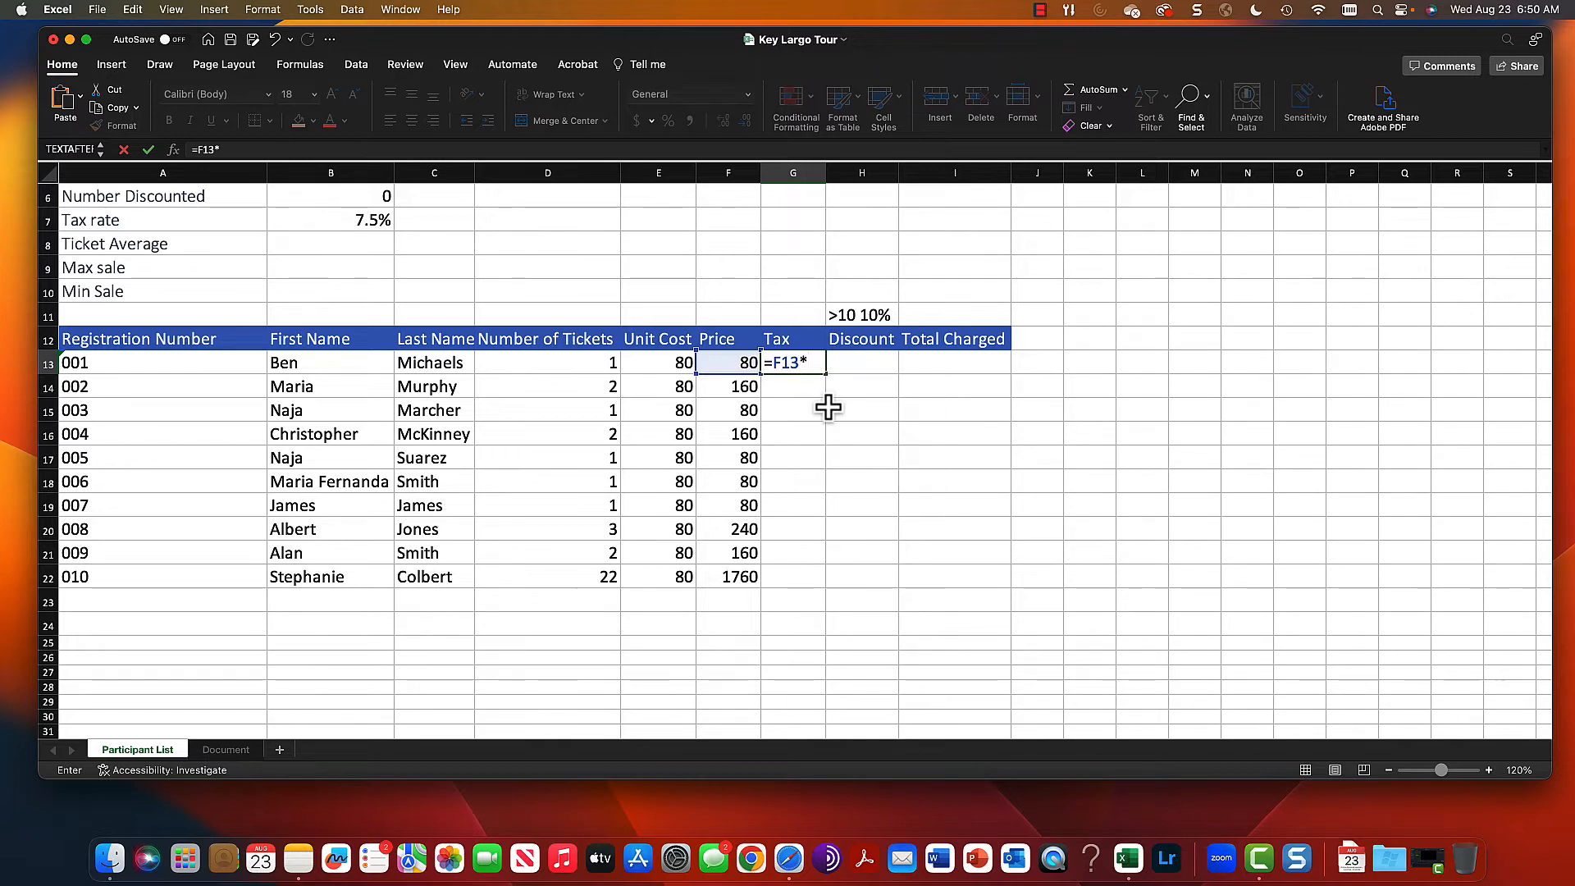
left_click(331, 219)
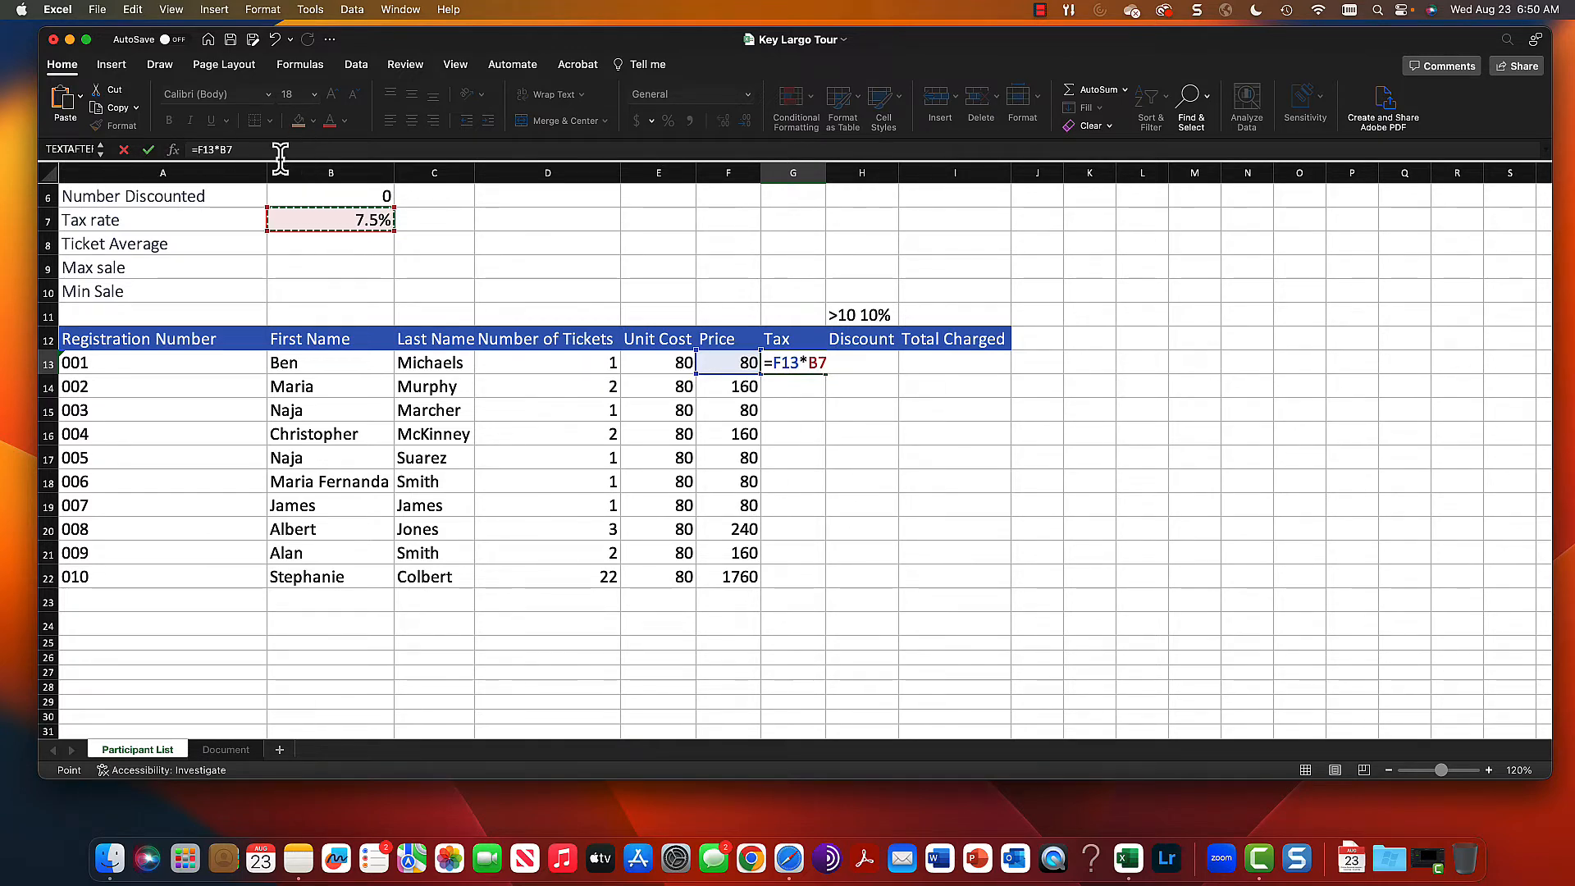
left_click(148, 150)
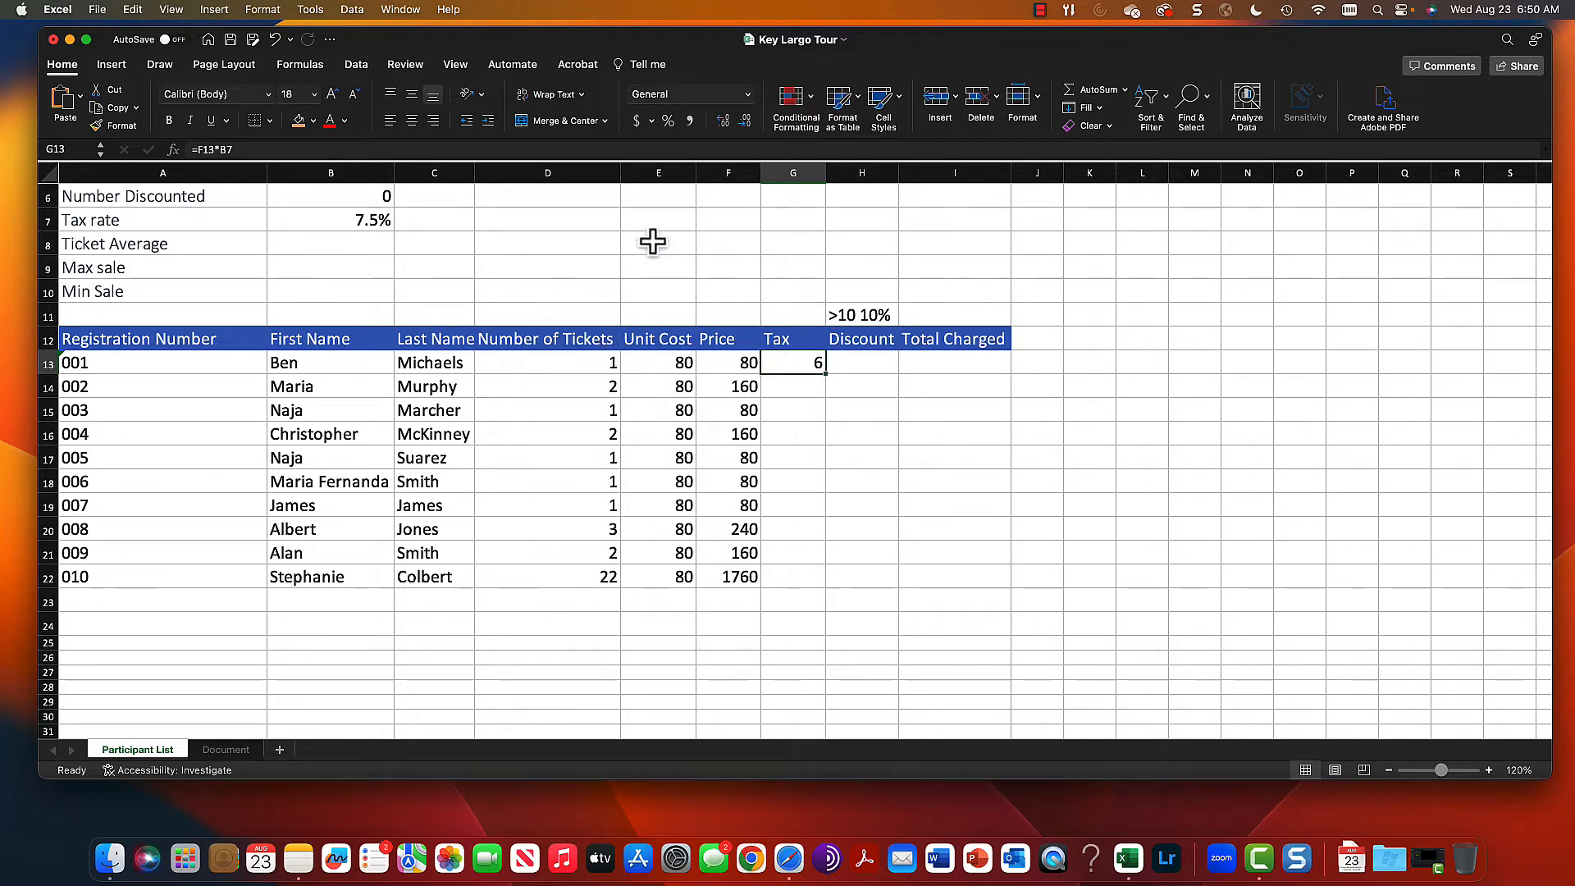
left_click(689, 121)
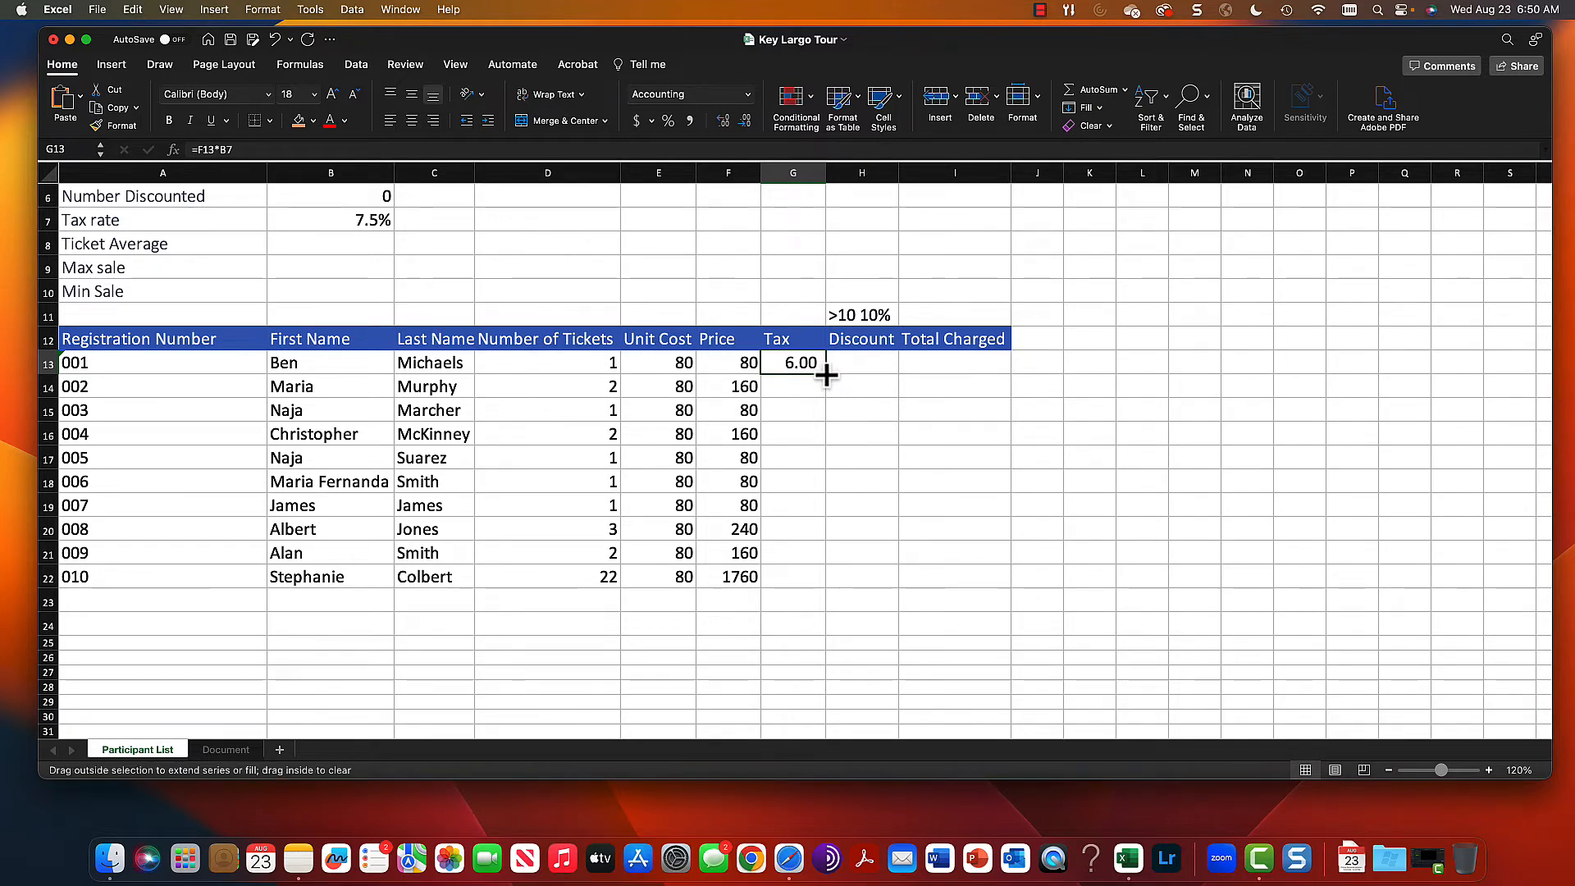
Step: Fill the Tax formula from G13 down to G22 and widen the Tax column slightly
left_click_drag(825, 374, 824, 579)
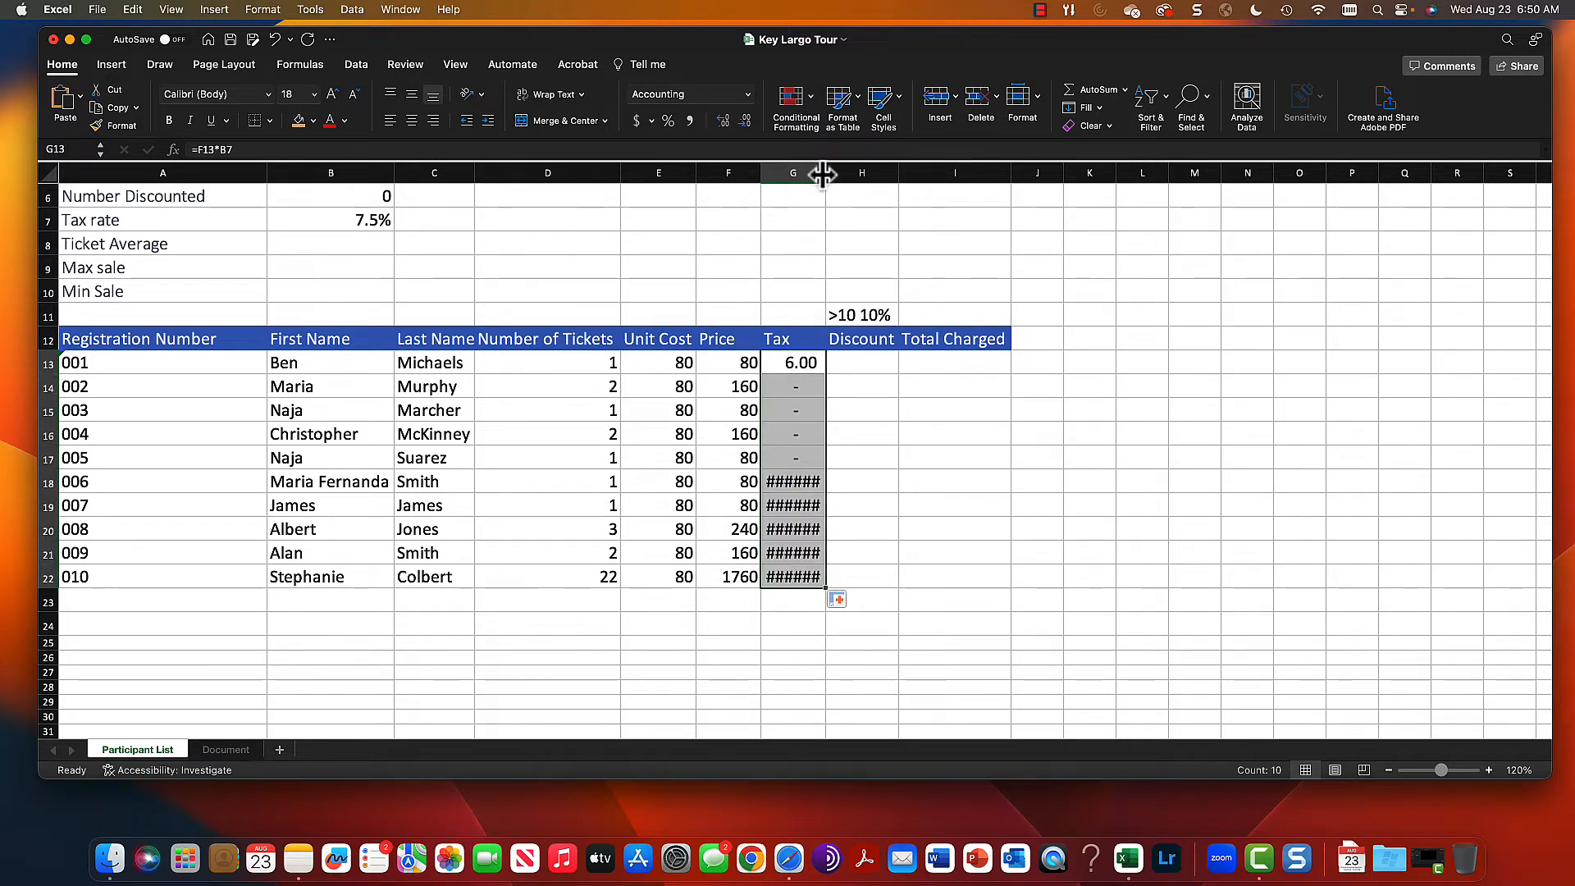
left_click_drag(825, 173, 848, 175)
Step: Examine the cell references in the filled Tax formulas, comparing G18 and G14 with the original in G13
left_click(798, 481)
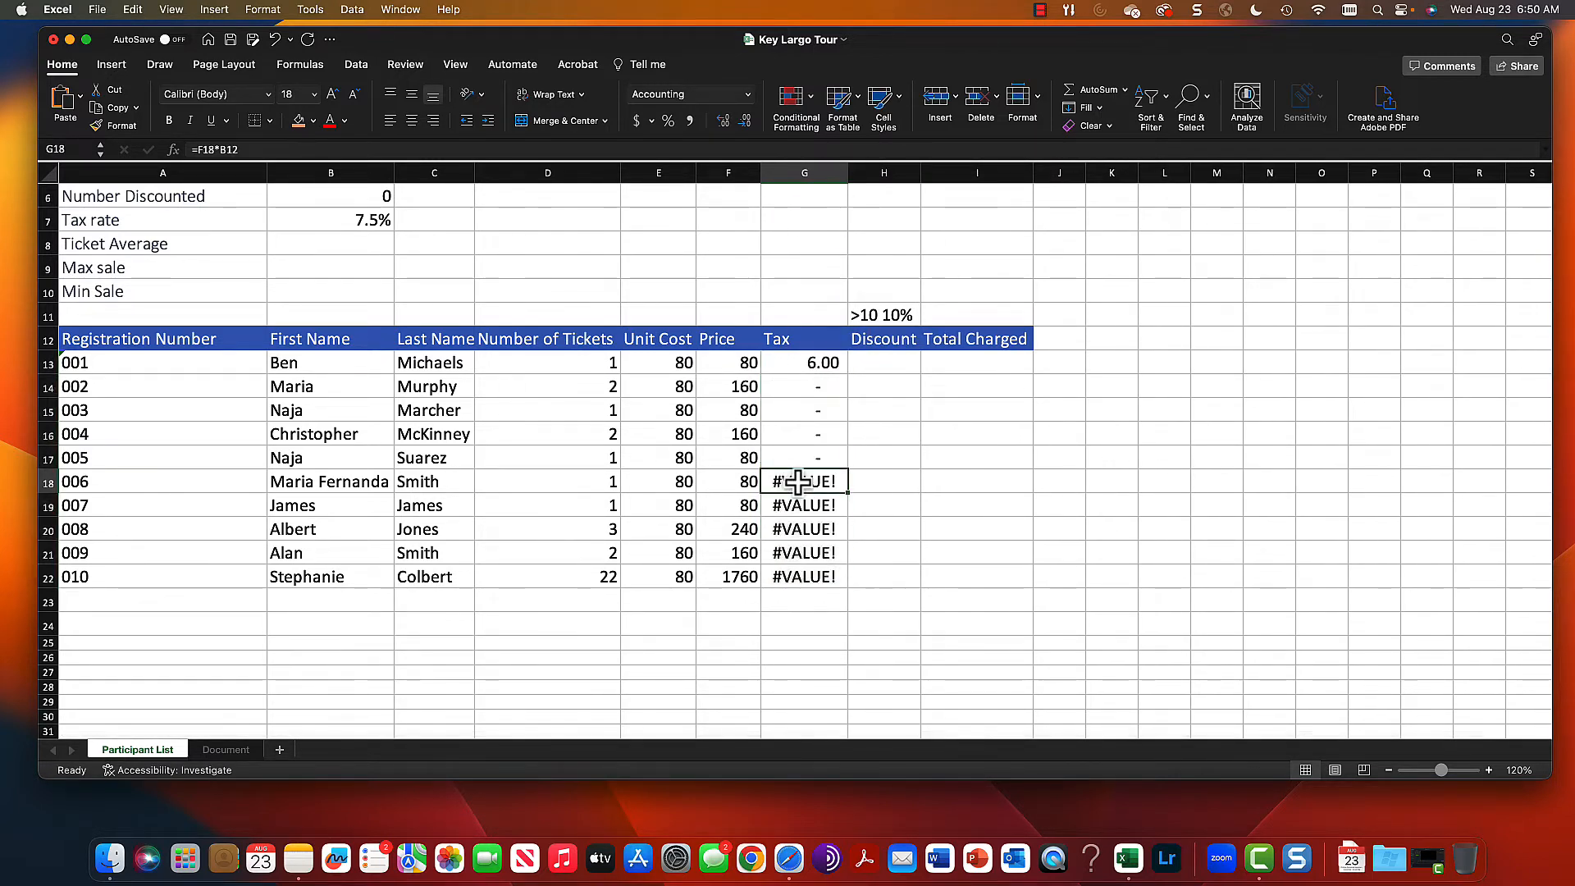
left_click(793, 372)
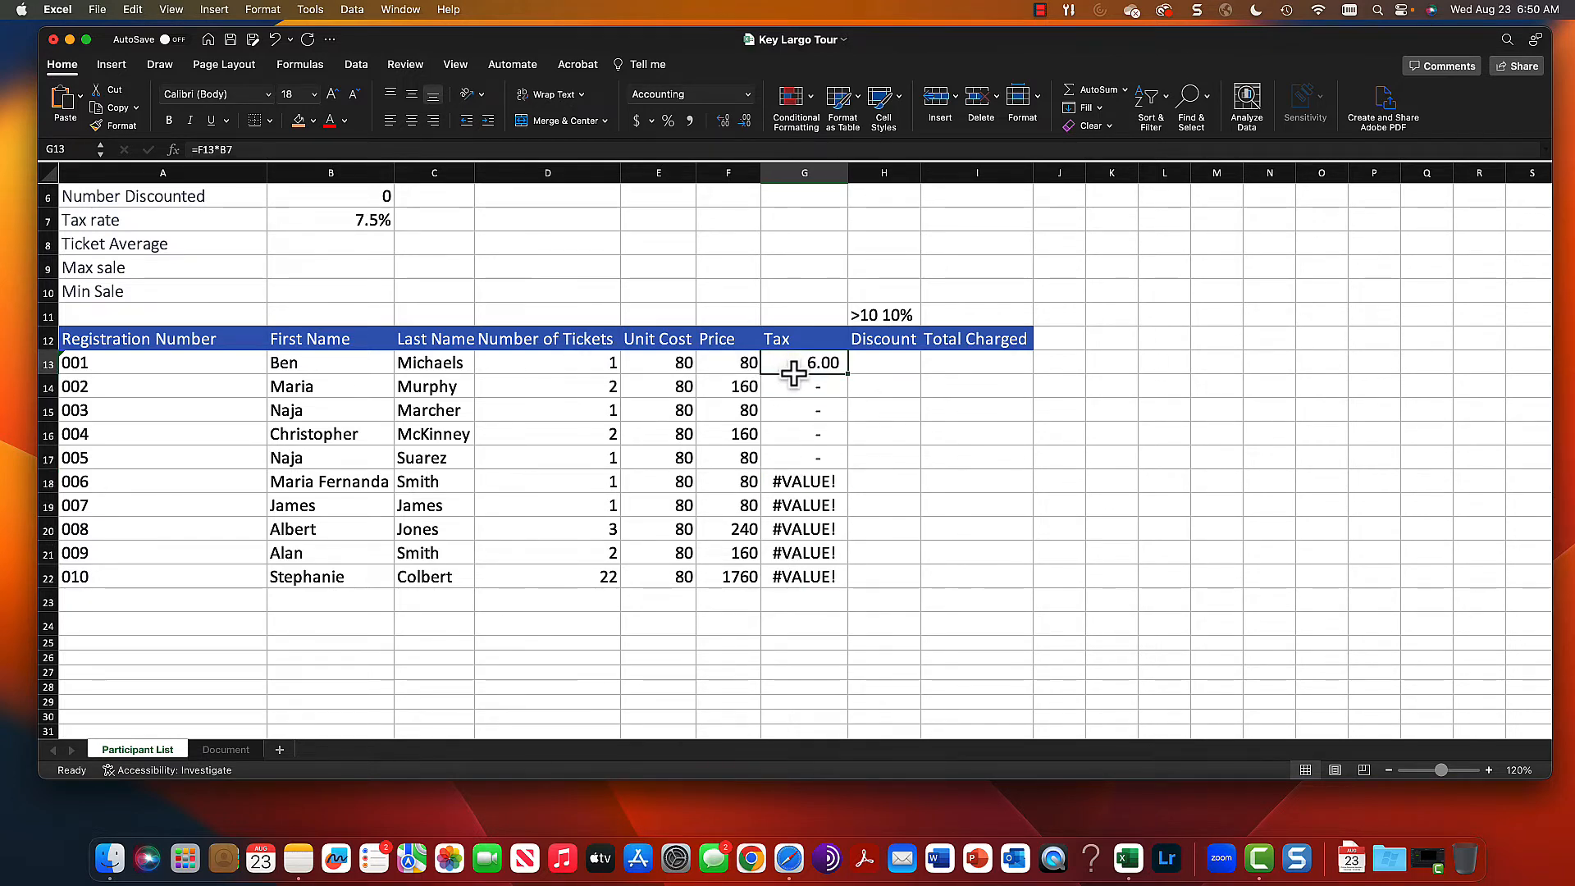
key("Down")
key("Down")
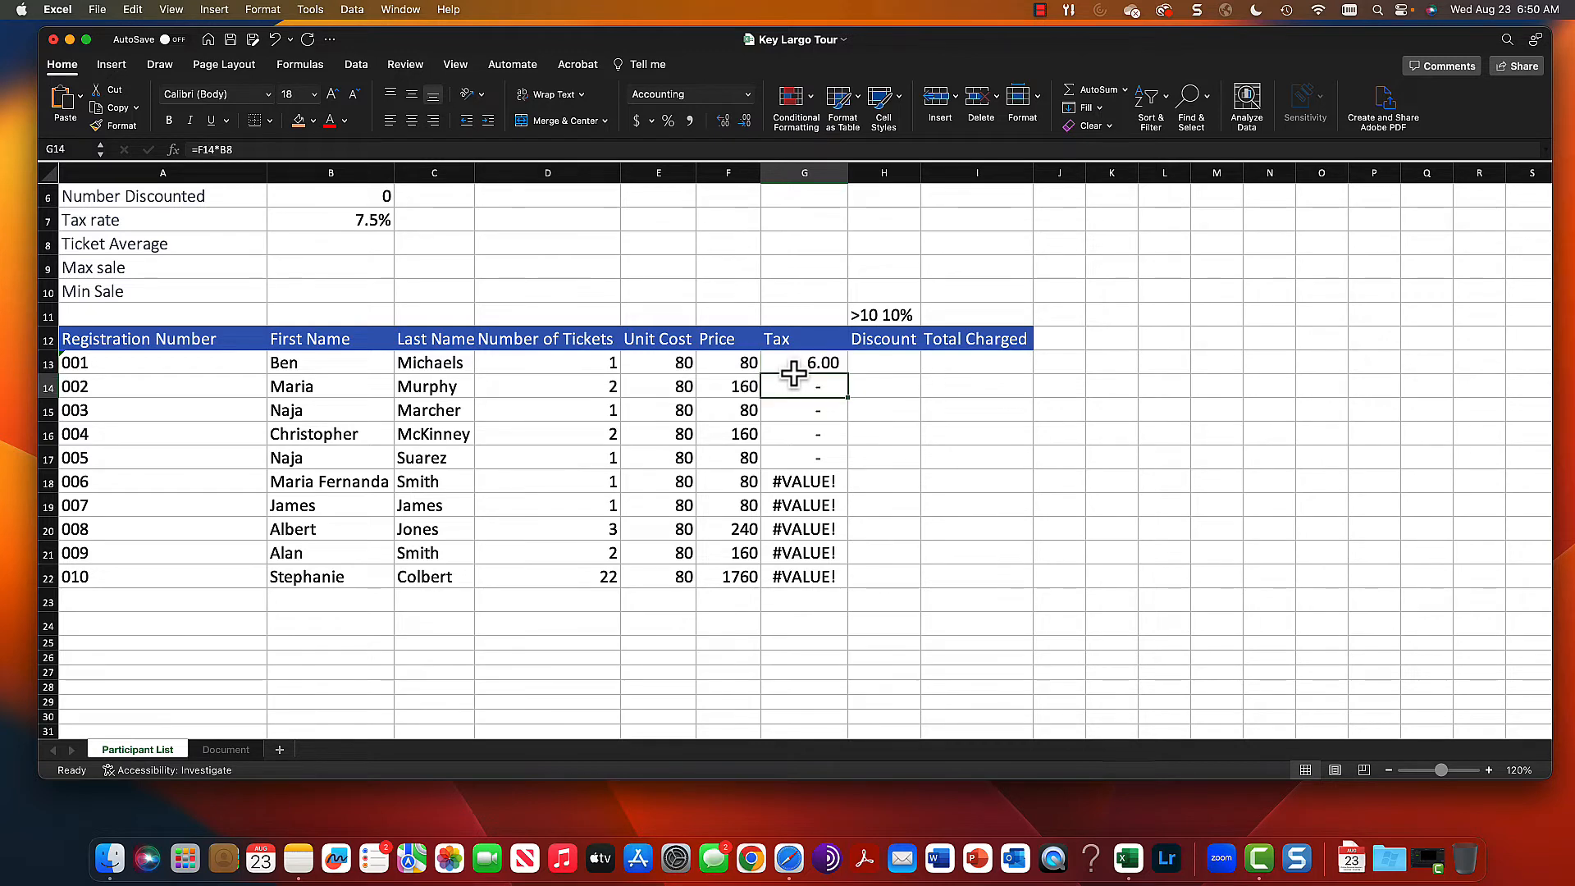
key("Up")
key("Up")
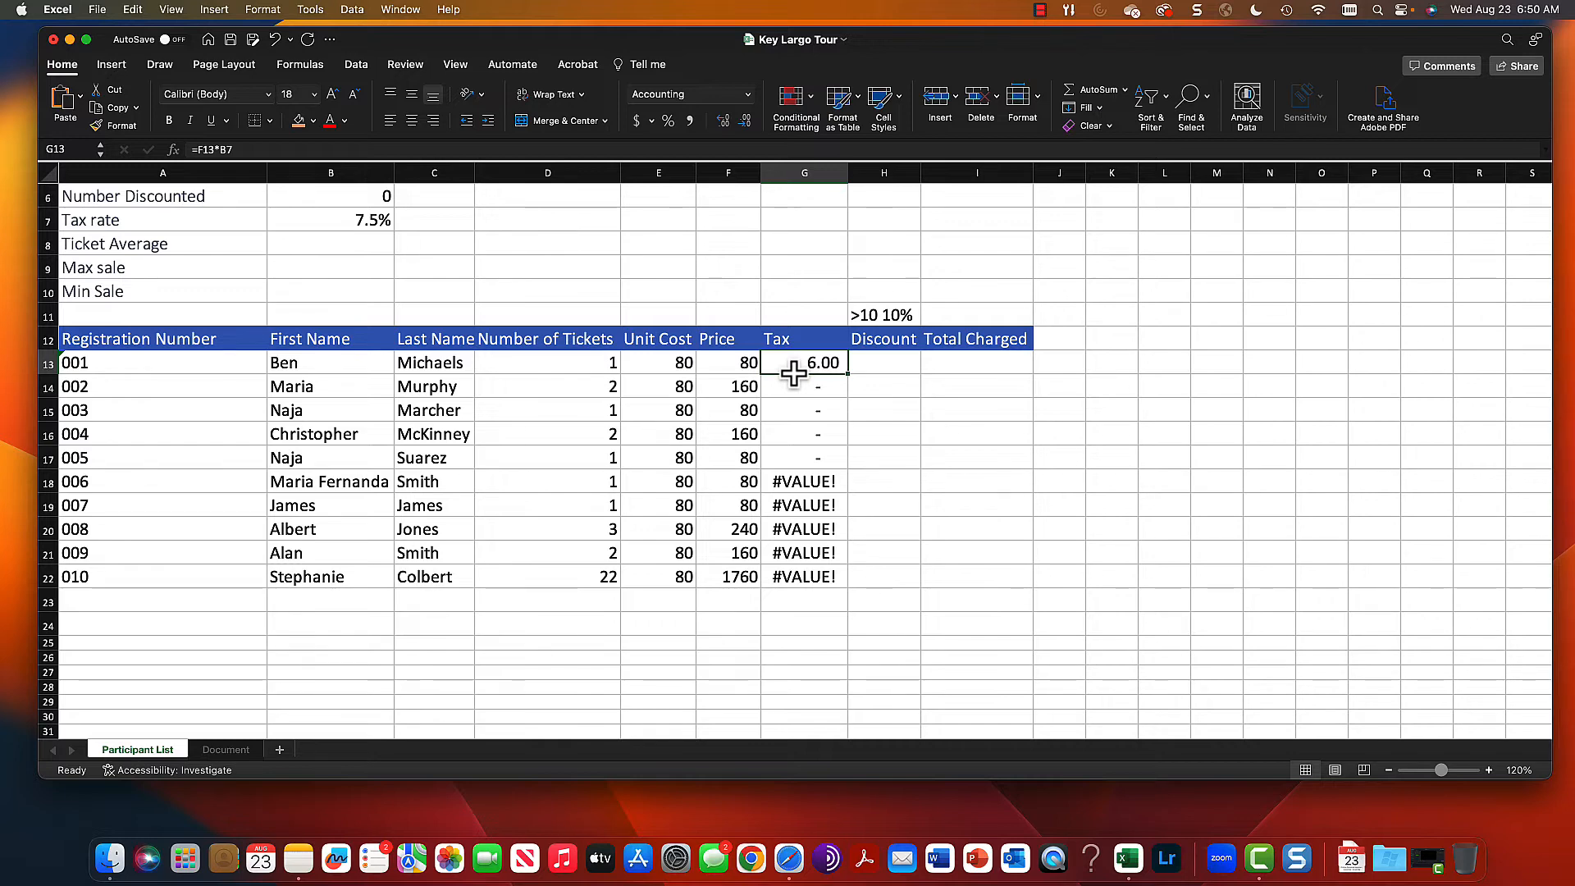
key("Right")
key("Right")
key("Left")
key("Left")
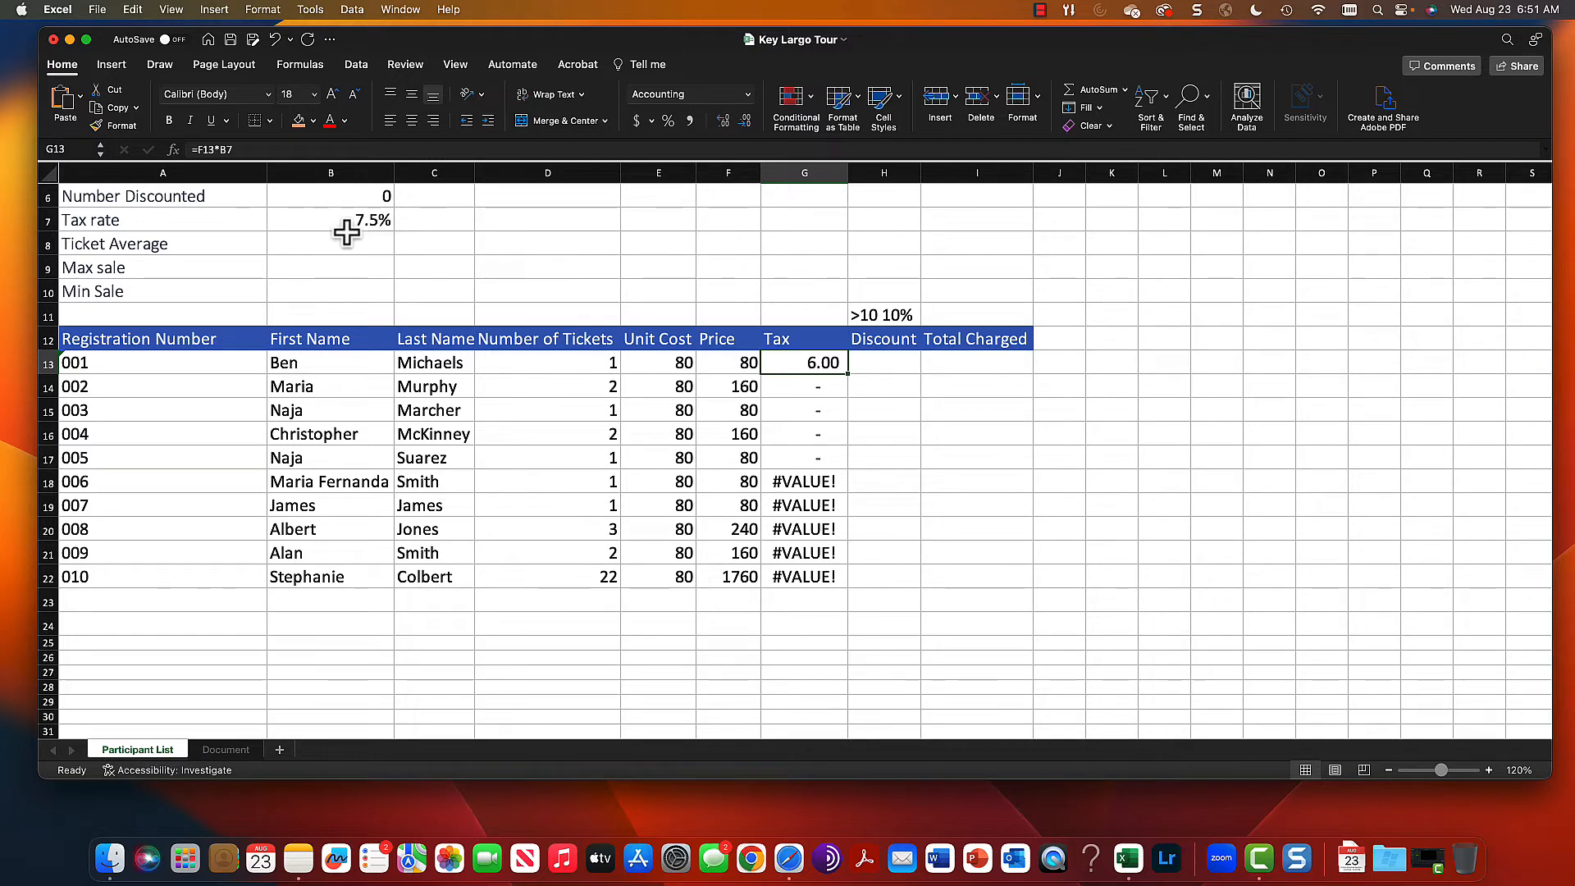
Step: Make the tax rate reference absolute in G13 so the formula reads =F13*$B$7
left_click(216, 149)
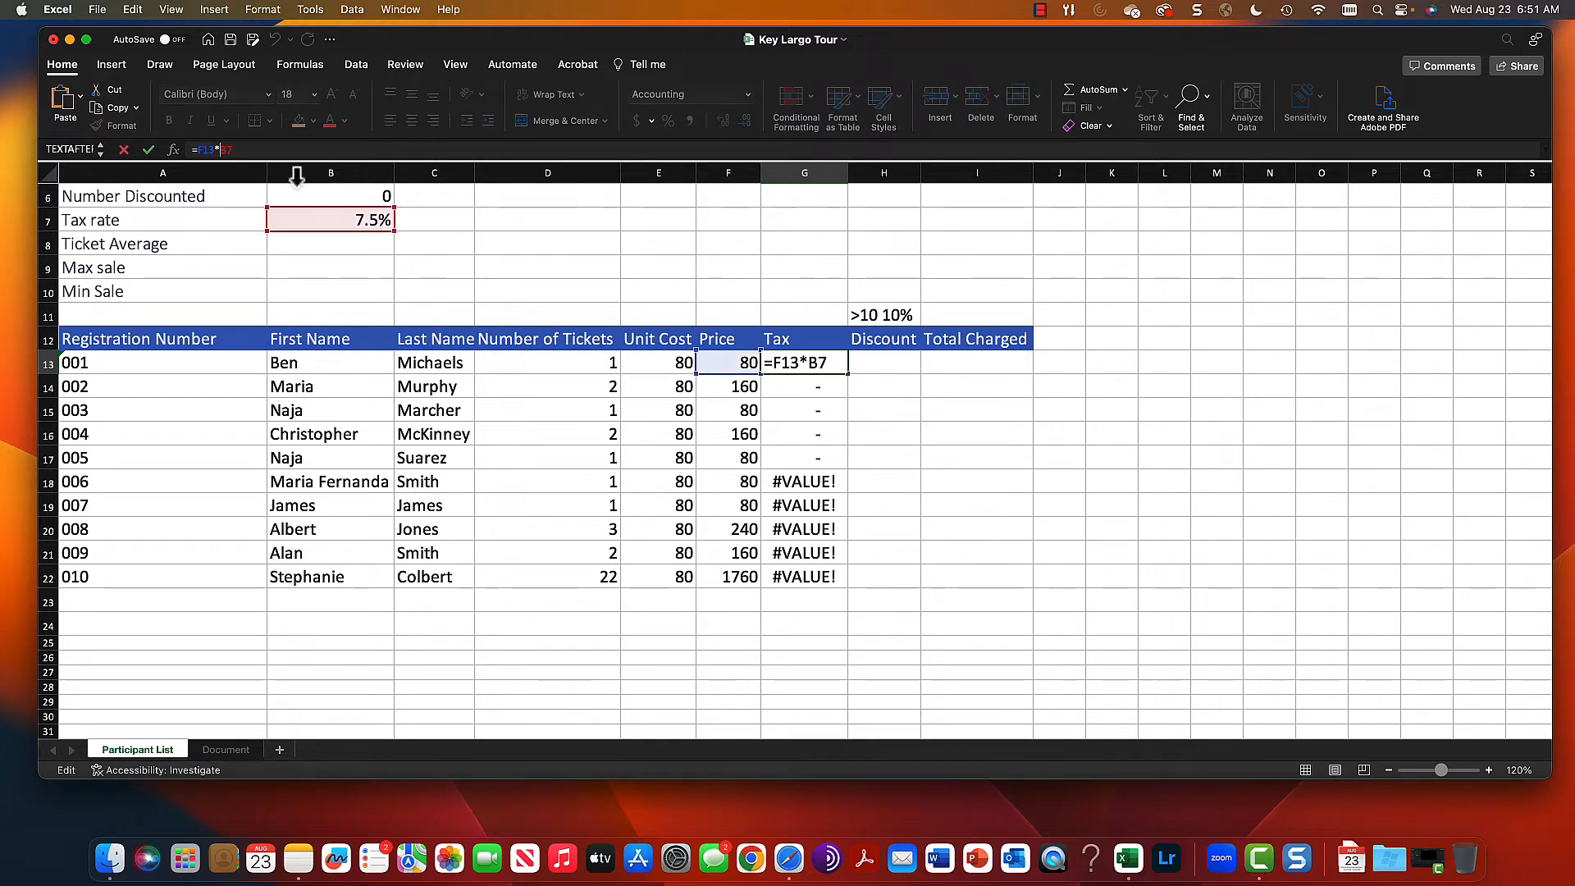
type("$B$")
left_click(150, 150)
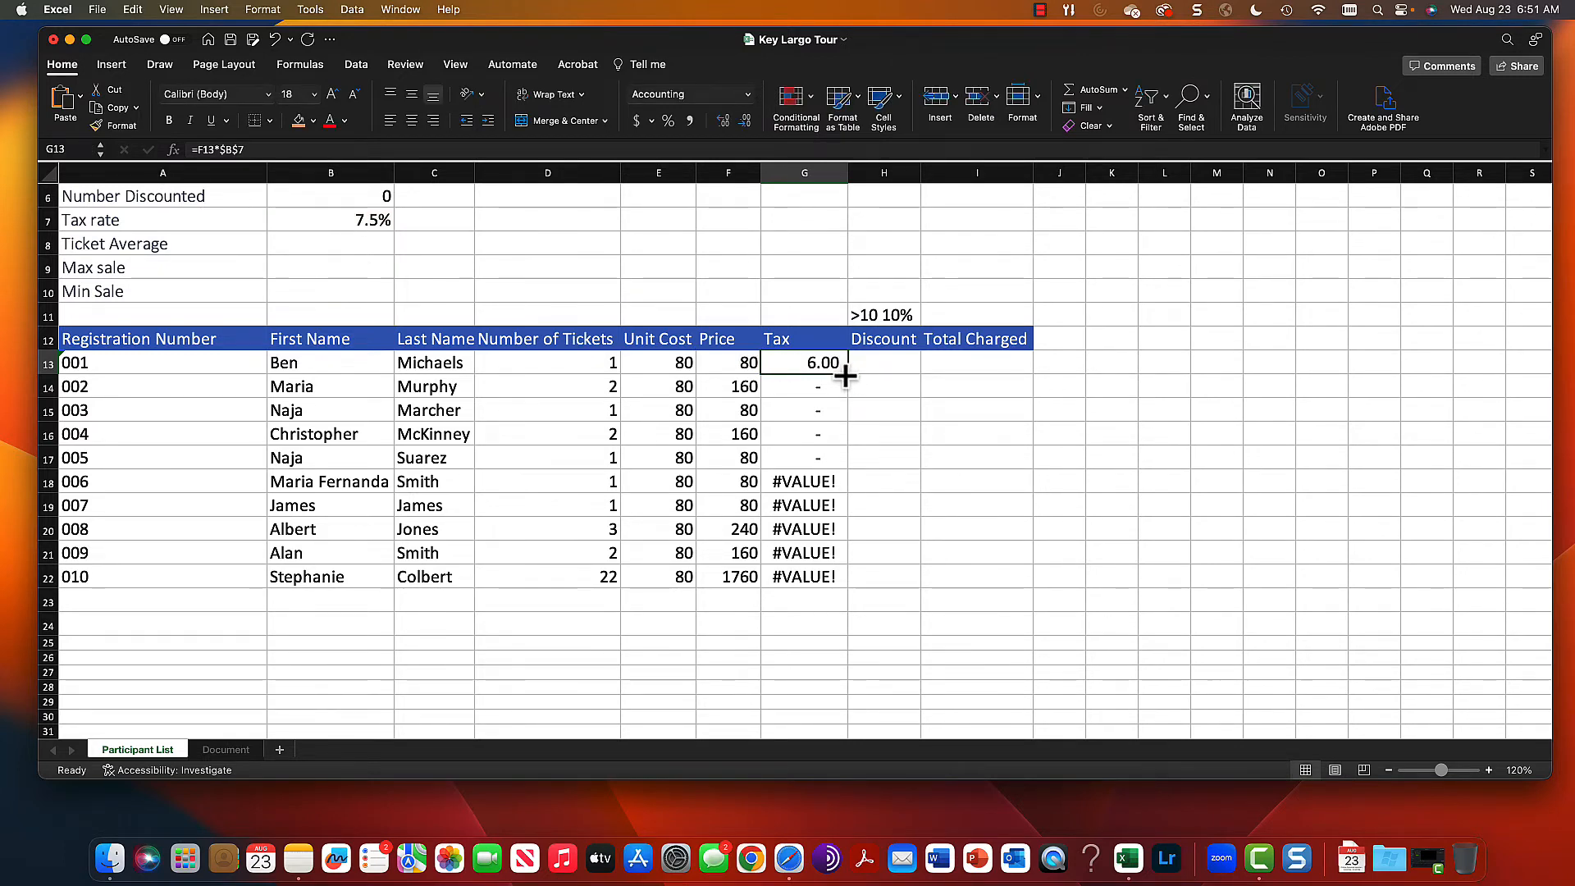
Step: Copy the corrected Tax formula in G13 and paste it over the range G13:G22
key("super+c")
key("shift+Down")
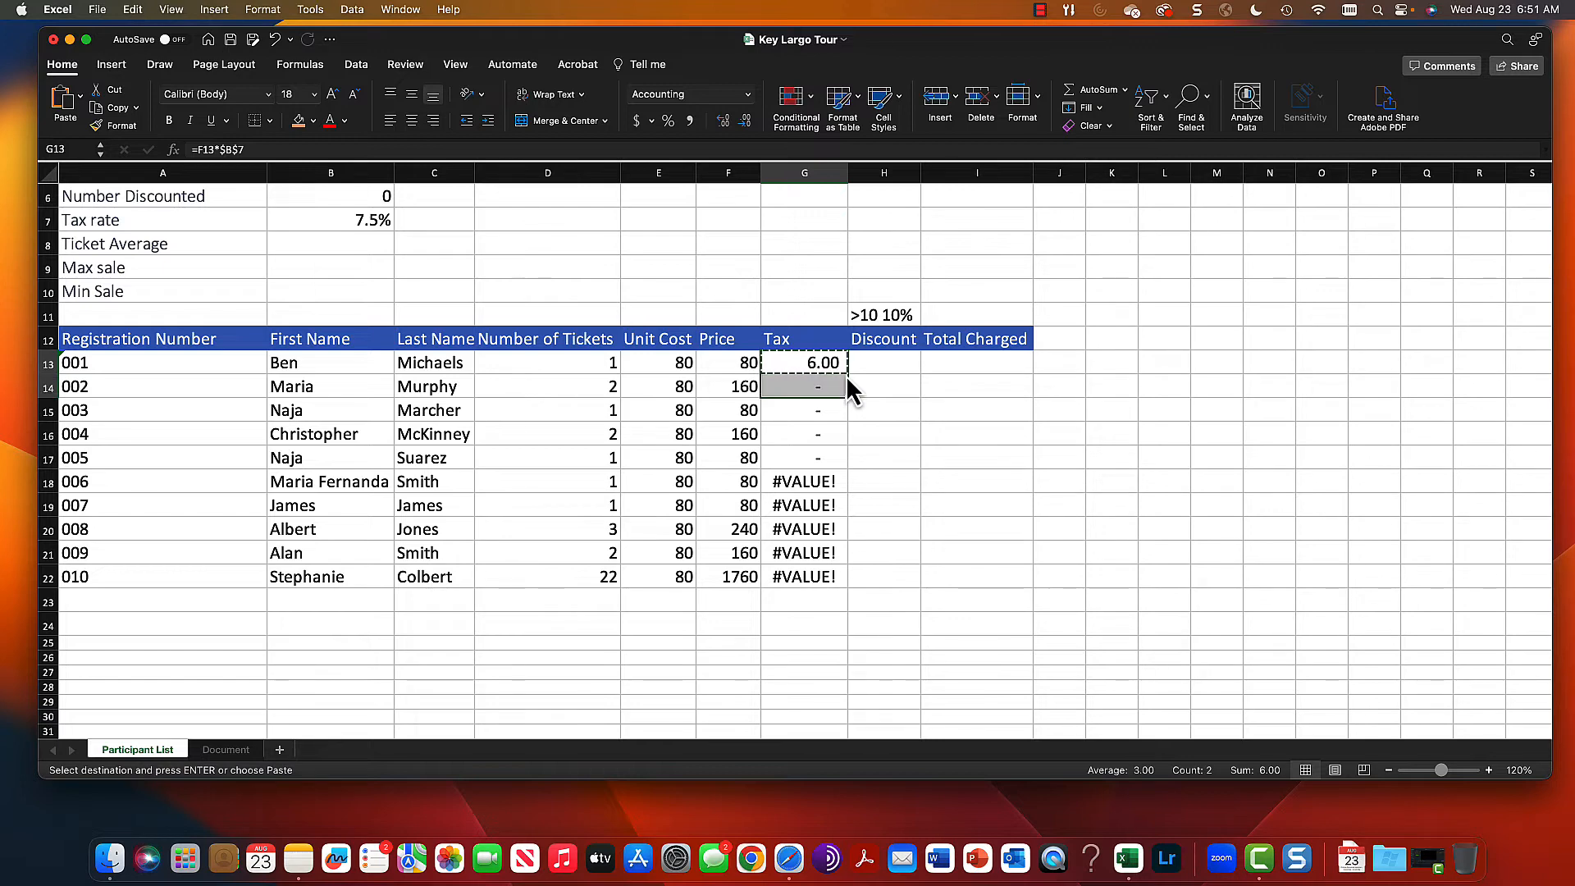
key("shift+Down")
key("shift+Down")
key("shift+Down")
key("shift+Down")
key("shift+Down")
key("shift+Down")
key("shift+Down")
key("shift+Down")
key("Return")
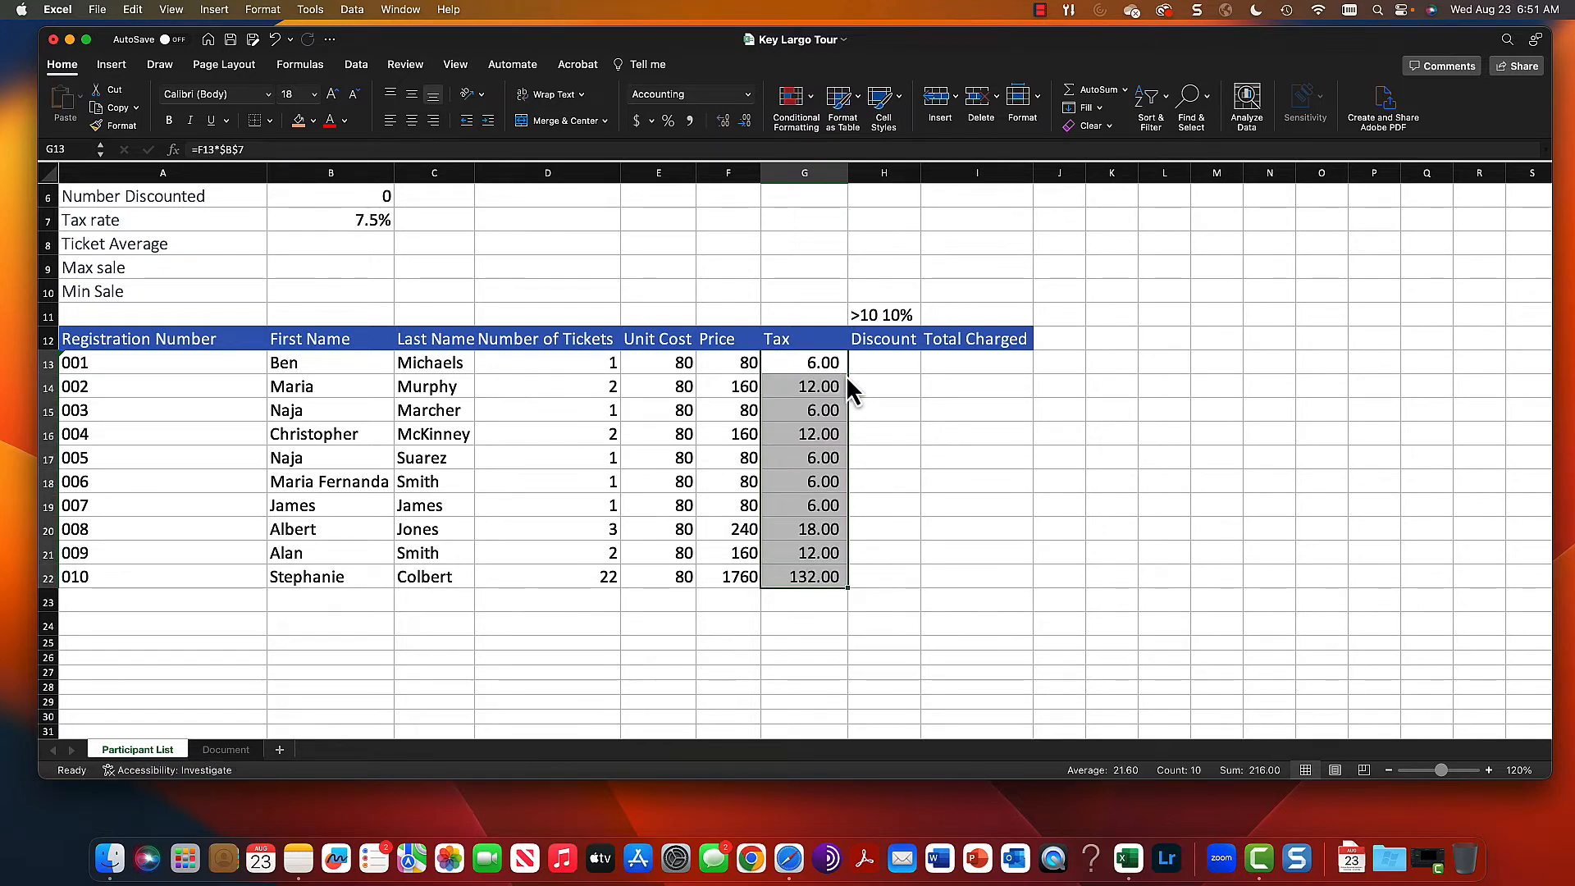
key("Up")
key("Down")
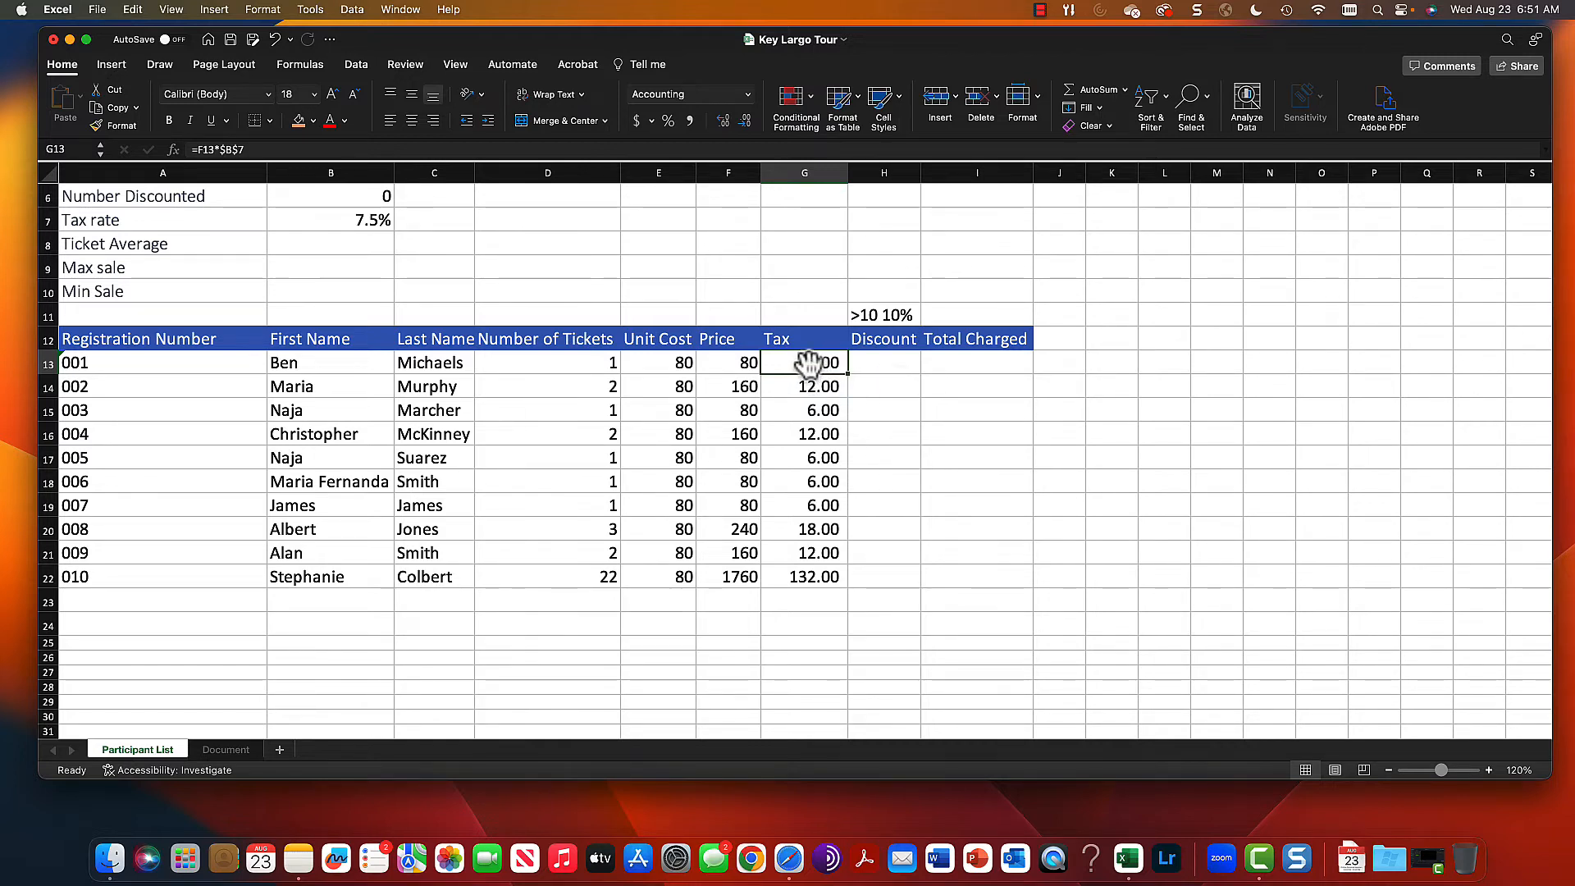
Step: Apply the comma number style with two decimals to the Unit Cost, Price and Tax values in E13:G22
left_click(982, 404)
left_click_drag(664, 361, 801, 578)
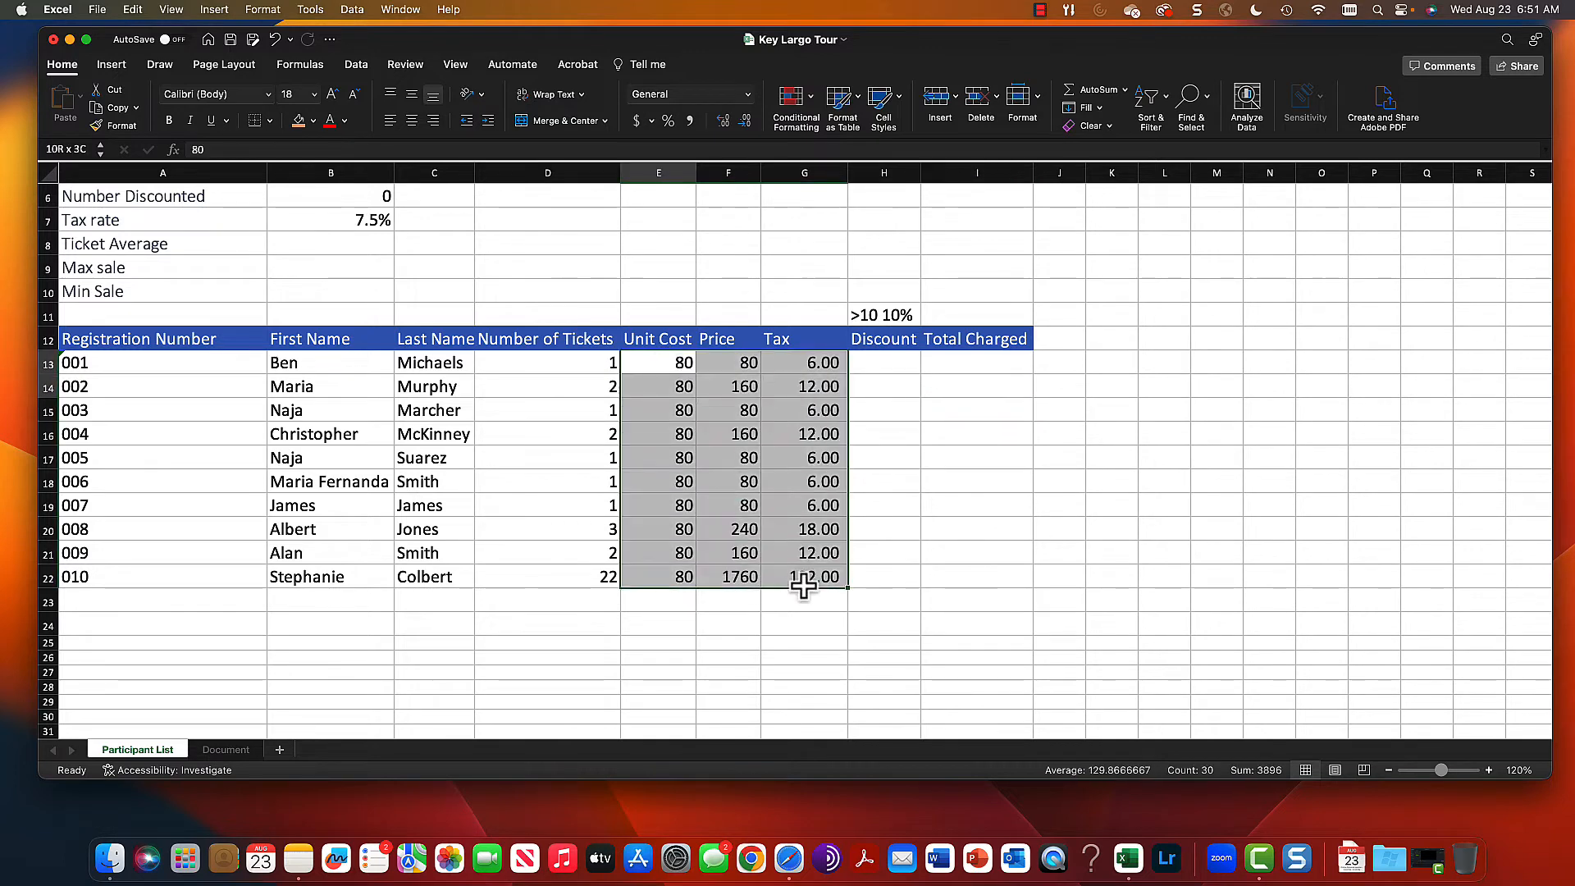
left_click(689, 121)
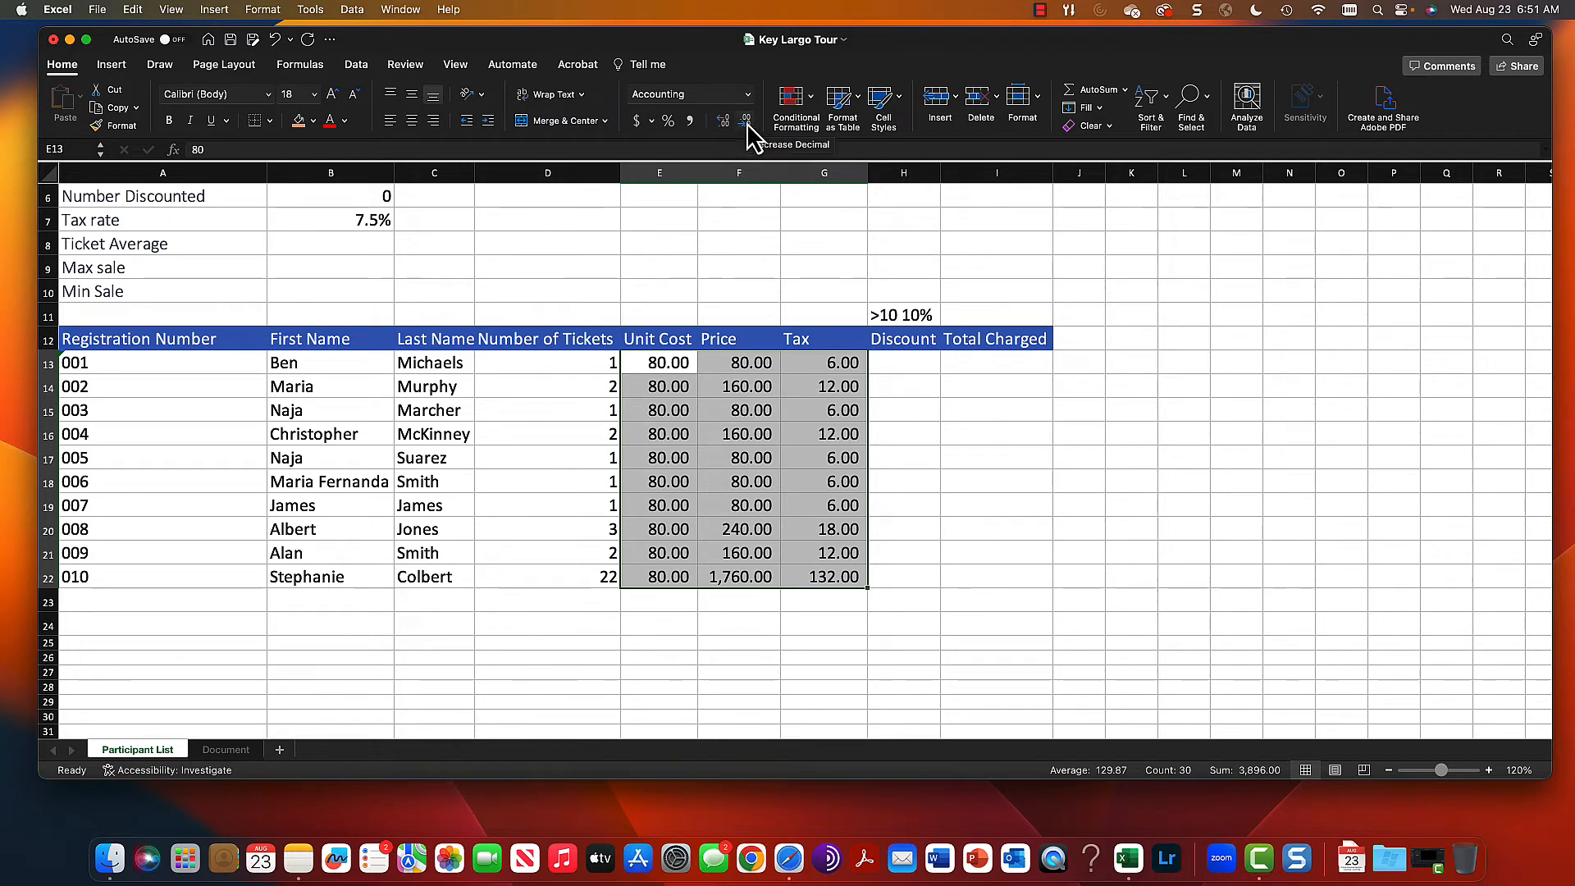
left_click(746, 122)
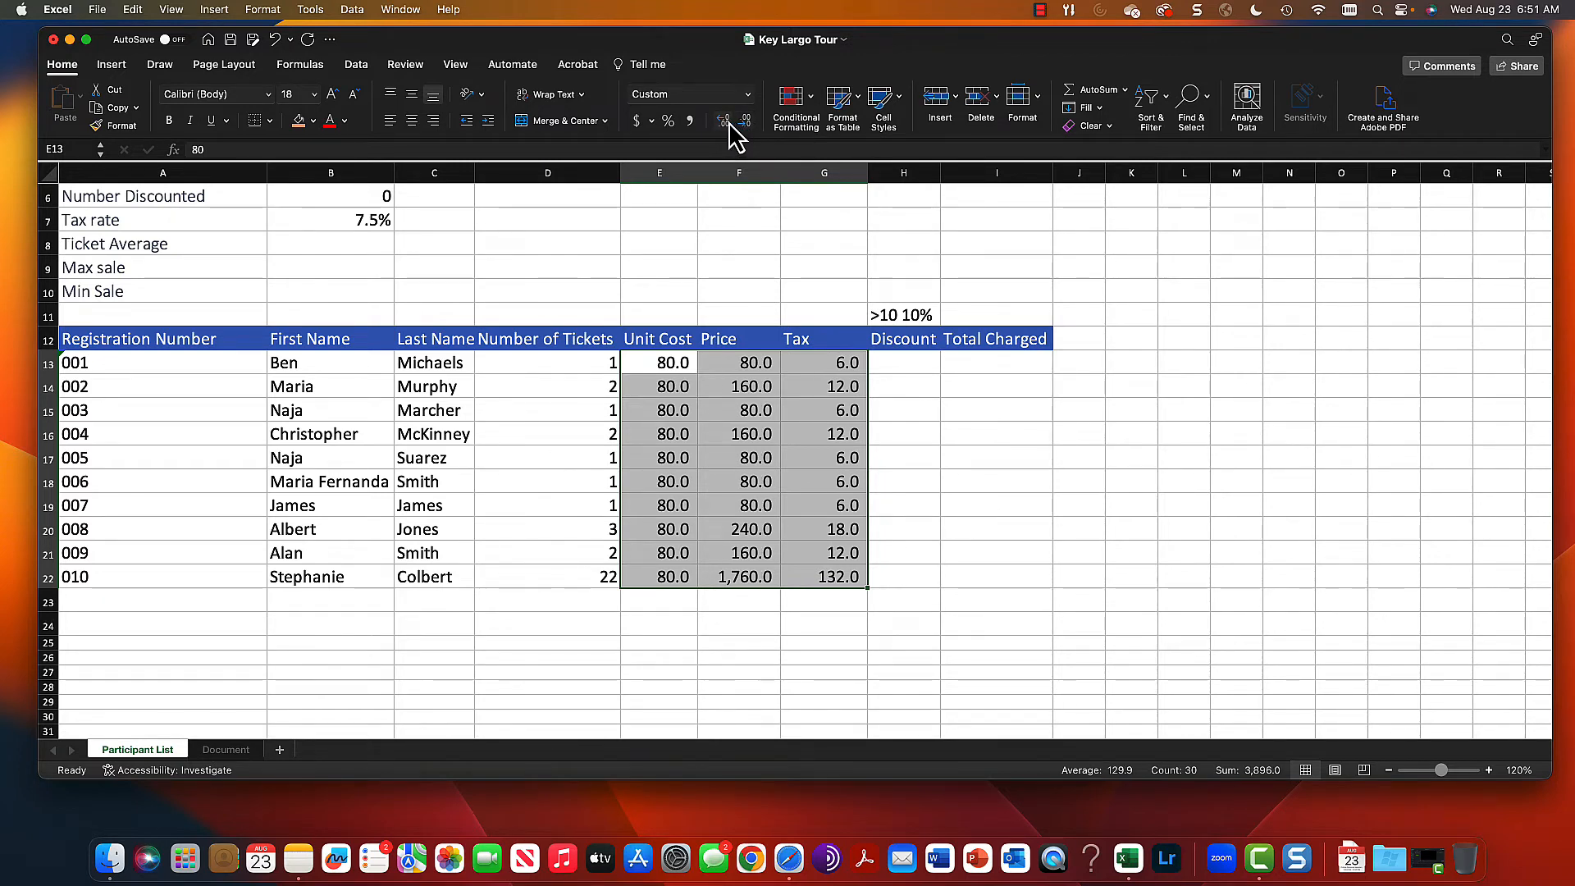
left_click(725, 123)
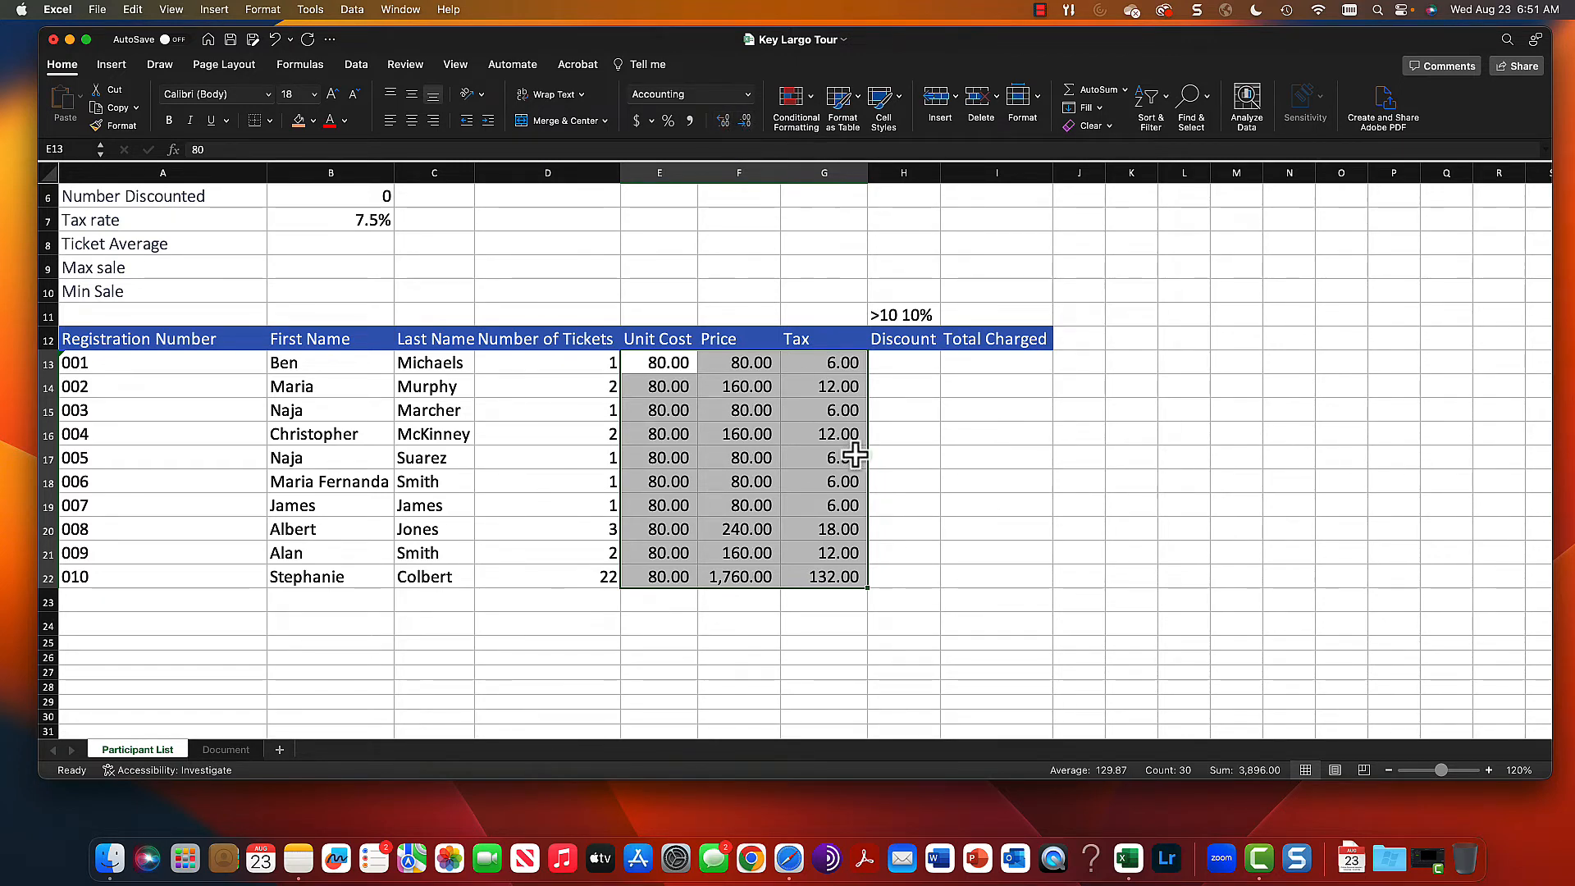
left_click(959, 455)
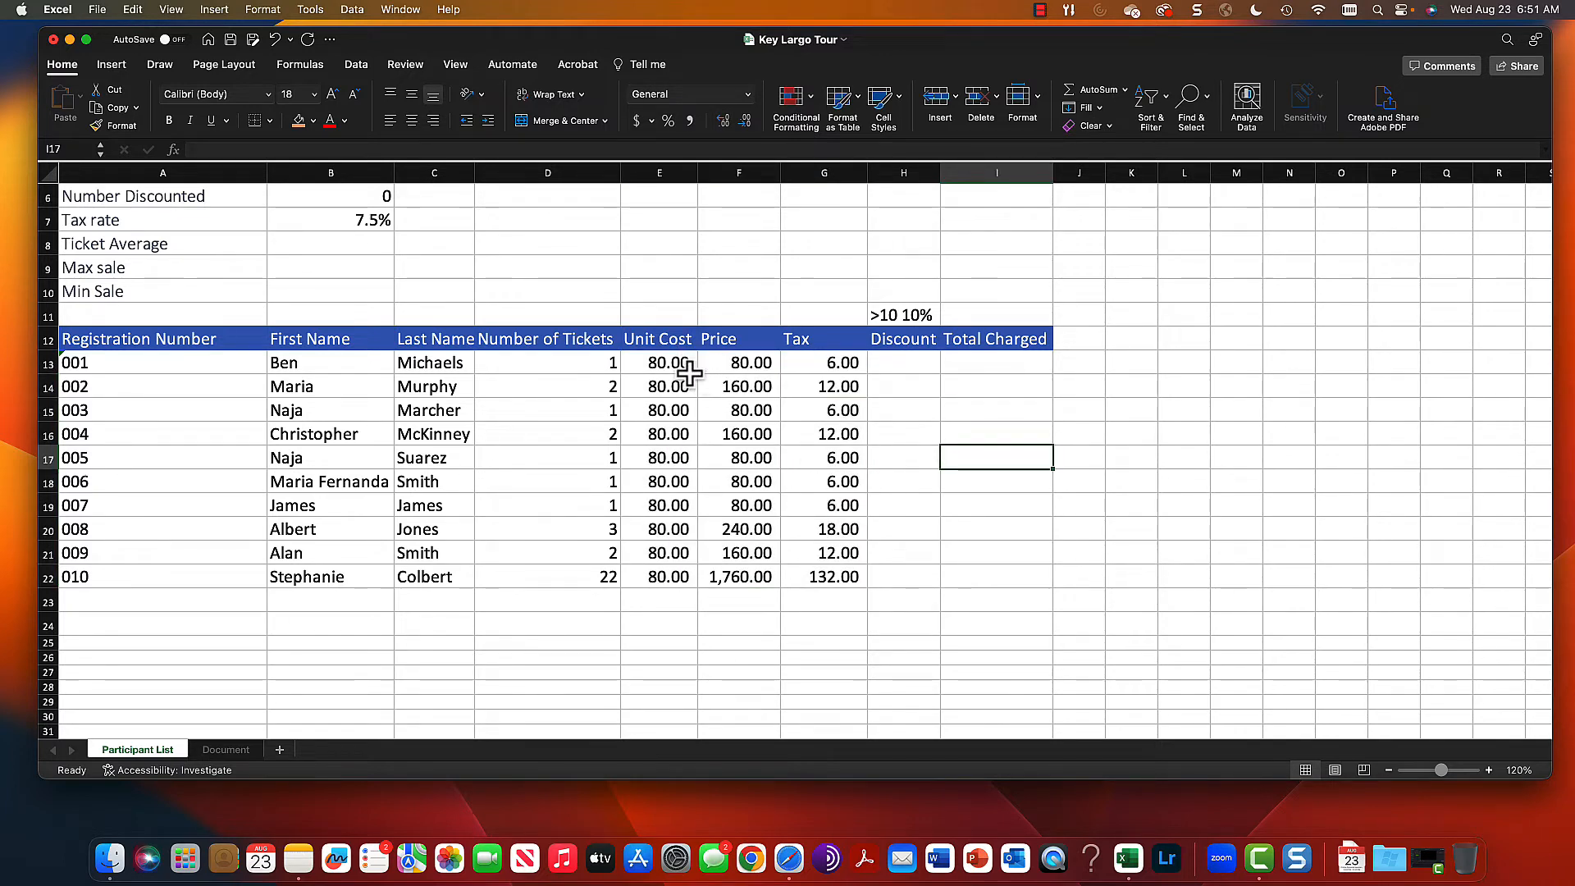
Step: Reduce the Unit Cost and Price values in E13:F22 to zero decimal places
left_click_drag(672, 363, 705, 581)
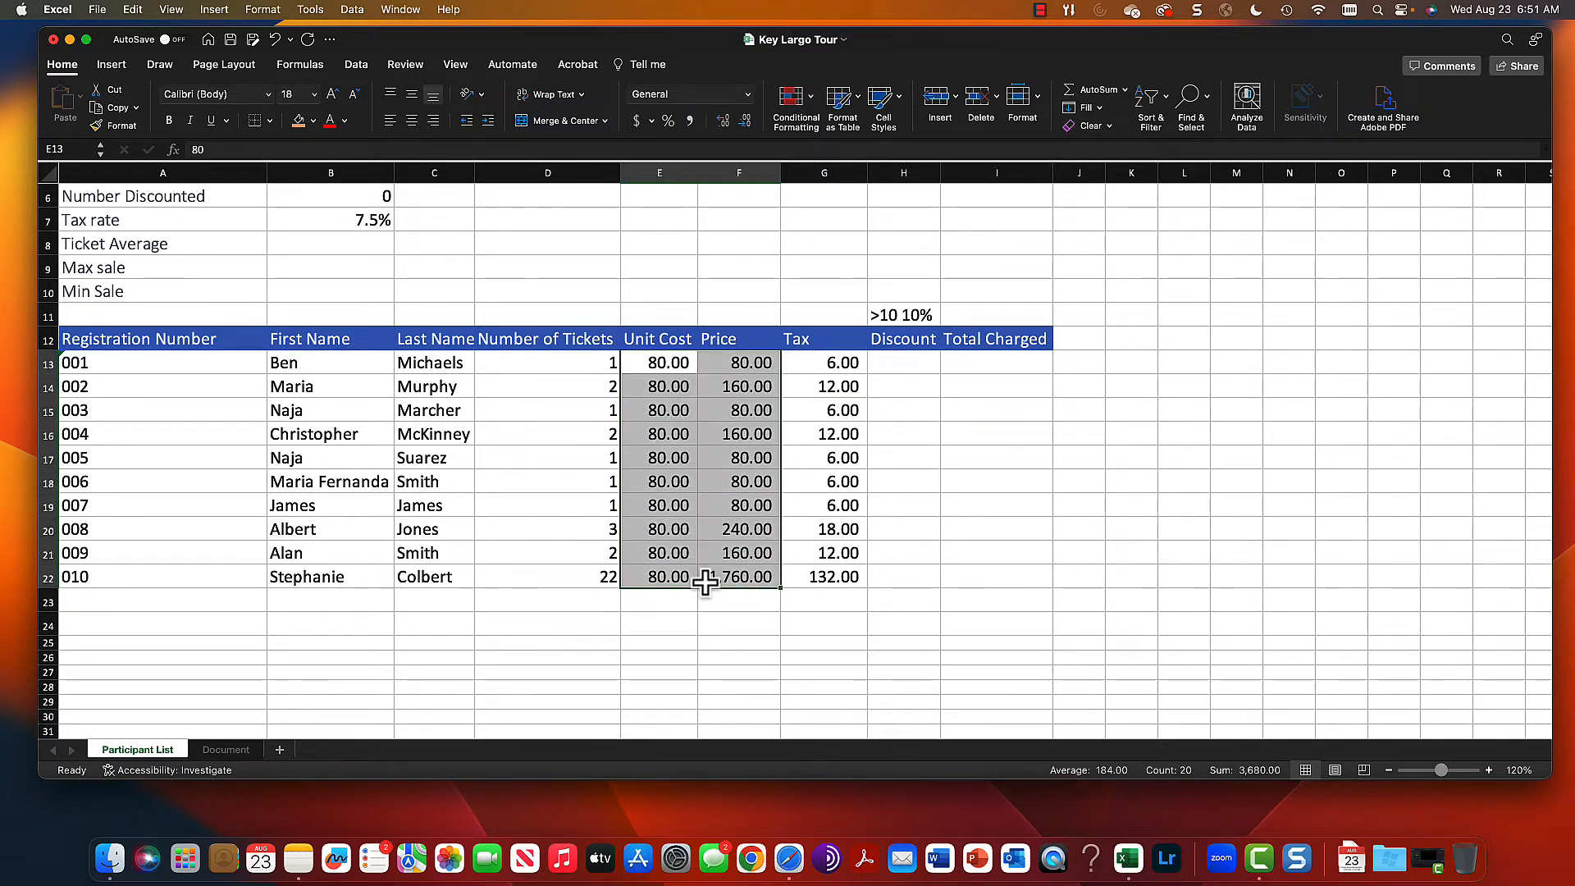
left_click(746, 122)
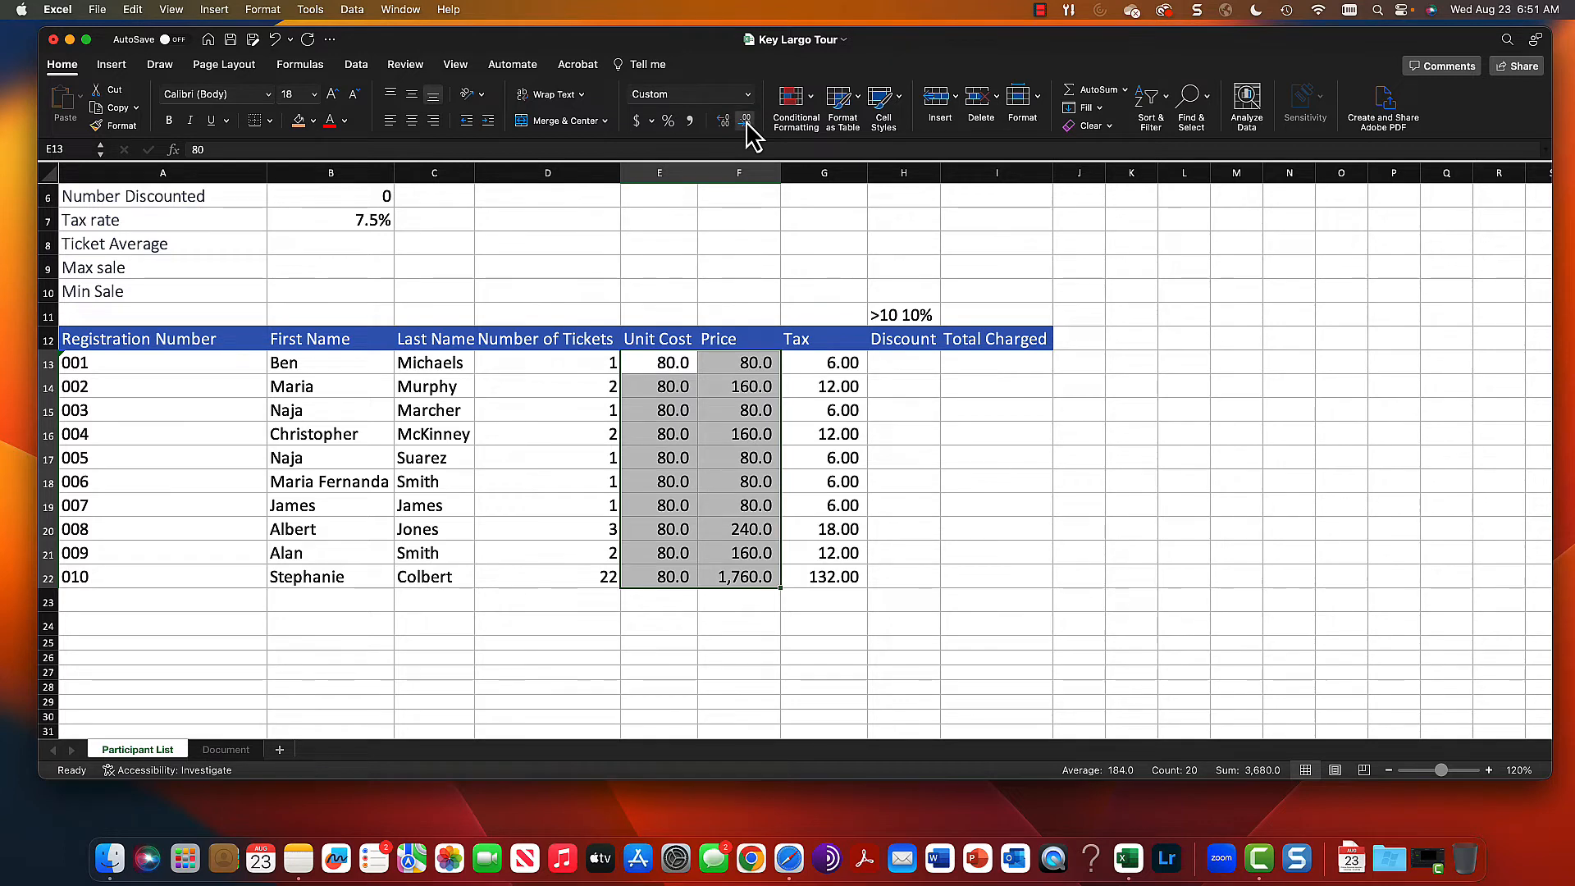
left_click(746, 121)
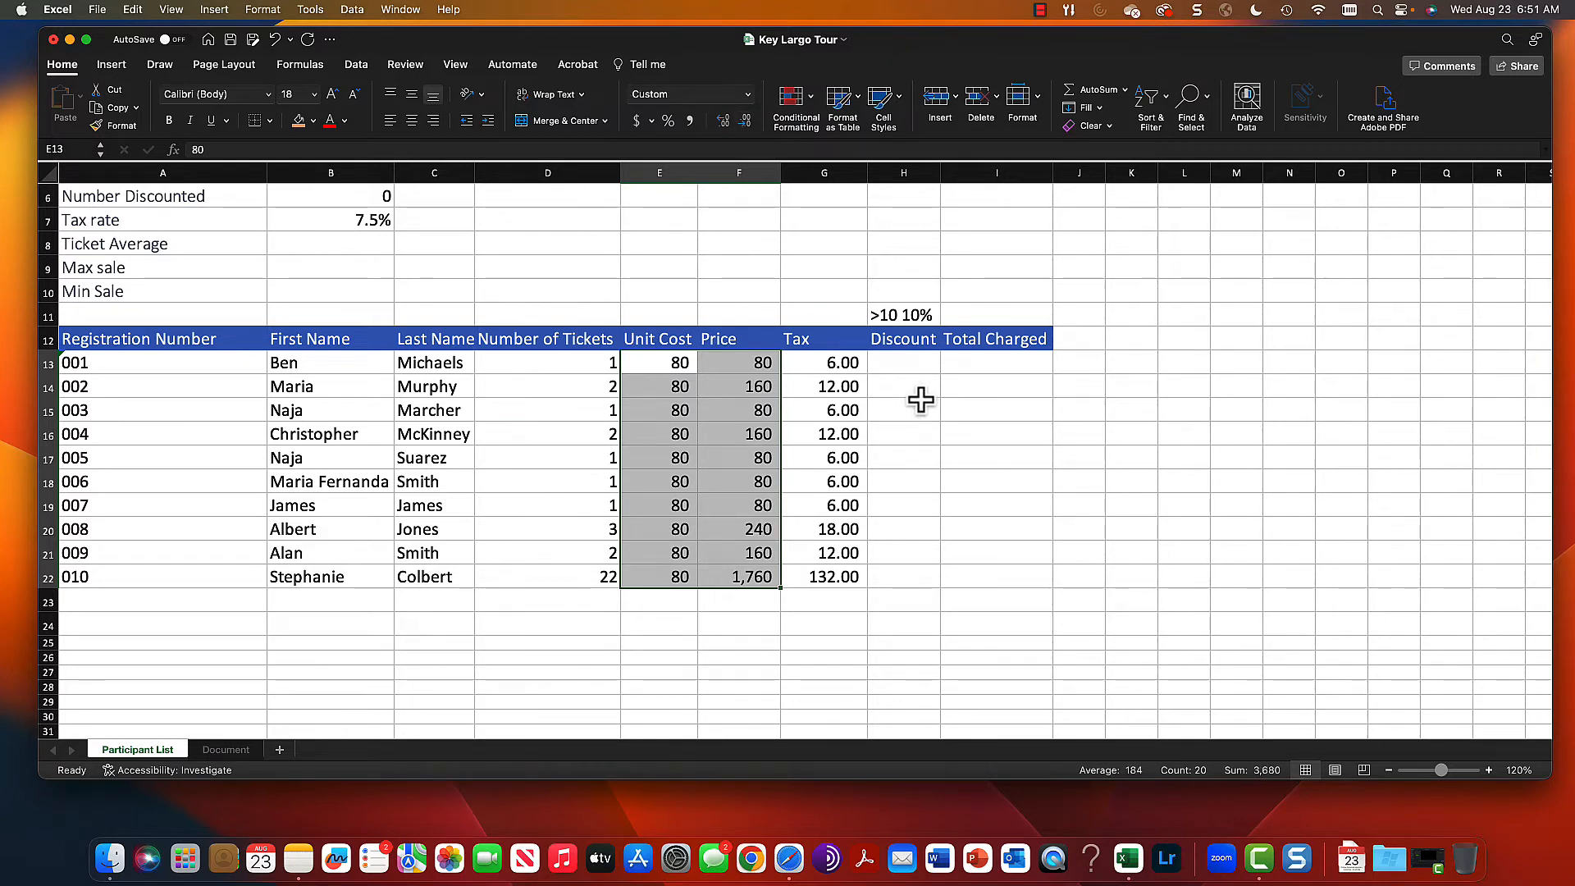
Step: Enter the Discount formula =IF(D13>=10,0.1*F13,0) in H13
left_click(902, 361)
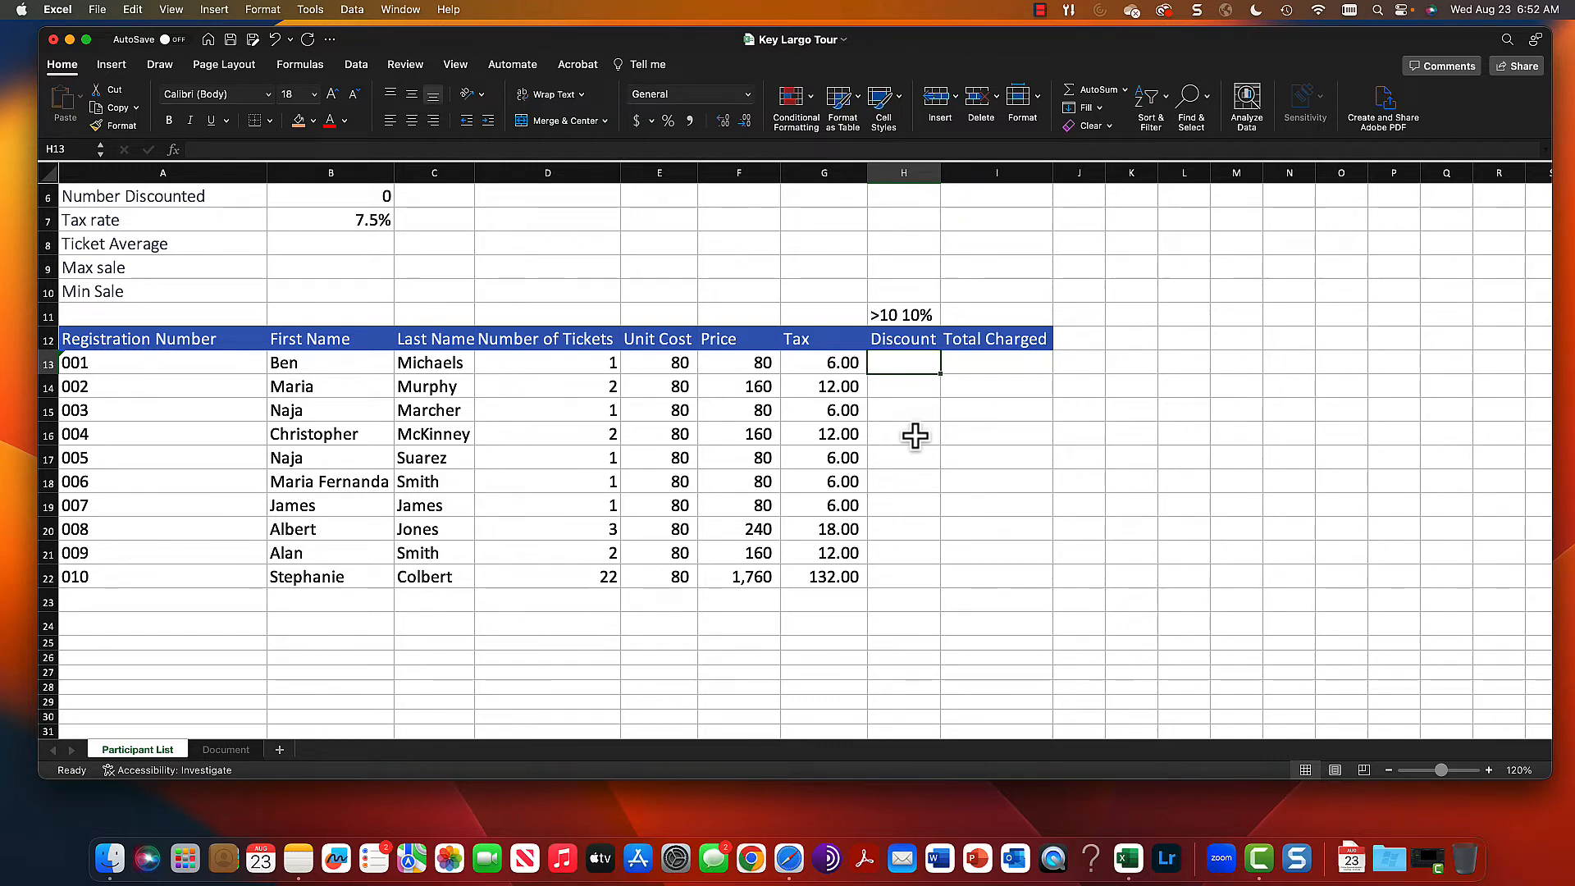
type("=if")
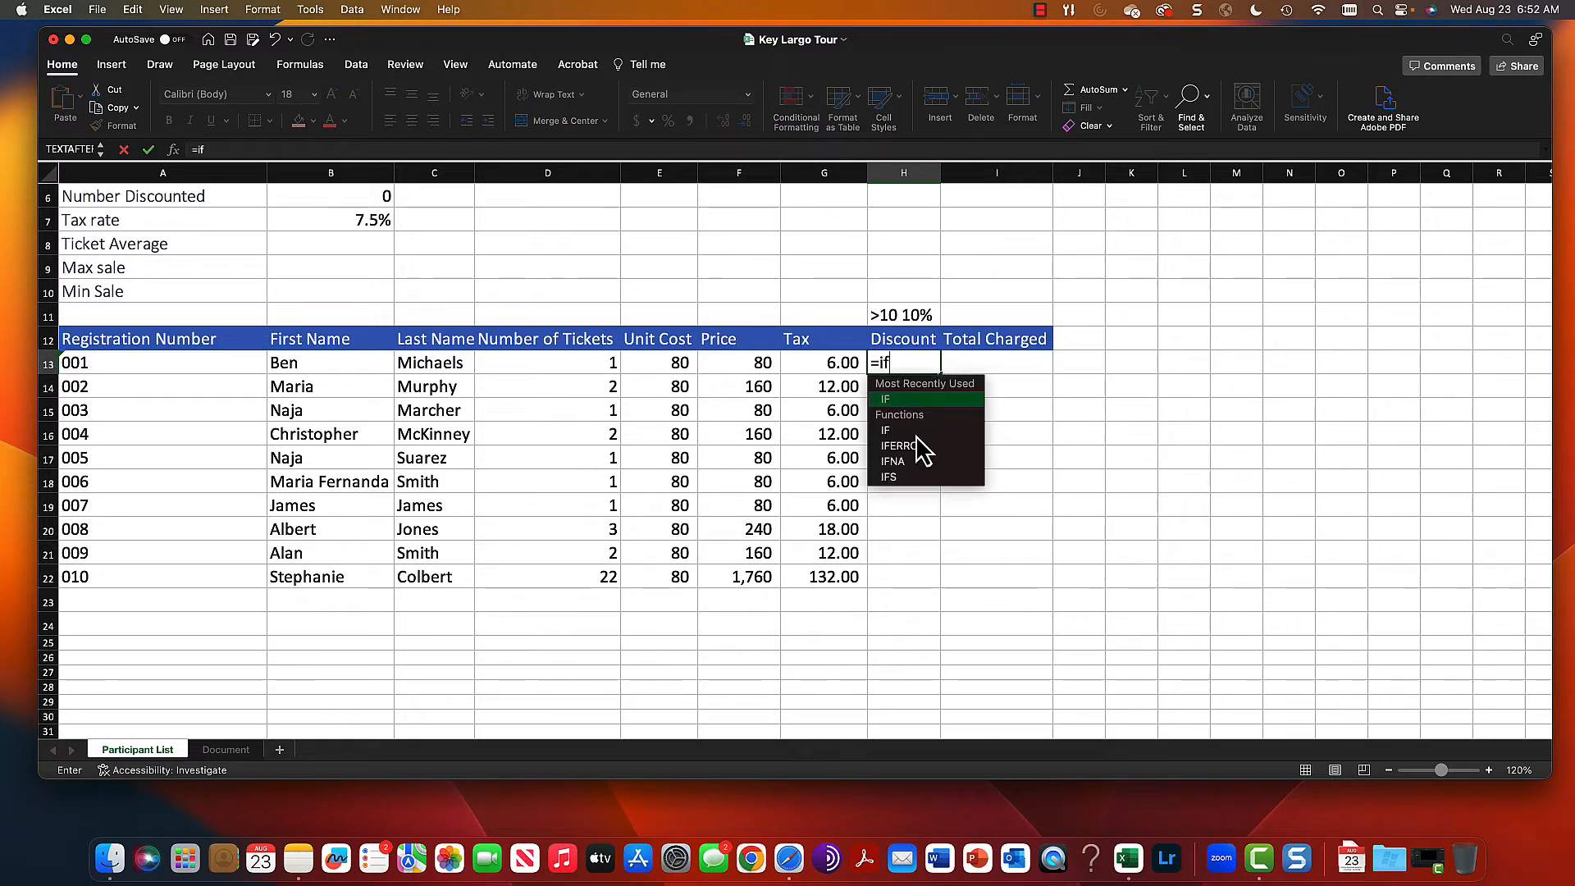
type("(")
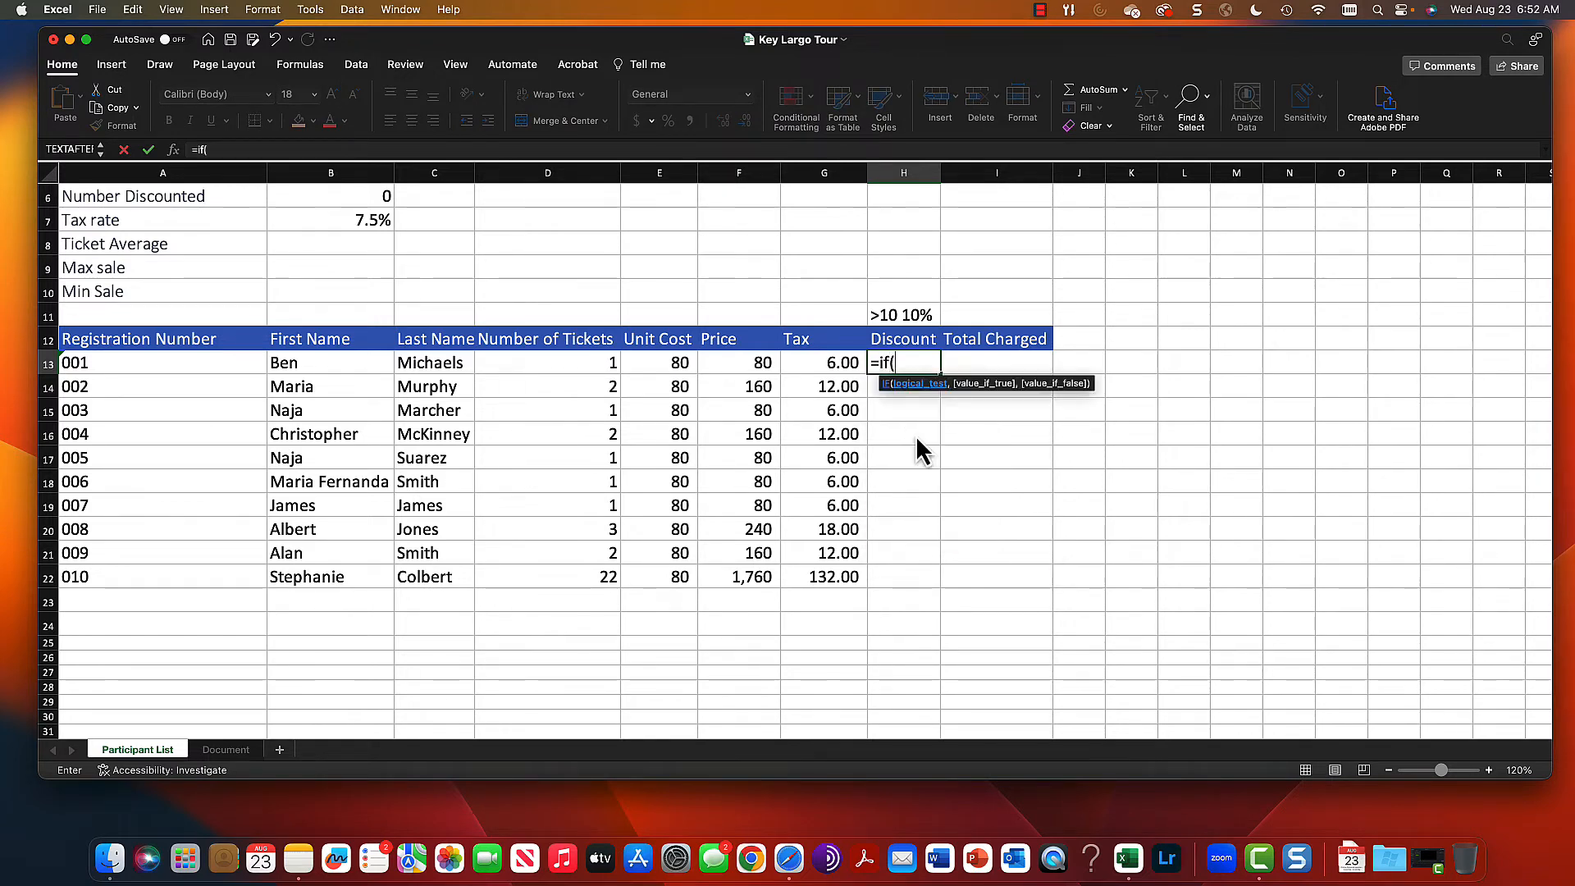
left_click(566, 362)
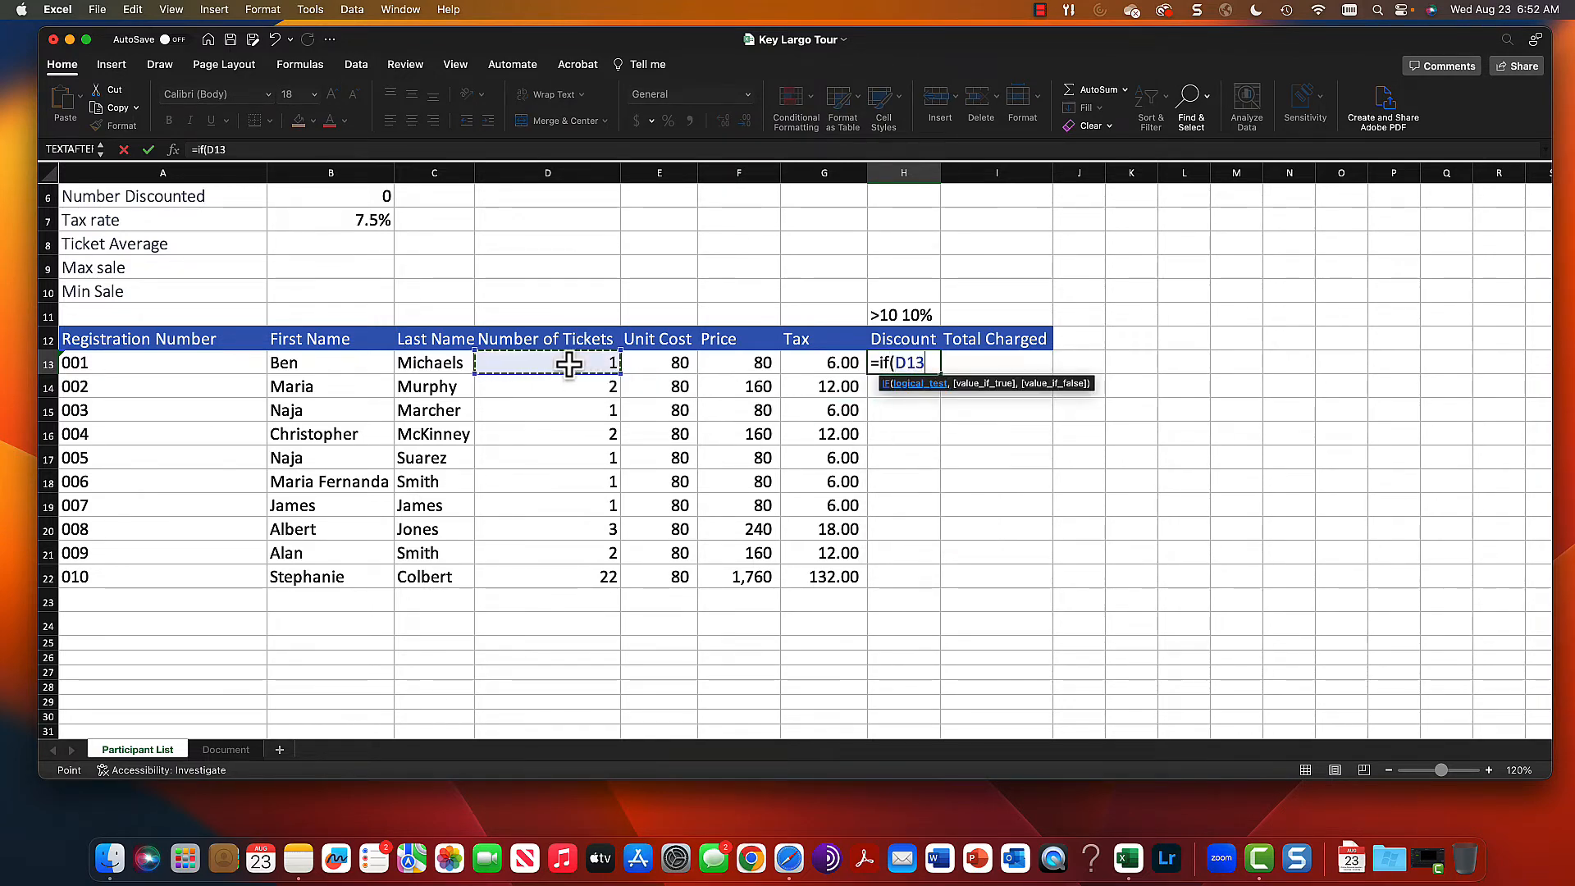
type("<")
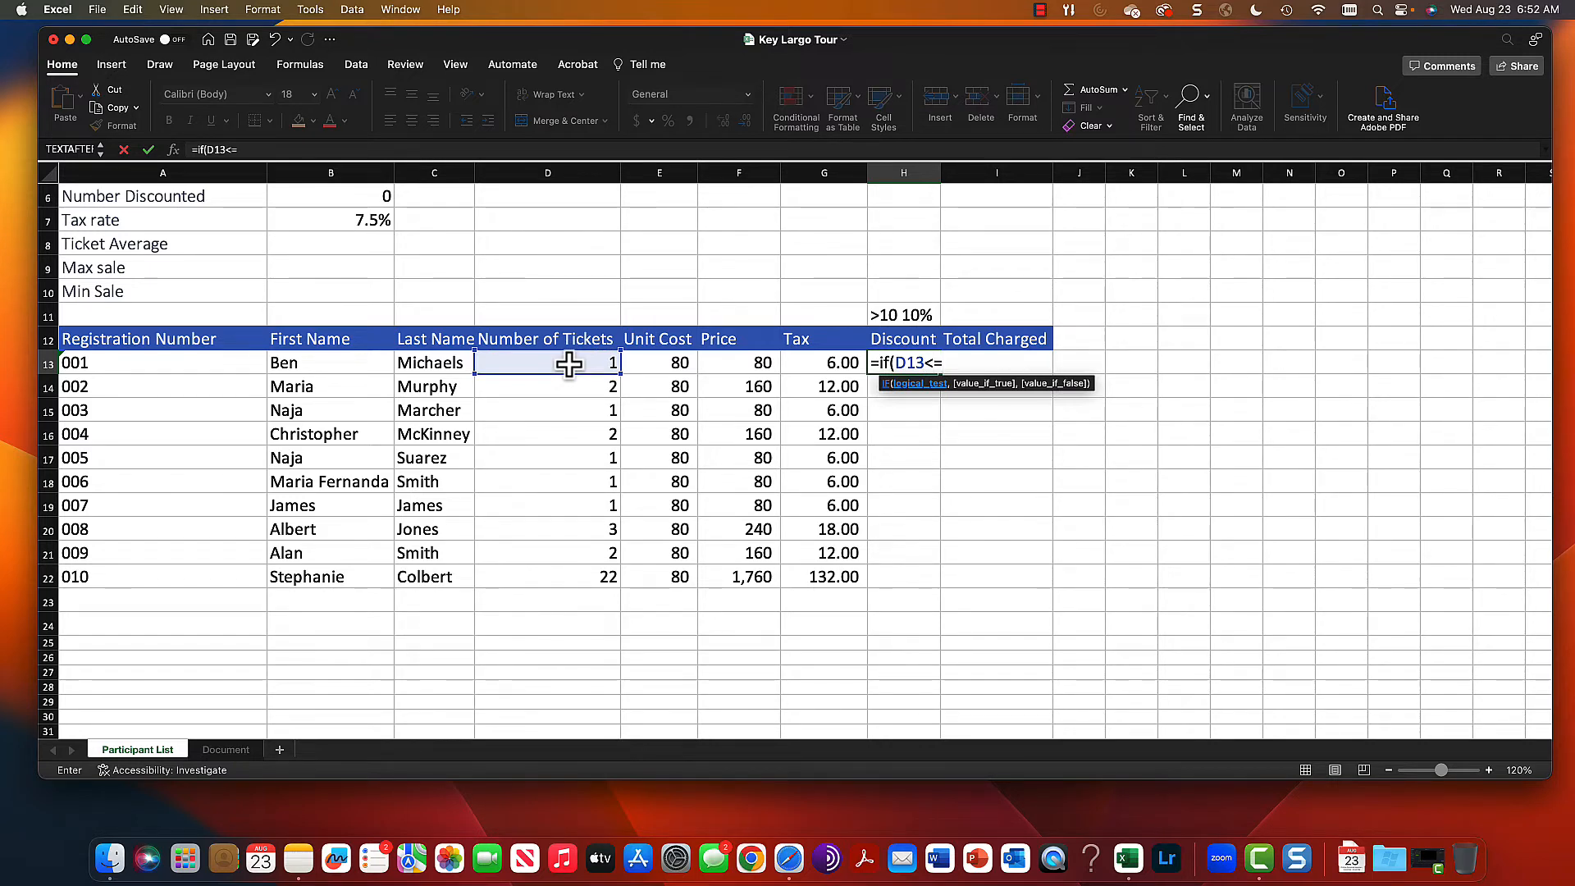
type("=10")
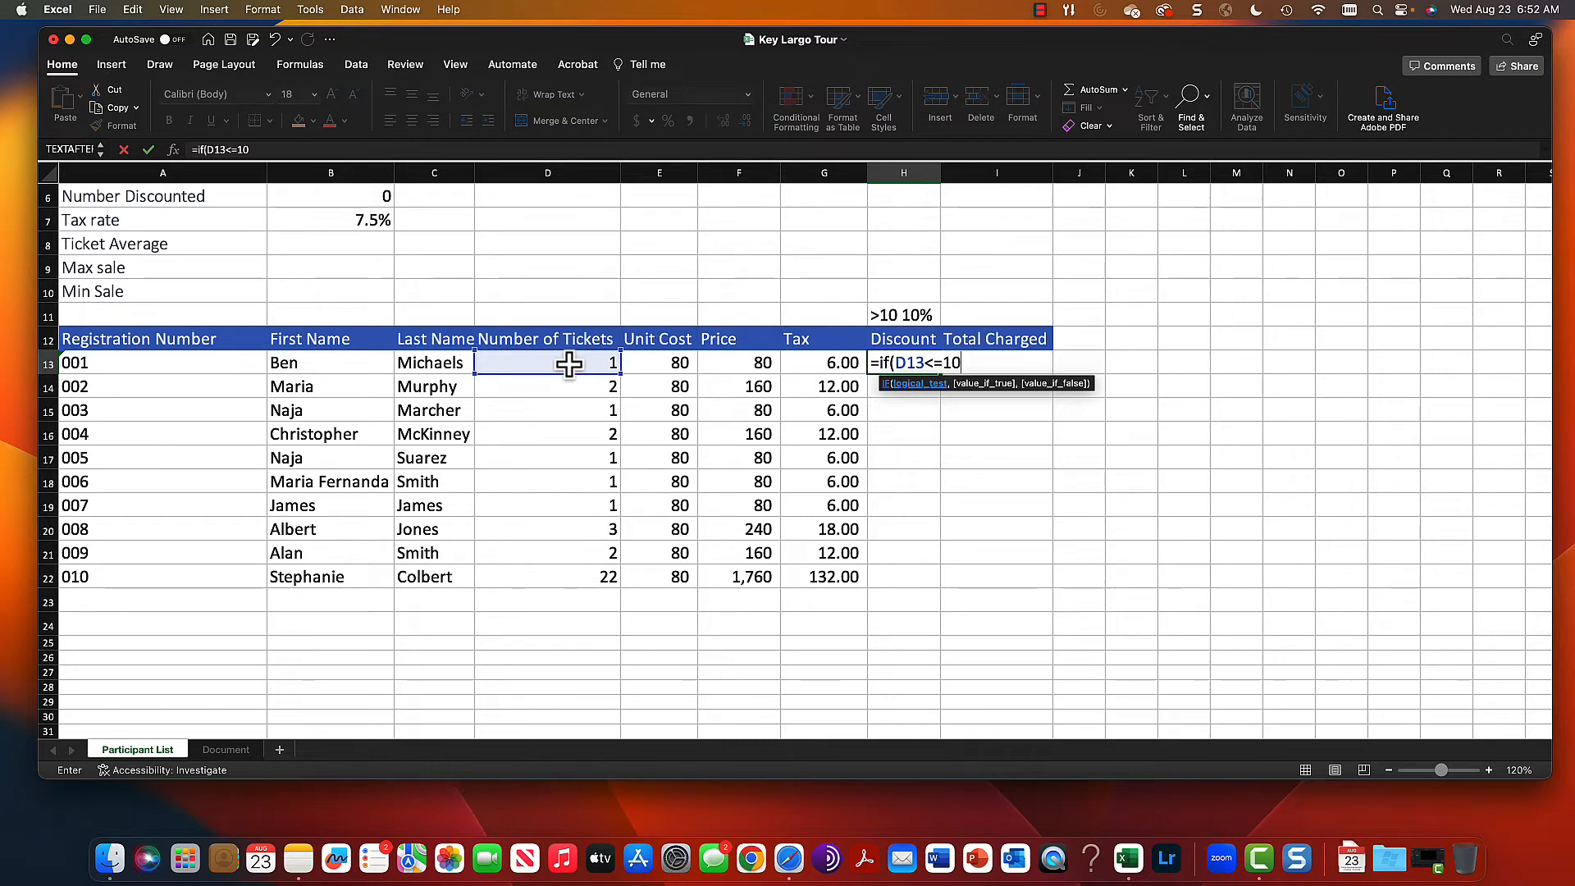
key("BackSpace")
key("BackSpace")
type("10,.1*")
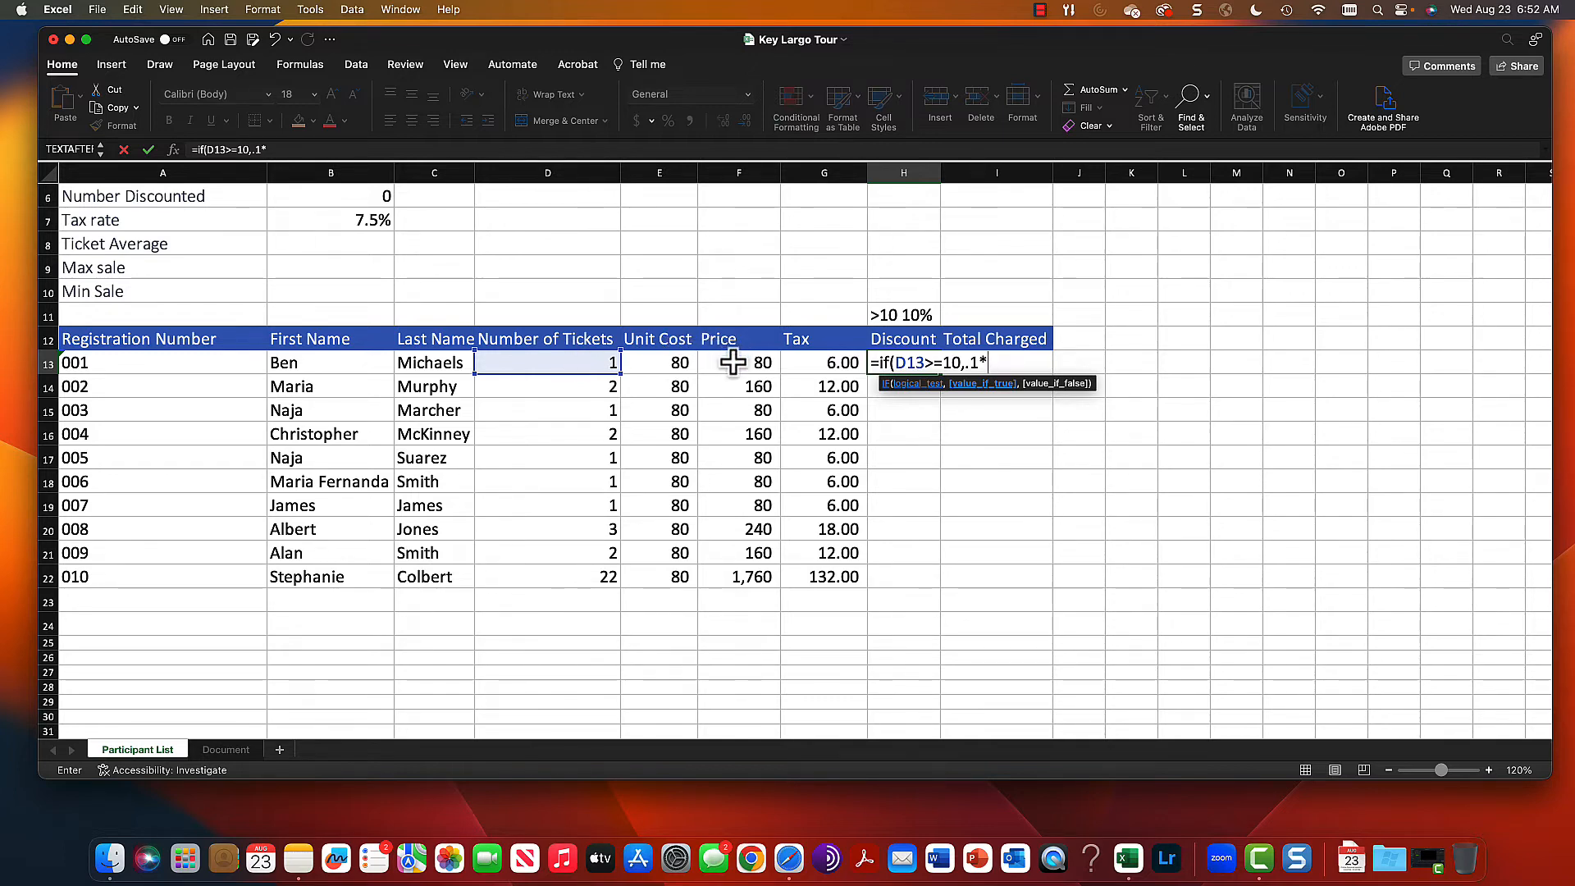
left_click(733, 362)
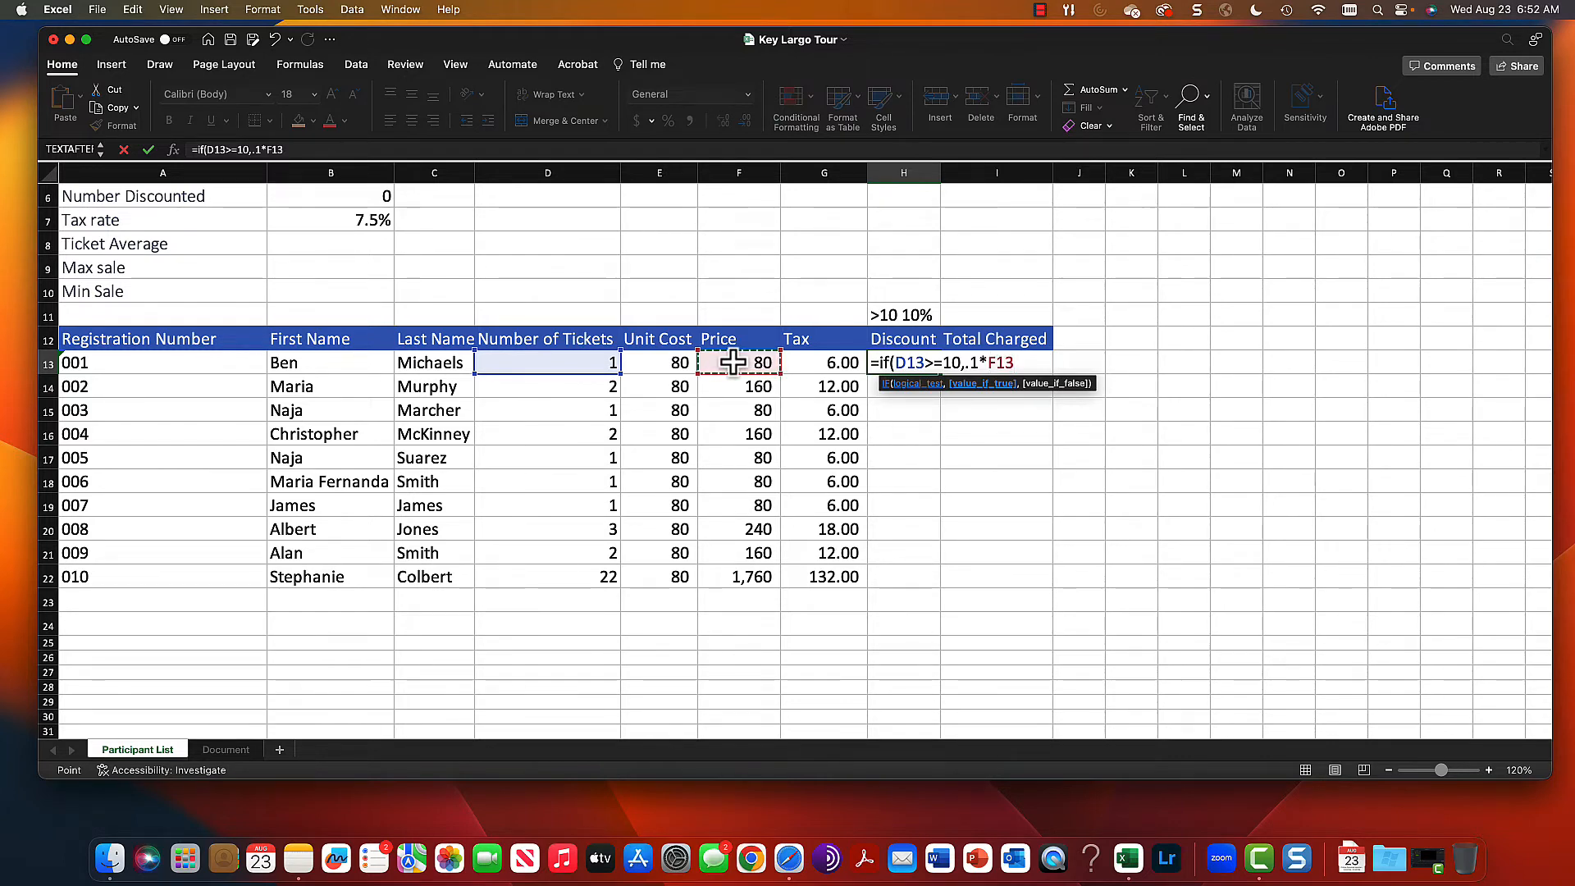
type(",")
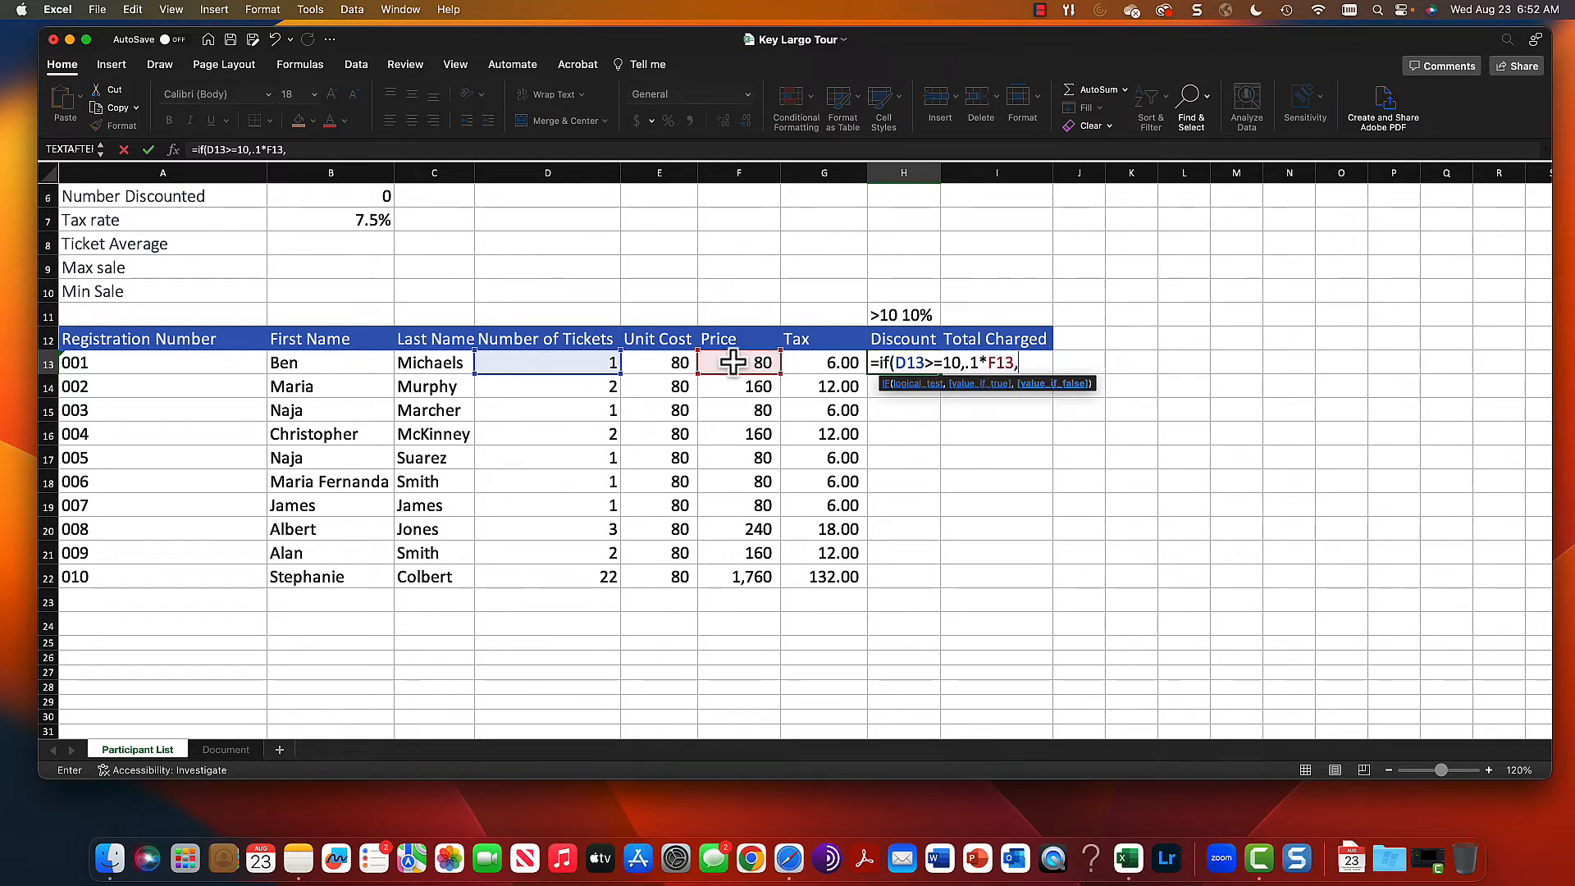
type("0)")
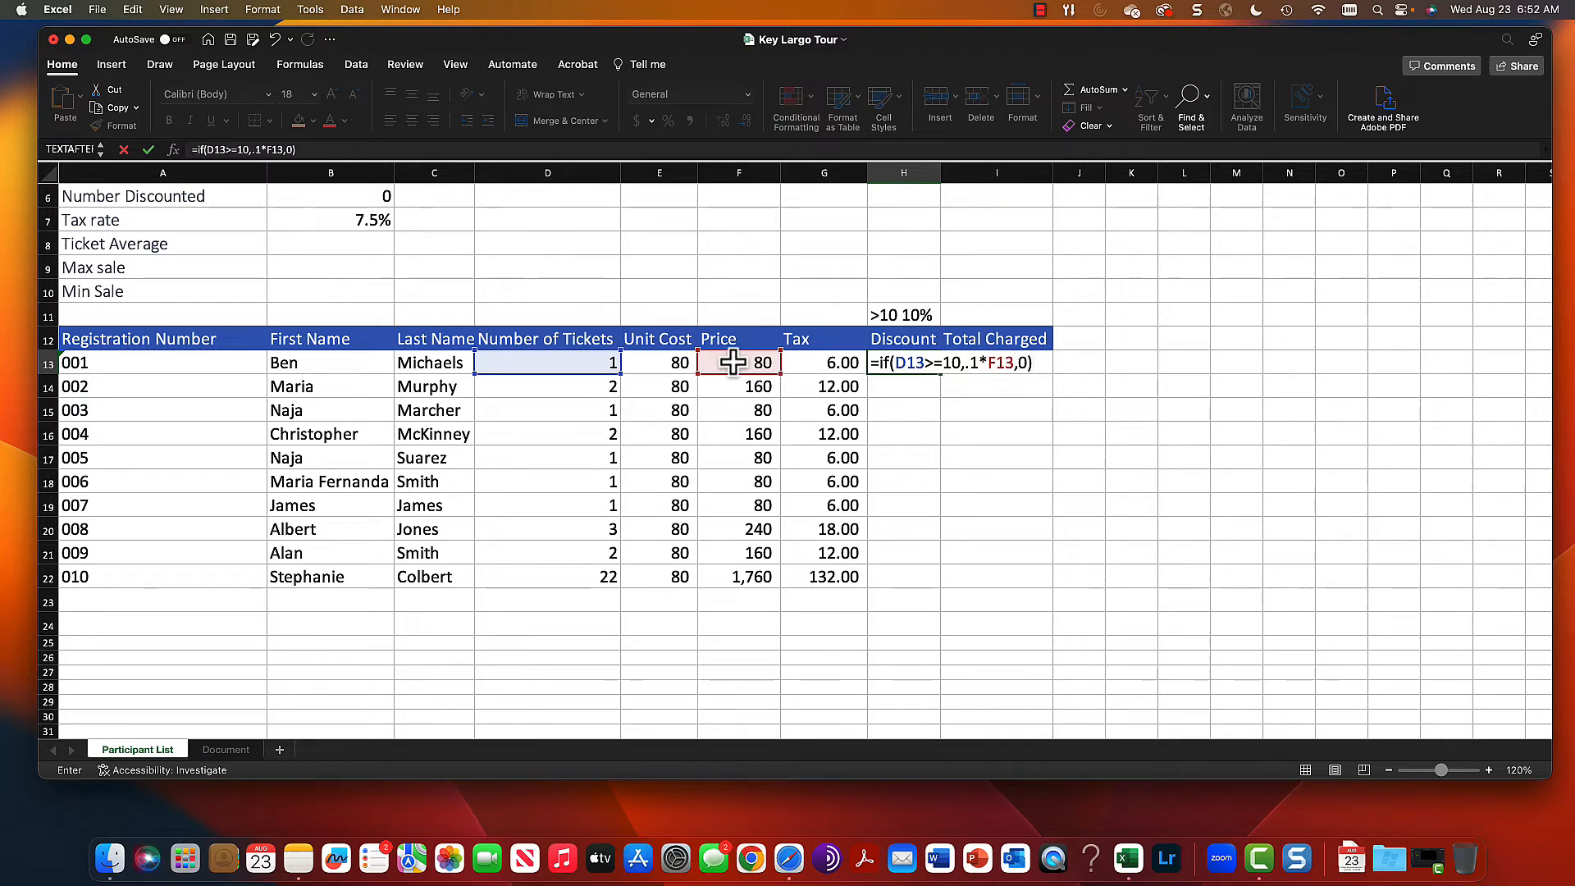
key("Return")
Step: Fill the Discount formula from H13 down to H22
key("Up")
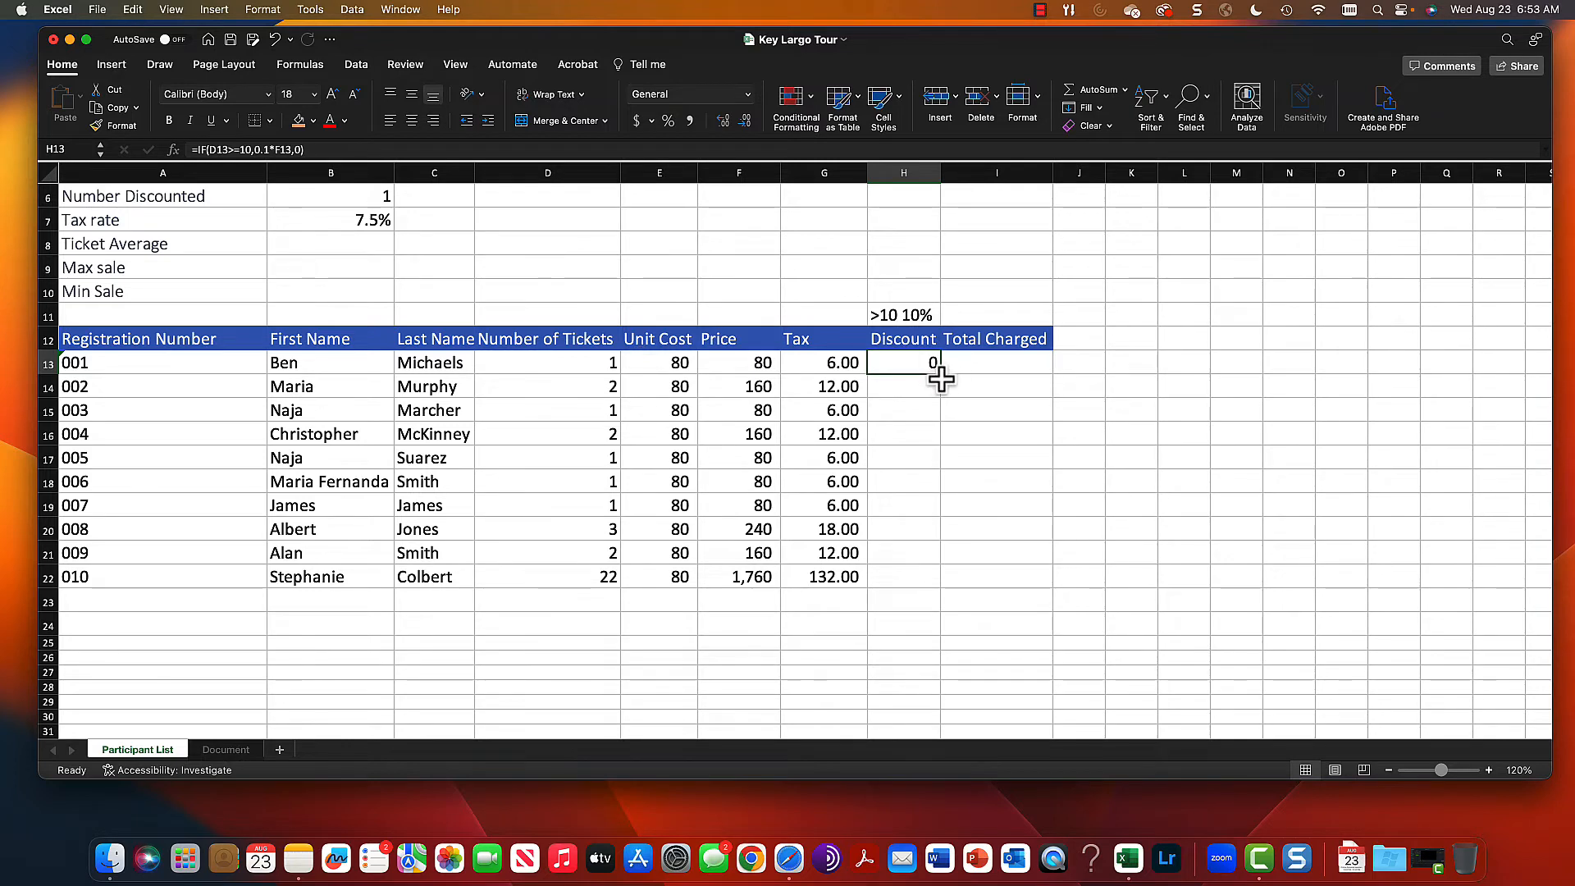
left_click_drag(941, 376, 935, 594)
left_click(920, 577)
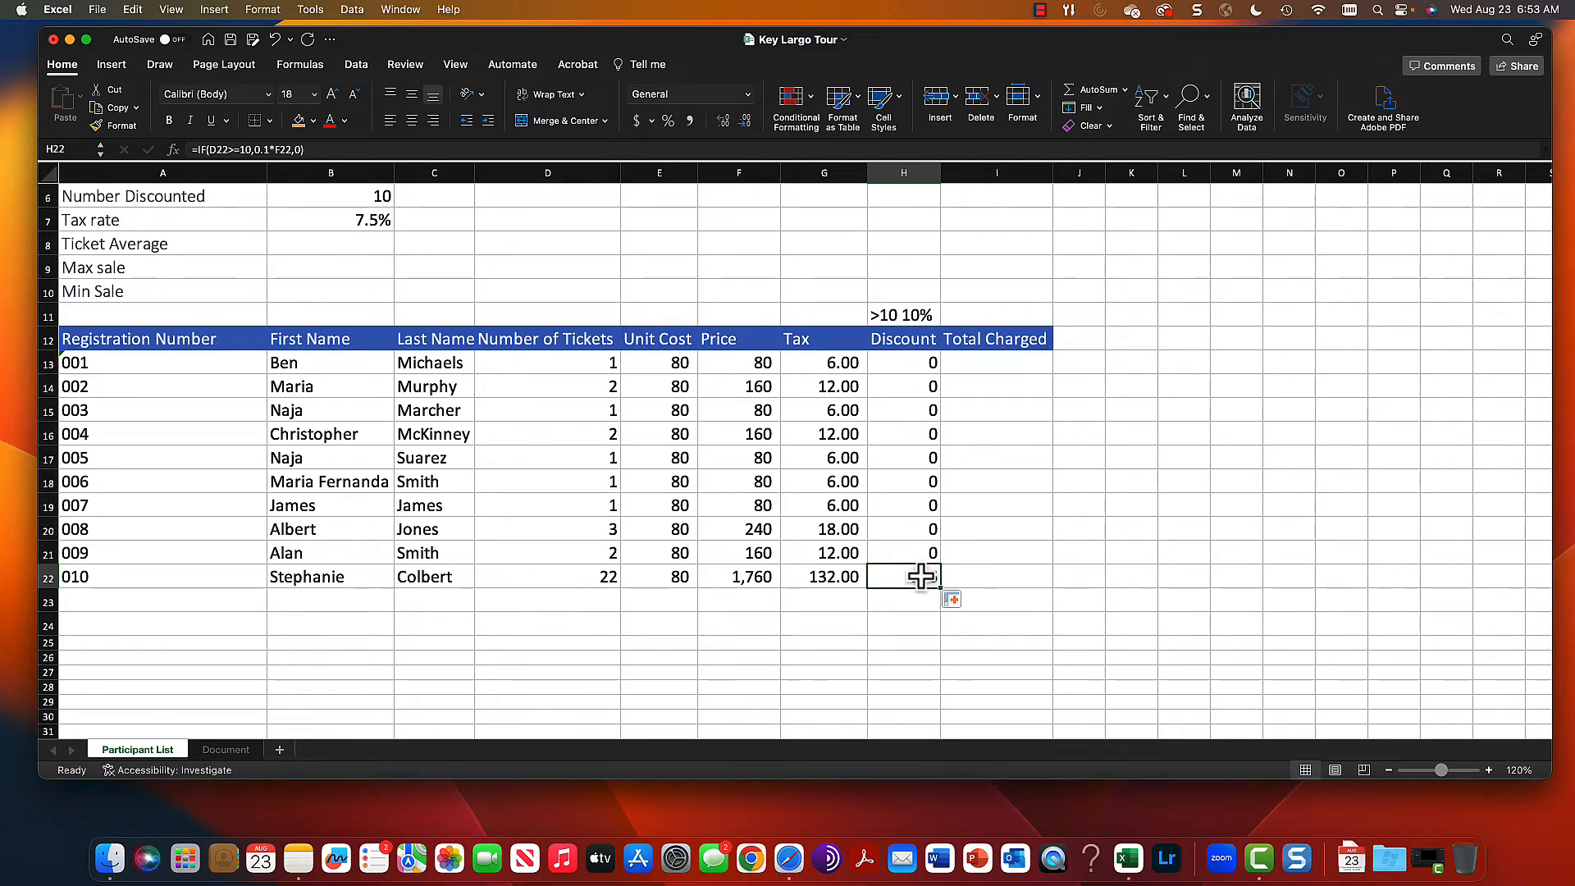
Step: Negate the Discount formula in H13 so it reads =-IF(D13>=10,0.1*F13,0), and fill it down to H22
left_click(913, 361)
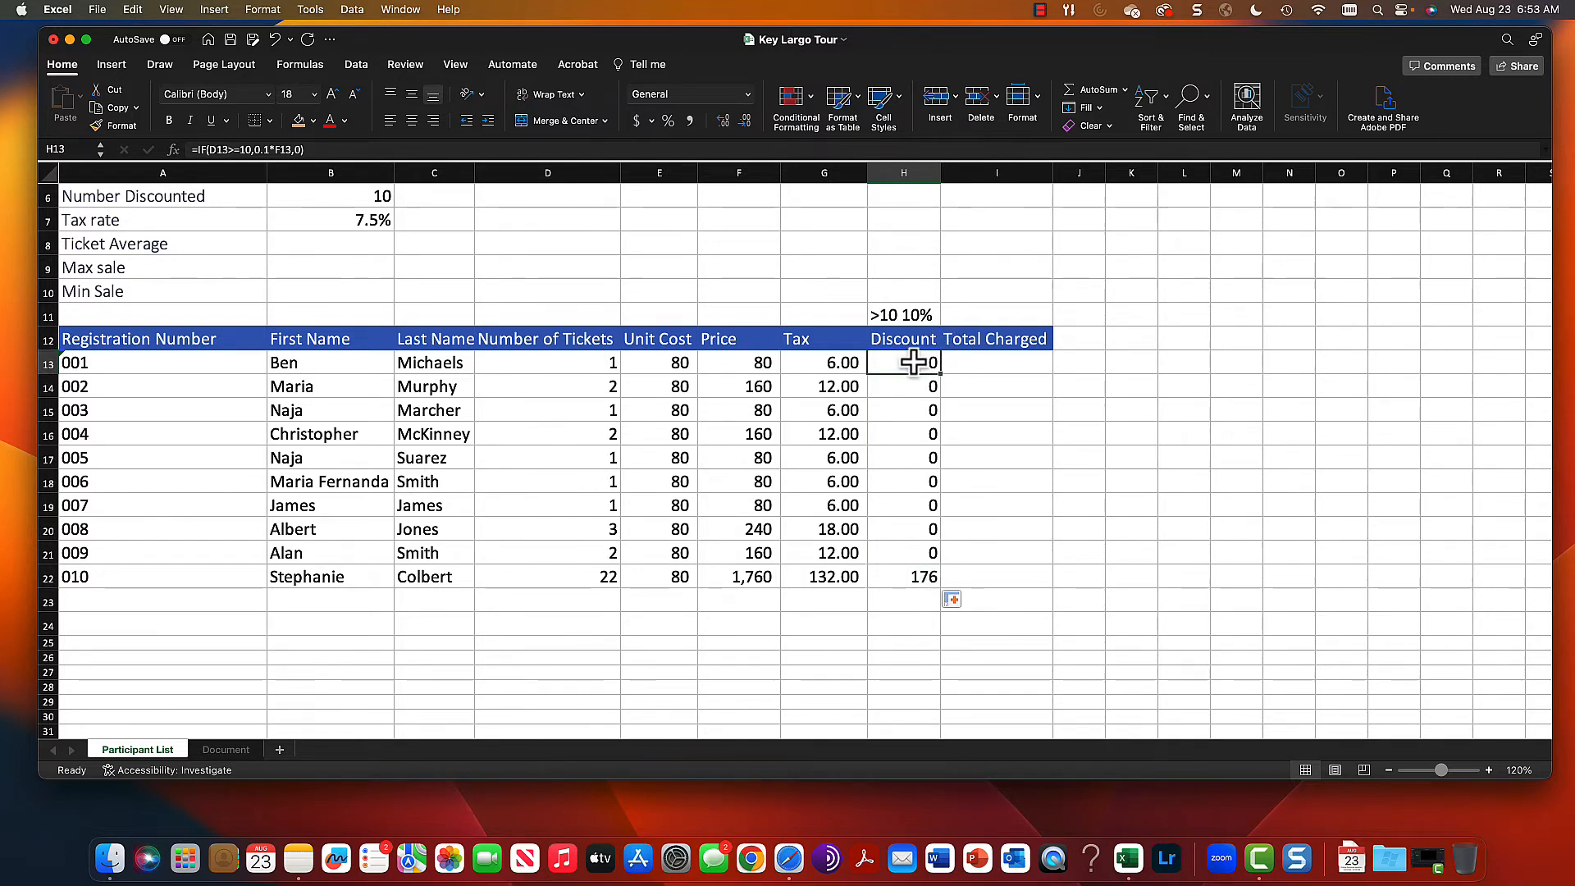
left_click(199, 149)
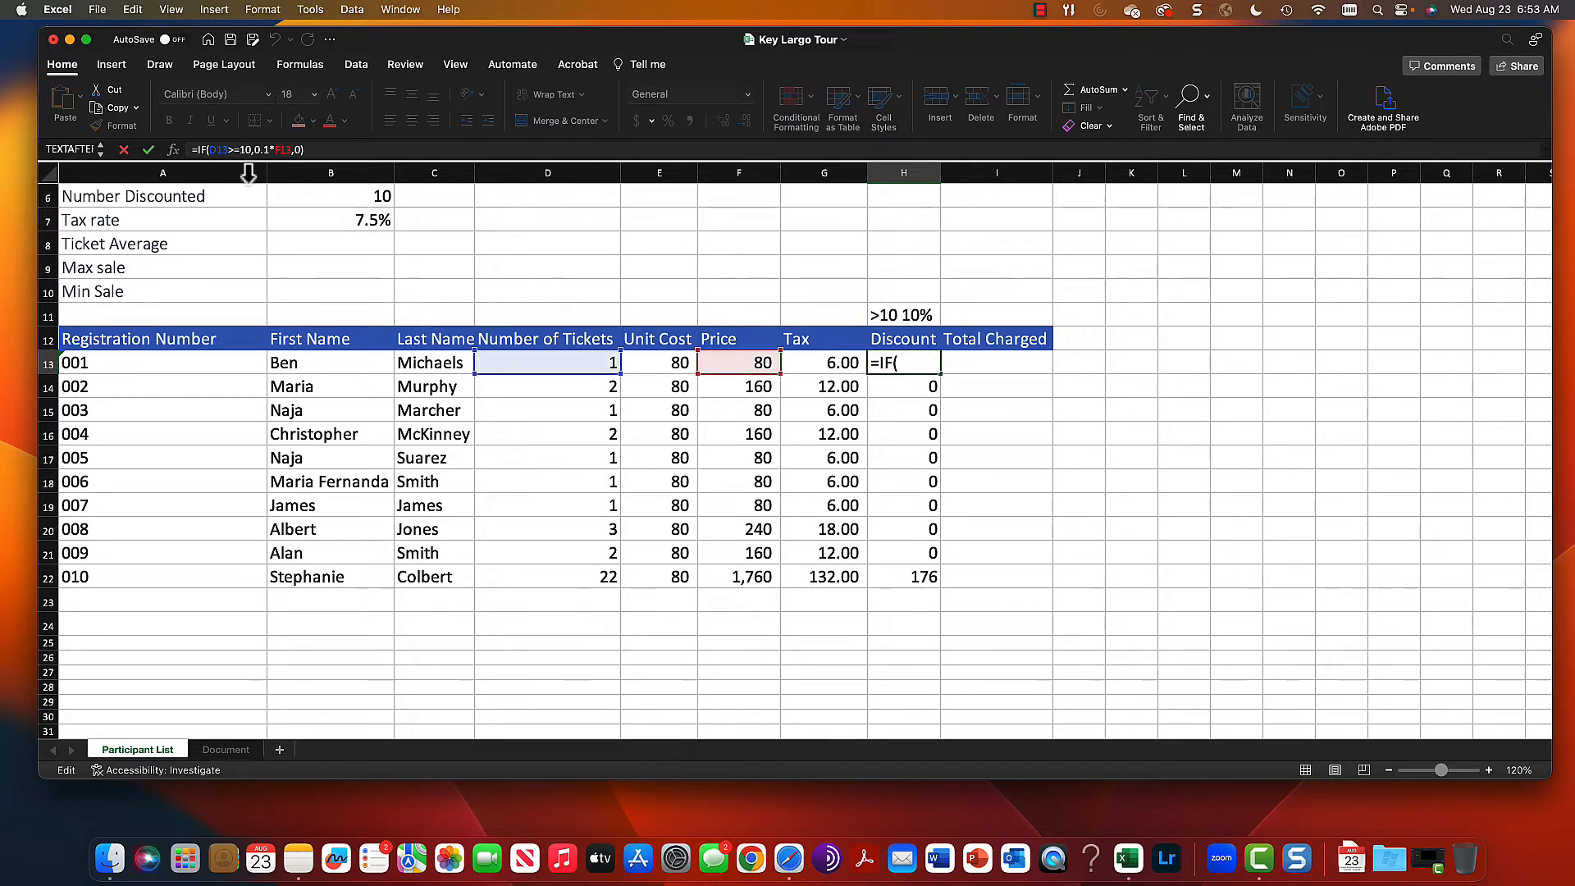
type("-")
key("Return")
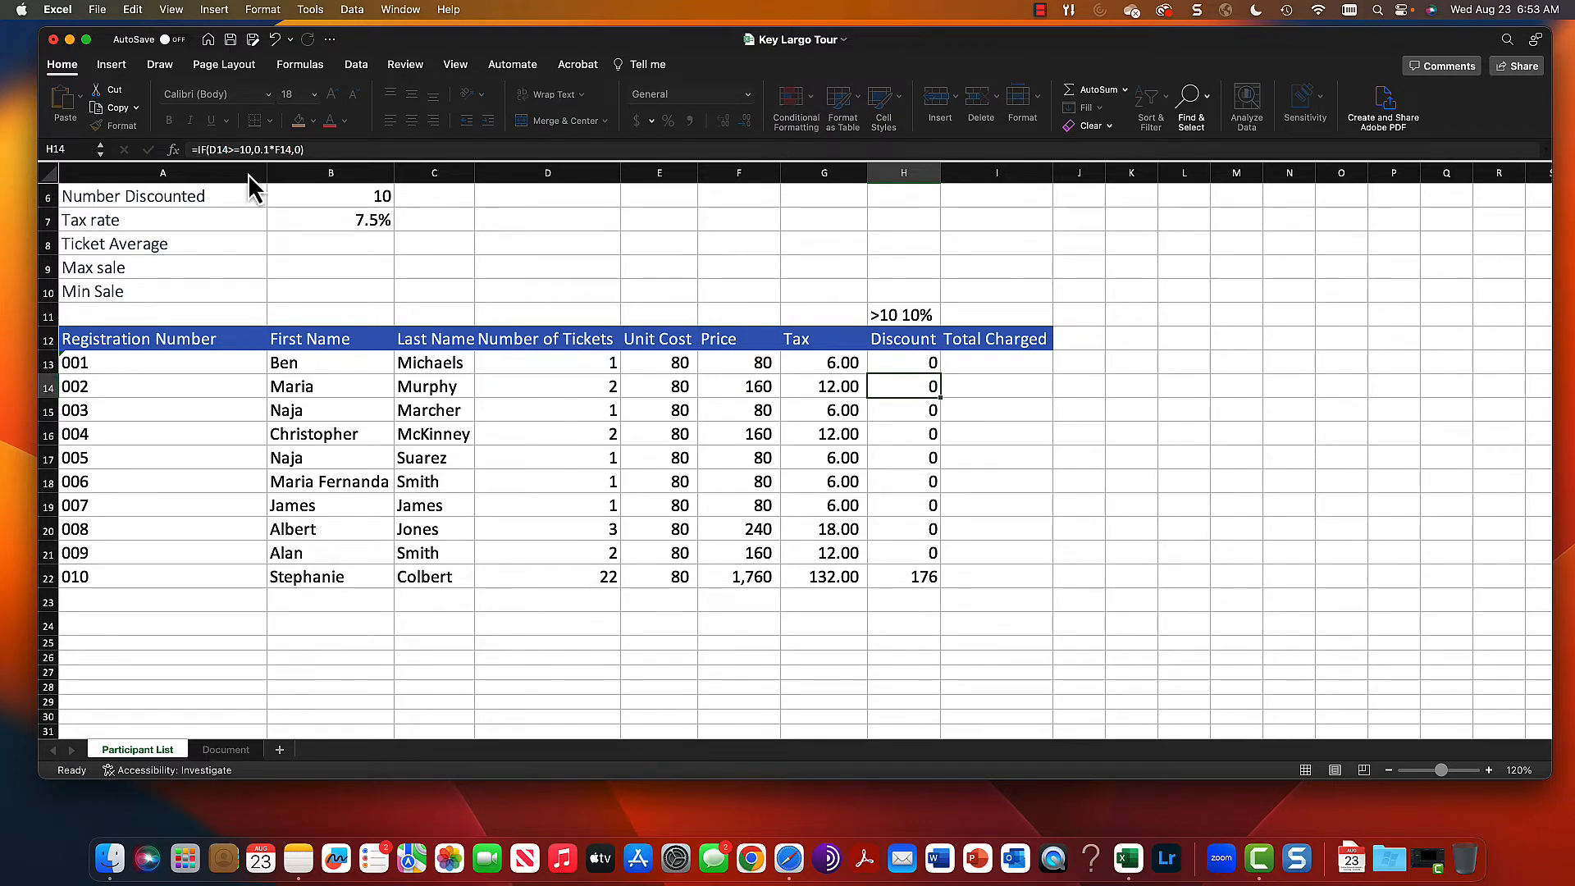
key("Up")
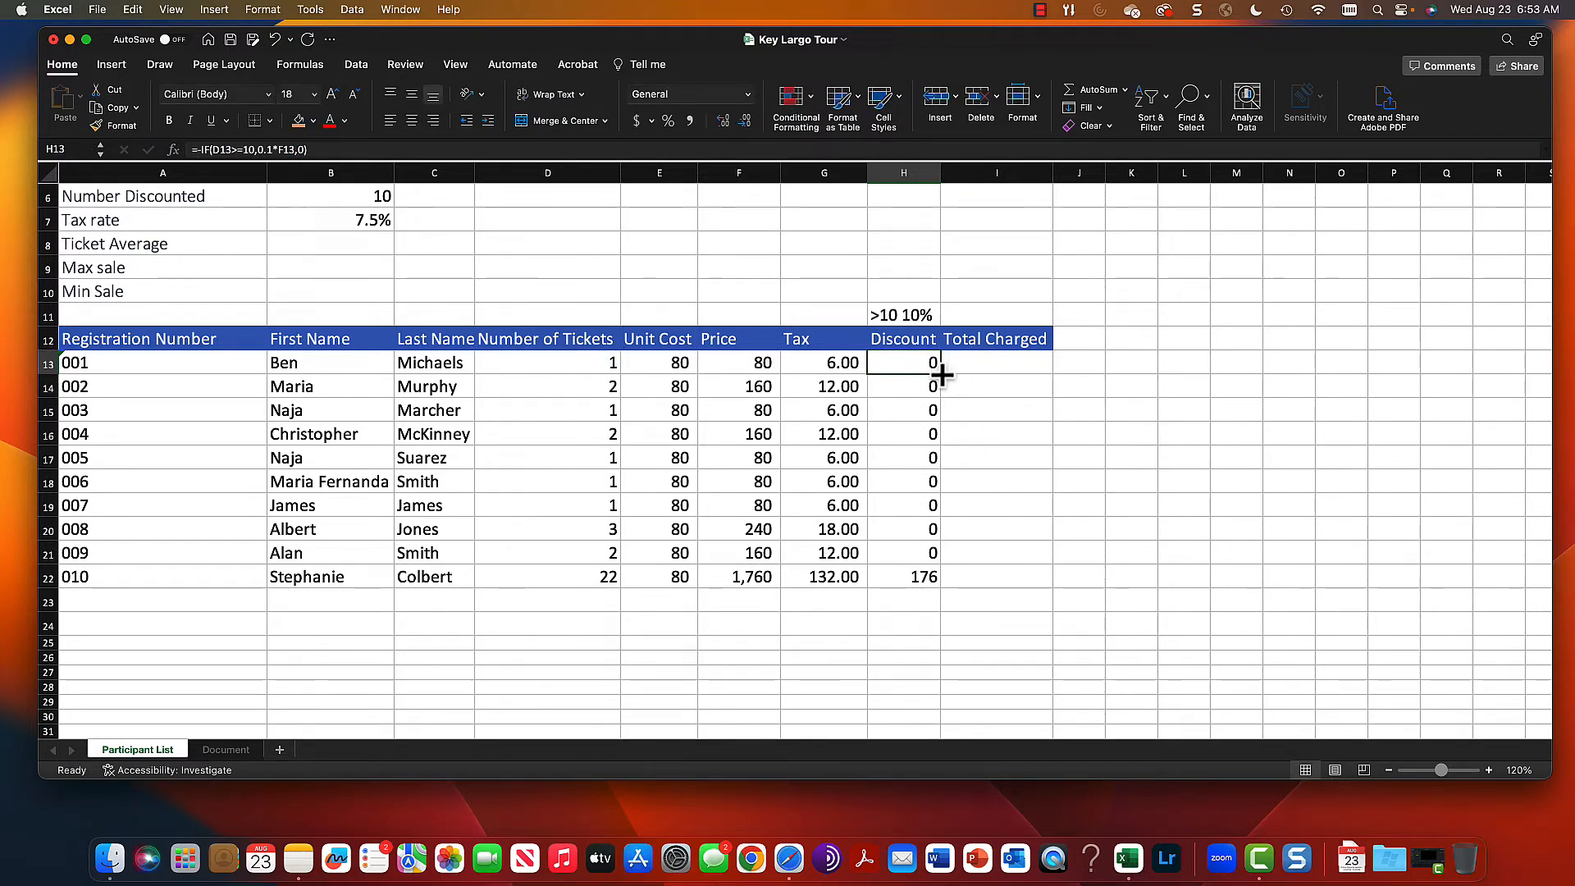
left_click_drag(941, 374, 927, 579)
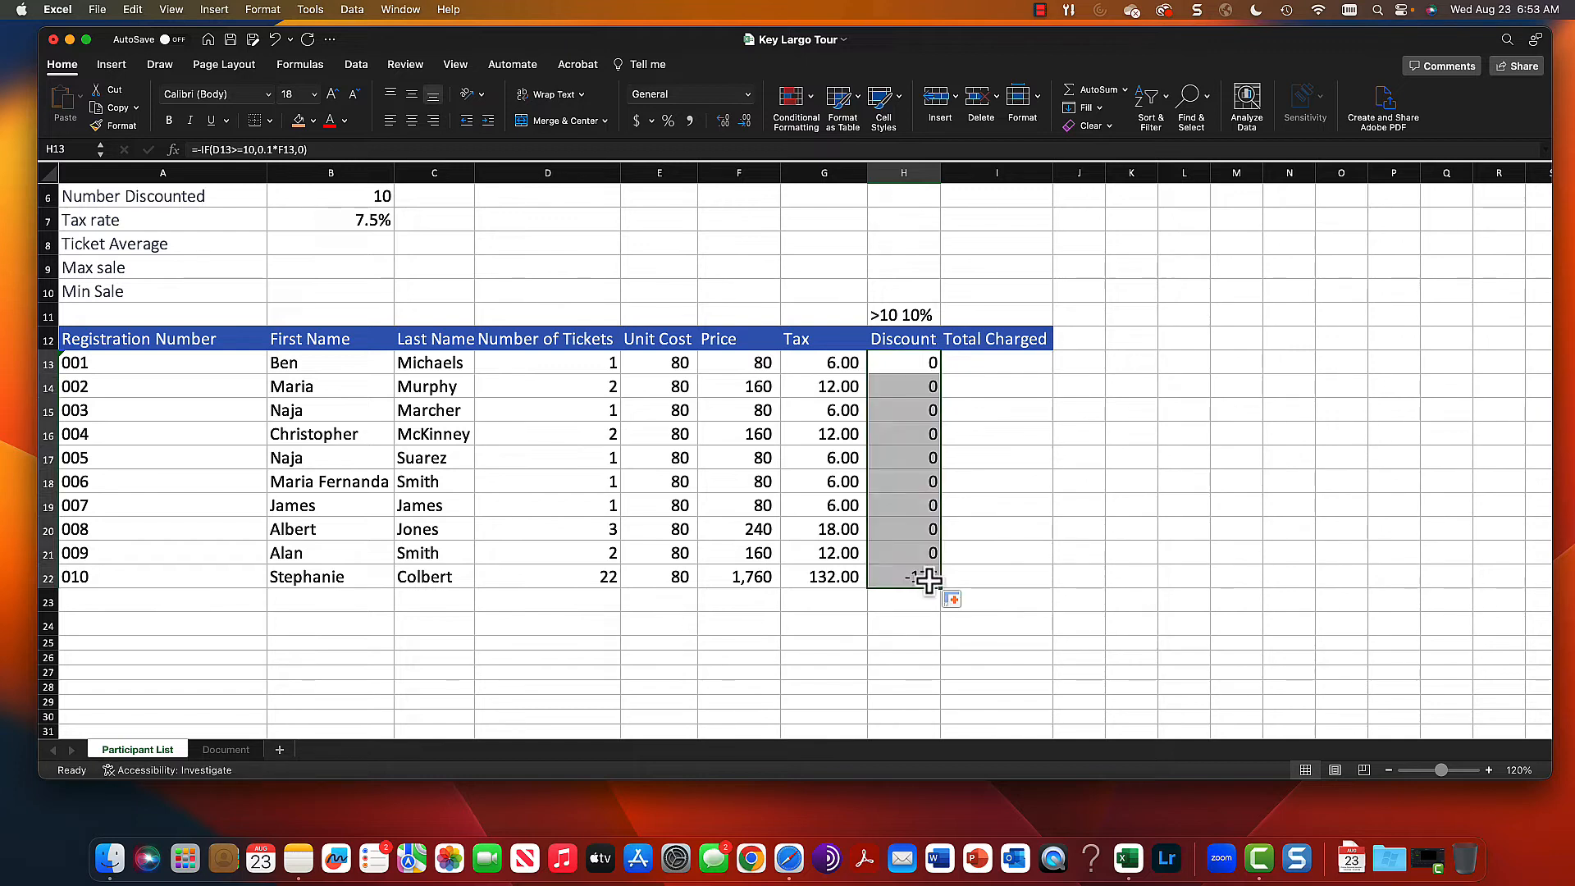
left_click(920, 368)
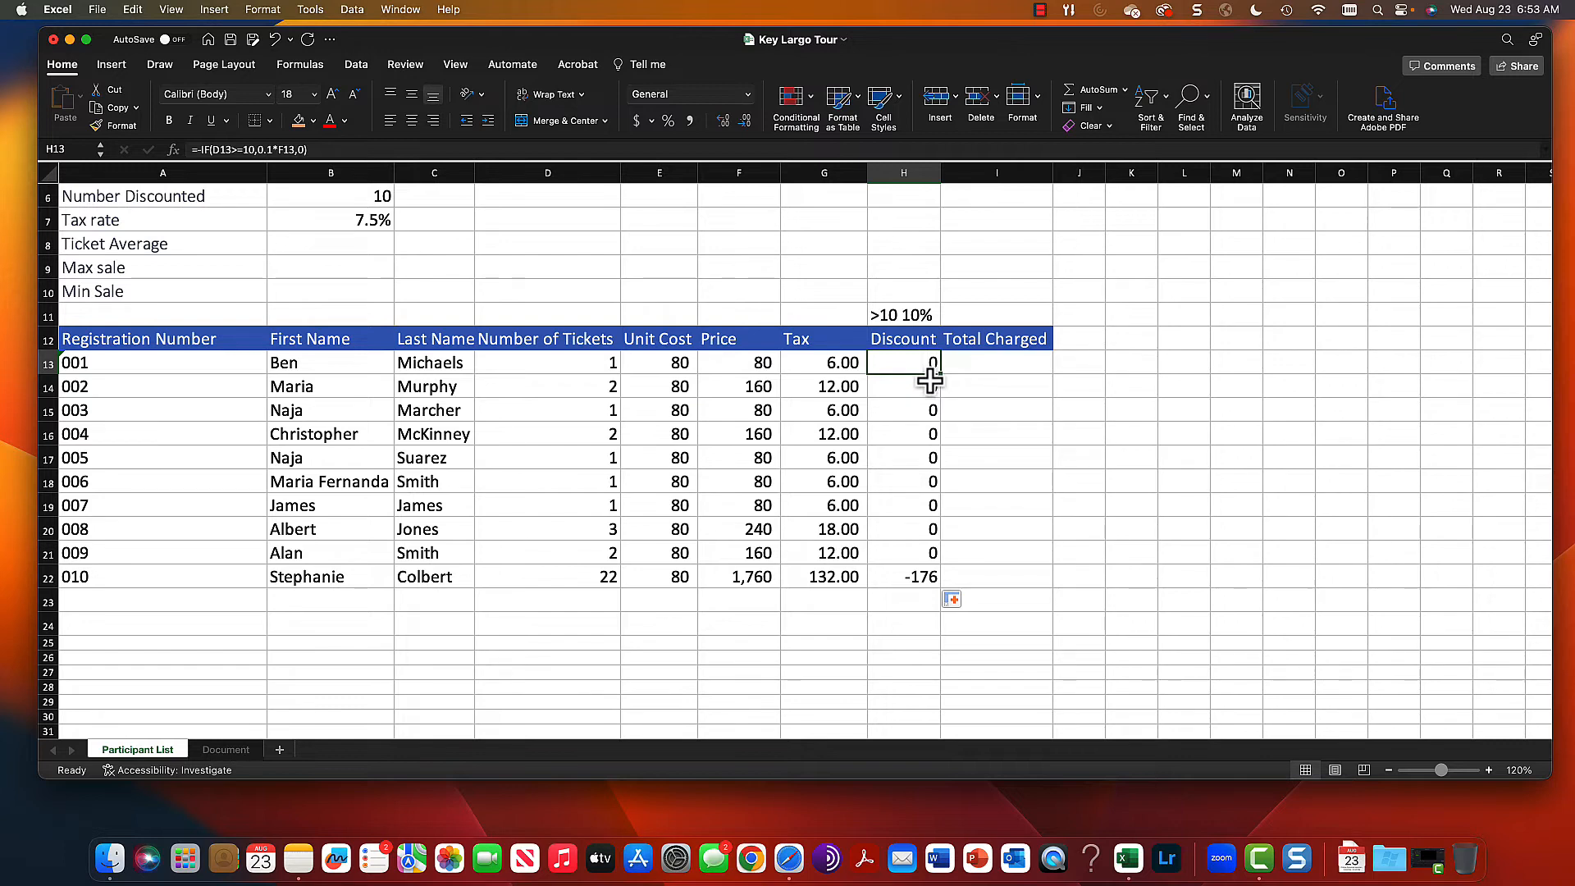
Step: Insert a new column between Discount and Total Charged and label its header in I12 as Tax
left_click(987, 175)
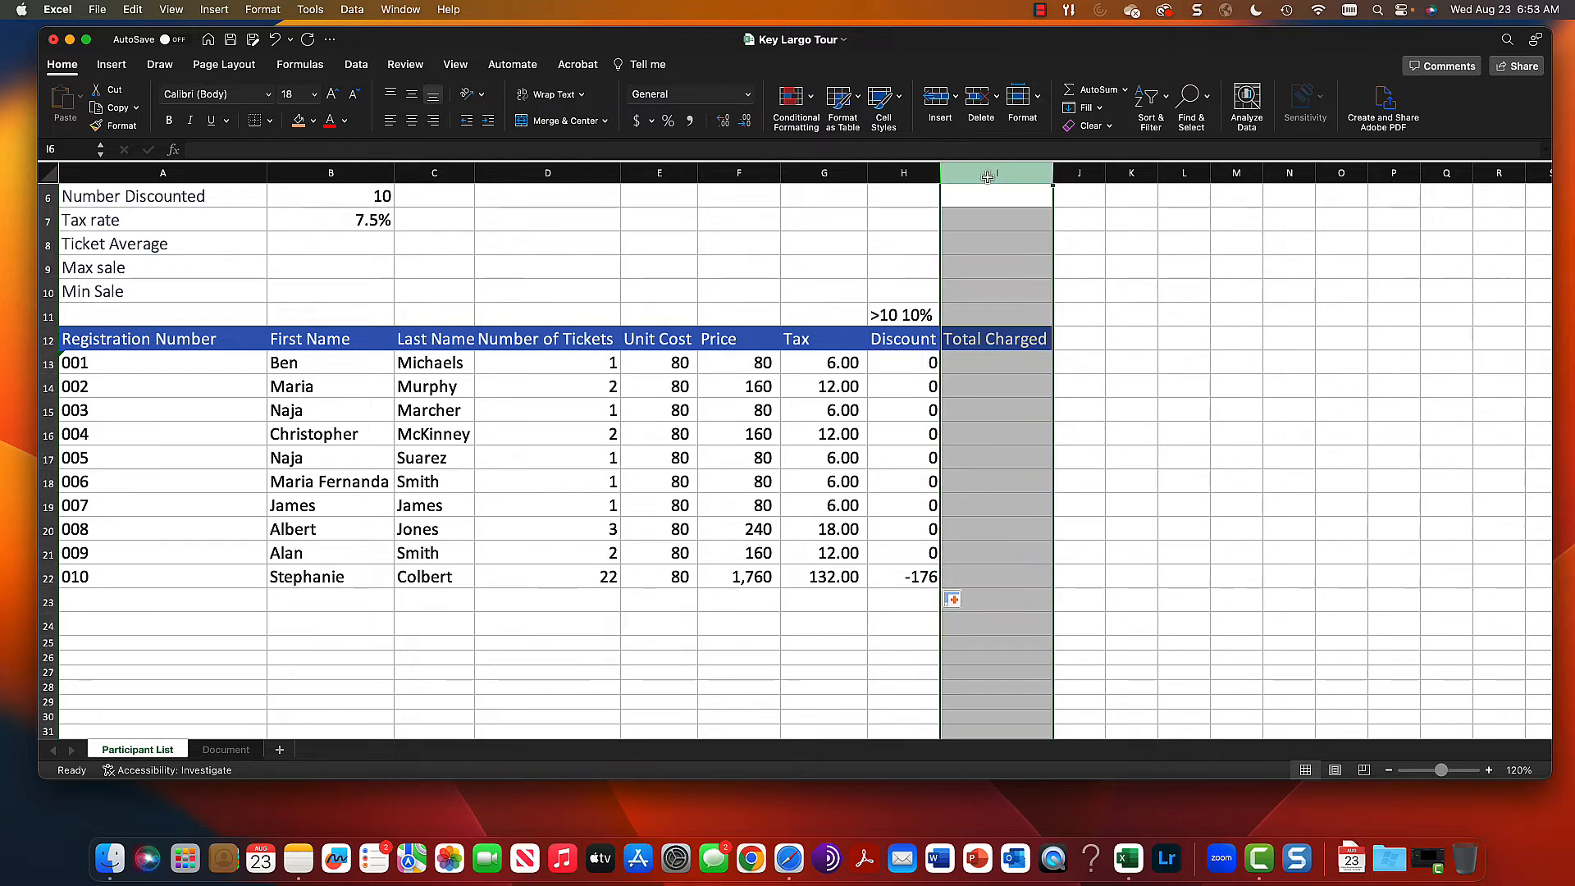
right_click(988, 177)
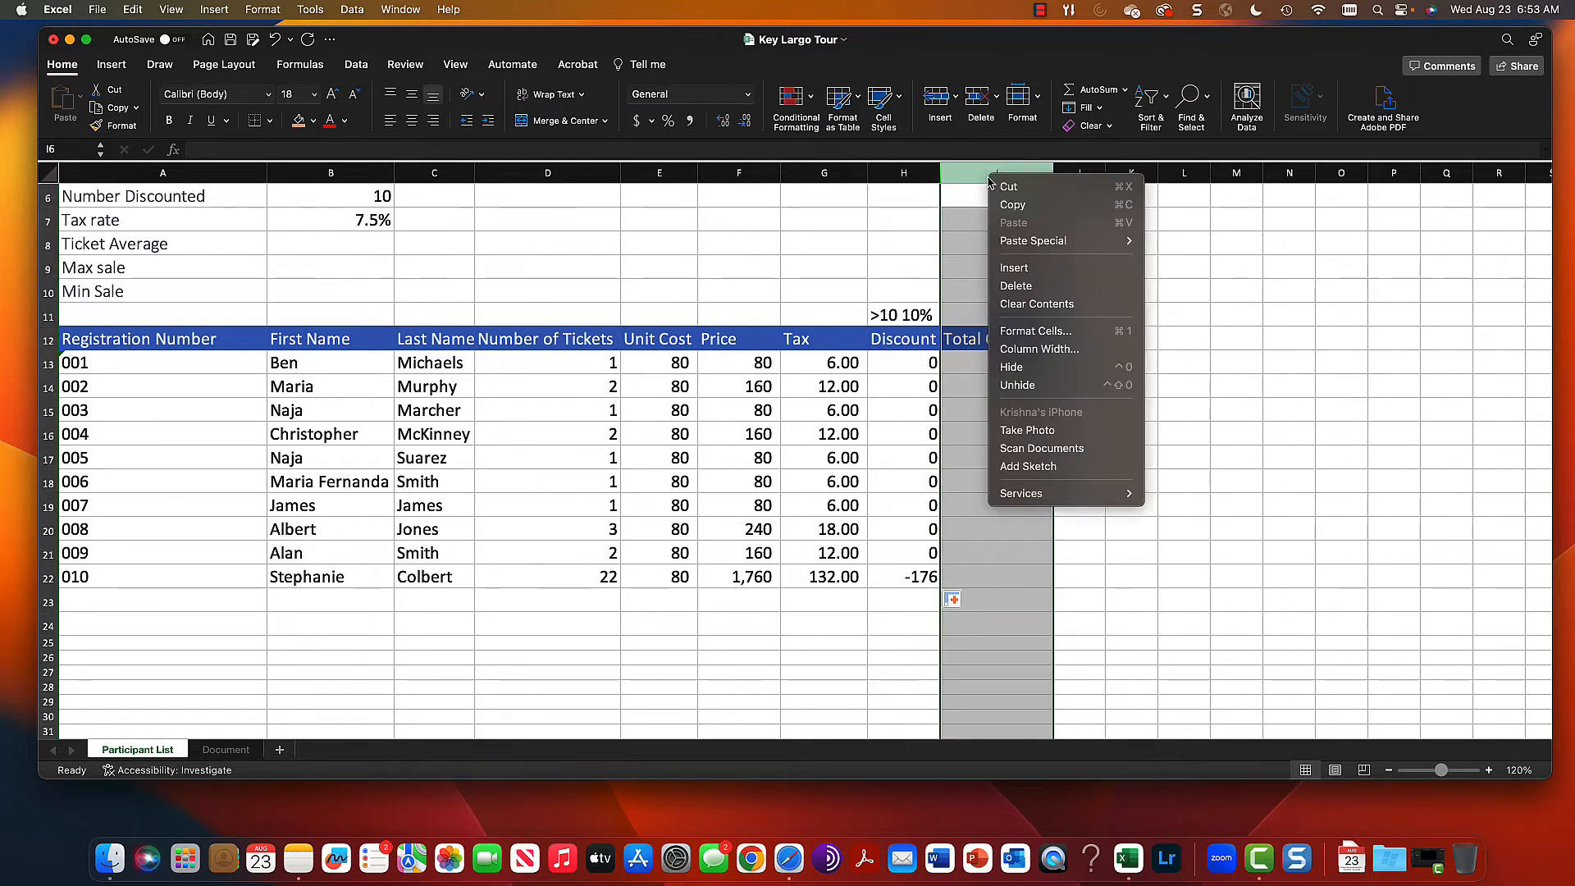
left_click(1014, 269)
left_click(983, 344)
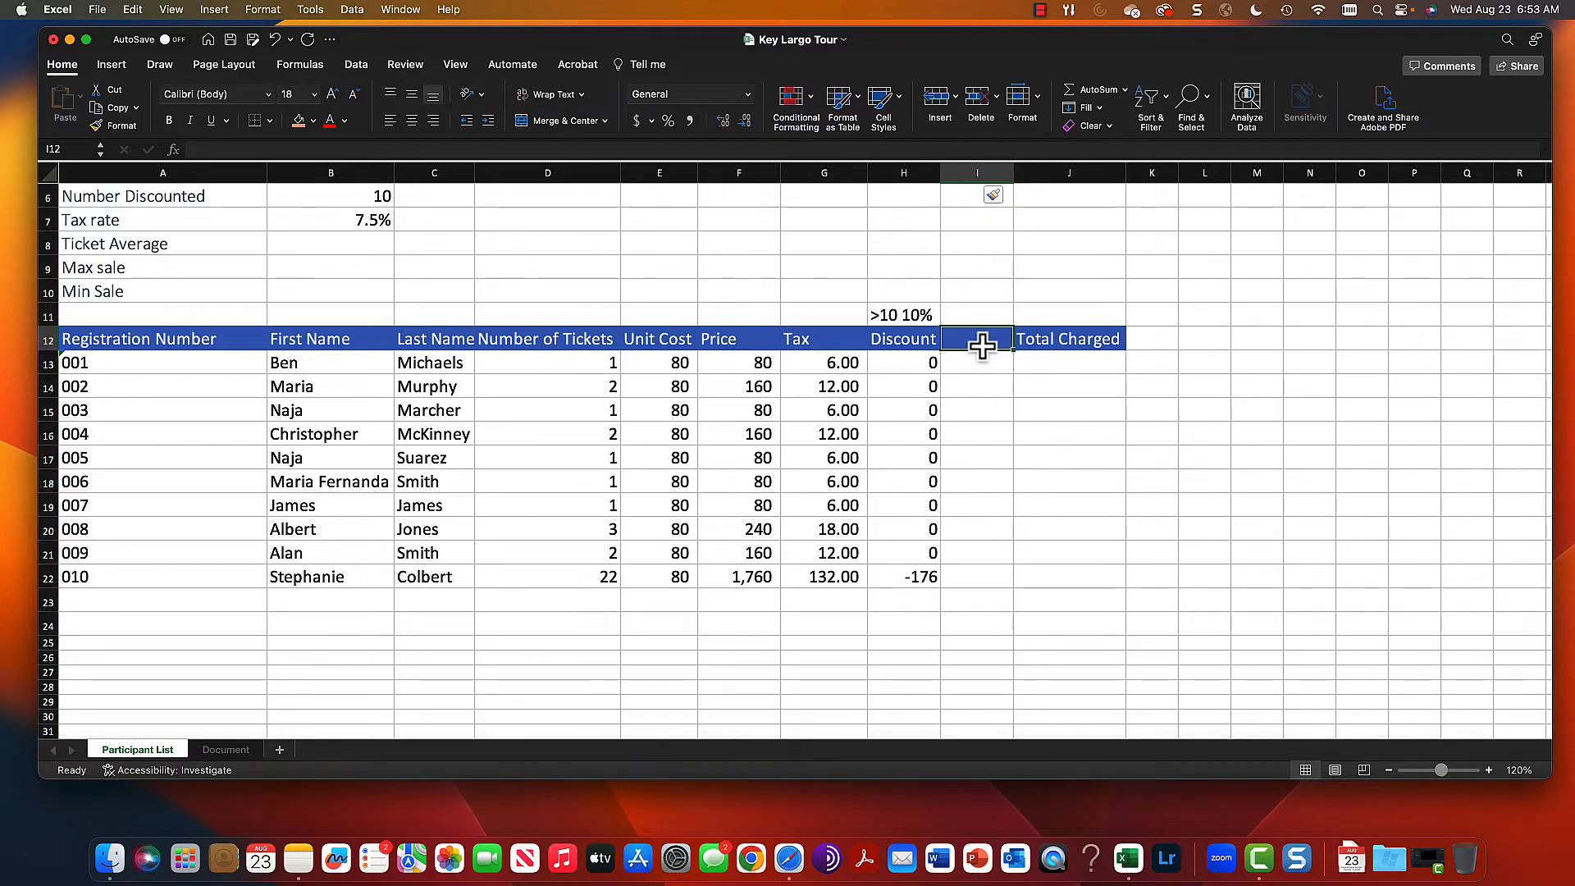
type("Tax")
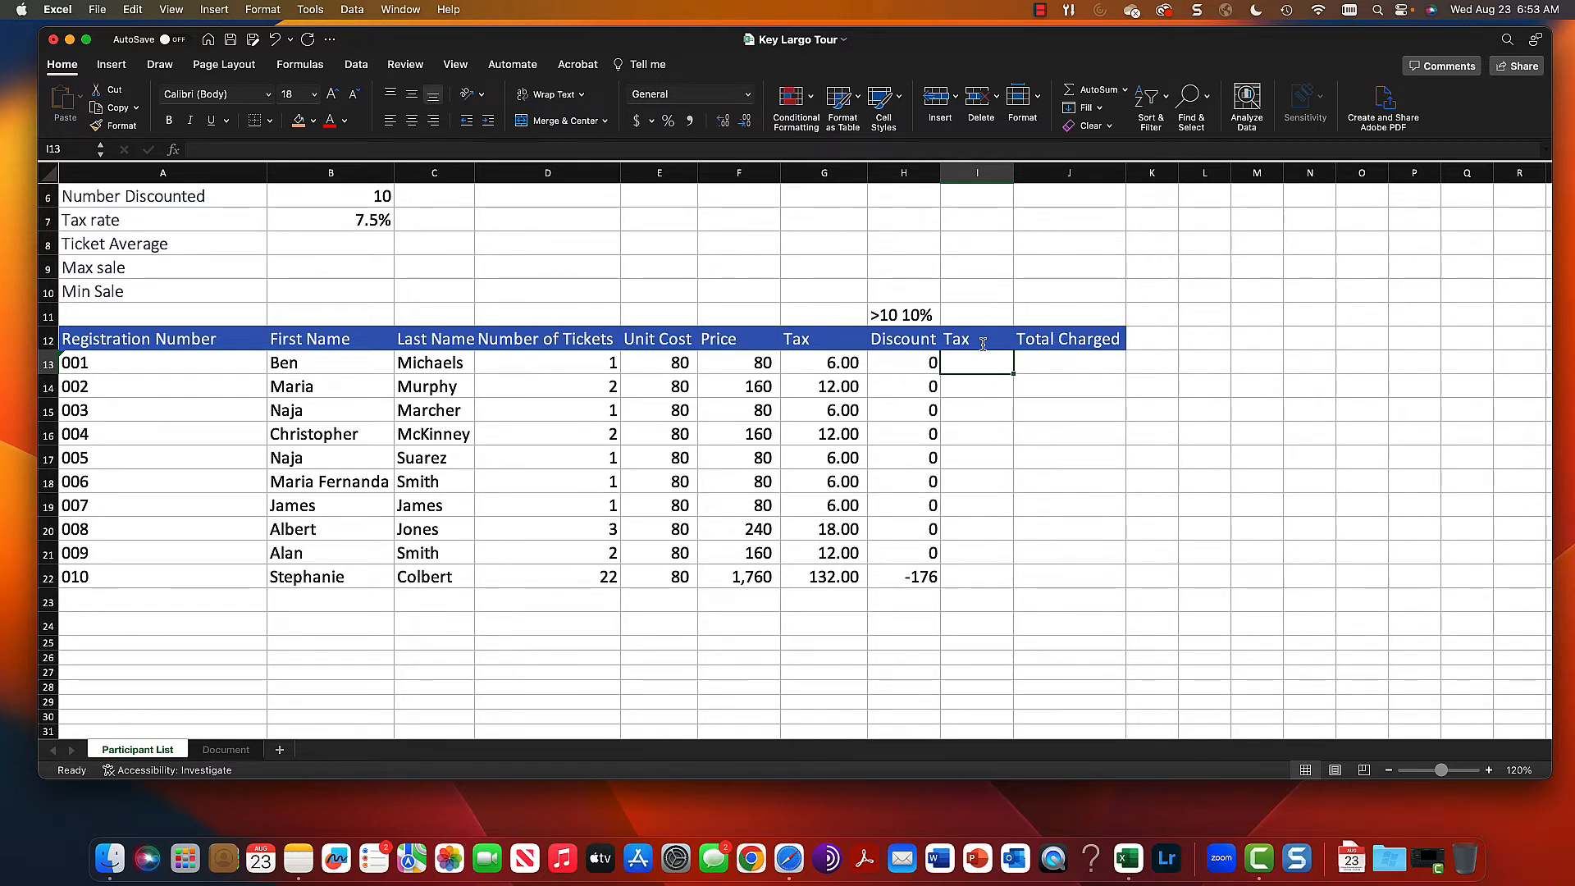
Step: Insert another column between Discount and the new Tax column, with the header PreTax in I12
left_click(985, 173)
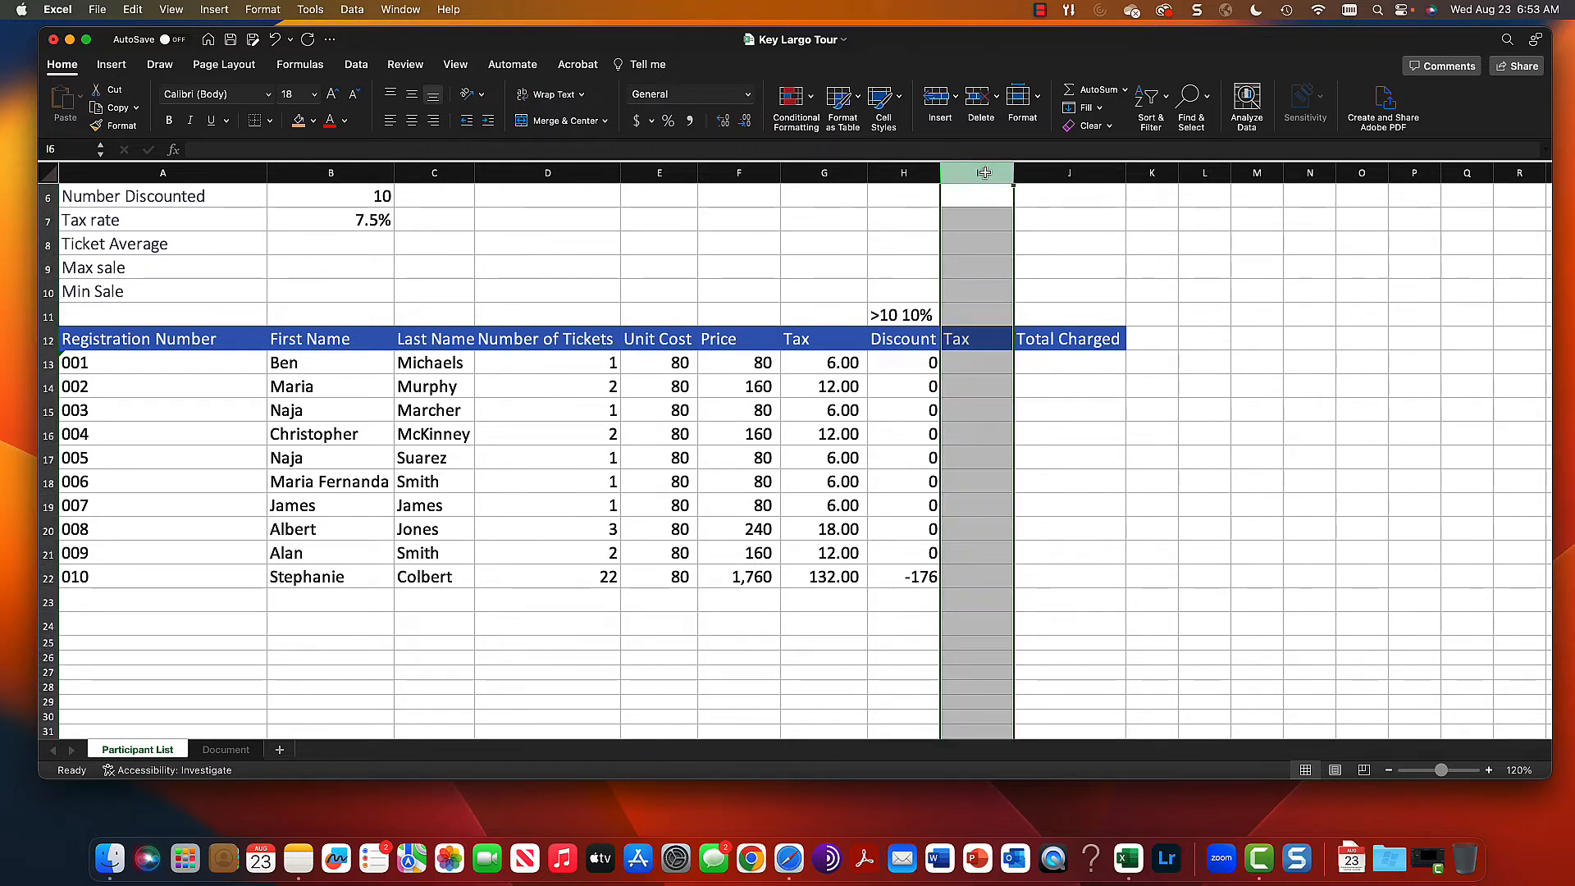
right_click(985, 173)
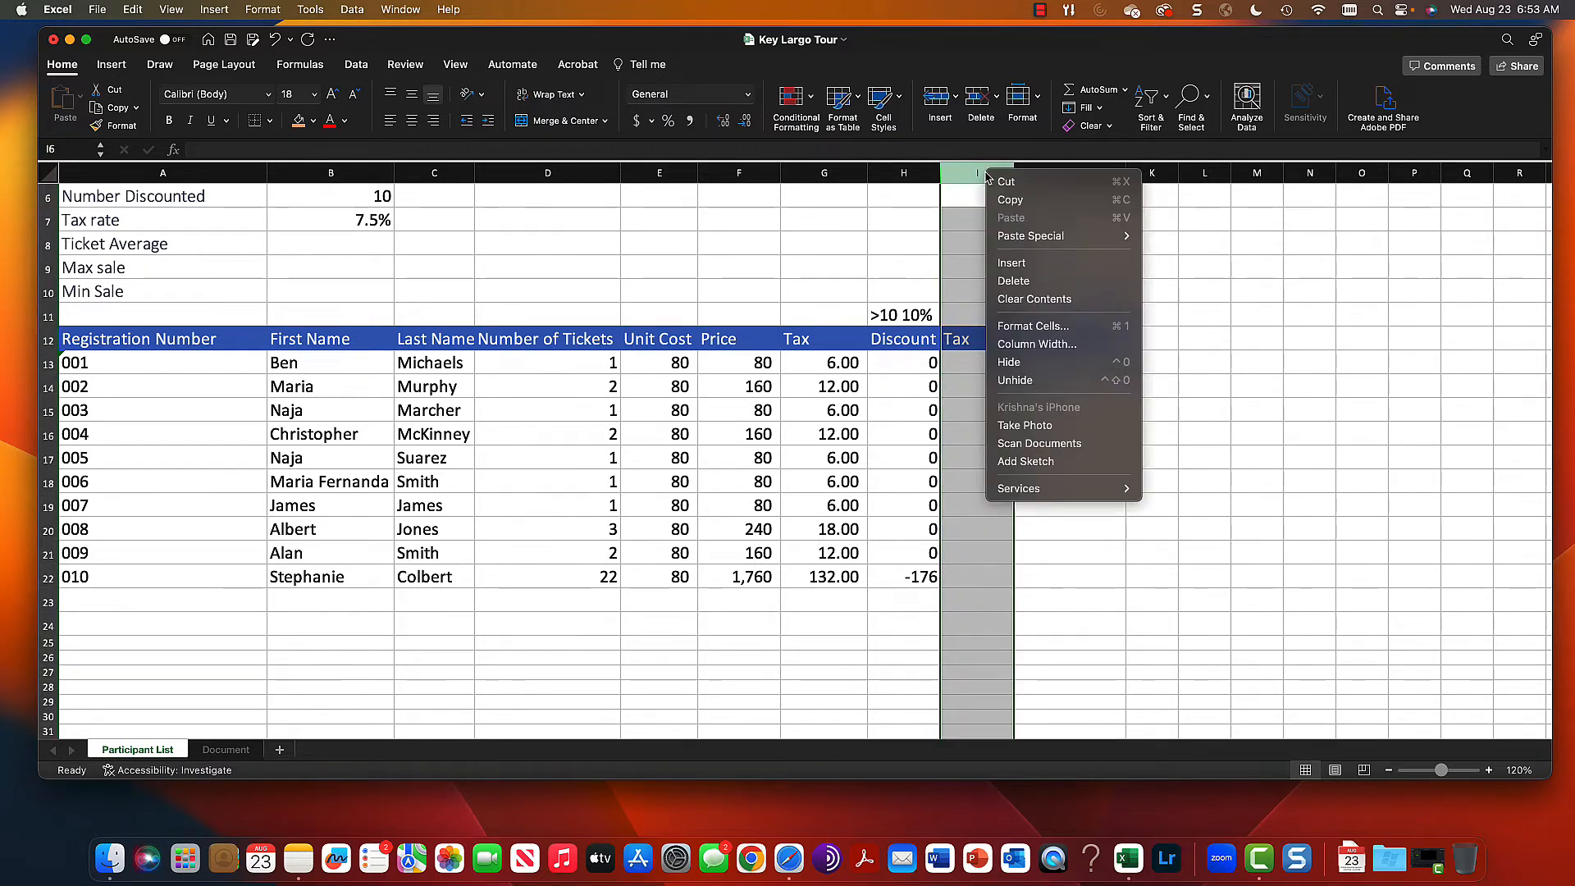
left_click(1023, 258)
left_click(977, 342)
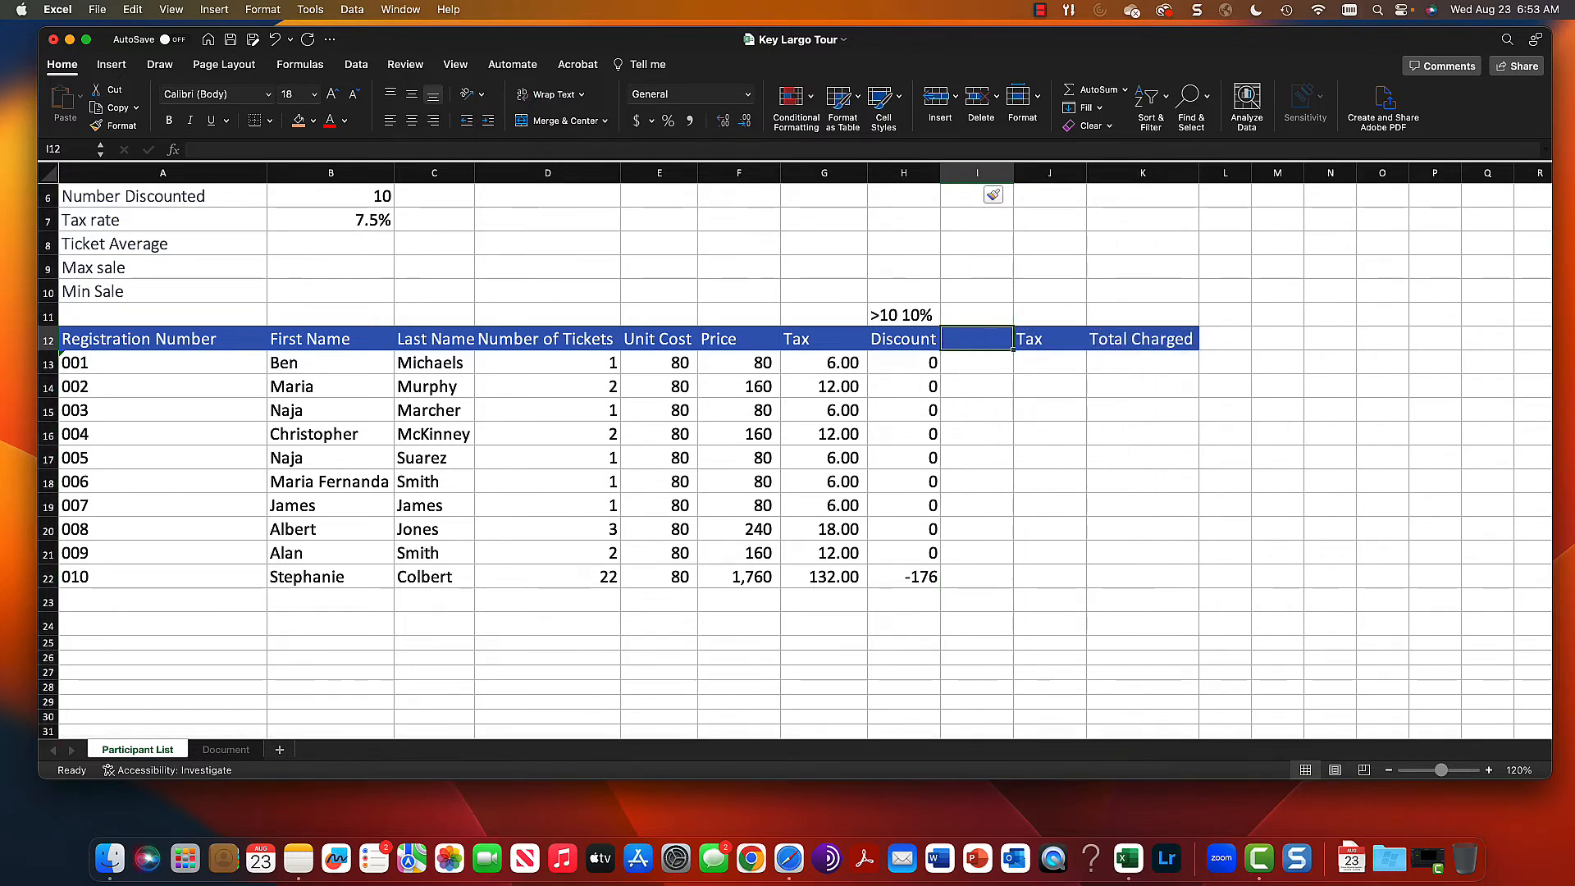
type("PreTax")
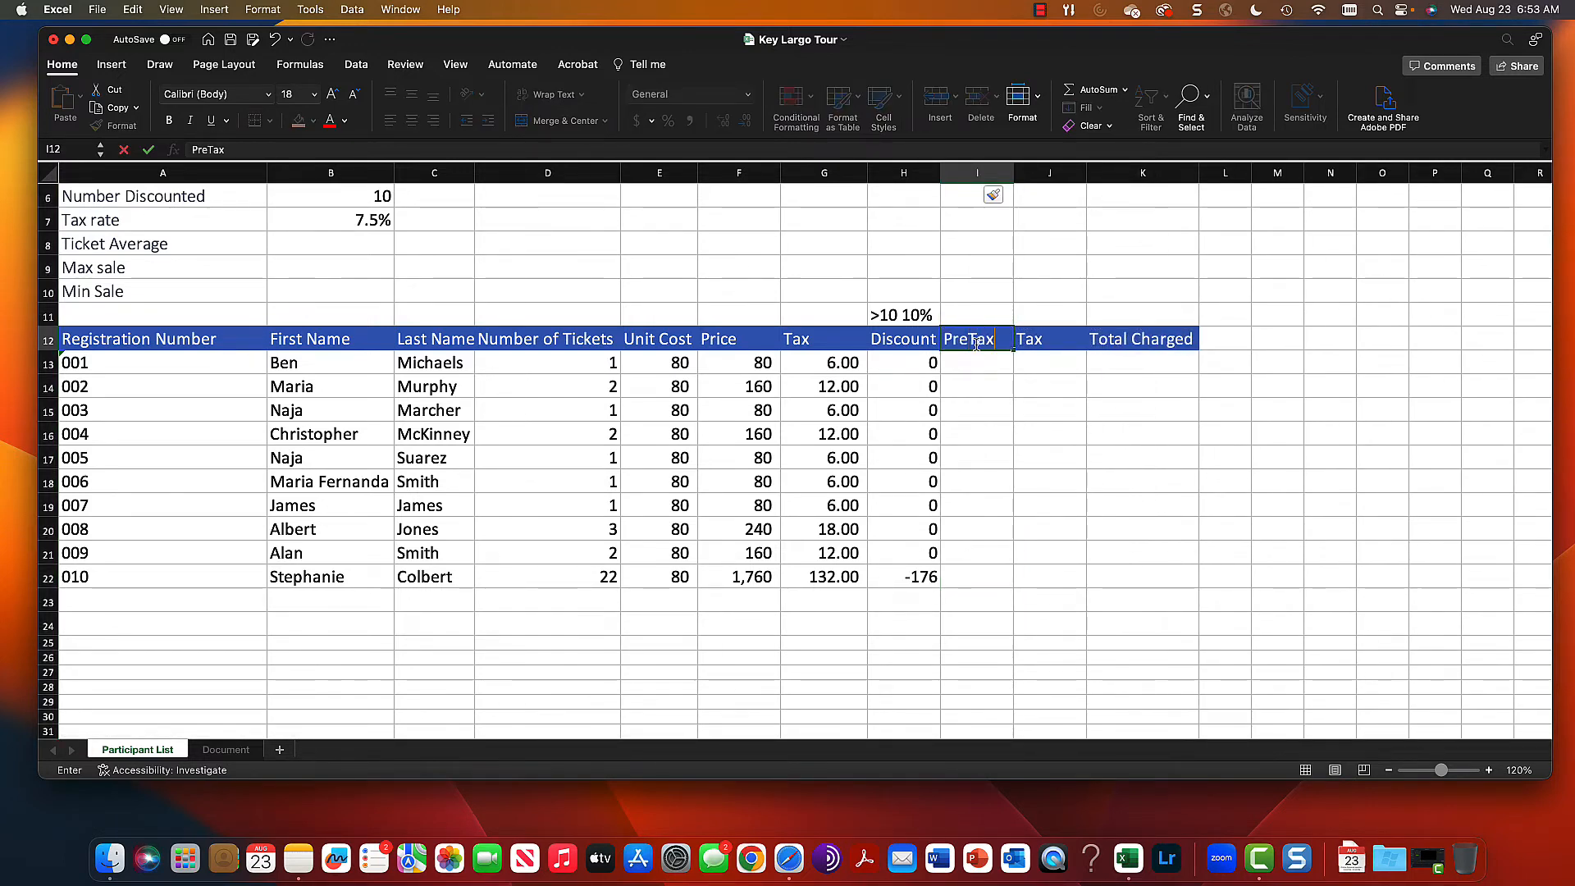
key("Return")
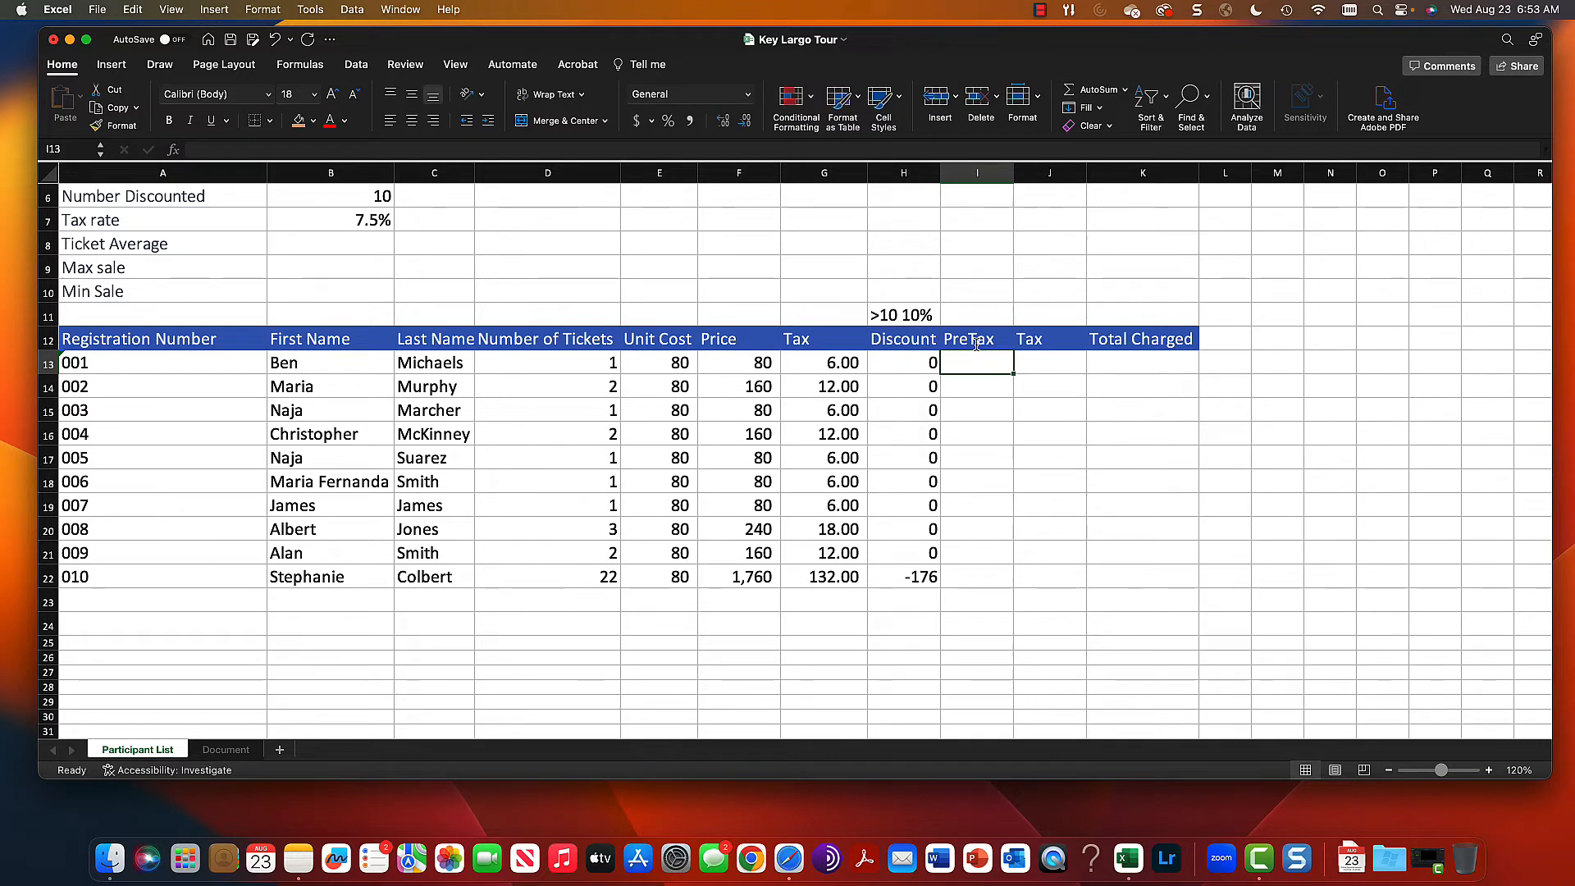
Step: Enter the PreTax formula =F13+H13 in I13 and fill it down to I22
type("=")
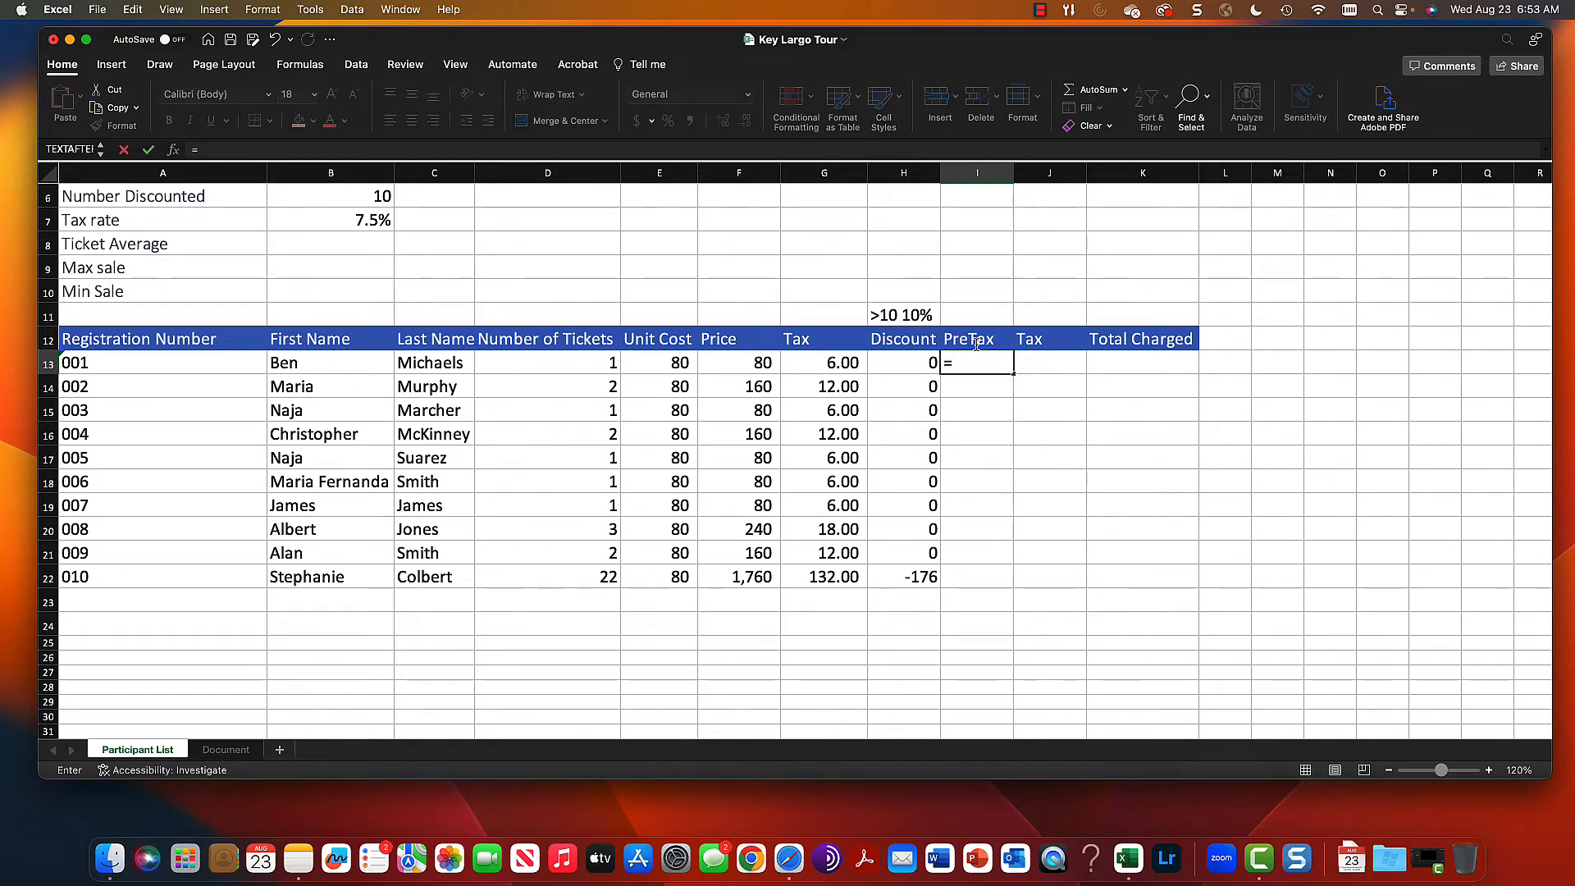
key("Left")
key("Left")
key("Left")
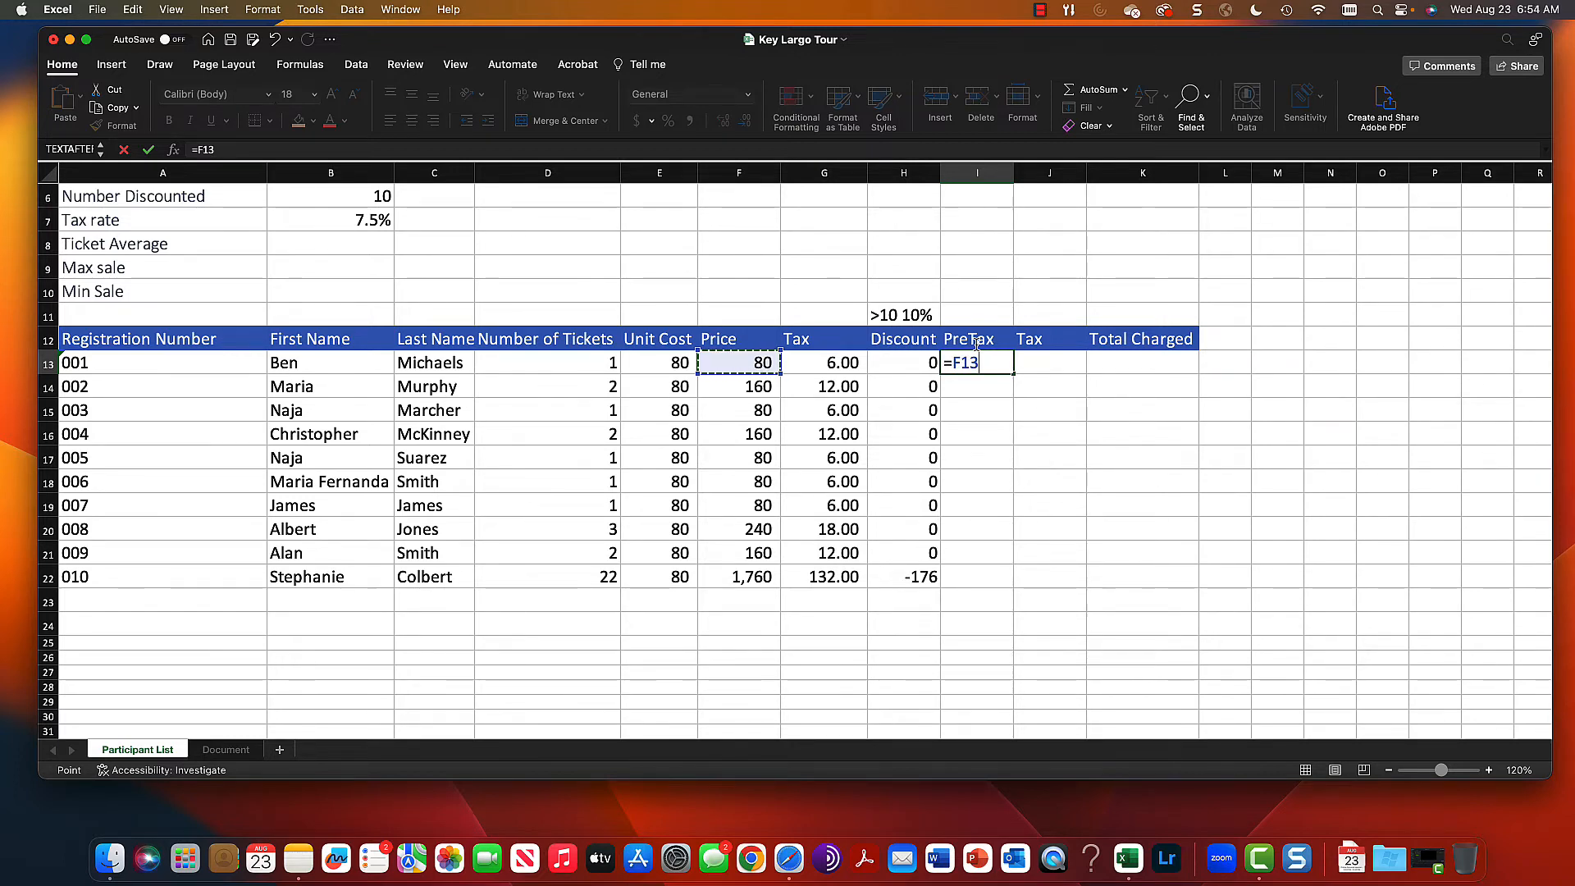
type("+")
key("Left")
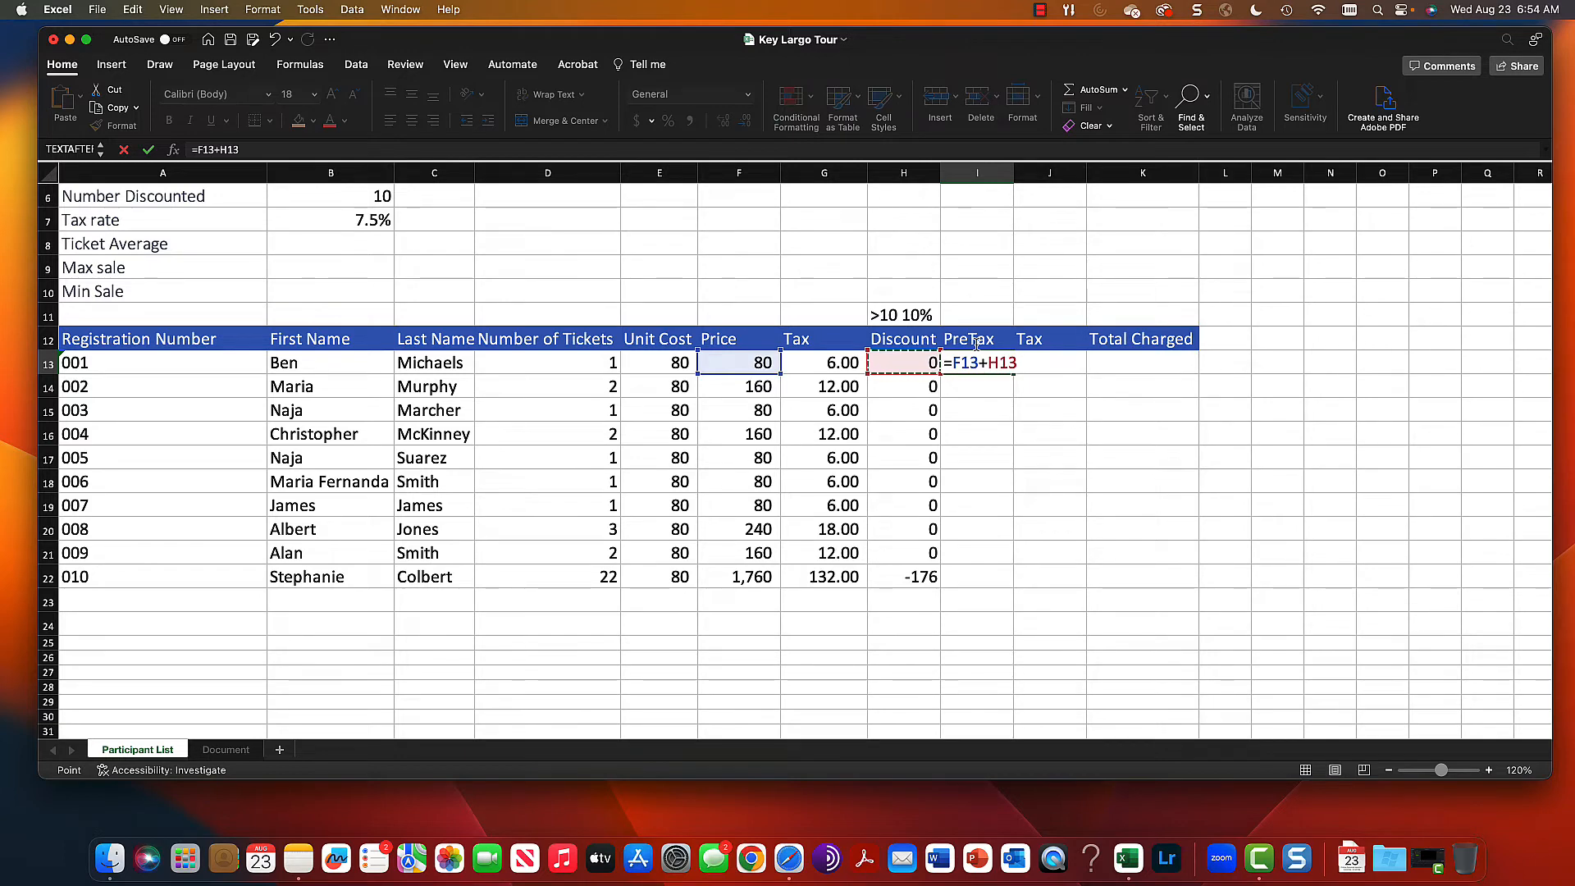
key("Return")
key("Up")
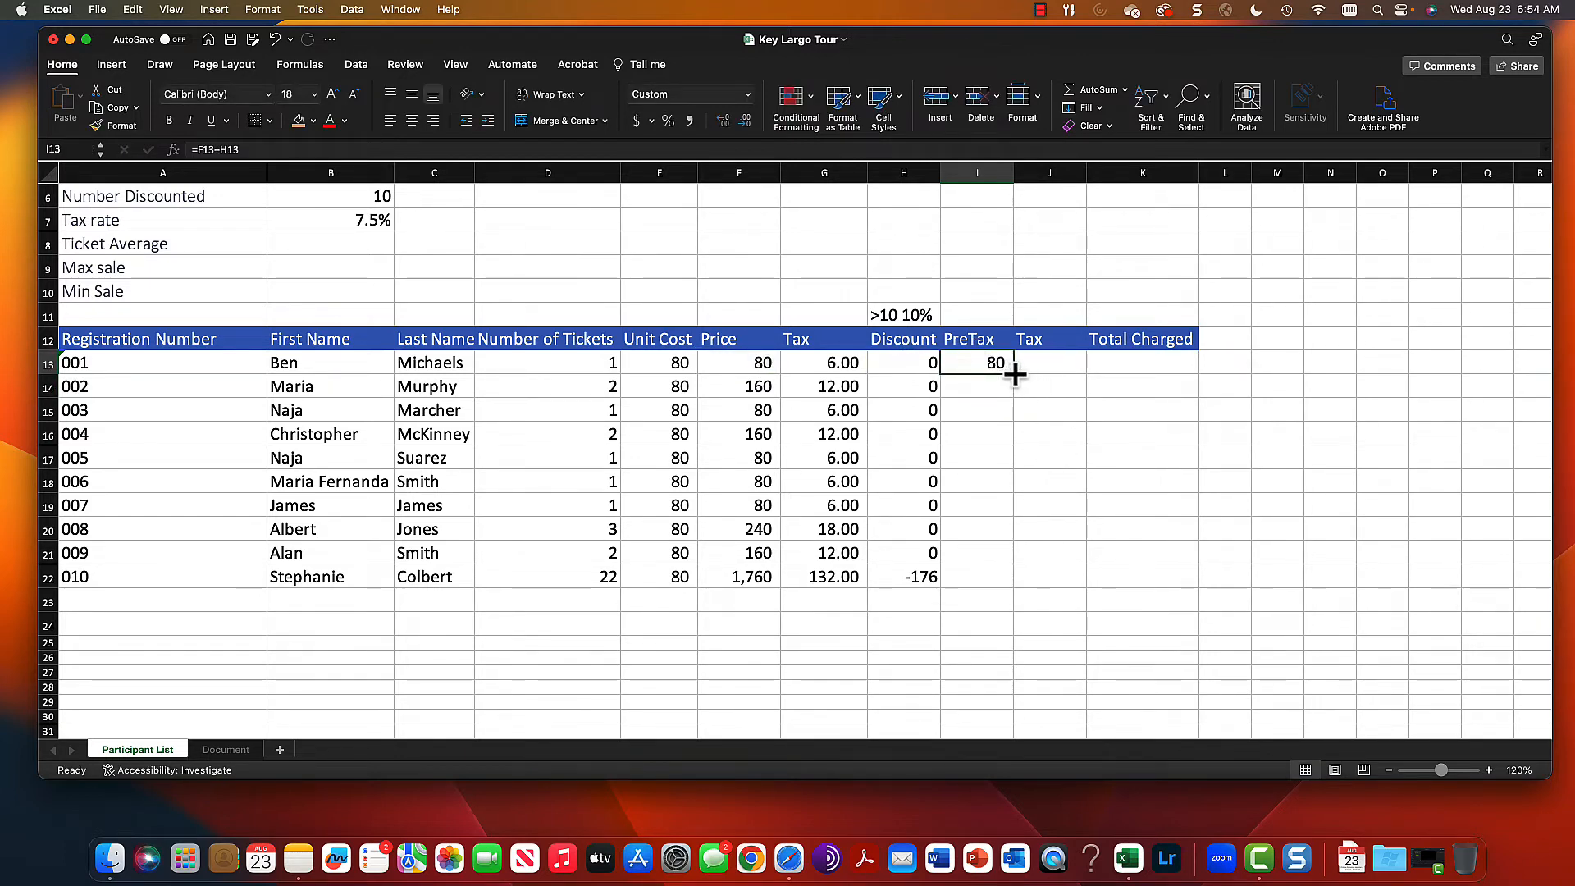
left_click_drag(1015, 373, 1005, 589)
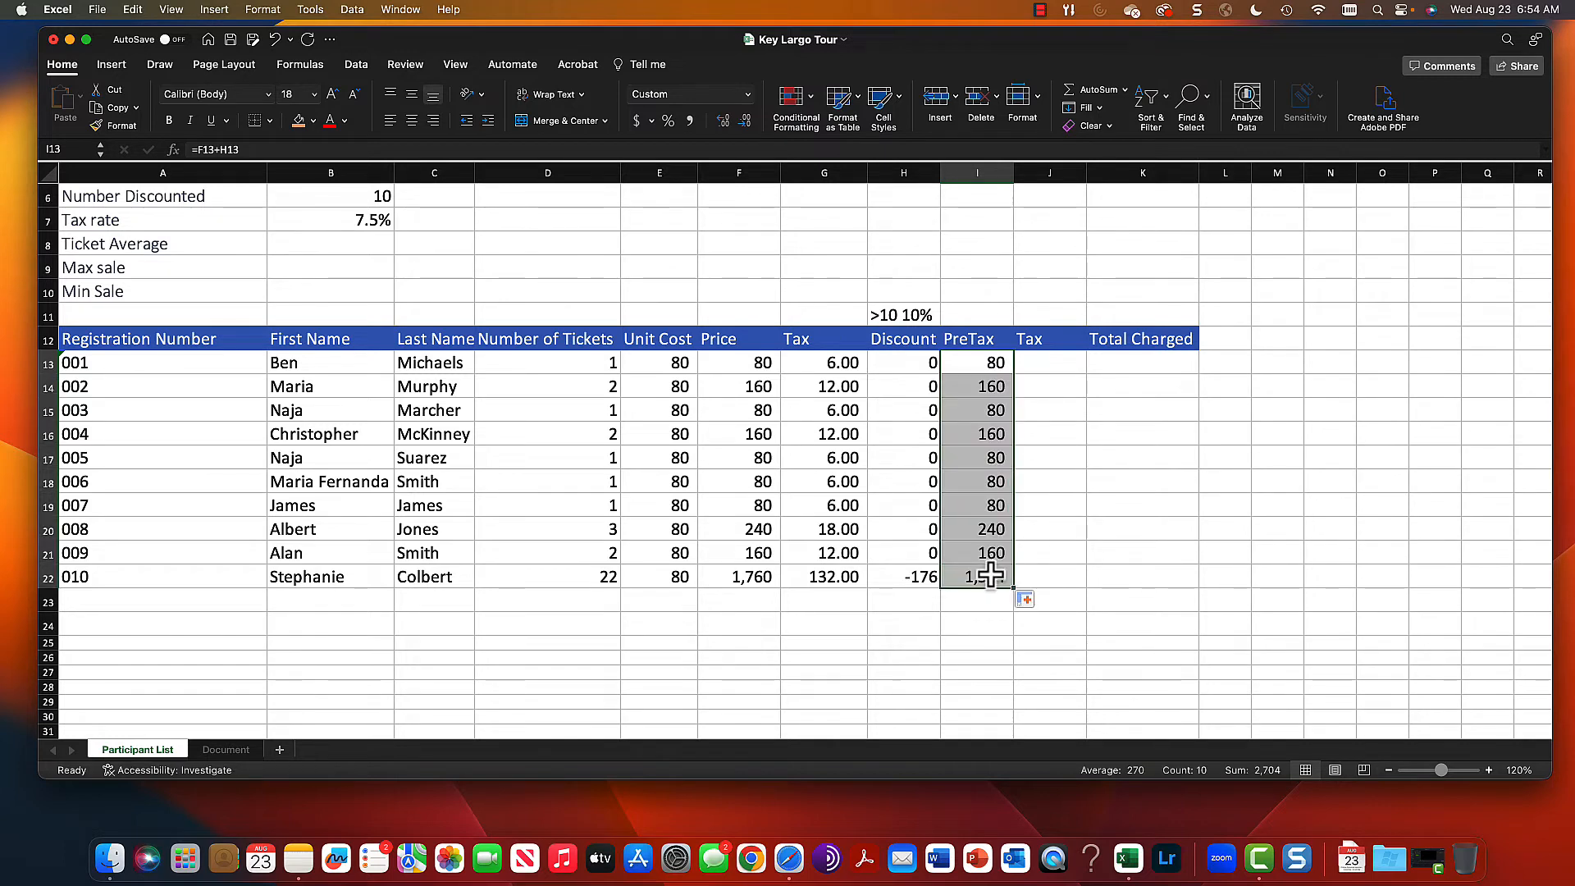
Step: Delete the original Tax column G between Price and Discount
left_click(822, 172)
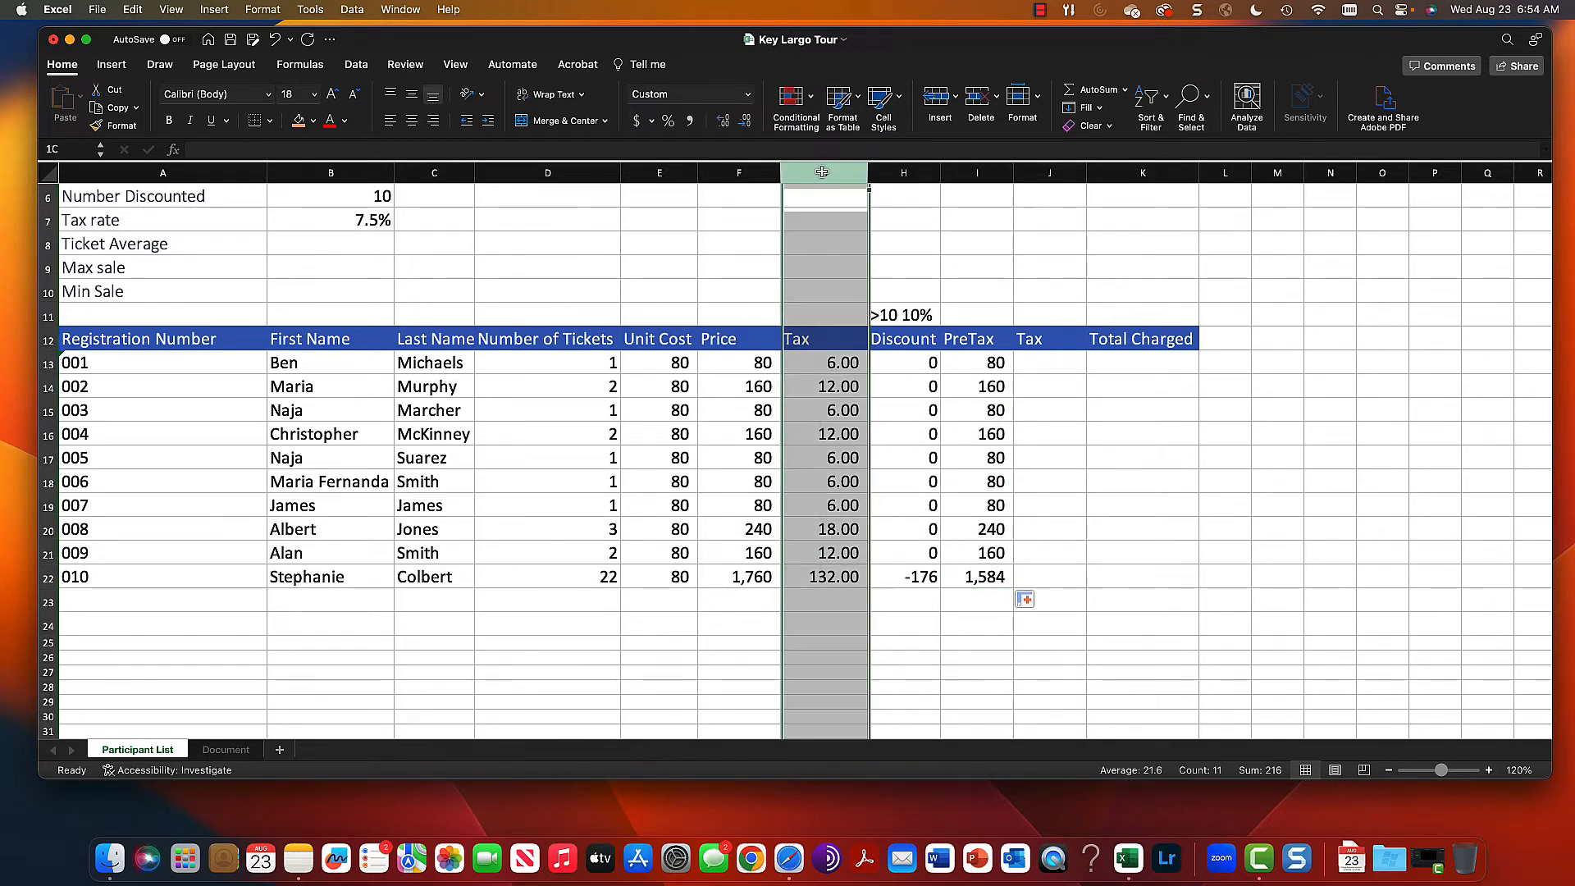
right_click(822, 173)
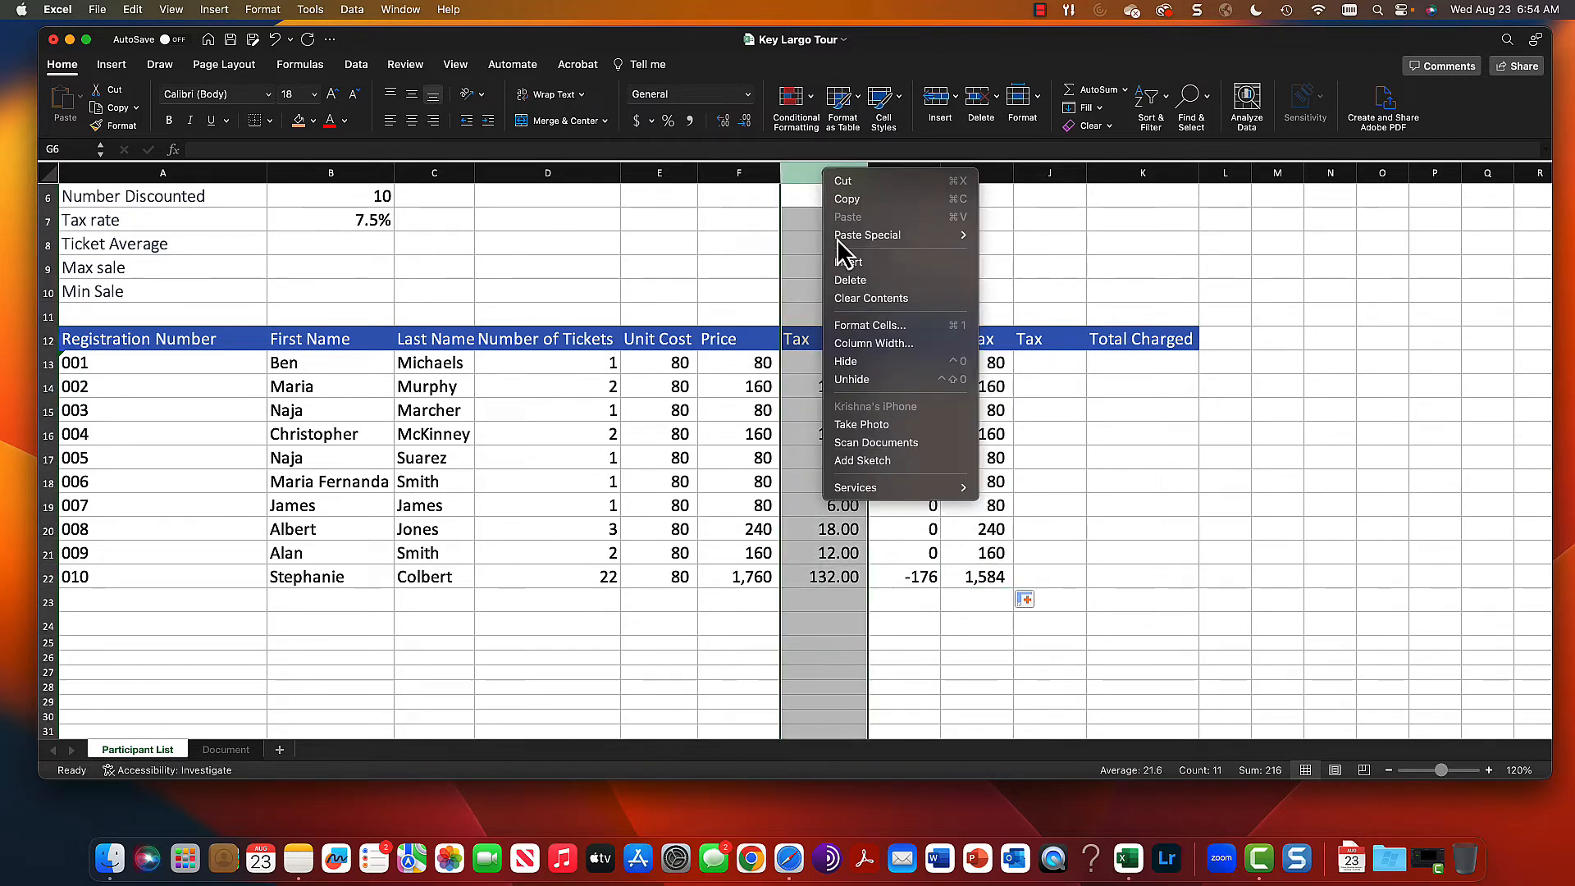
left_click(864, 280)
left_click(961, 480)
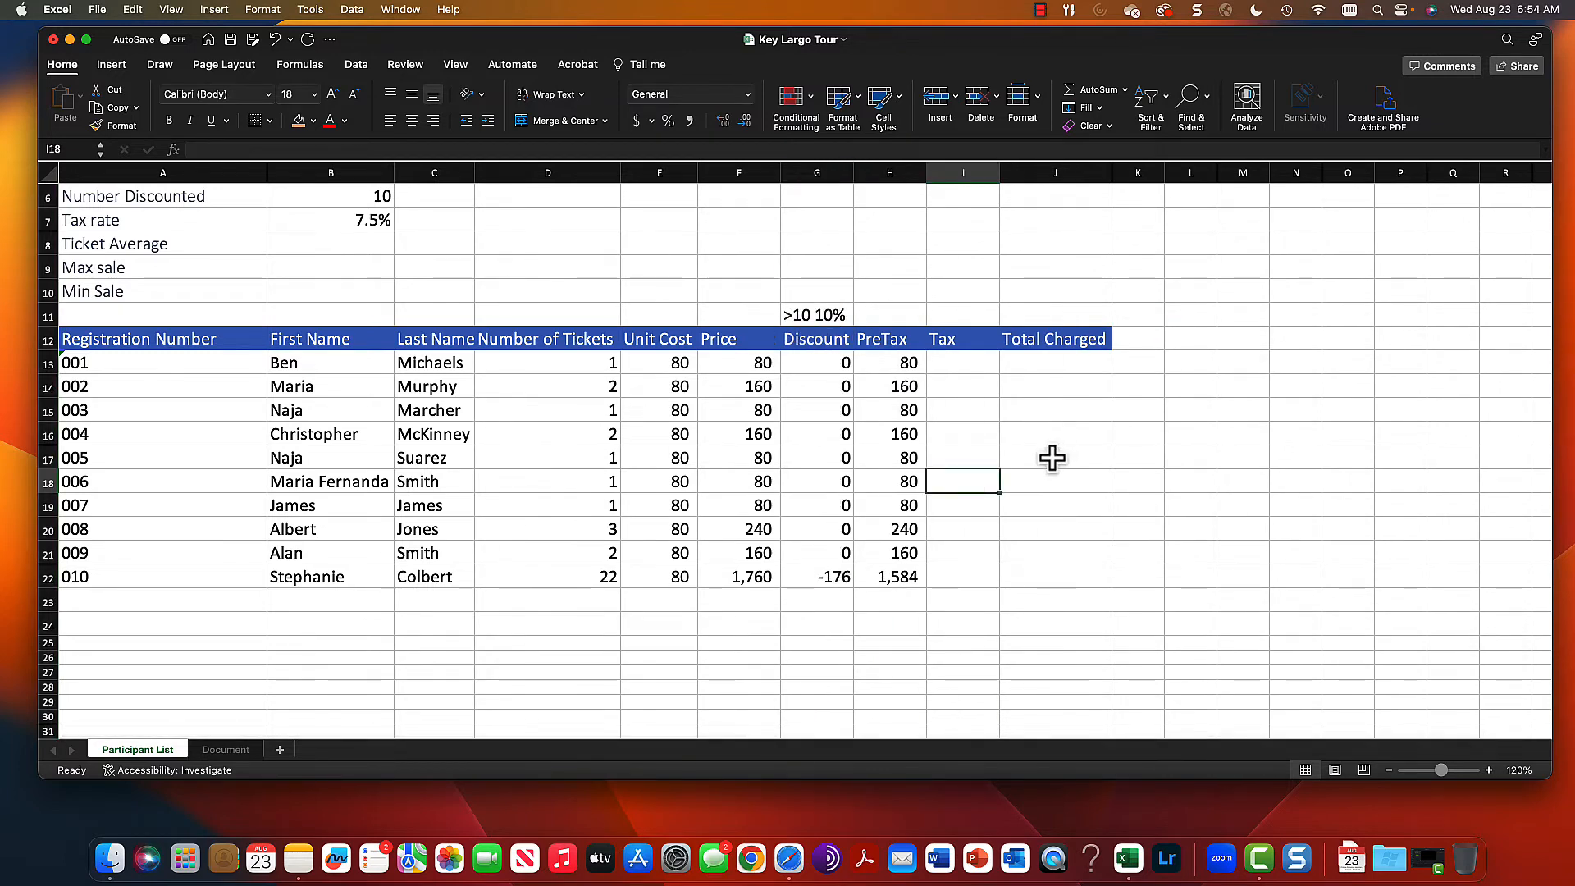
Step: Enter the Tax formula =H13*$B$7 in I13 with an absolute reference to the tax rate, and fill it down to I22
left_click(958, 364)
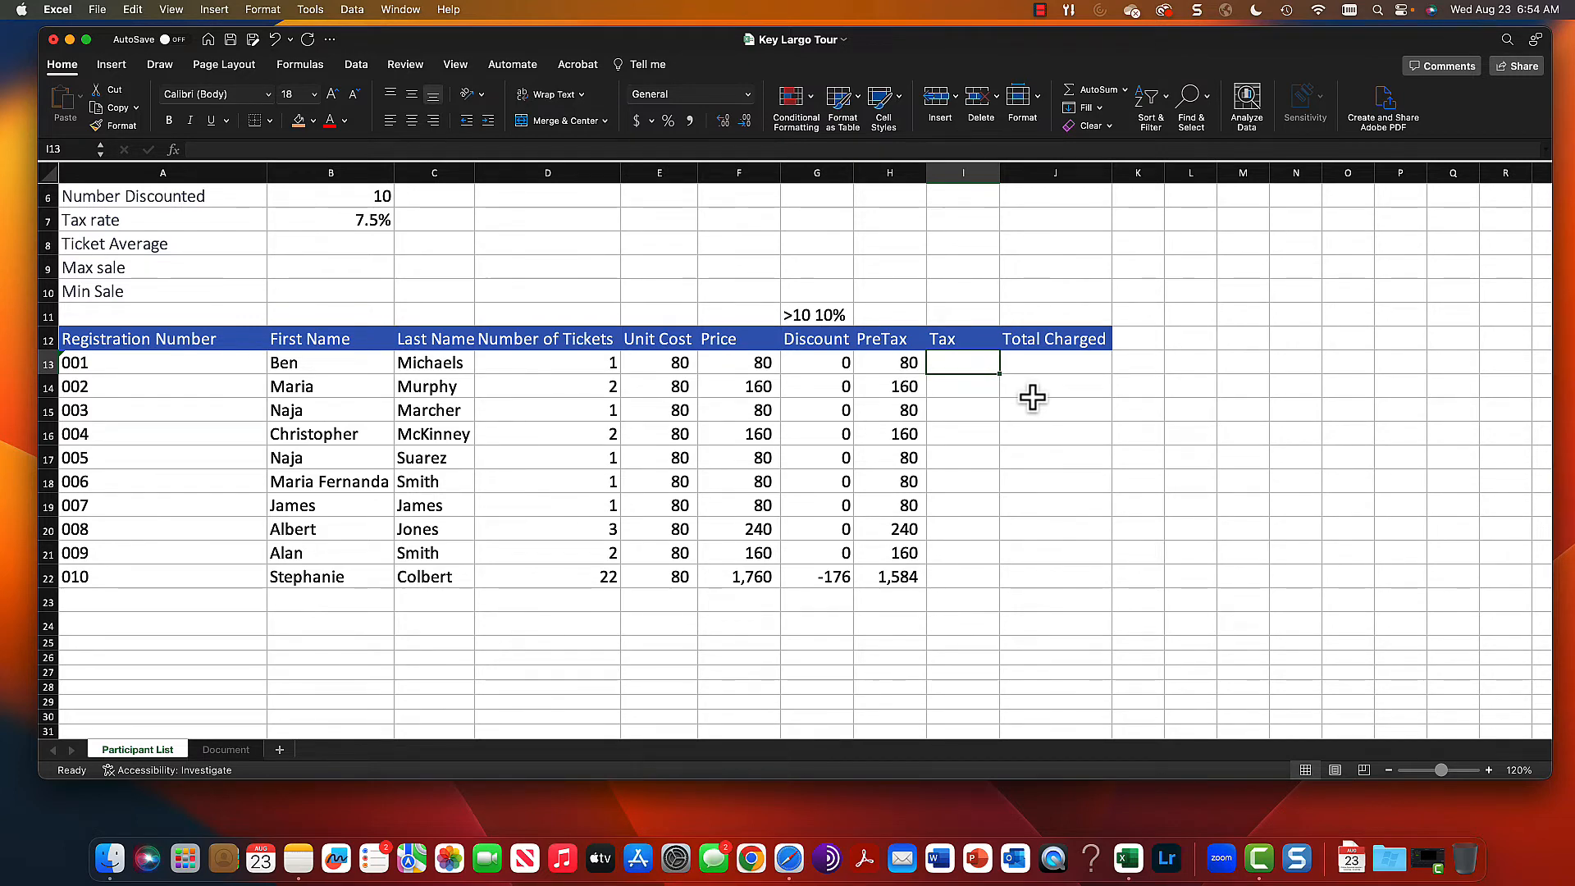
type("=")
key("Left")
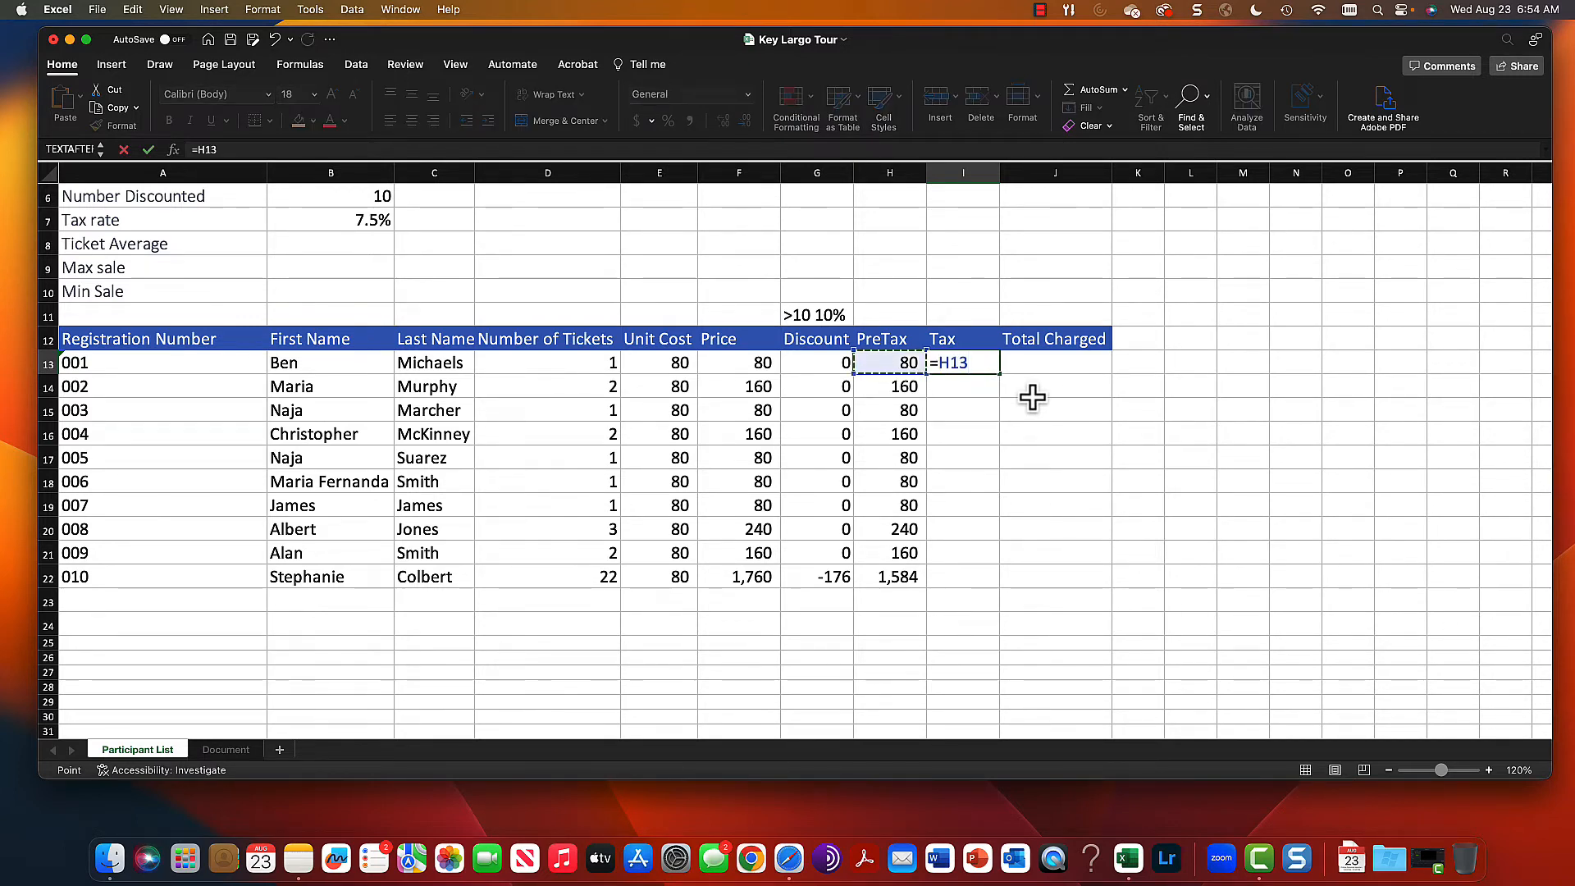
type("*")
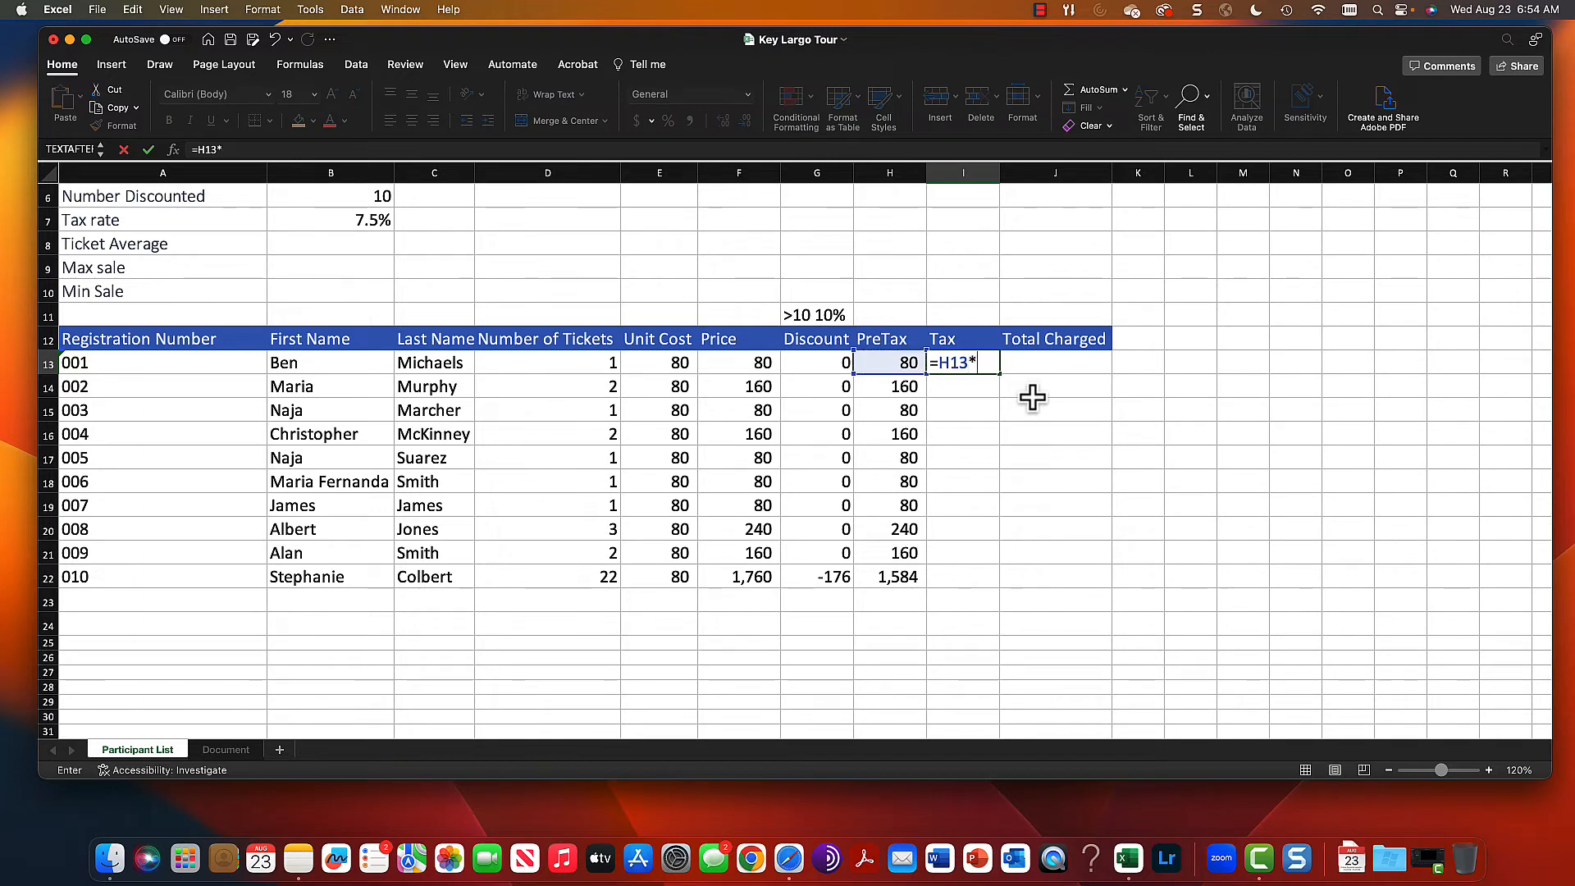
left_click(352, 220)
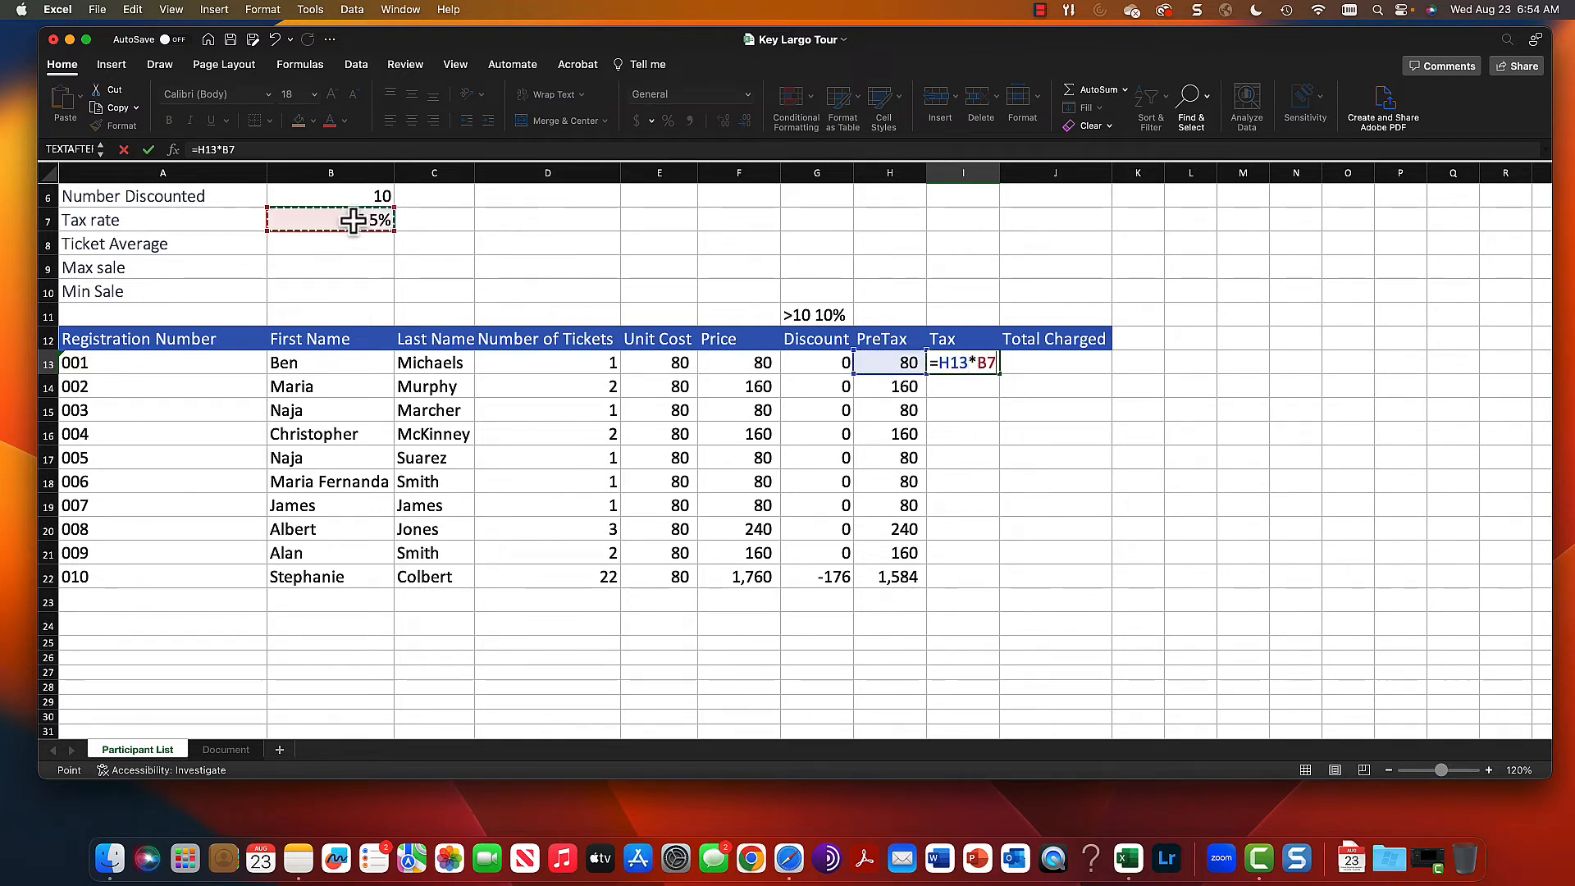
left_click(229, 150)
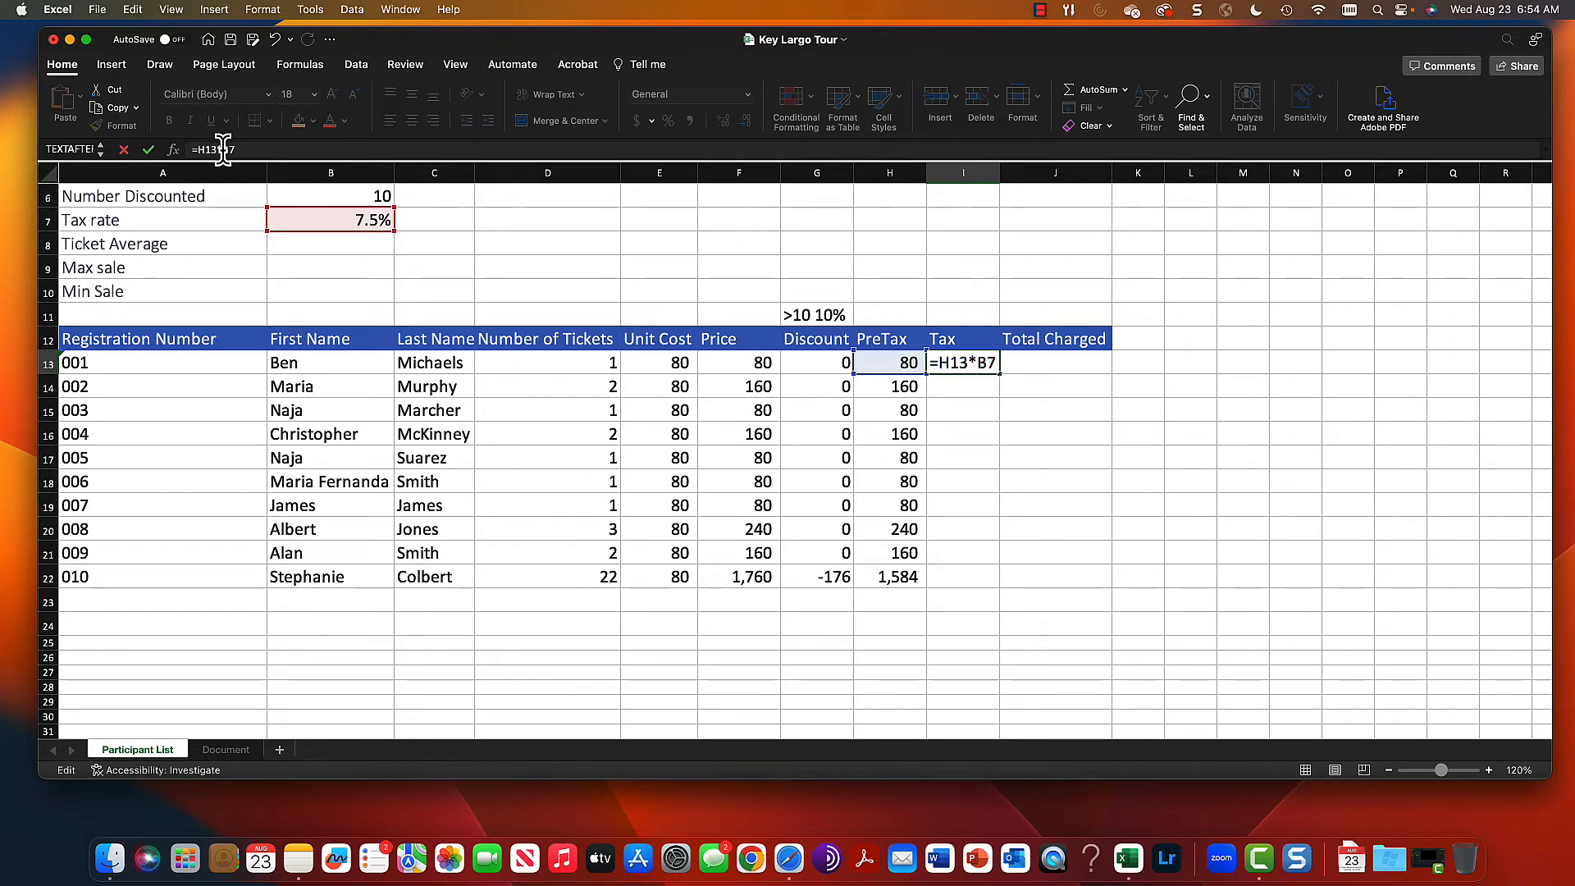
type("$B&")
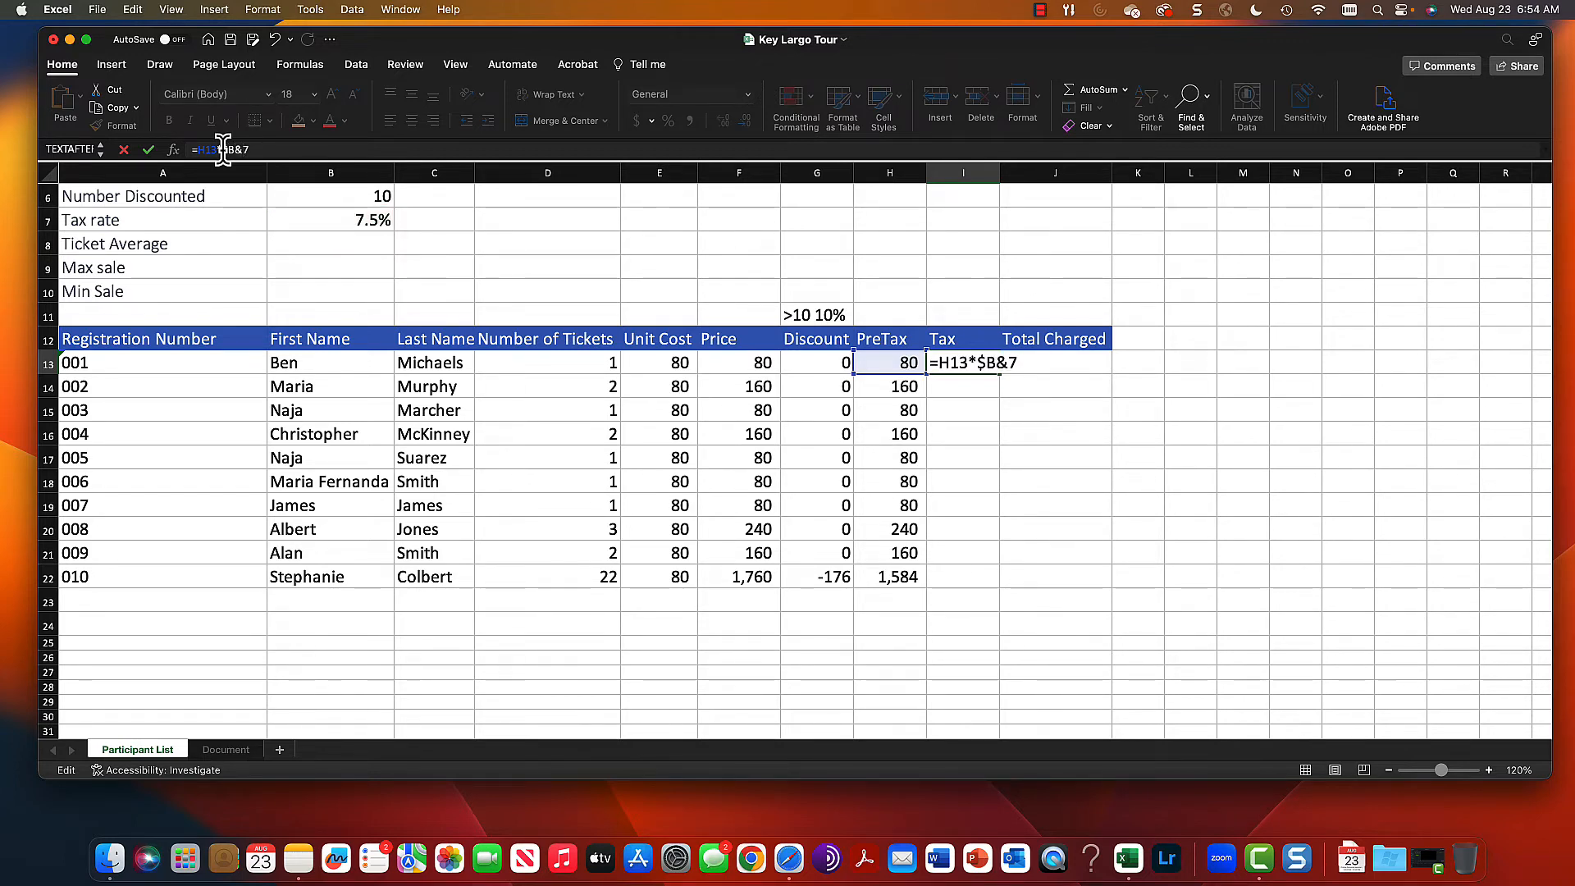
key("BackSpace")
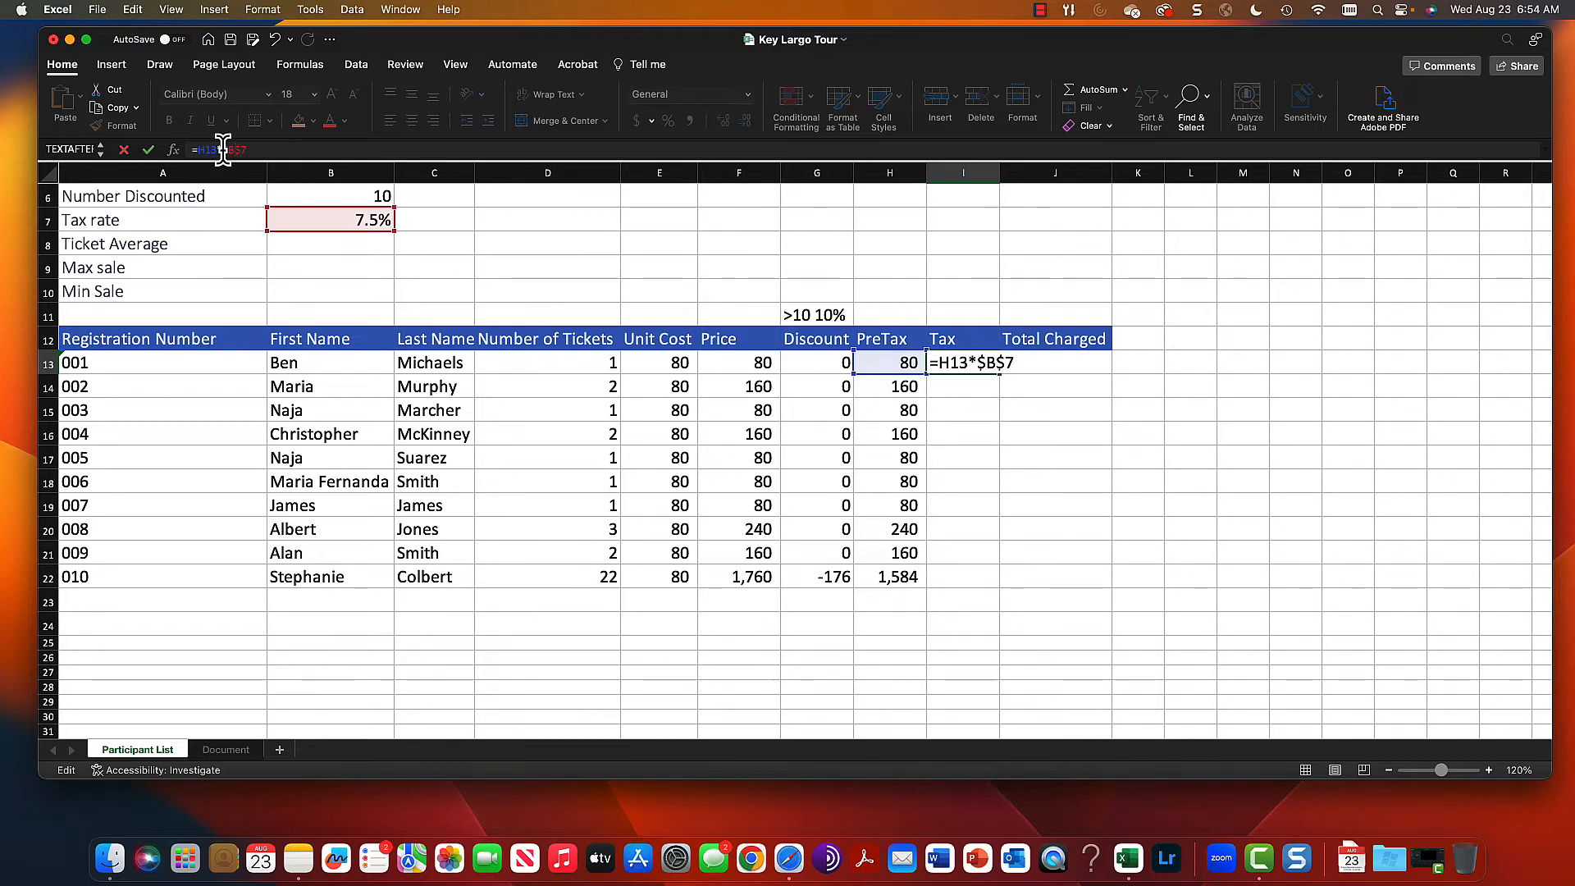
type("$")
key("Return")
key("Up")
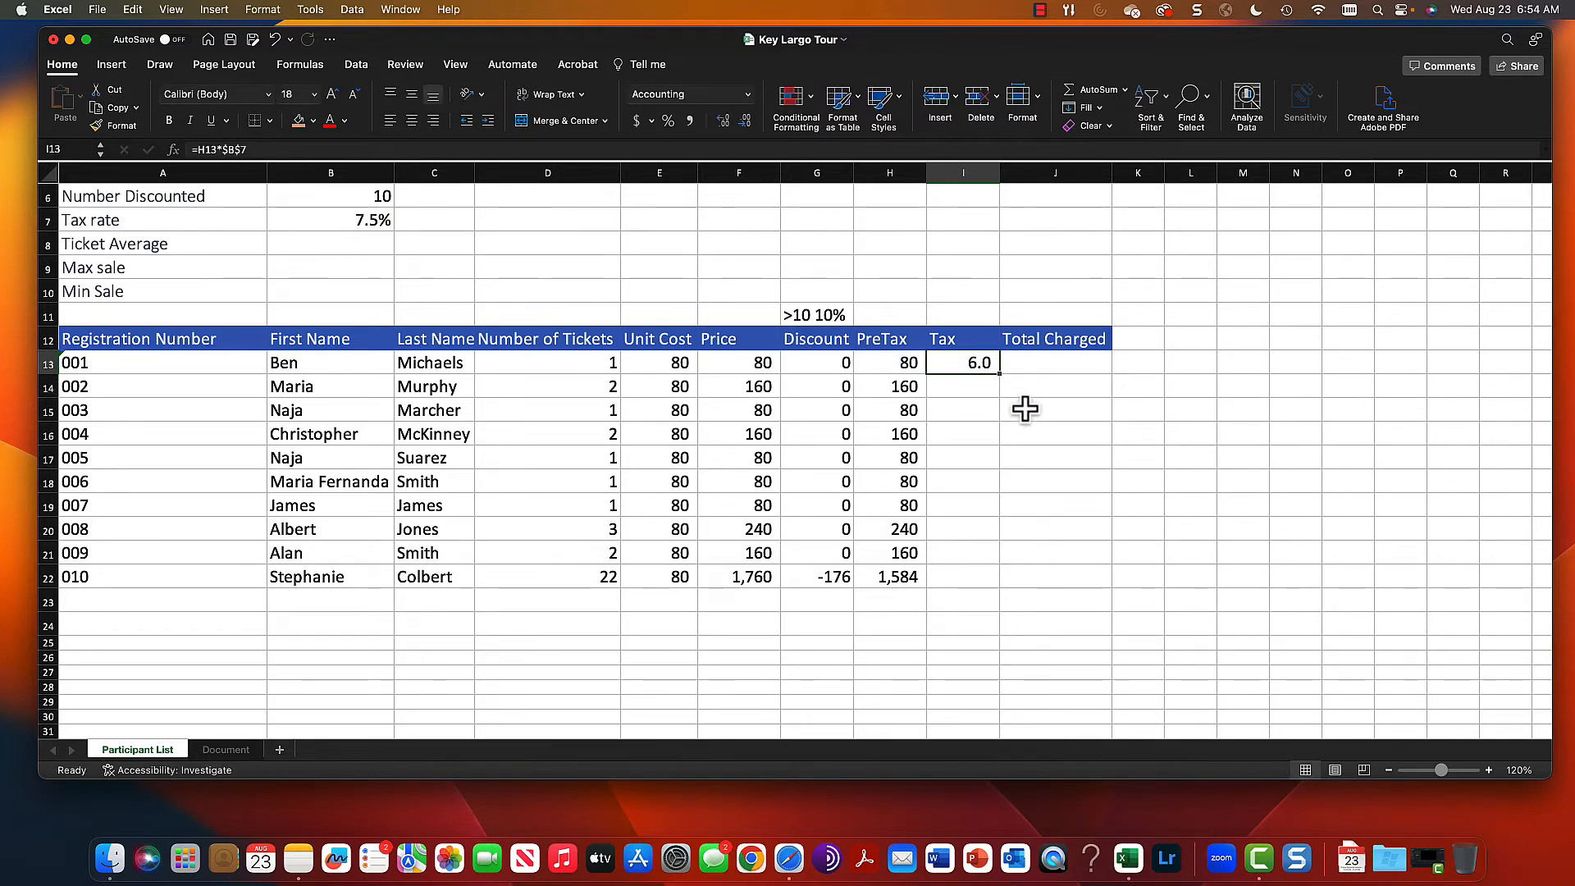
left_click_drag(998, 375, 992, 585)
Step: Enter the Total Charged formula =SUM(H13:I13) in J13 and fill it down to J22
left_click(1044, 362)
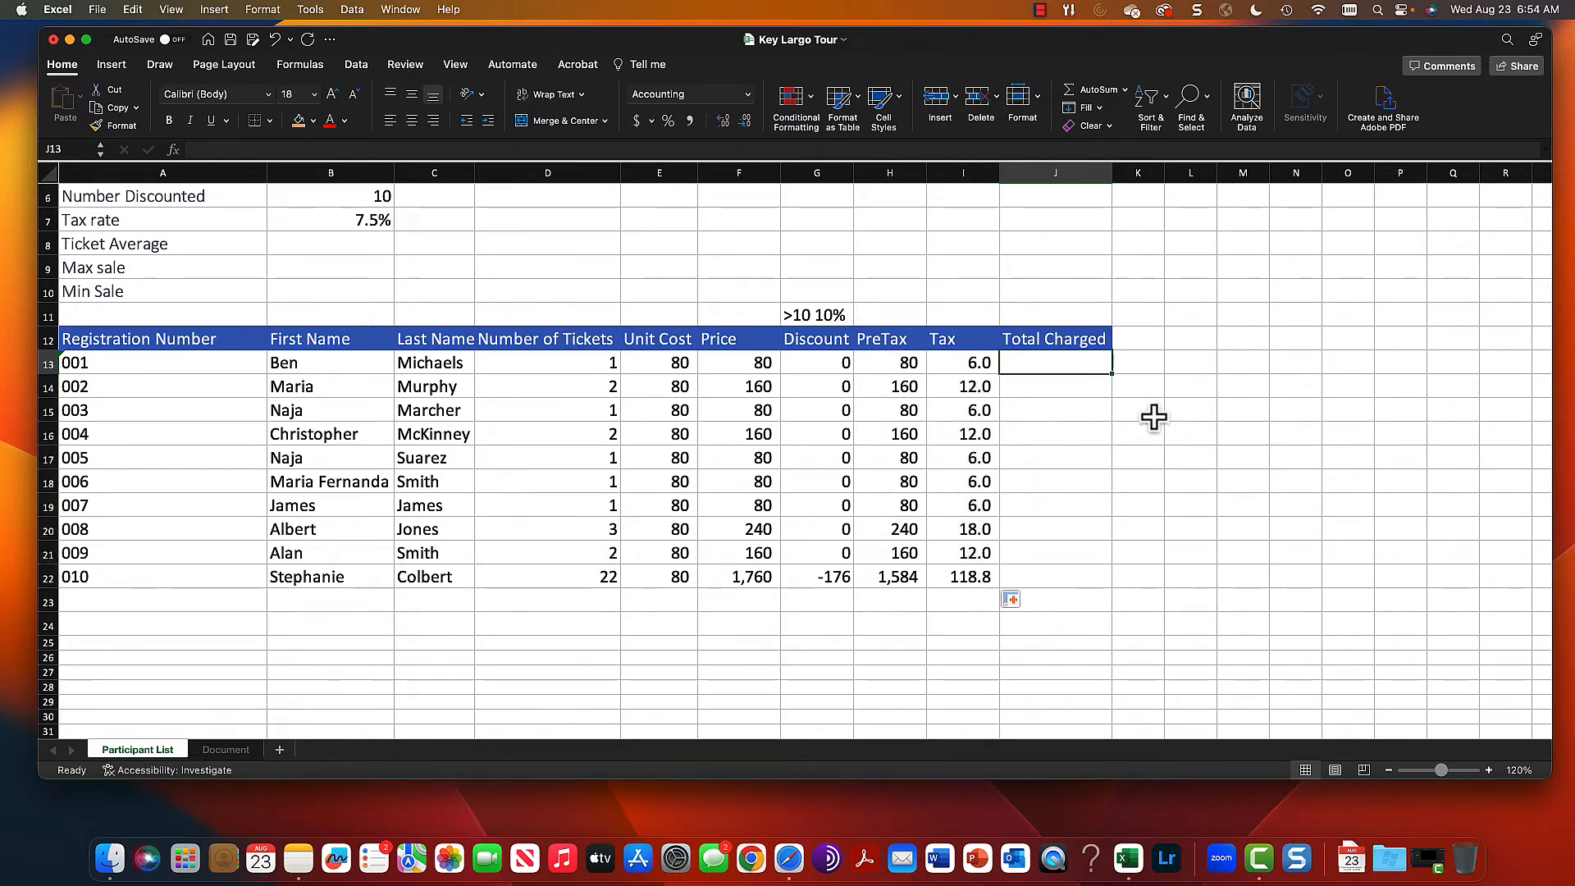
type("=")
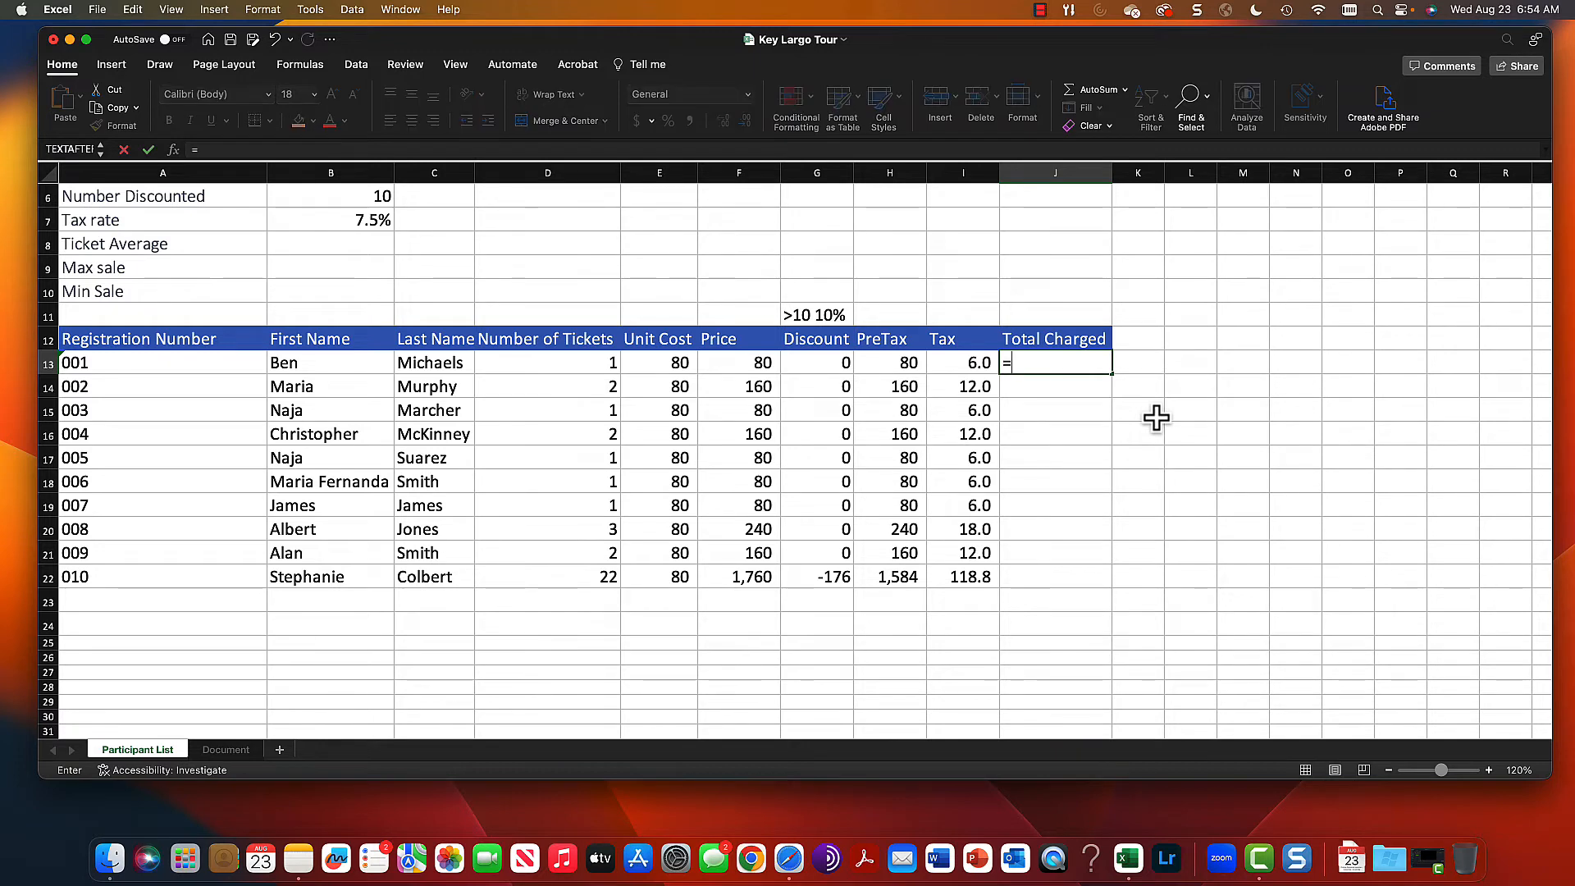
type("sum(")
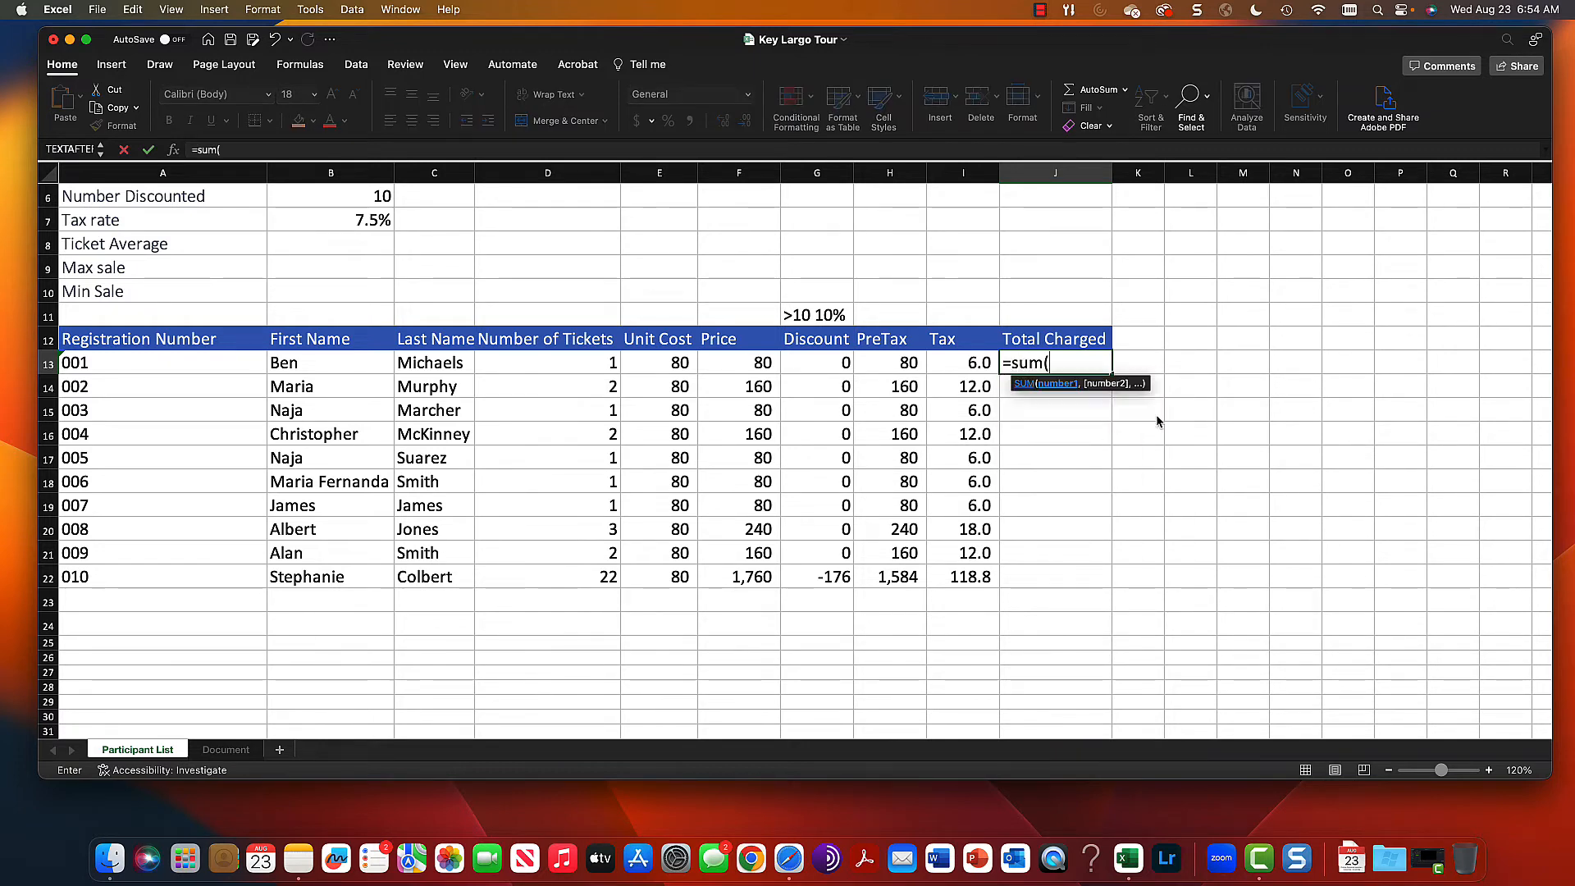
key("Left")
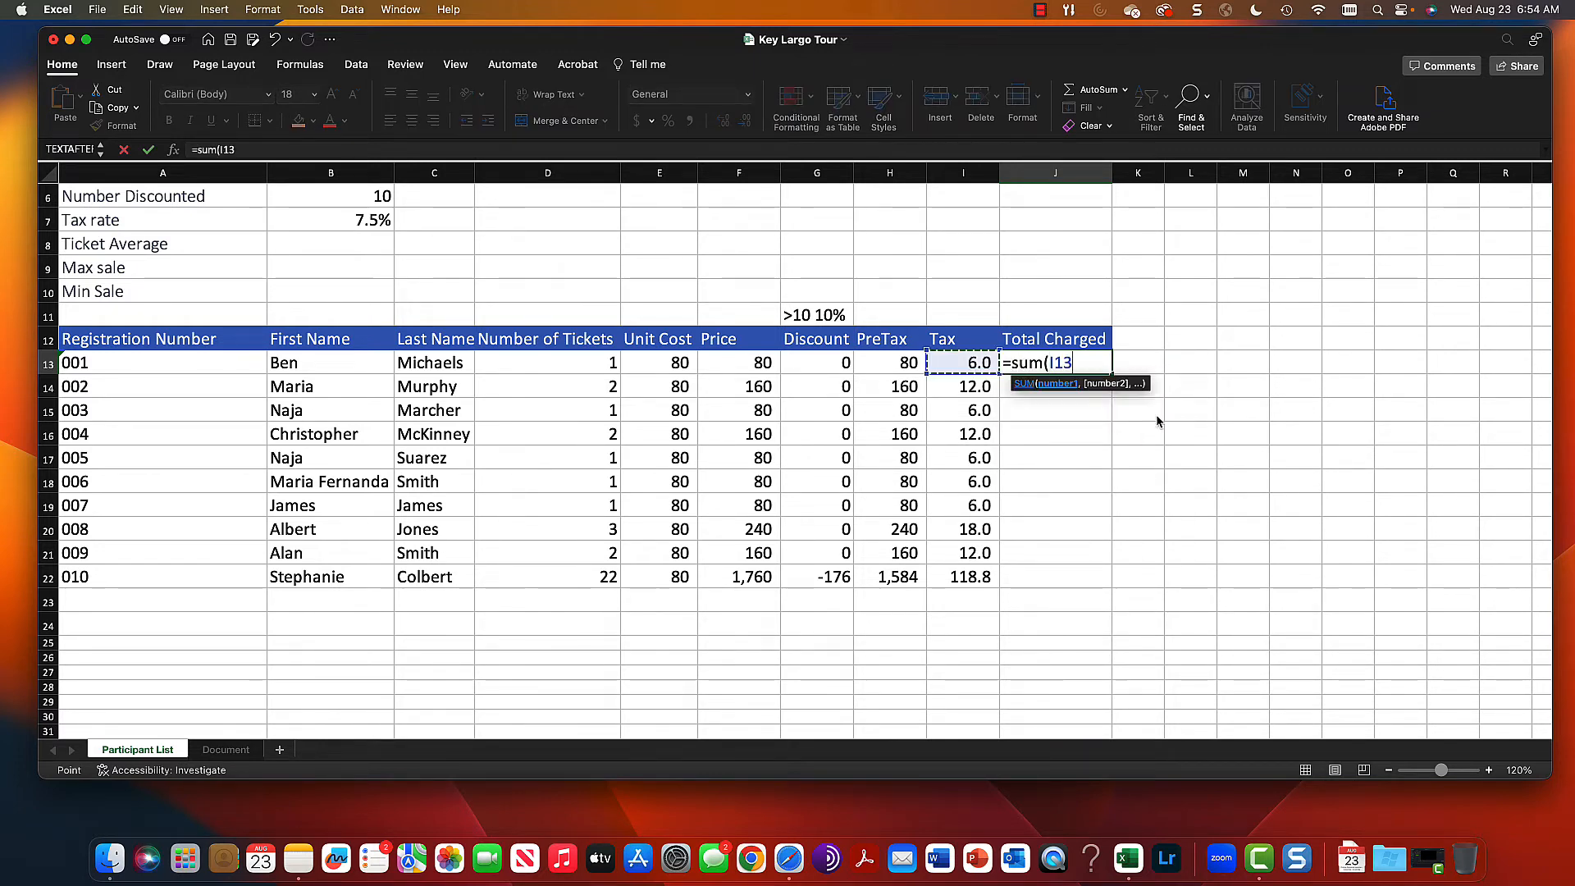
key("shift+Left")
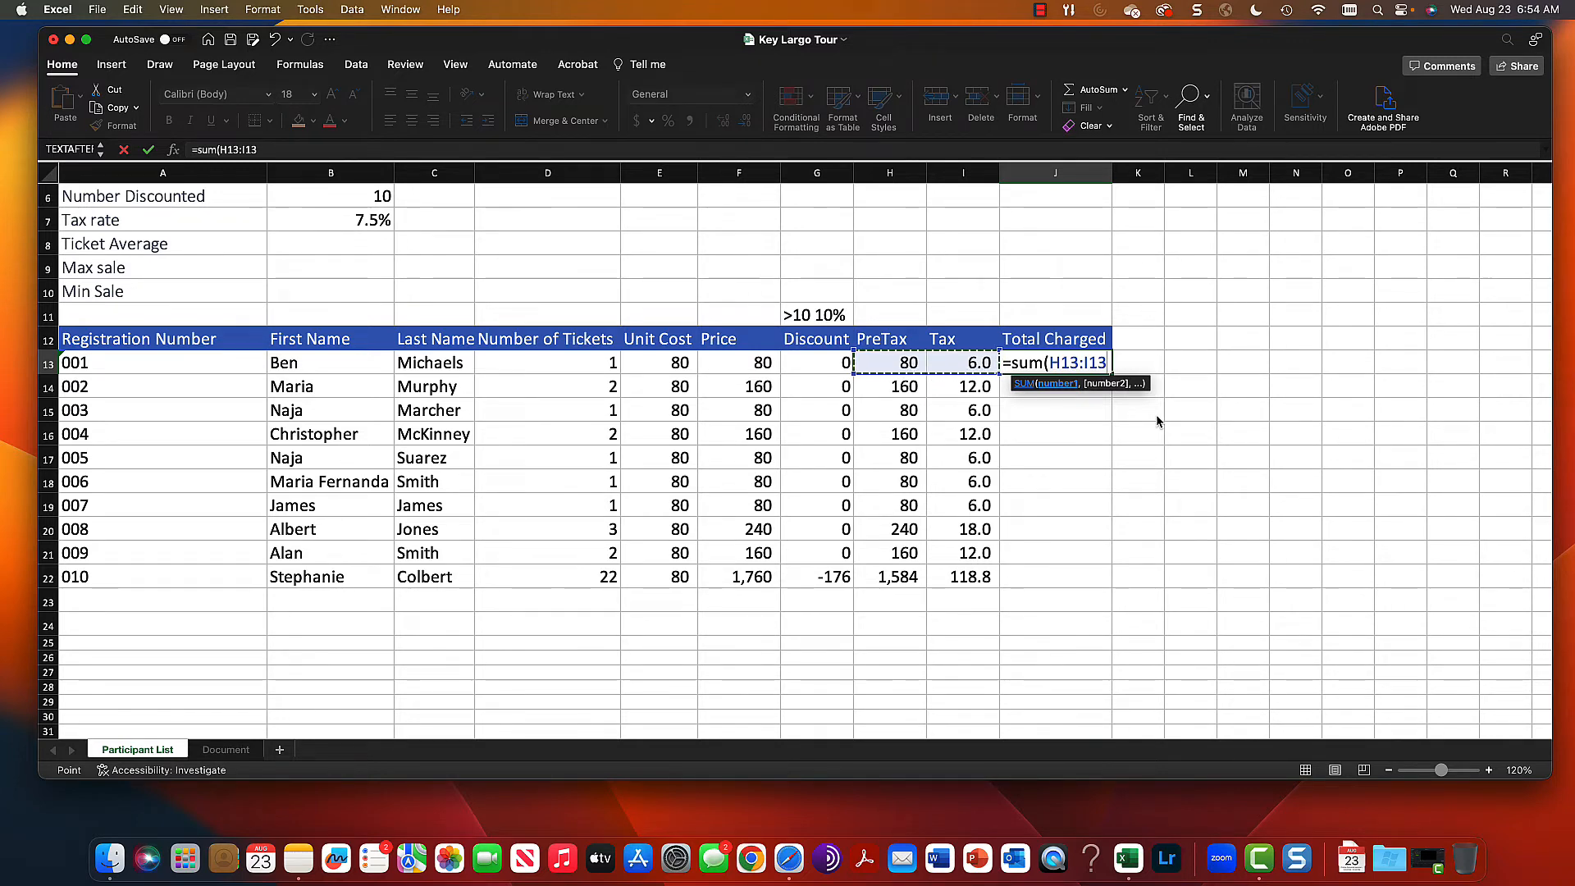
type(")")
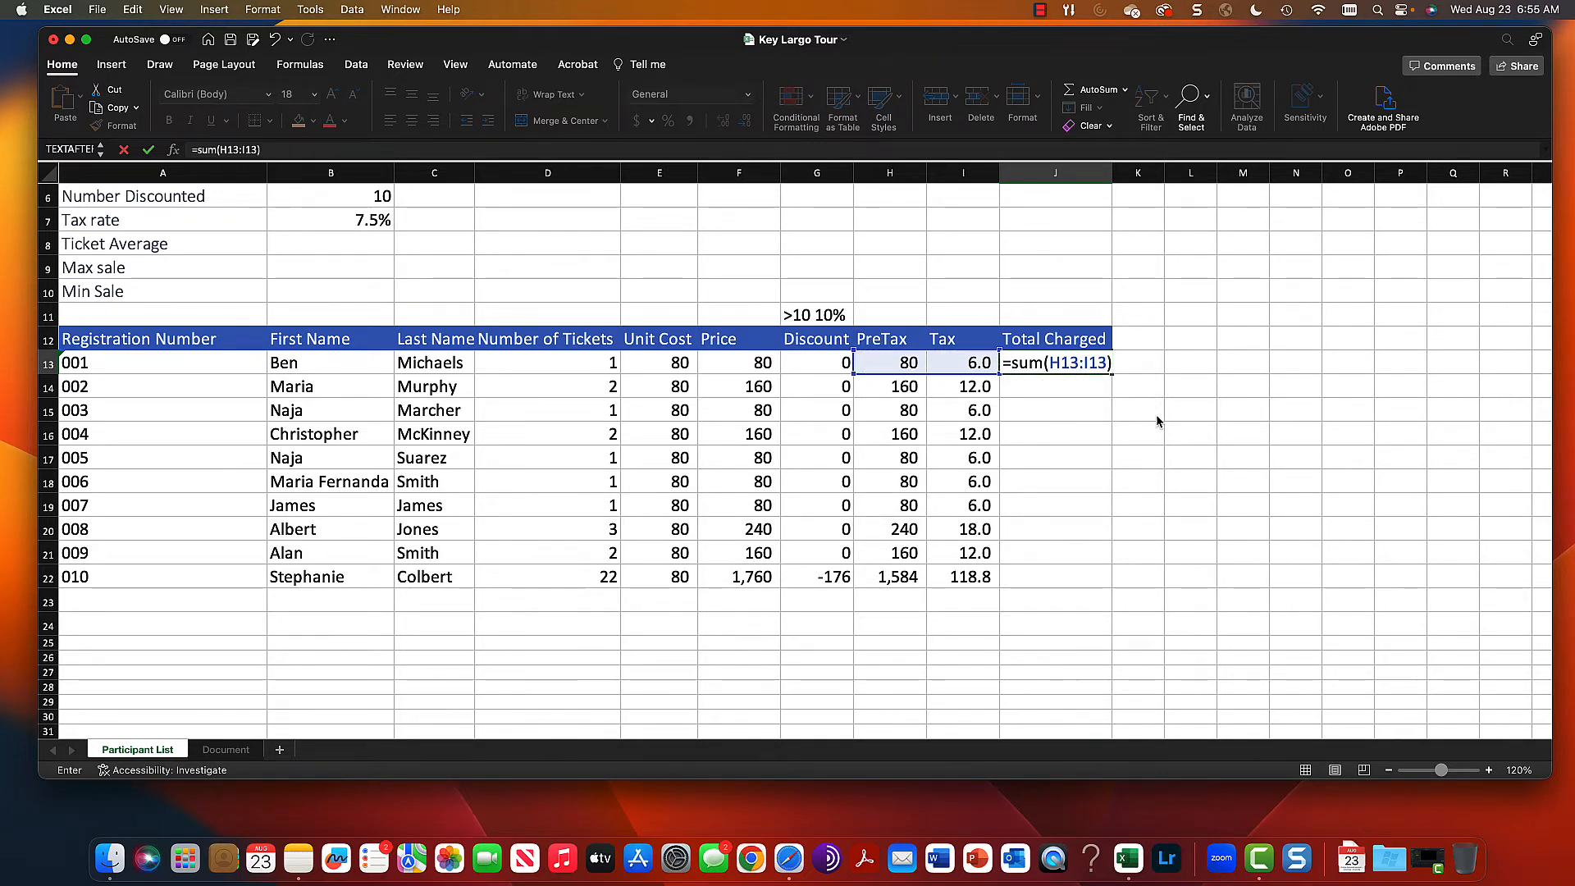
key("Return")
key("Up")
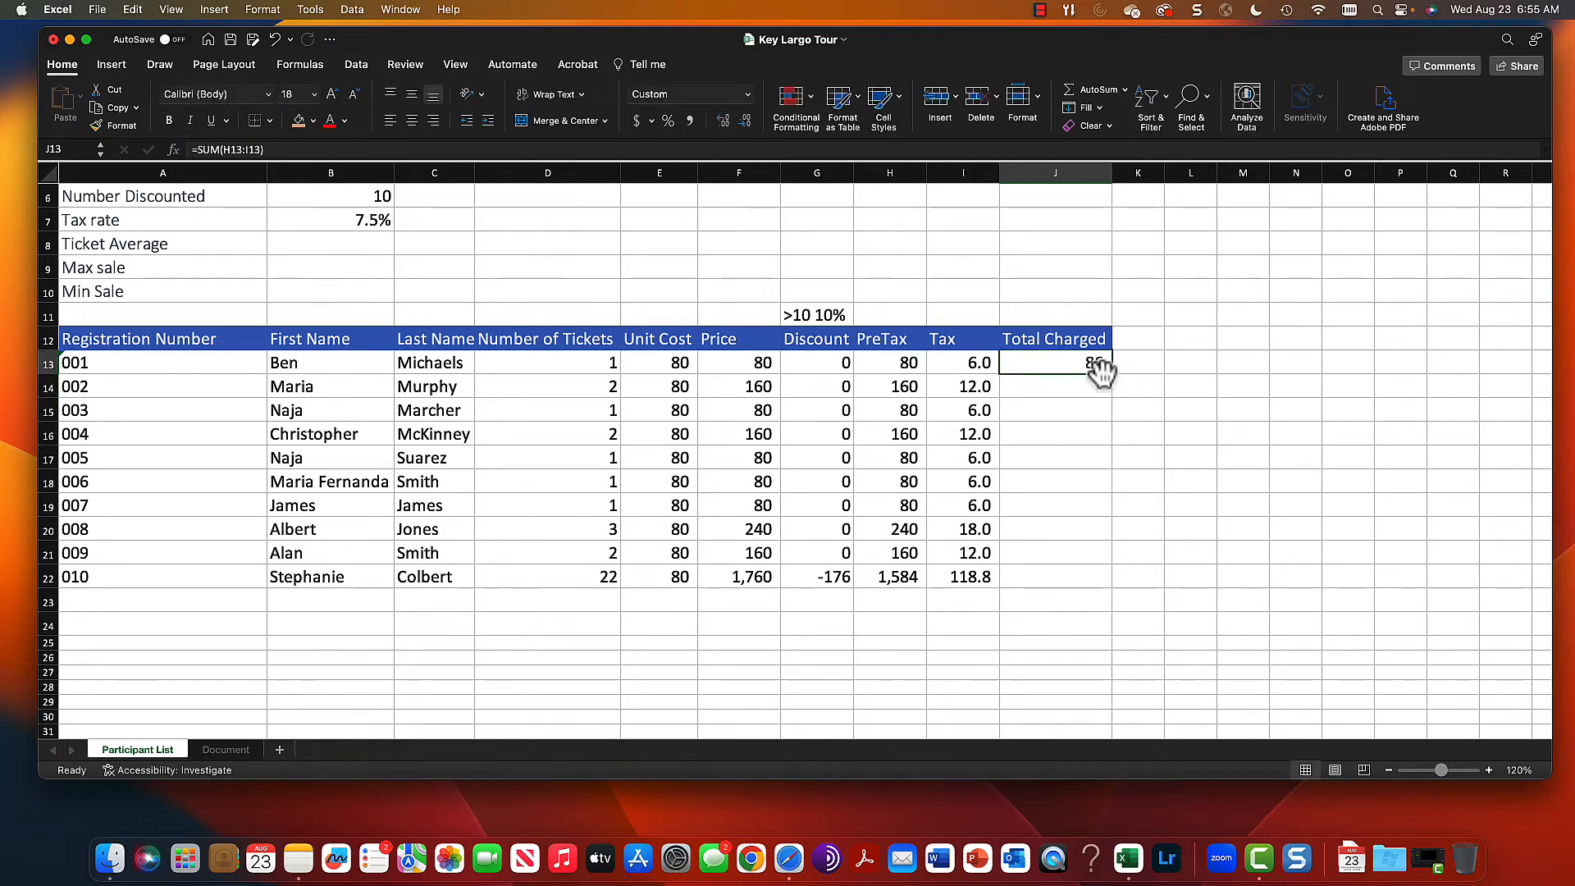
left_click_drag(1112, 373, 1100, 584)
left_click(1161, 587)
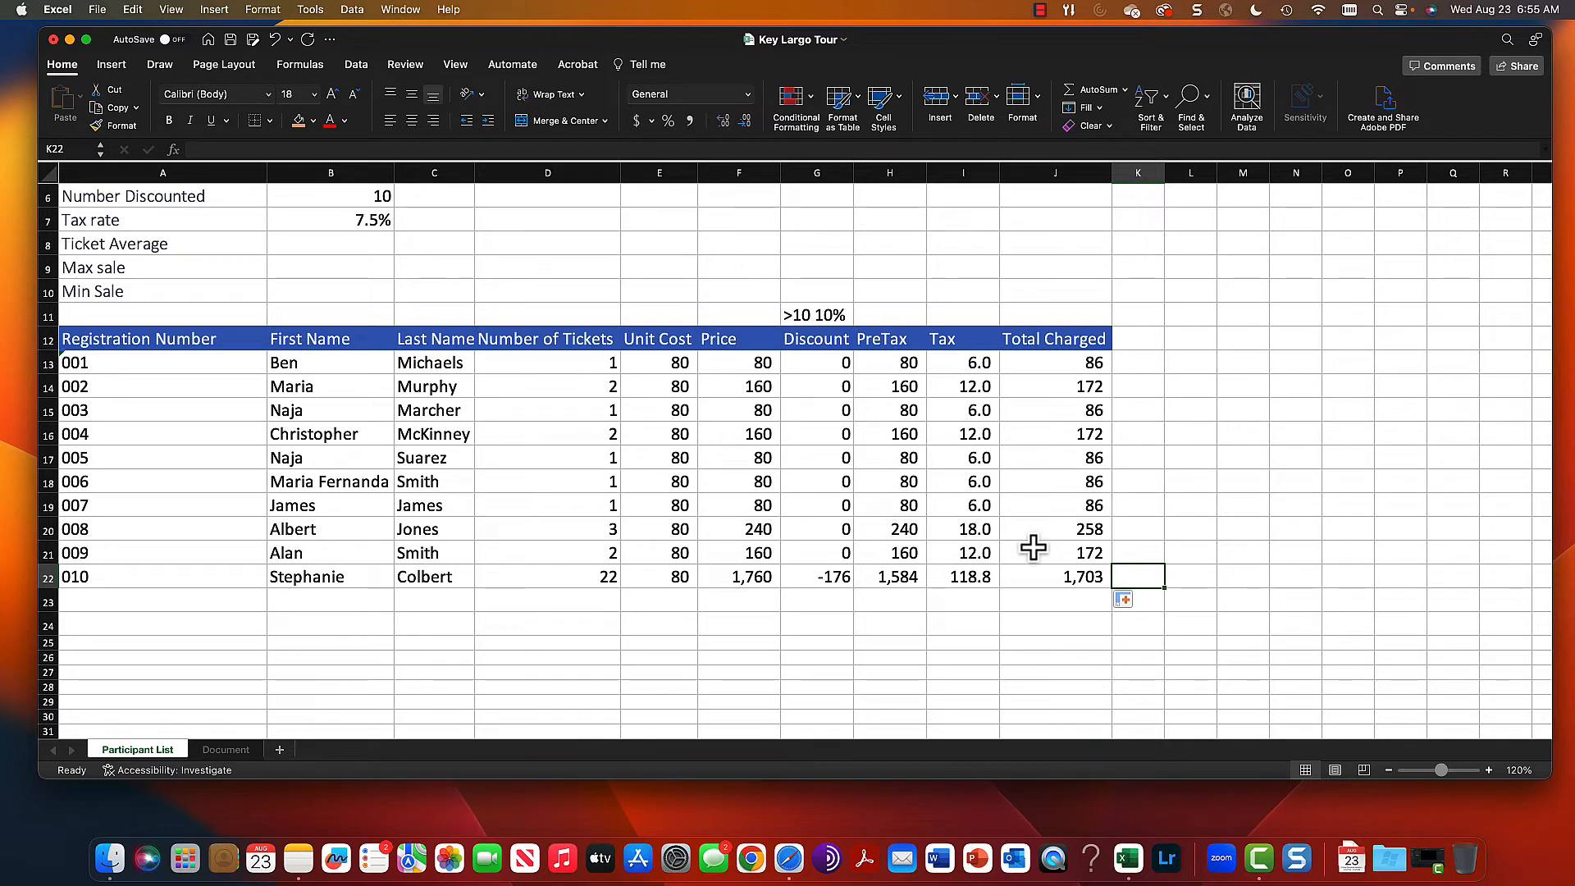
Step: Label the row below the last participant as Total in B23
scroll(575, 300, "up", 3)
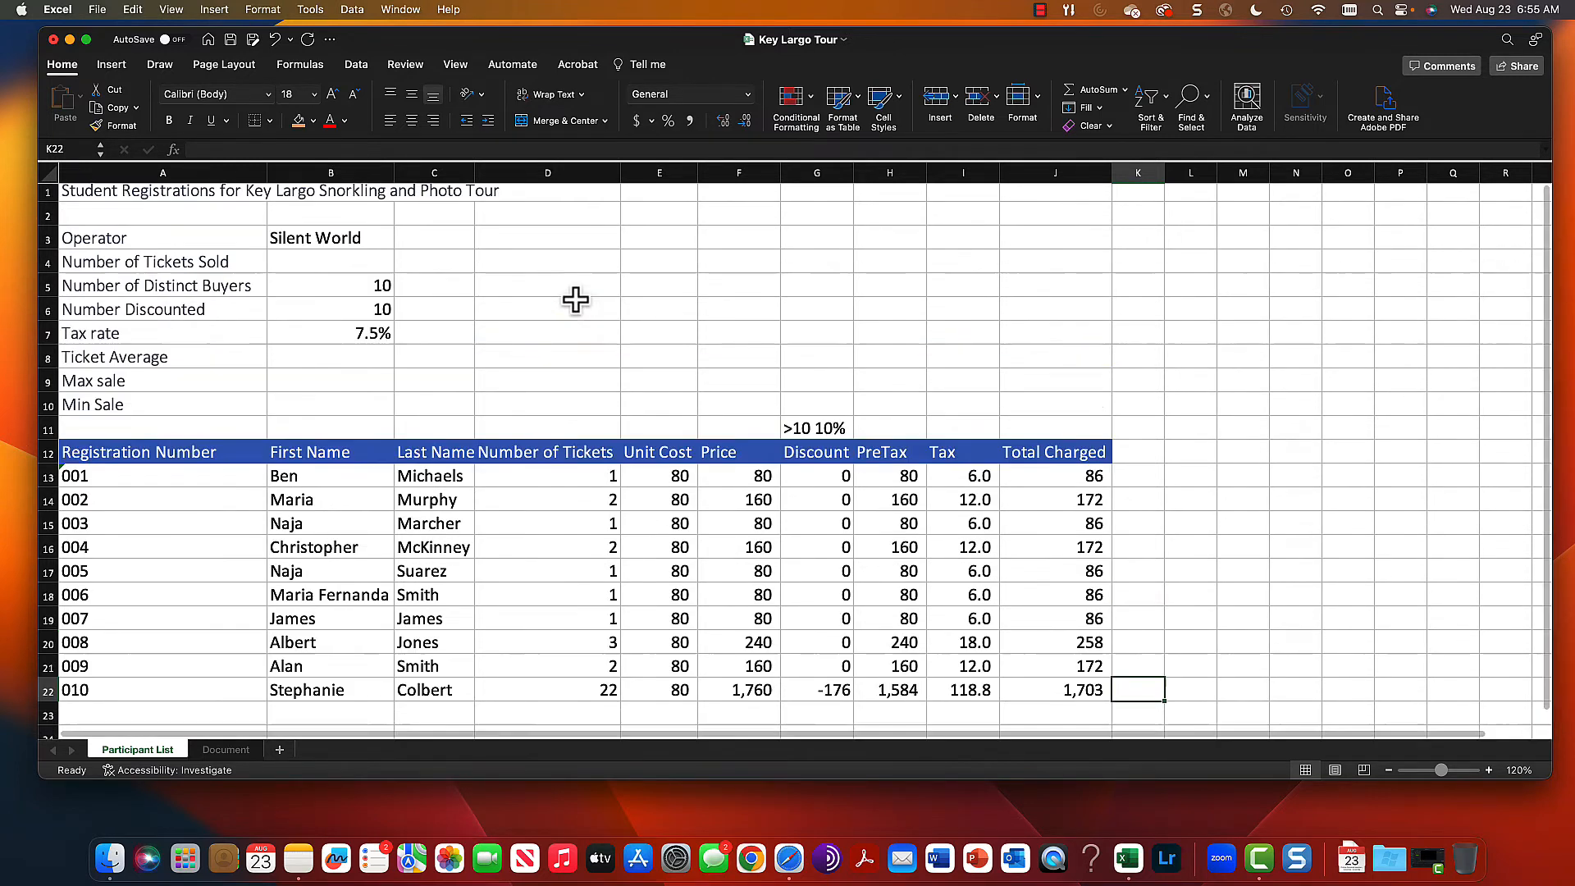
left_click(1388, 770)
left_click(1387, 769)
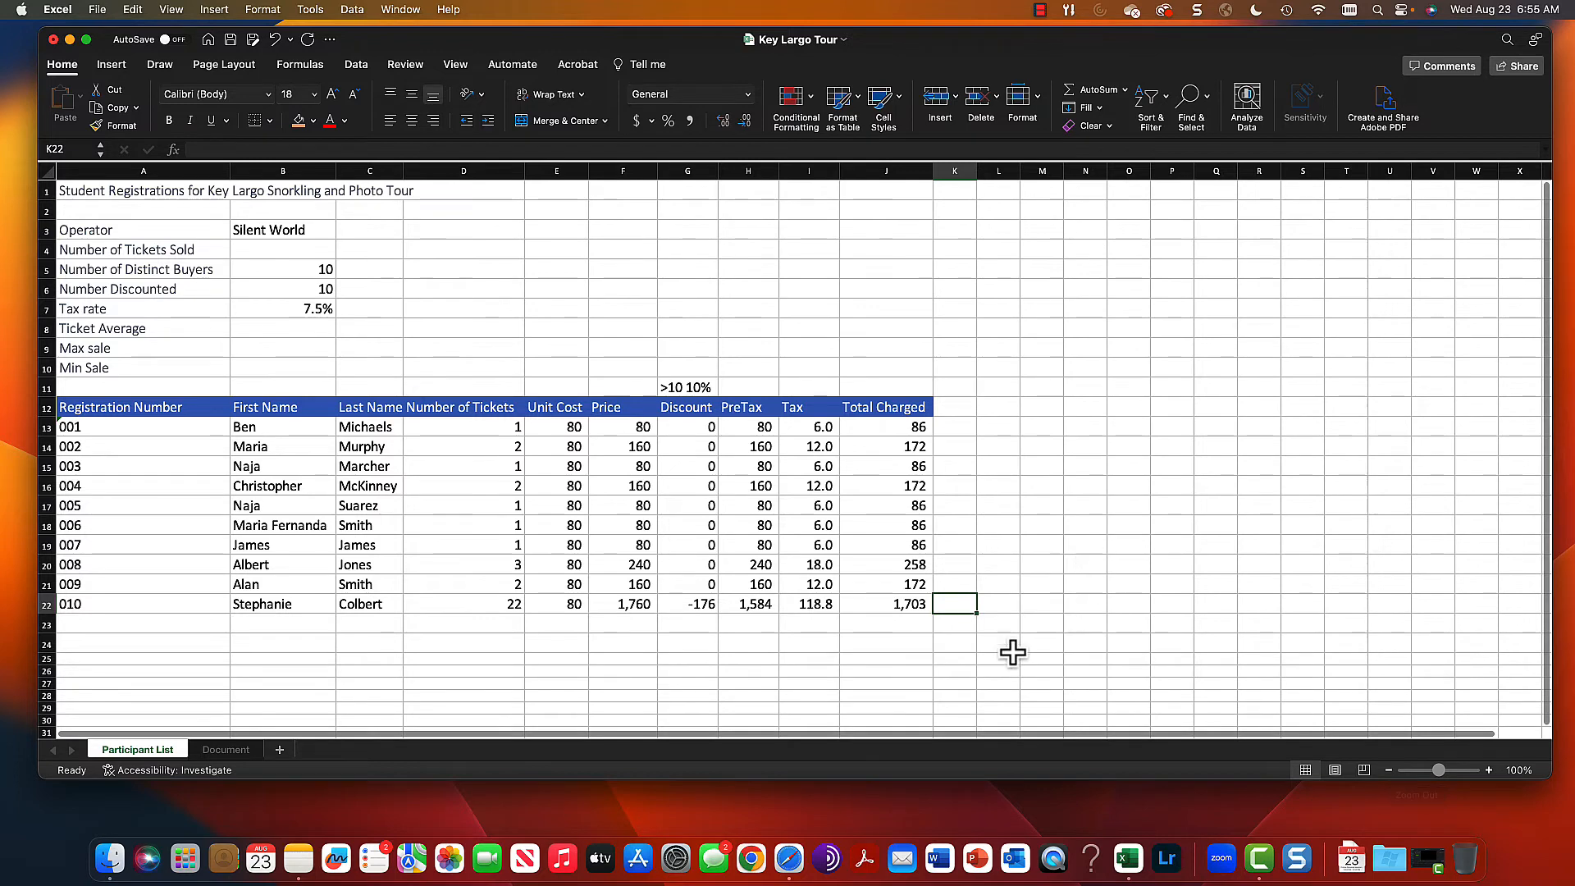
left_click(625, 630)
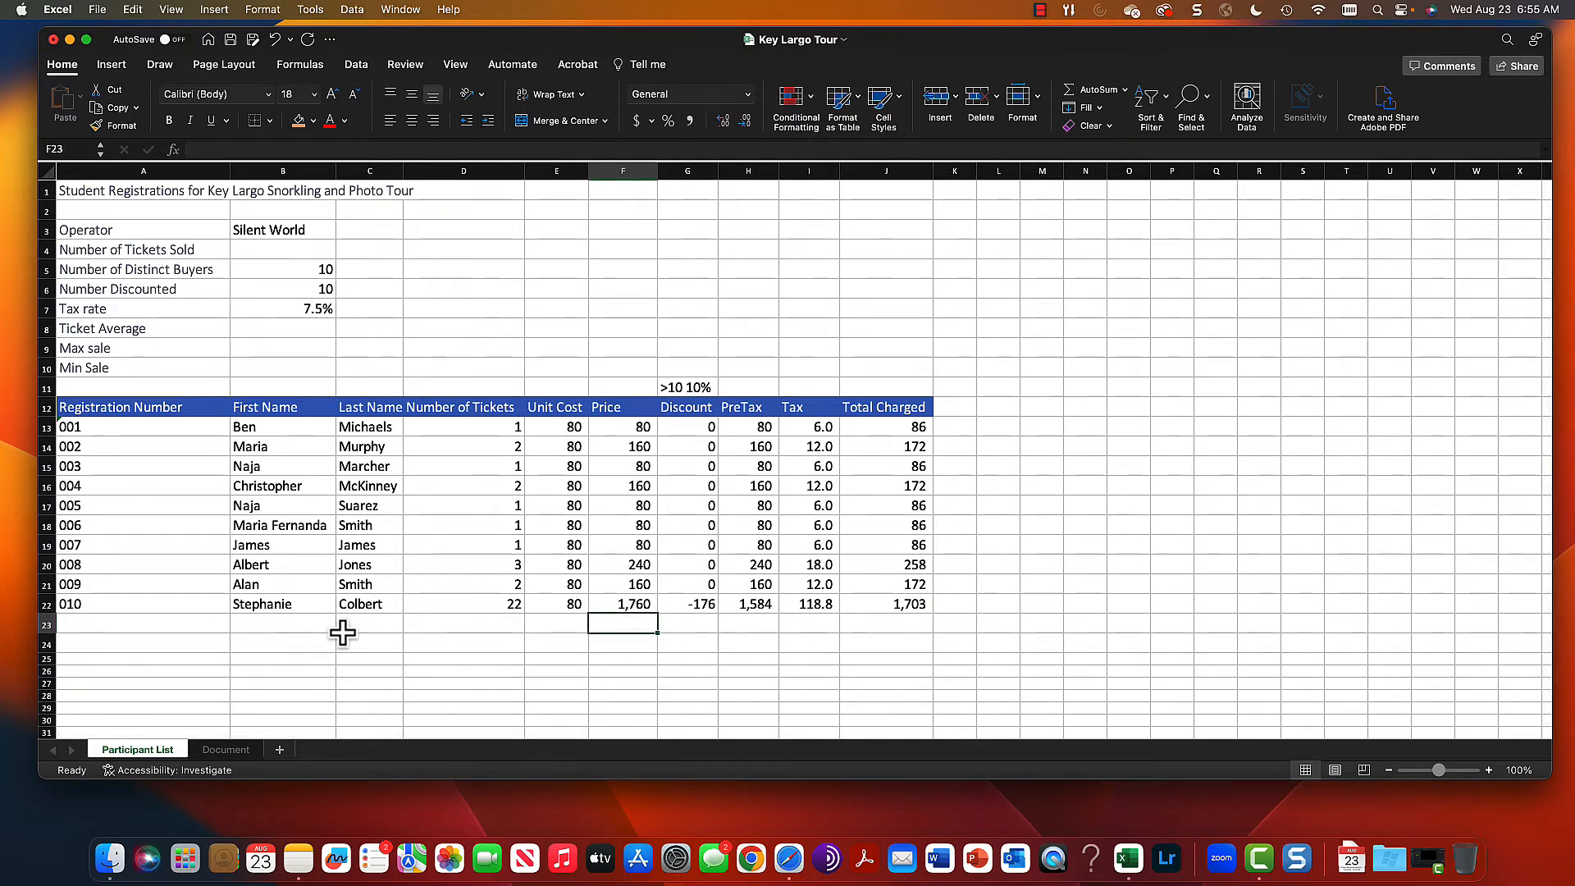
left_click(435, 634)
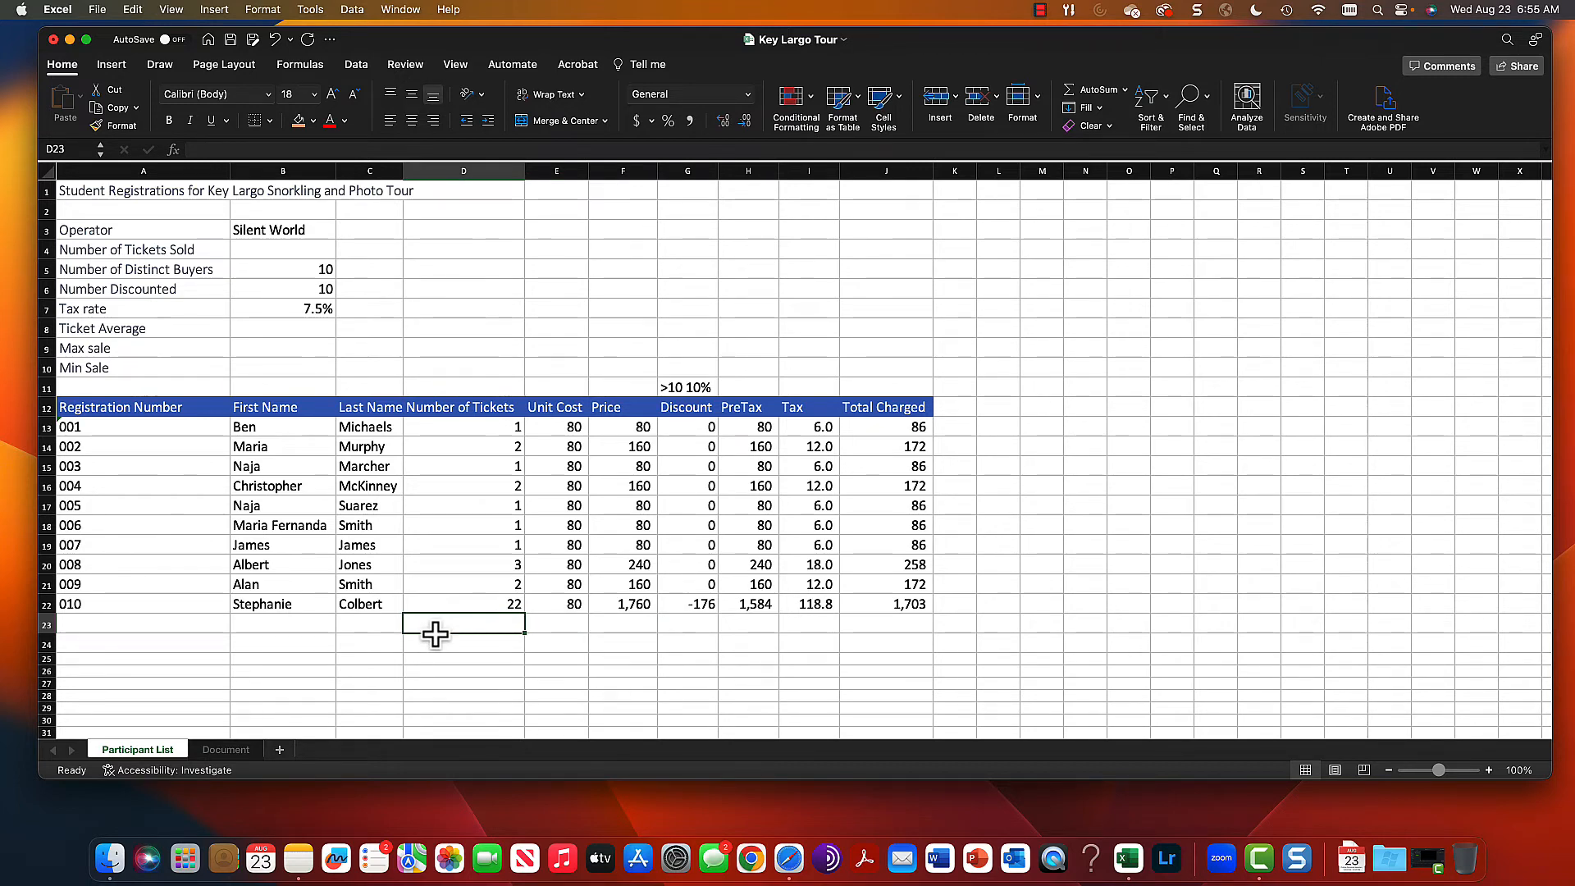
key("Left")
key("Left")
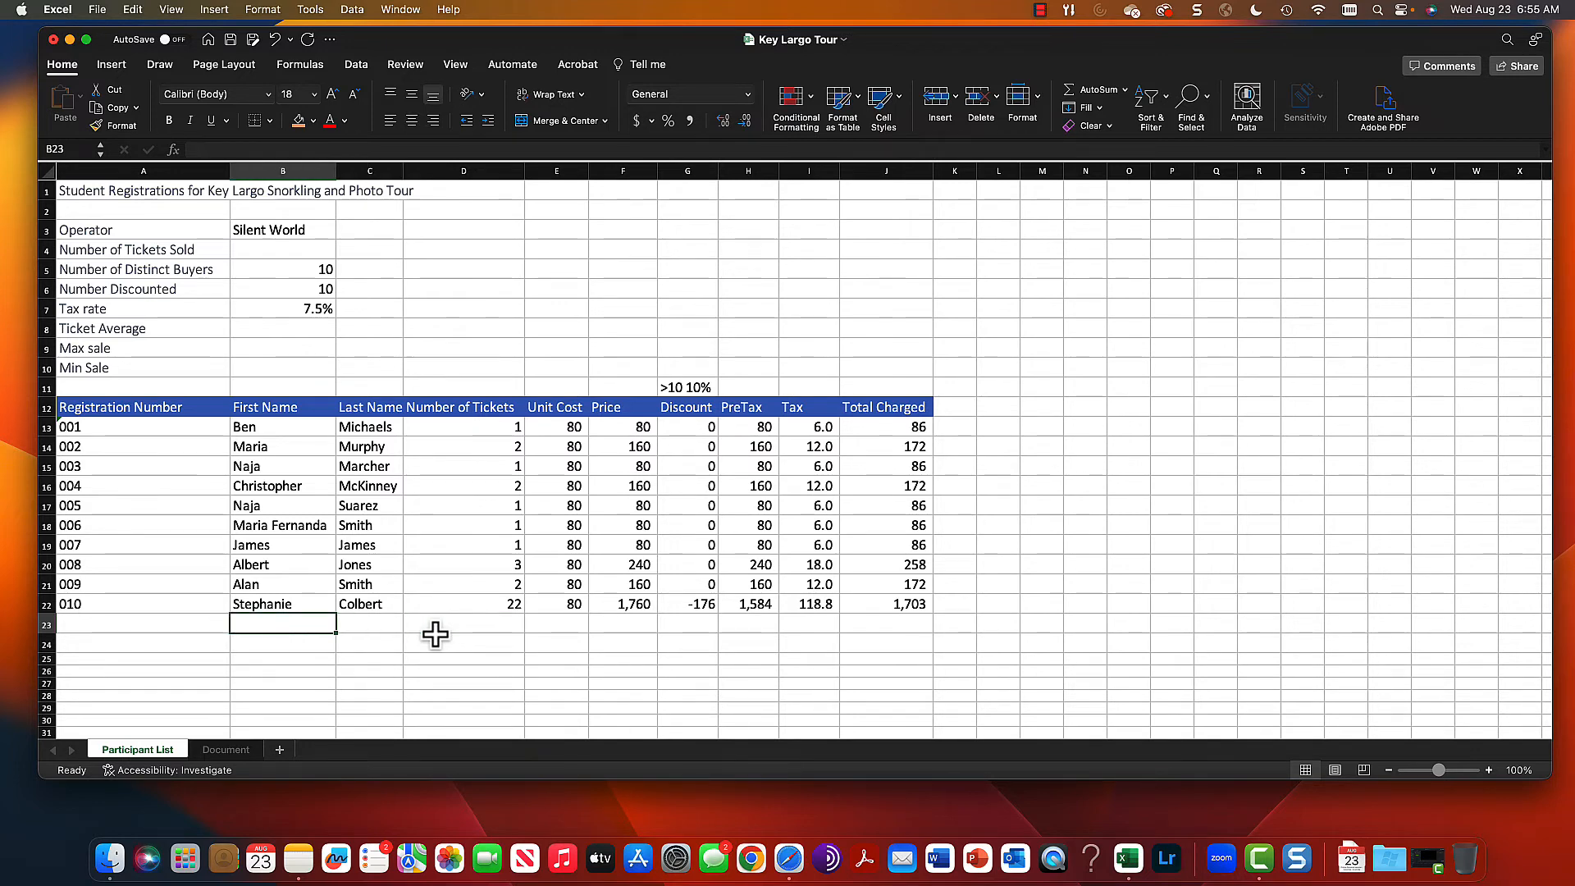
type("Total")
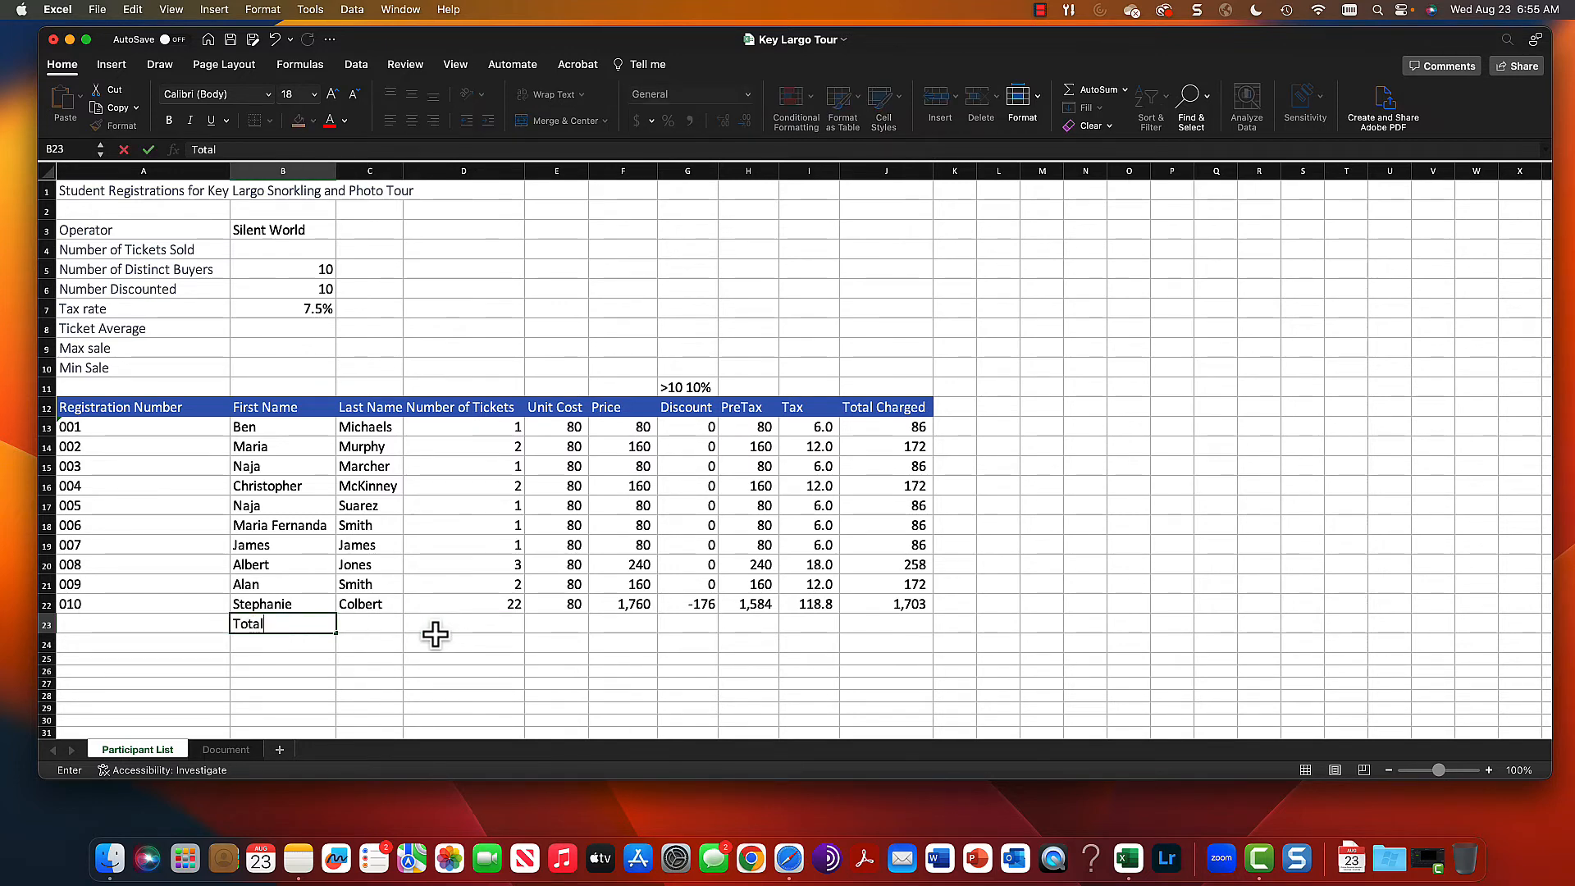
Step: Total the Number of Tickets column in D23 with the formula =SUM(D13:D22)
key("Right")
key("Right")
key("Right")
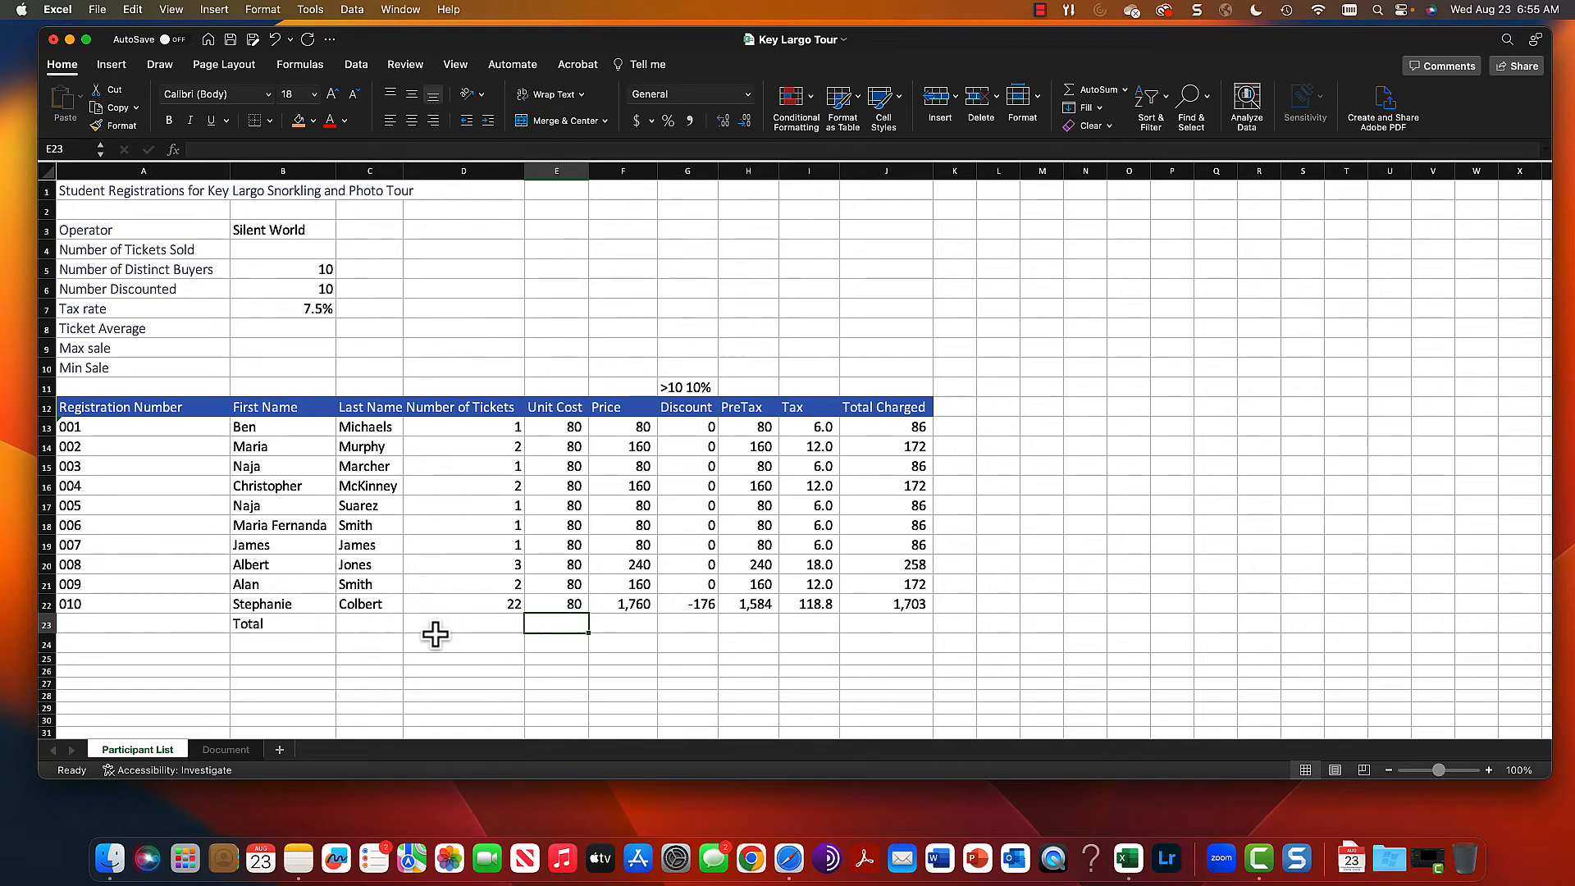
key("Left")
type("=sum(")
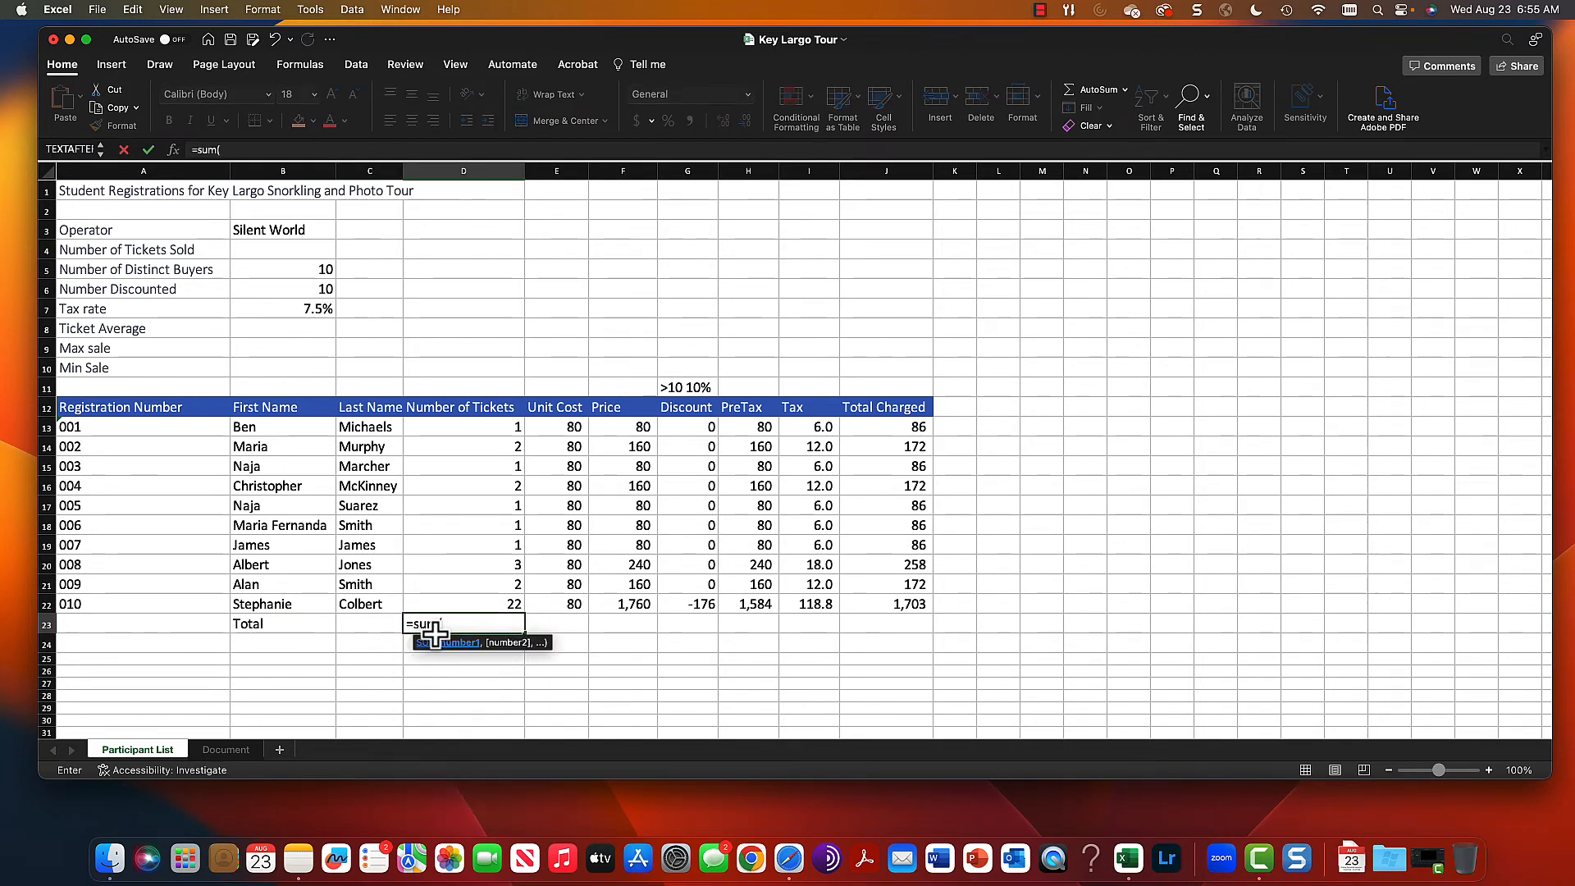
key("Up")
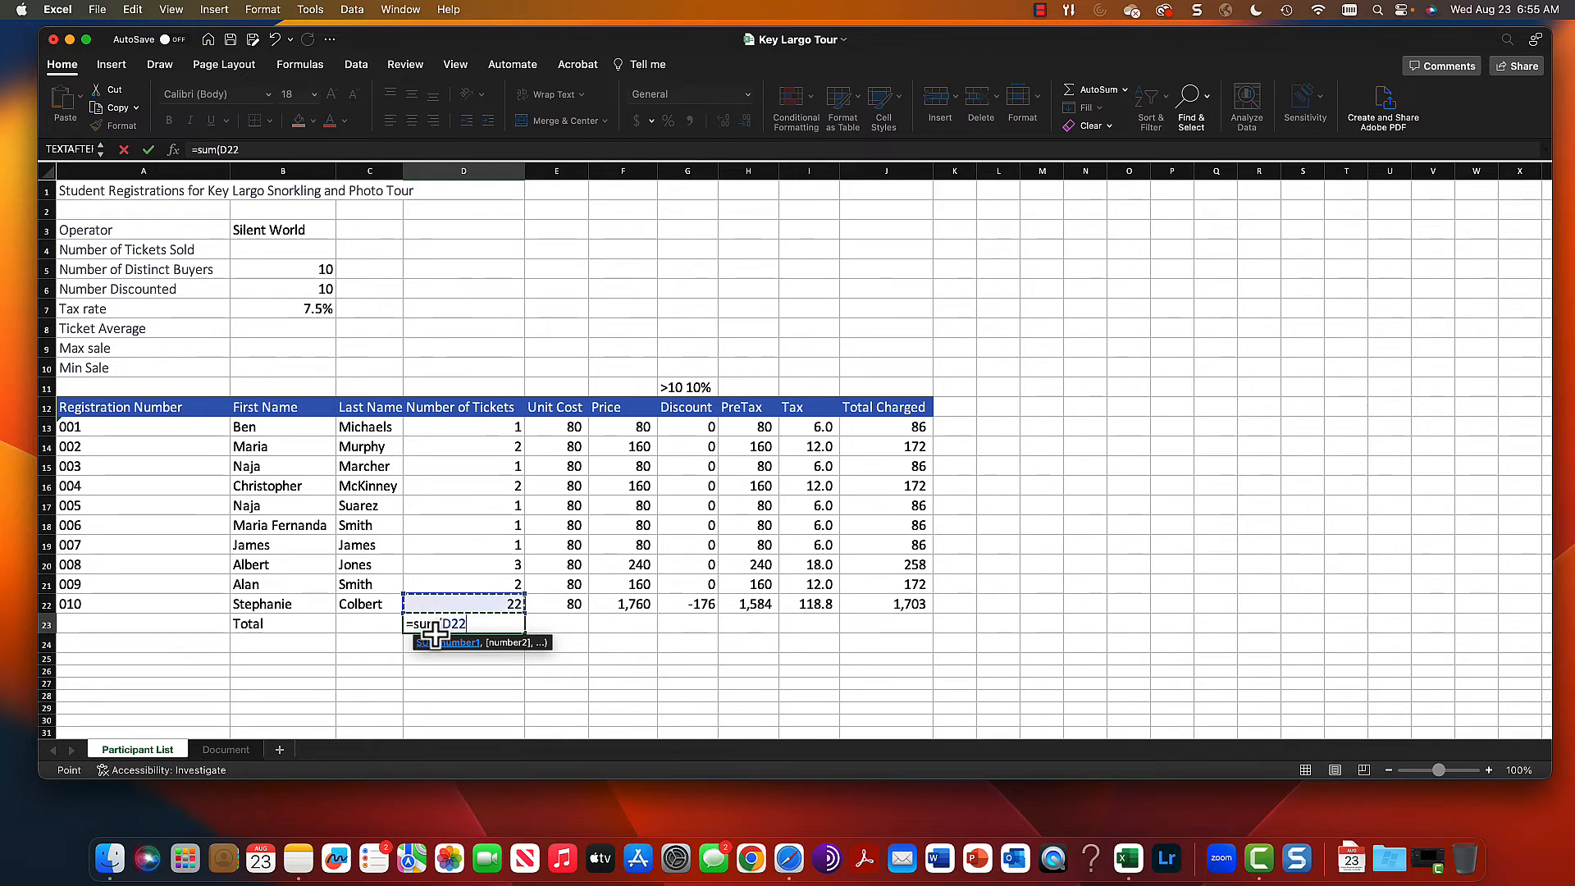
key("shift+Up")
key("shift+Up")
key("shift+Up")
key("shift+Up")
key("shift+Up")
key("shift+Up")
key("shift+Up")
key("shift+Up")
key("shift+Up")
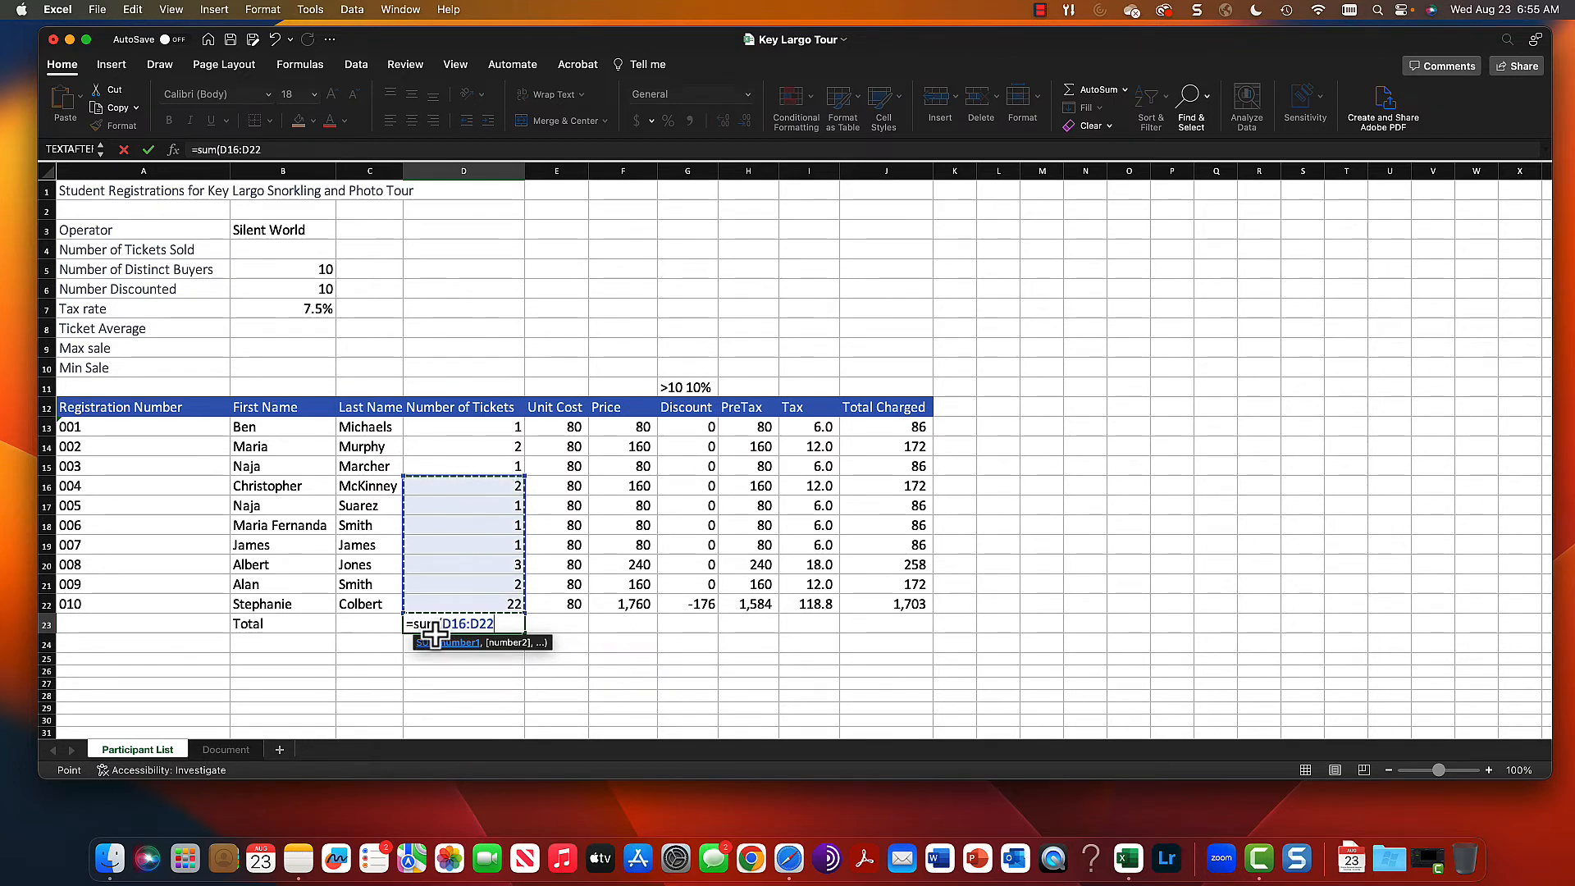
key("Return")
Step: Copy the ticket total formula from D23 across the Total row through J23
left_click(436, 630)
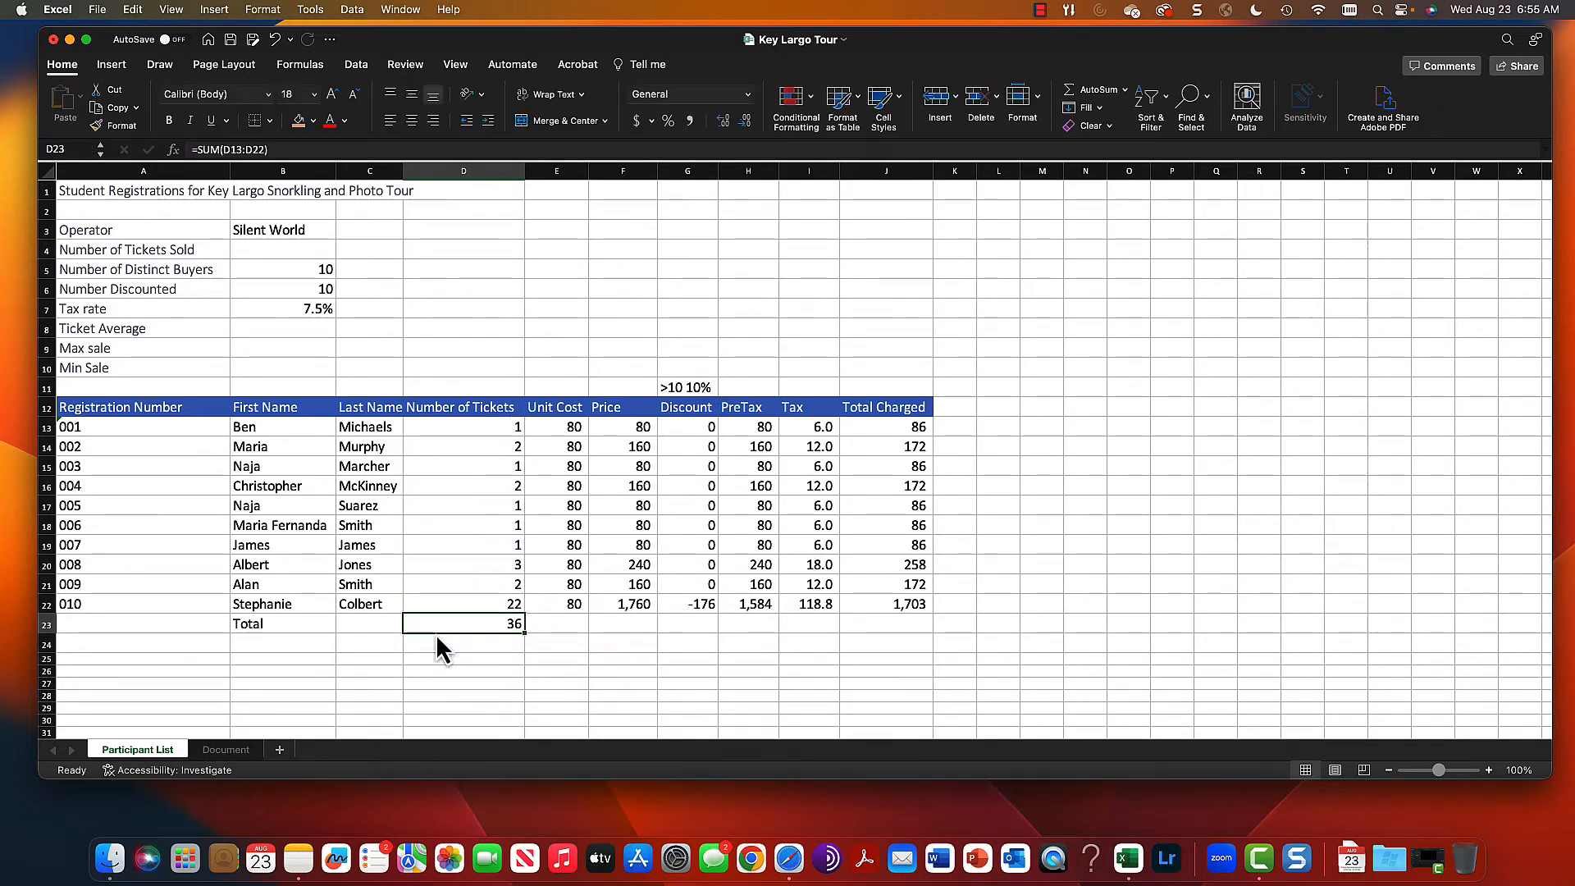
key("super+c")
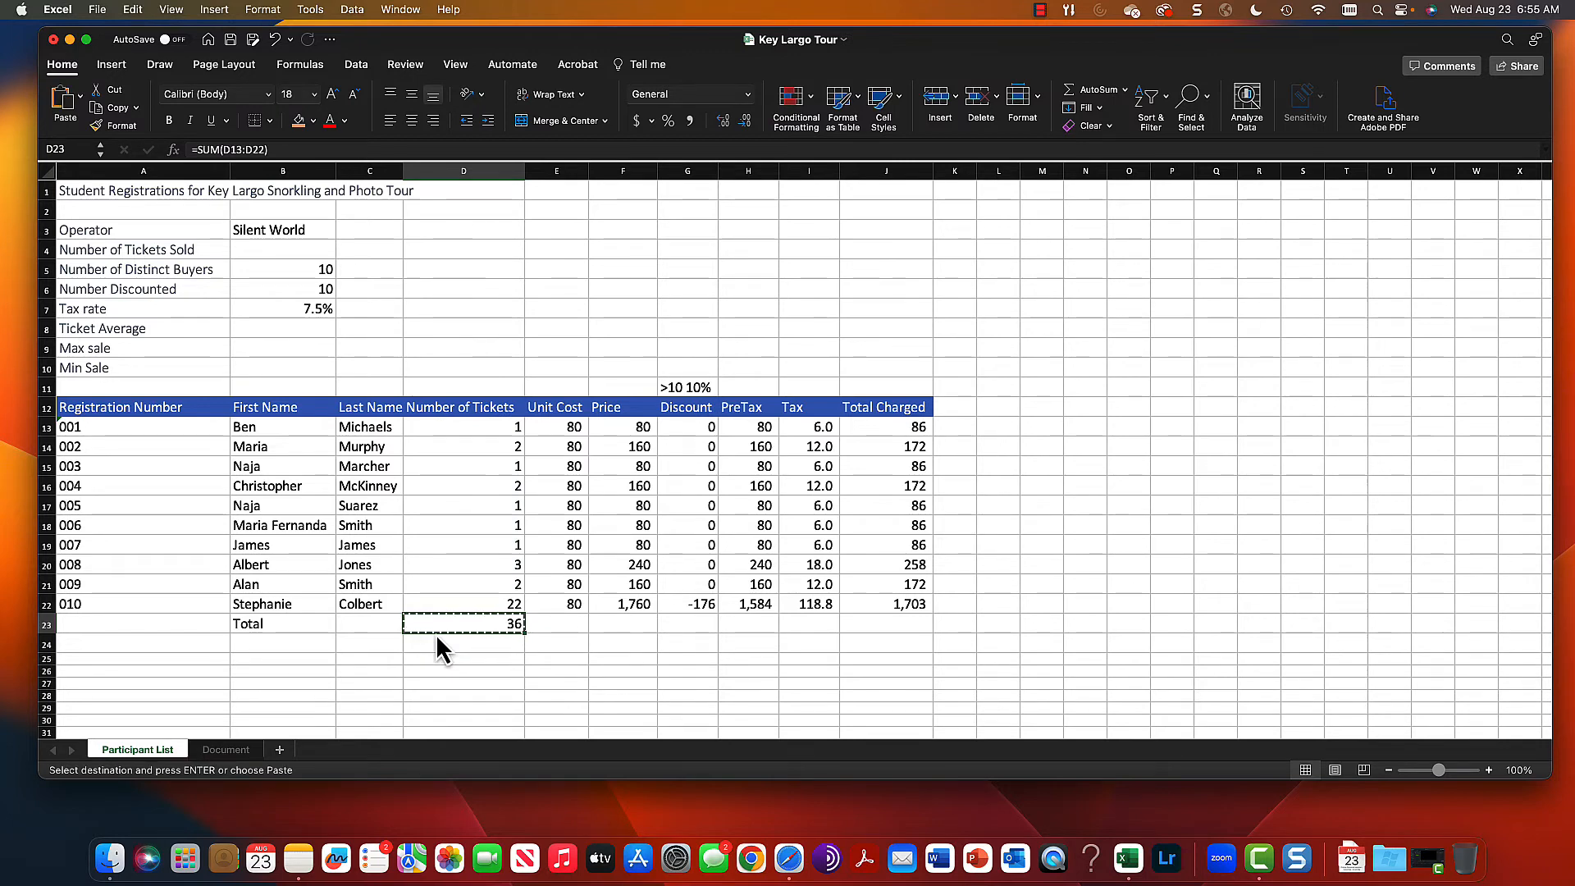
right_click(489, 622)
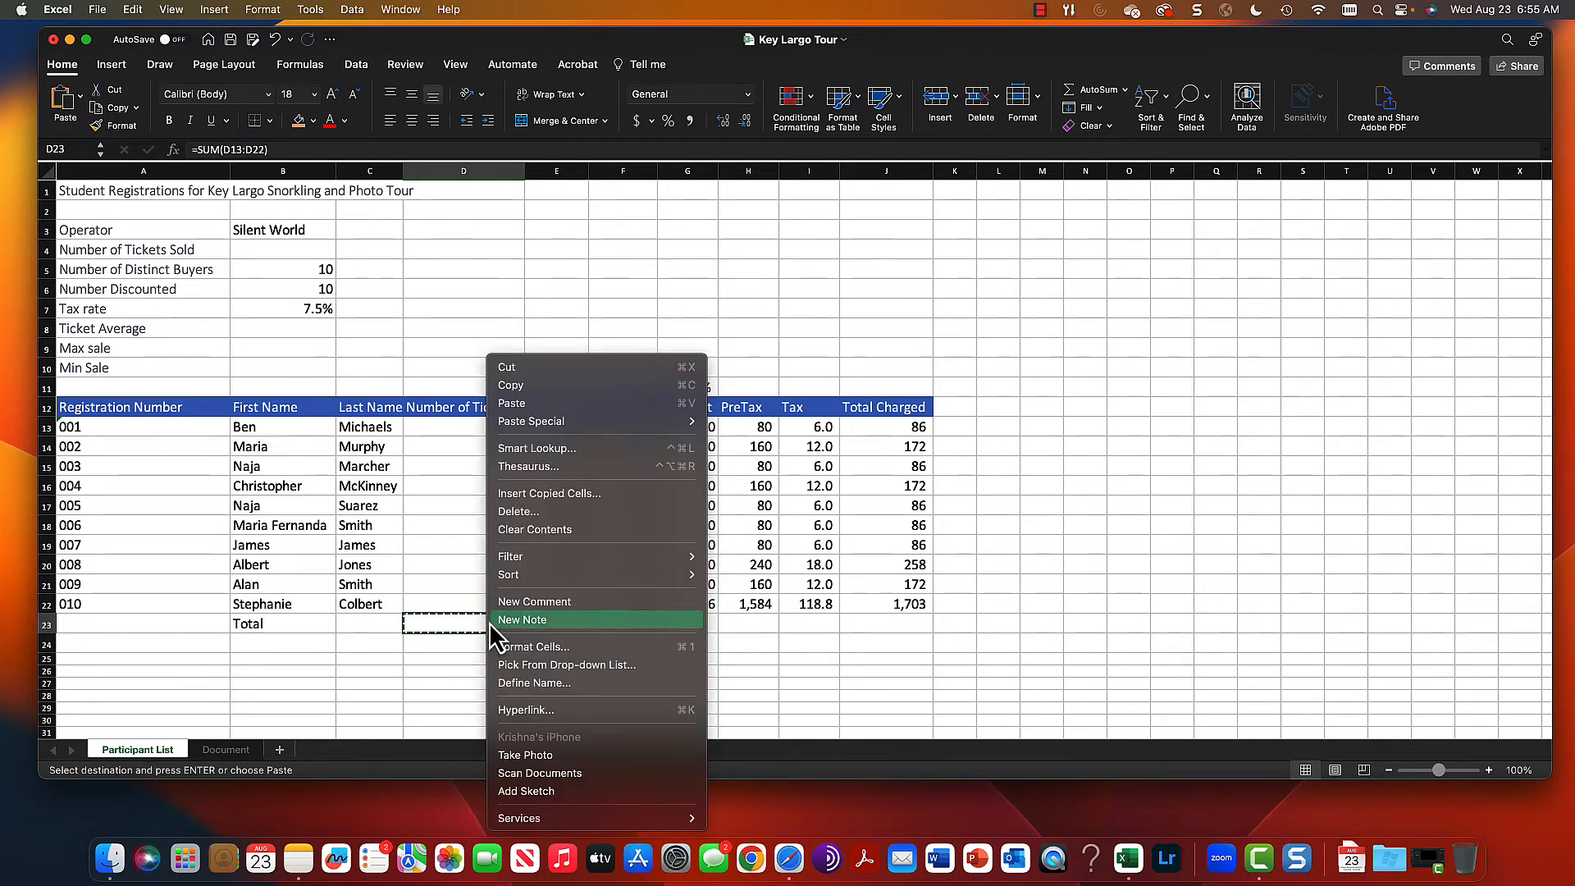
left_click(548, 385)
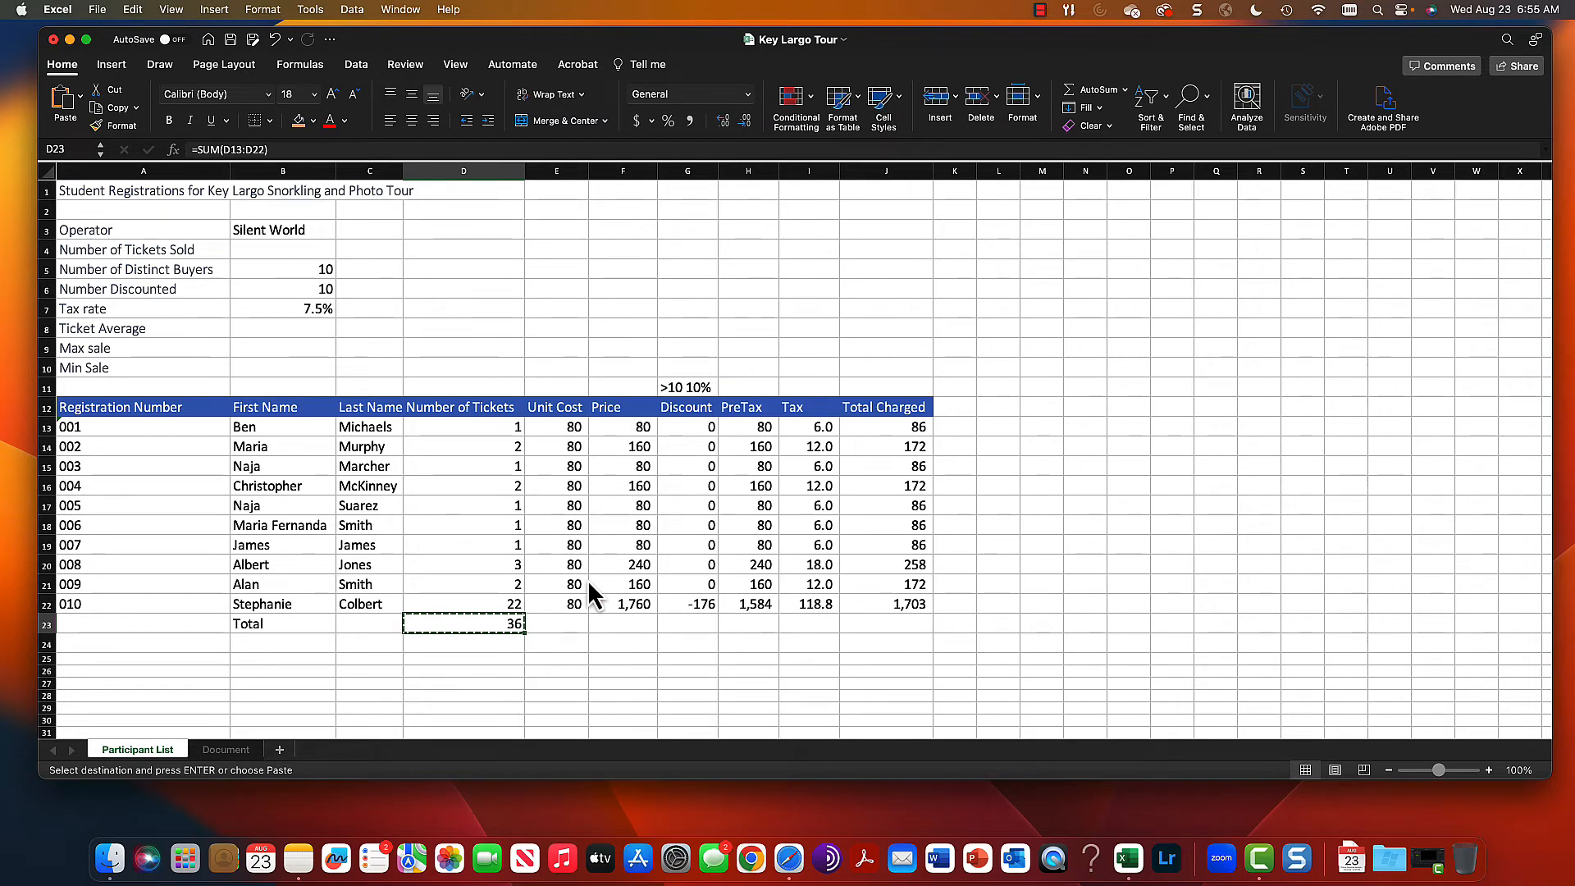
key("shift+Right")
key("shift+Right")
key("shift+Right")
key("shift+Right")
key("shift+Right")
key("shift+Right")
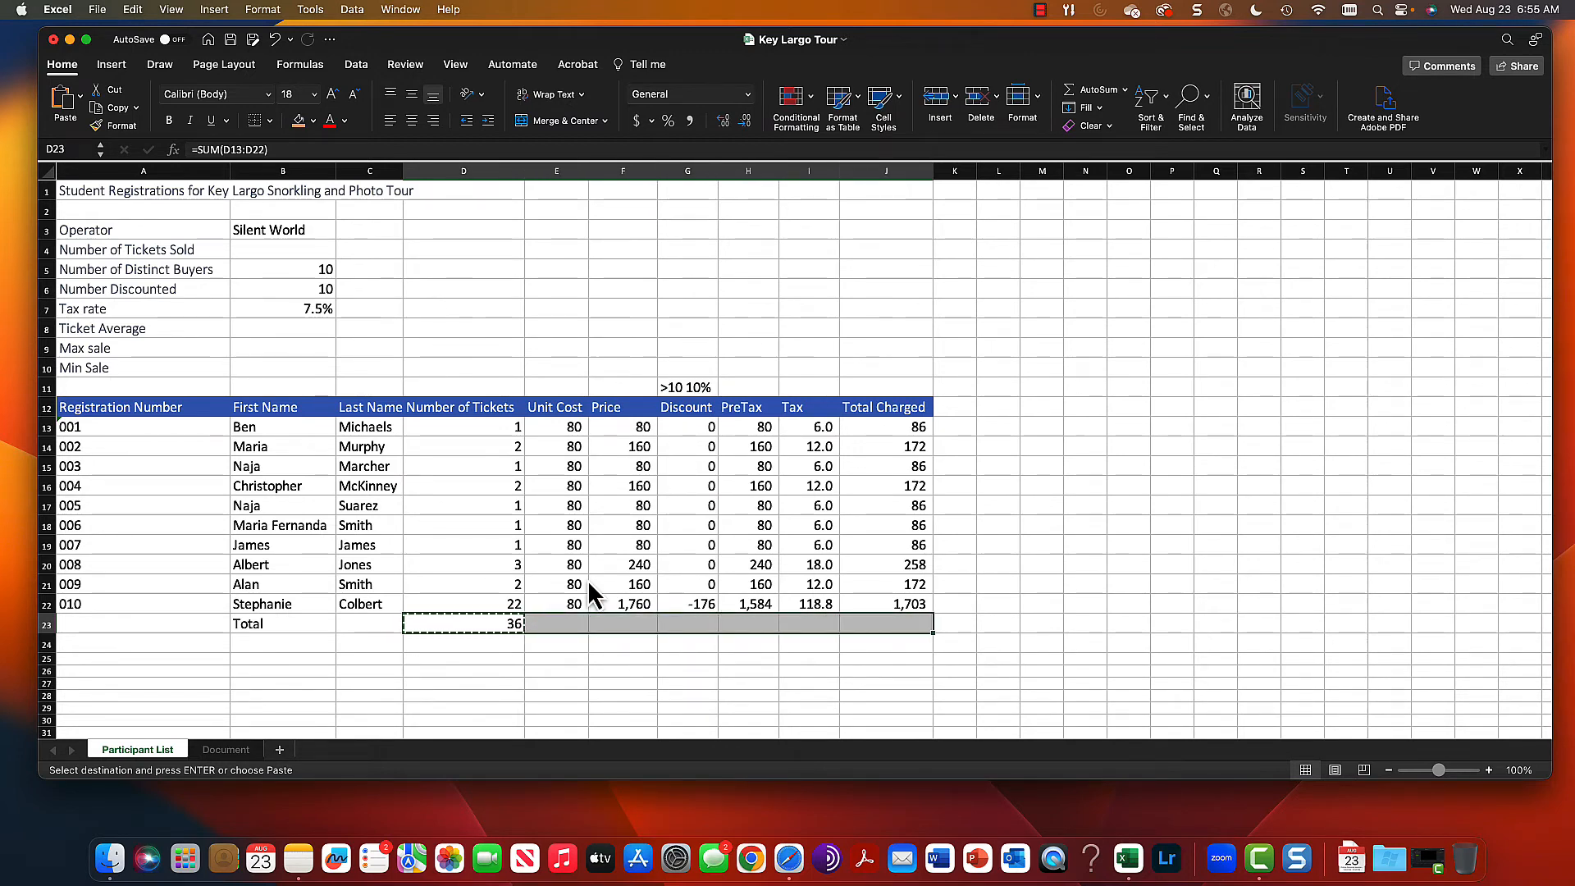
key("Return")
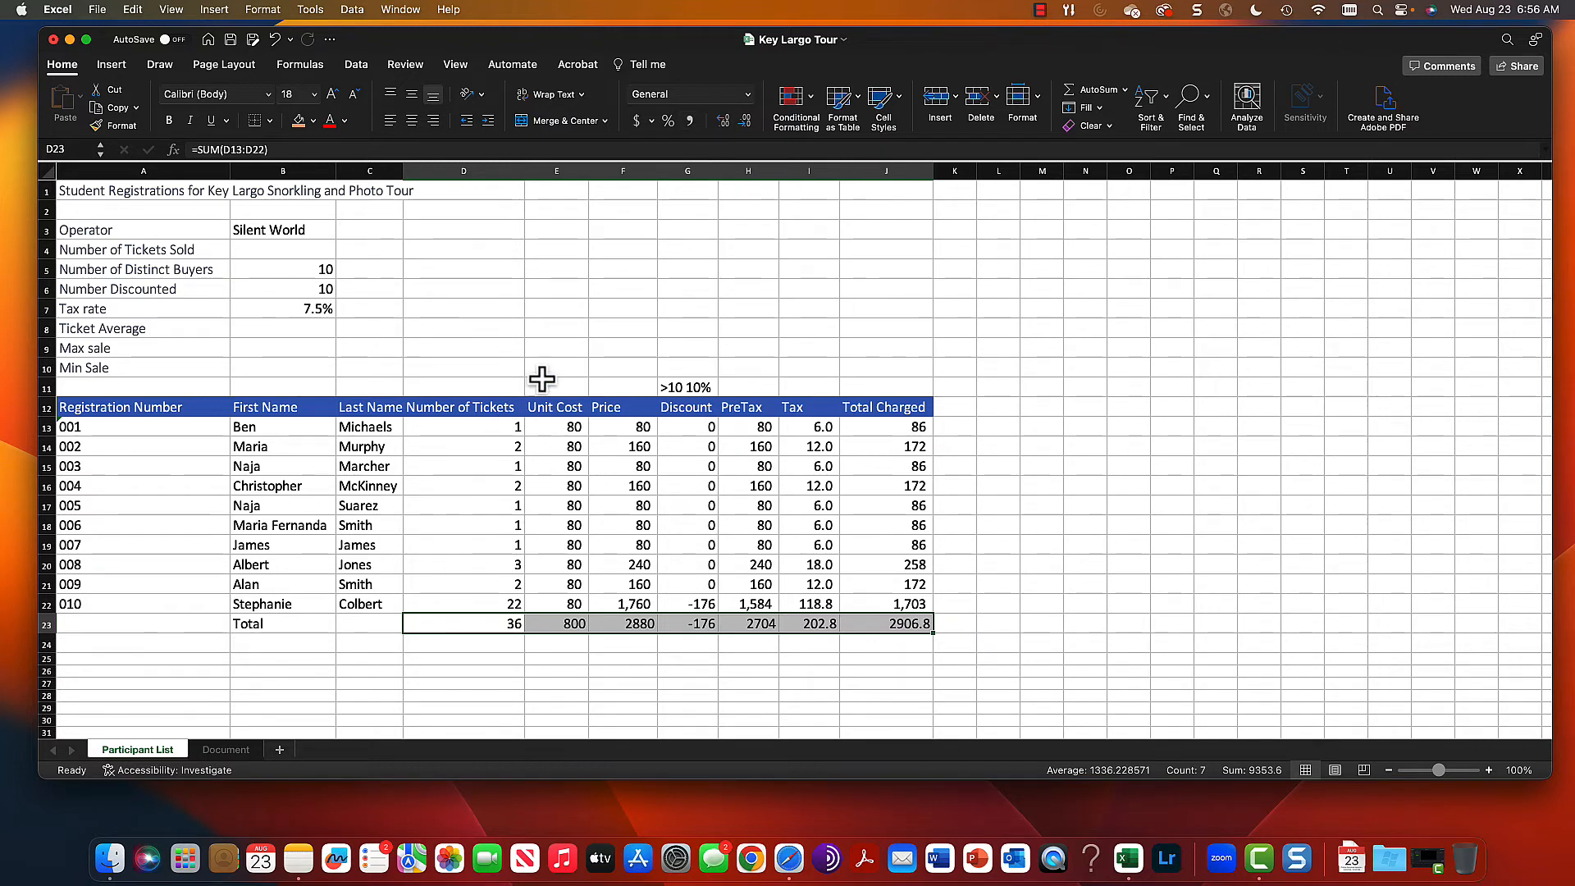
Step: Format the totals in D23:J23 with the comma style and no decimal places
left_click(690, 121)
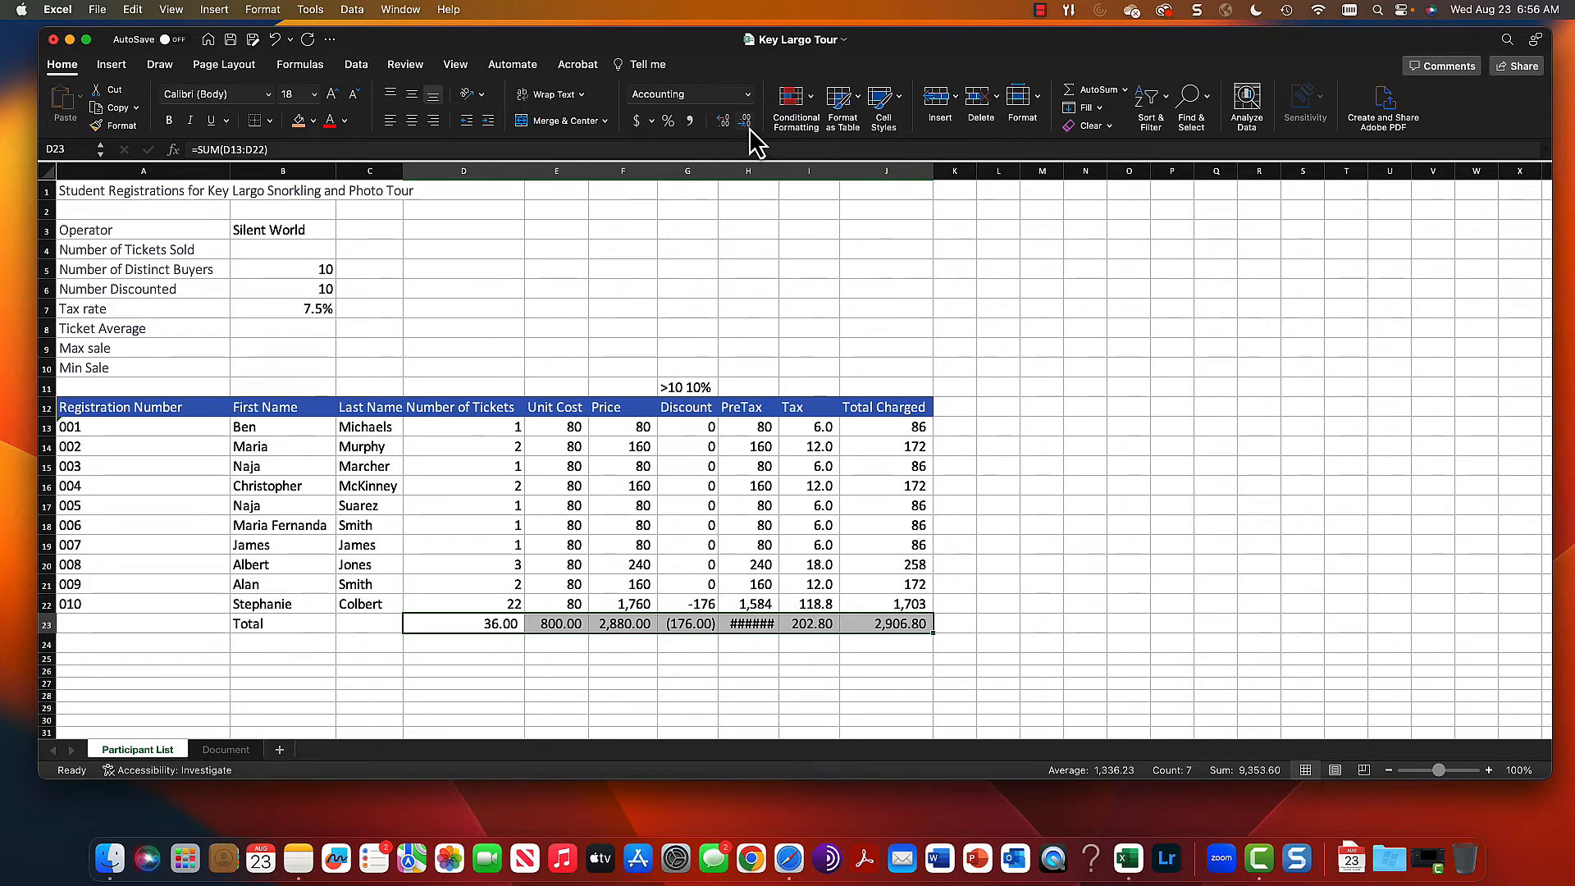
left_click(745, 121)
left_click(745, 120)
Step: Apply the comma style with two decimal places to the Tax and Total Charged columns in I13:J23
left_click(789, 543)
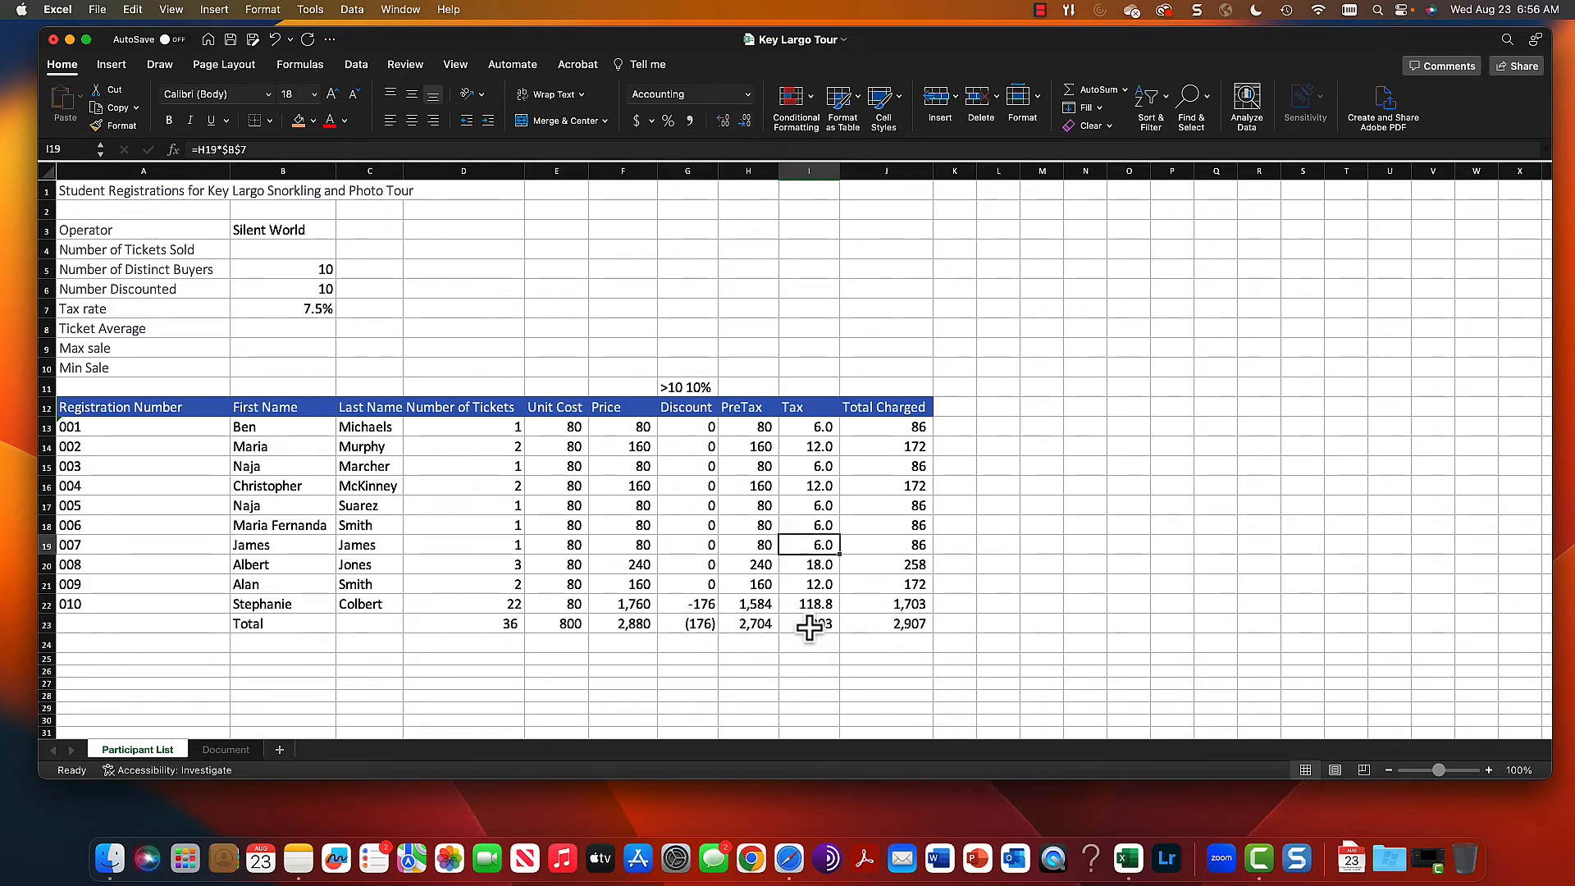
left_click_drag(805, 430, 886, 618)
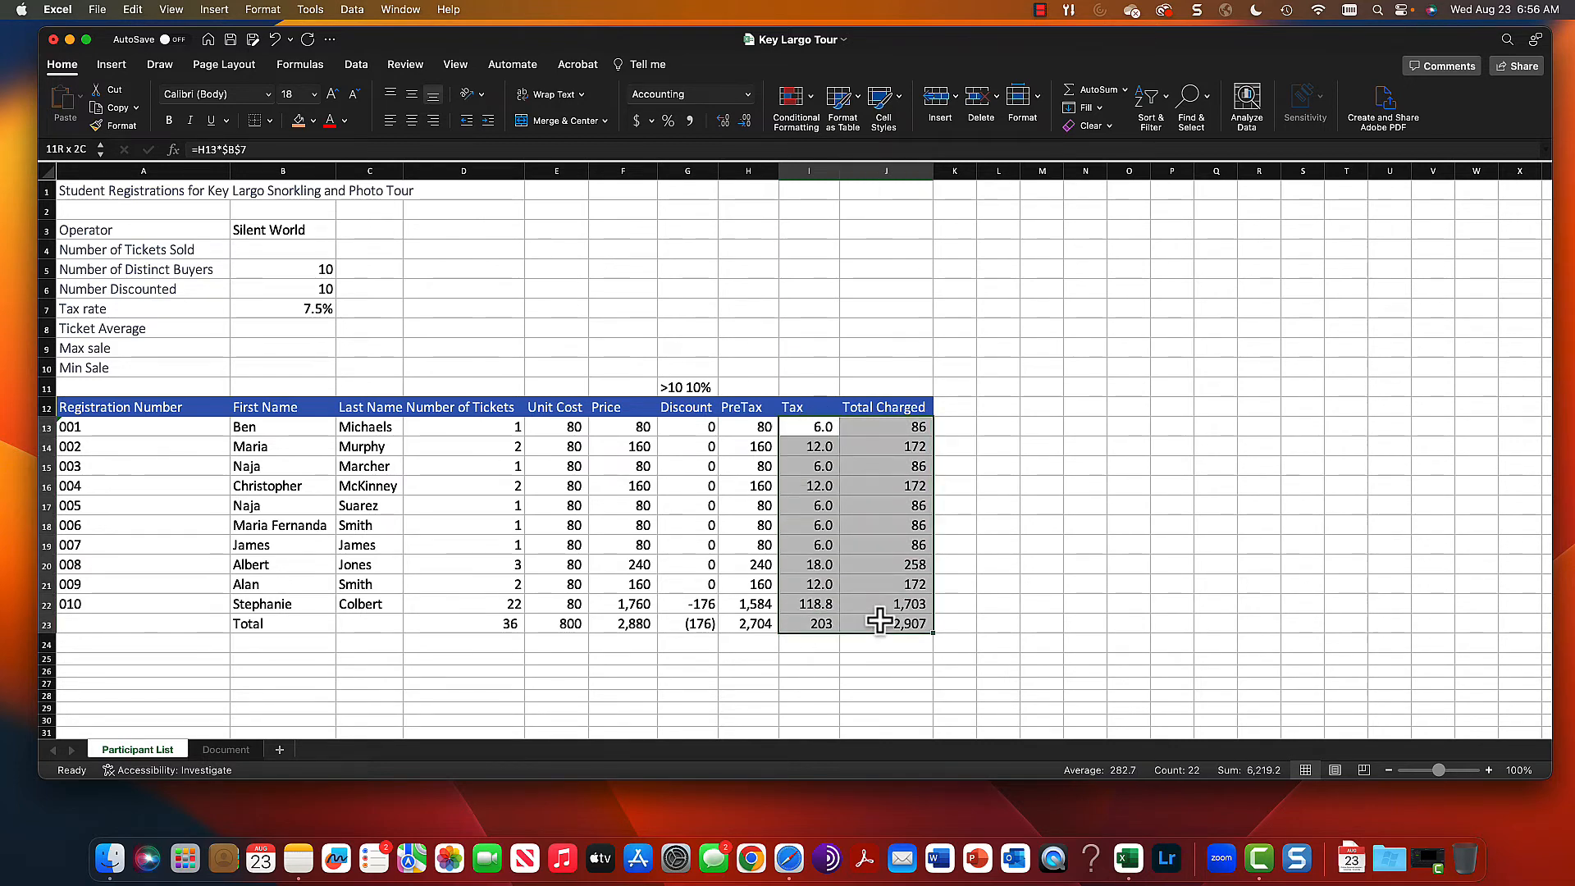
left_click(692, 123)
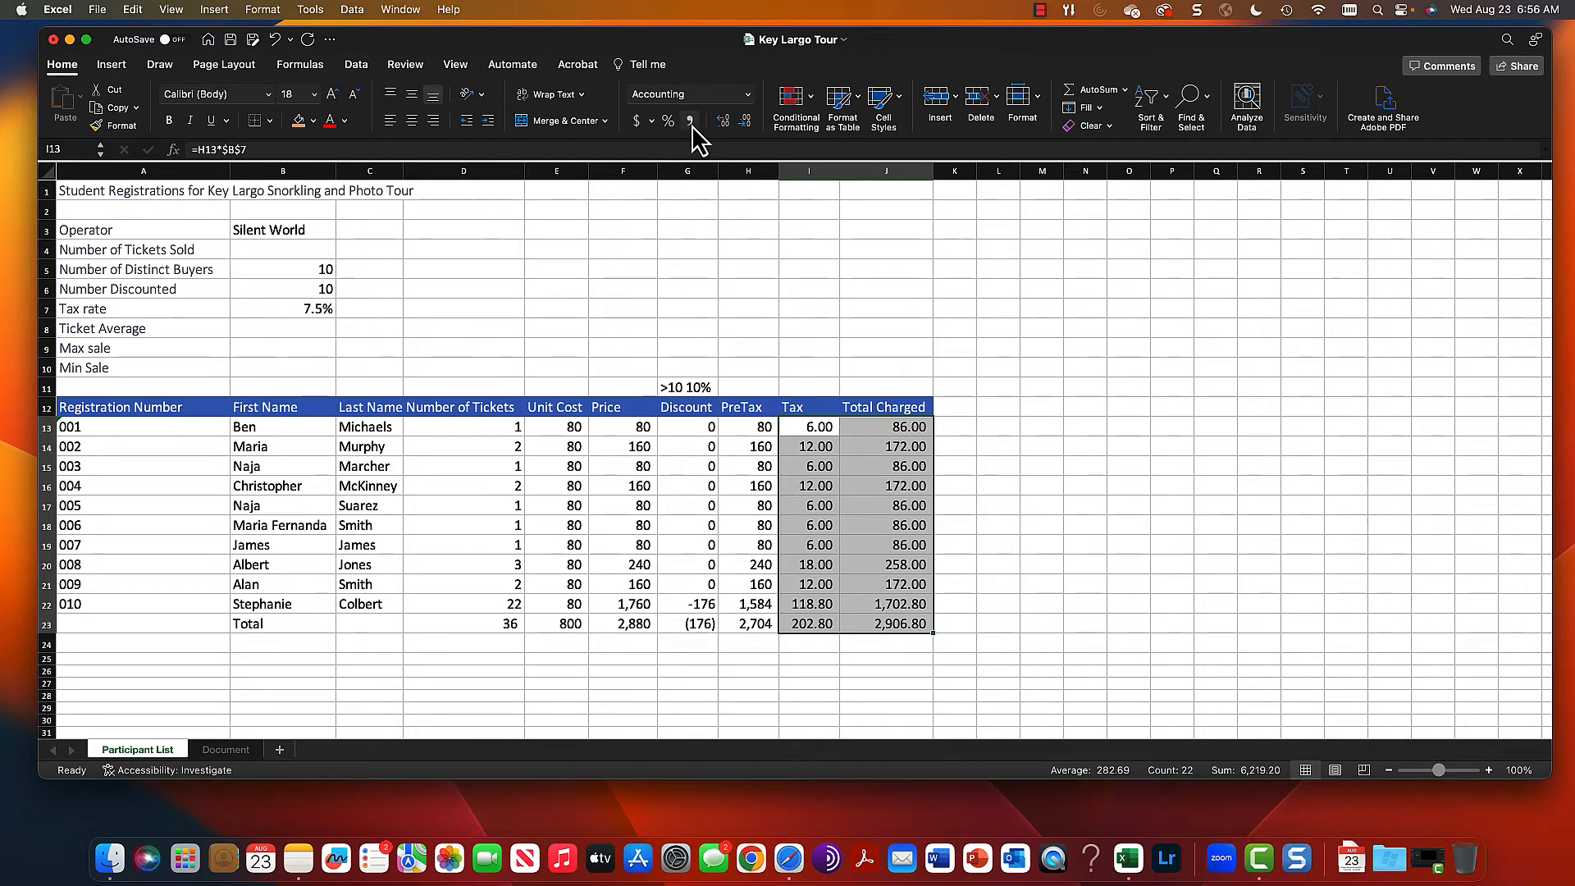
left_click(1040, 624)
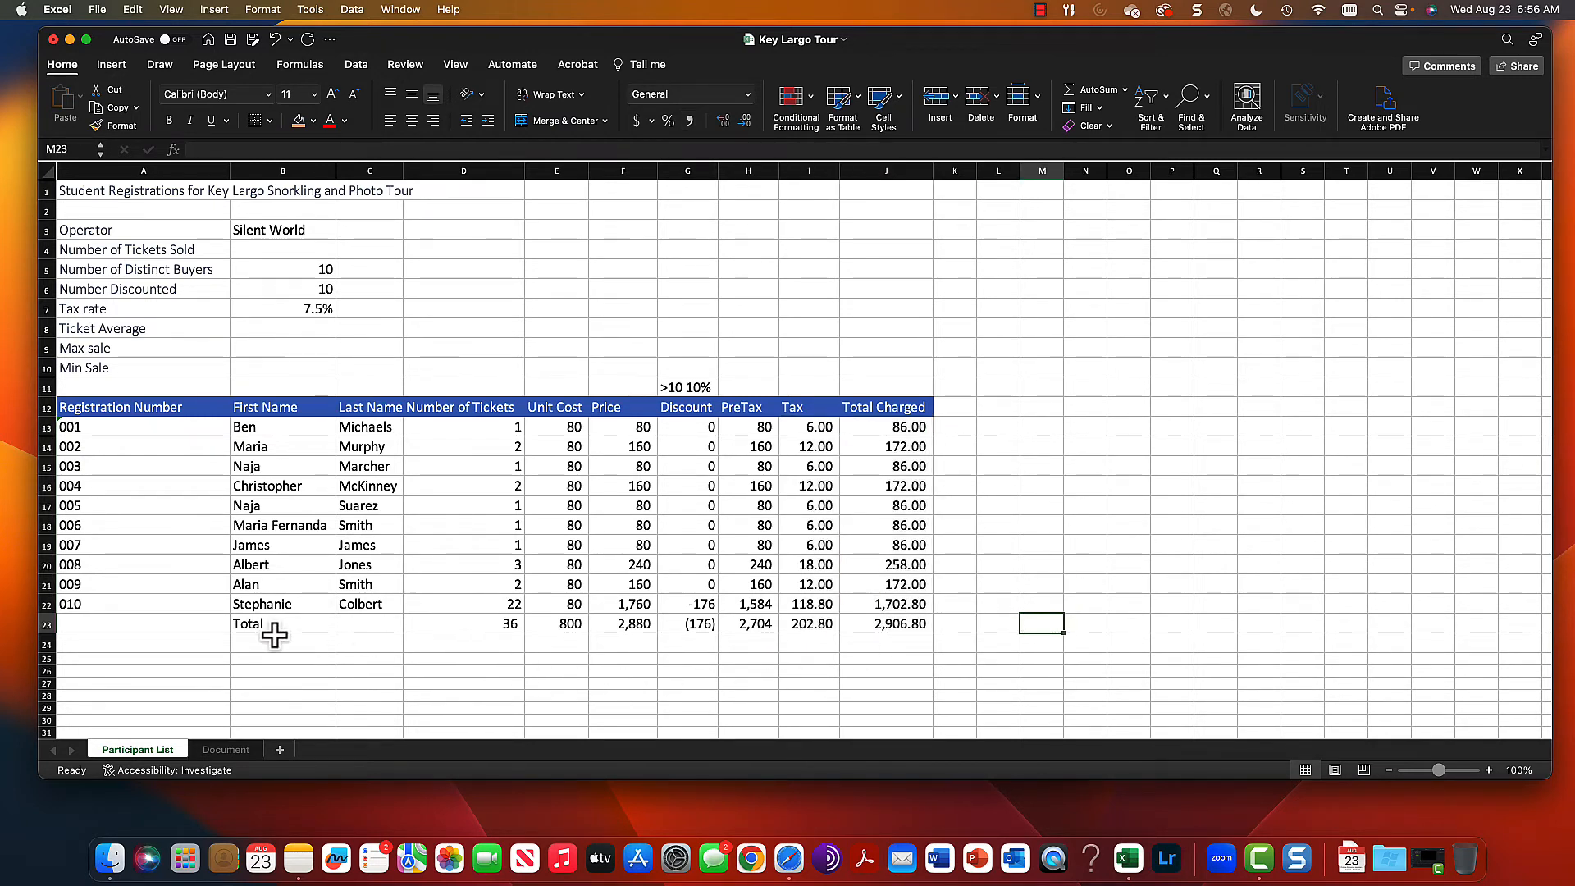
Step: Make the Total row from B23 through J23 bold
left_click_drag(269, 632, 928, 633)
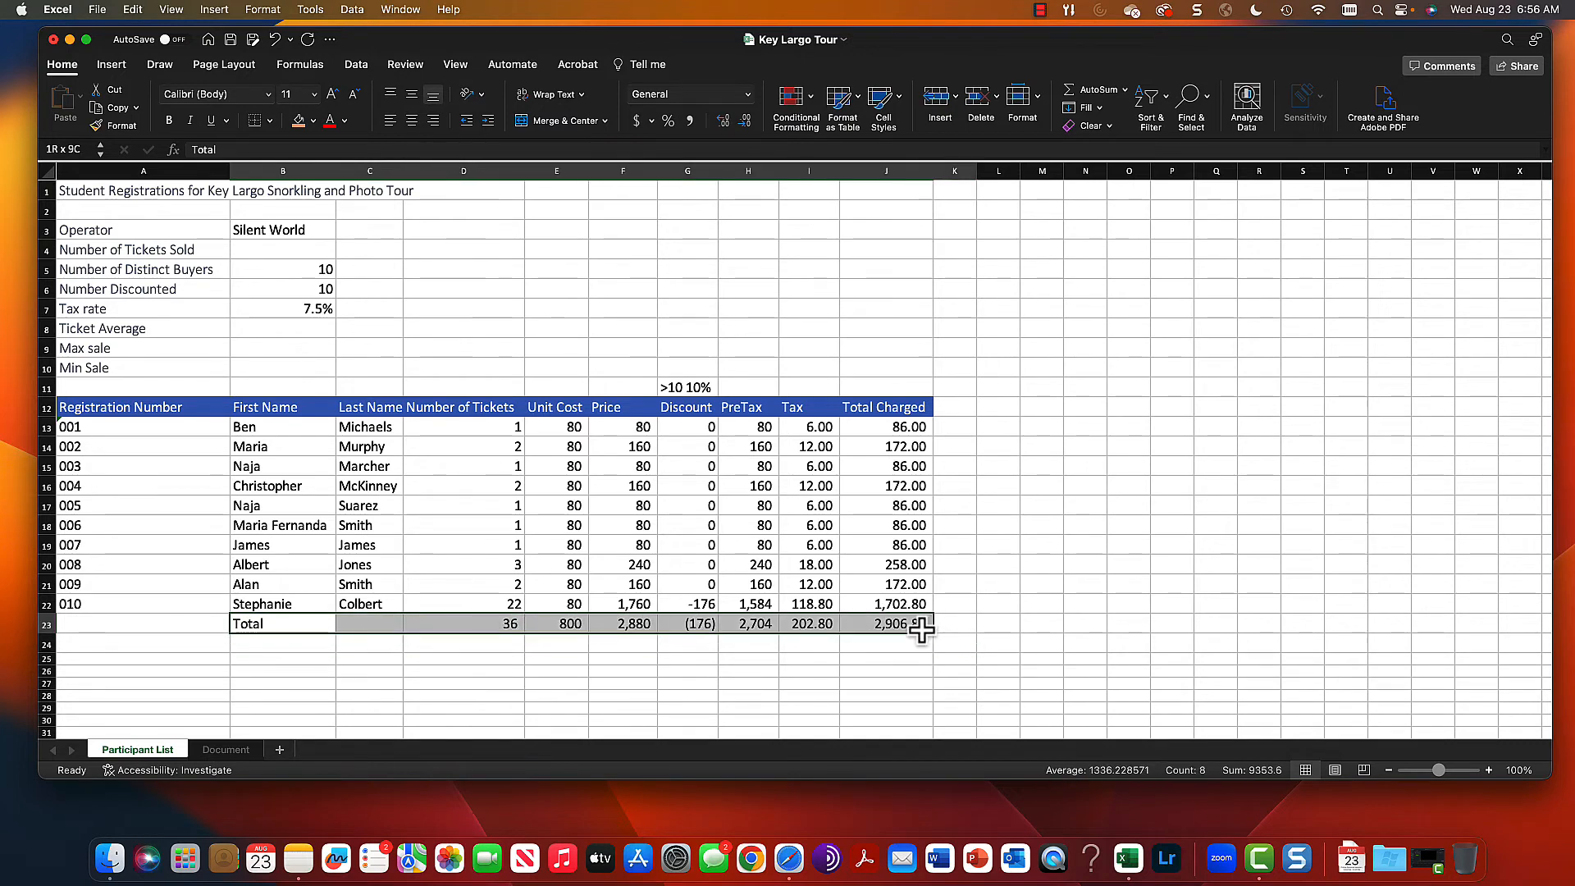
left_click(169, 120)
left_click(982, 521)
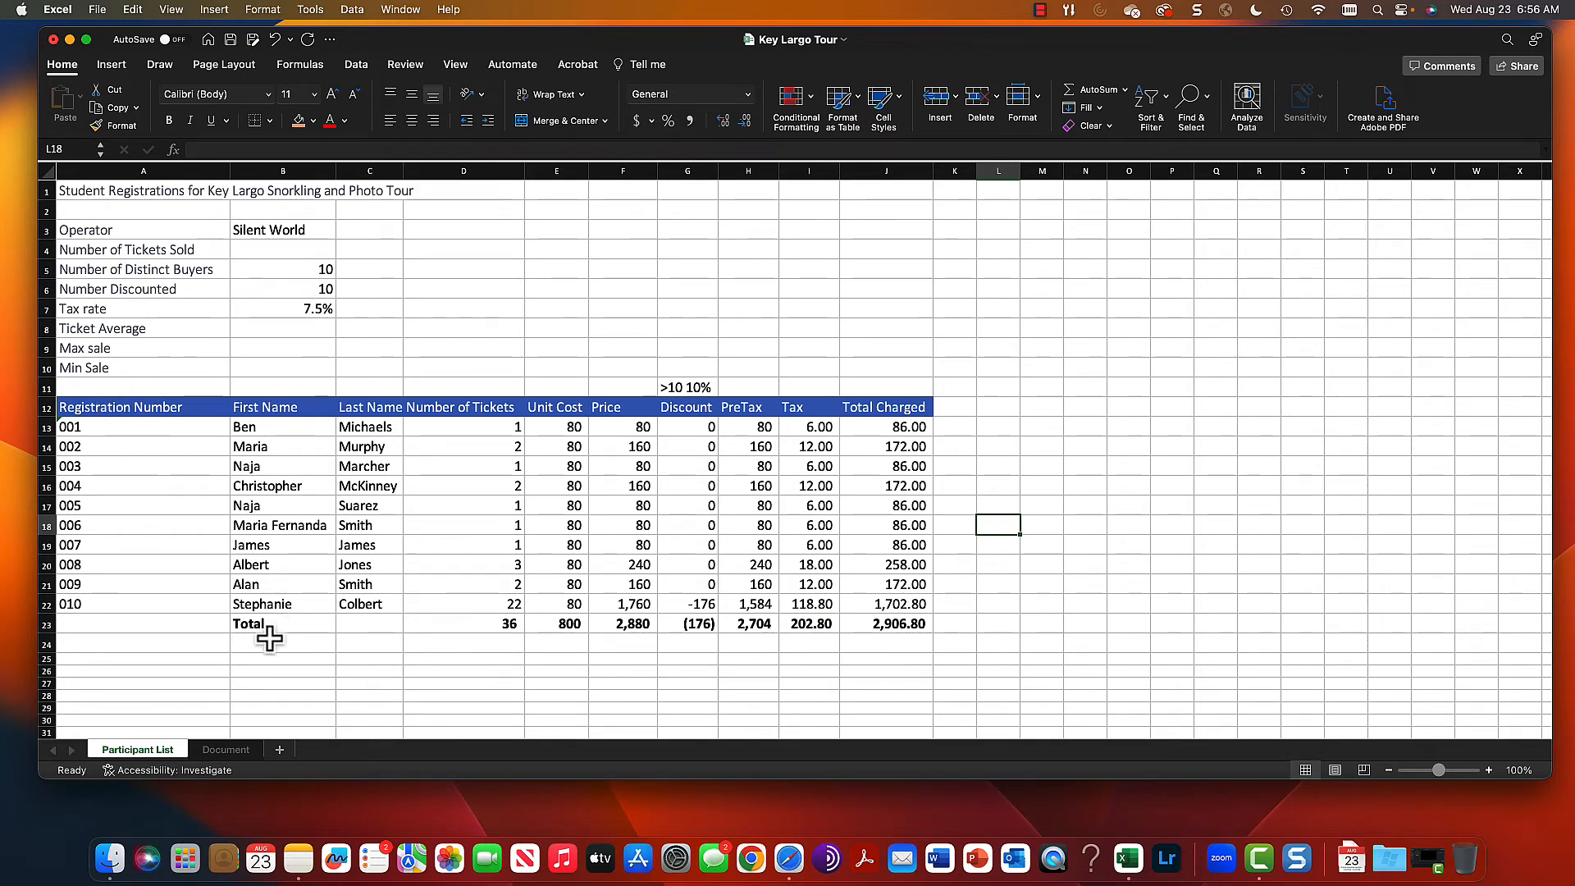
Step: Copy the formatting of the Registration Number header in A12 onto the Total row from B23 through J23
left_click(154, 407)
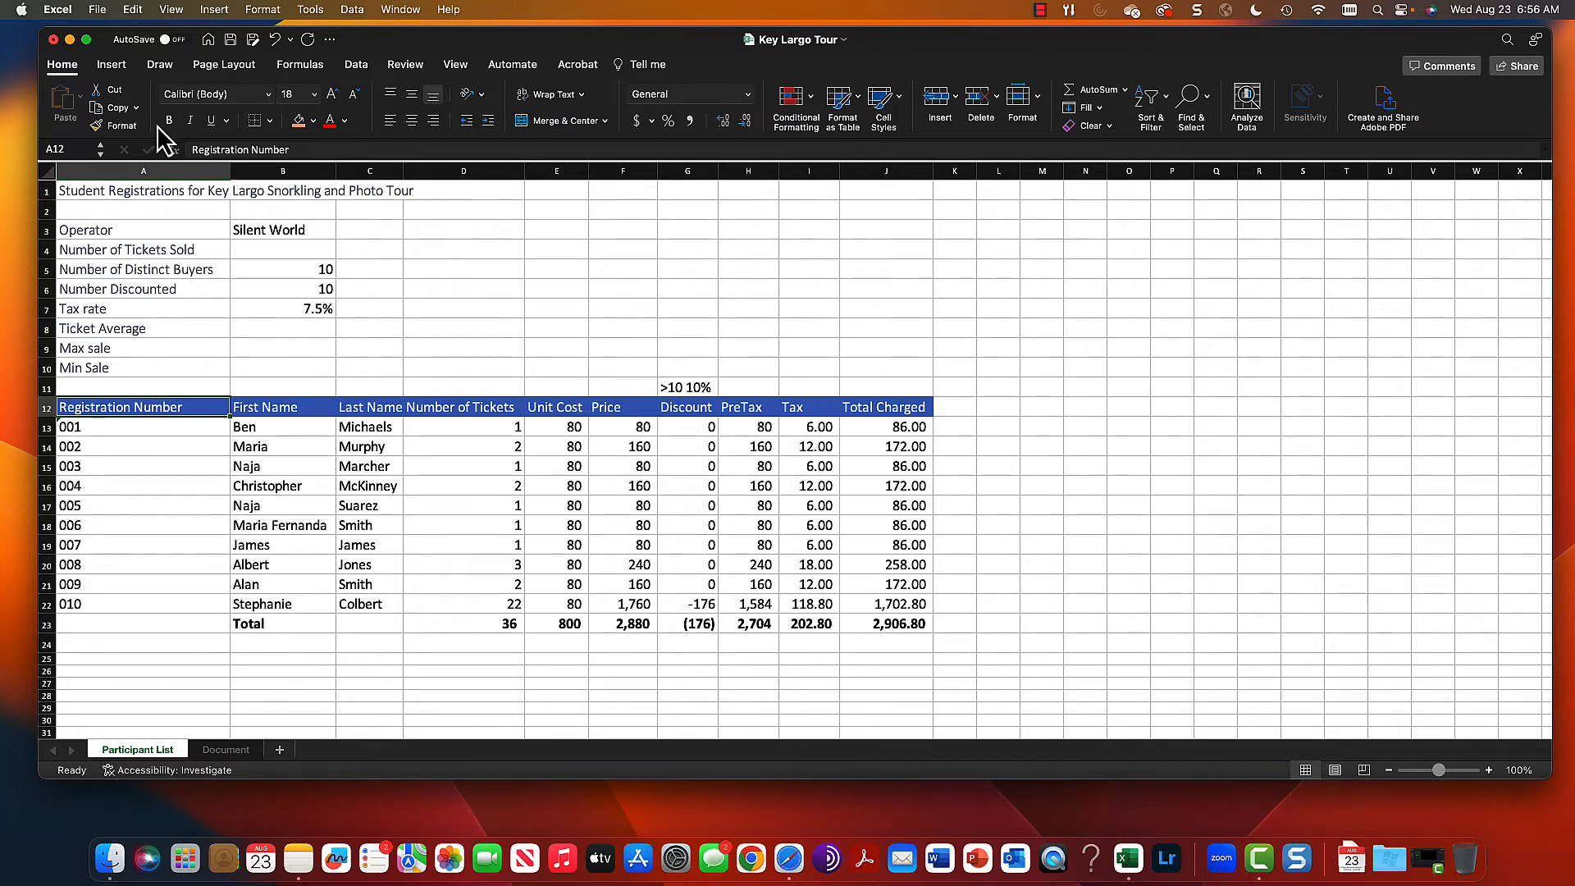
left_click(115, 124)
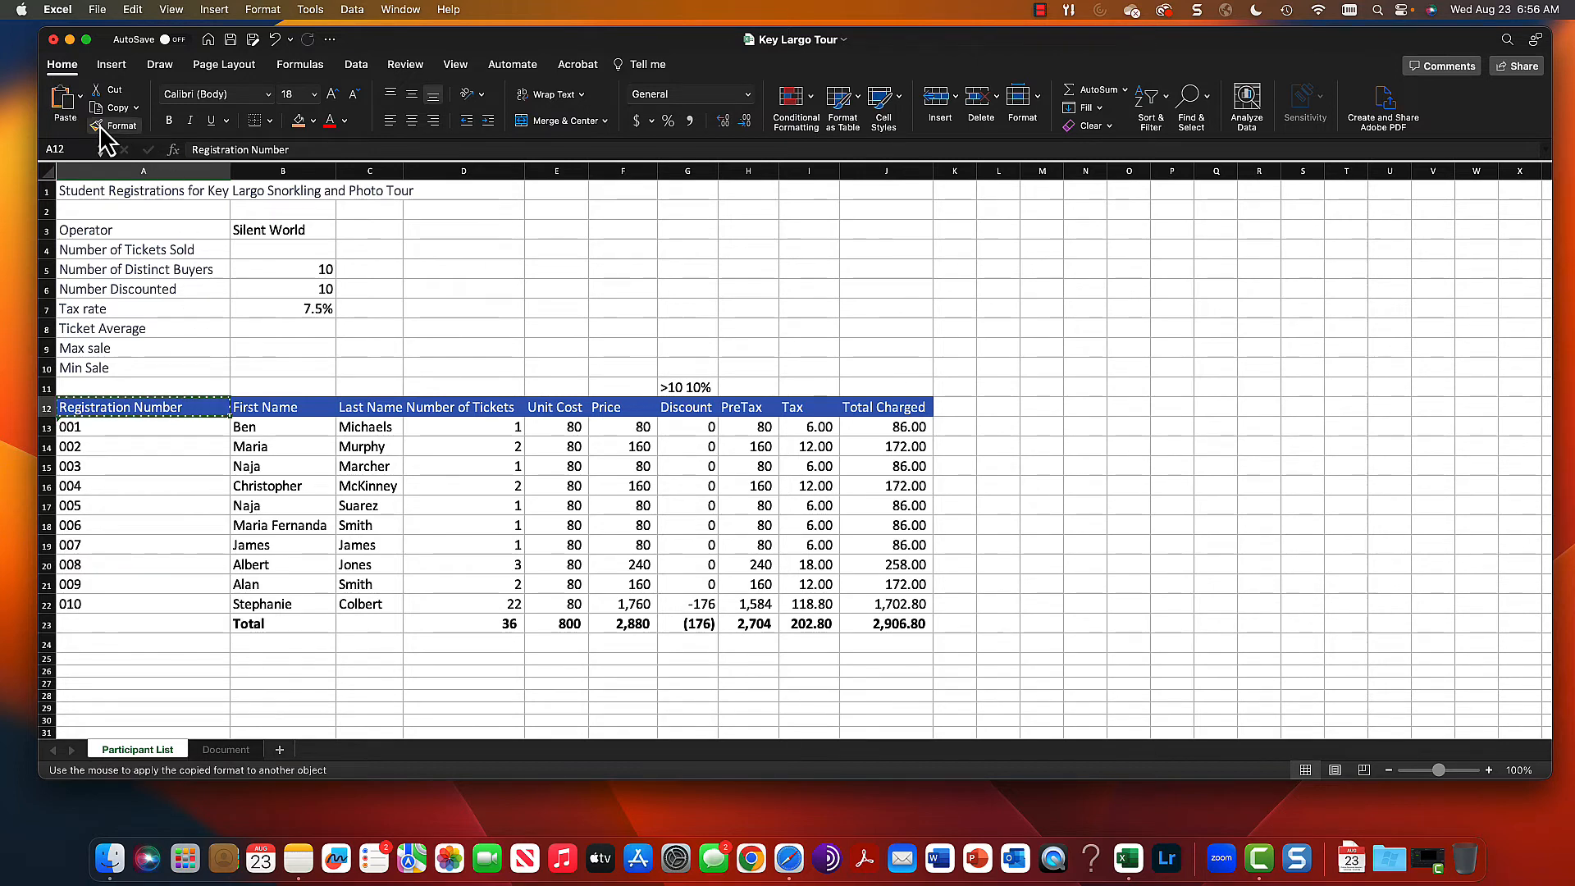
left_click_drag(261, 624, 1039, 623)
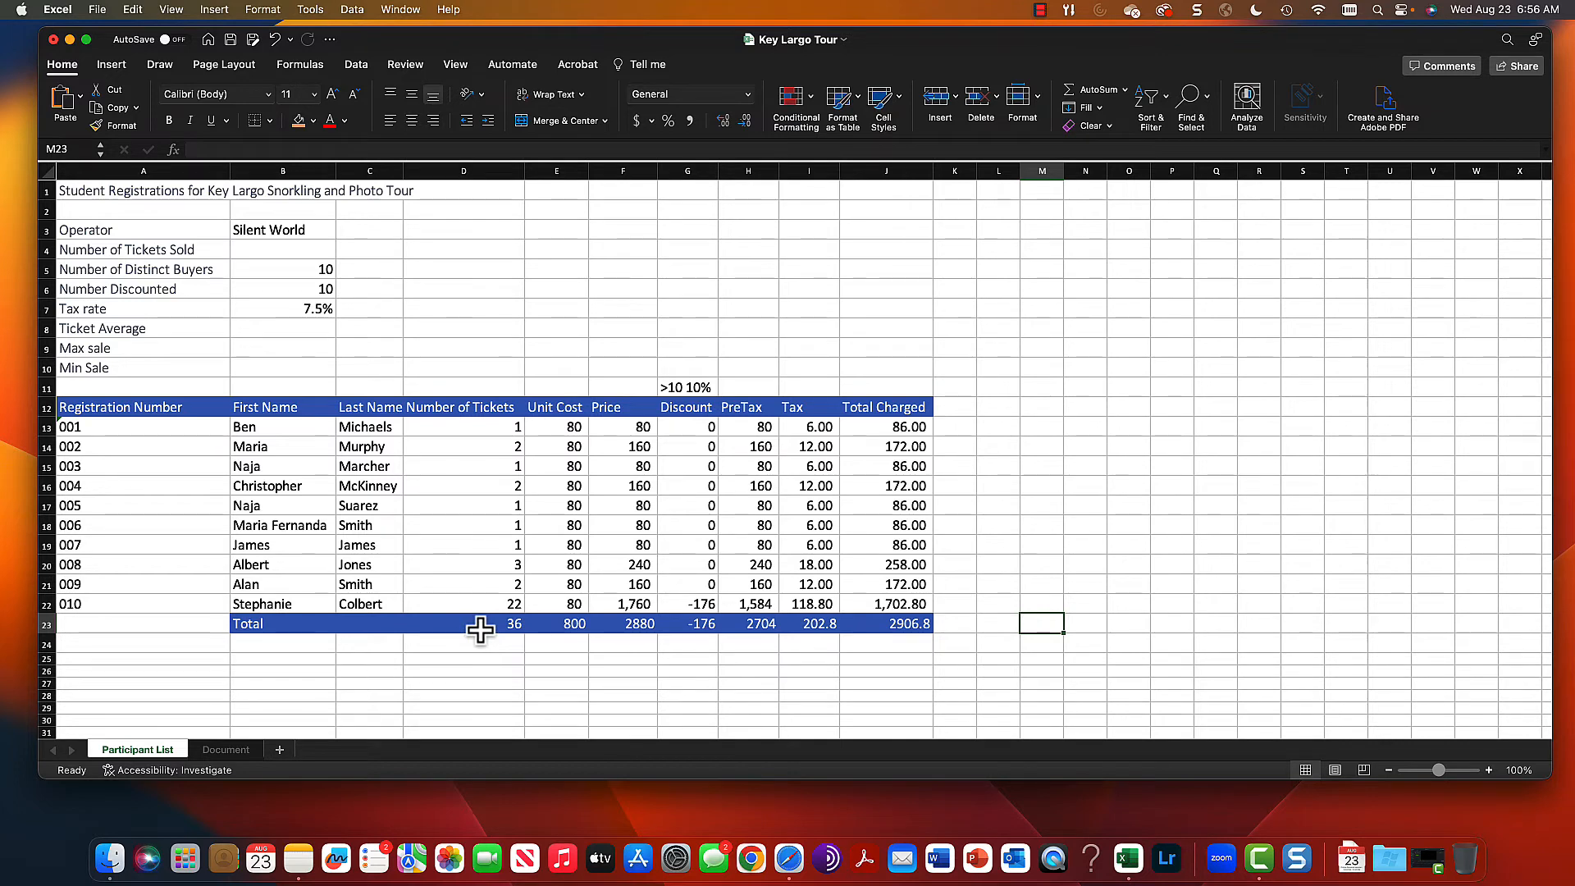
Step: Reapply the comma style with no decimal places to the totals in D23:J23
left_click_drag(480, 629, 894, 628)
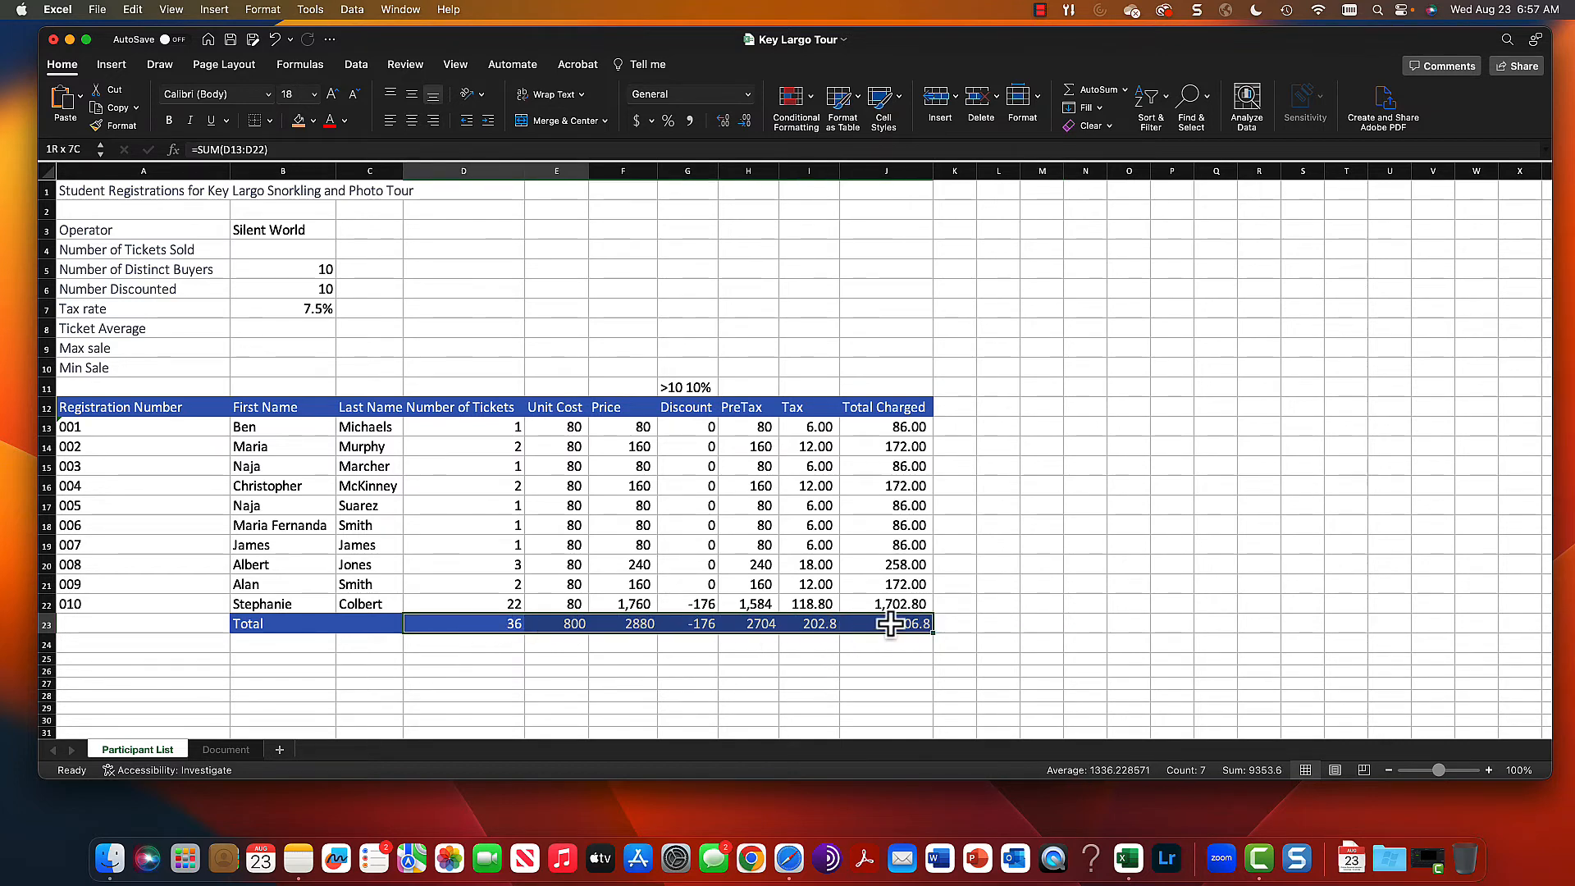
left_click(690, 120)
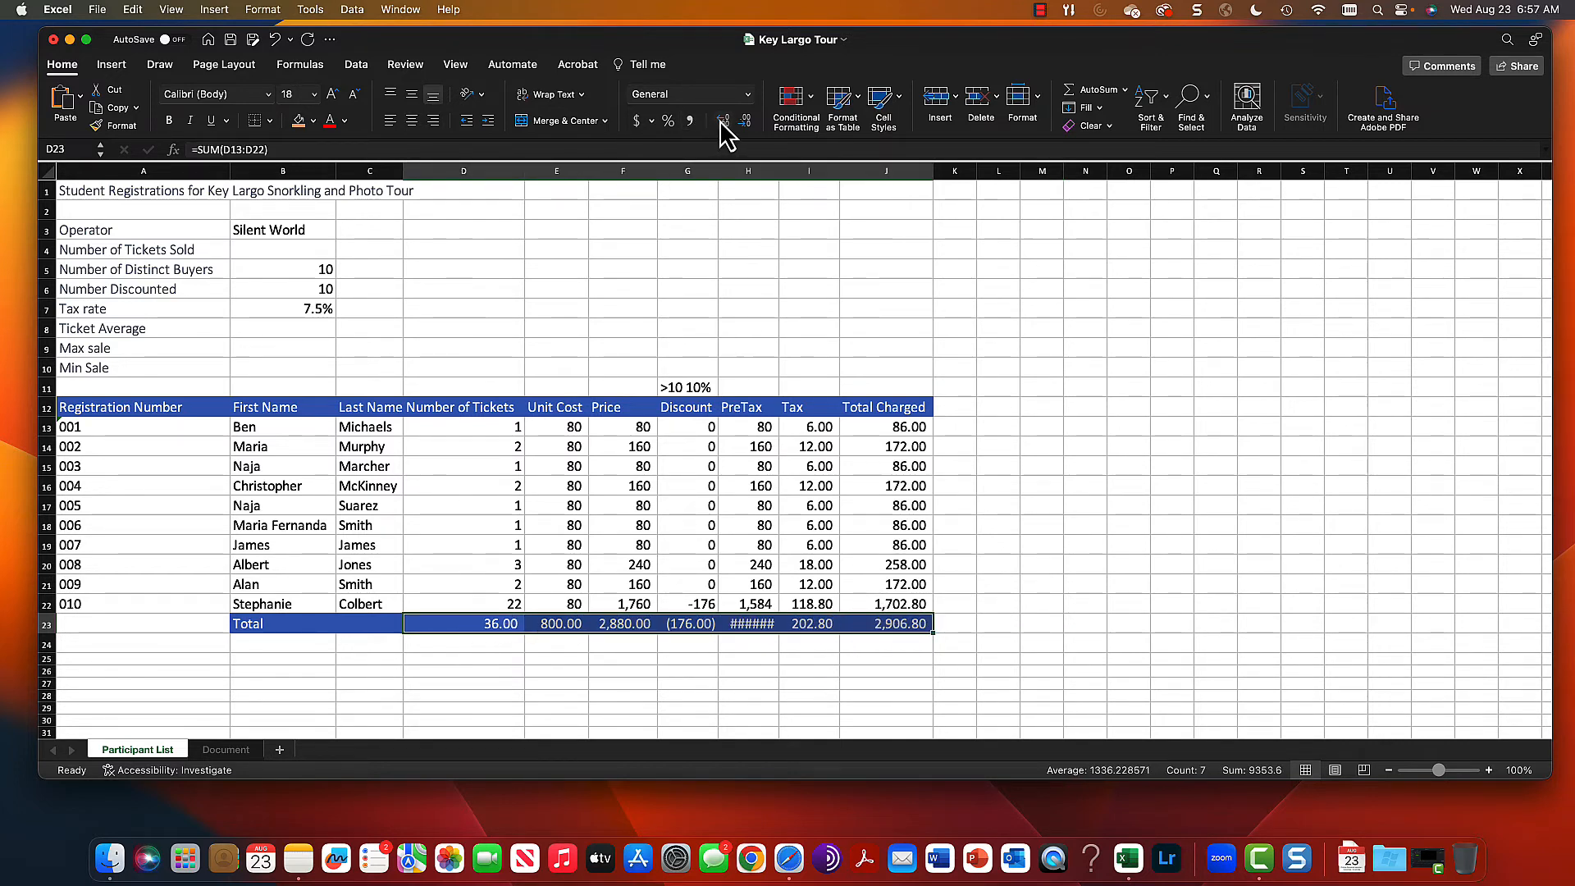
left_click(746, 124)
left_click(745, 124)
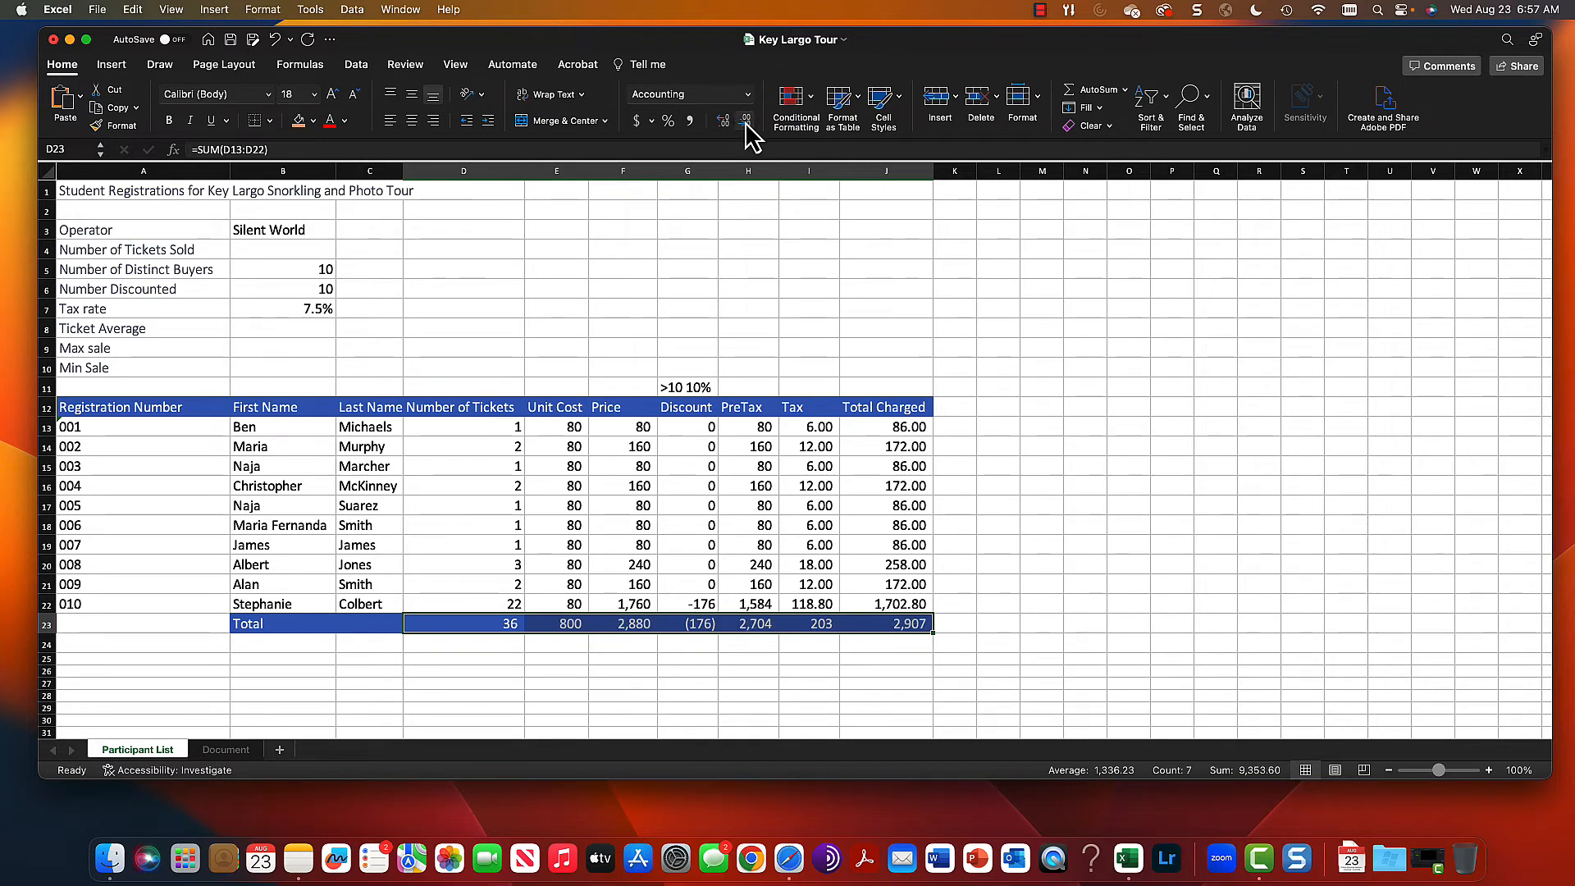
left_click(1038, 604)
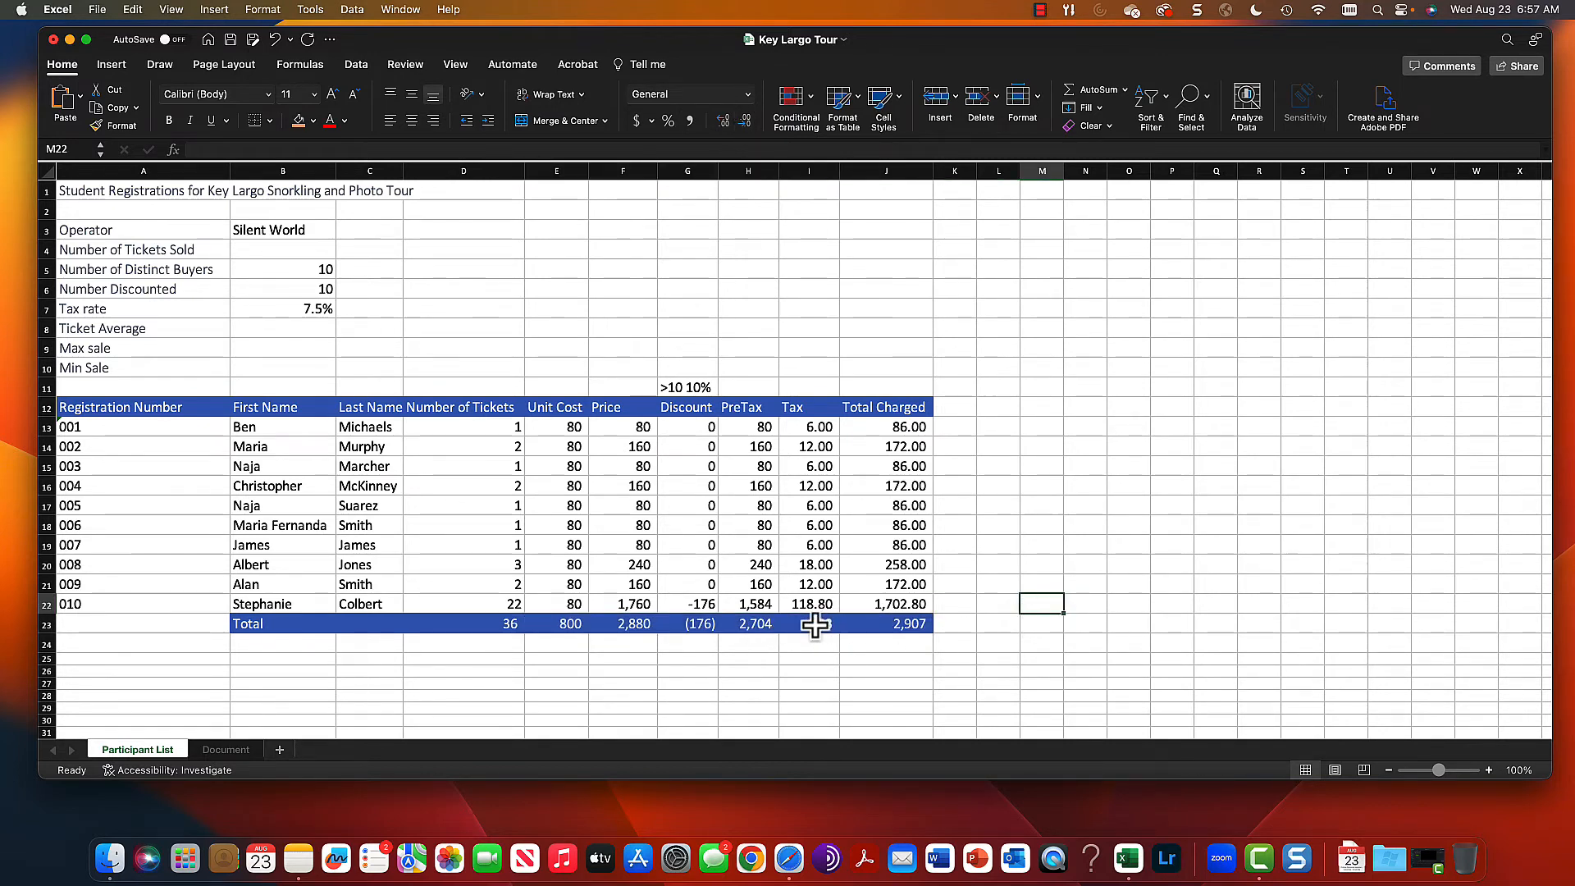
Step: Show the Tax and Total Charged totals in I23:J23 in comma style with two decimal places
left_click_drag(816, 626, 906, 626)
left_click(687, 124)
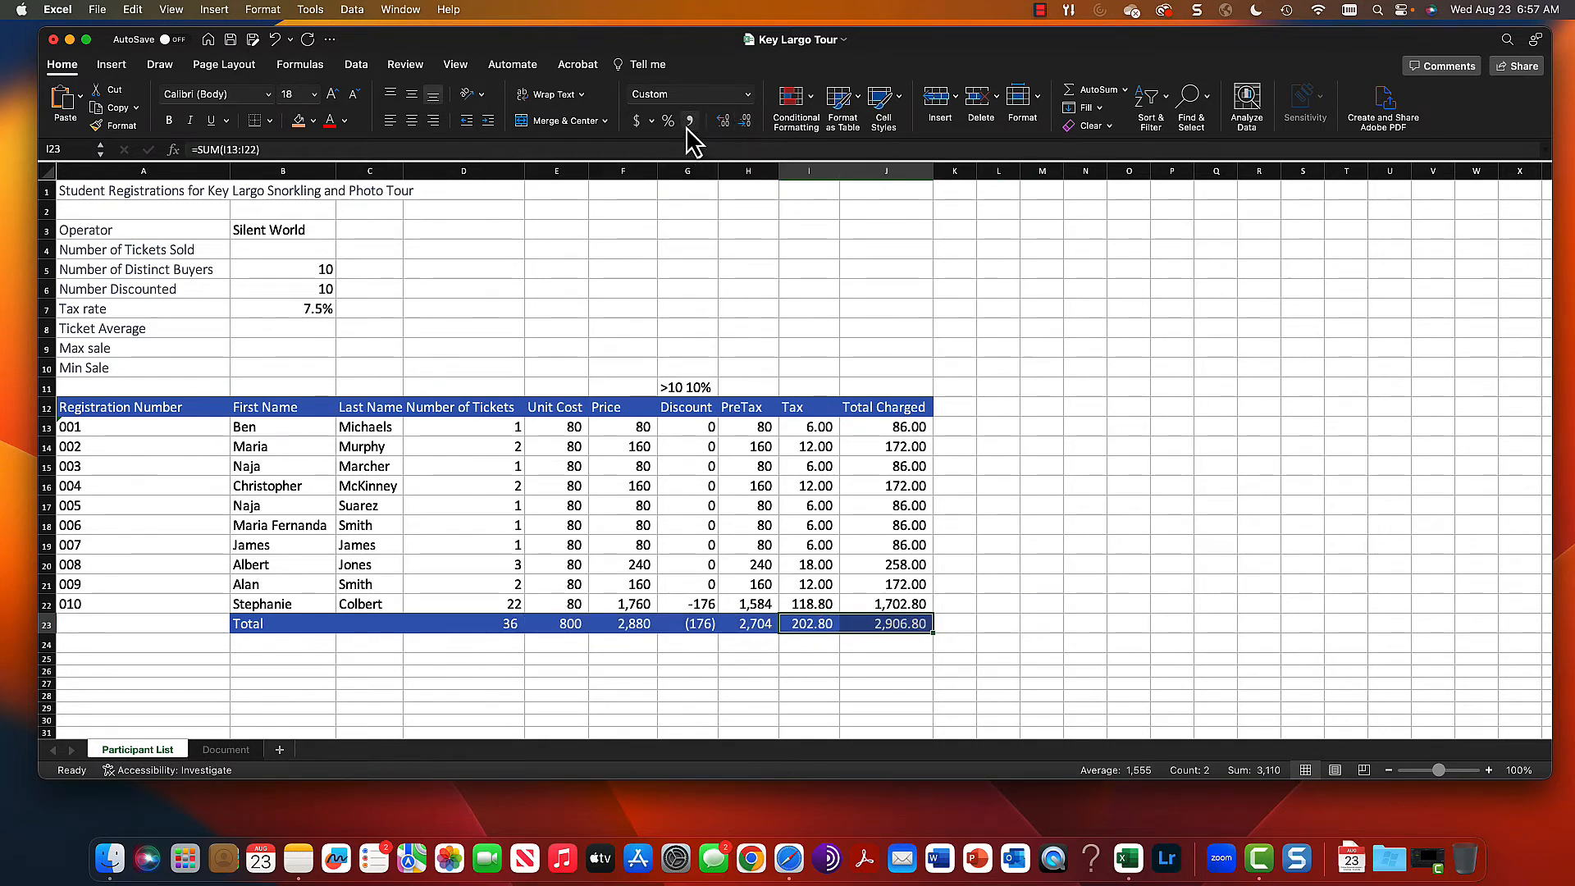
left_click(1005, 487)
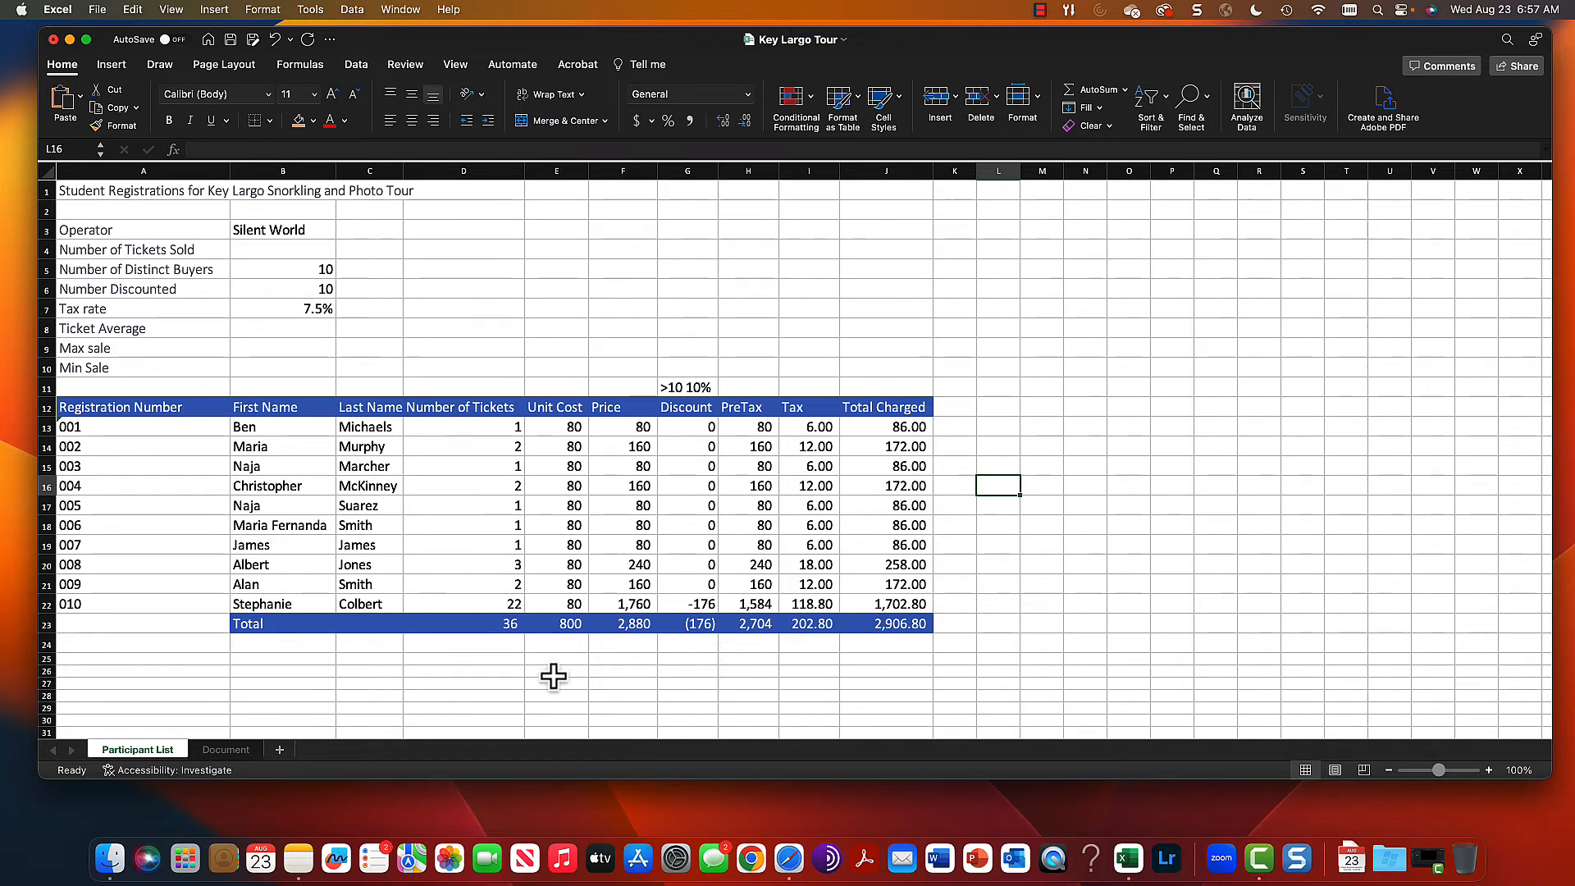
Step: Link Number of Tickets Sold in B4 to the ticket total with the formula =D23
left_click(298, 251)
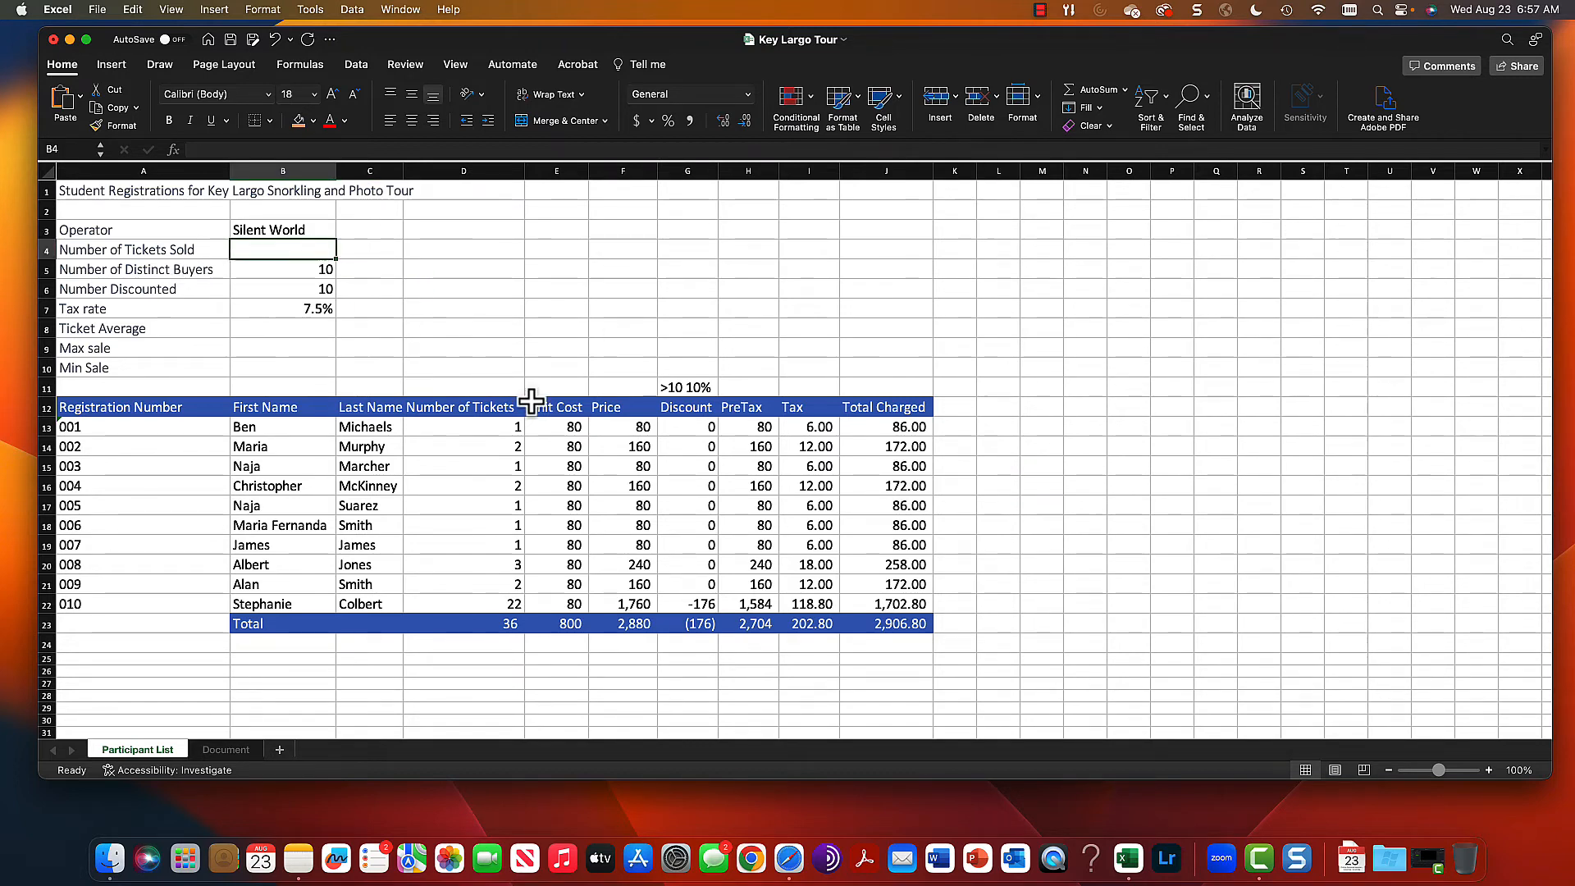
type("=")
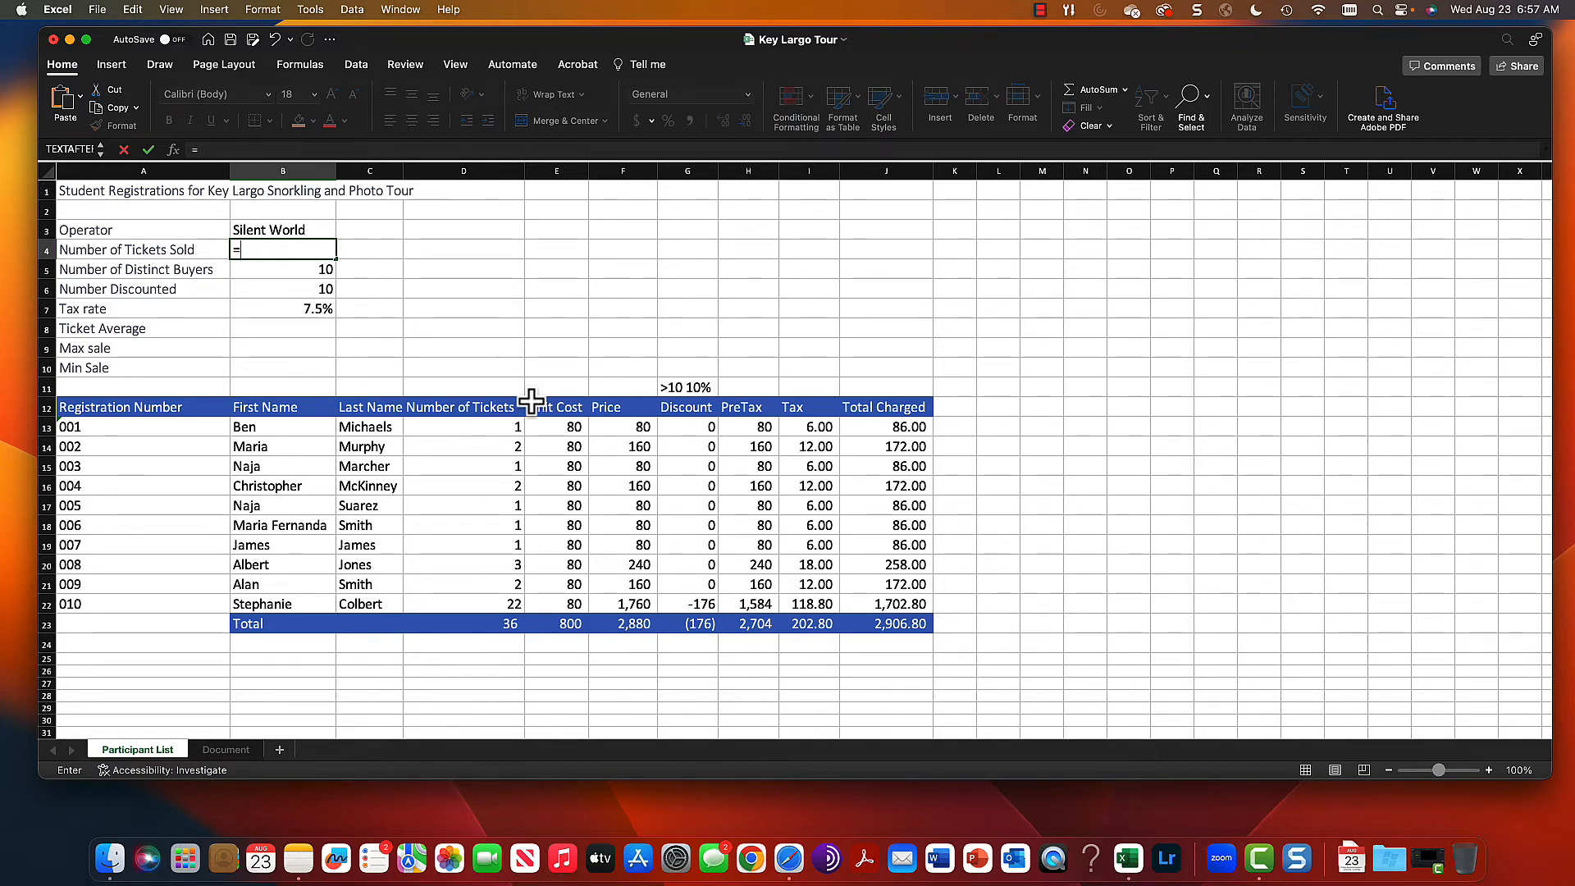
left_click(484, 628)
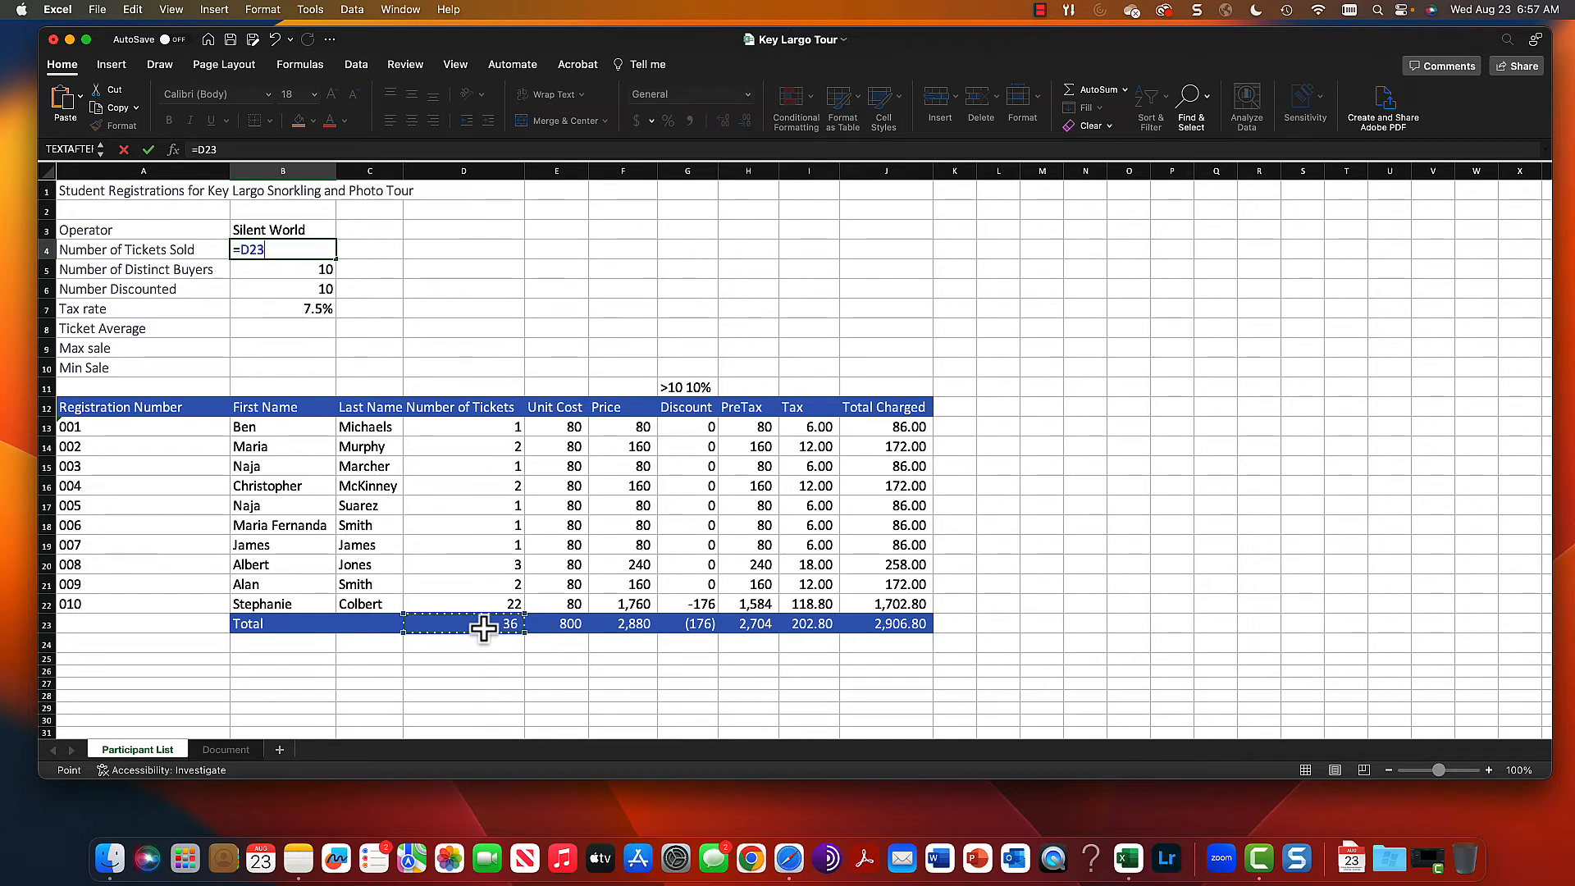
left_click(150, 149)
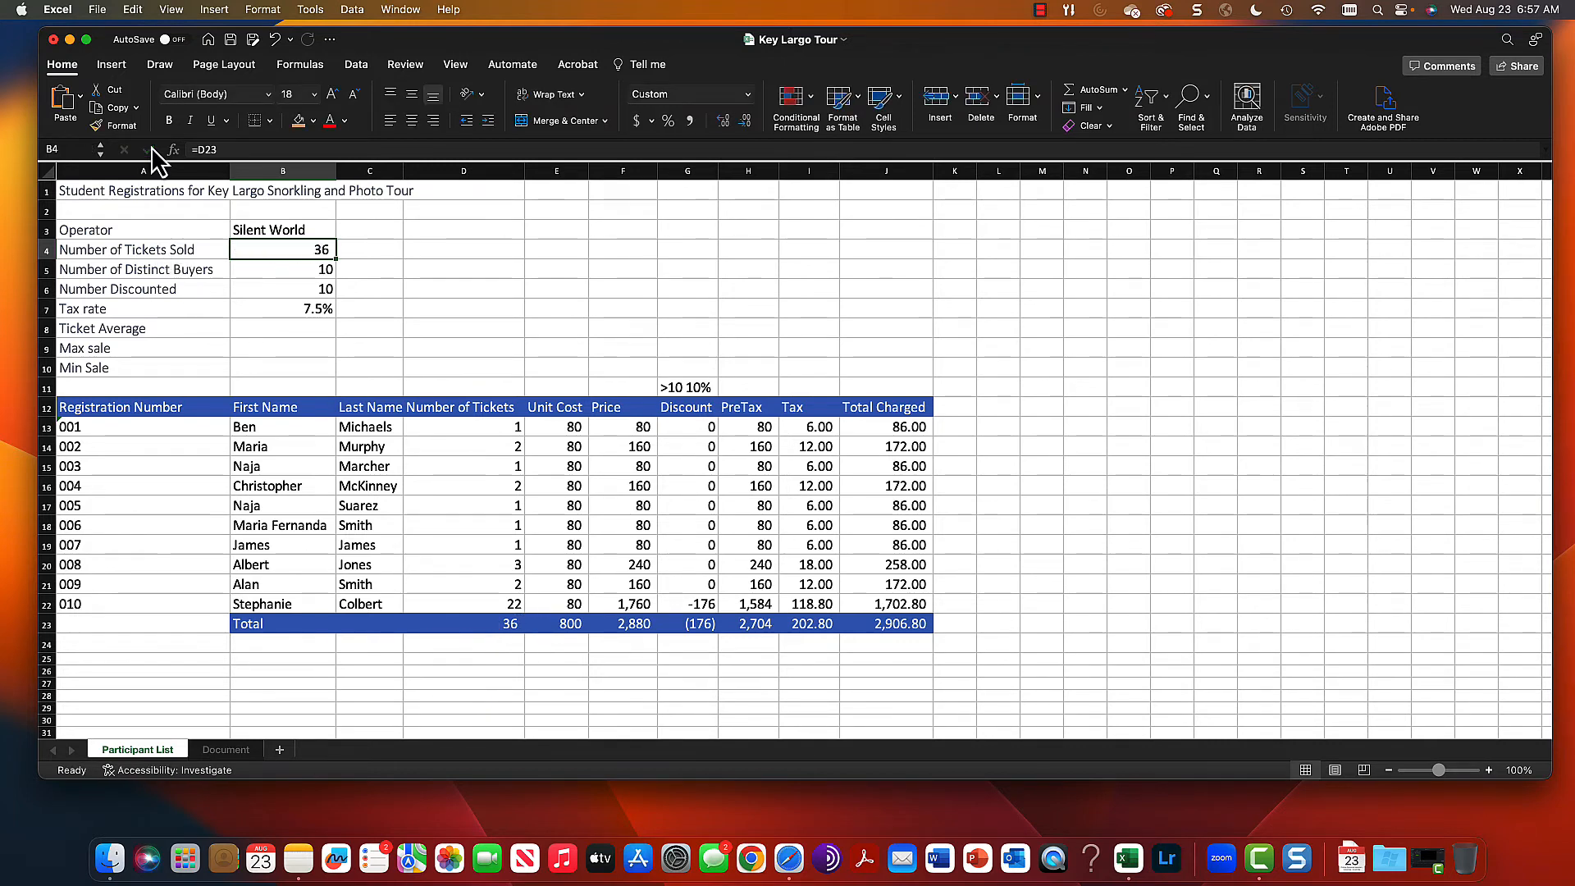
Step: Re-enter the Number of Distinct Buyers formula in B5 as =COUNTA(C13:C22), counting the last names
left_click(264, 272)
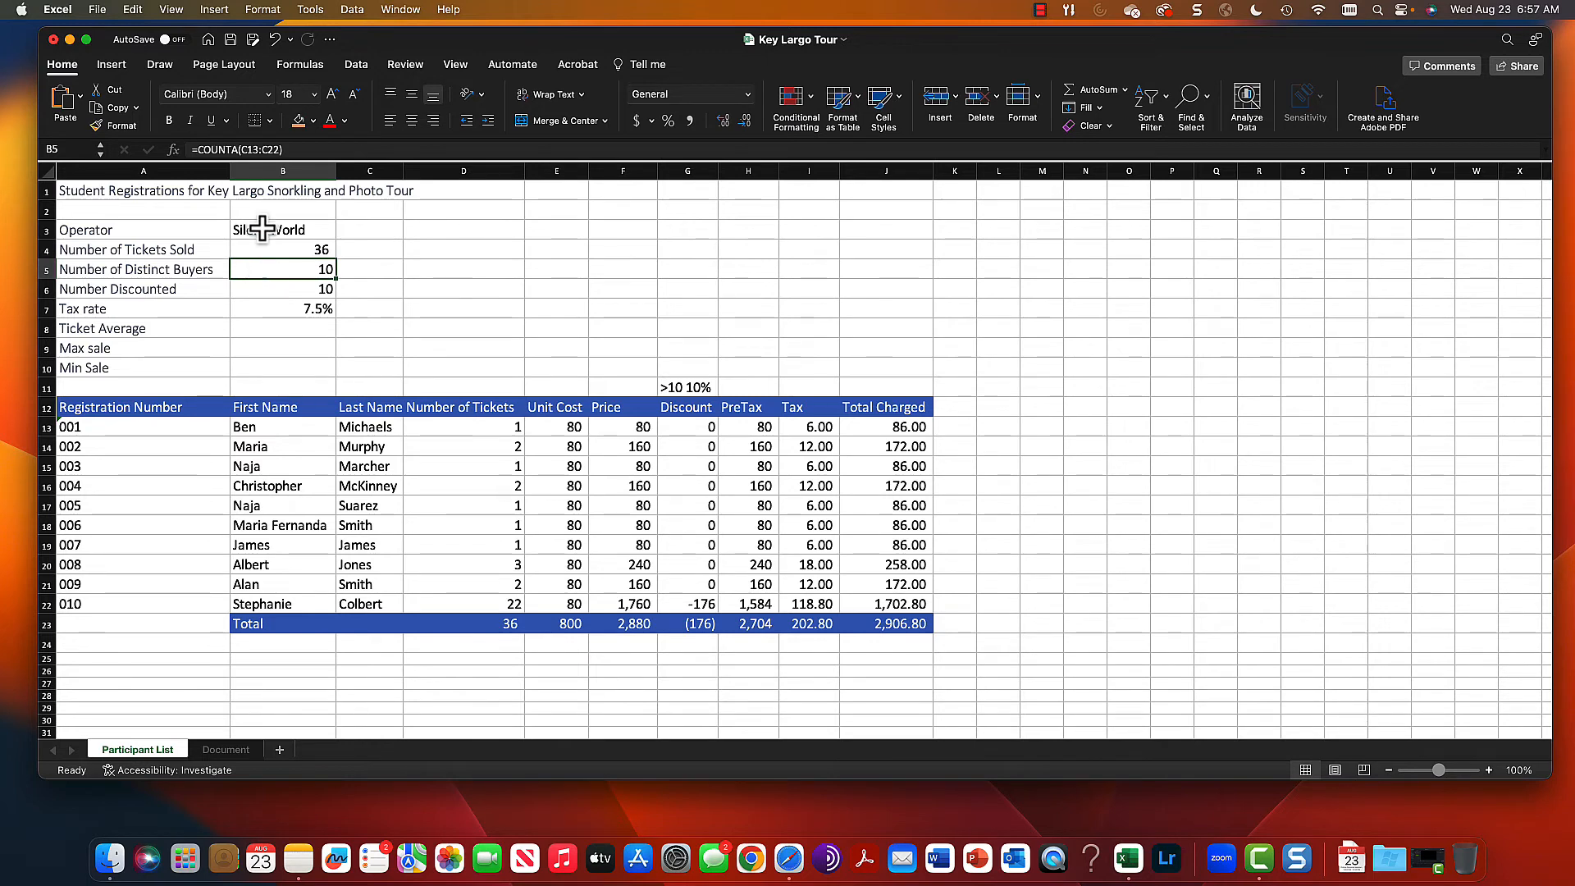
left_click(246, 149)
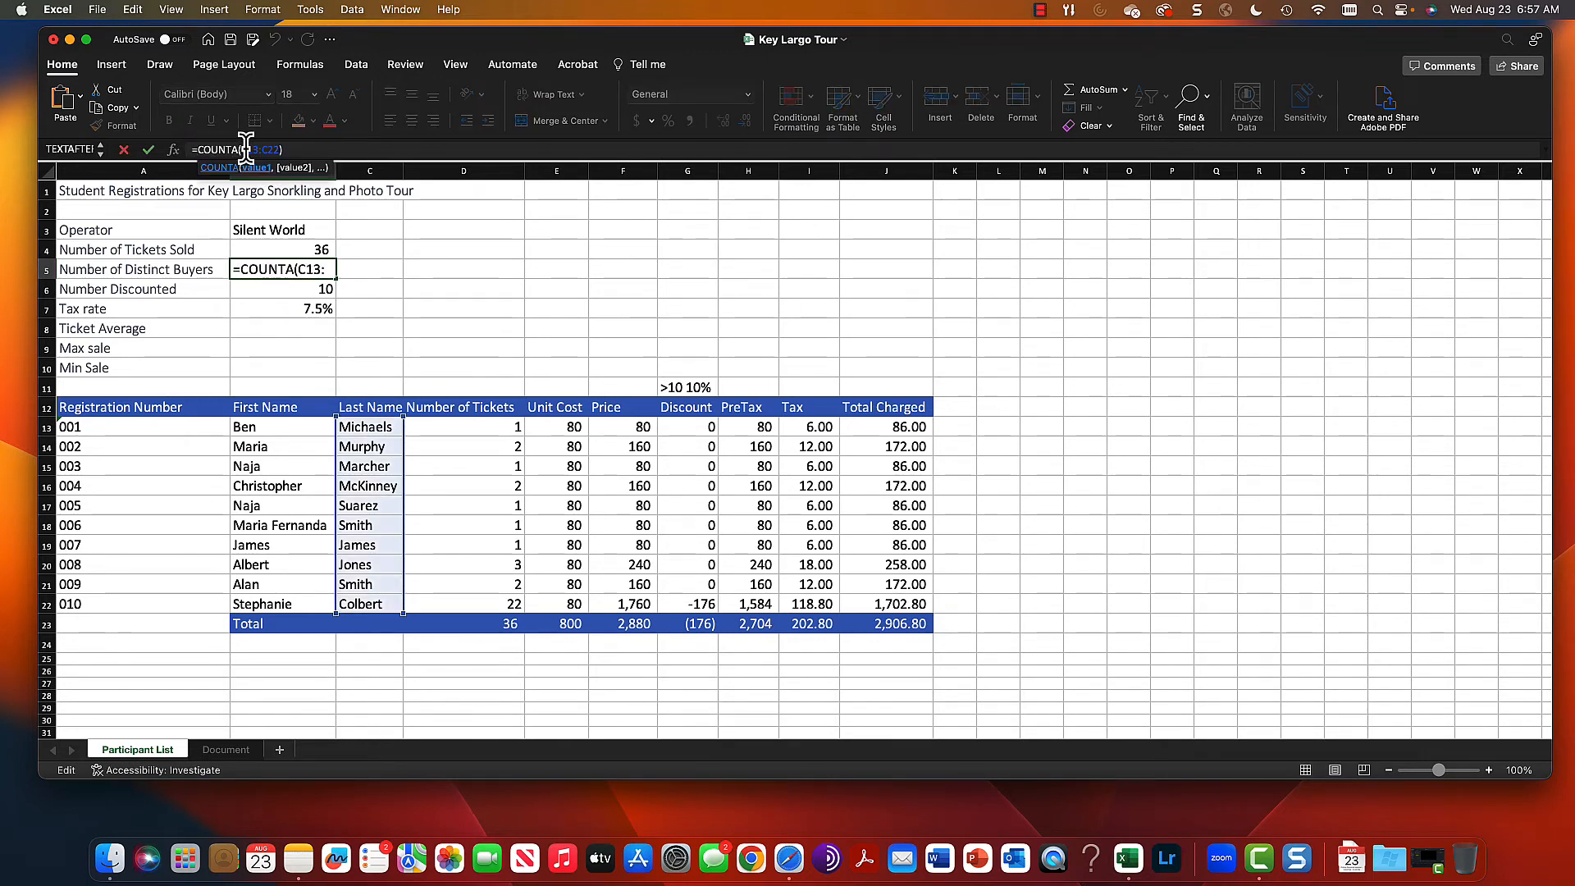
key("Return")
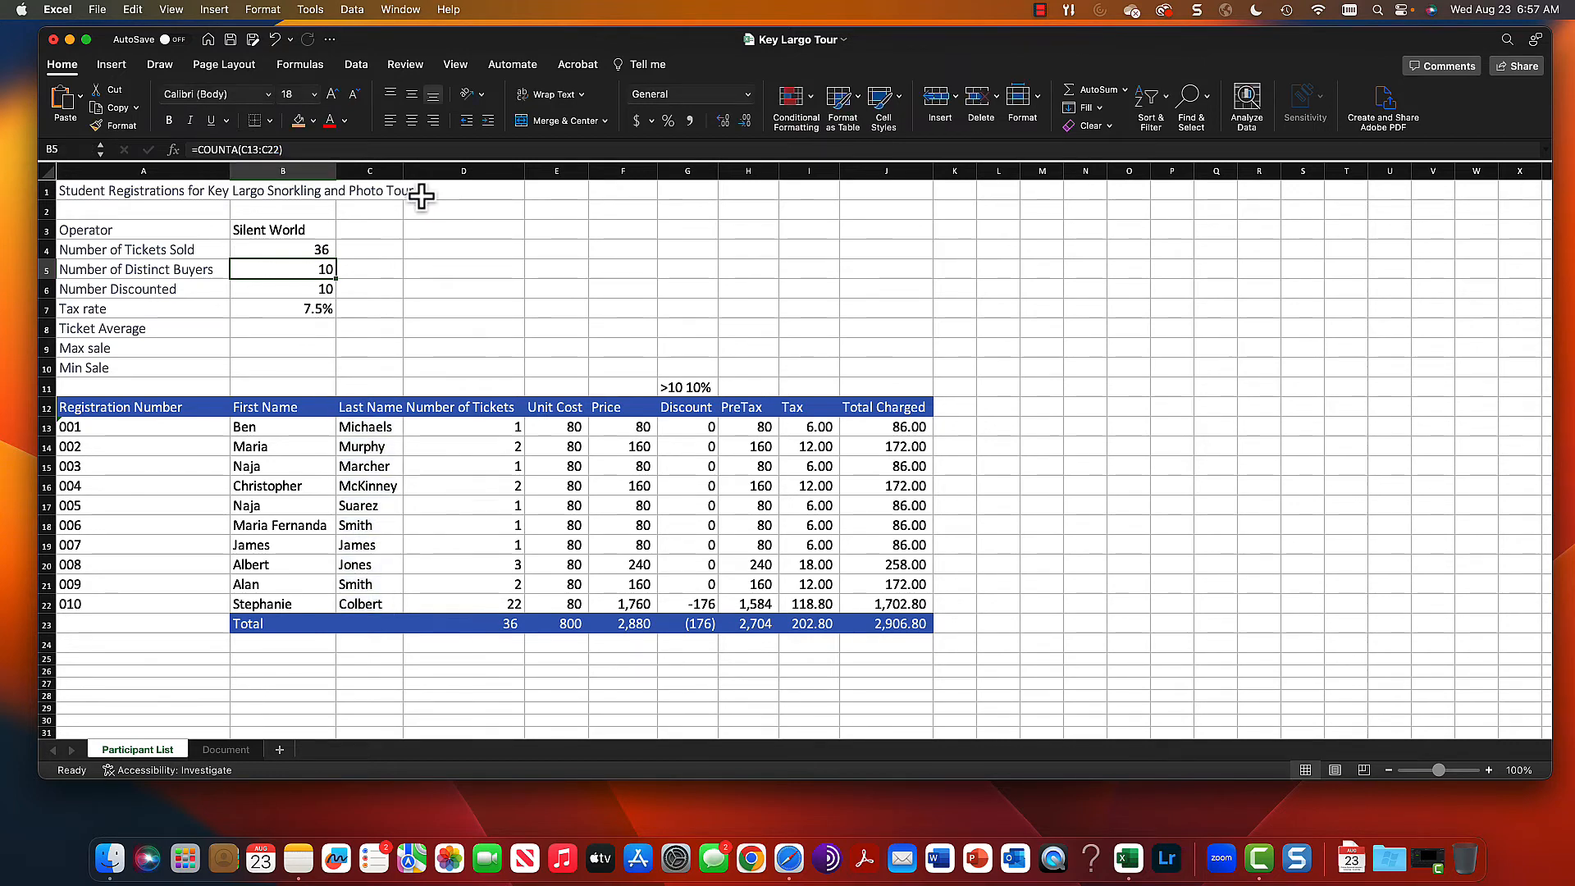
type("=count")
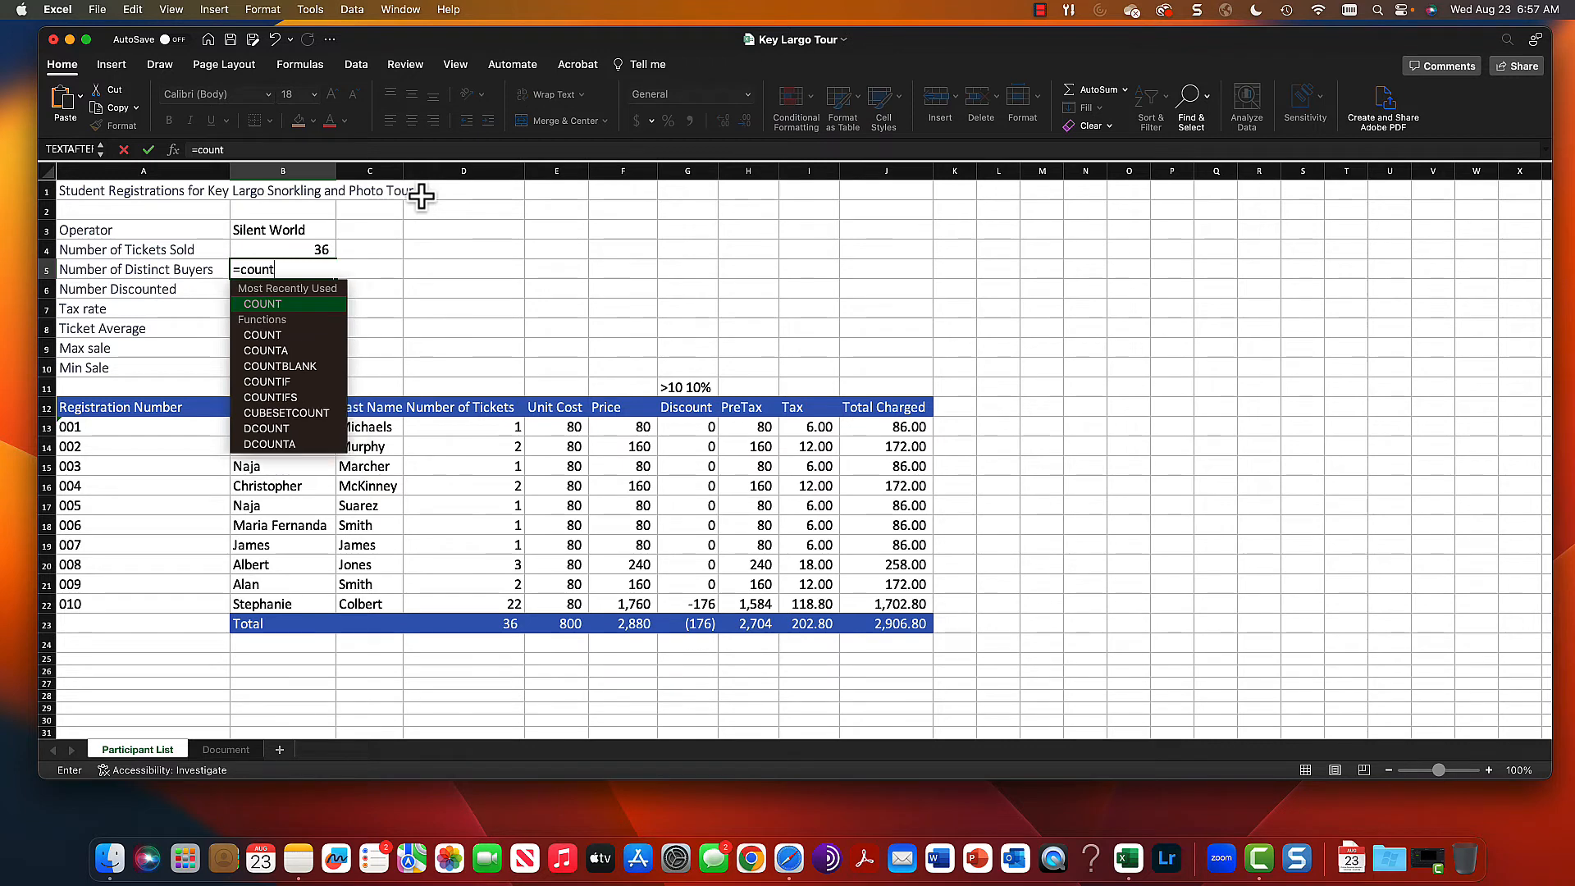
type("a(")
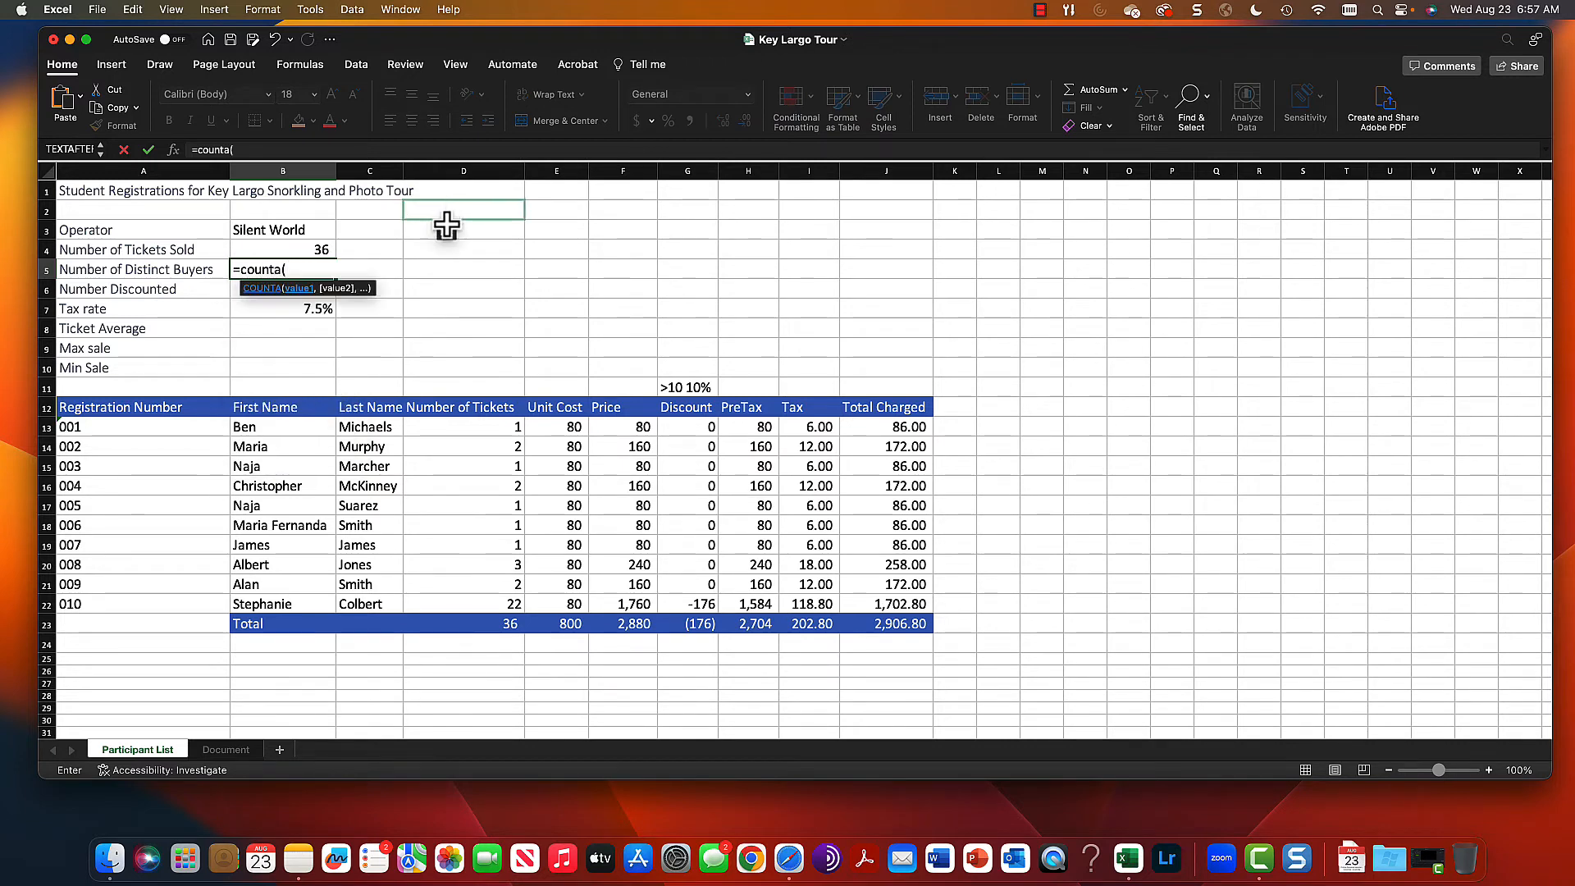
left_click_drag(365, 428, 378, 607)
type(")")
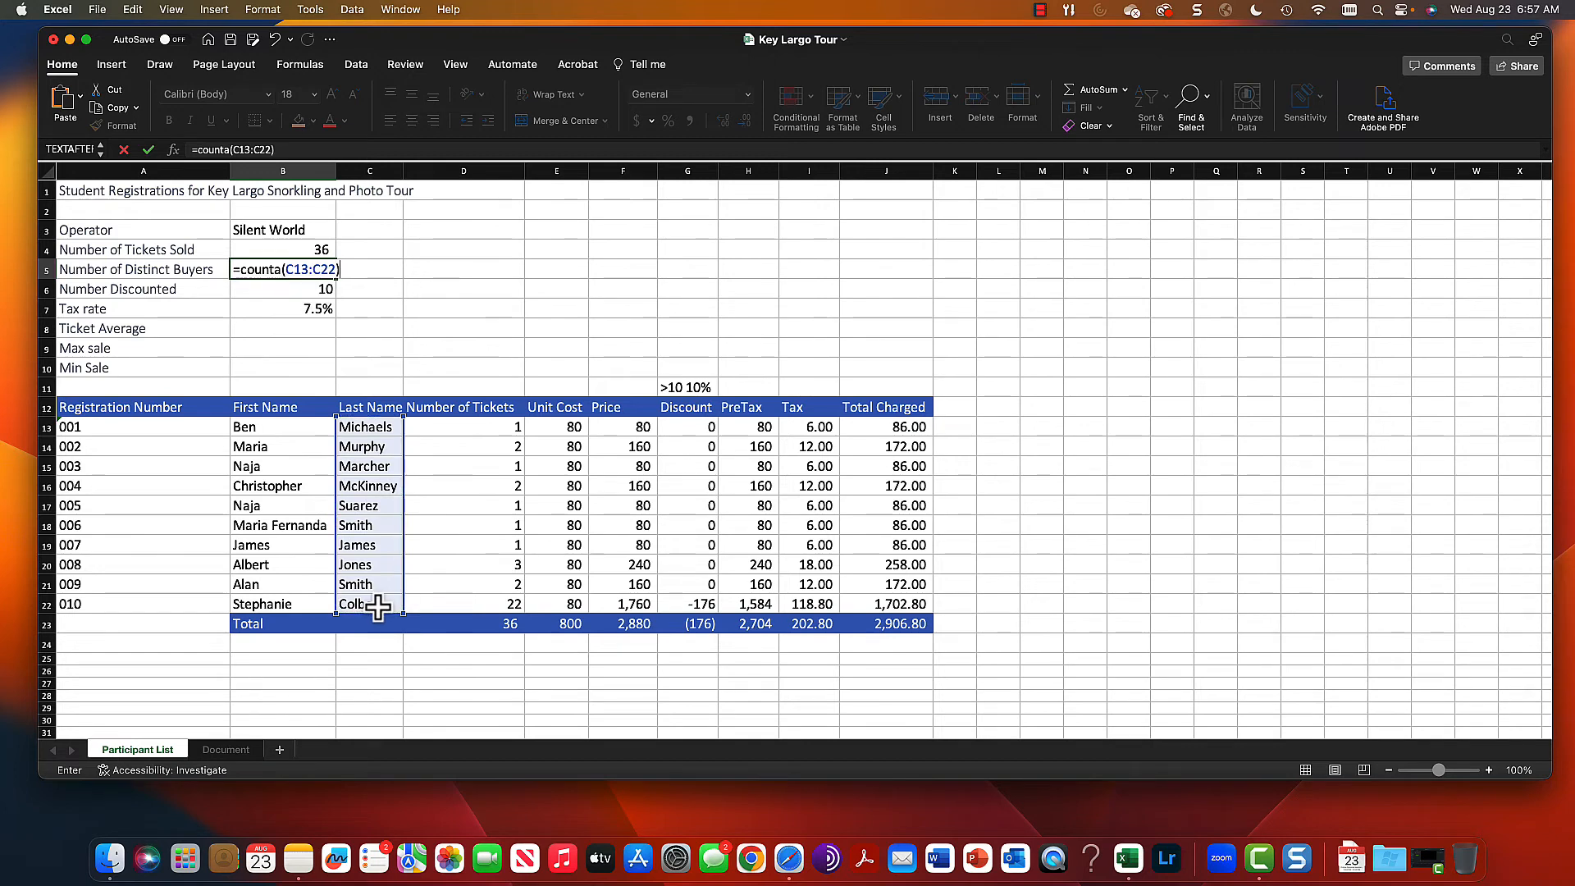
key("Return")
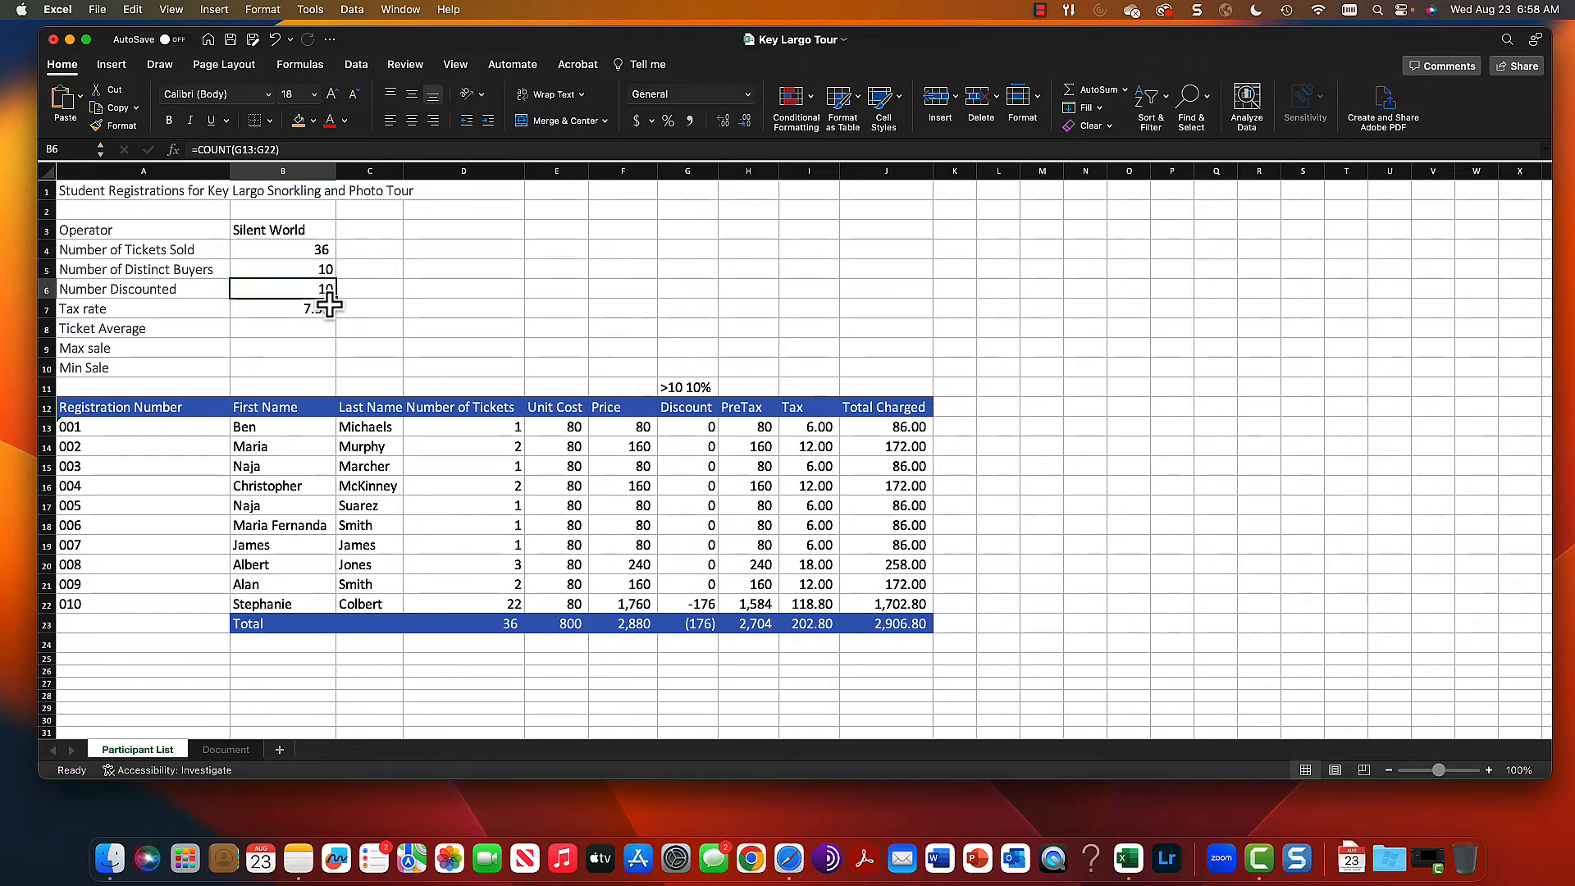
Step: Clear Number Discounted in B6 and enter the formula =COUNT(G13:G22) over the Discount column
key("Delete")
type("=")
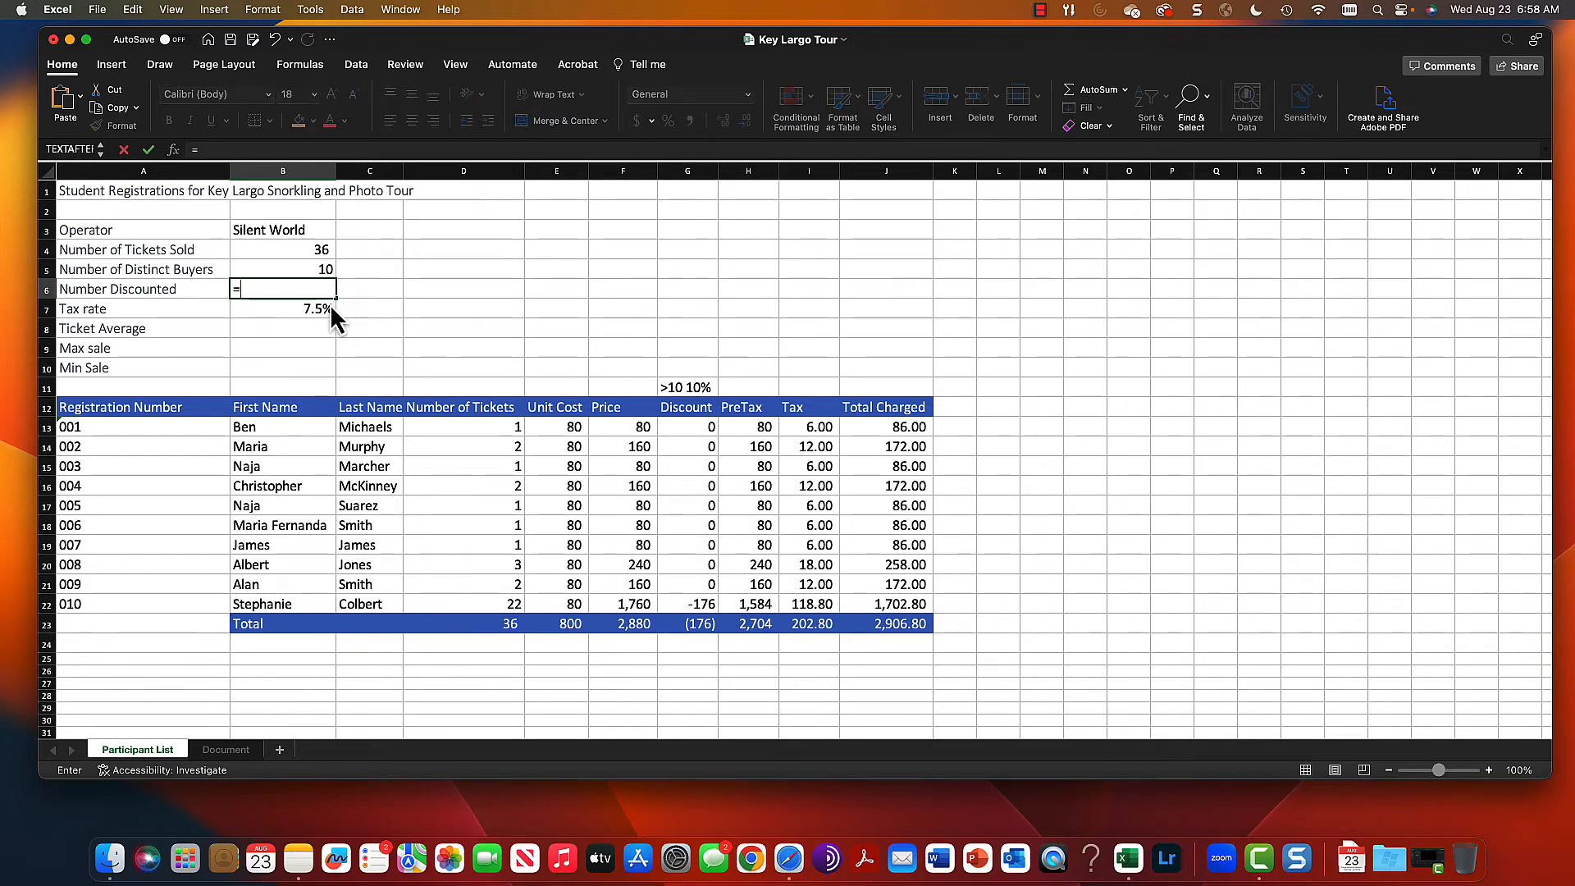
type("count(")
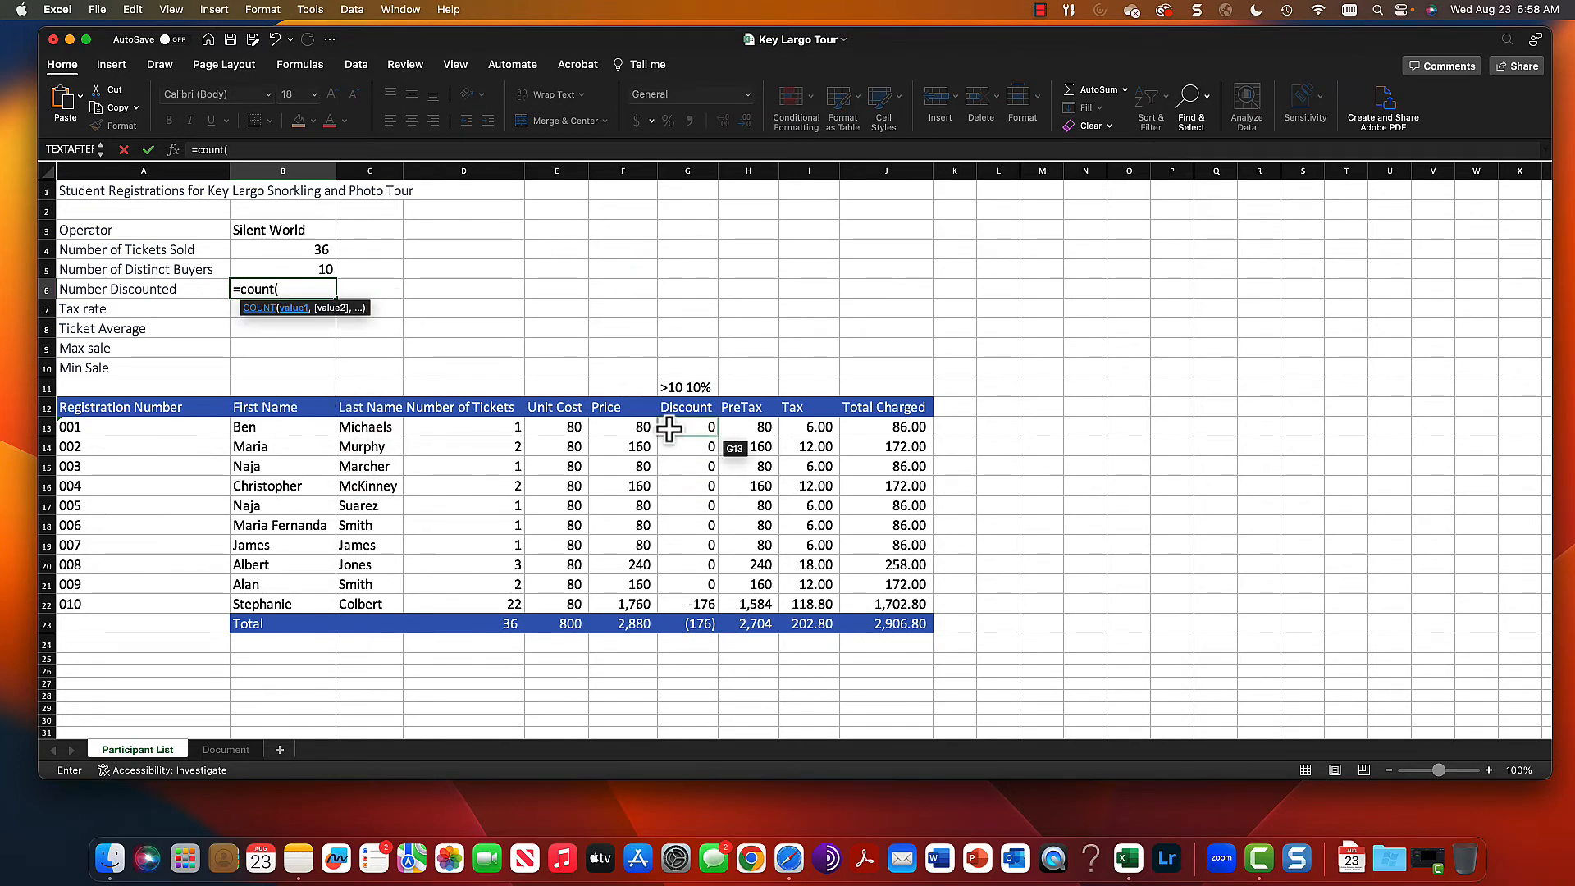
left_click_drag(667, 427, 691, 607)
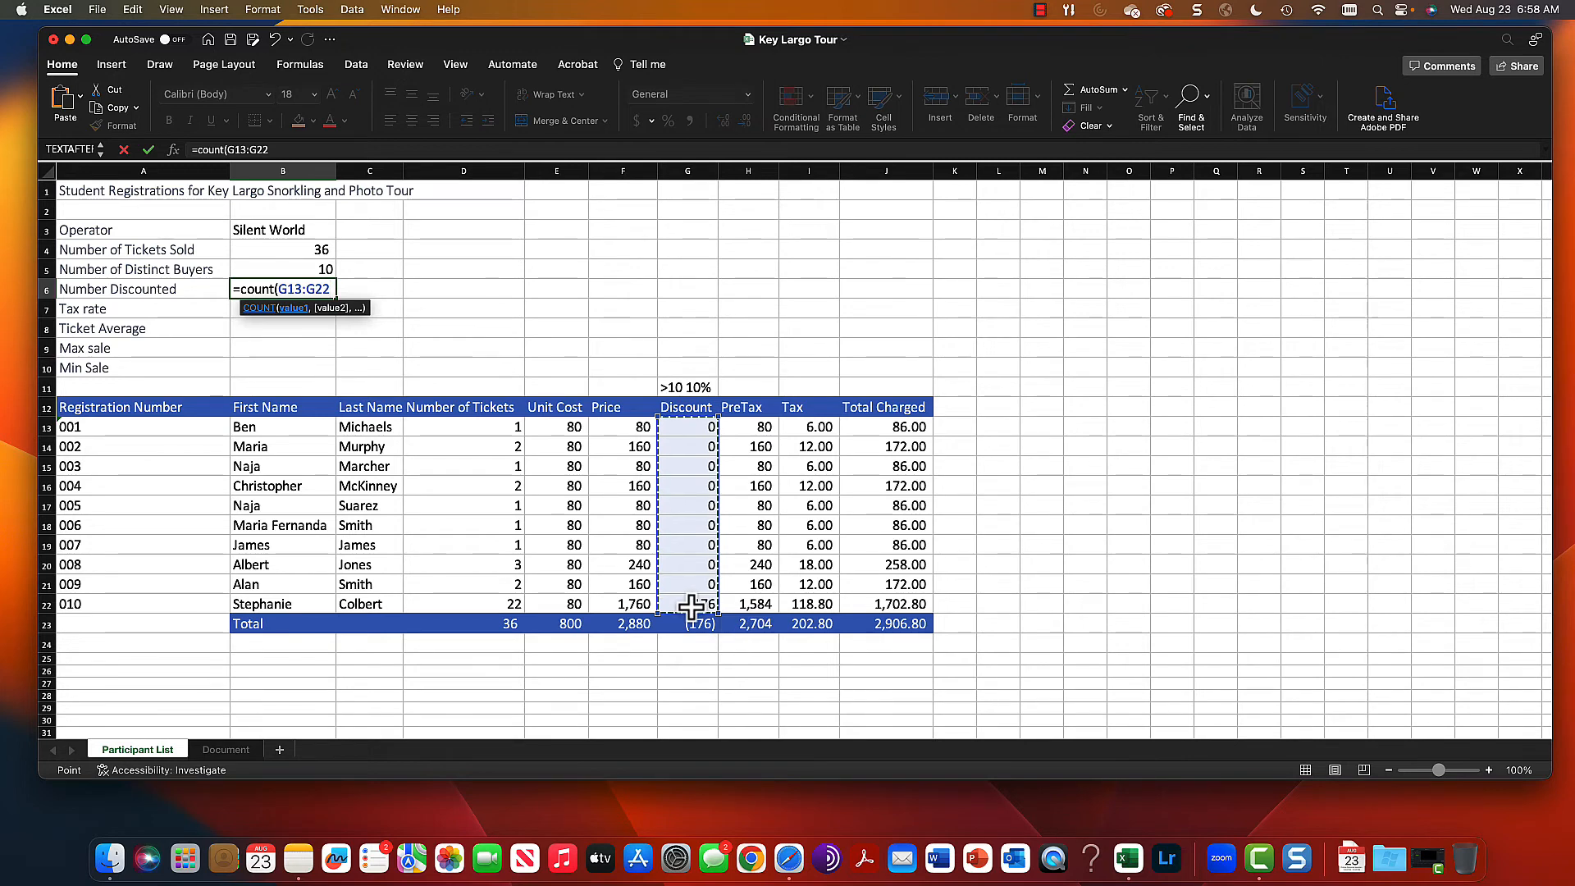
type(")")
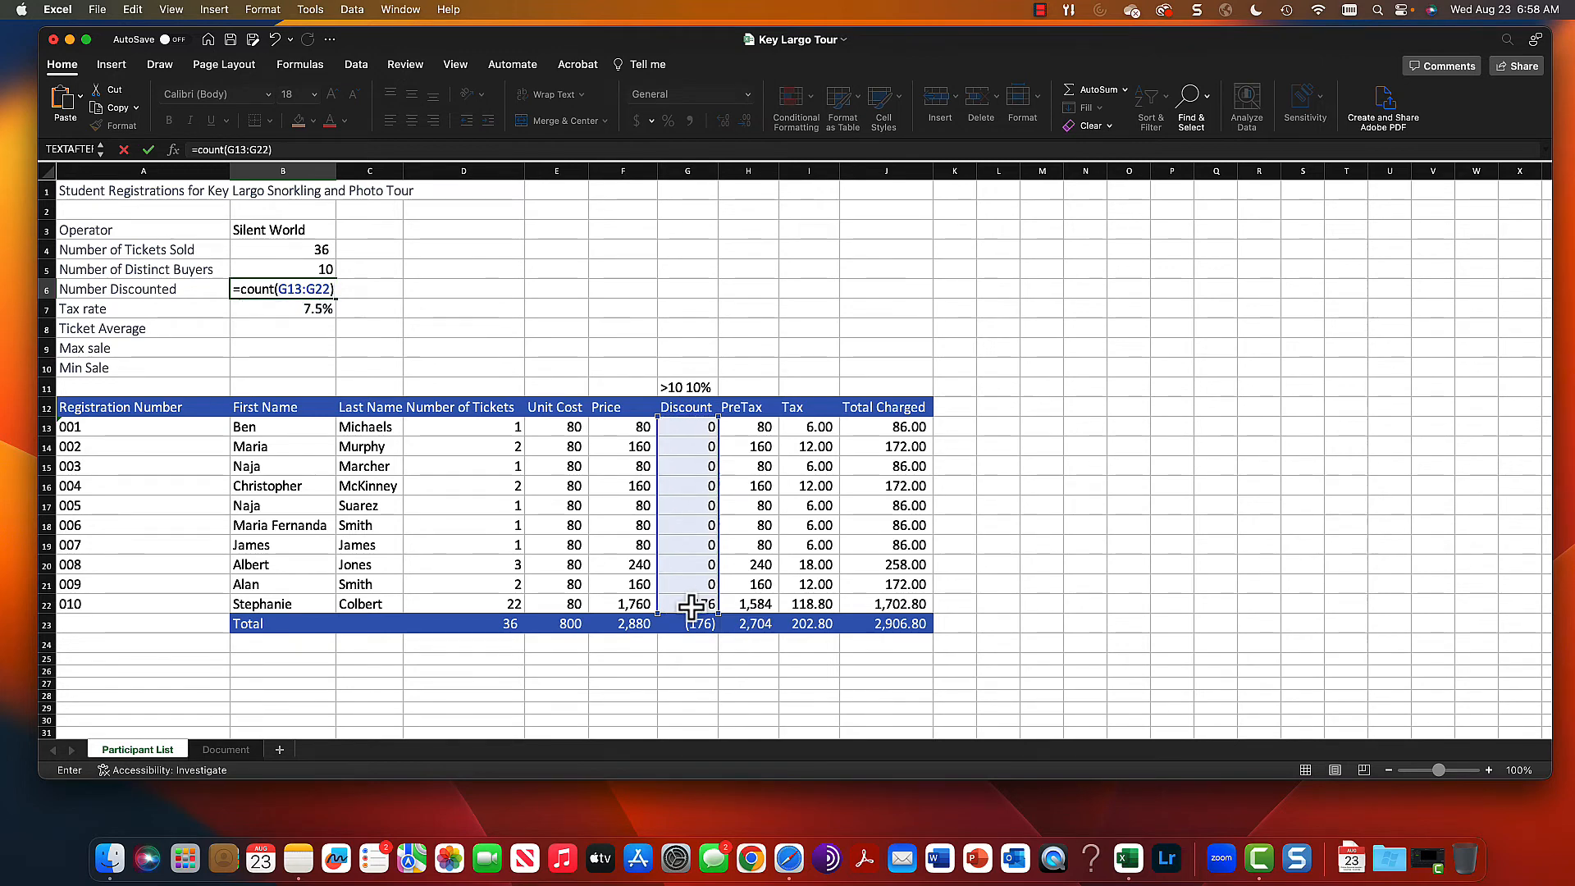
key("Return")
key("Up")
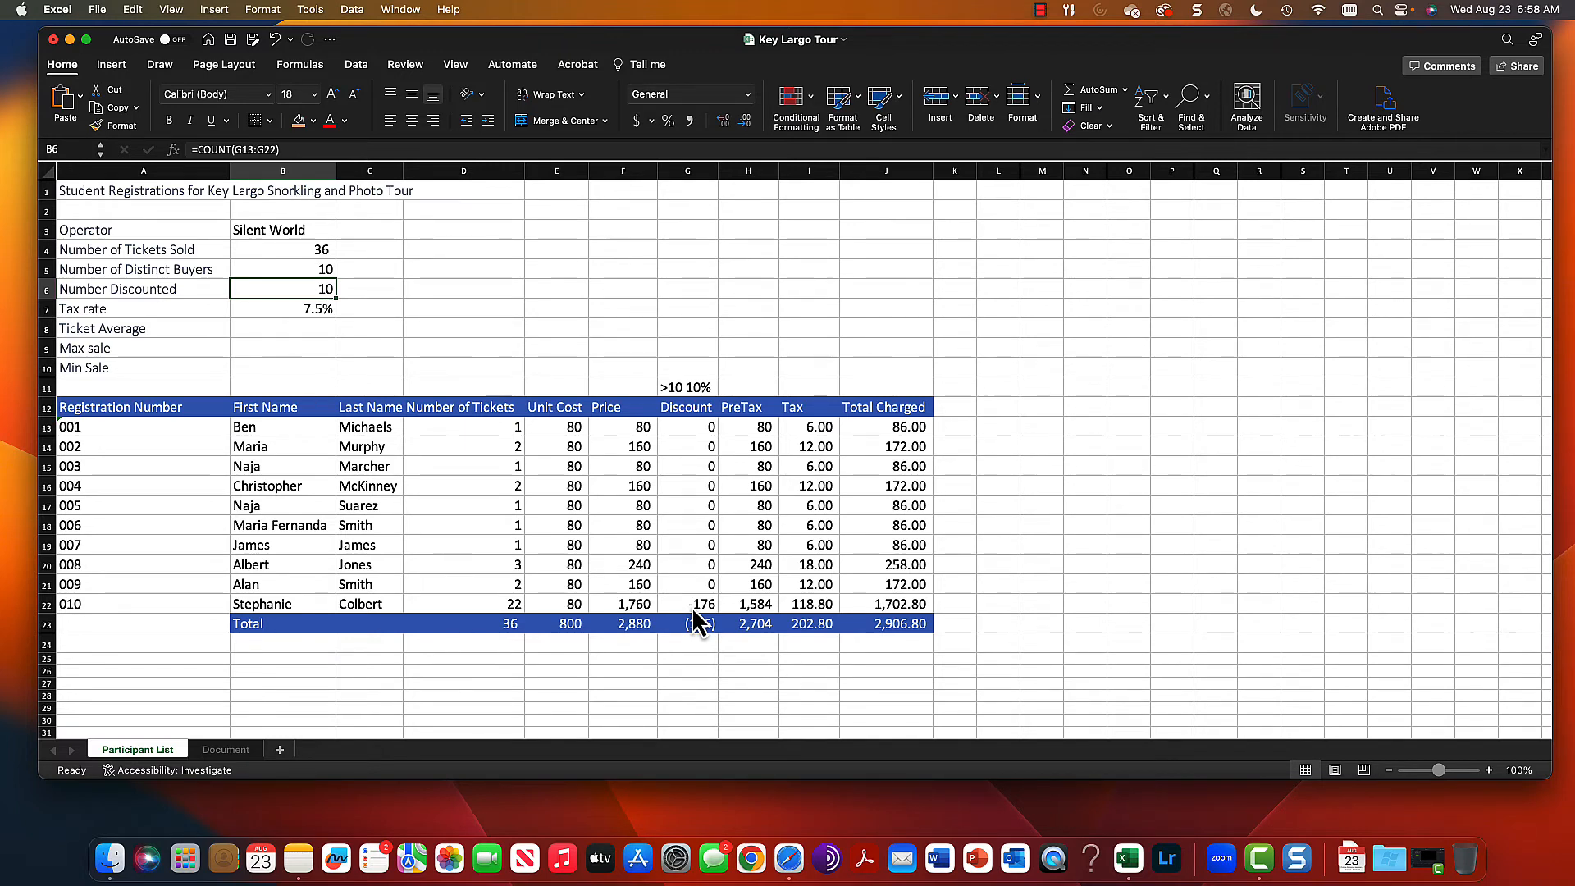
Step: Read the COUNT function's description for the Number Discounted formula and inspect the discount formula in G13
left_click(214, 150)
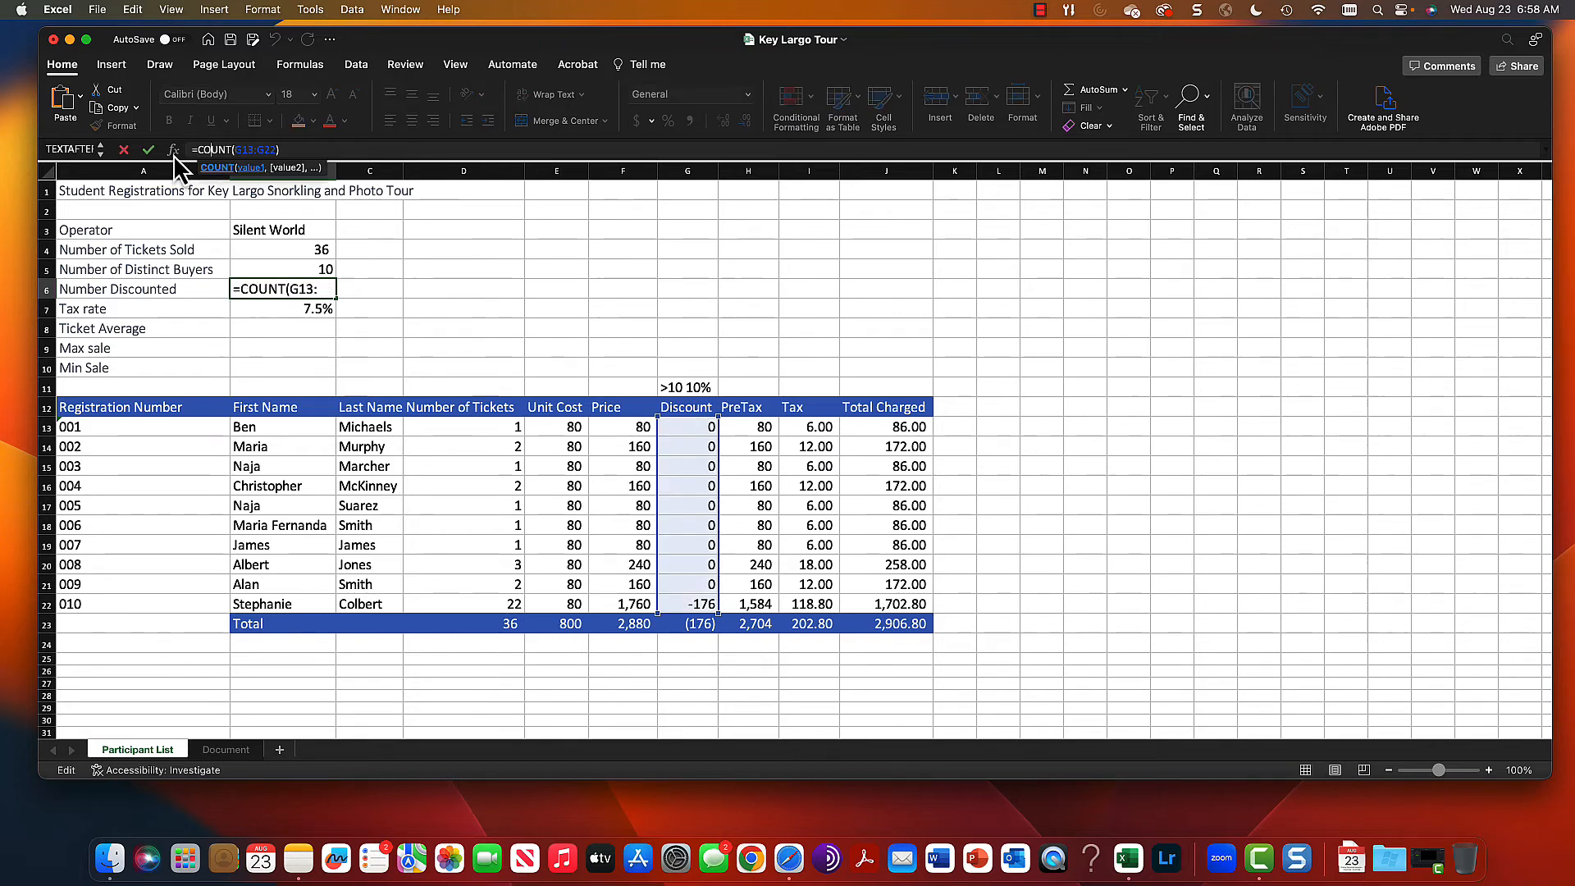
left_click(173, 151)
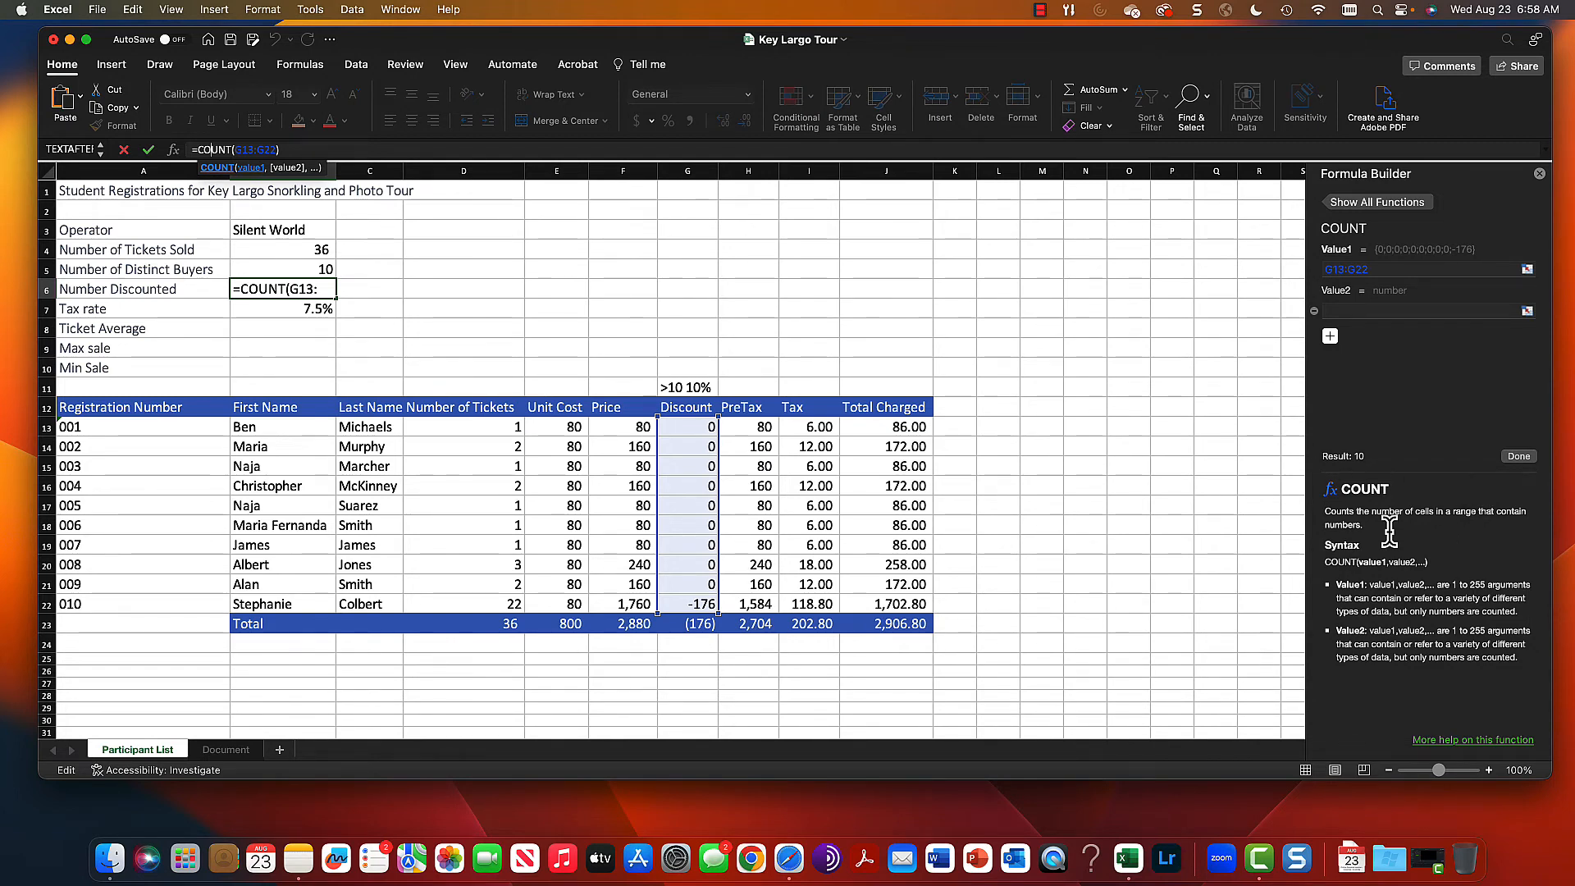
left_click(1540, 174)
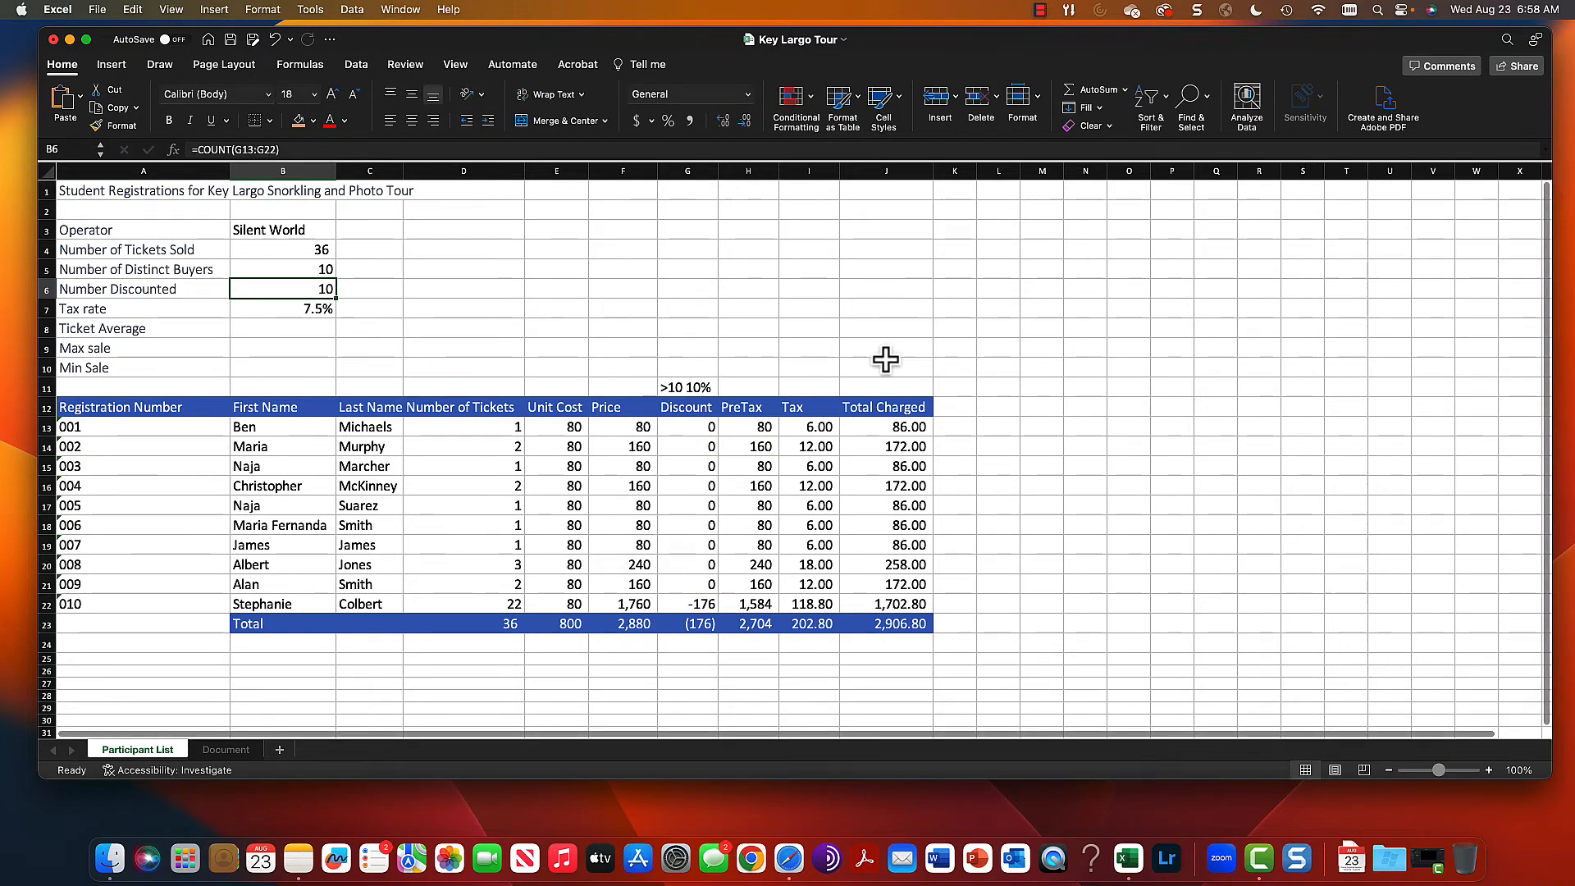
left_click(683, 427)
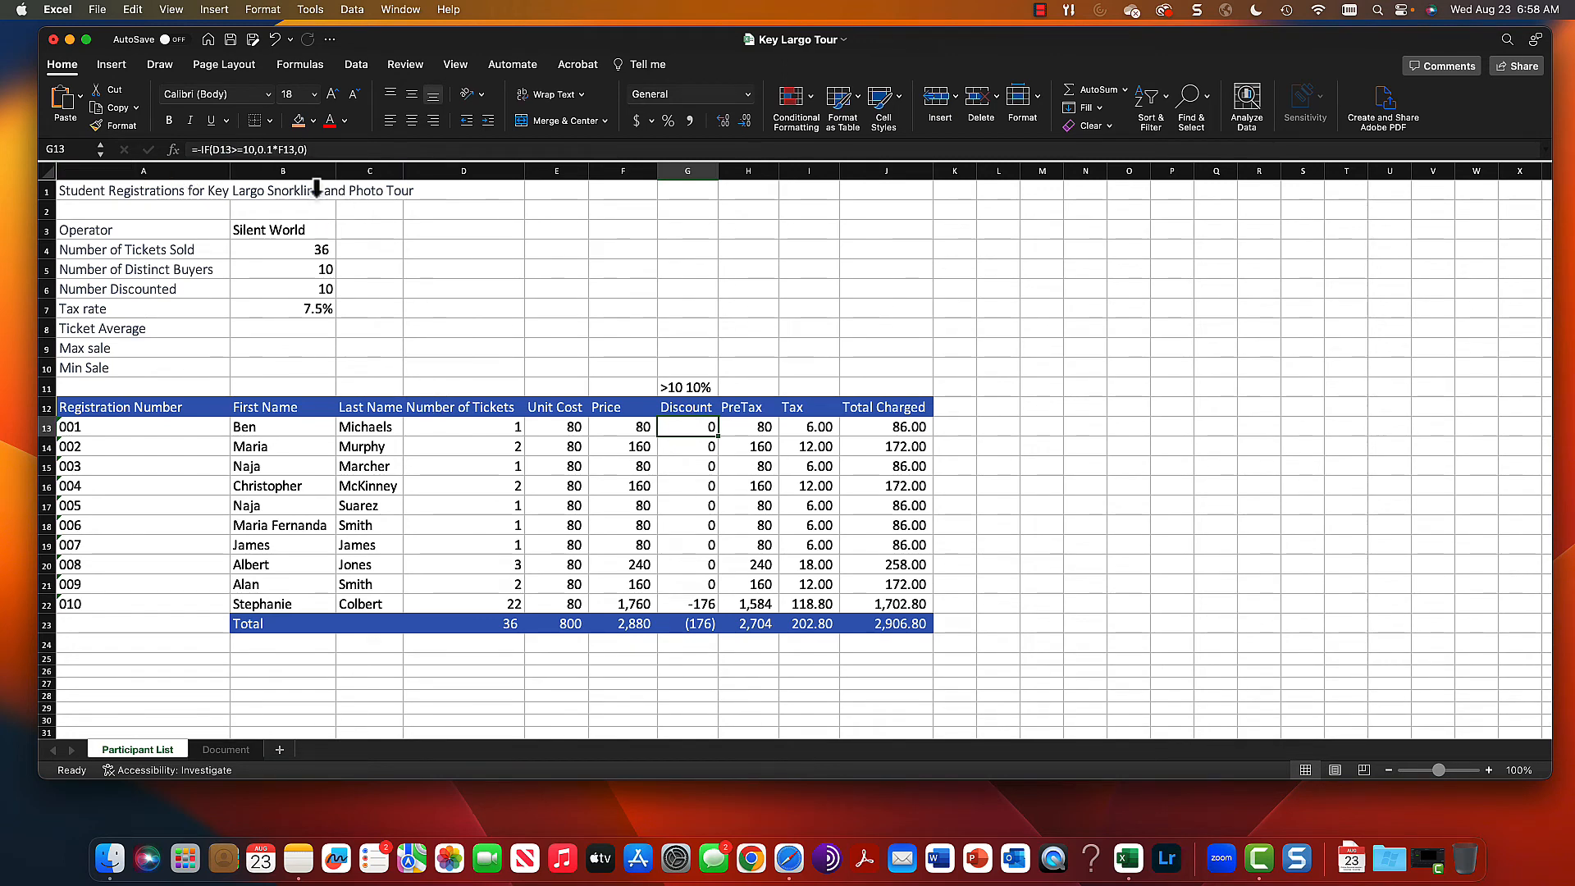
Step: Try leaving the value-if-false argument empty in the discount IF formula in G13
left_click(304, 149)
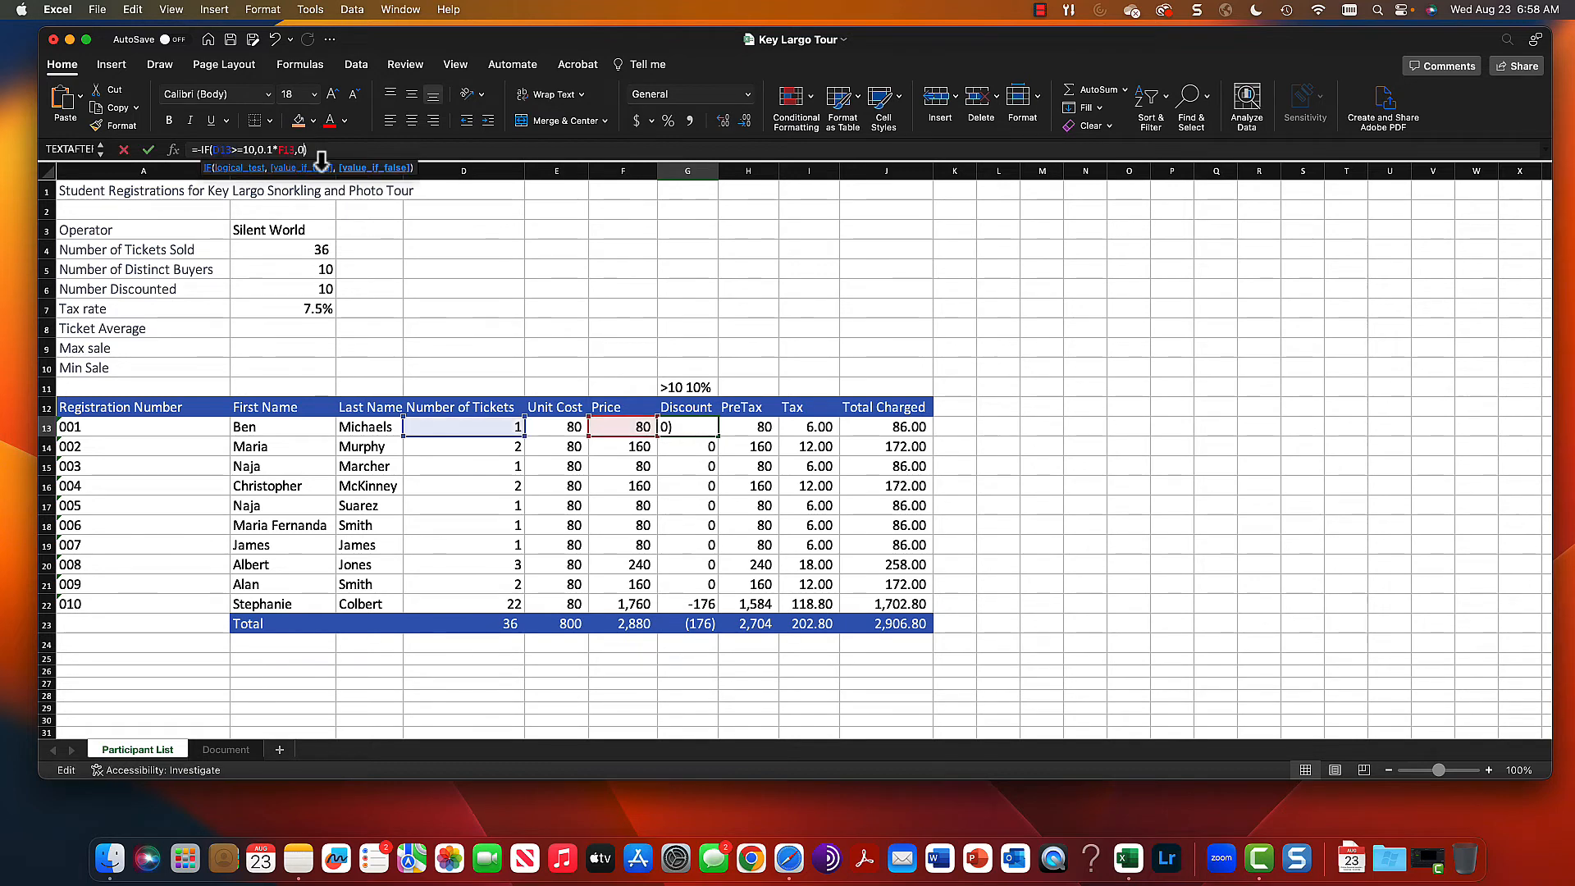
key("BackSpace")
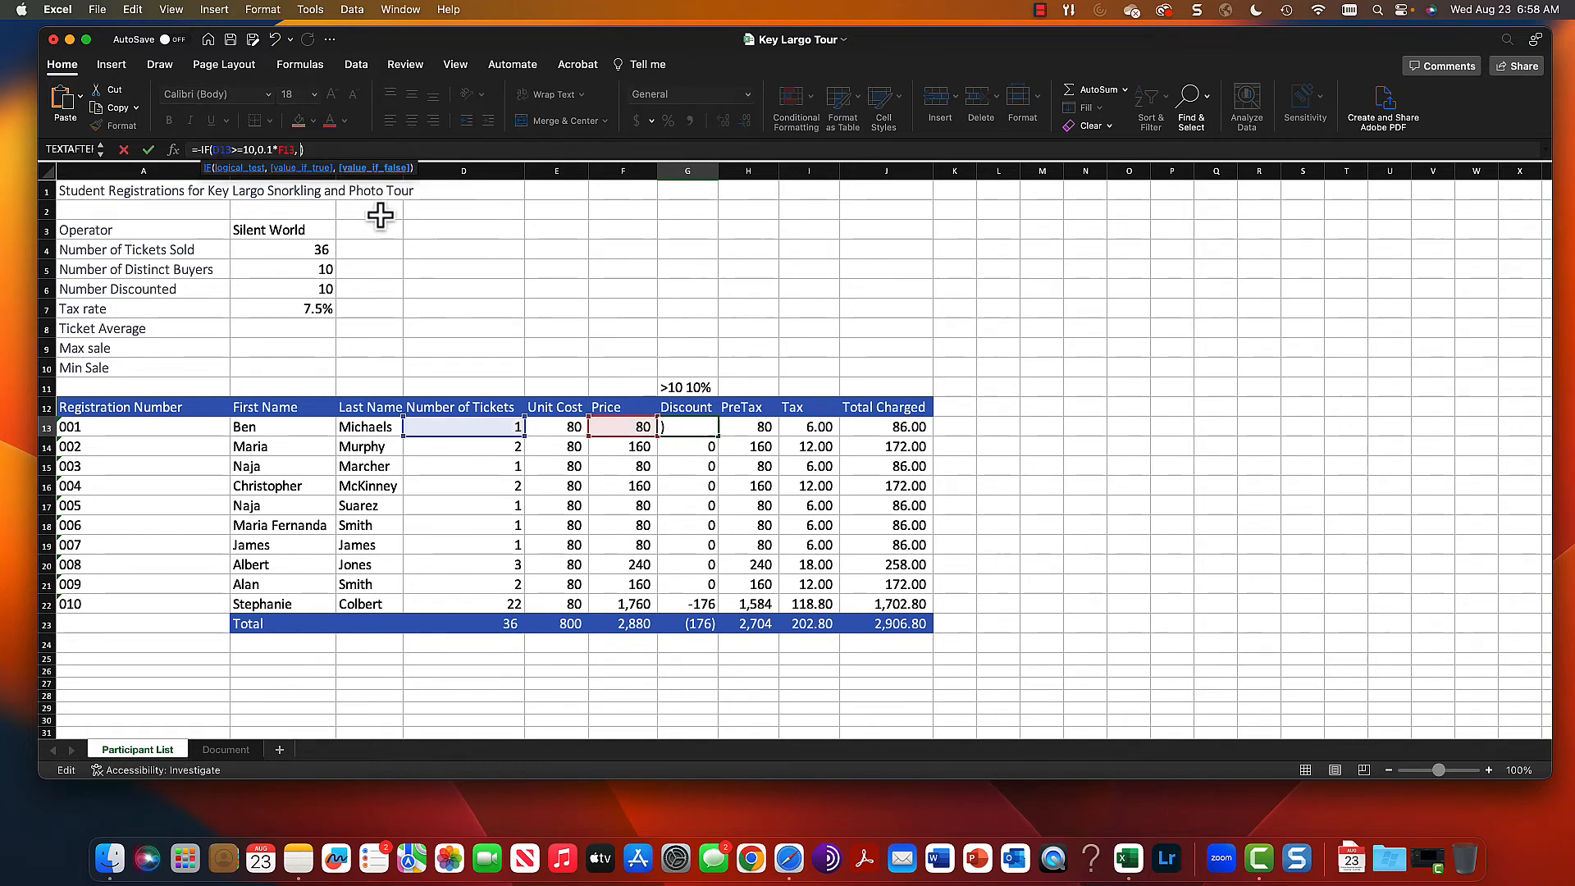
left_click(149, 149)
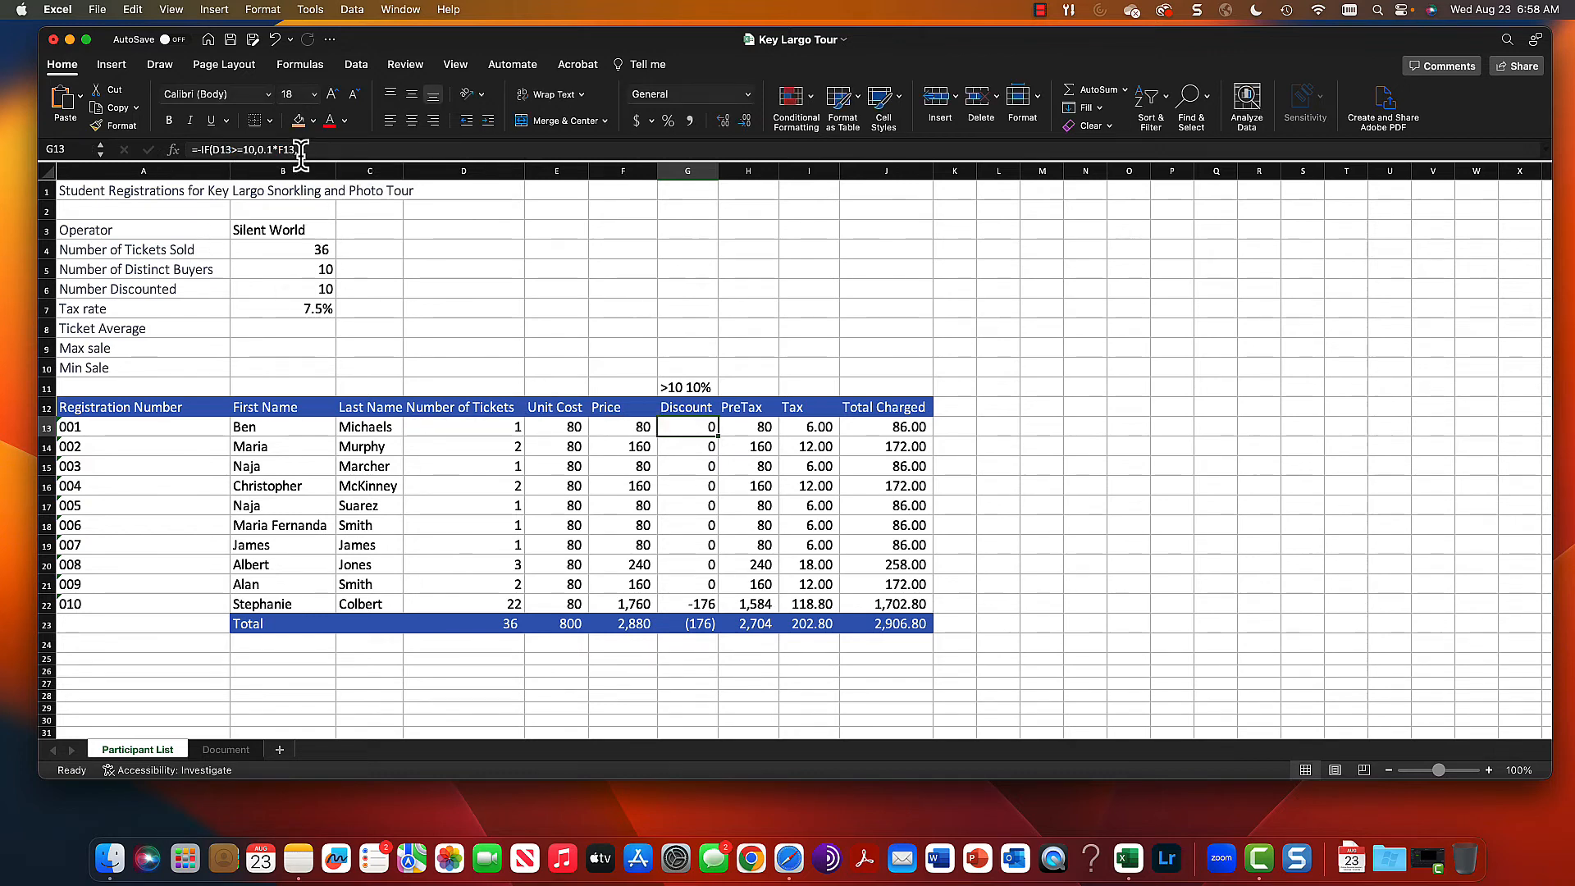
Step: Try a quoted space (" ") as the value-if-false argument of the discount formula in G13
double_click(217, 149)
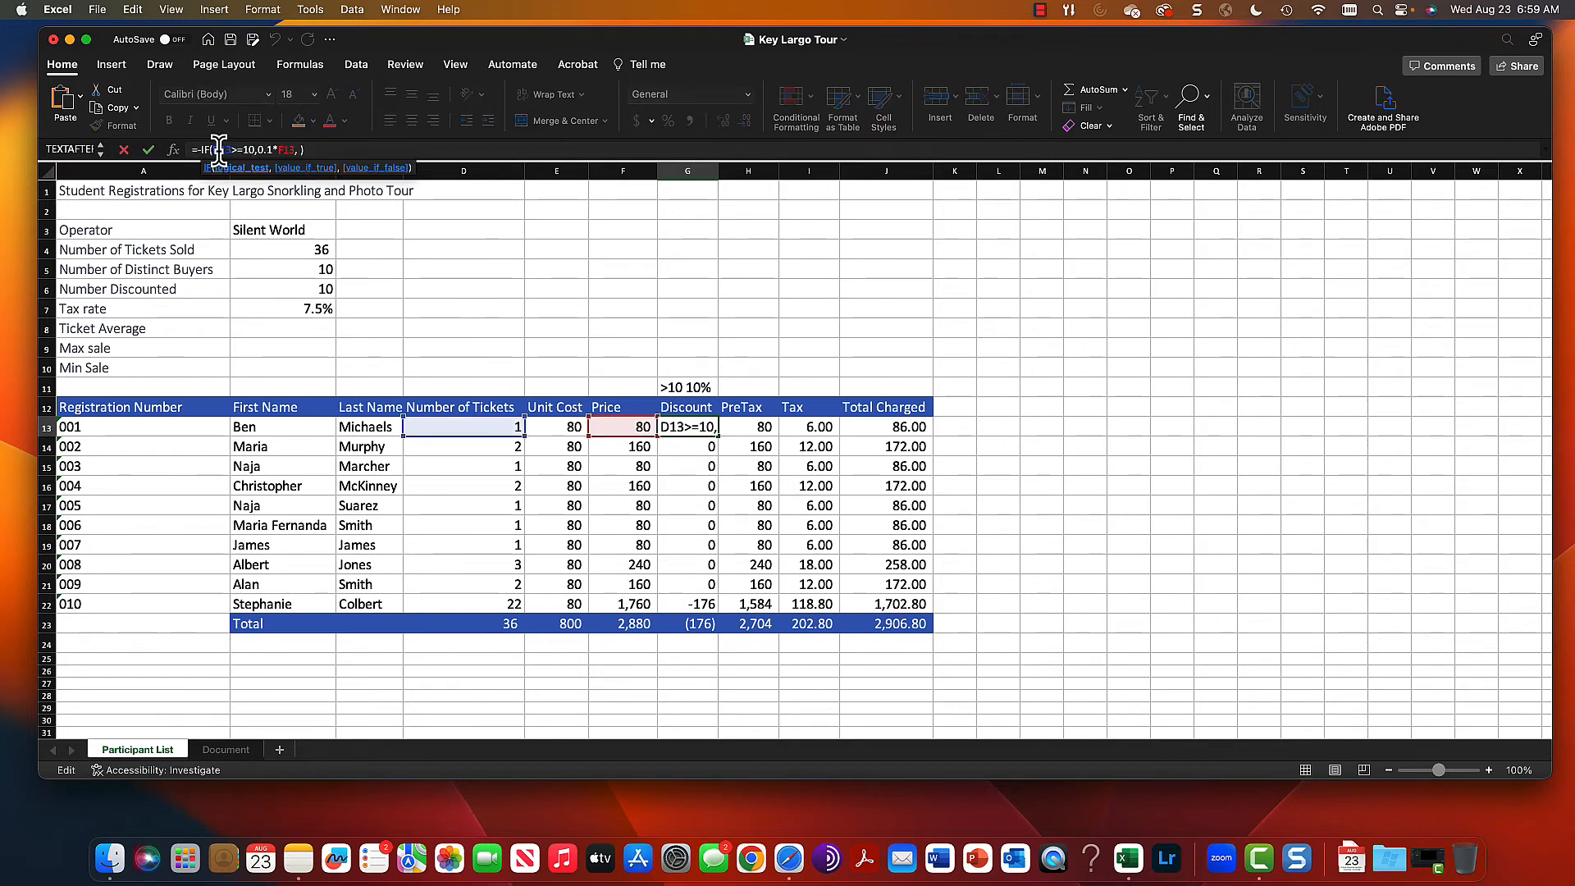
left_click(301, 149)
type(",")
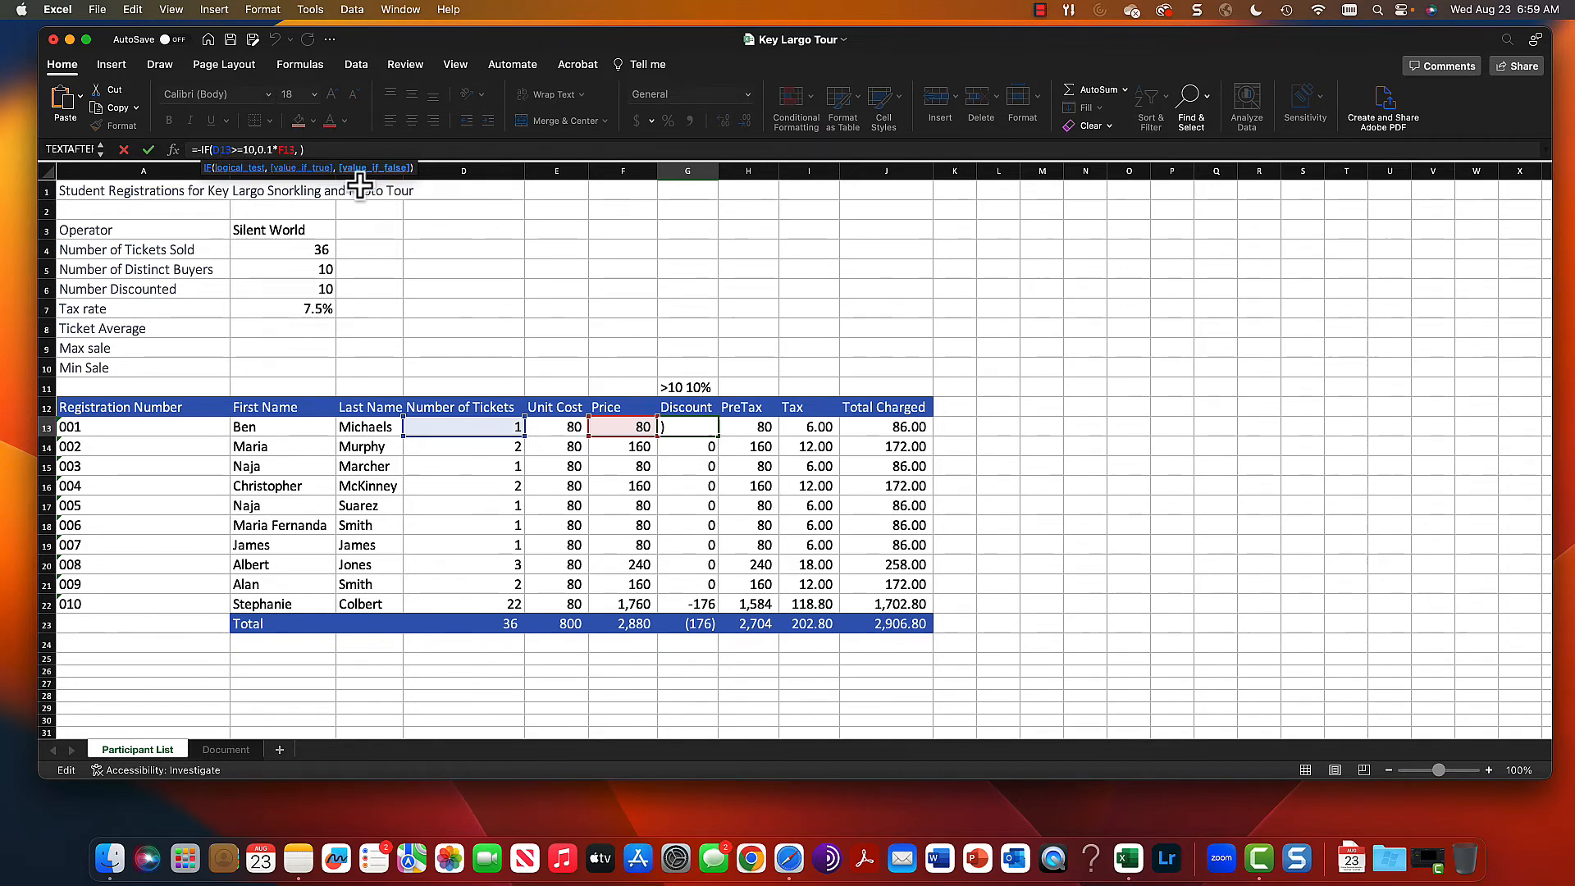
key("BackSpace")
type("\" \"")
key("Return")
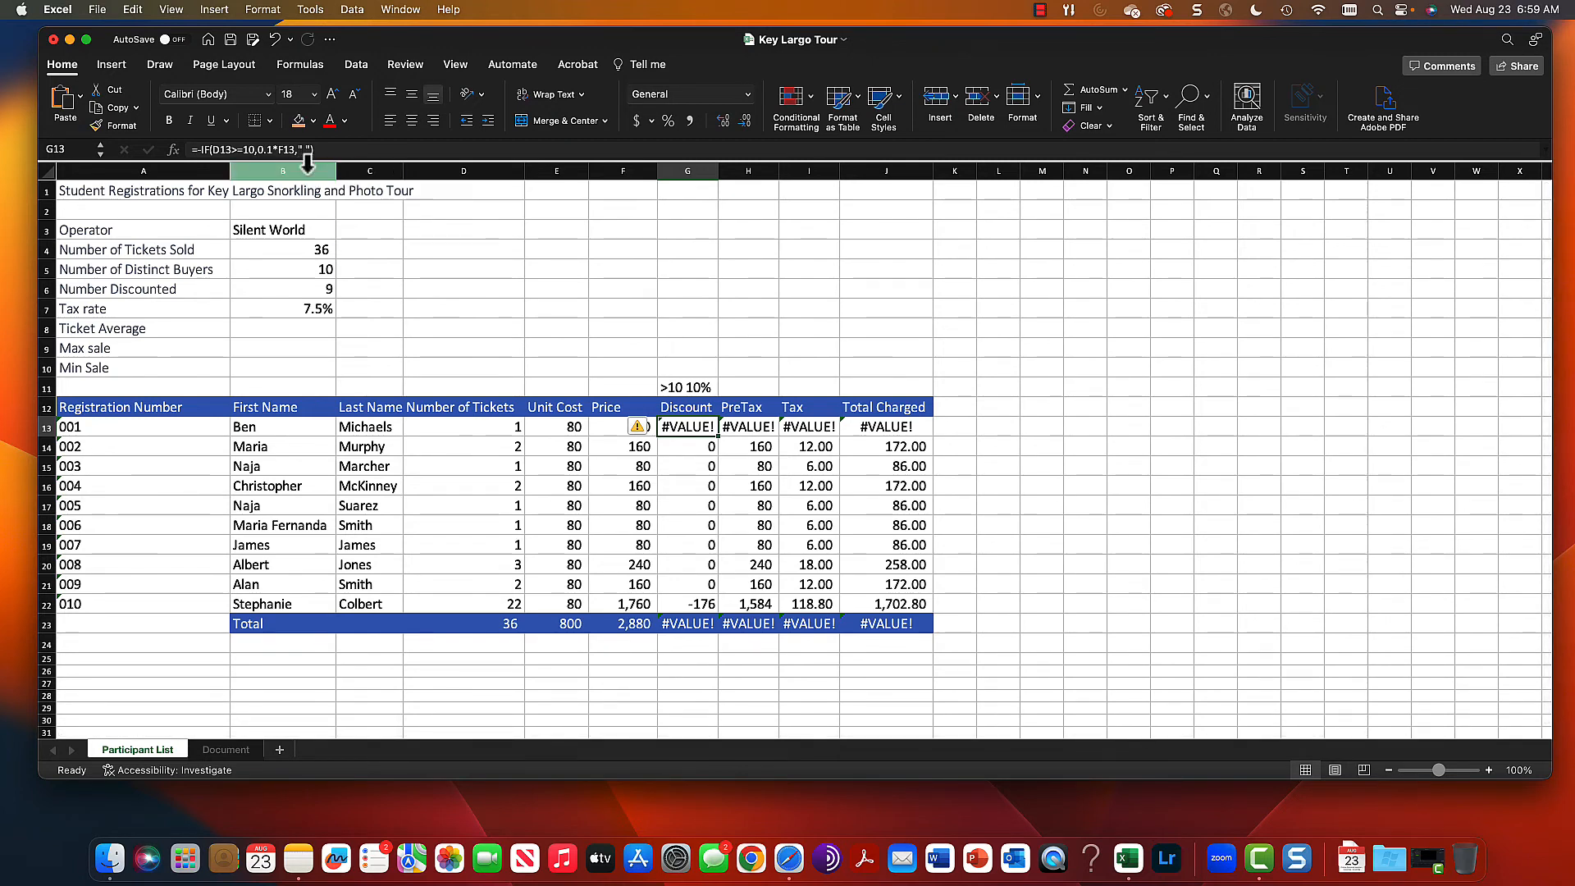
Step: Set the value-if-false argument of G13's discount formula back to 0, giving =-IF(D13>=10,0.1*F13,0)
left_click(310, 151)
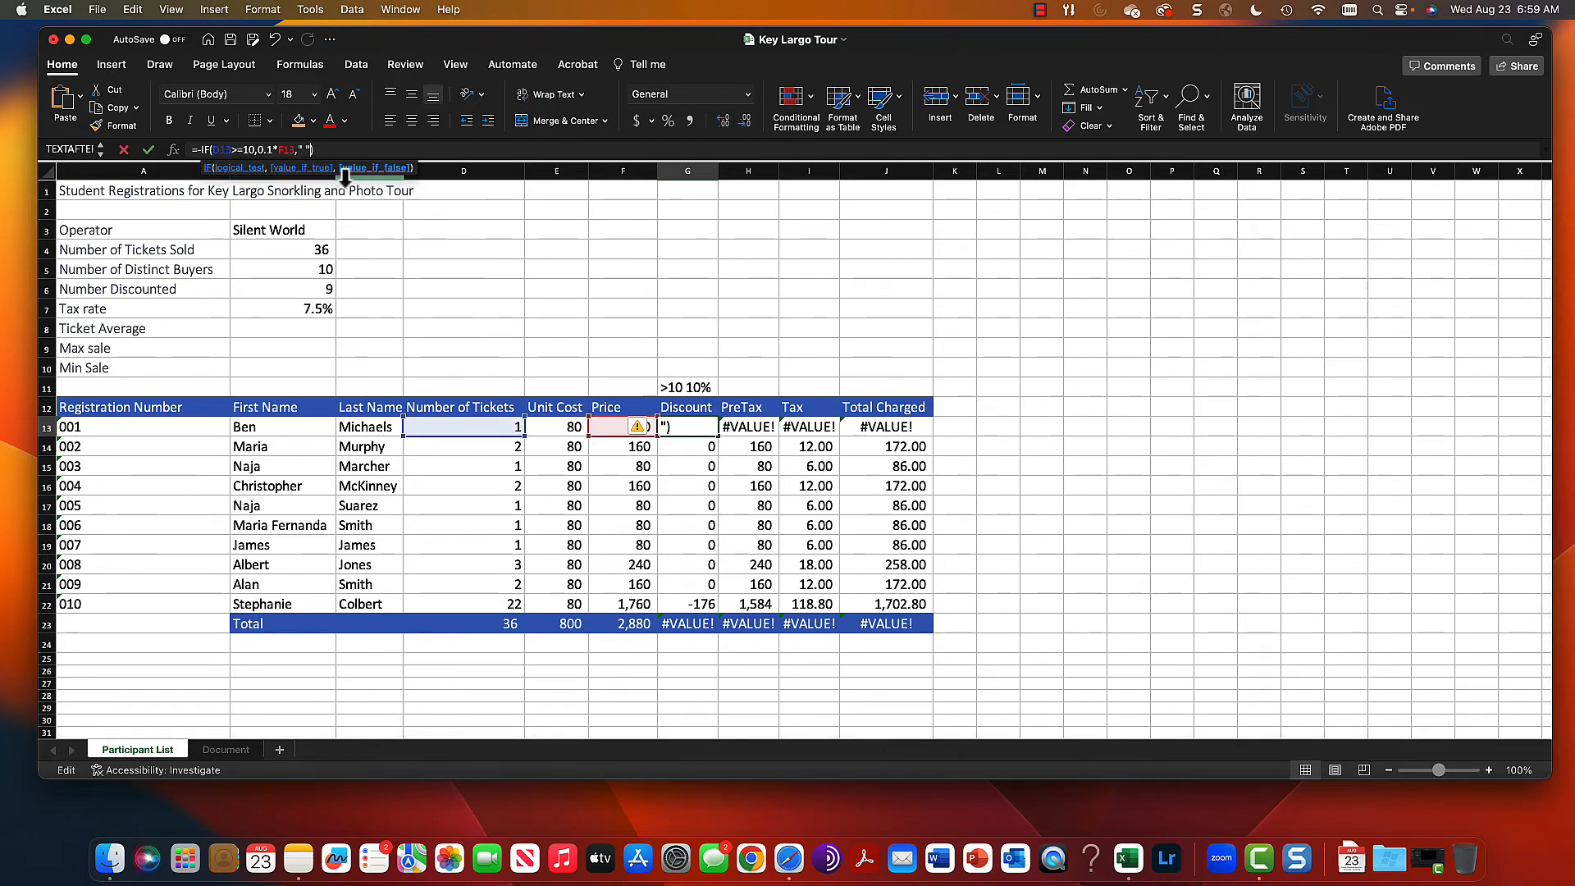
key("BackSpace")
key("BackSpace")
key("BackSpace")
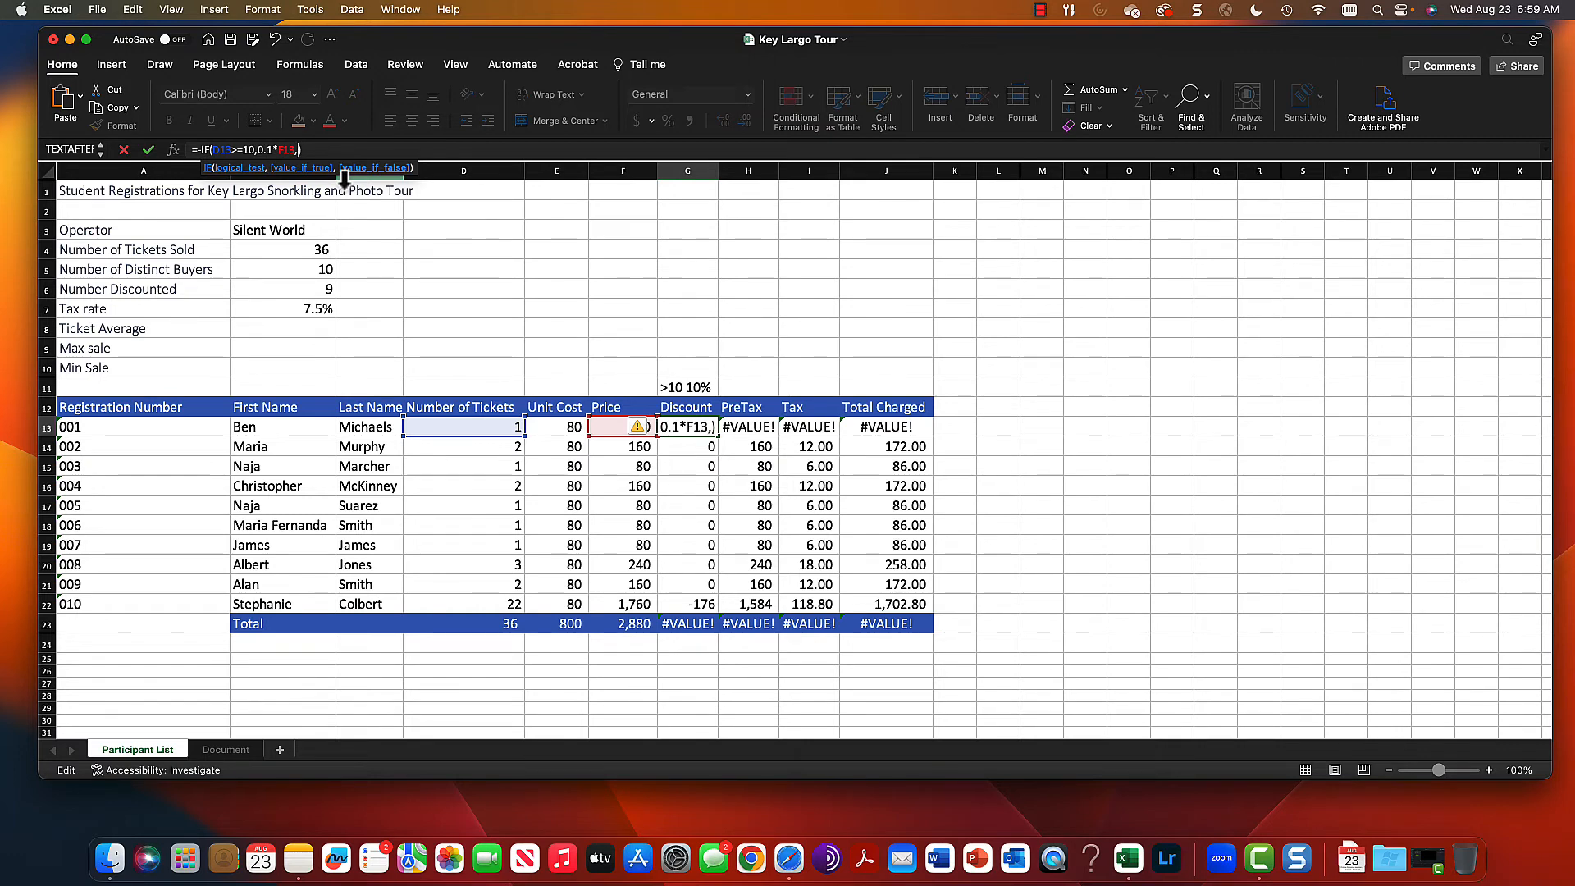
type("0")
key("Return")
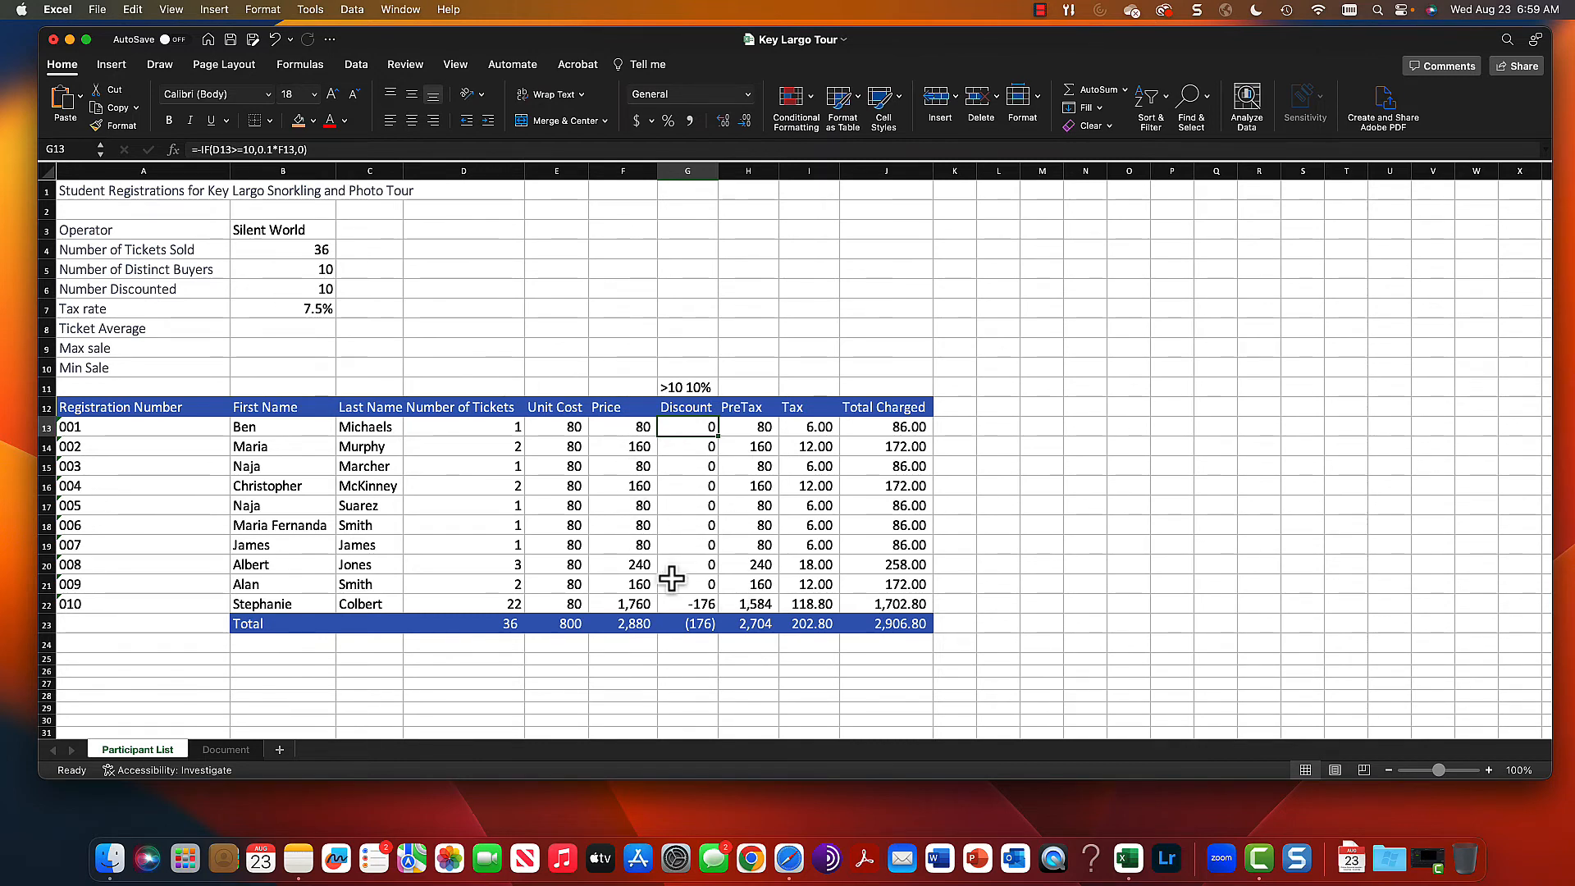
Step: Review the Number Discounted and PreTax formulas, and retry G13's discount formula as =-IF(D13>=10,0.1*F13,)
left_click(306, 296)
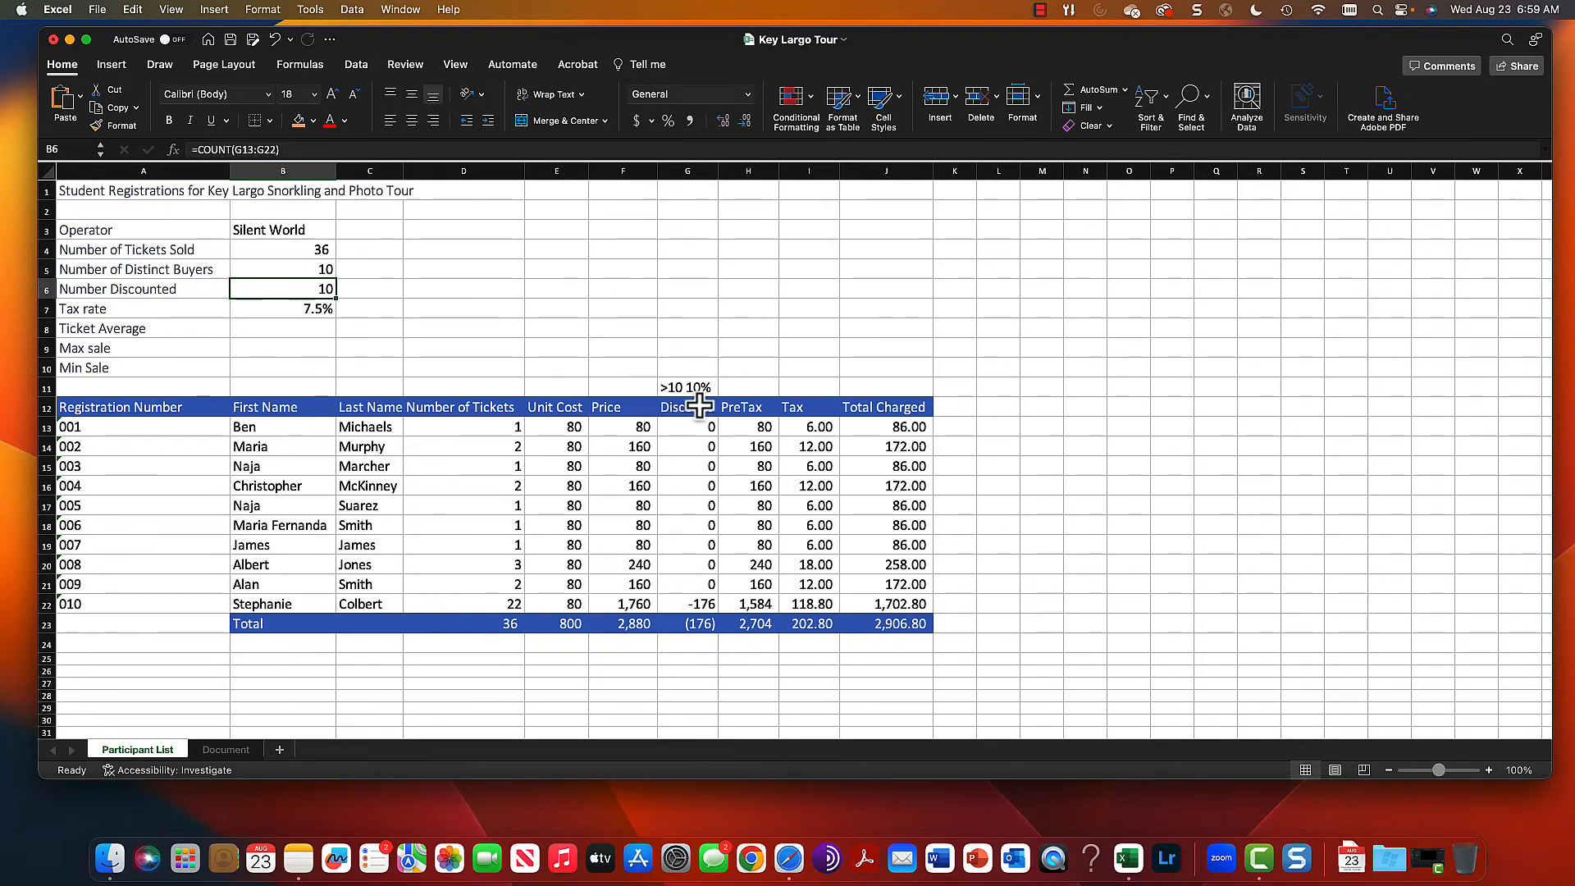
left_click(733, 425)
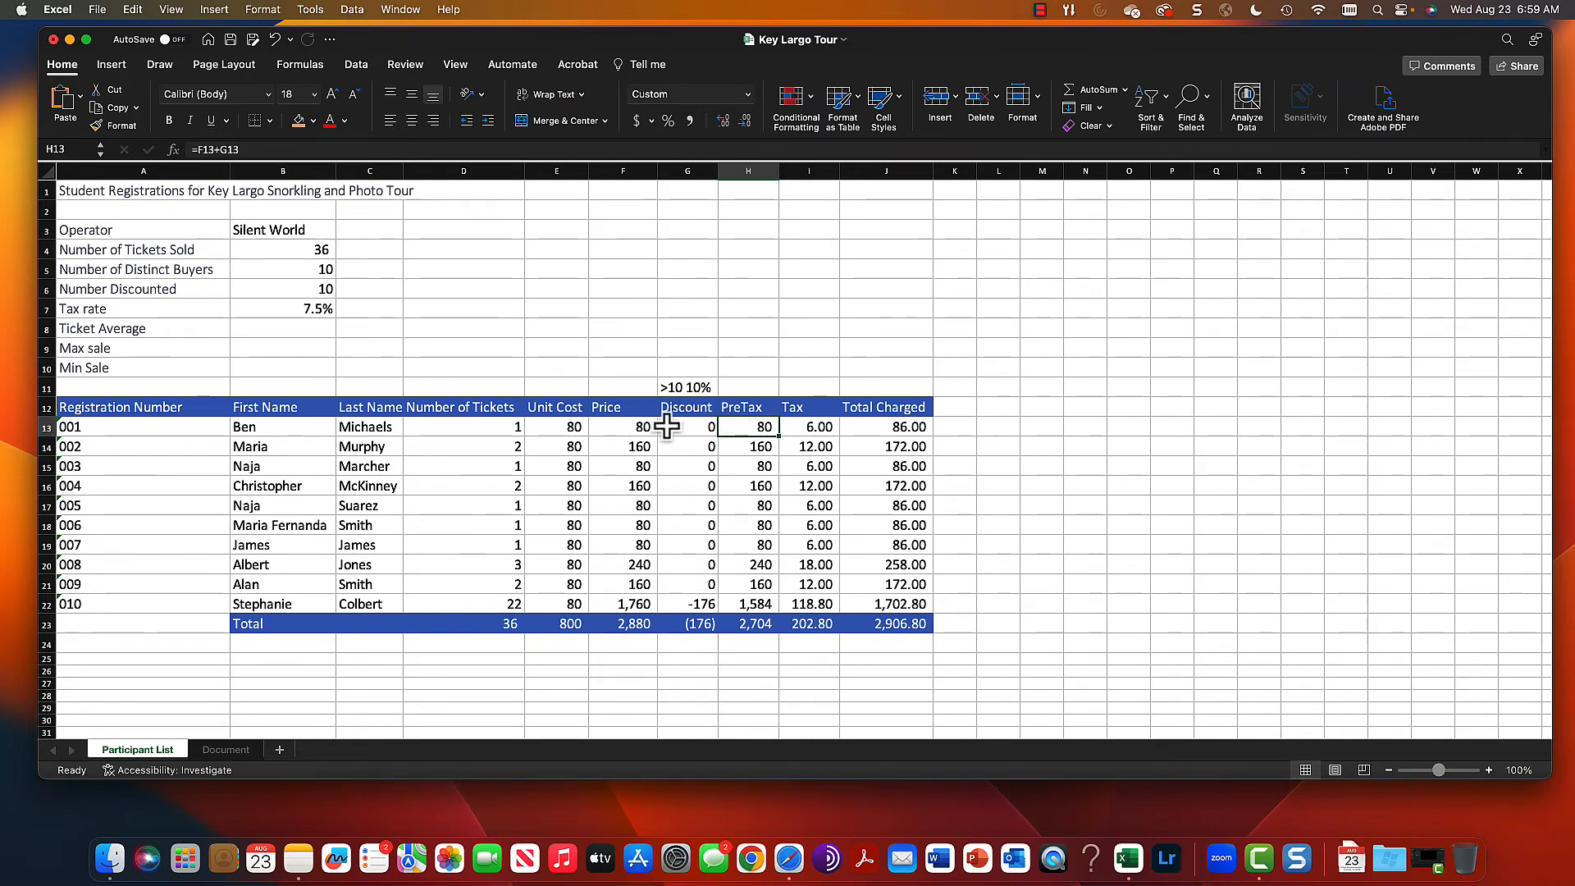
left_click(668, 426)
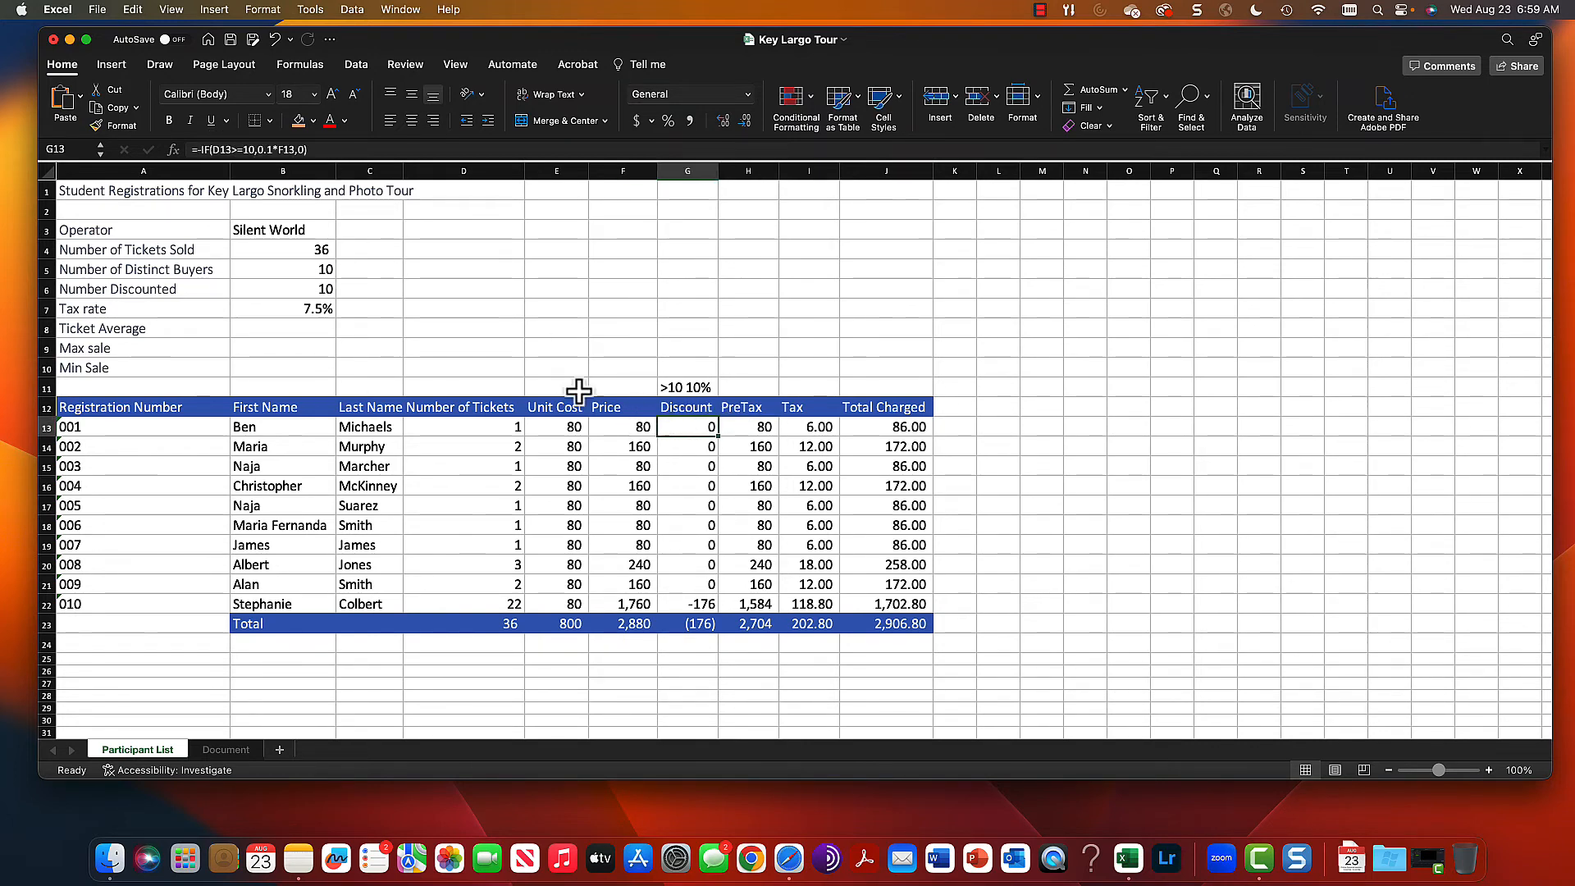
left_click(302, 149)
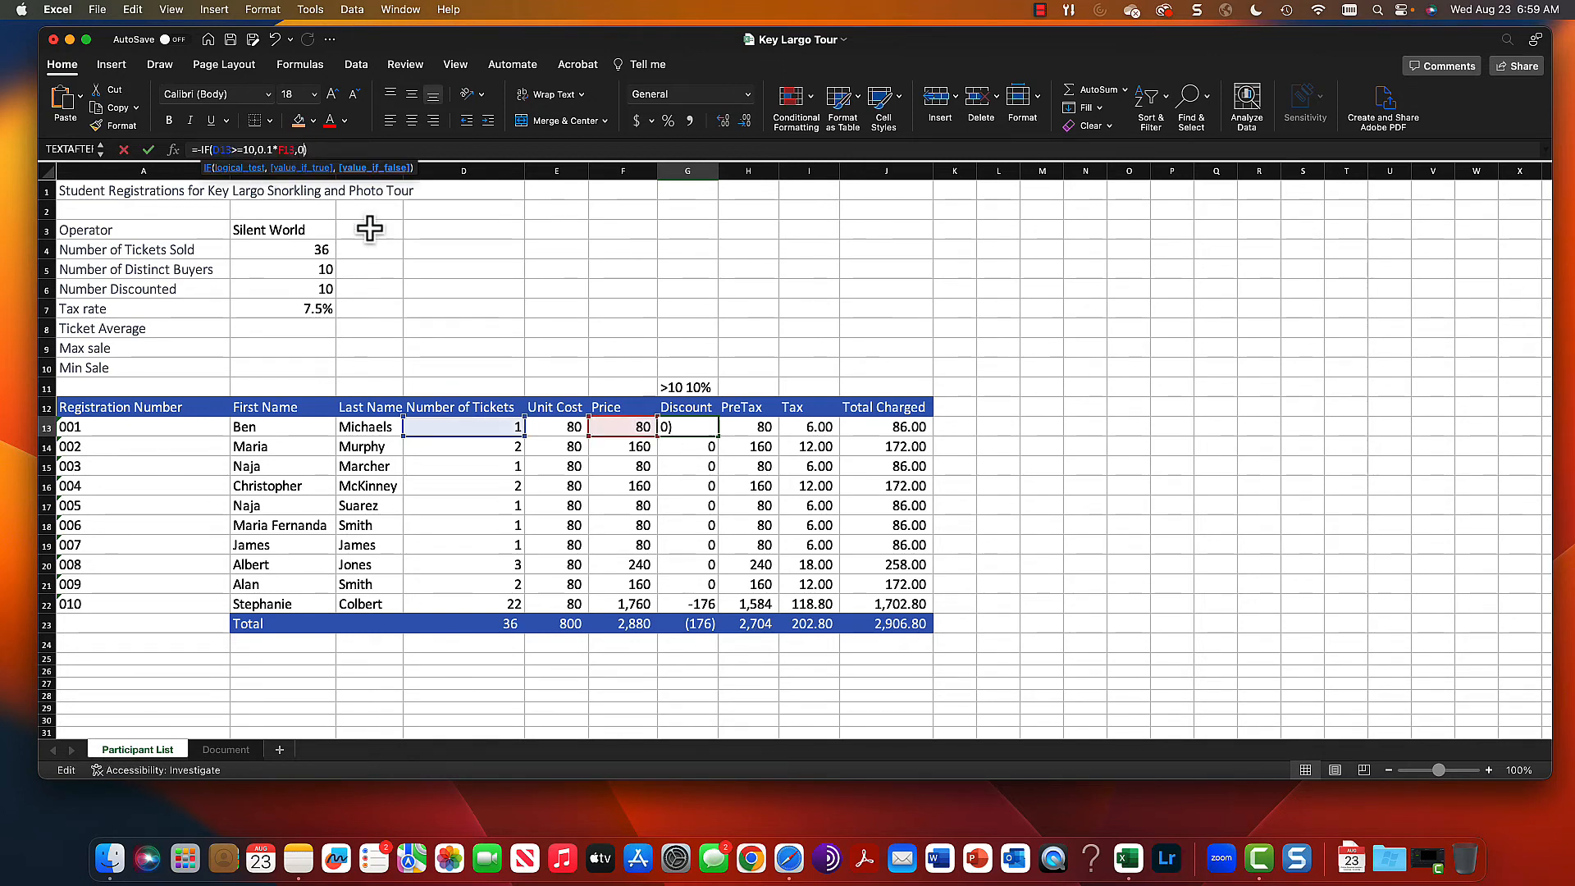
key("BackSpace")
key("Return")
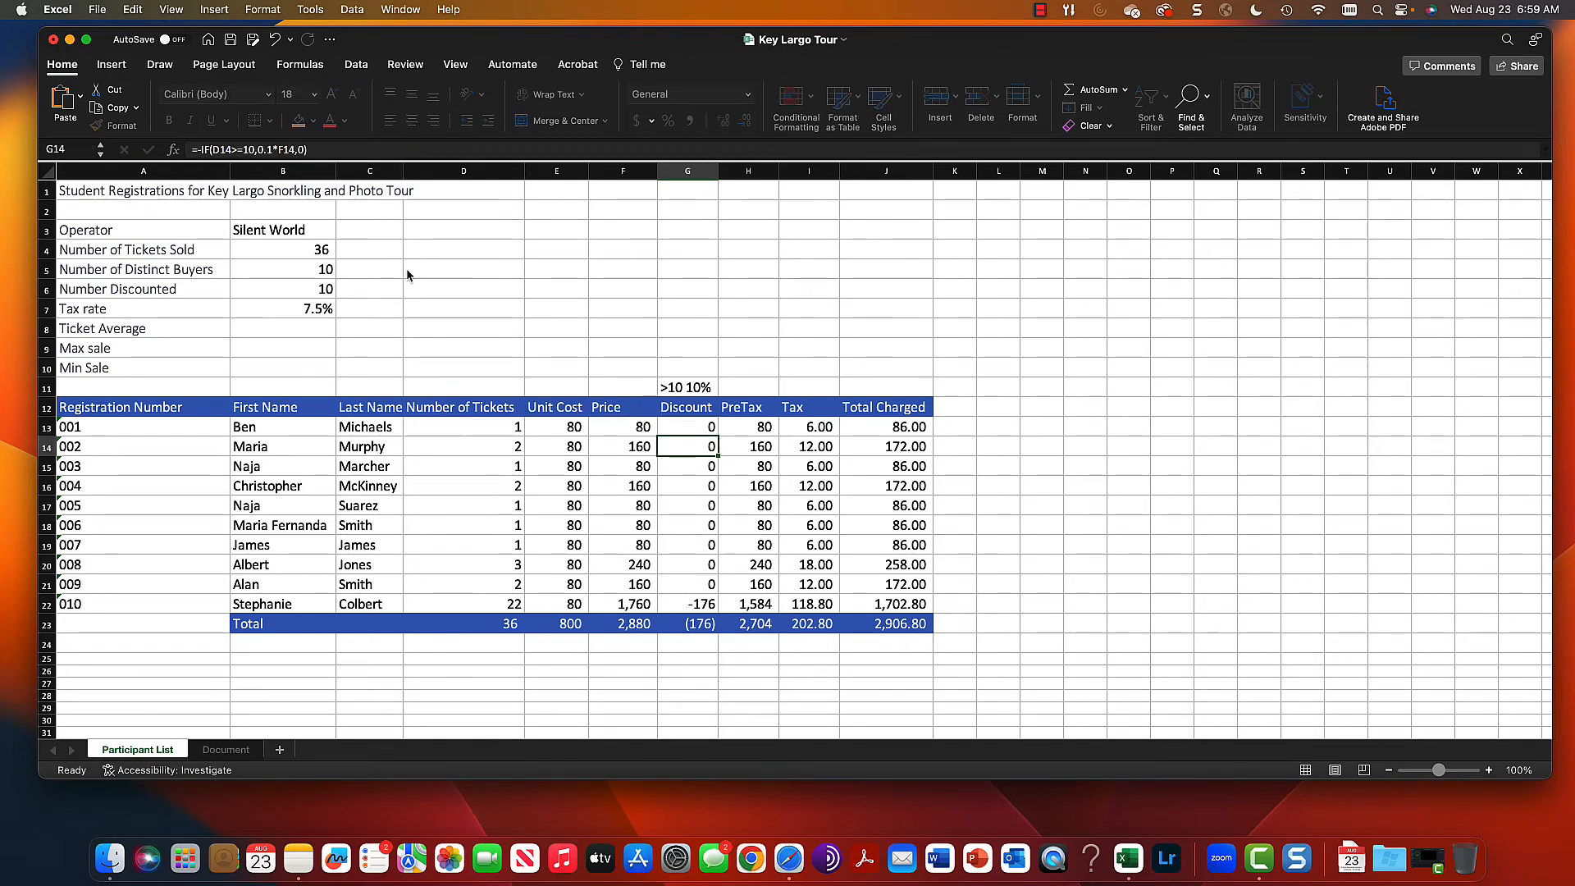
key("Up")
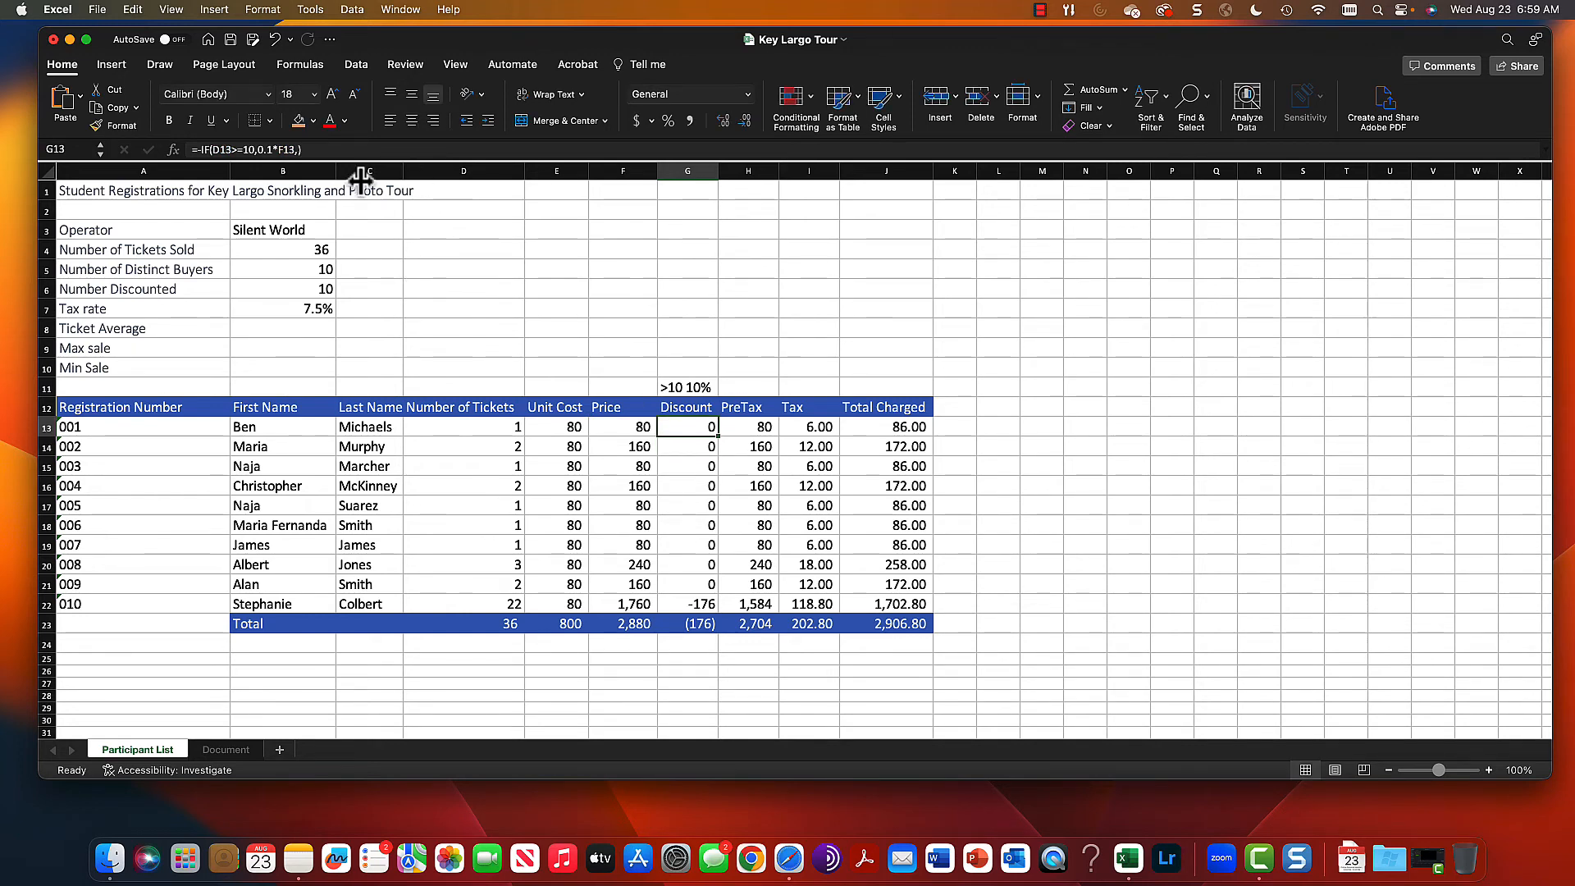
Step: Try a quoted dash ("-") as the false result of G13's discount formula and check the dependent PreTax formula in H13
left_click(302, 149)
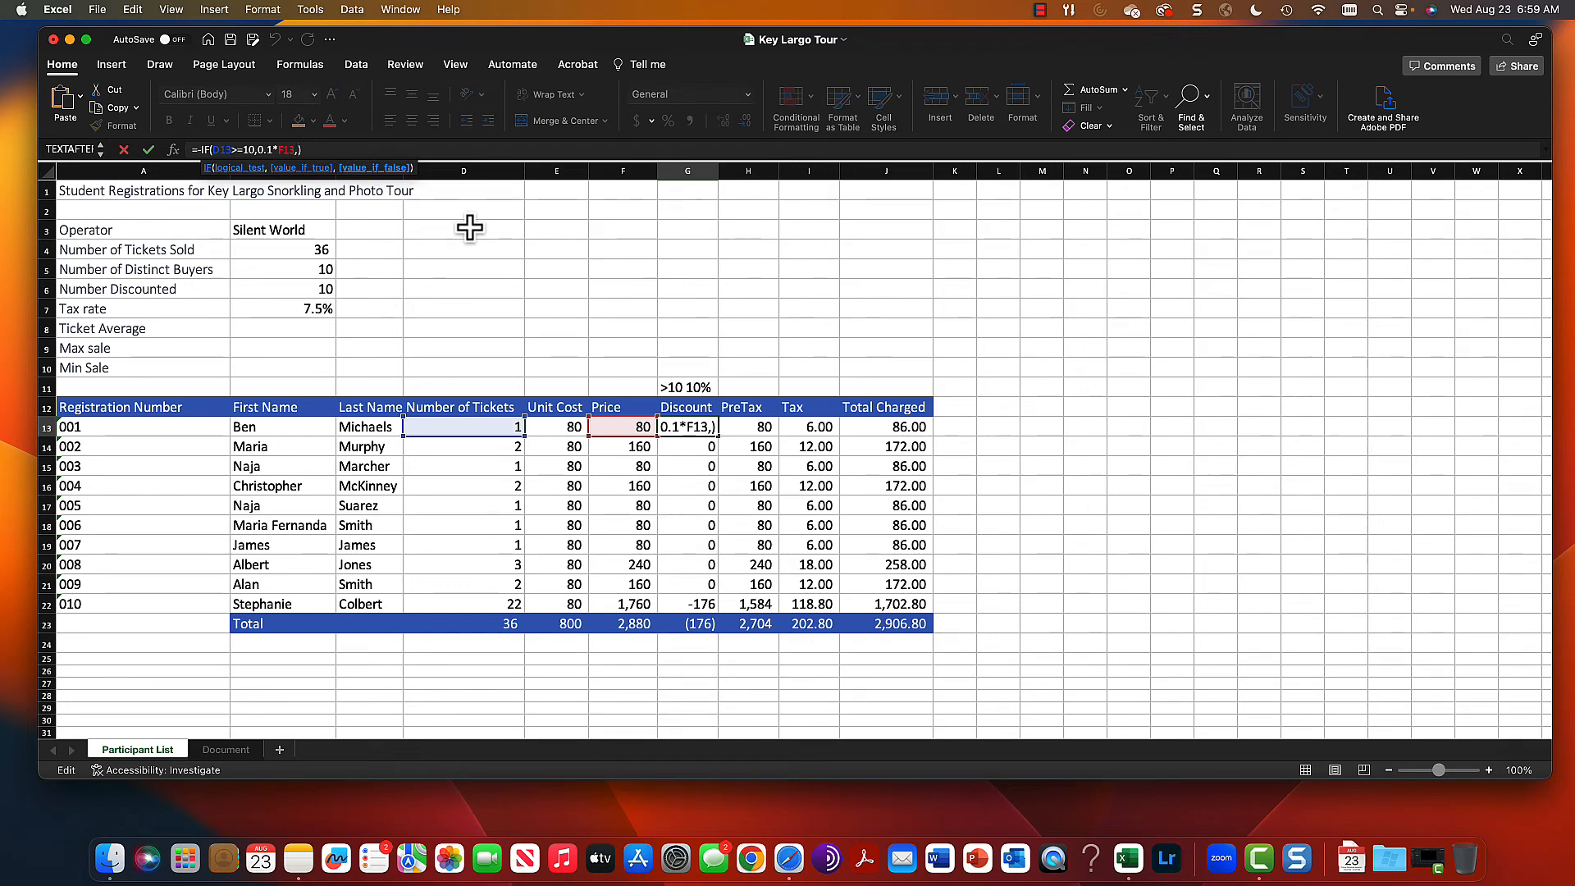
type("\"-")
key("Return")
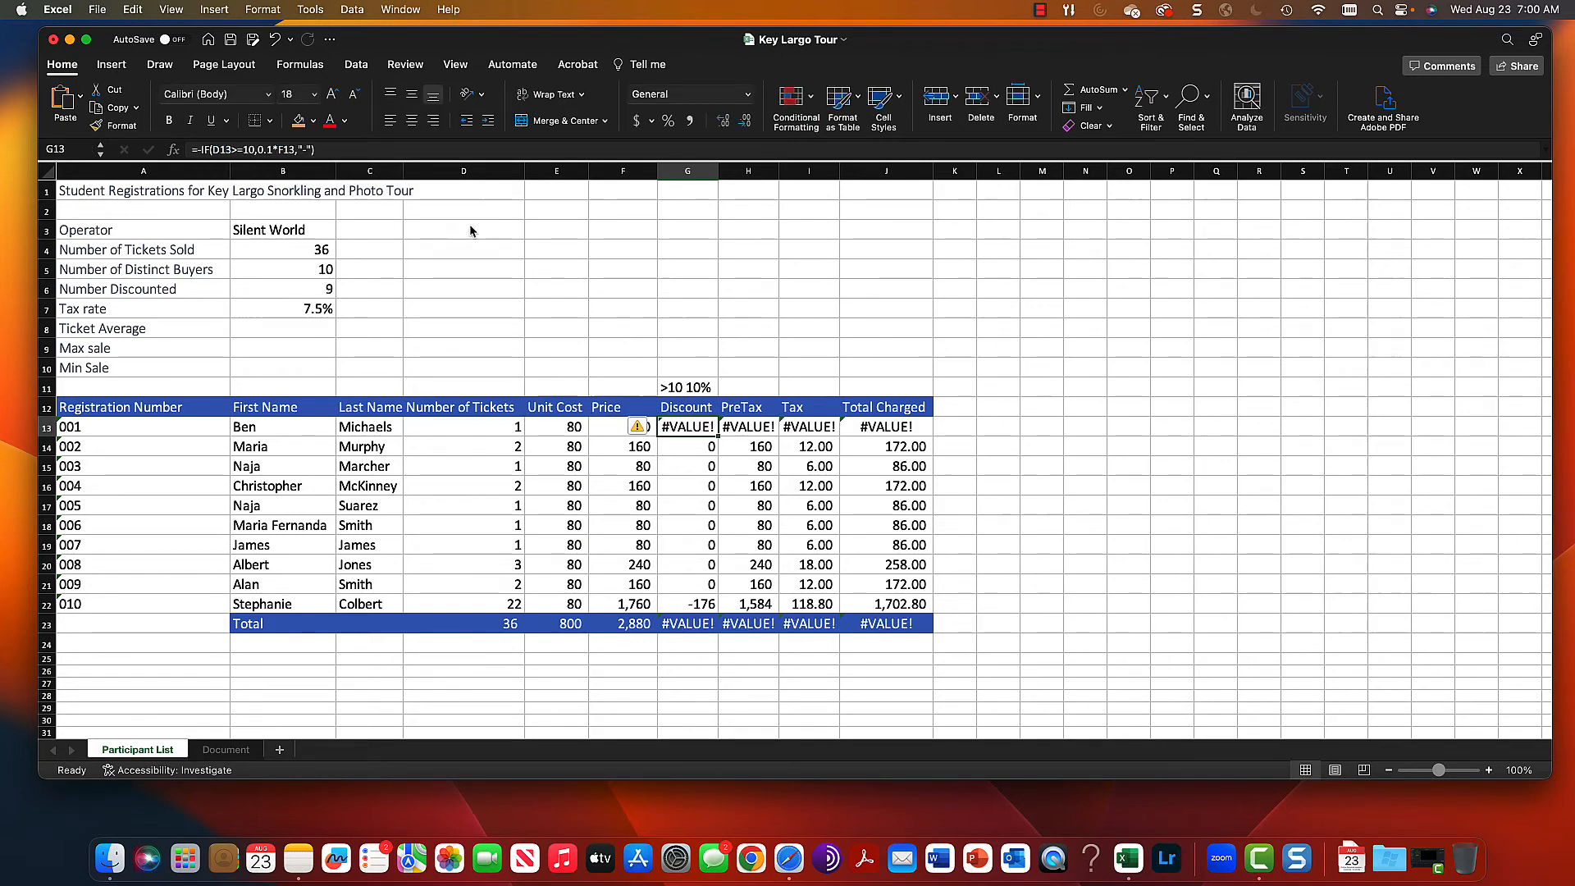
key("Right")
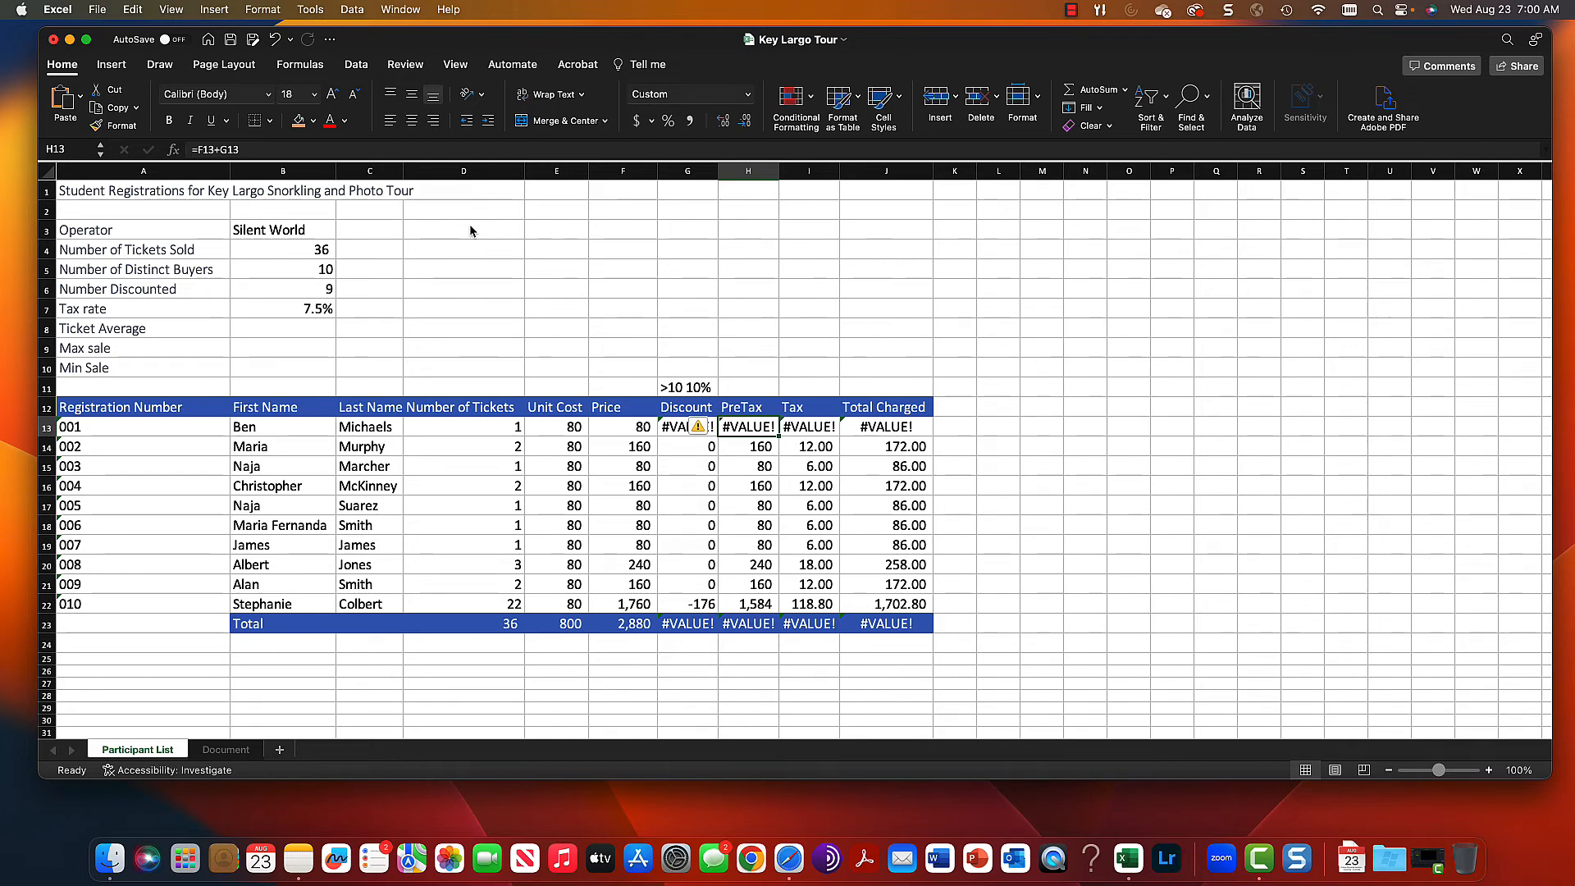
key("Left")
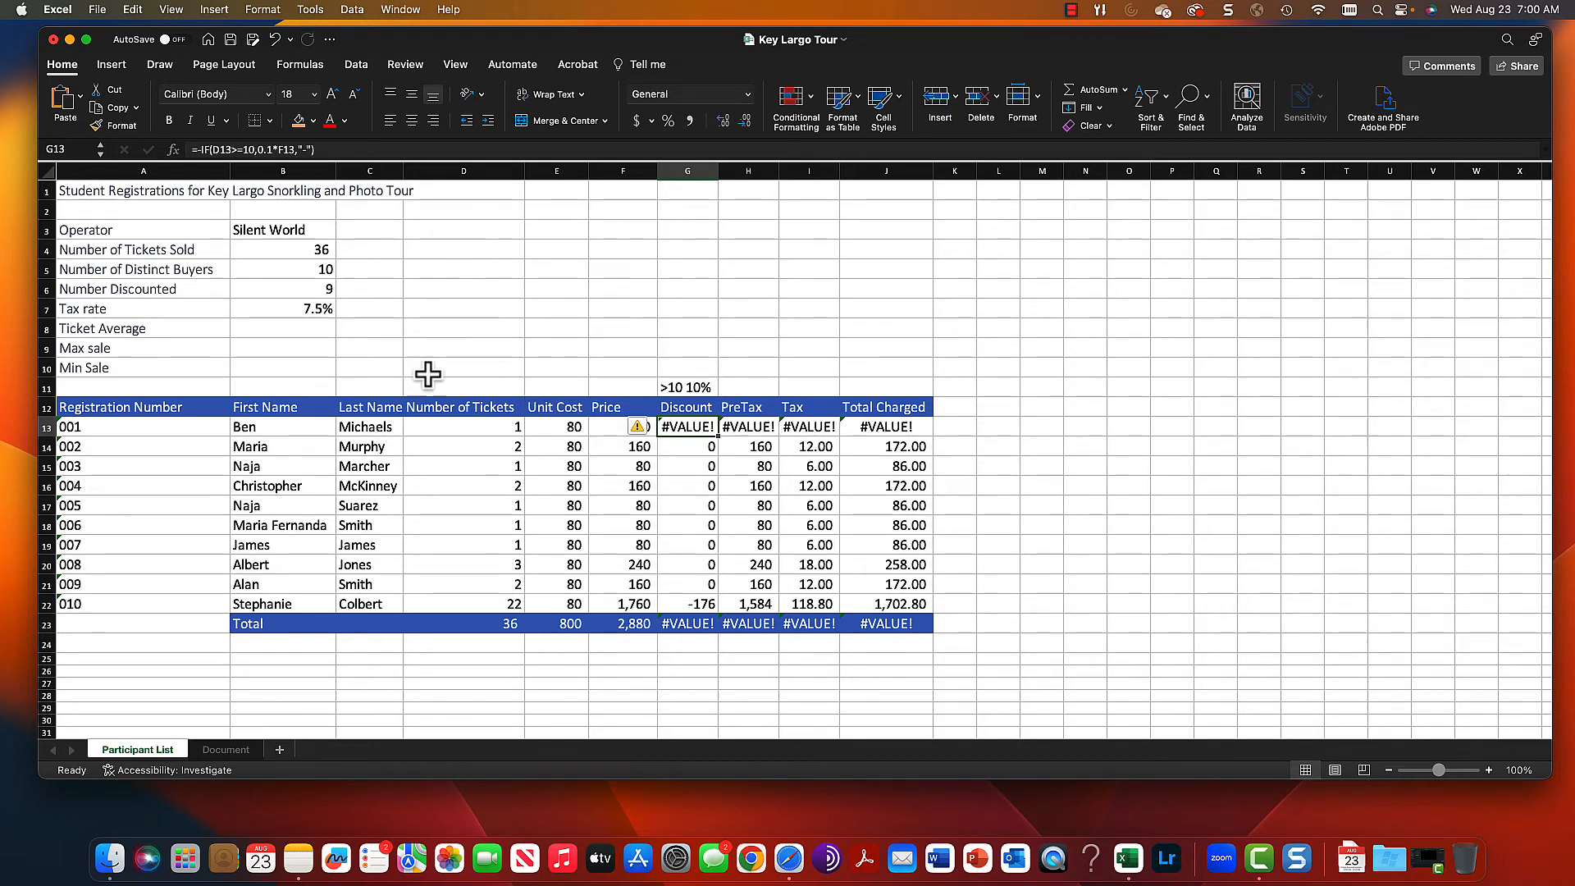
Step: Restore the discount formula in G13 by filling it upward from G14
left_click(689, 447)
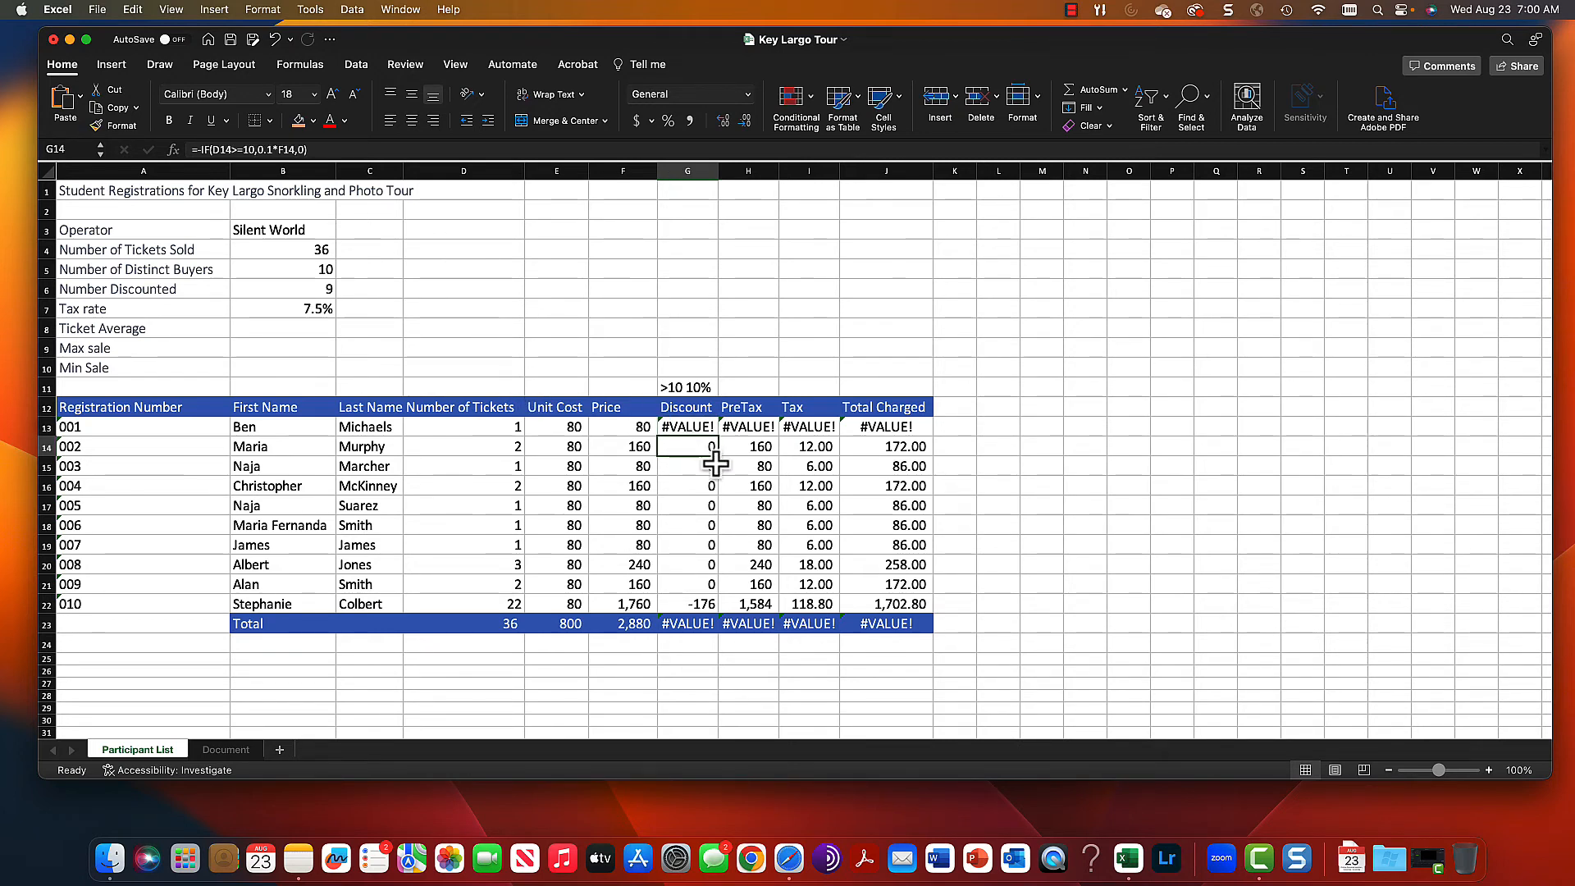
left_click_drag(718, 458, 706, 428)
left_click(699, 428)
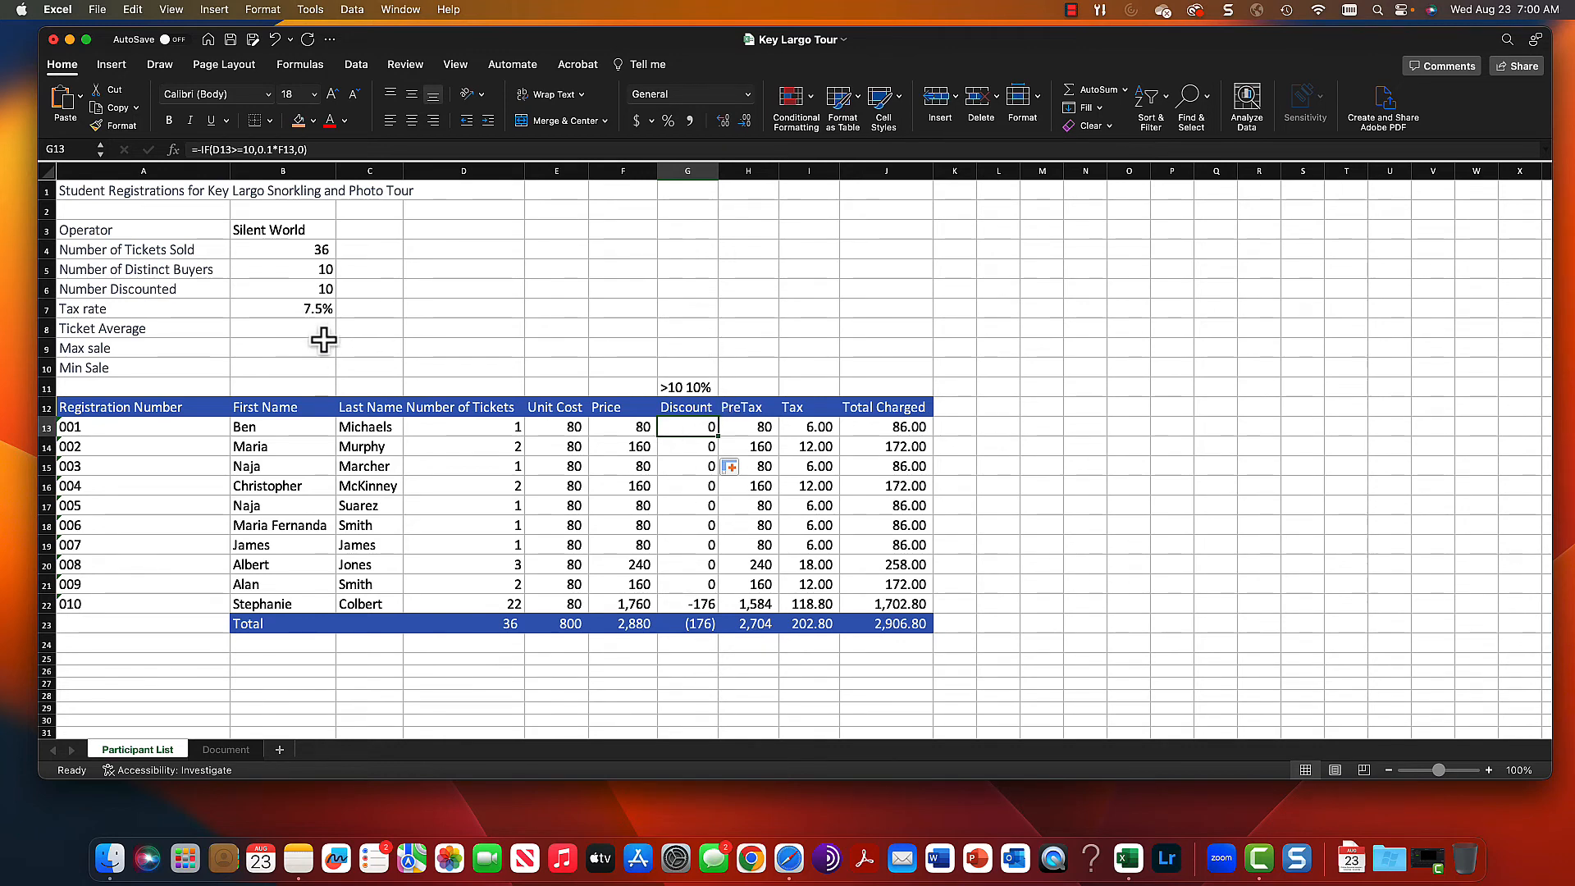
Step: Highlight the Number Discounted cell B6 with a light gold fill color
left_click(328, 292)
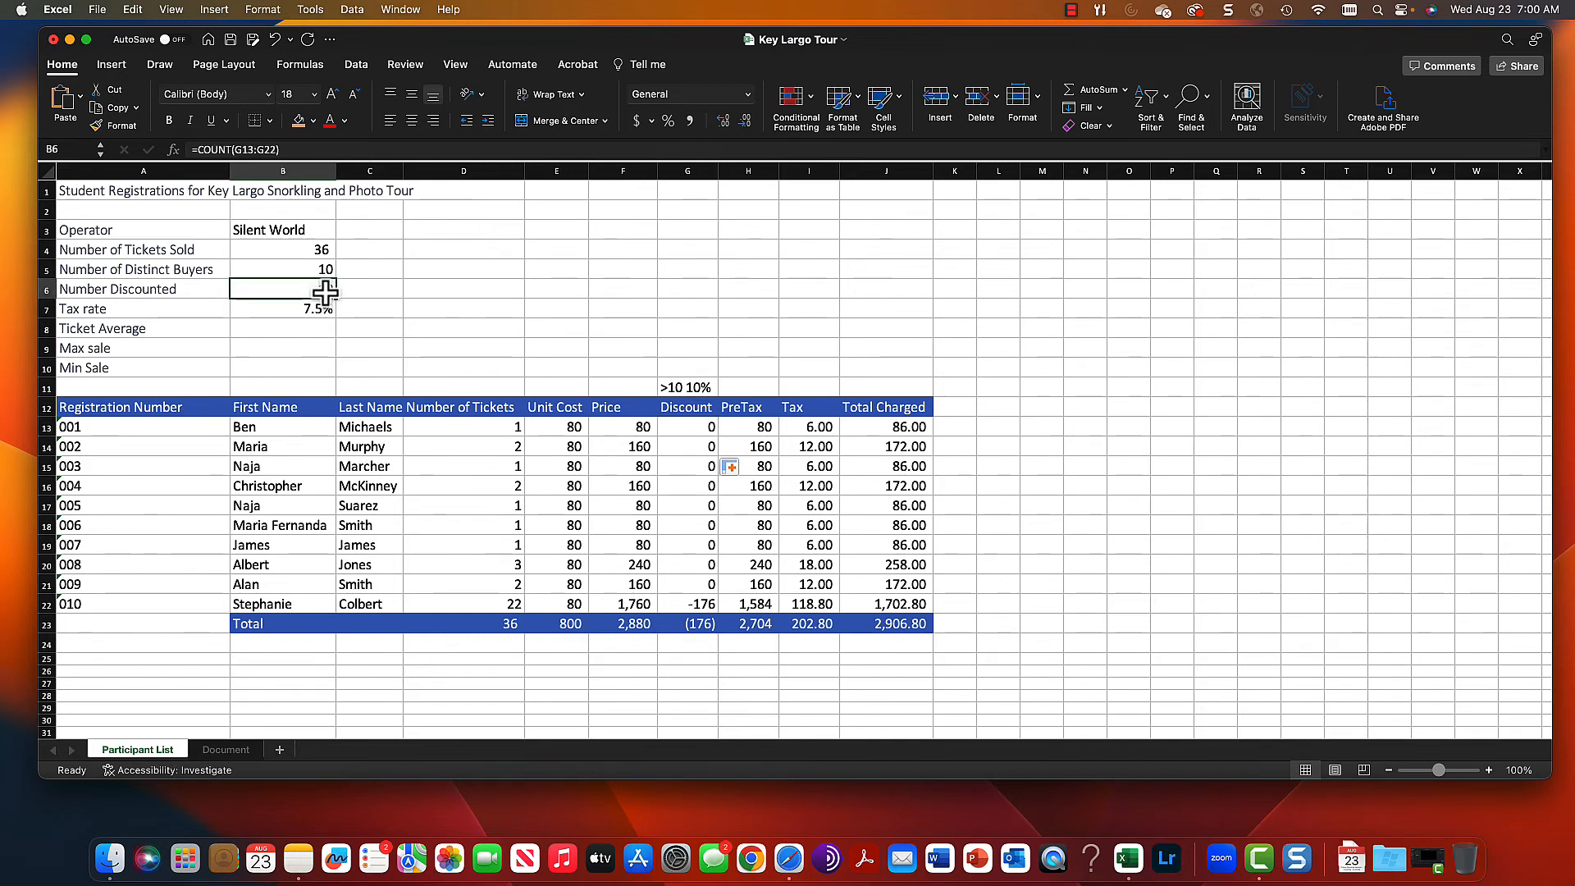
left_click(313, 120)
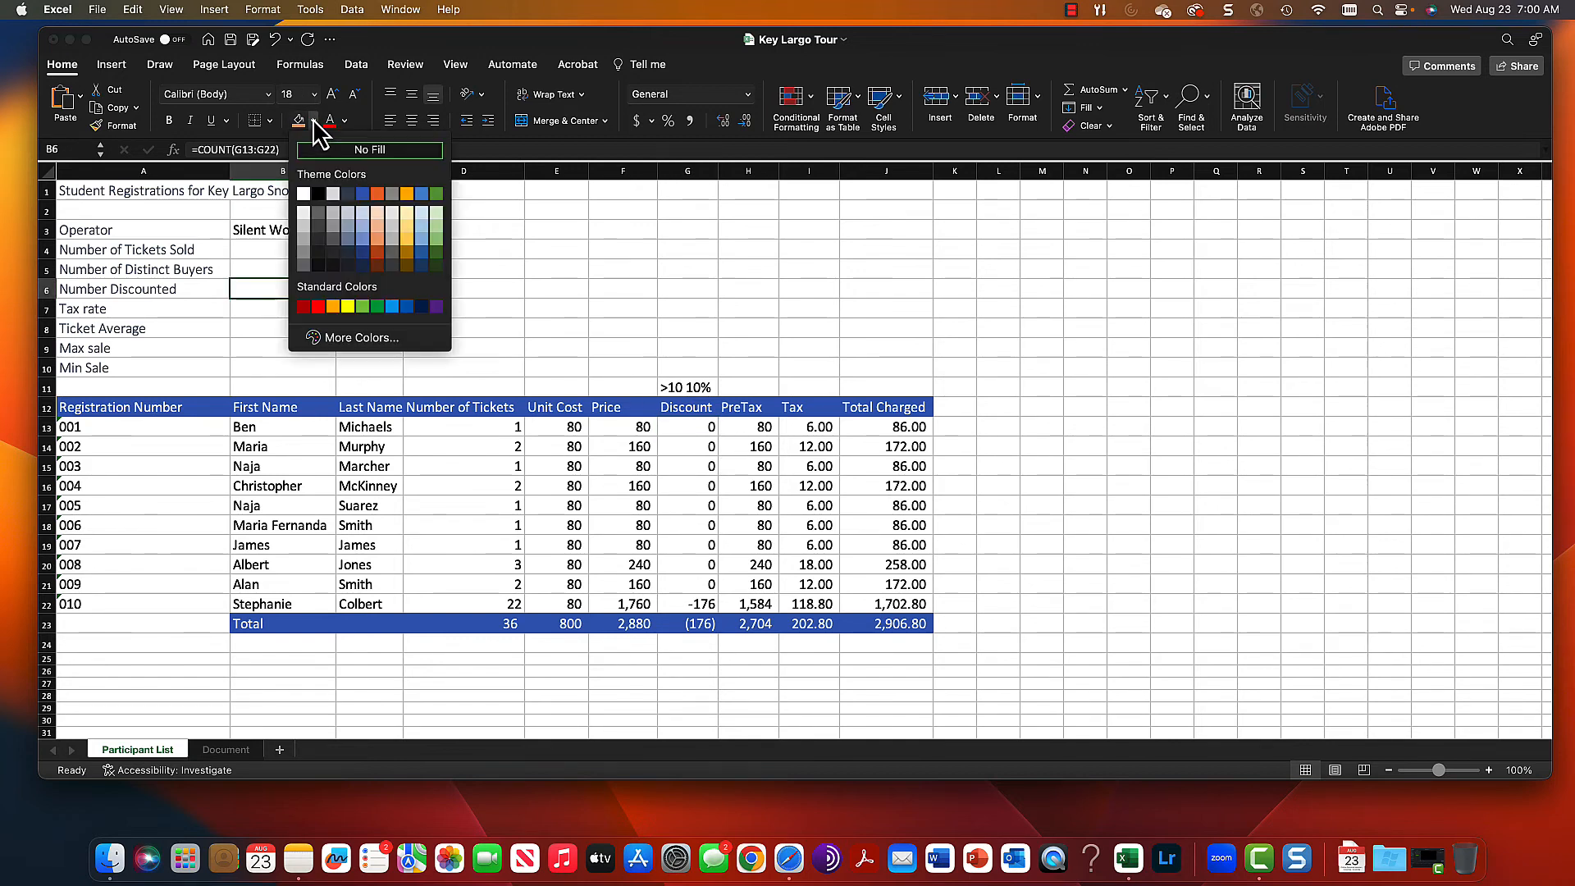
left_click(407, 227)
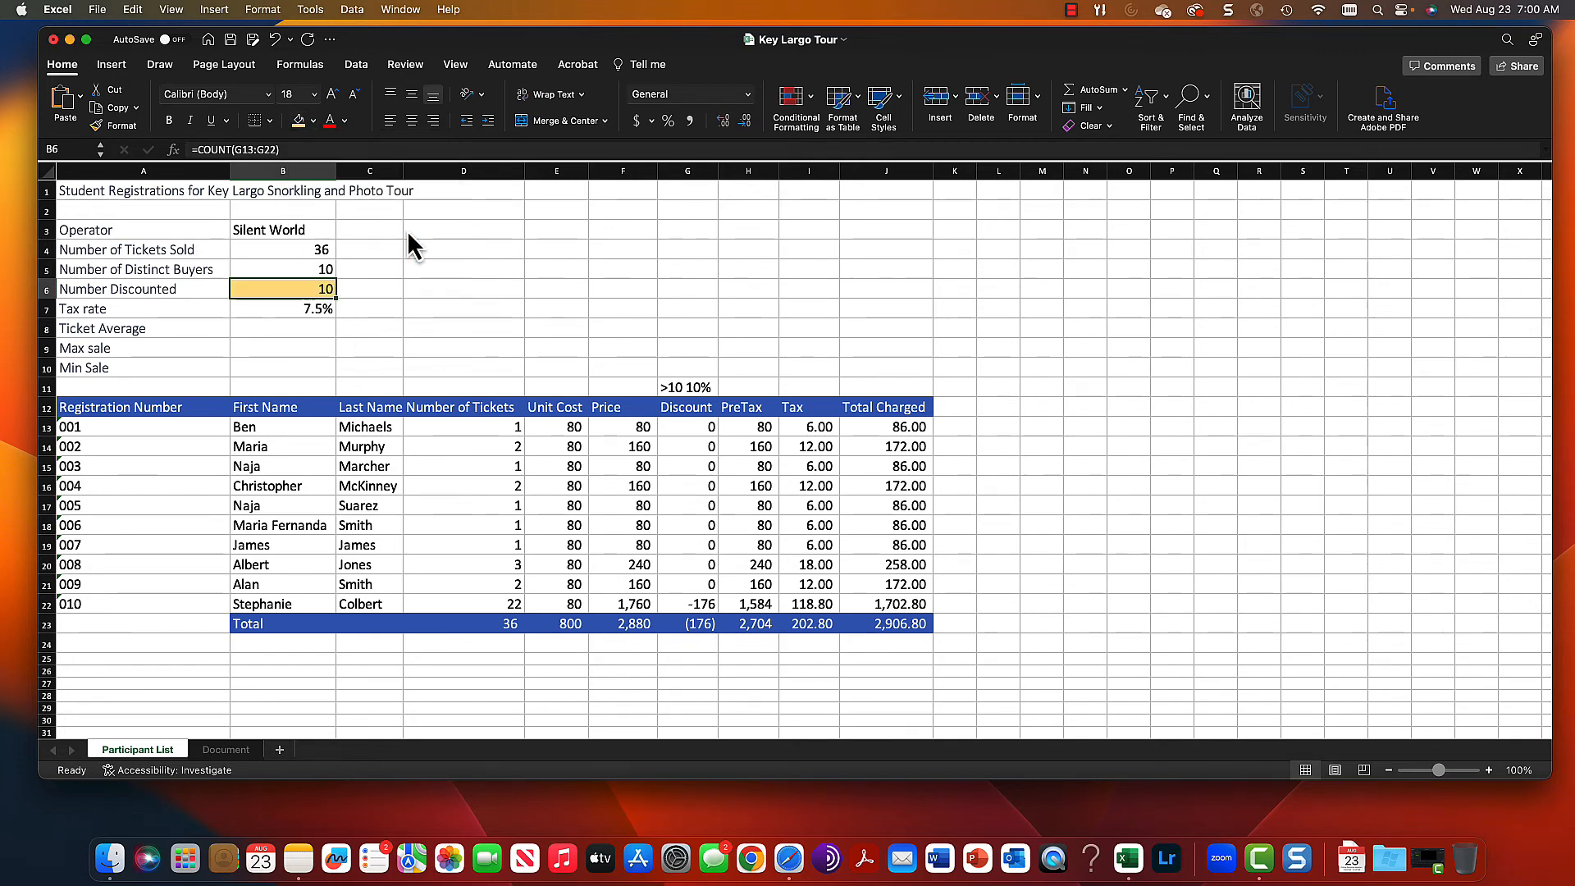
Step: Enter the formula =AVERAGE(E13:E22) for Ticket Average in B8, averaging the Unit Cost column
left_click(284, 329)
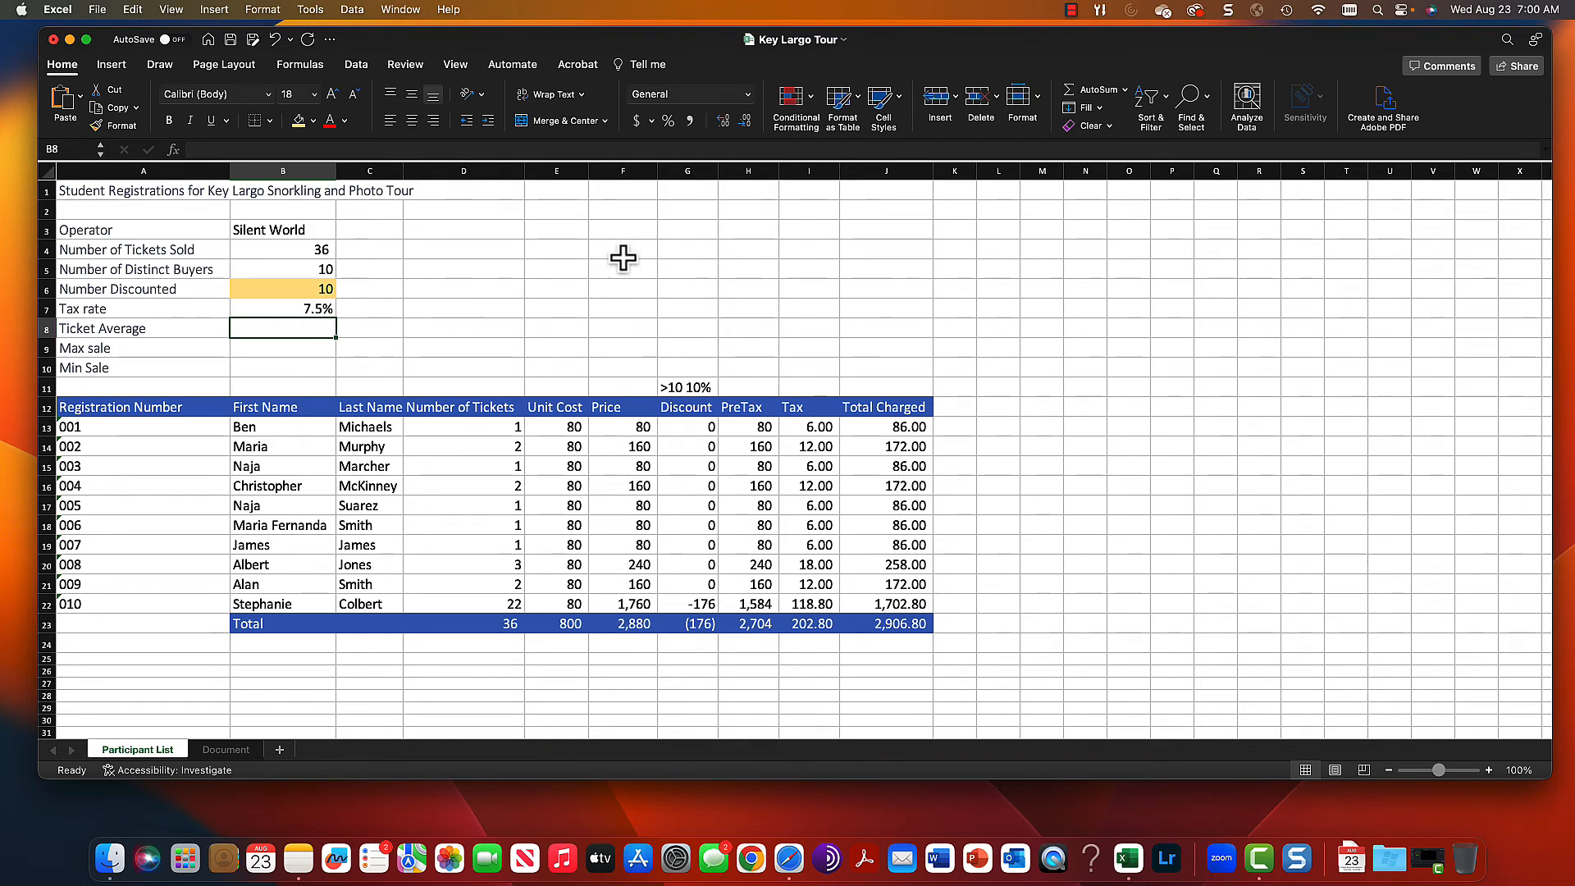
type("=avera")
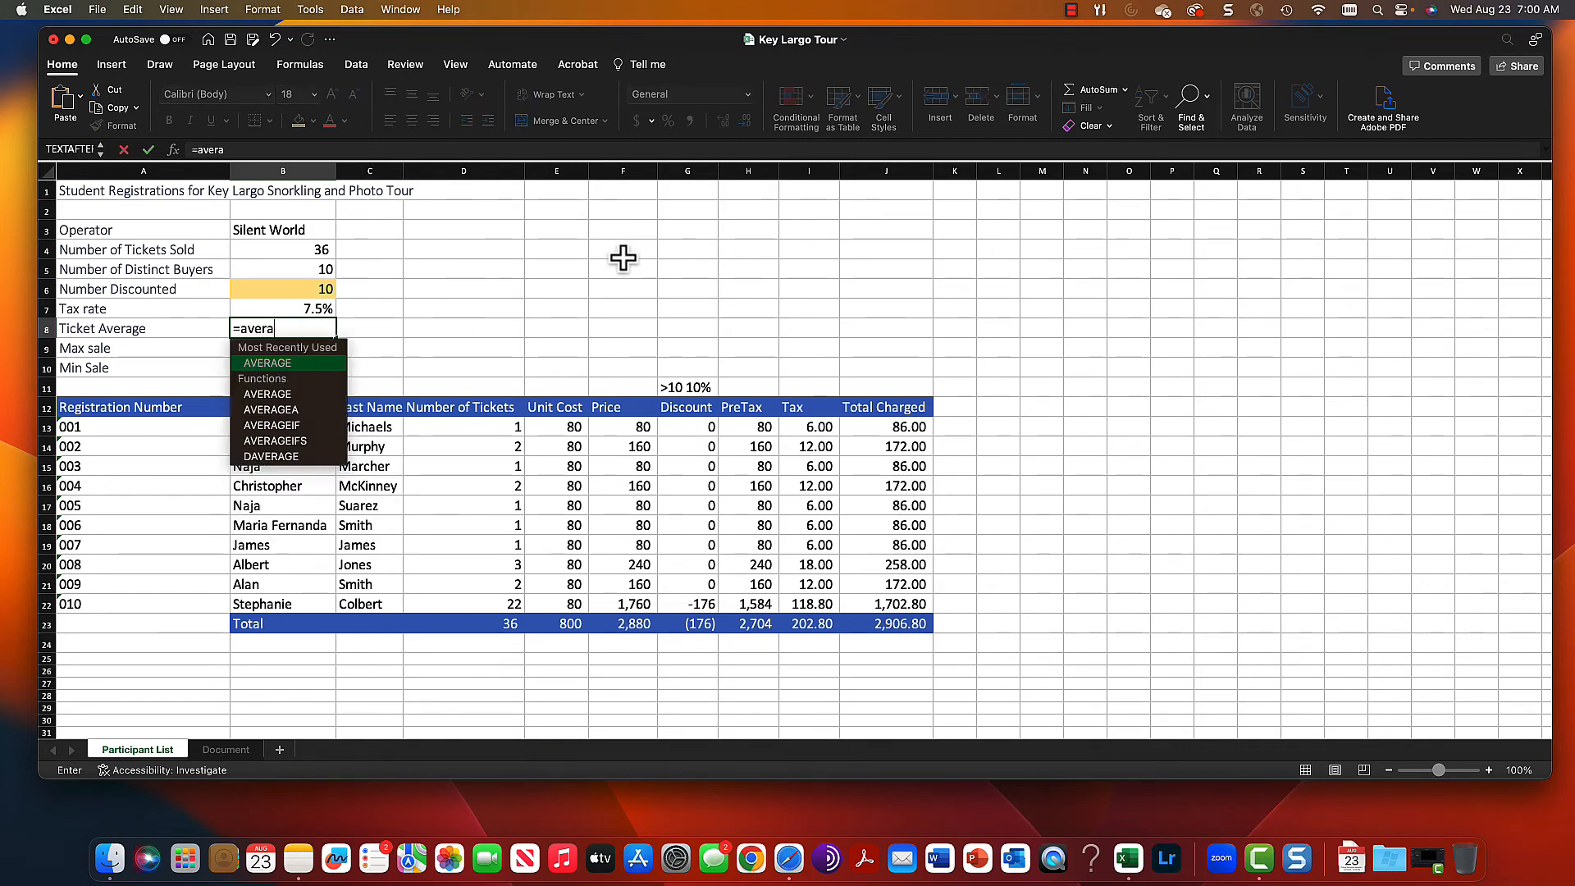
type("ge(")
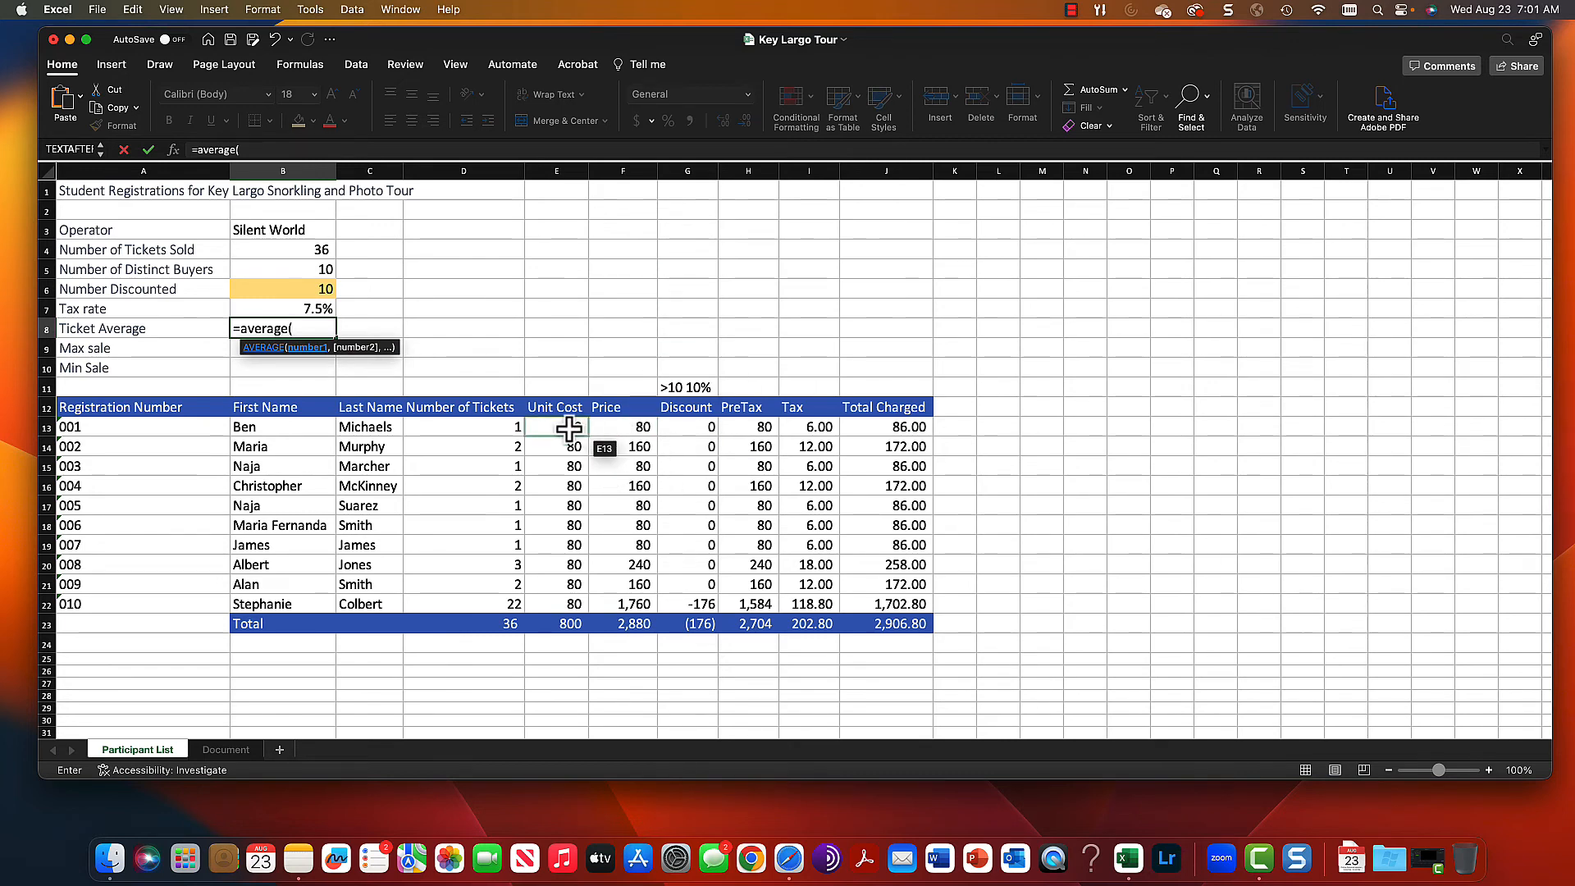
left_click_drag(569, 427, 585, 603)
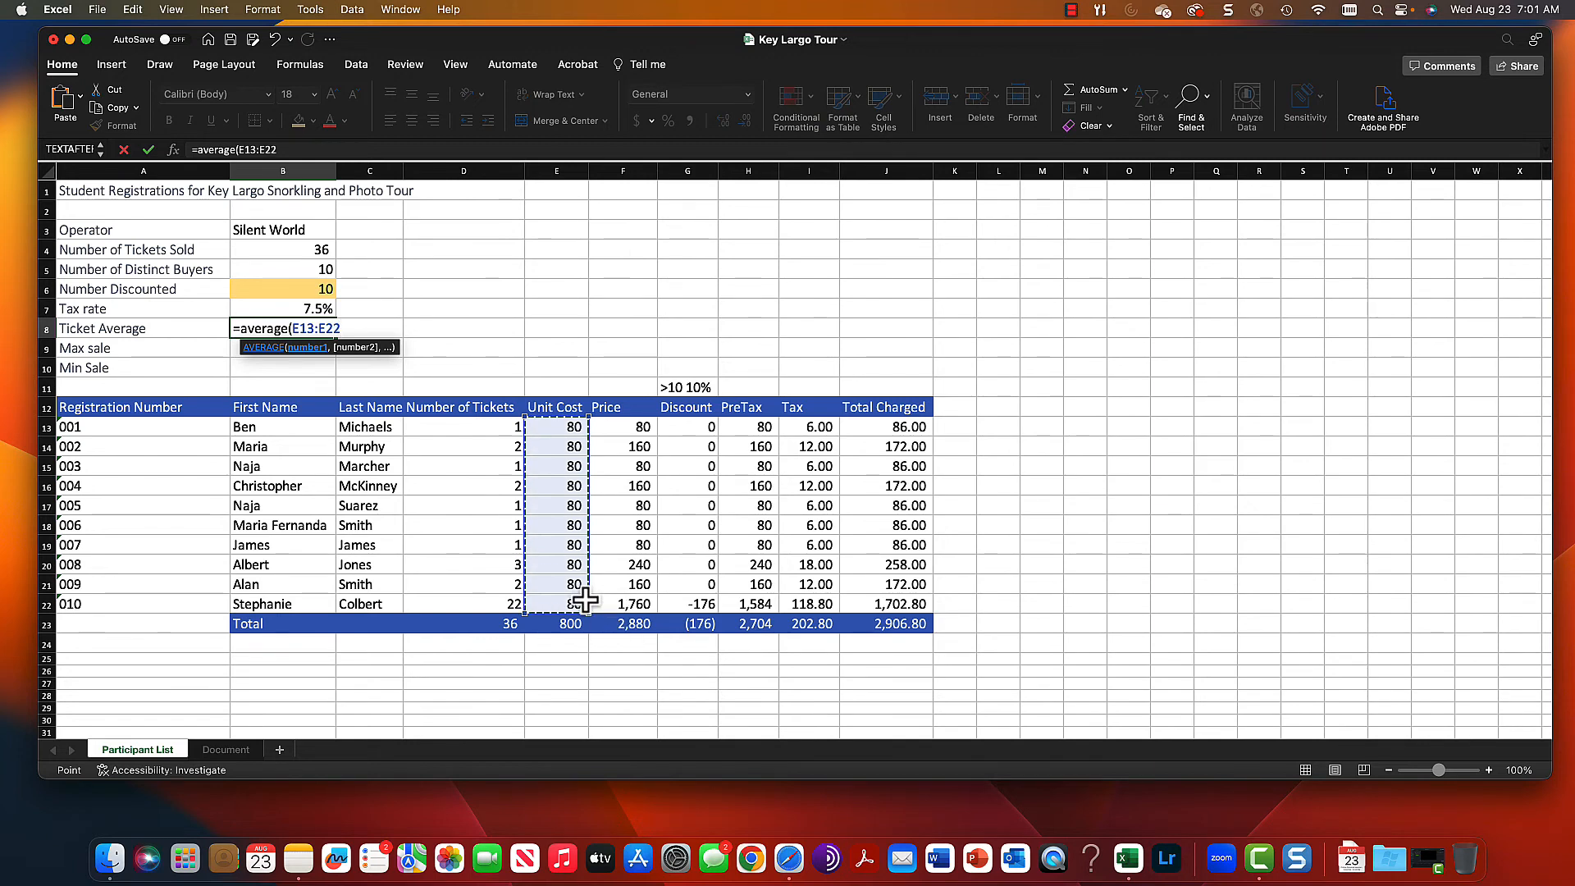
type(")")
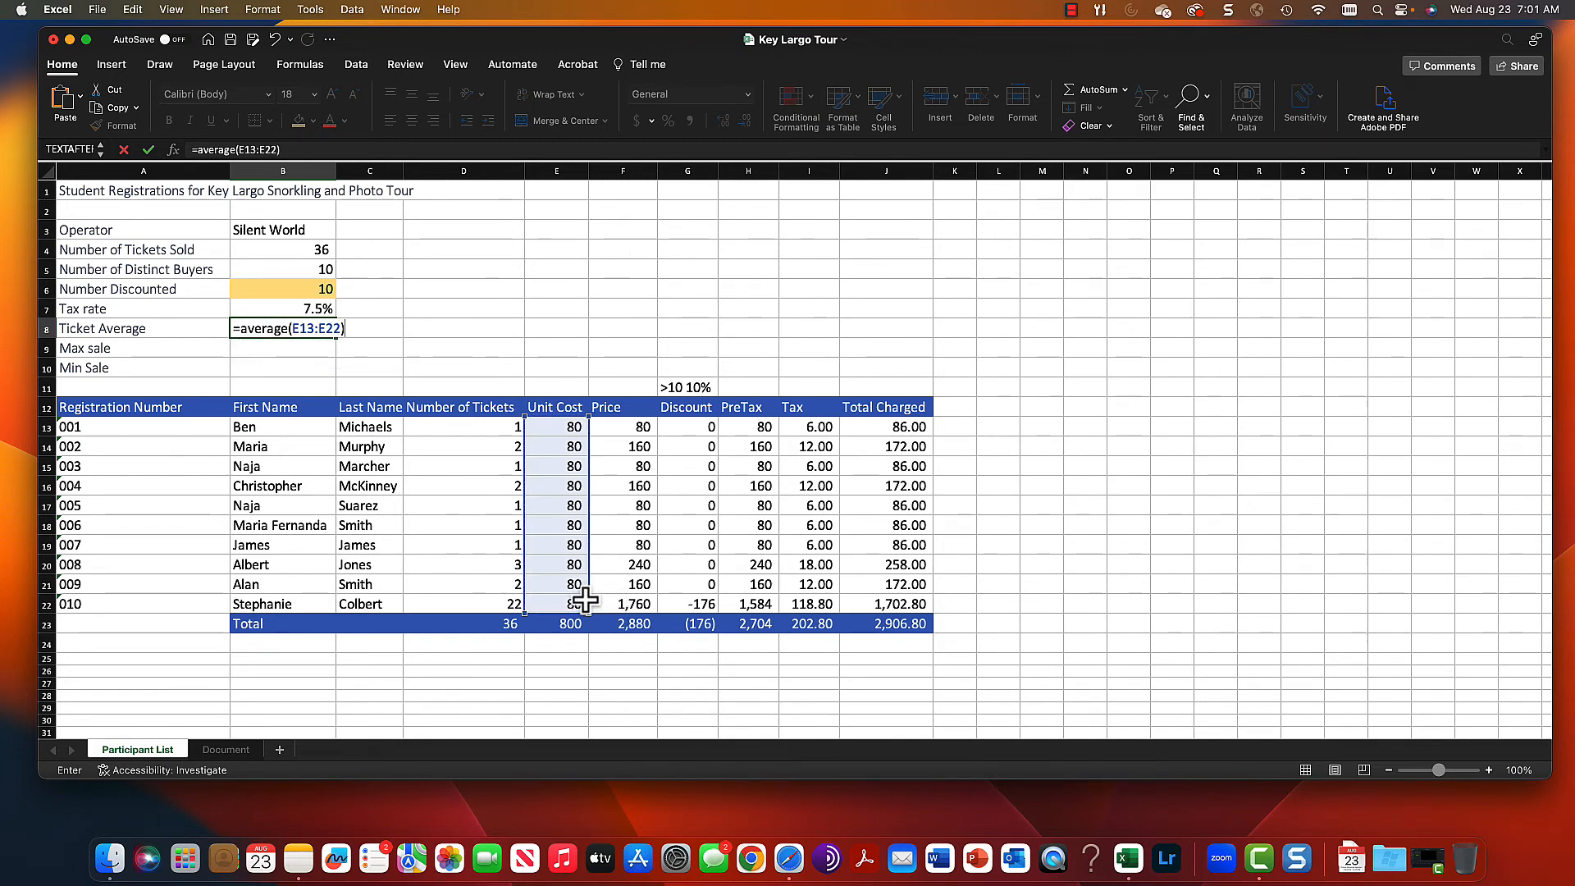
key("Return")
key("Up")
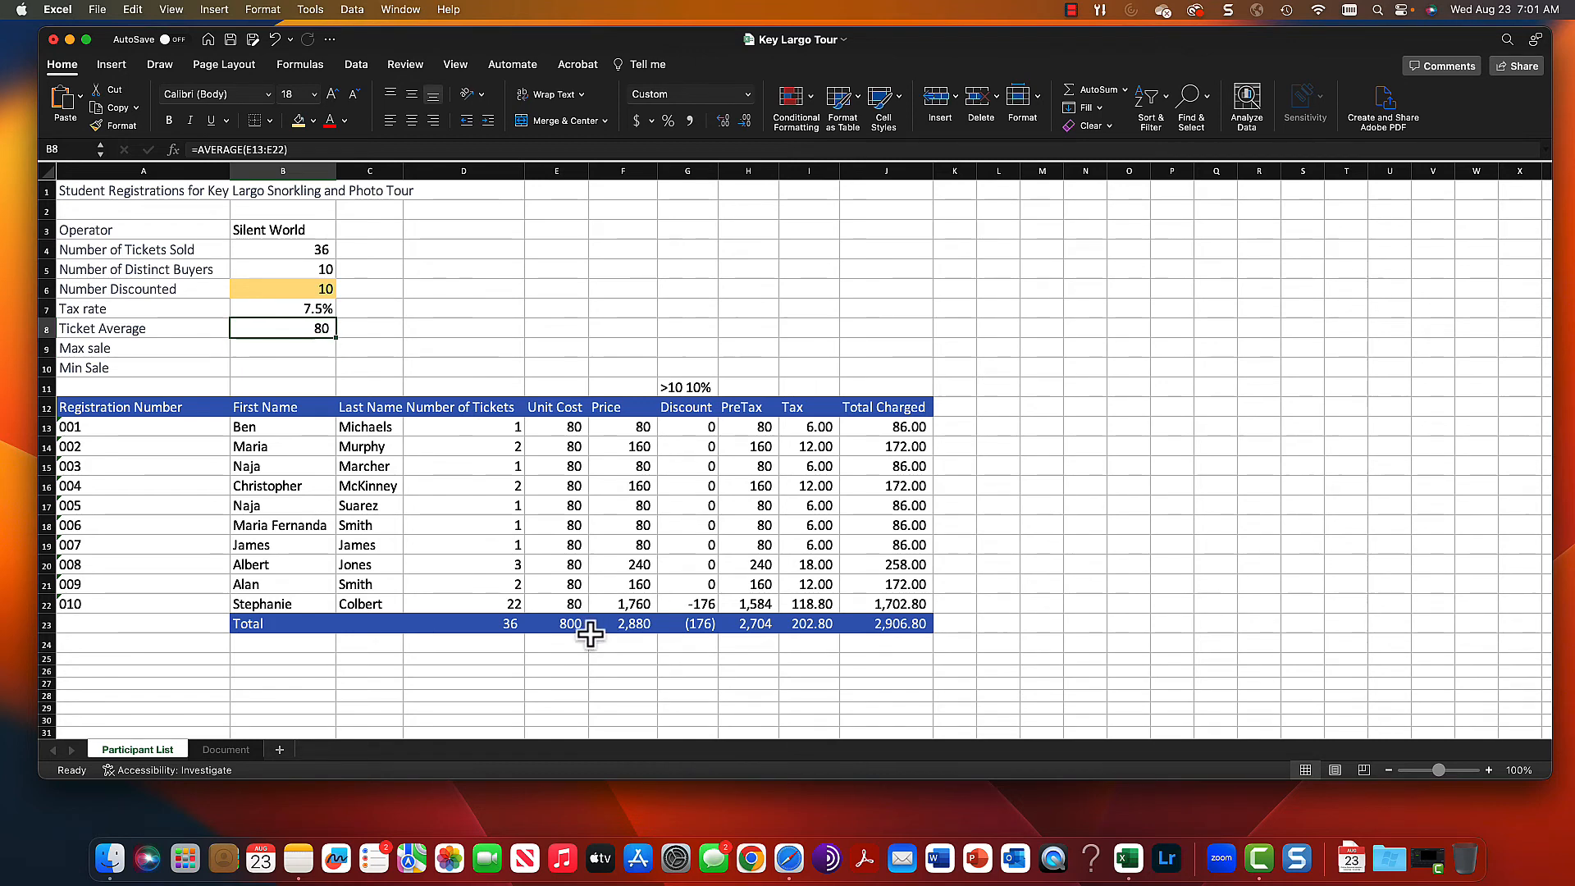
Step: Replace the Unit Cost sum in the Total row, cell E23, with the formula =AVERAGE(E13:E22)
left_click(566, 625)
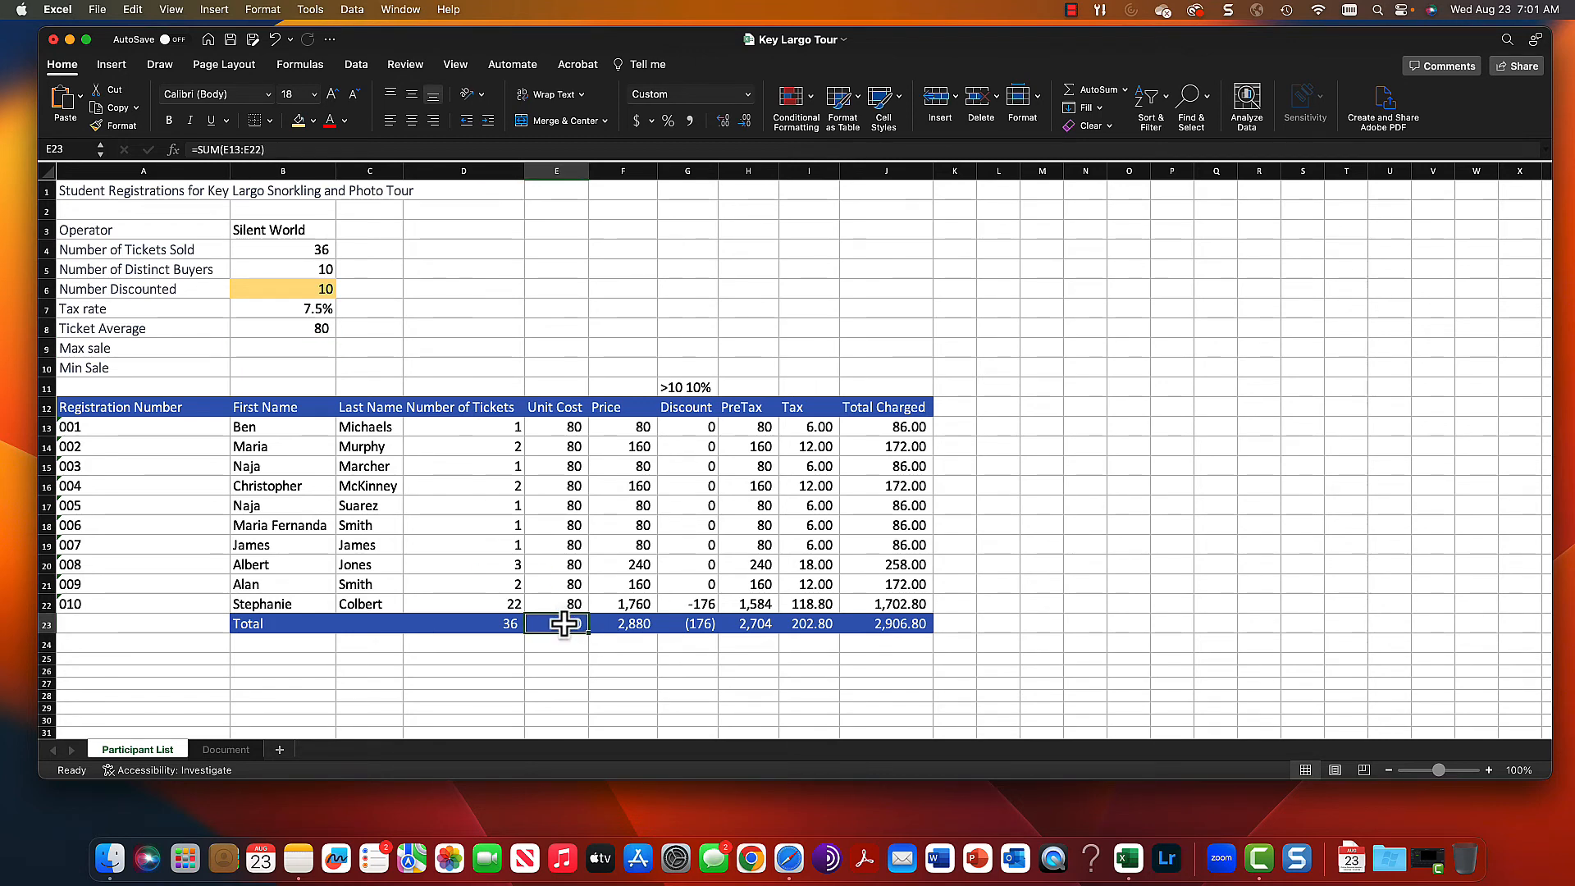
type("=aver")
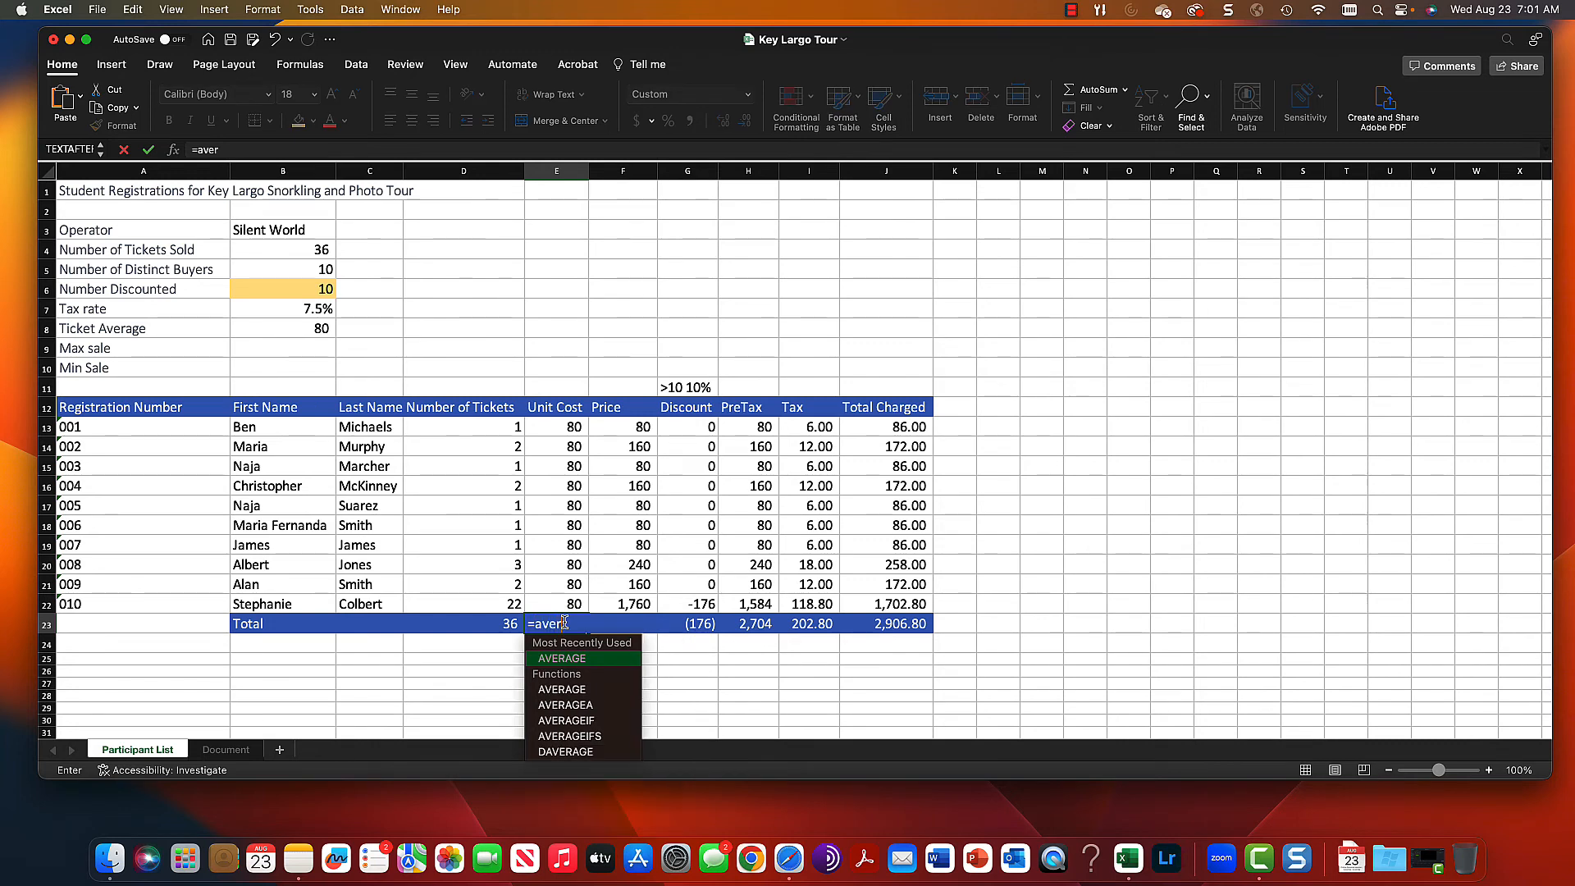
type("age(")
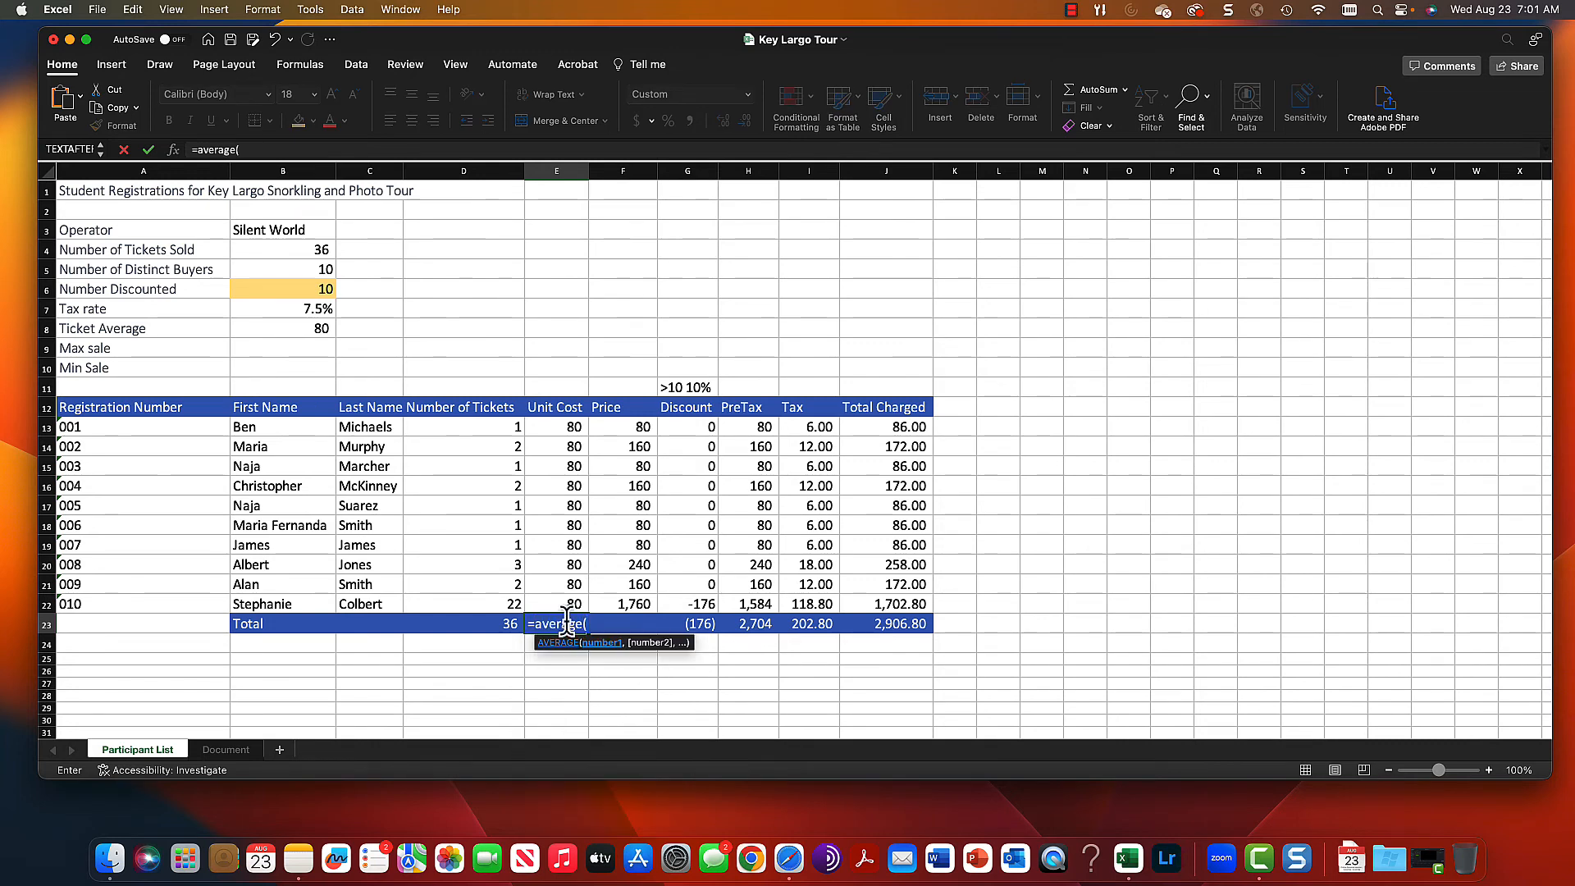
left_click_drag(558, 604, 564, 433)
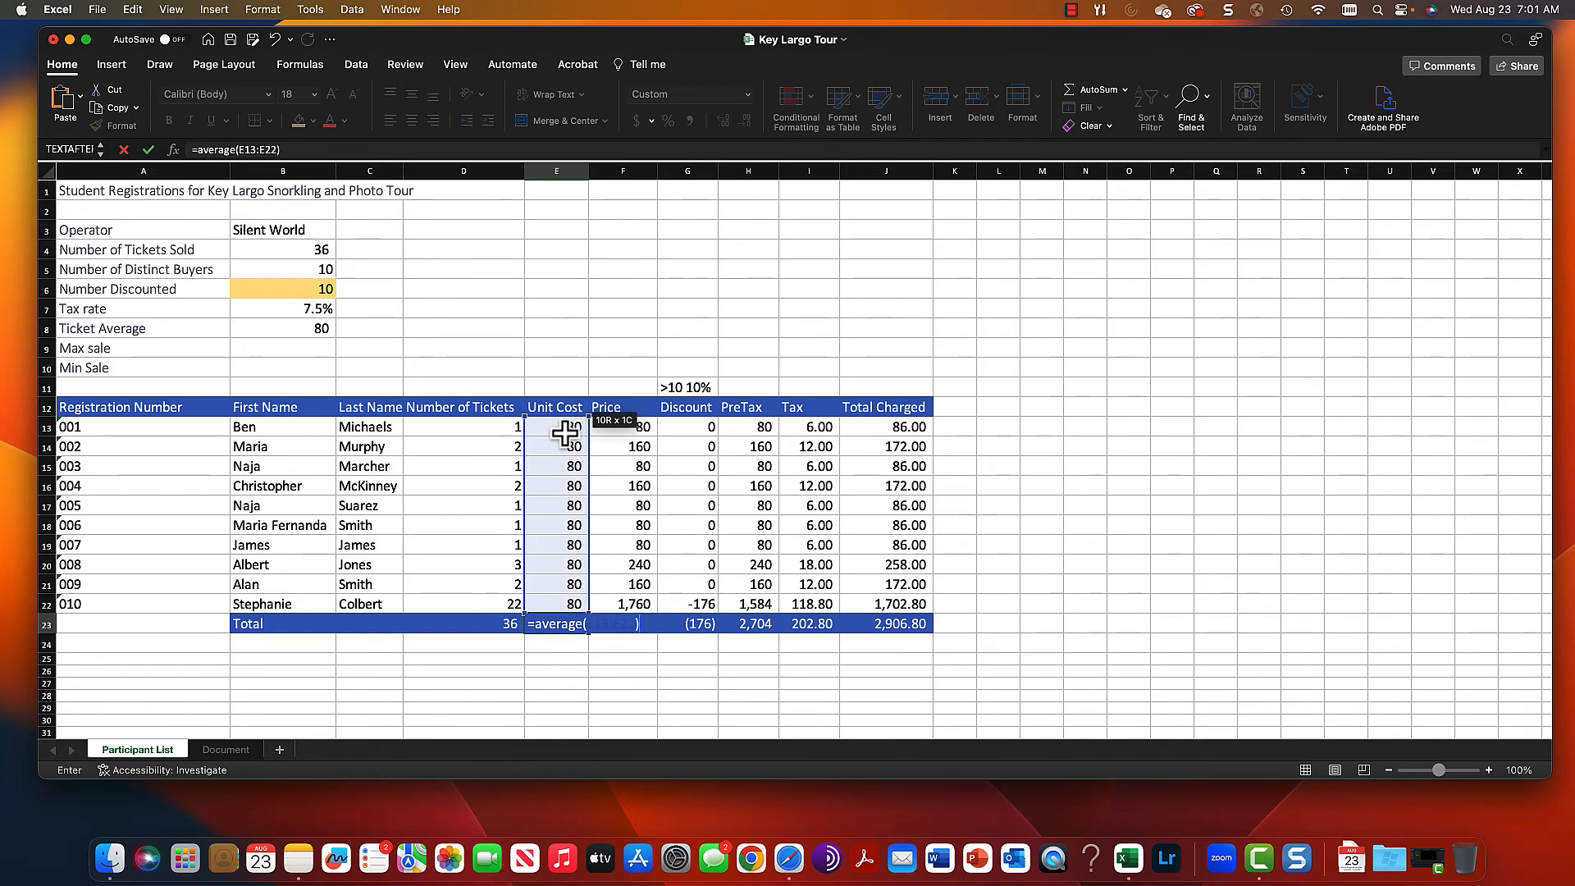
key("Return")
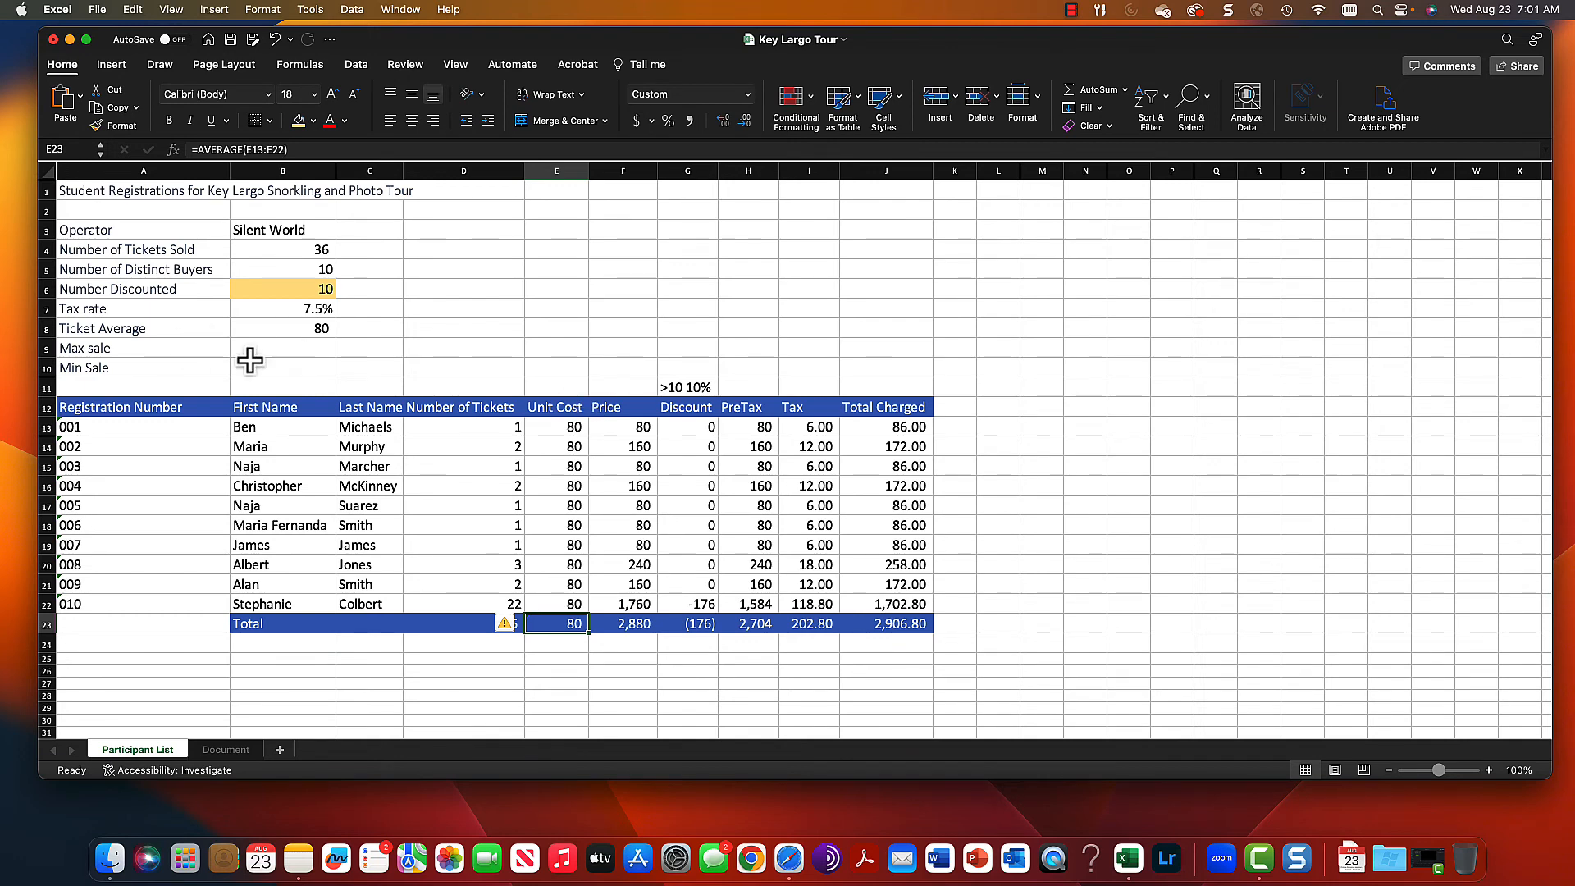
Step: Enter the formula =MAX(F13:F22) for Max sale in B9 to find the highest Price
left_click(286, 349)
type("=max(")
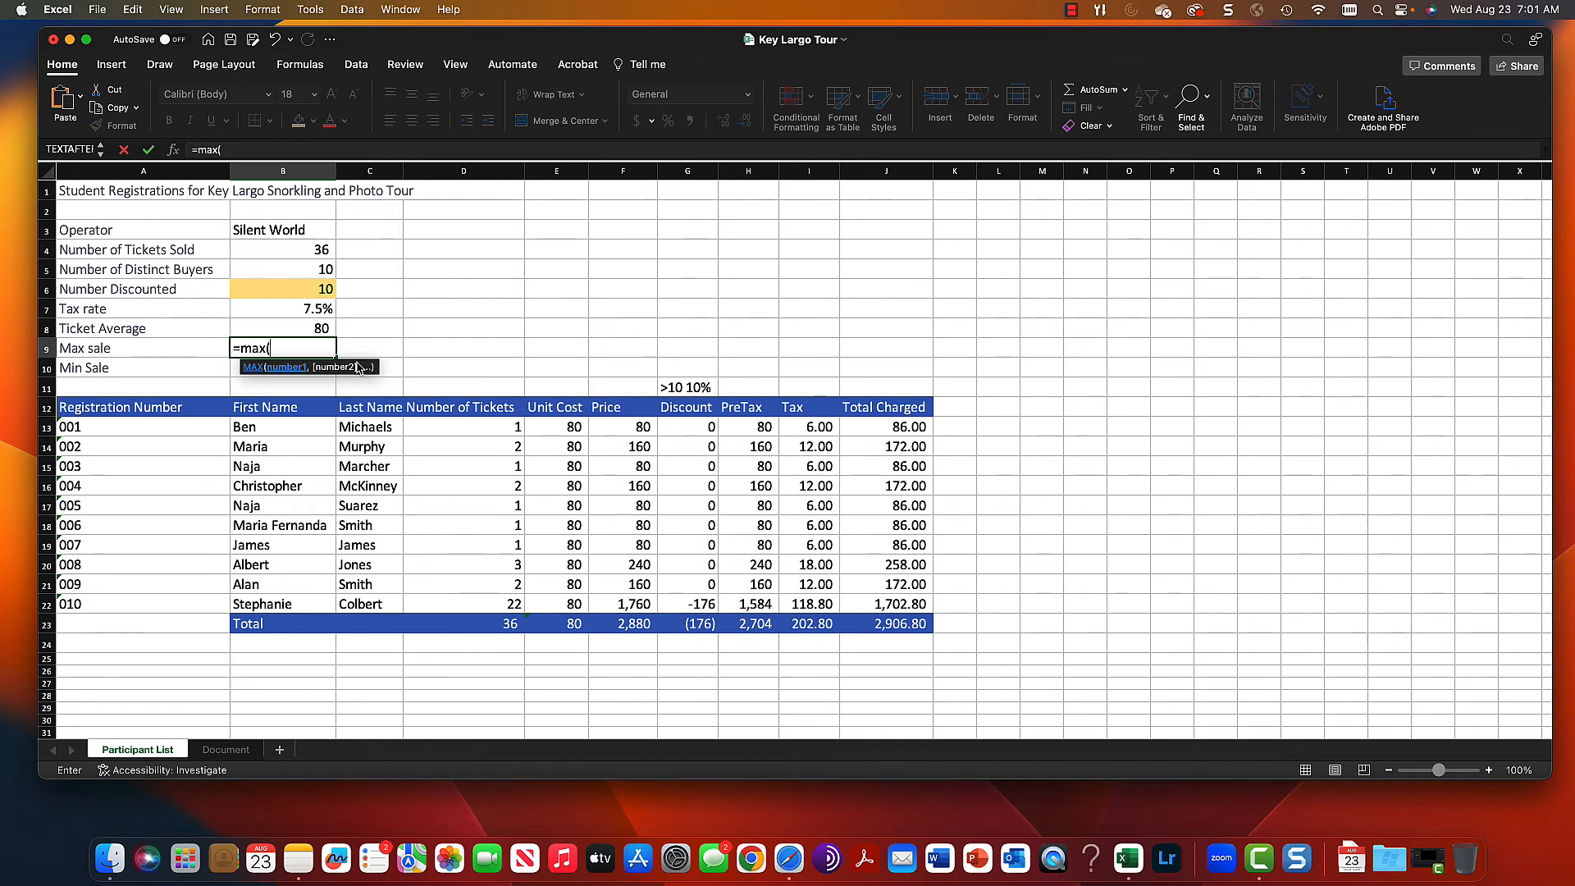
left_click_drag(623, 427, 619, 599)
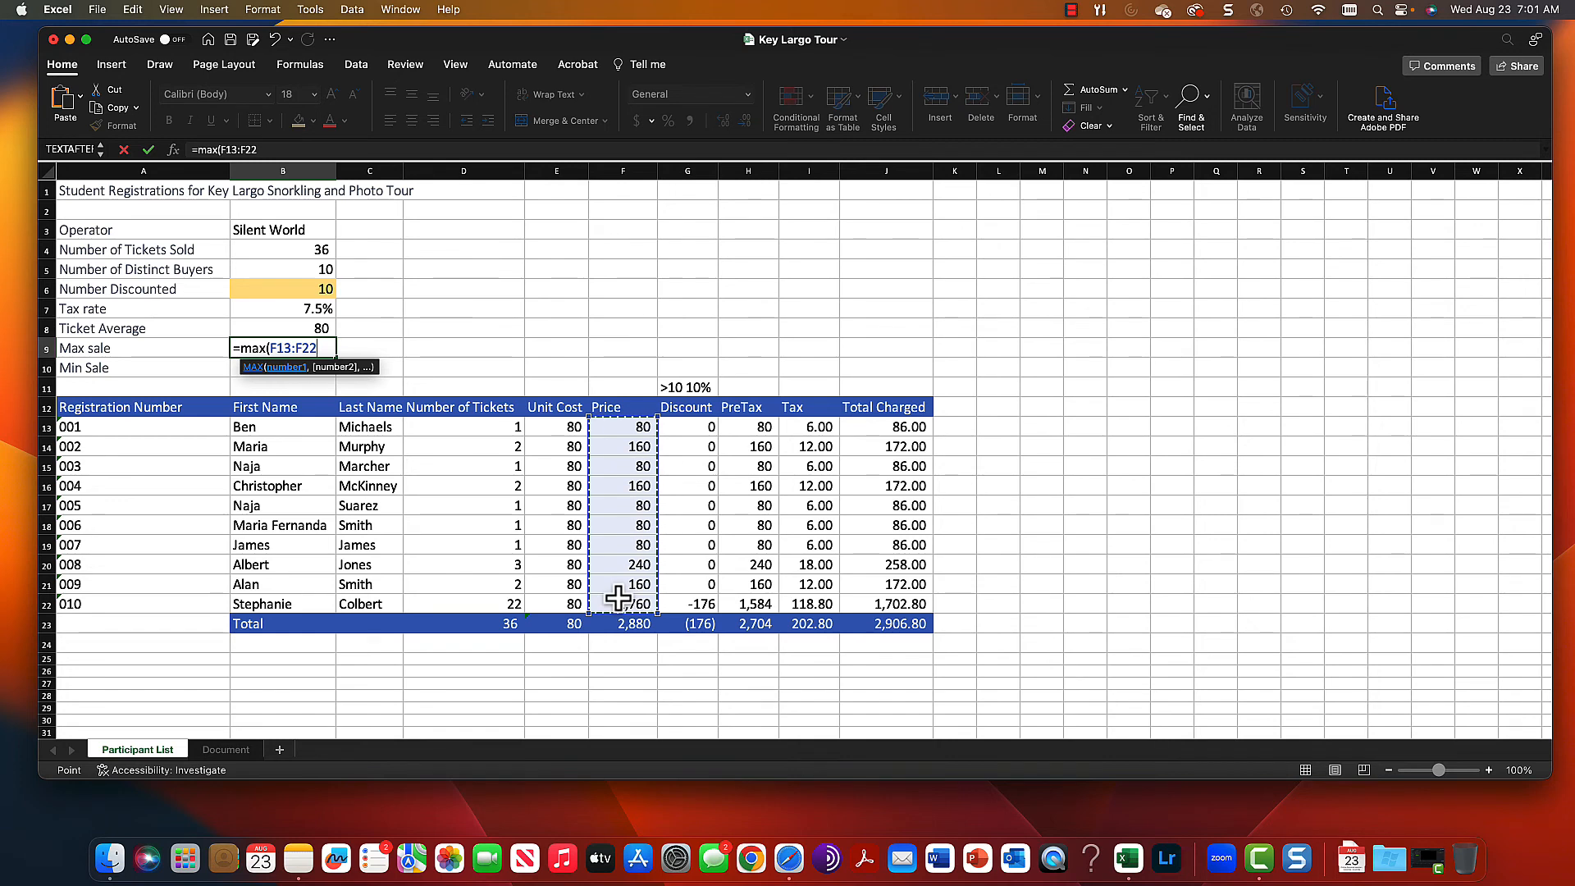
type(")")
key("Return")
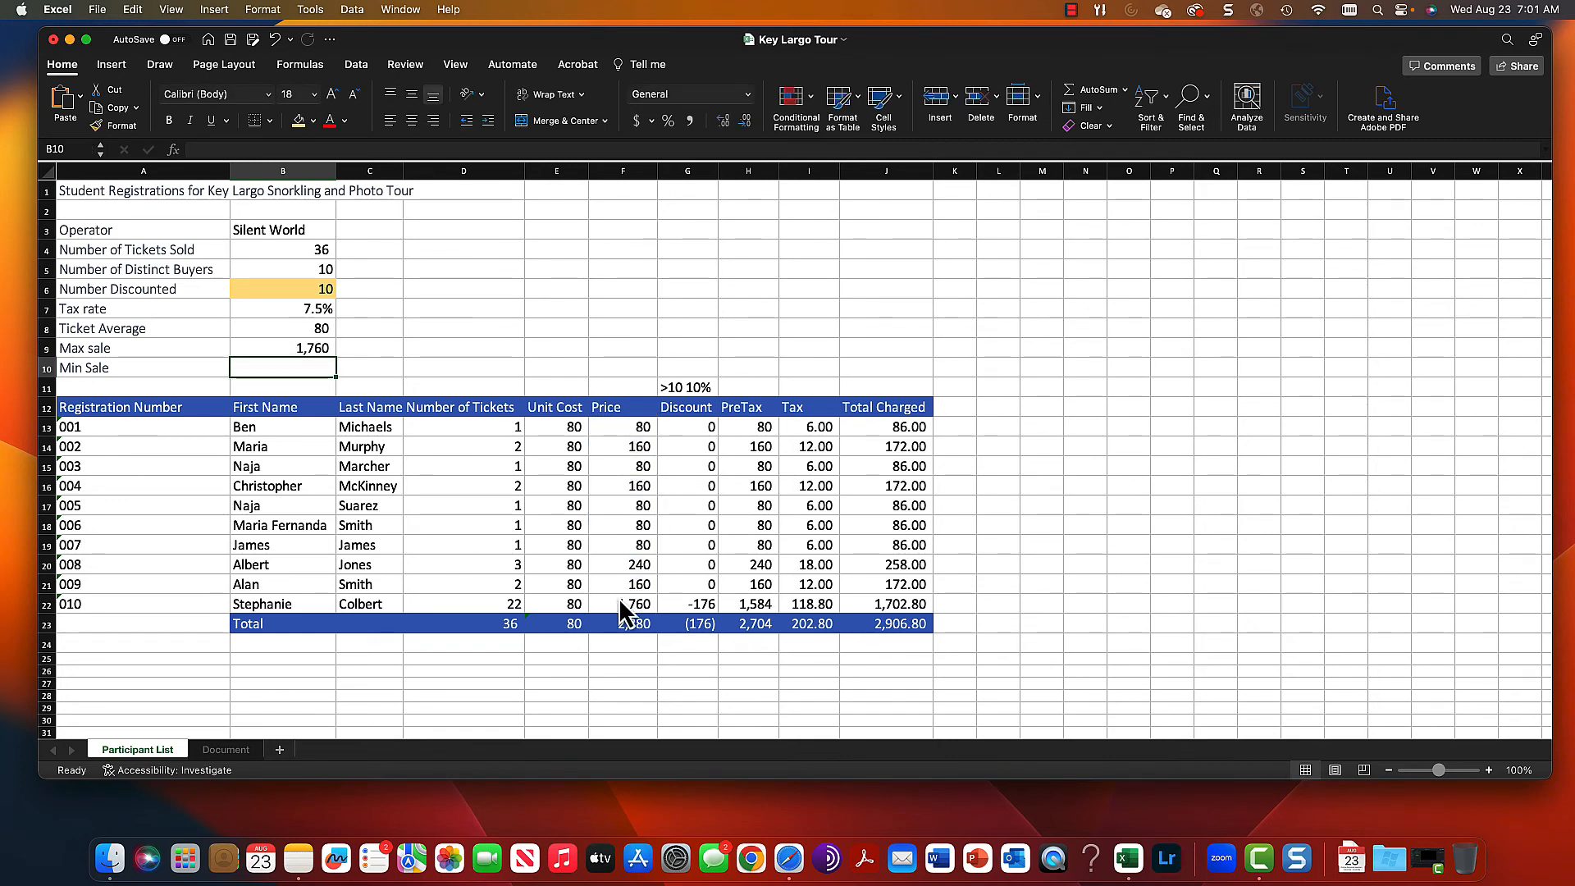
Step: Enter the formula =MIN(F13:F22) for Min Sale in B10 and check it against the Max sale formula above
type("=min")
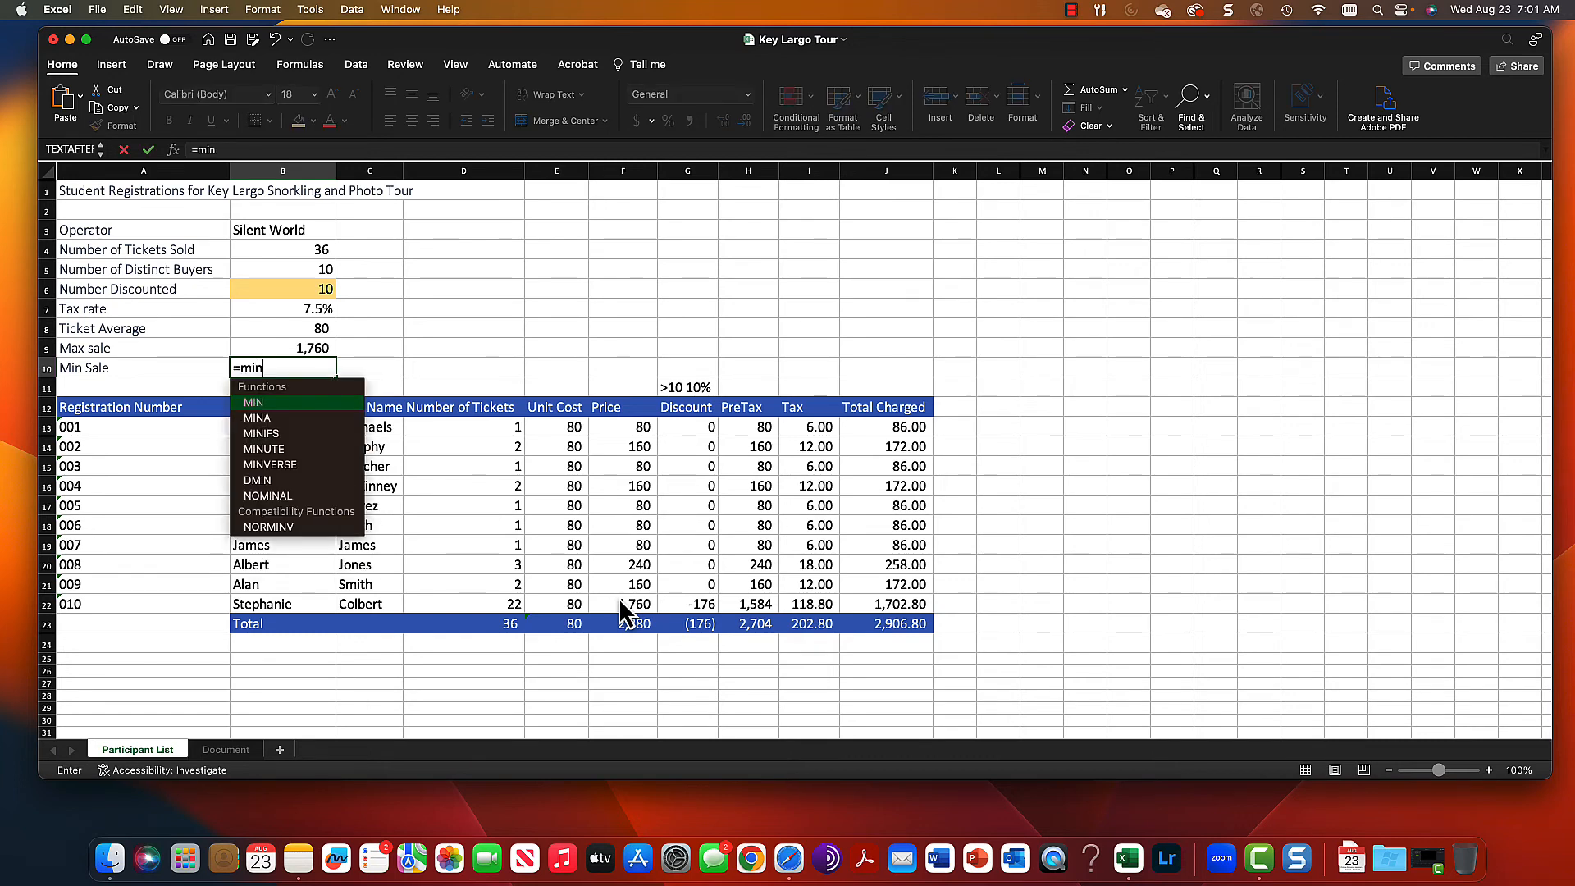
type("(")
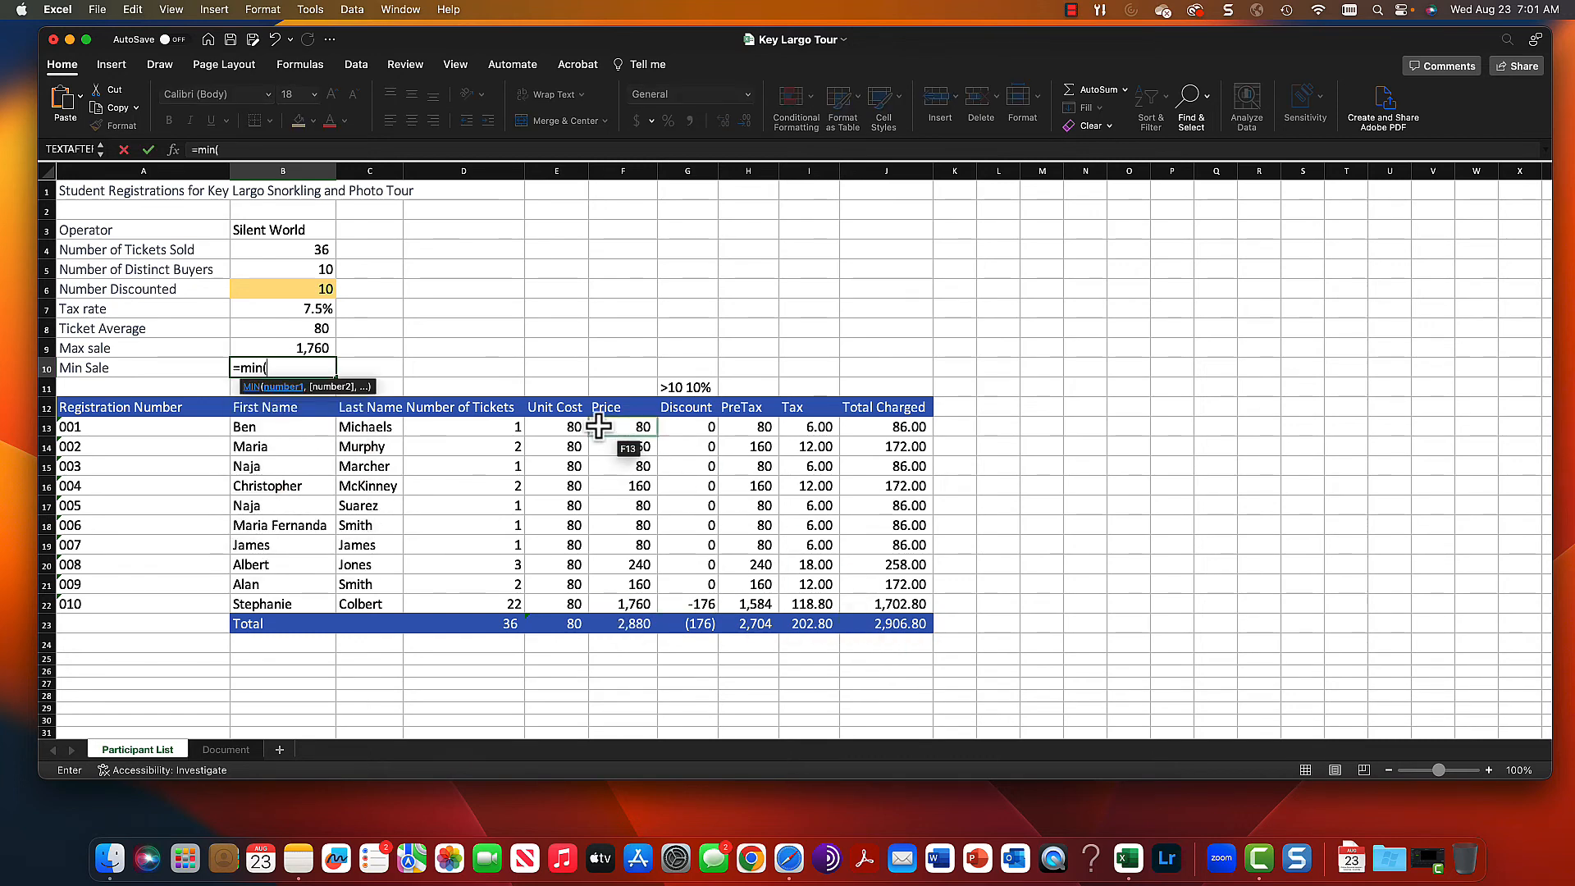
left_click_drag(616, 417, 625, 606)
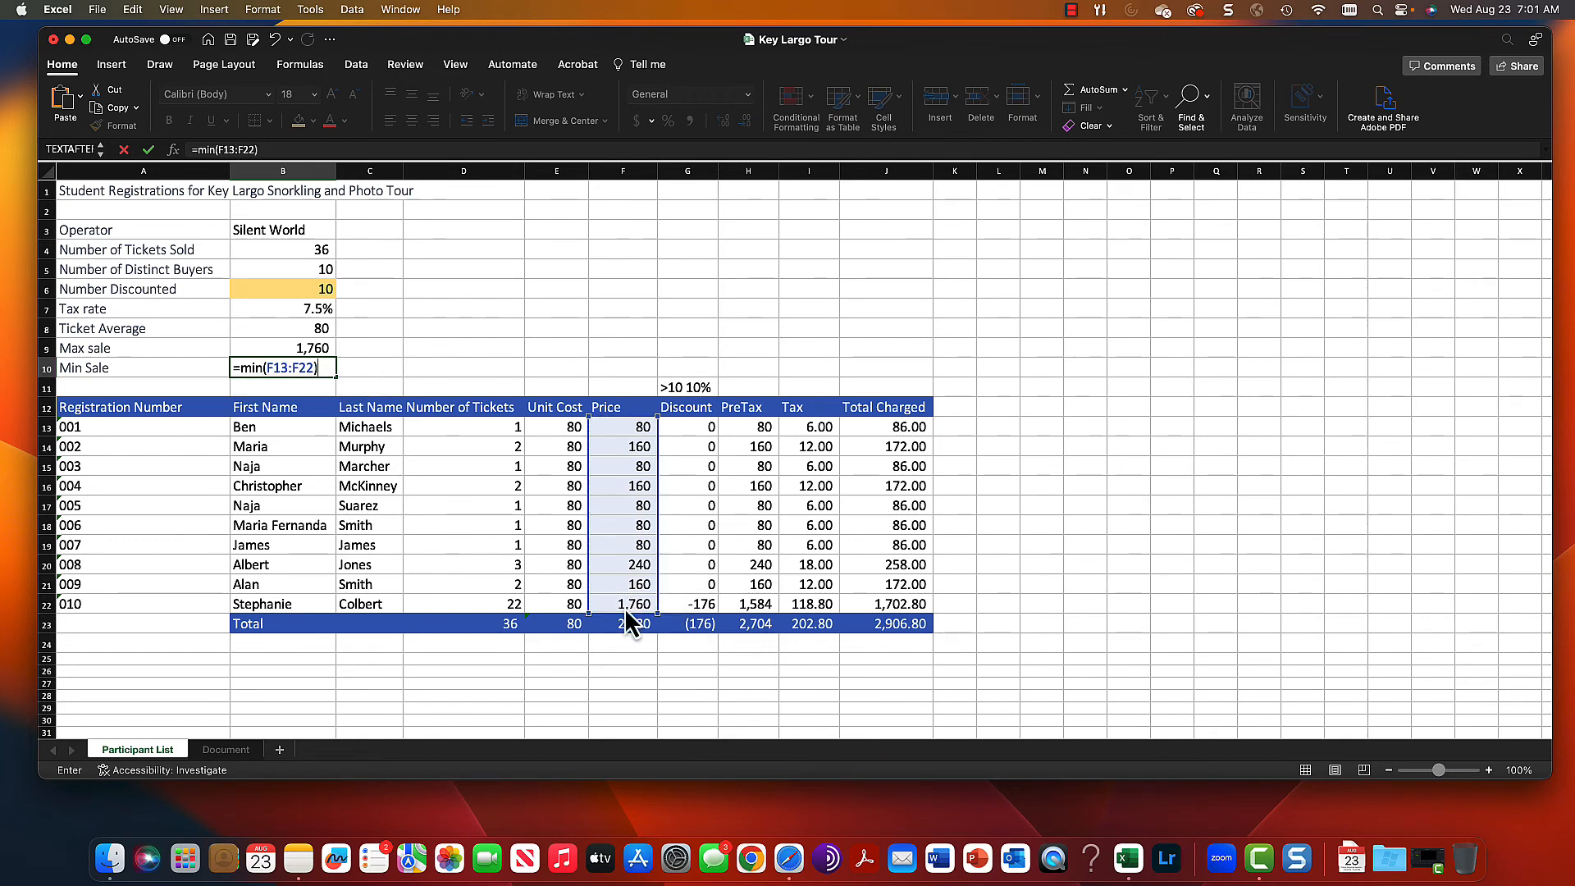
key("Return")
key("Up")
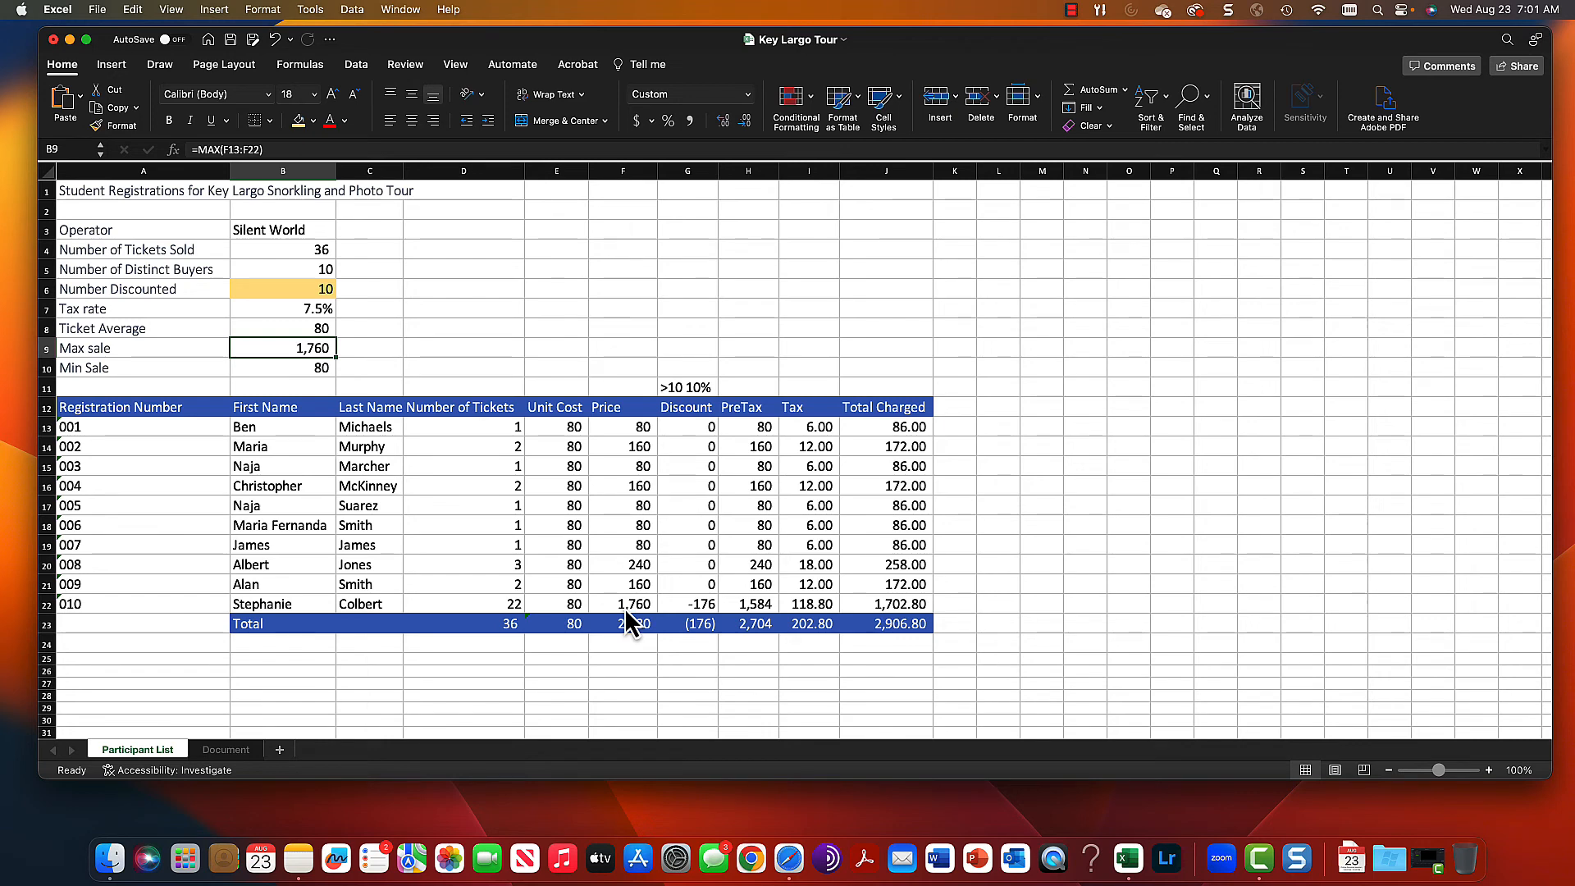
key("Down")
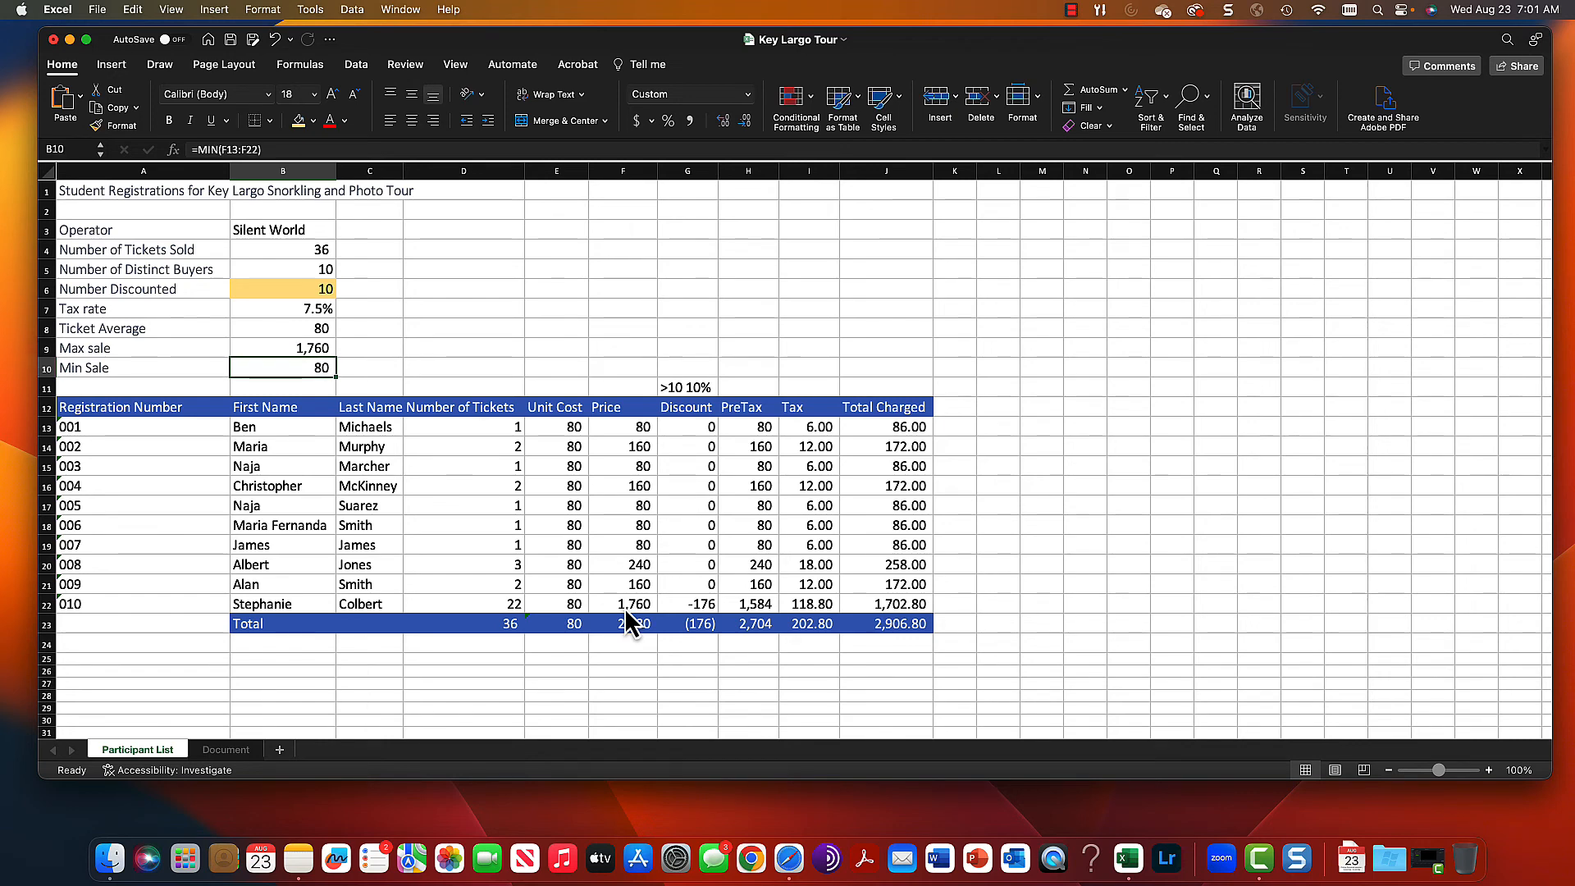
key("Up")
key("Down")
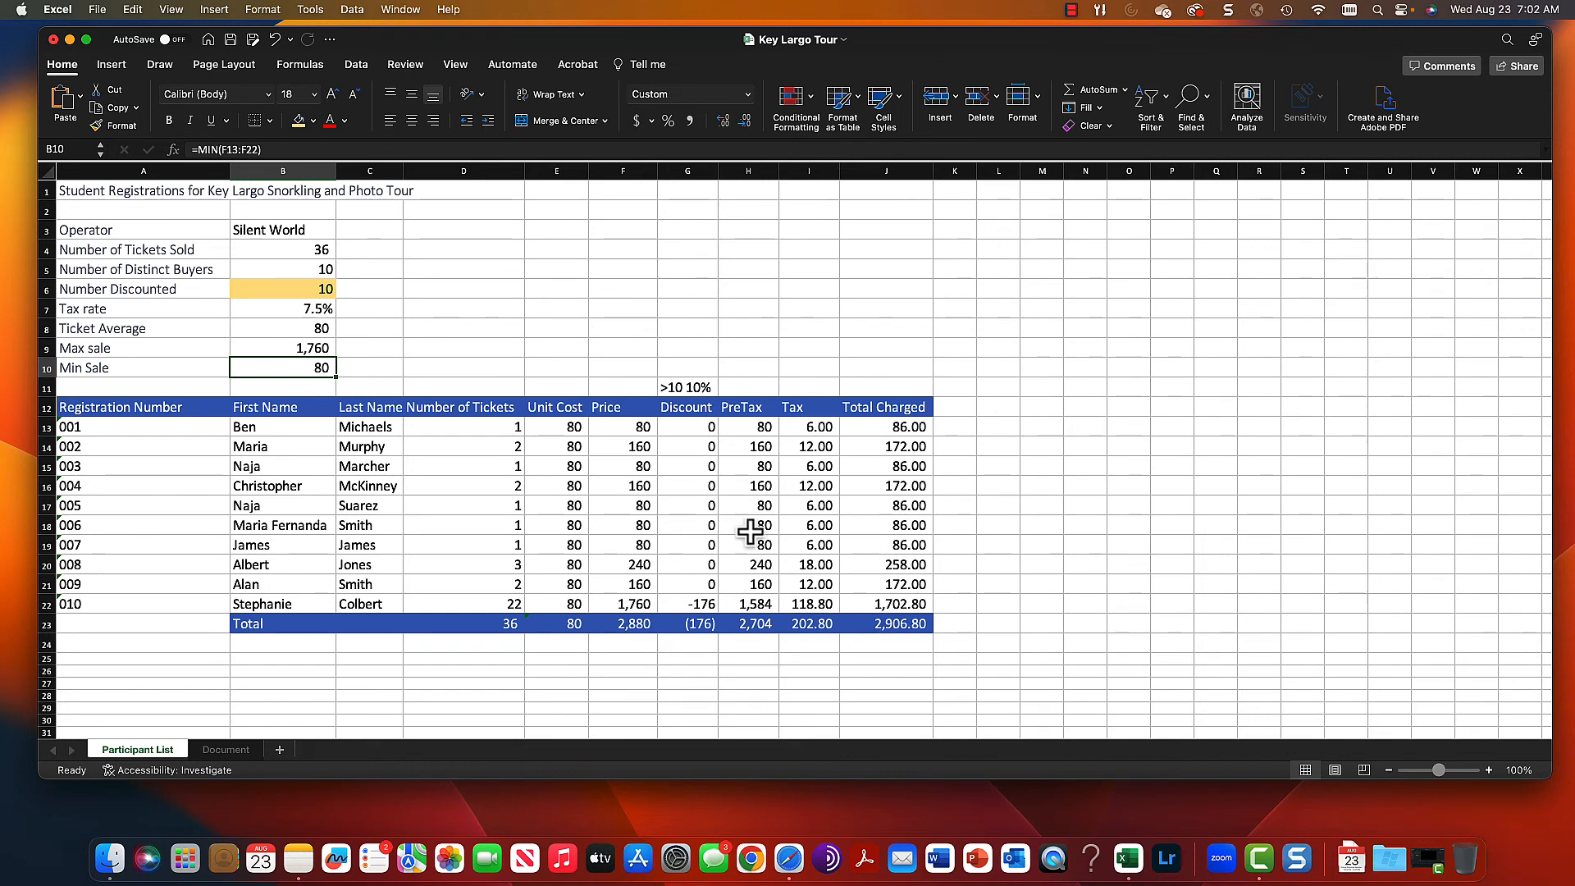
Step: Replace the Ticket Average label in A8 with "Average Customer Purchase"
left_click(215, 331)
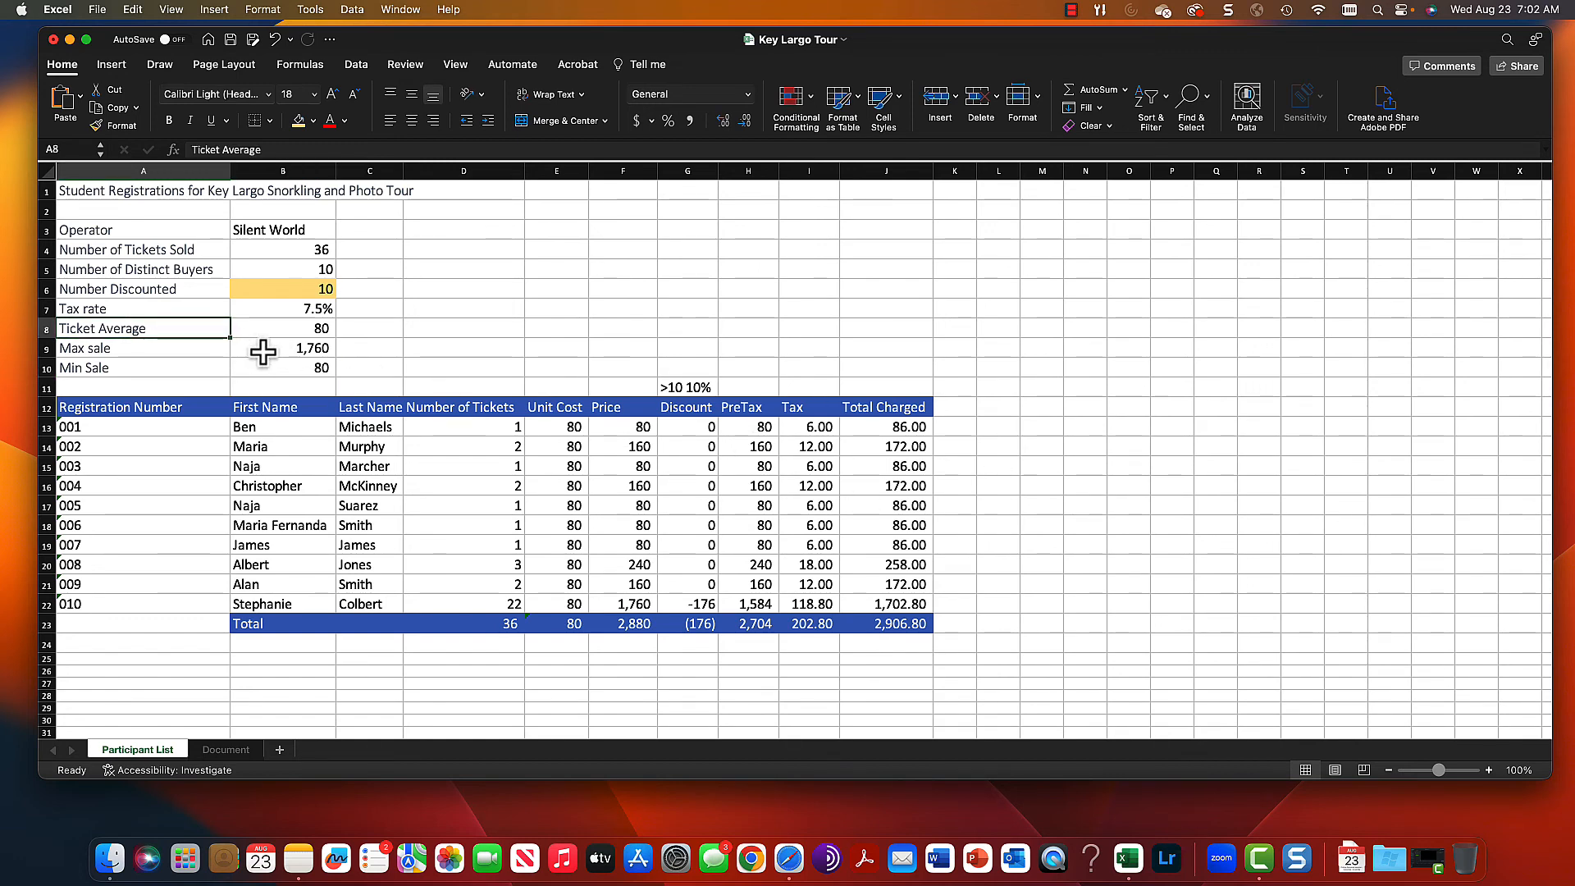
type("Average ")
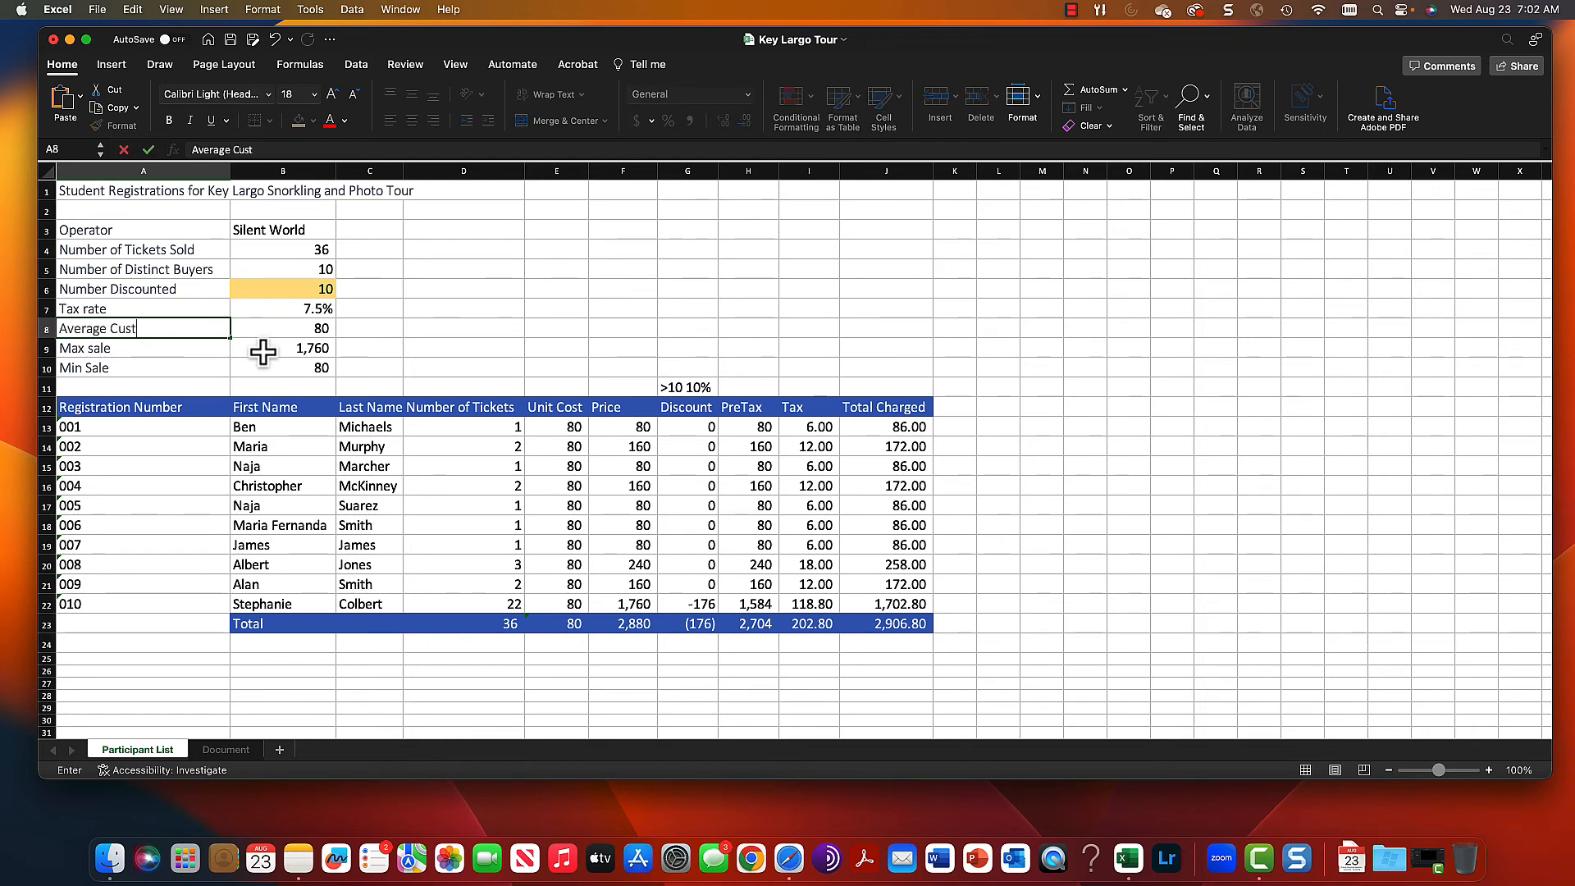
type("Customer Purcha")
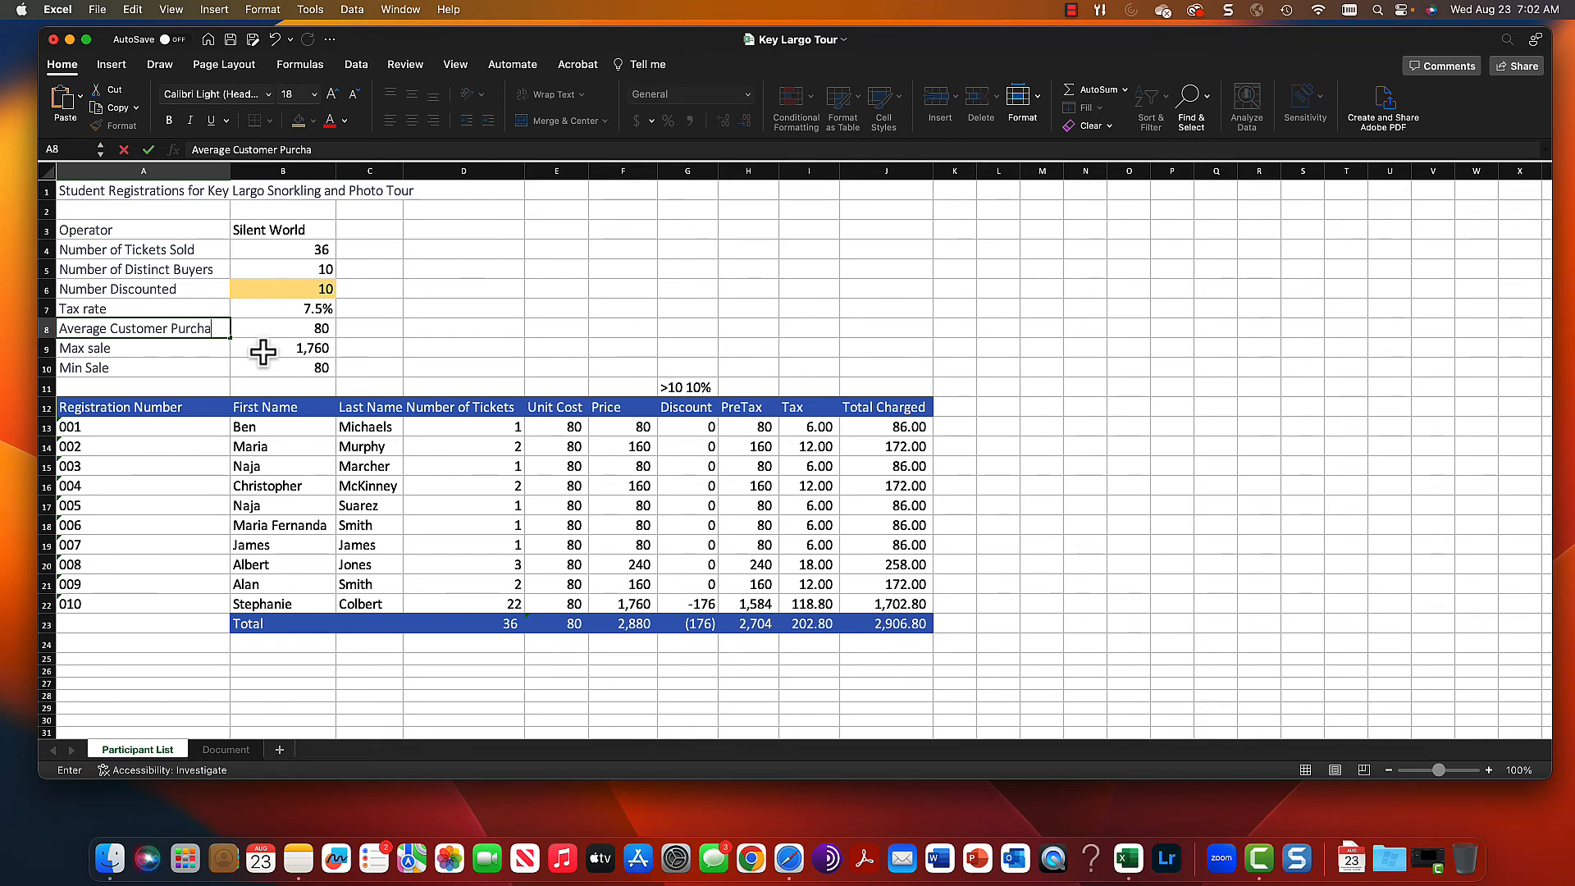
type("se")
key("Tab")
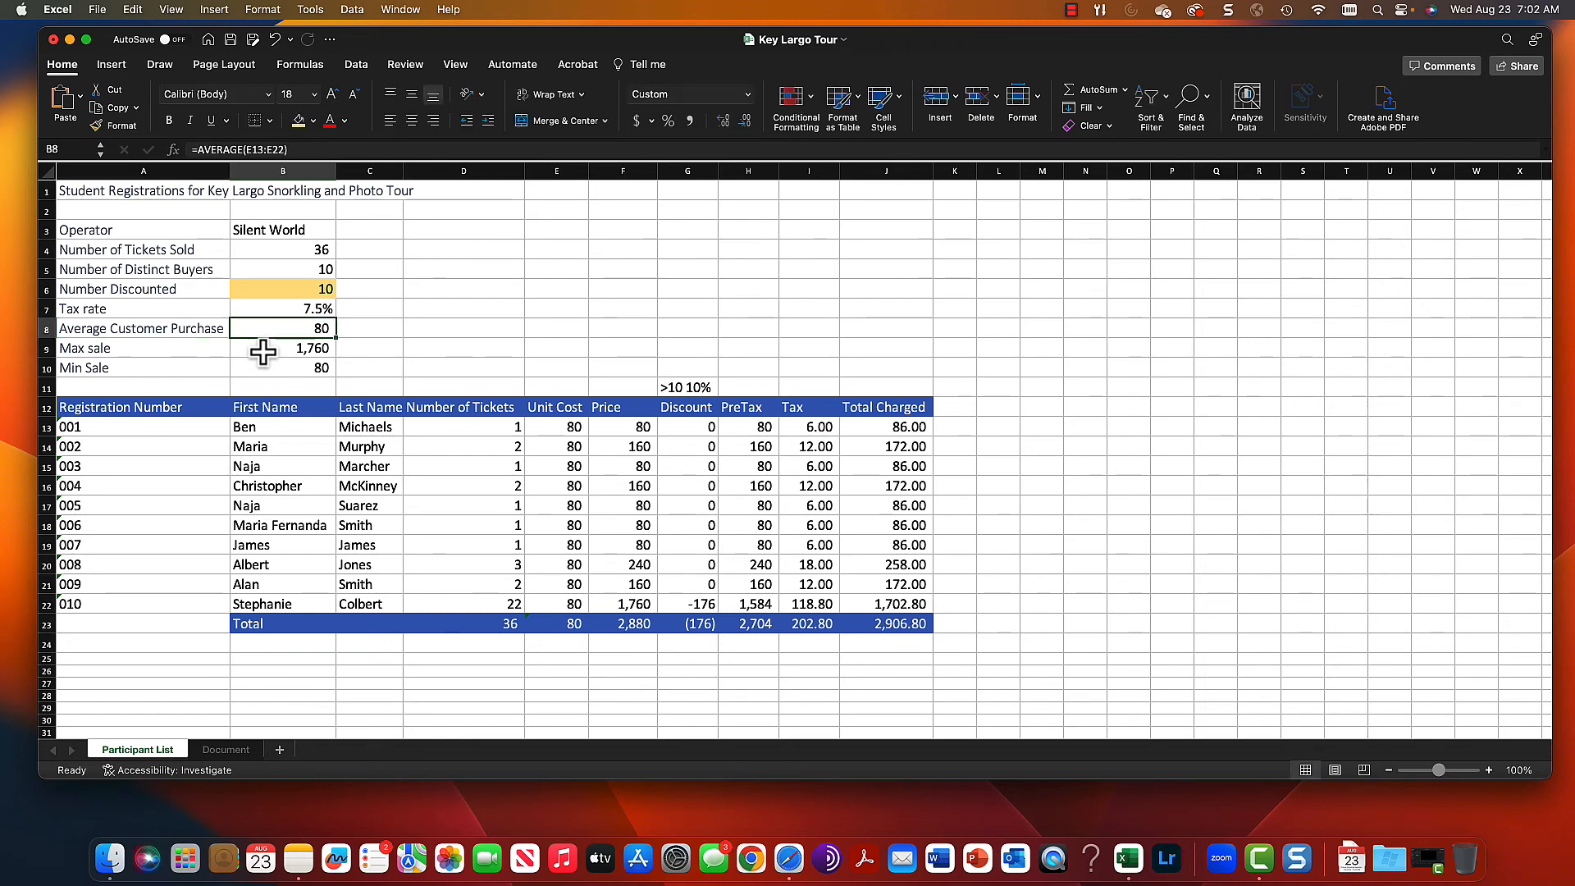
Step: Replace the formula in B8 with =AVERAGE(J13:J22) to average the Total Charged column
type("=a")
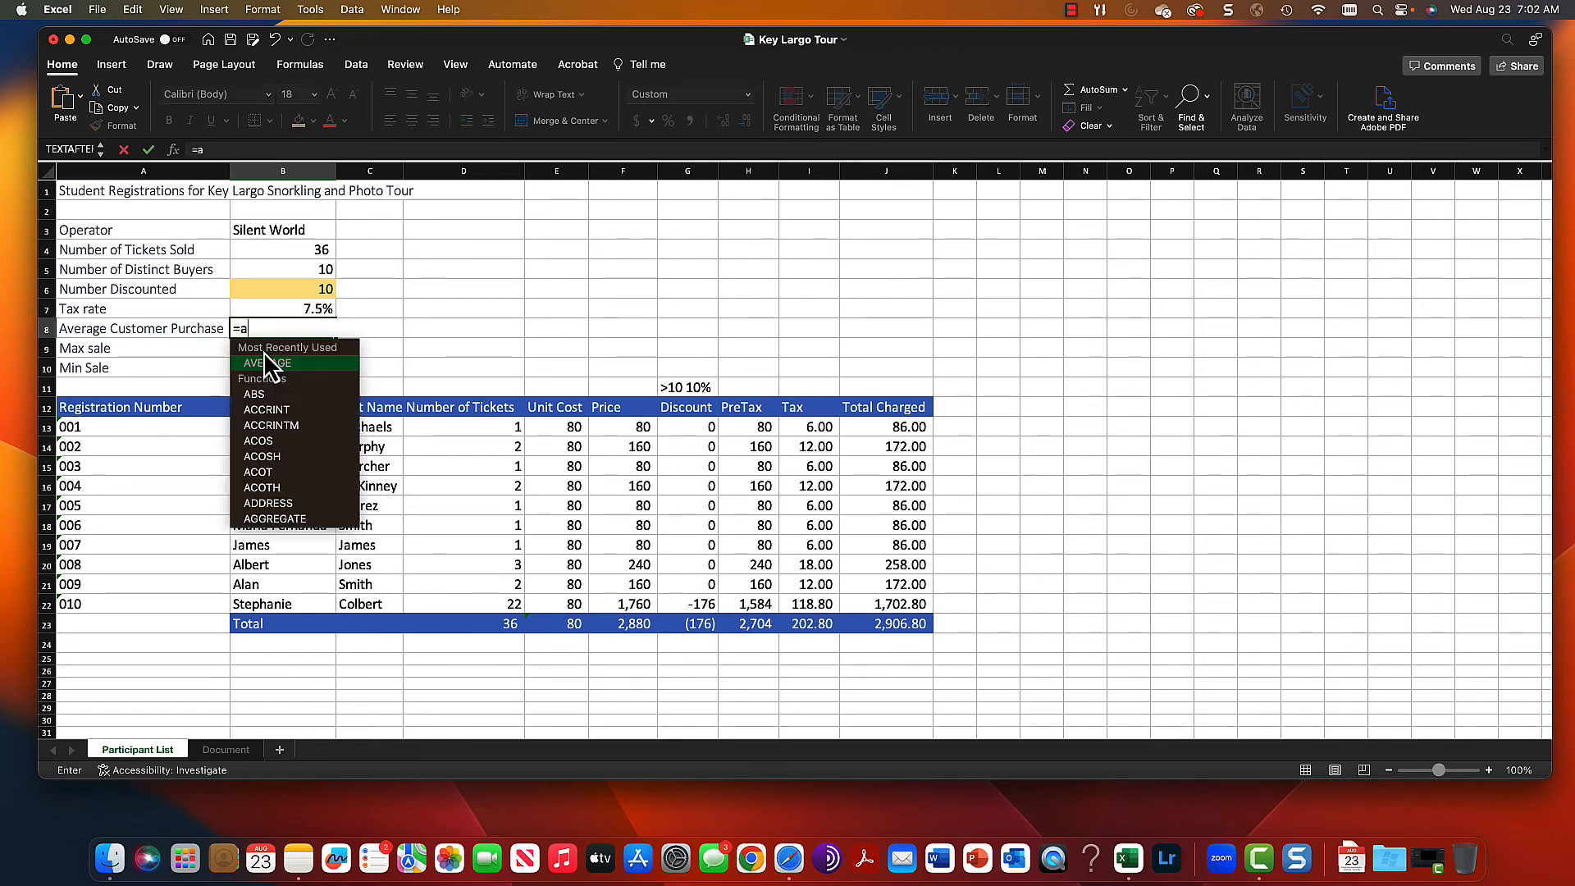
type("verage(")
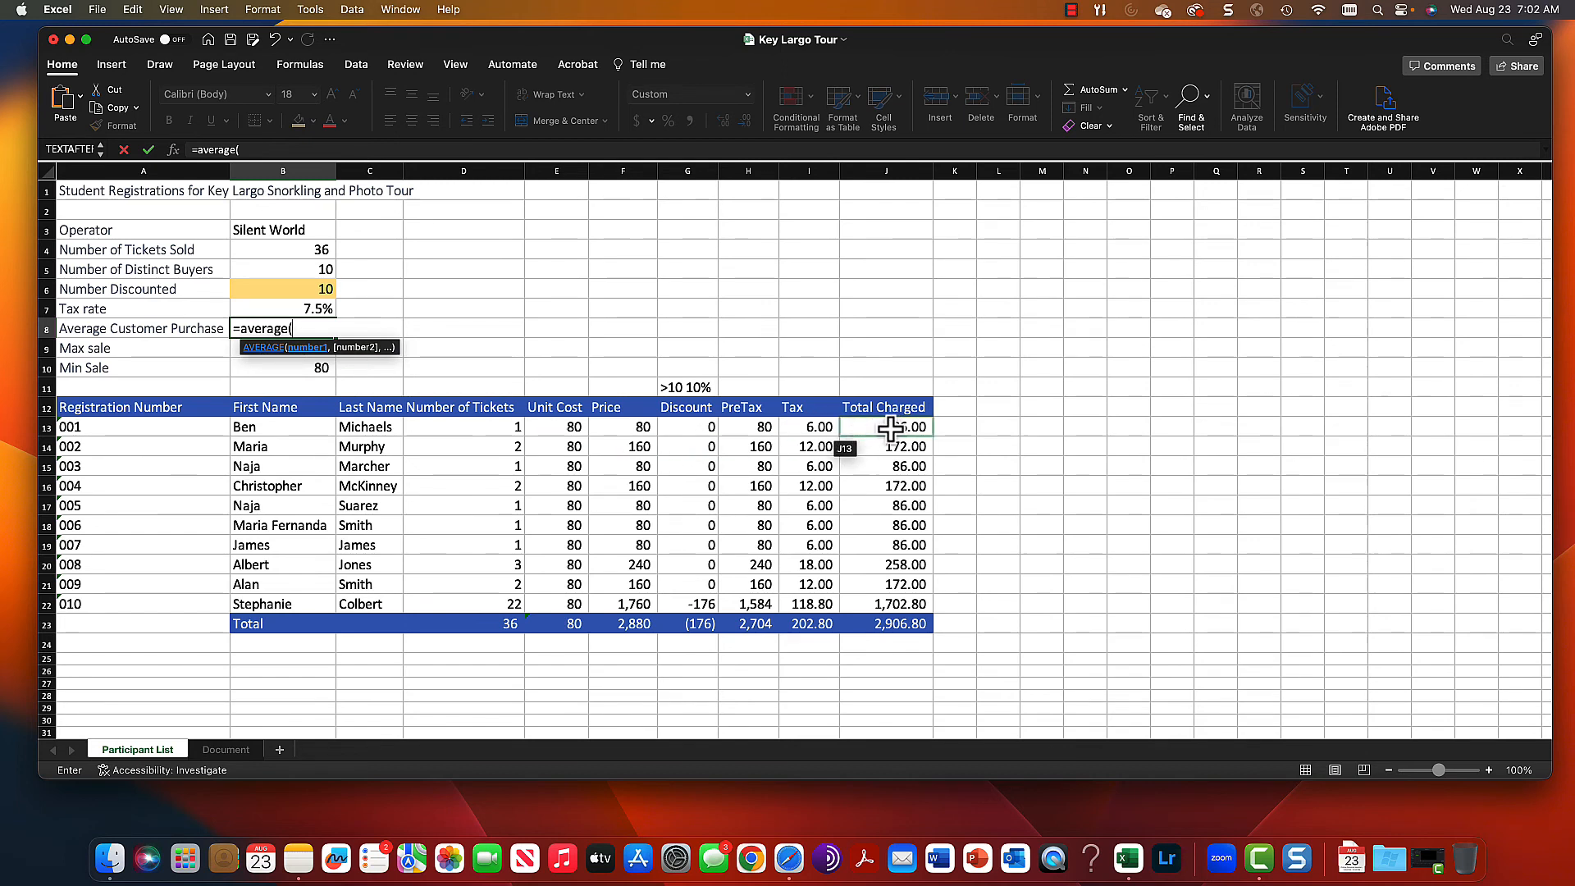
left_click_drag(902, 426, 898, 607)
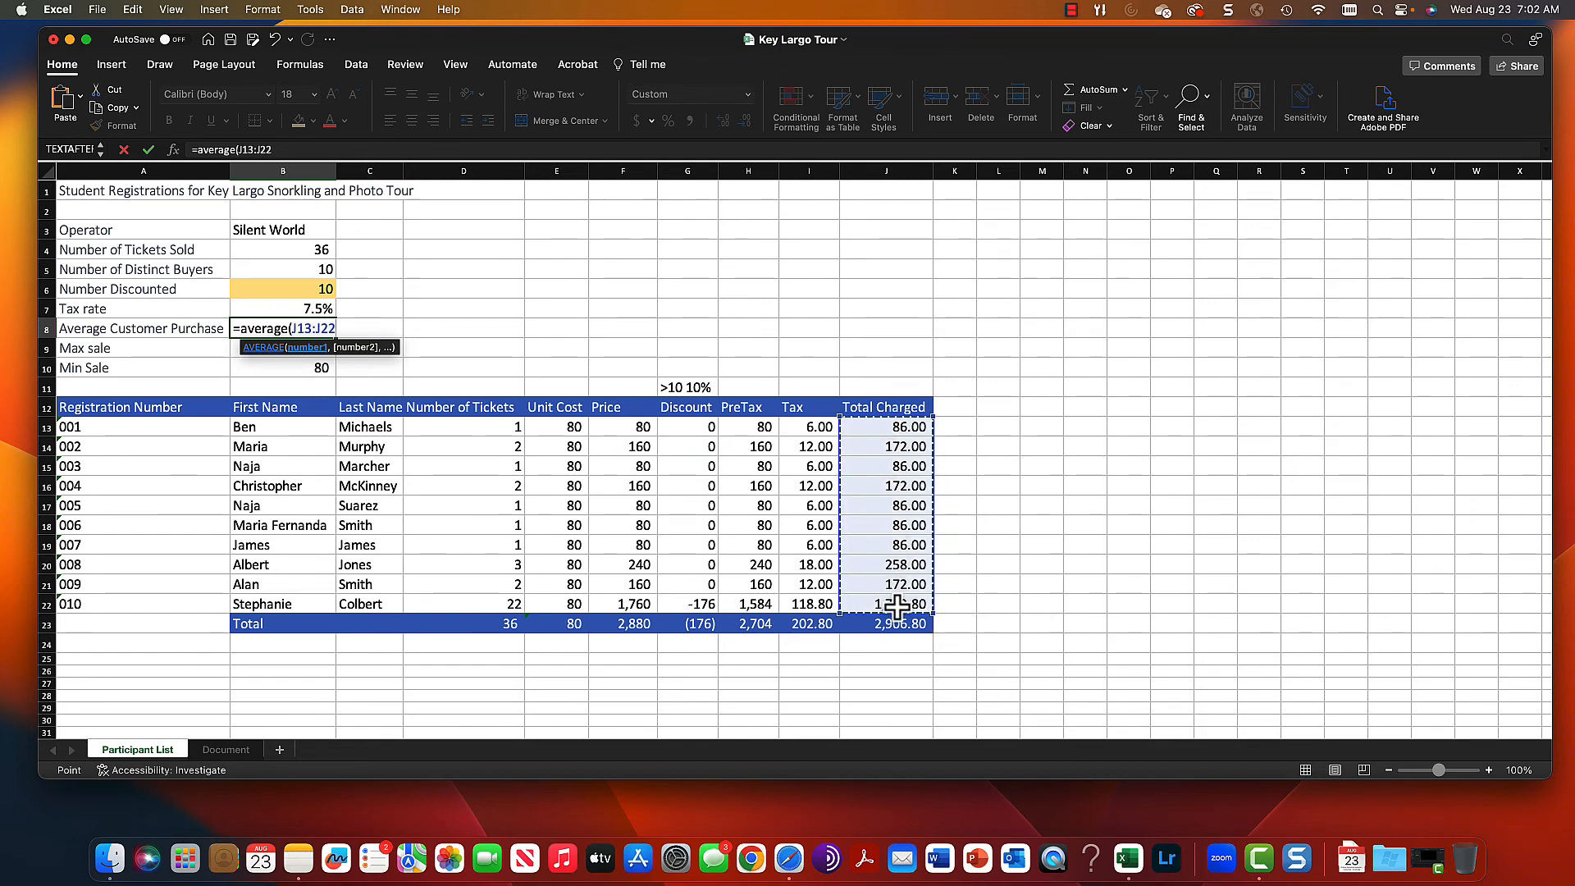
key("Return")
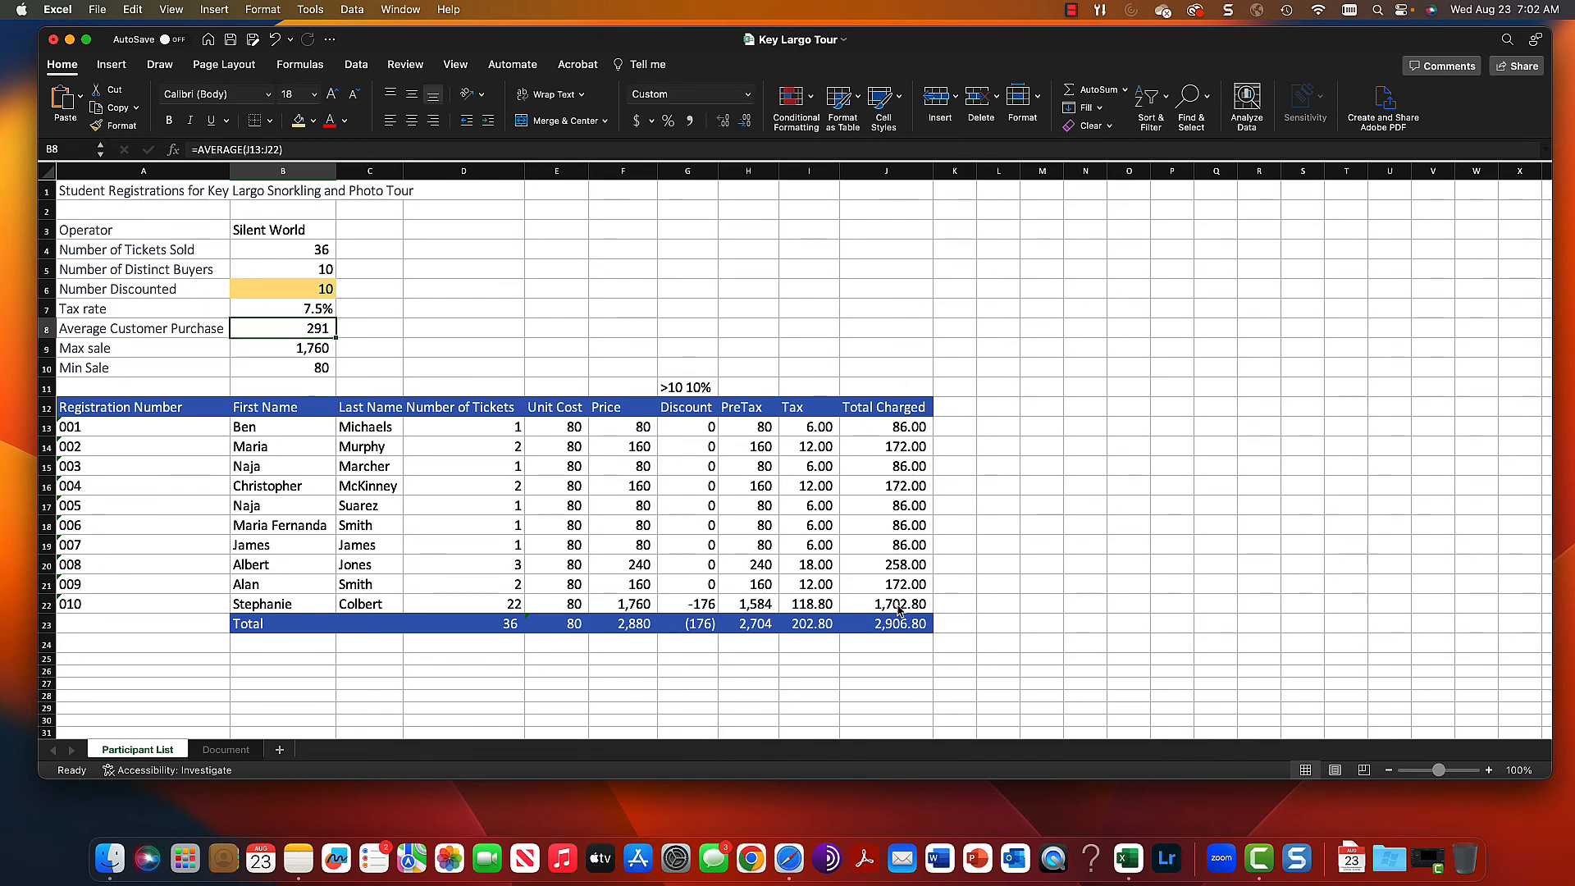
key("Up")
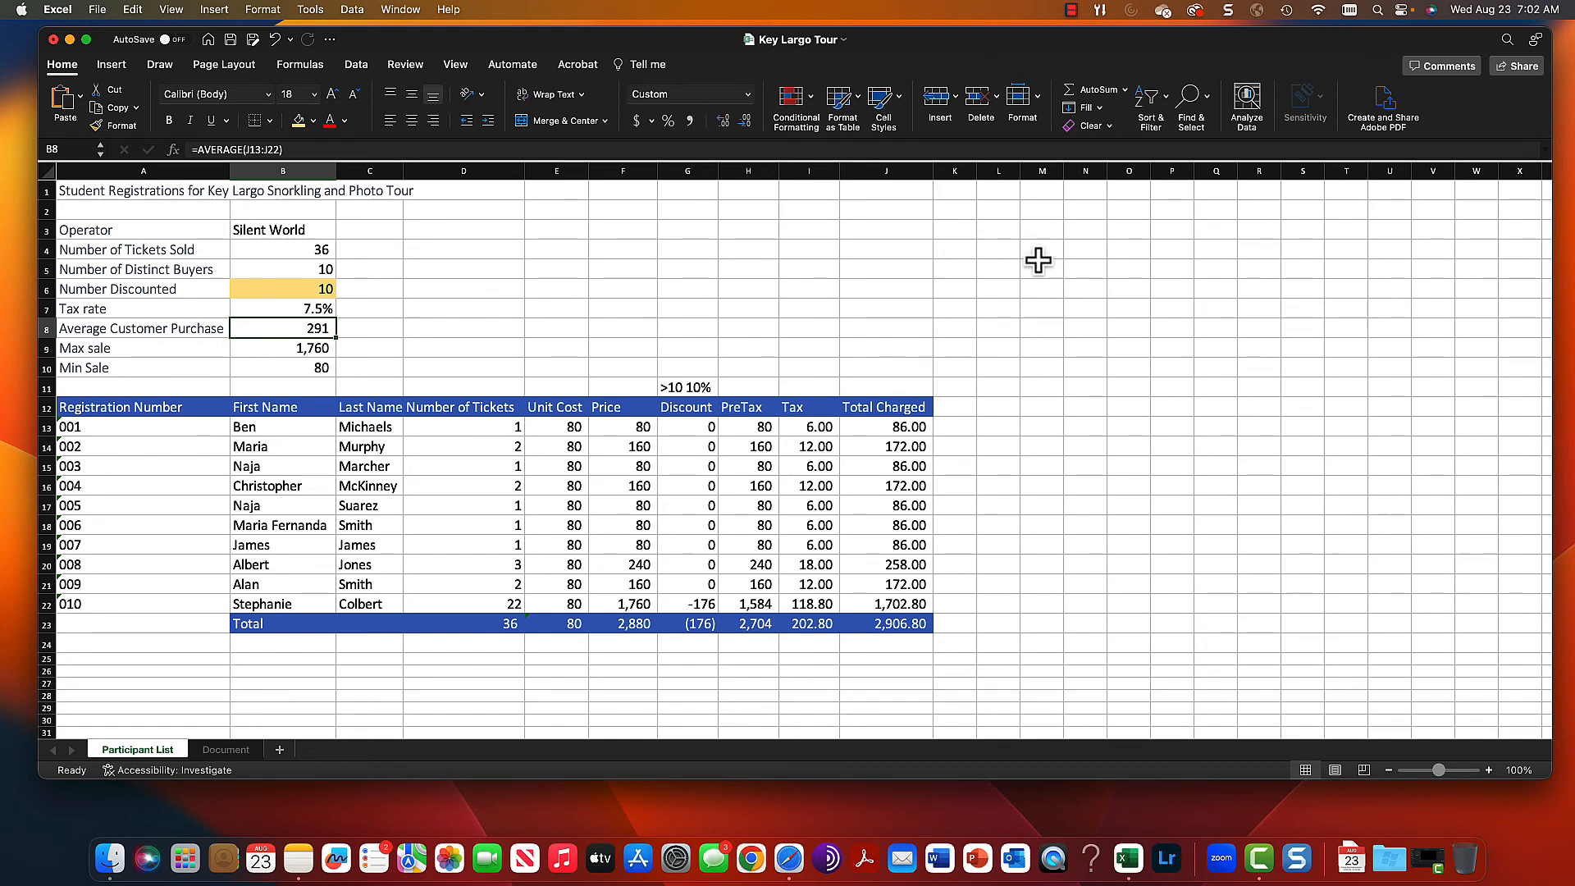
Step: Move the Document sheet in front of the Participant List sheet
left_click(226, 750)
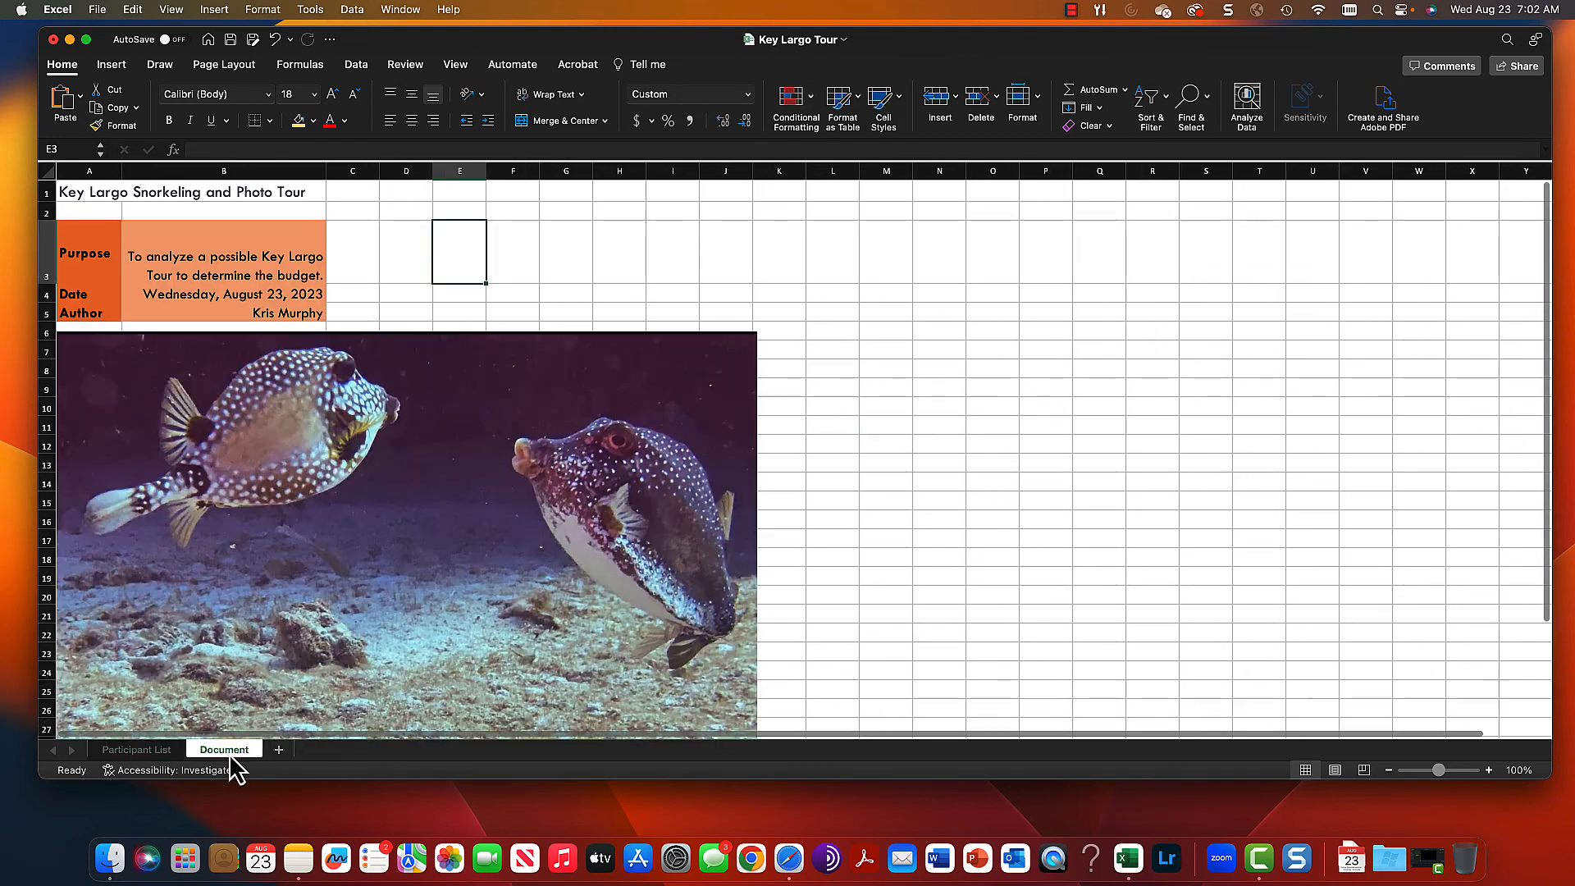
left_click_drag(148, 750, 152, 755)
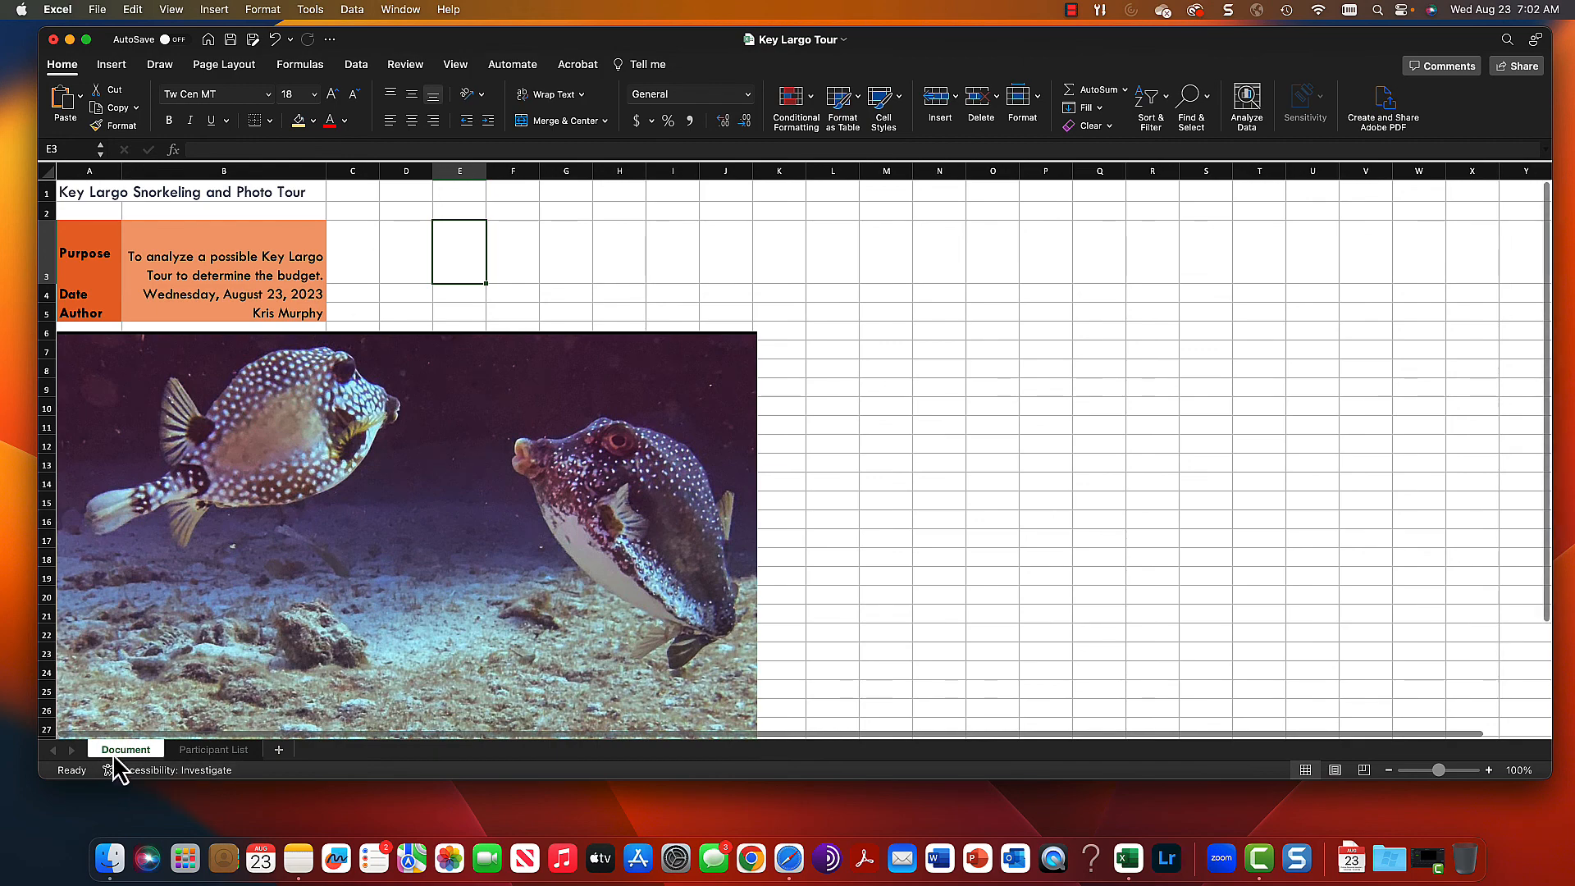
left_click(403, 215)
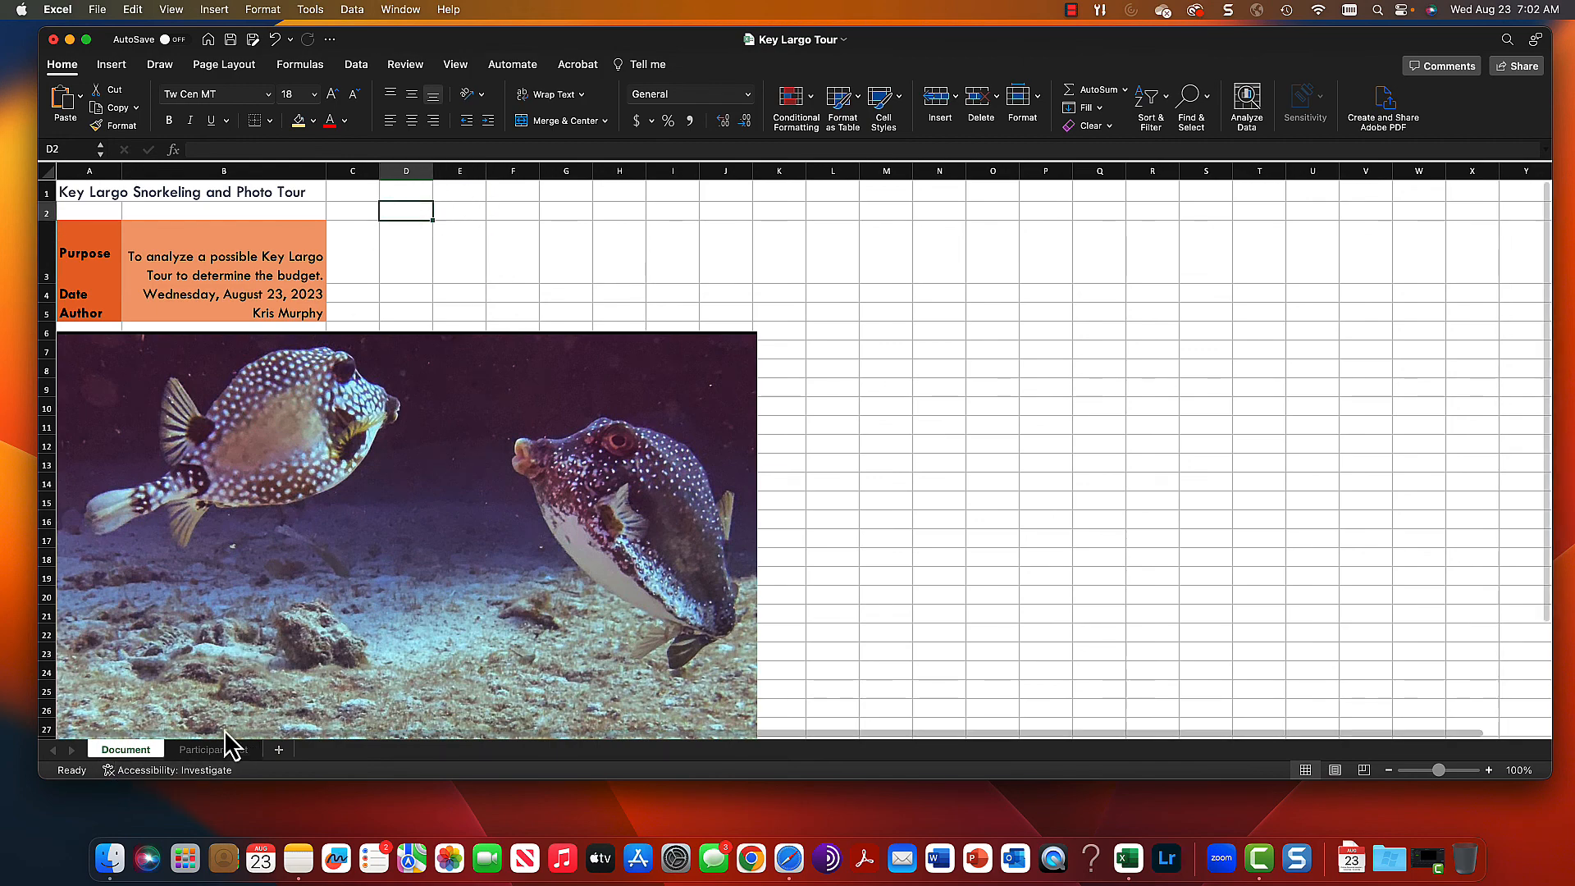
Step: Move the Document sheet to the end of the workbook with Move or Copy and return it to first place
right_click(128, 753)
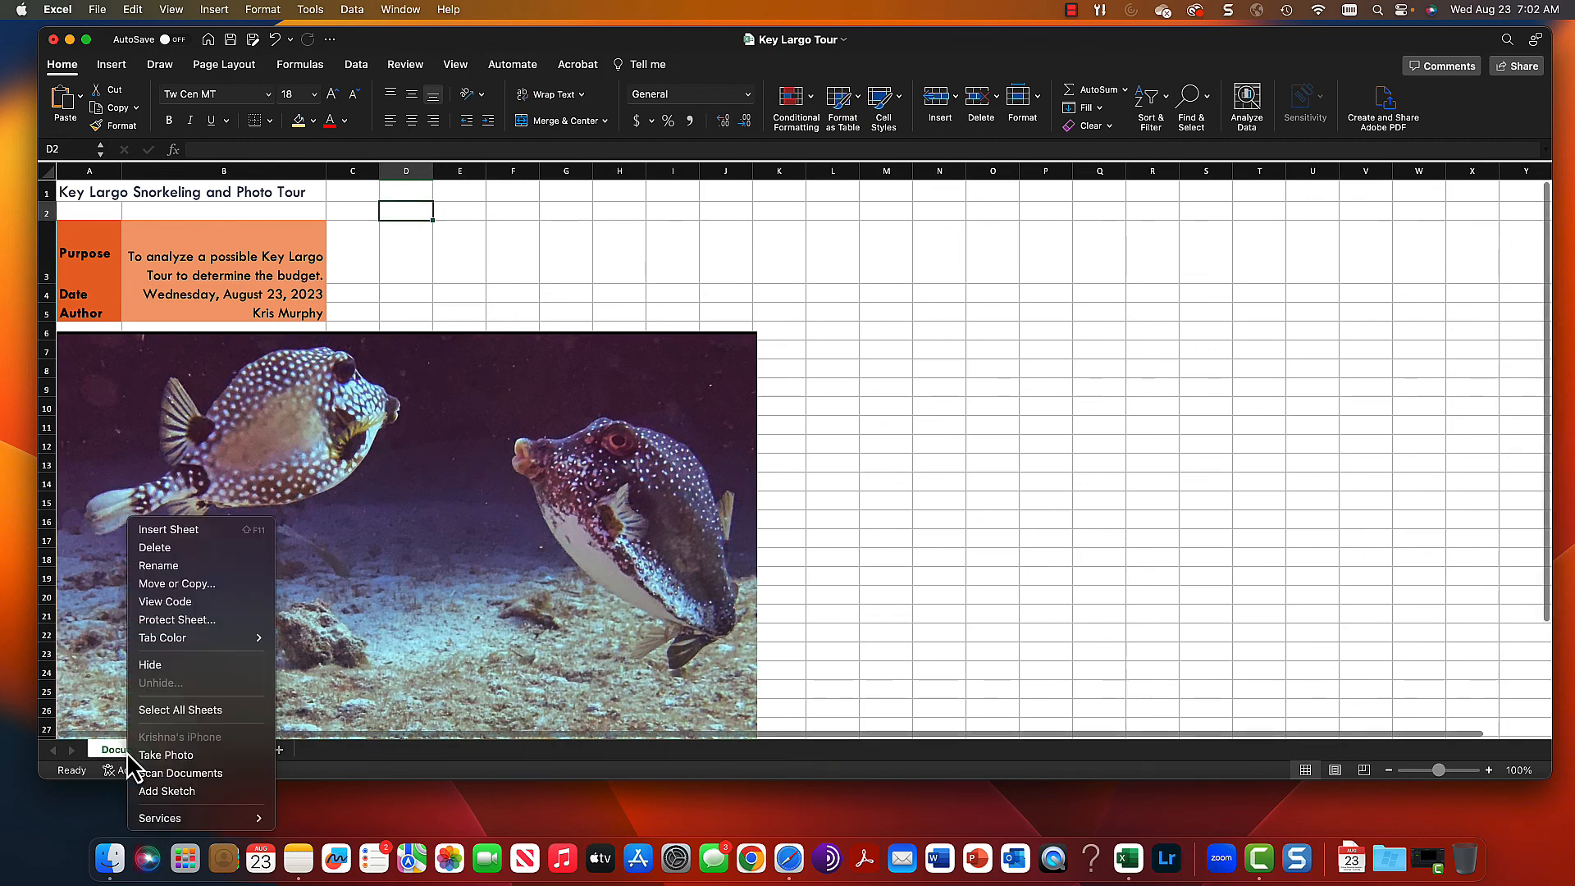
left_click(170, 584)
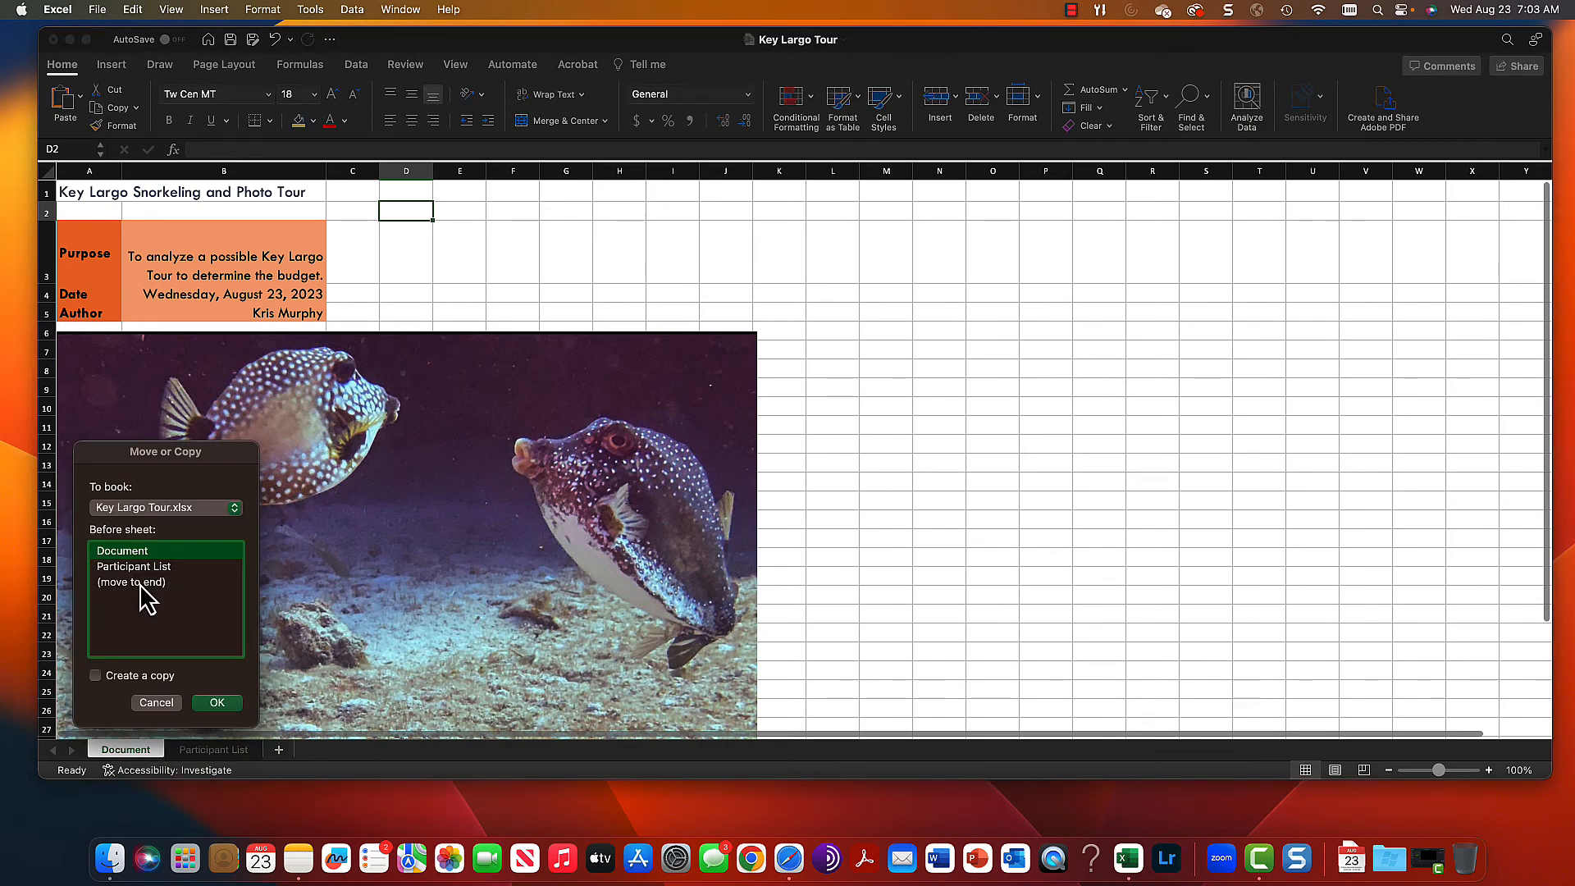
left_click(141, 583)
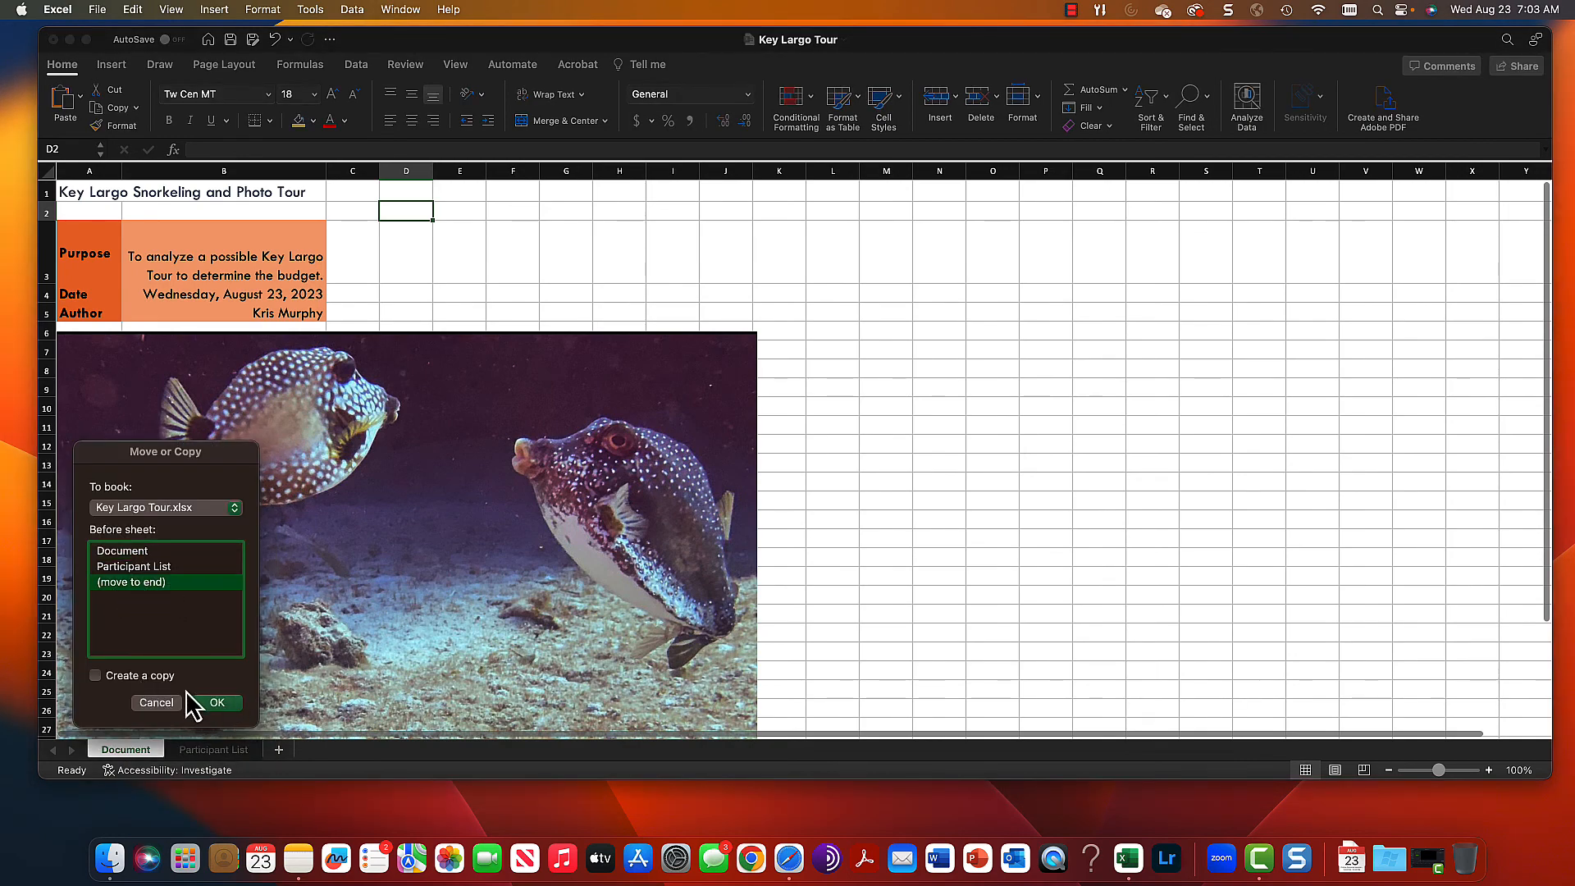
left_click(212, 704)
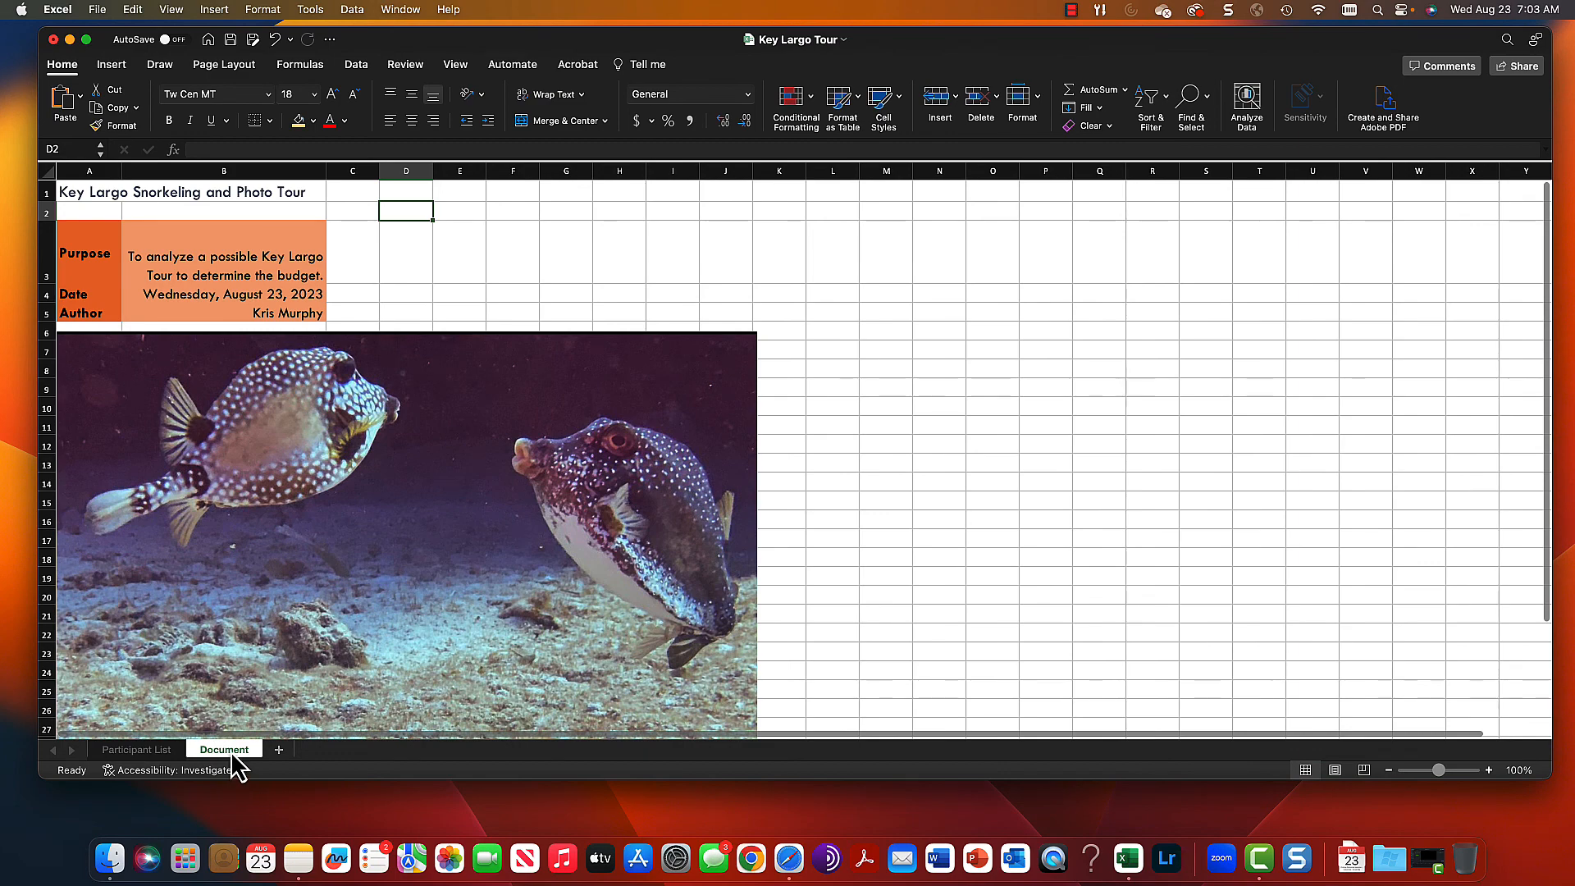
left_click_drag(157, 746, 156, 748)
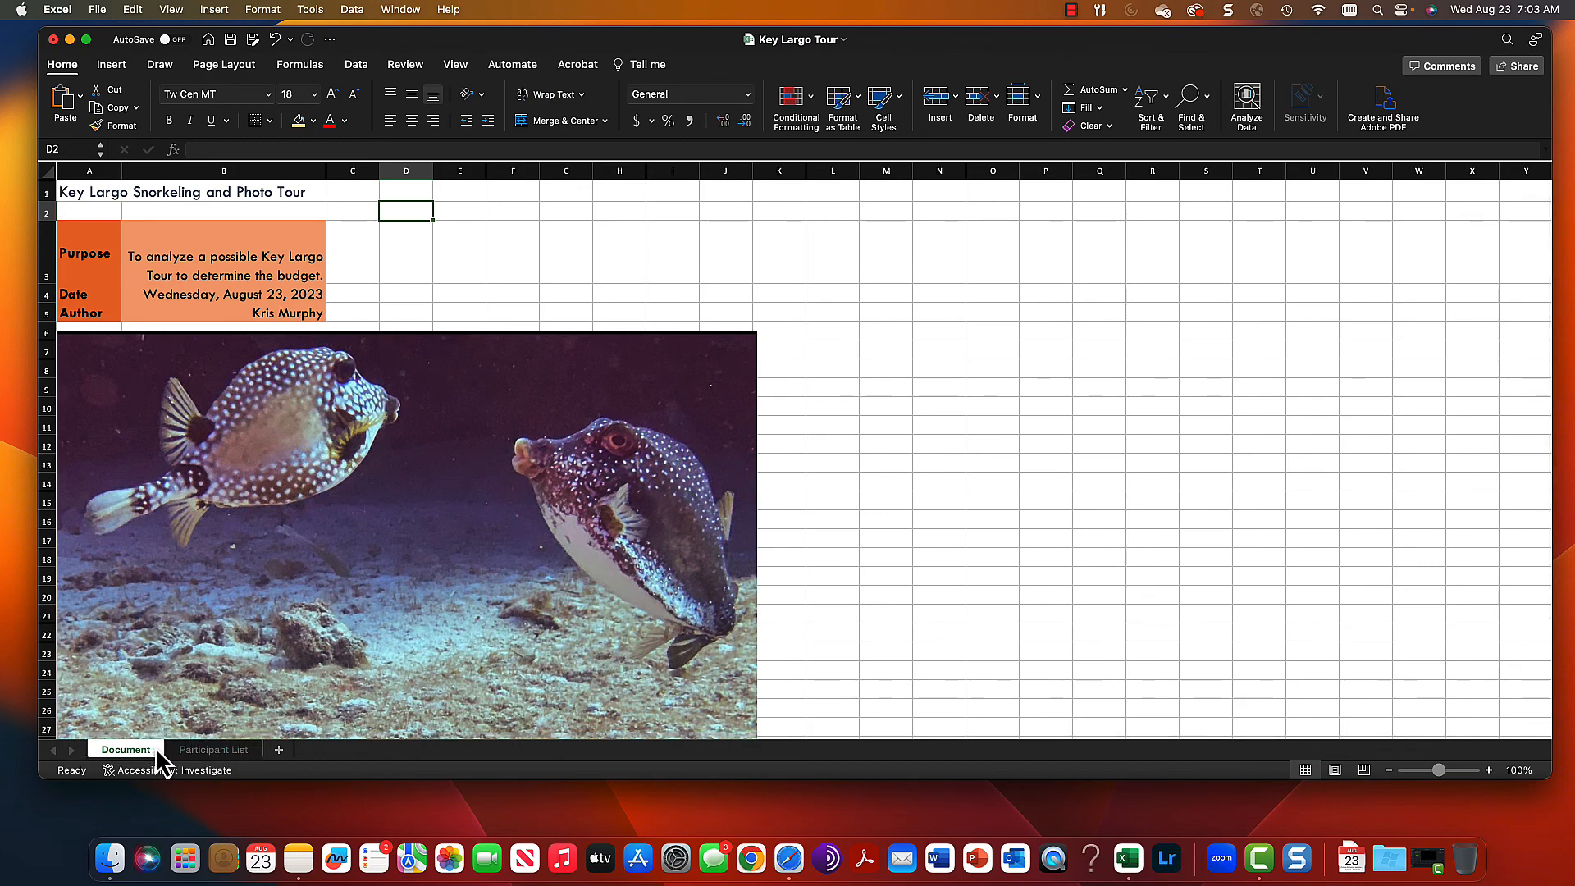
left_click(446, 277)
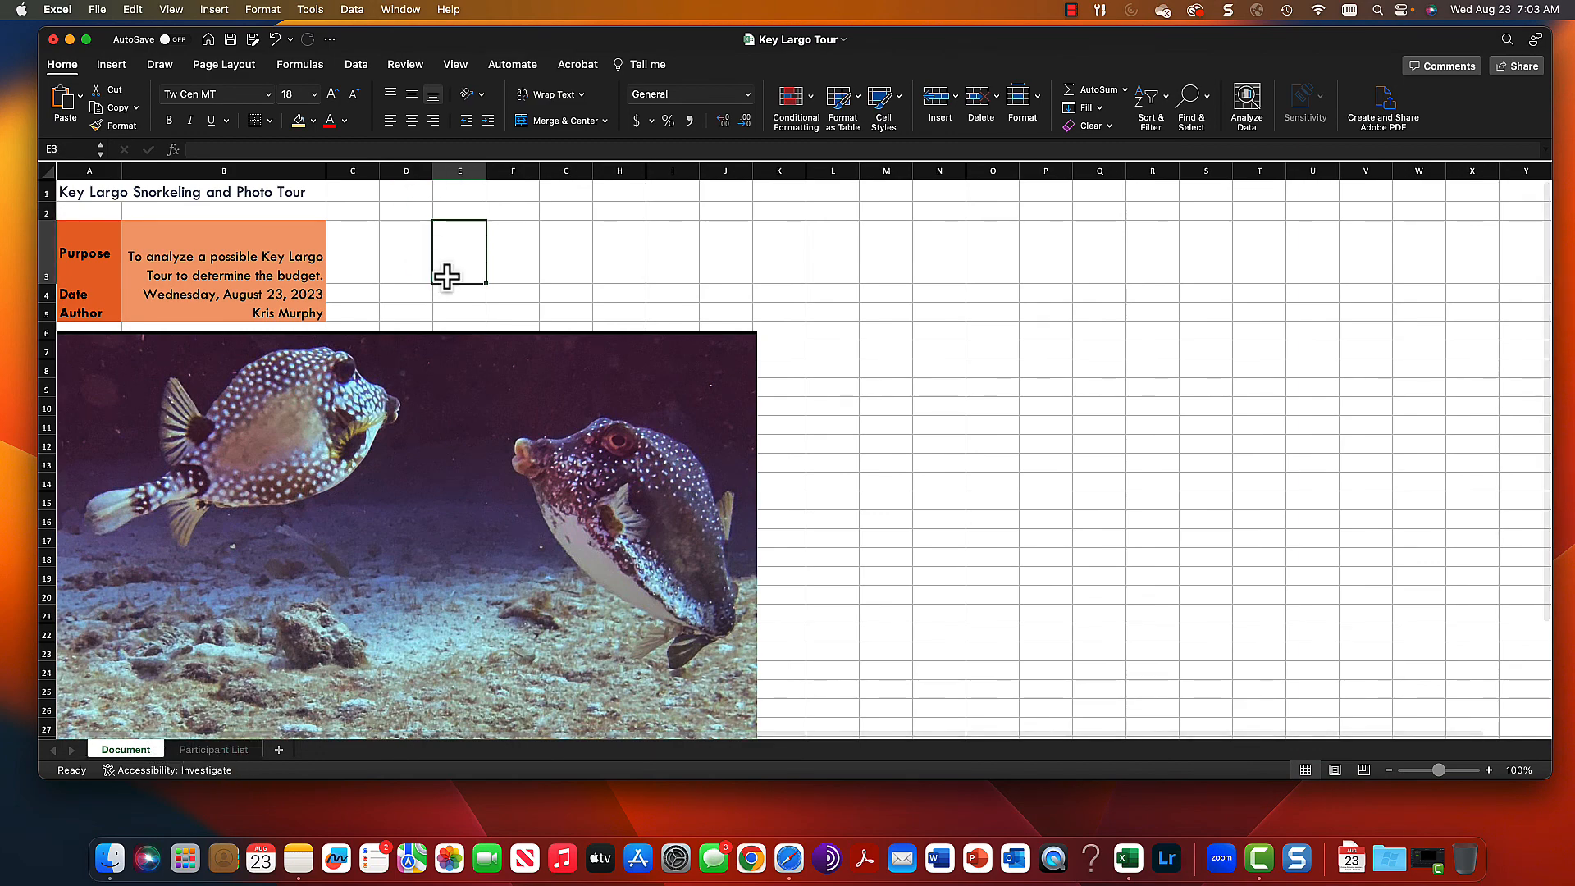
Step: Set the Document sheet's page orientation to Portrait
left_click(237, 67)
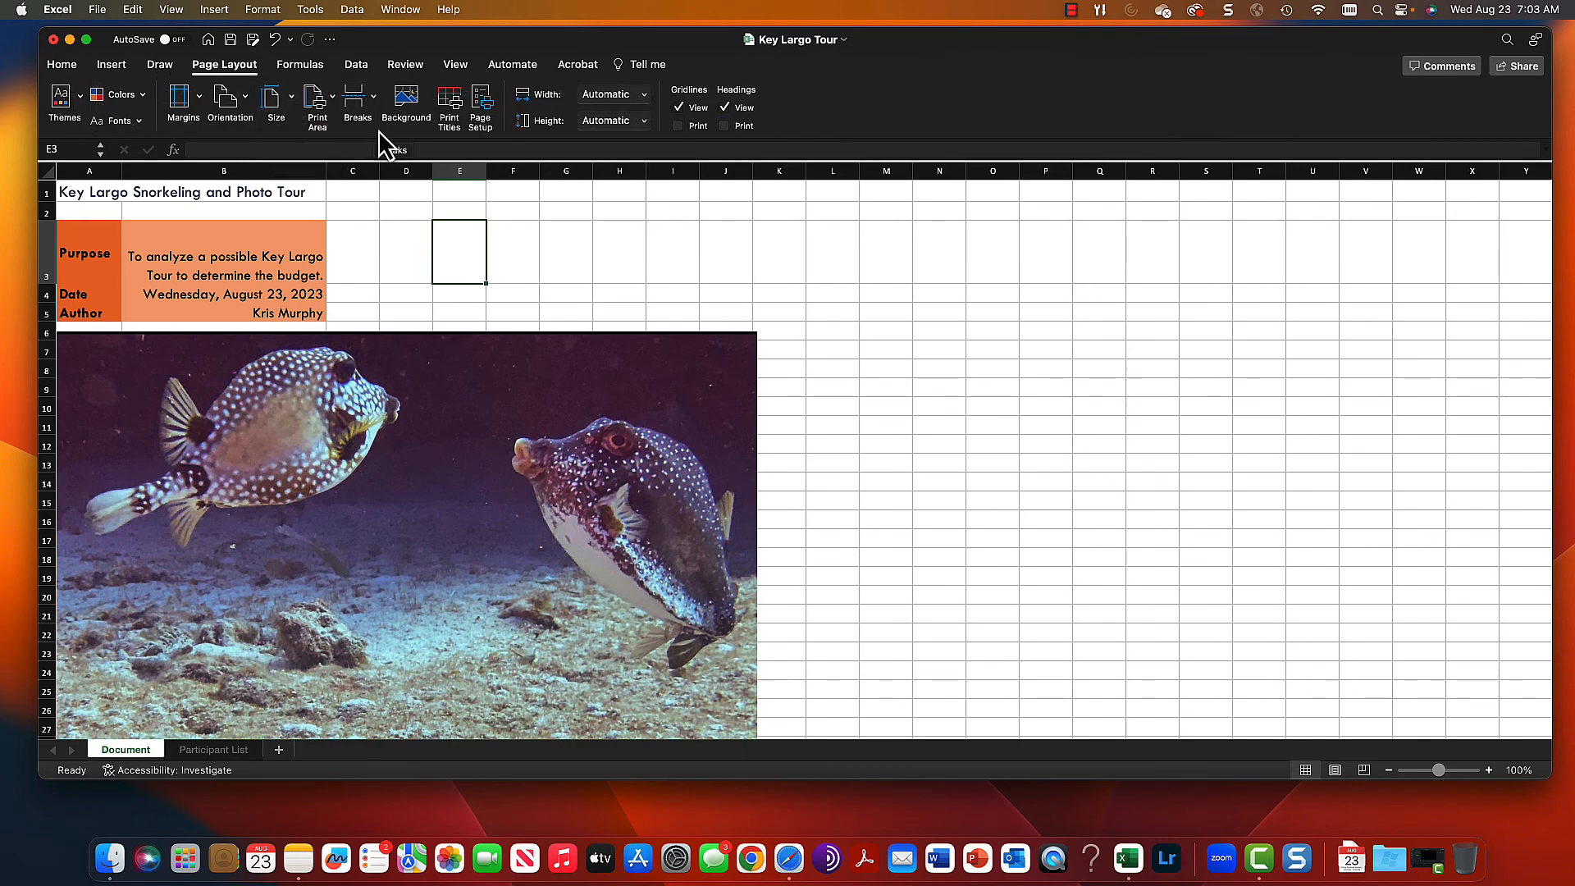
left_click(239, 99)
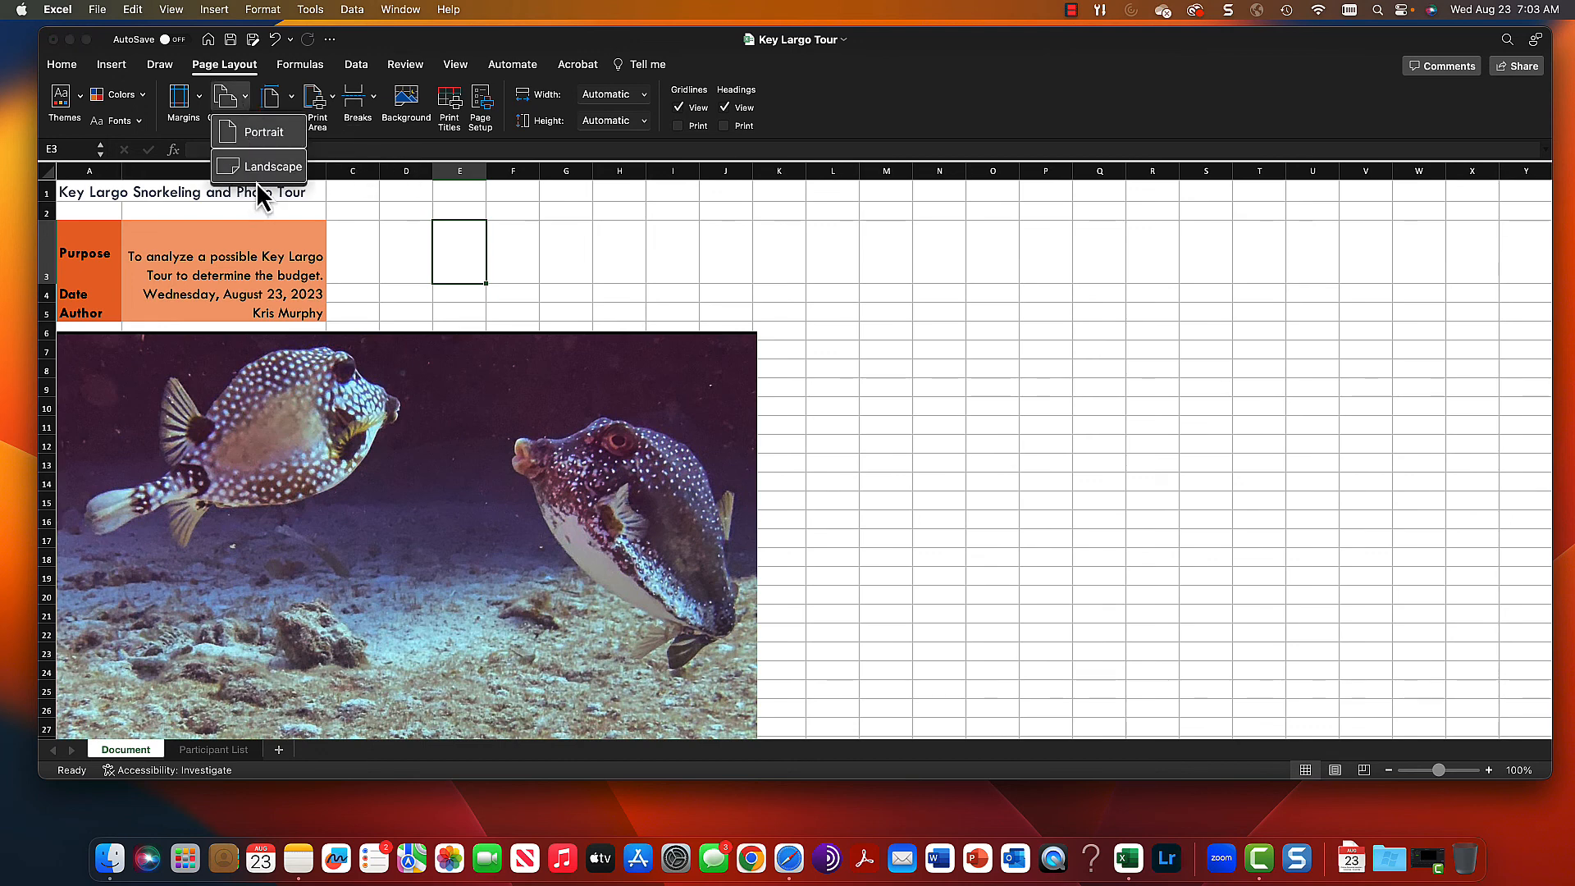
left_click(257, 132)
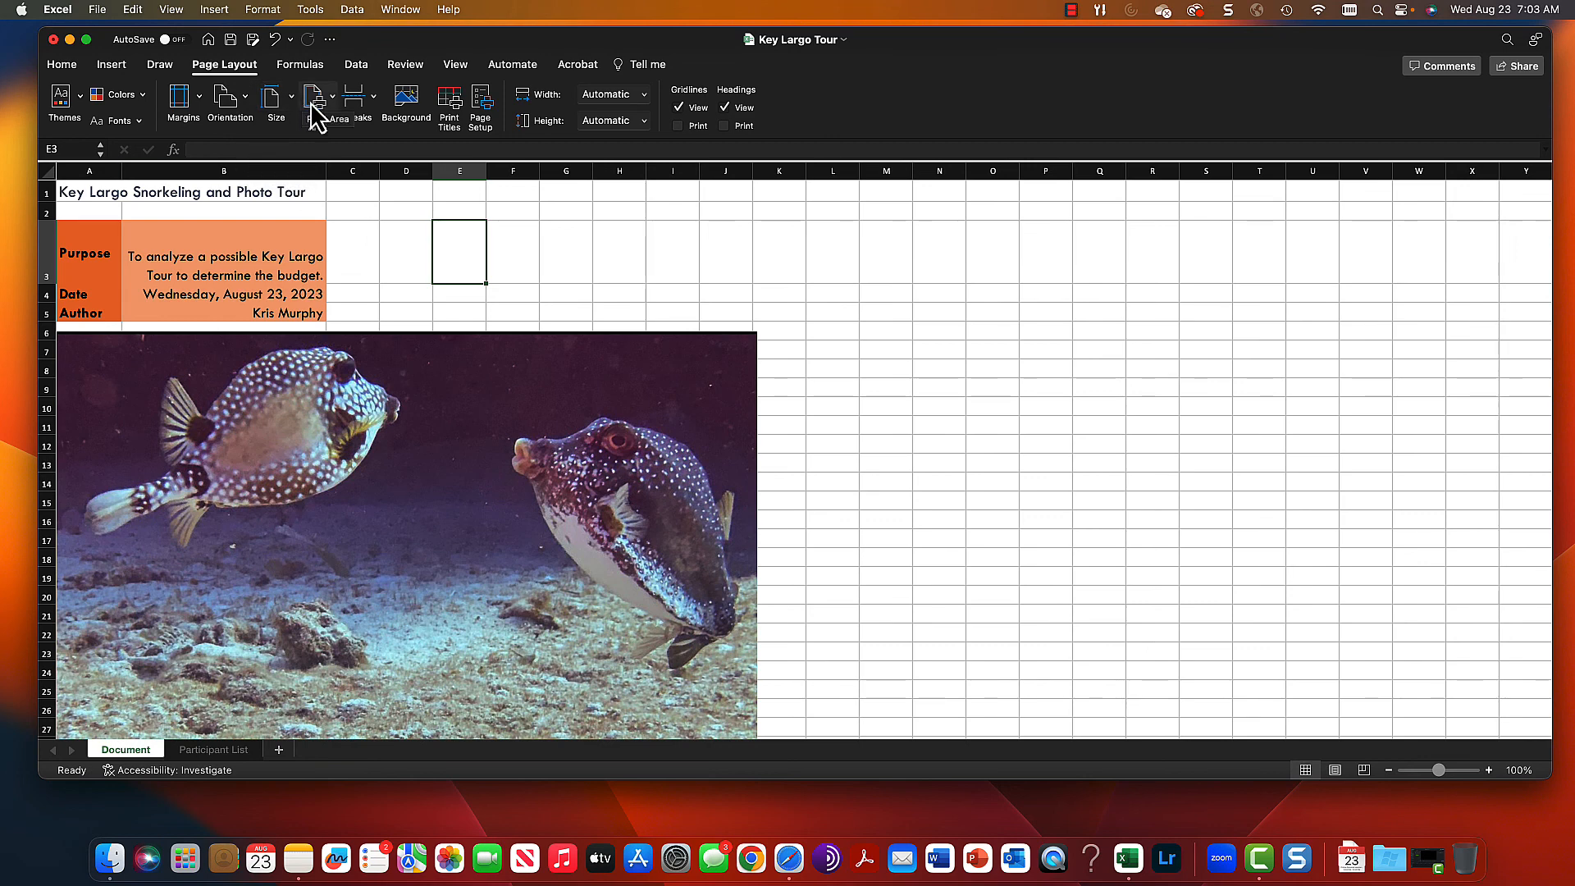
Step: Set the Document sheet's print area from A1 through column J, covering the title, the purpose block and the fish picture
left_click_drag(77, 202, 751, 738)
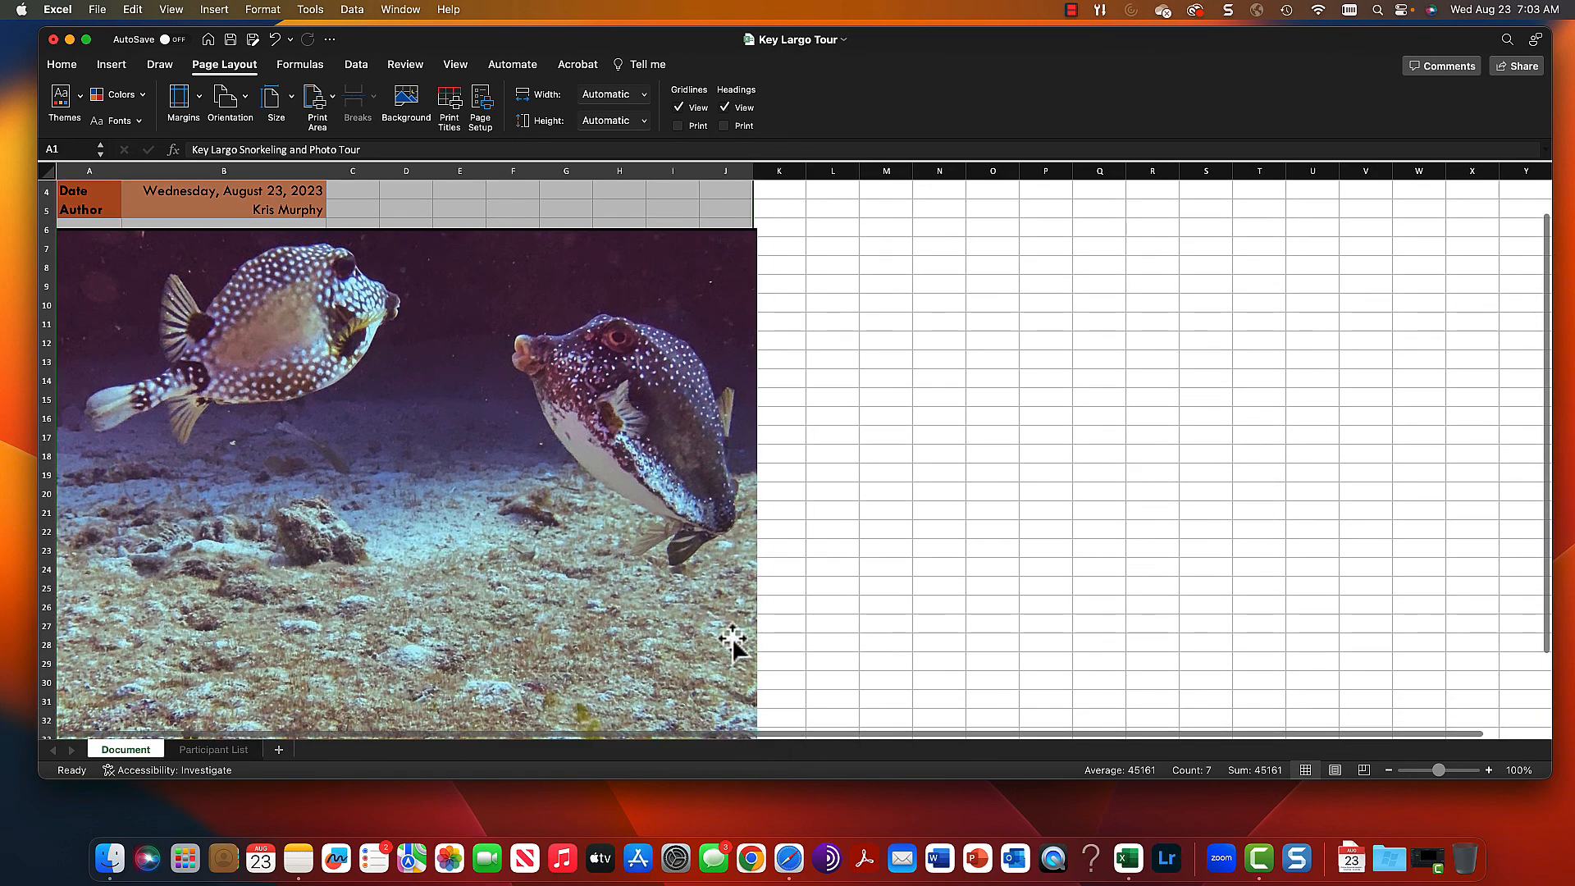
scroll(731, 637, "up", 3)
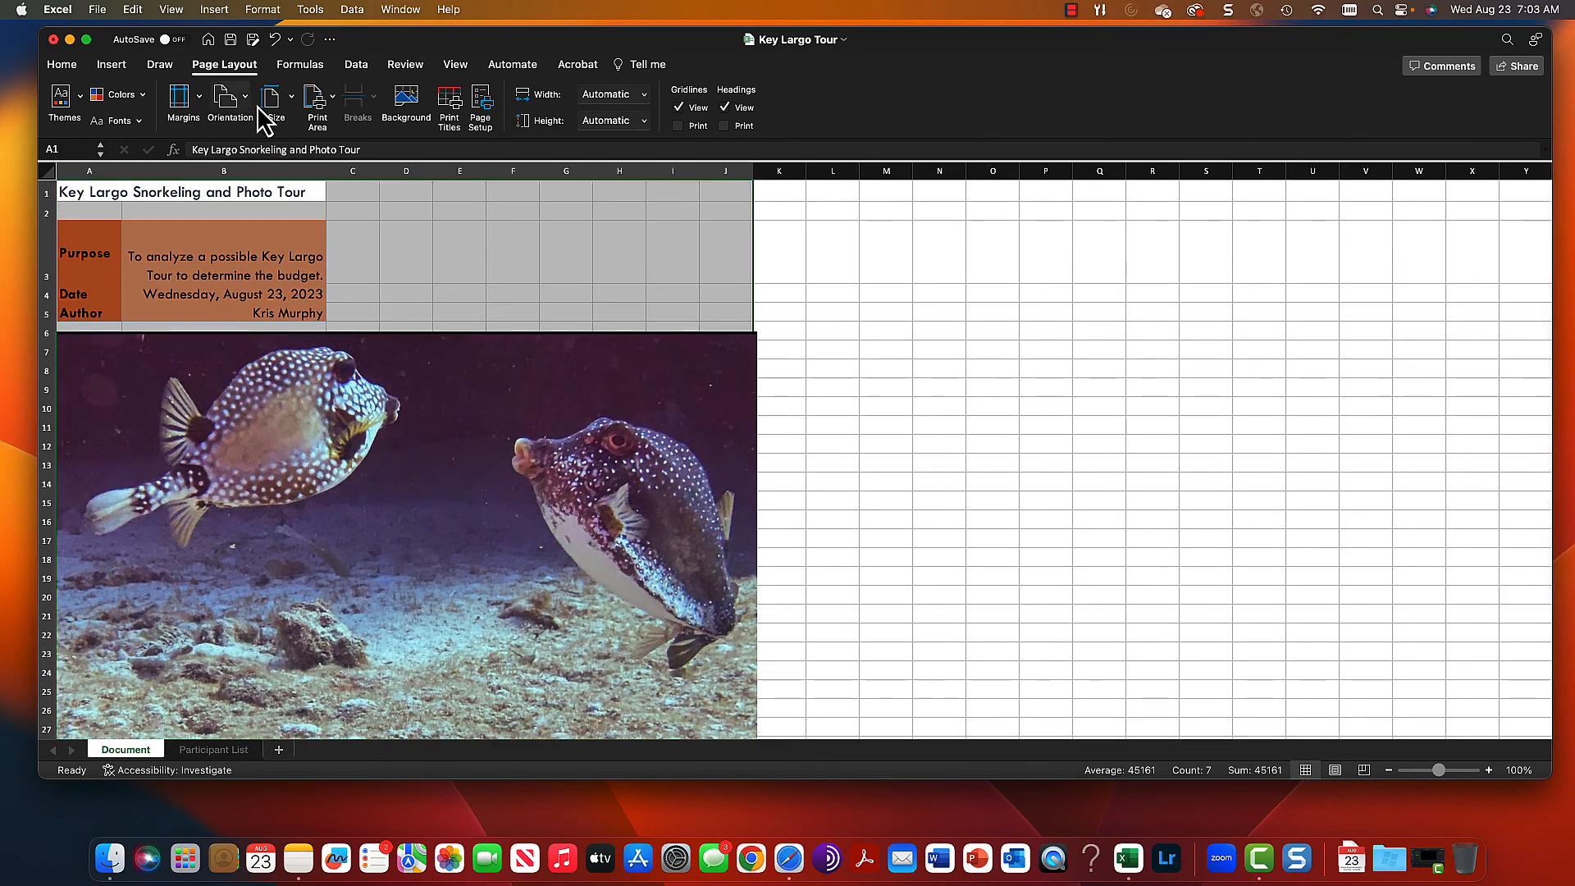
left_click(334, 106)
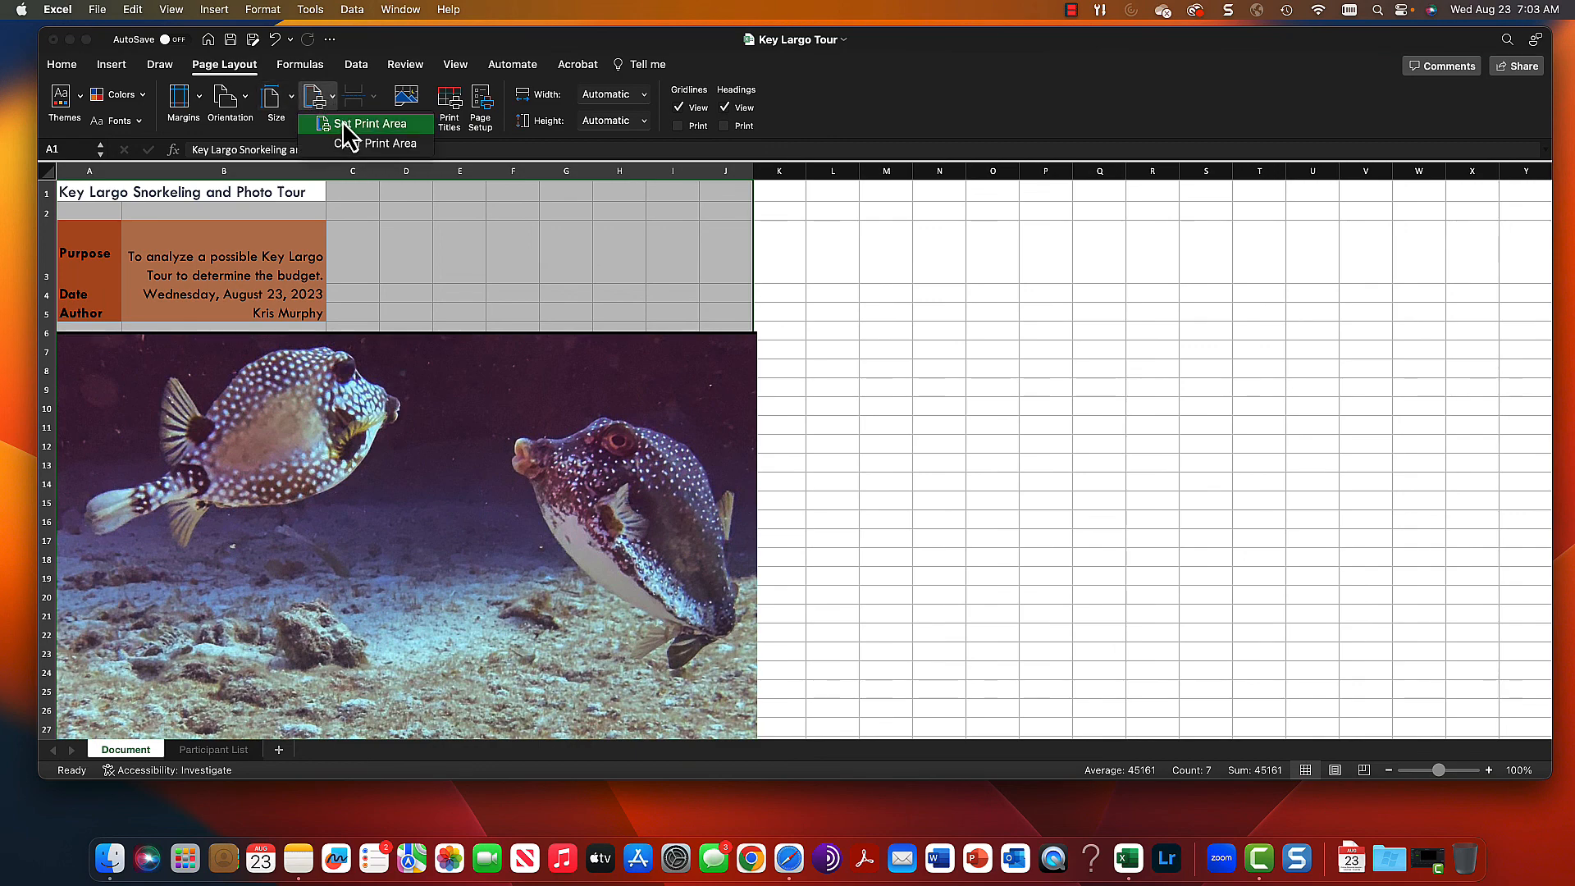
left_click(351, 125)
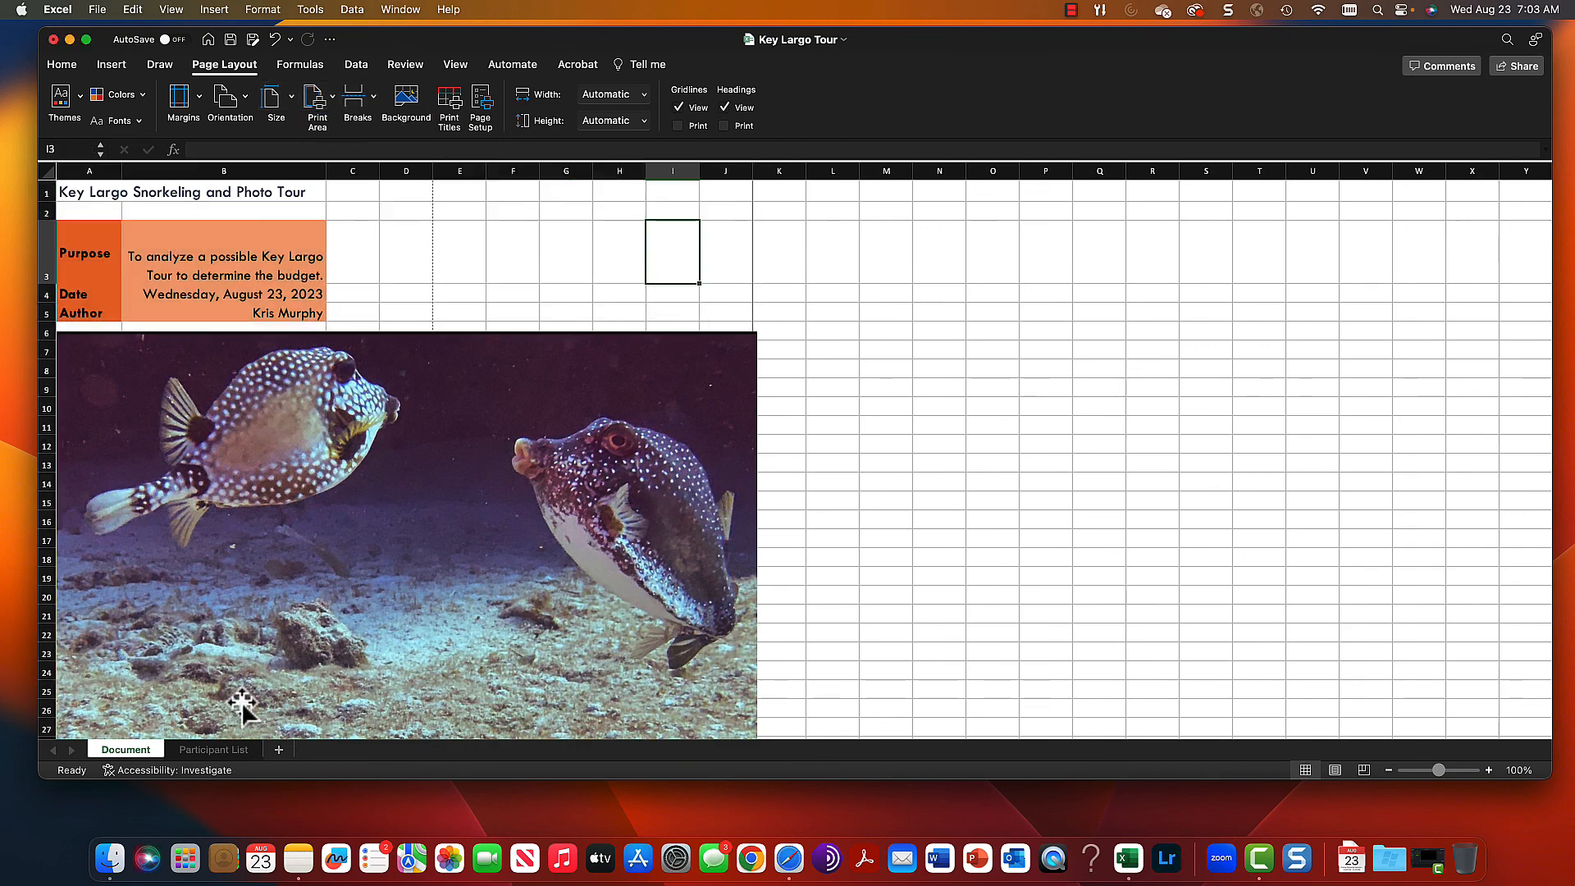
Step: Set the Participant List sheet's print area to A1:J23 and its page orientation to Landscape
left_click(211, 751)
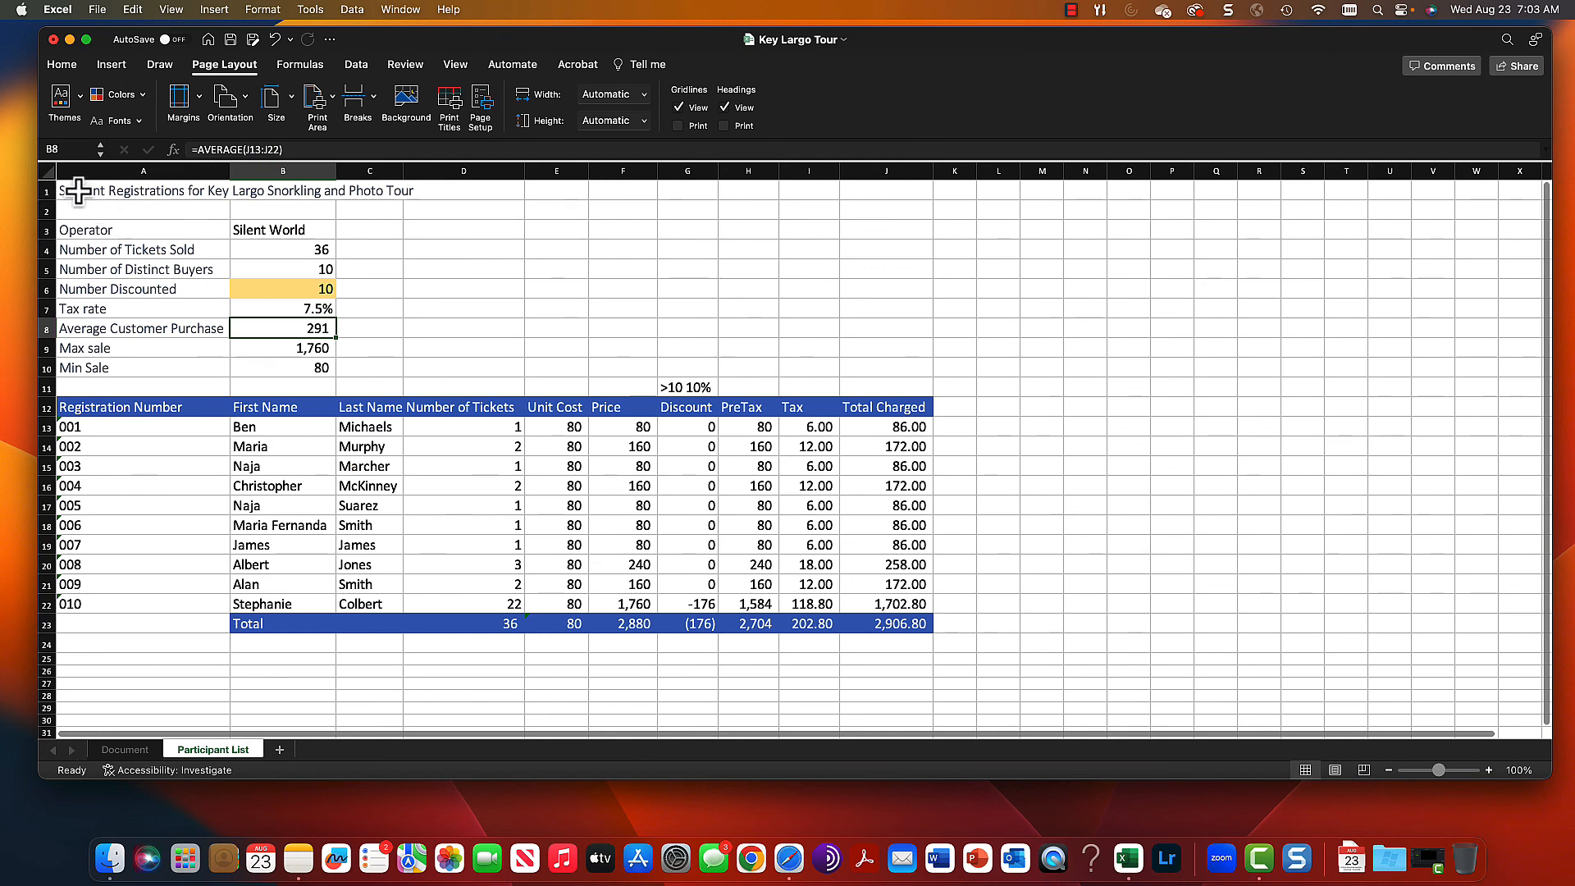
left_click_drag(69, 192, 873, 645)
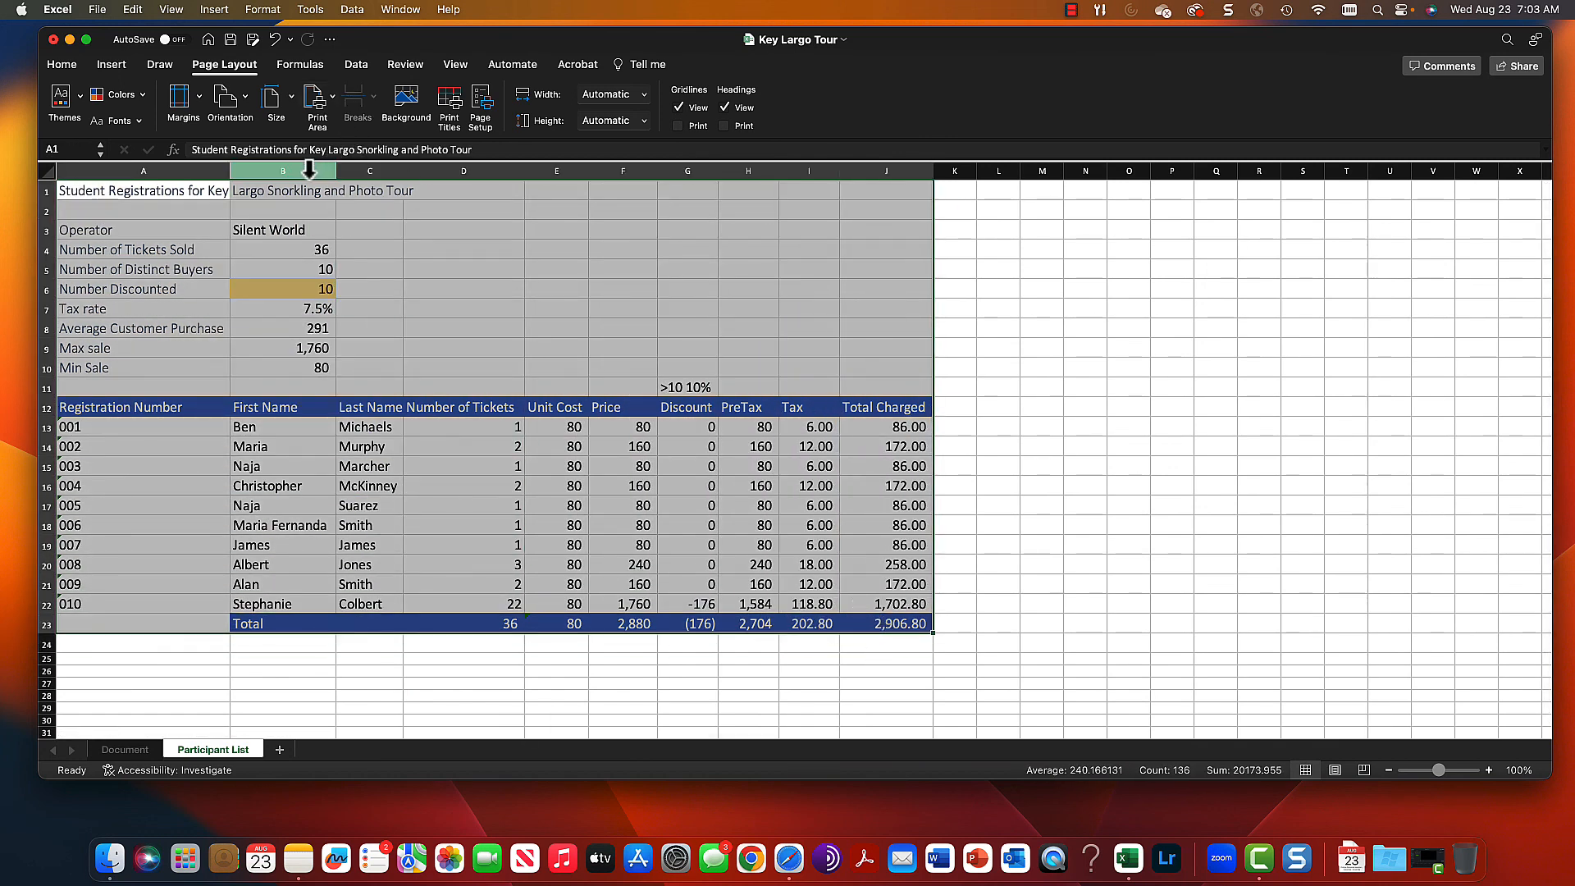
left_click(331, 98)
left_click(341, 123)
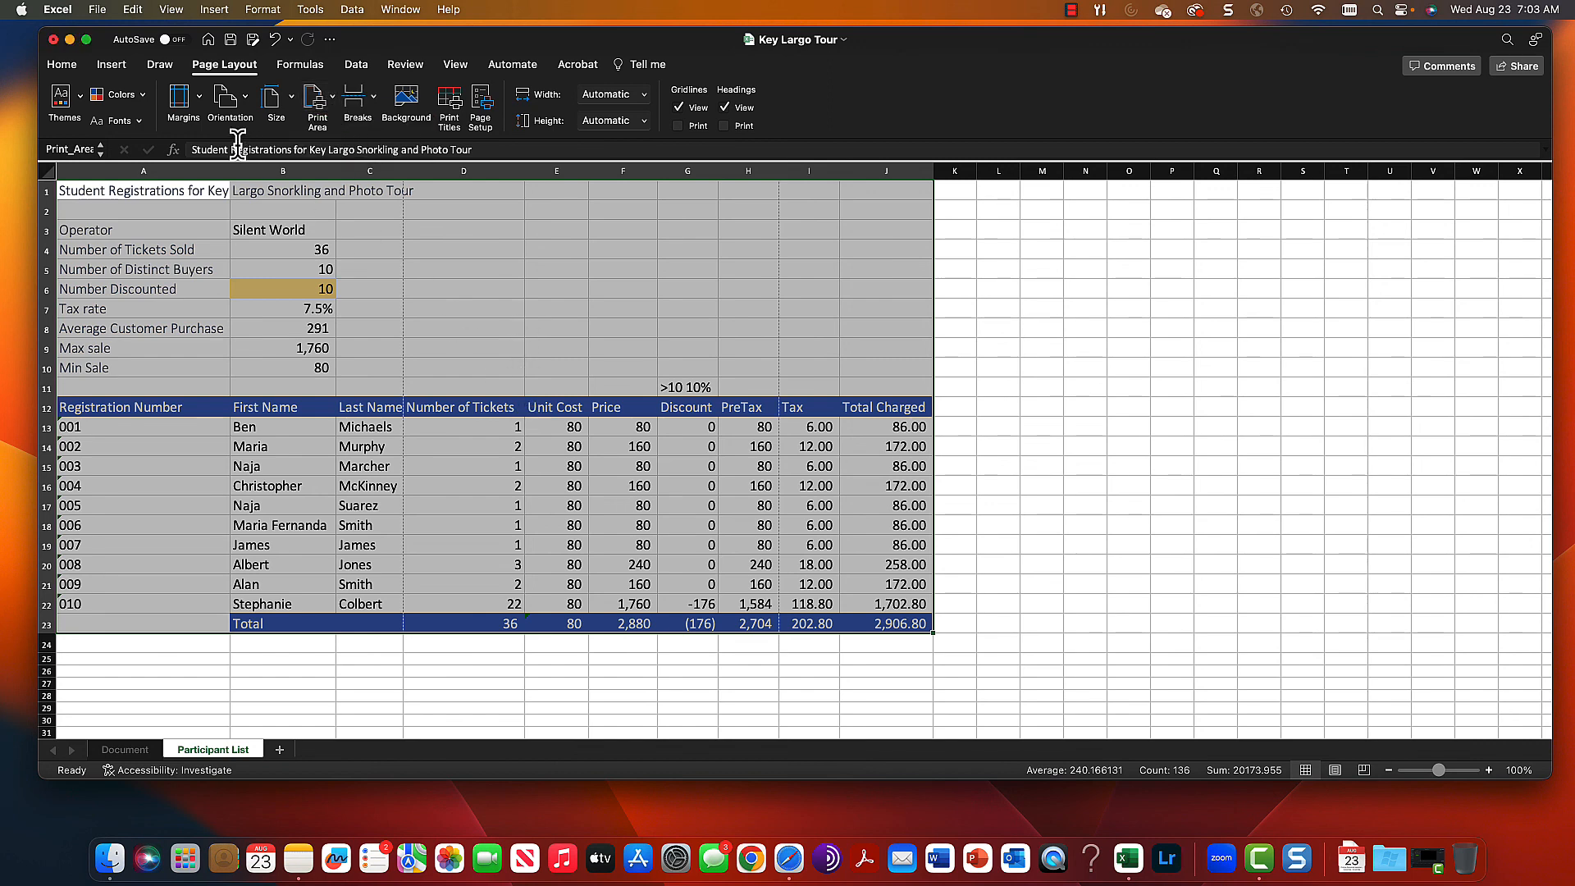
left_click(248, 107)
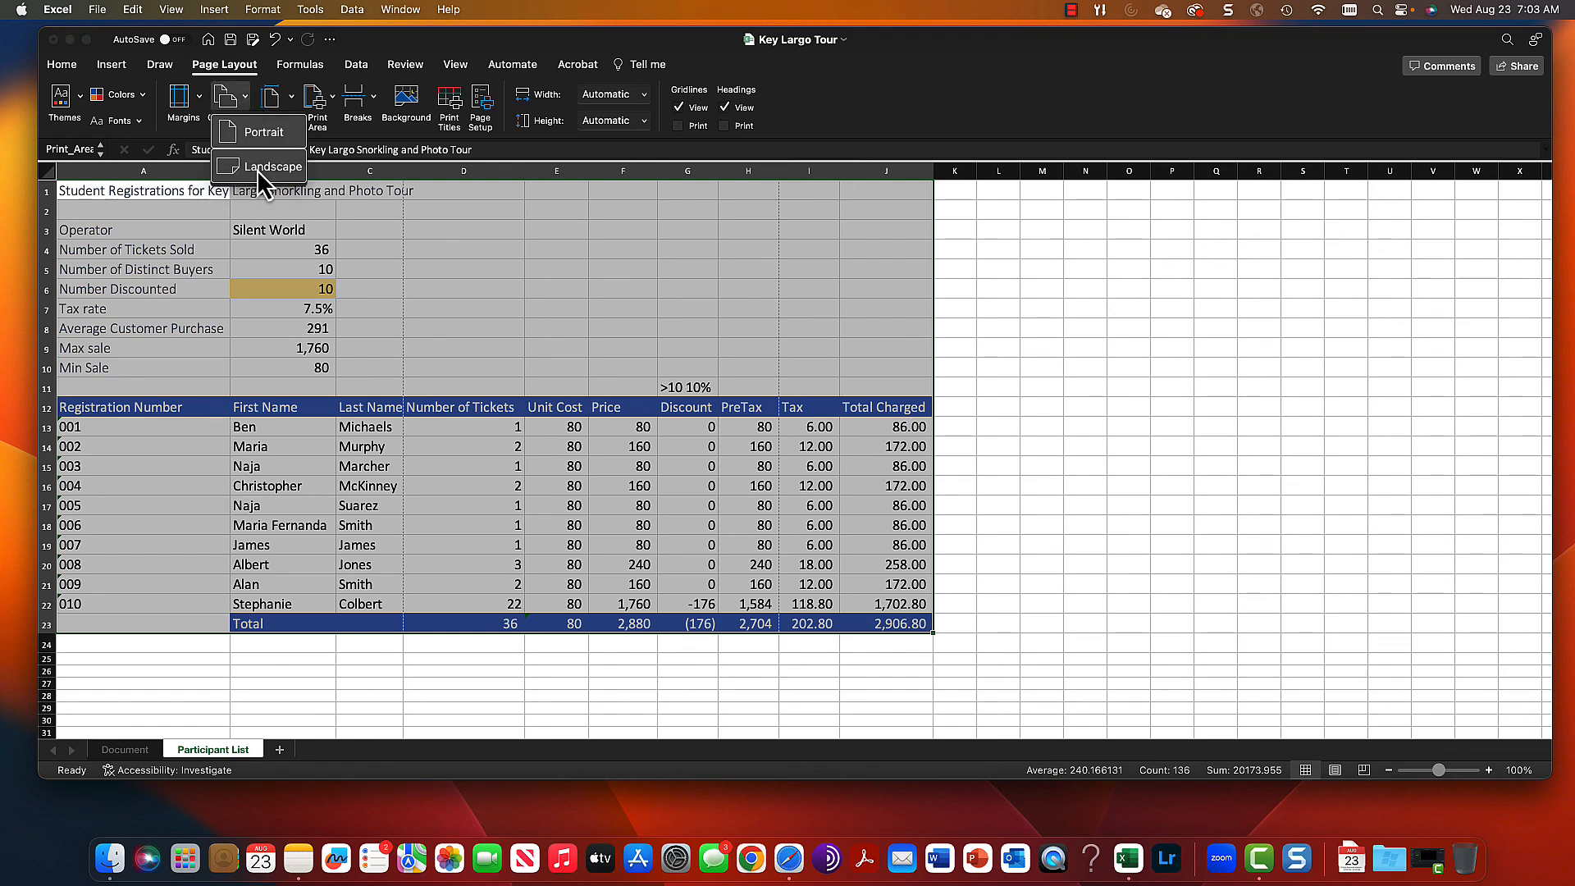
left_click(261, 164)
left_click(415, 322)
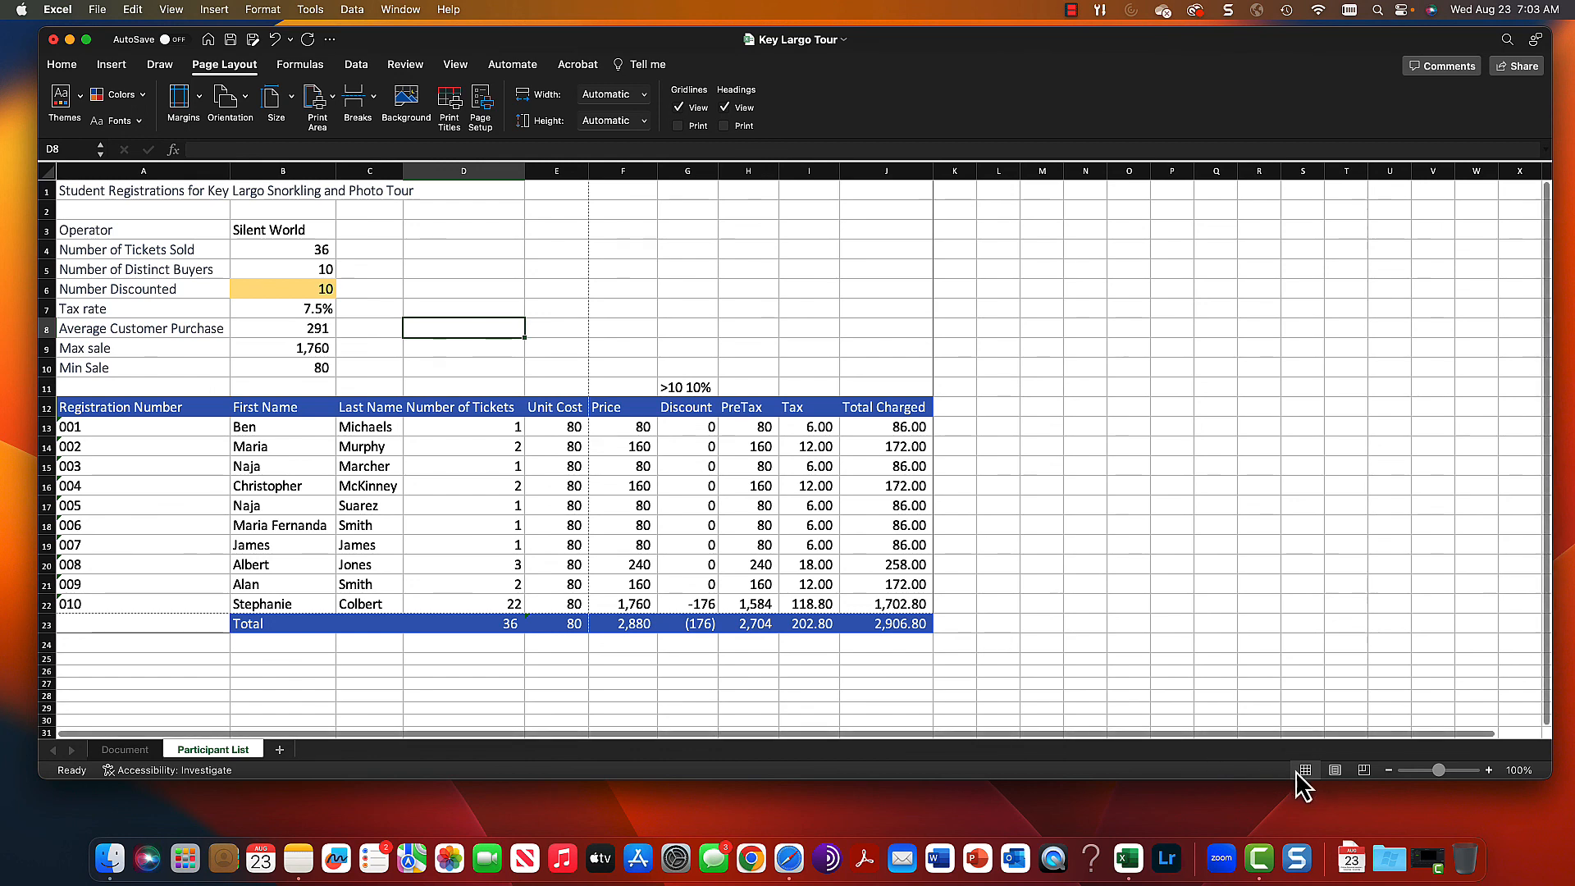
Step: In Page Break Preview, move the Participant List's vertical page break from after Unit Cost to the outer edge of the Total Charged column
left_click(1335, 771)
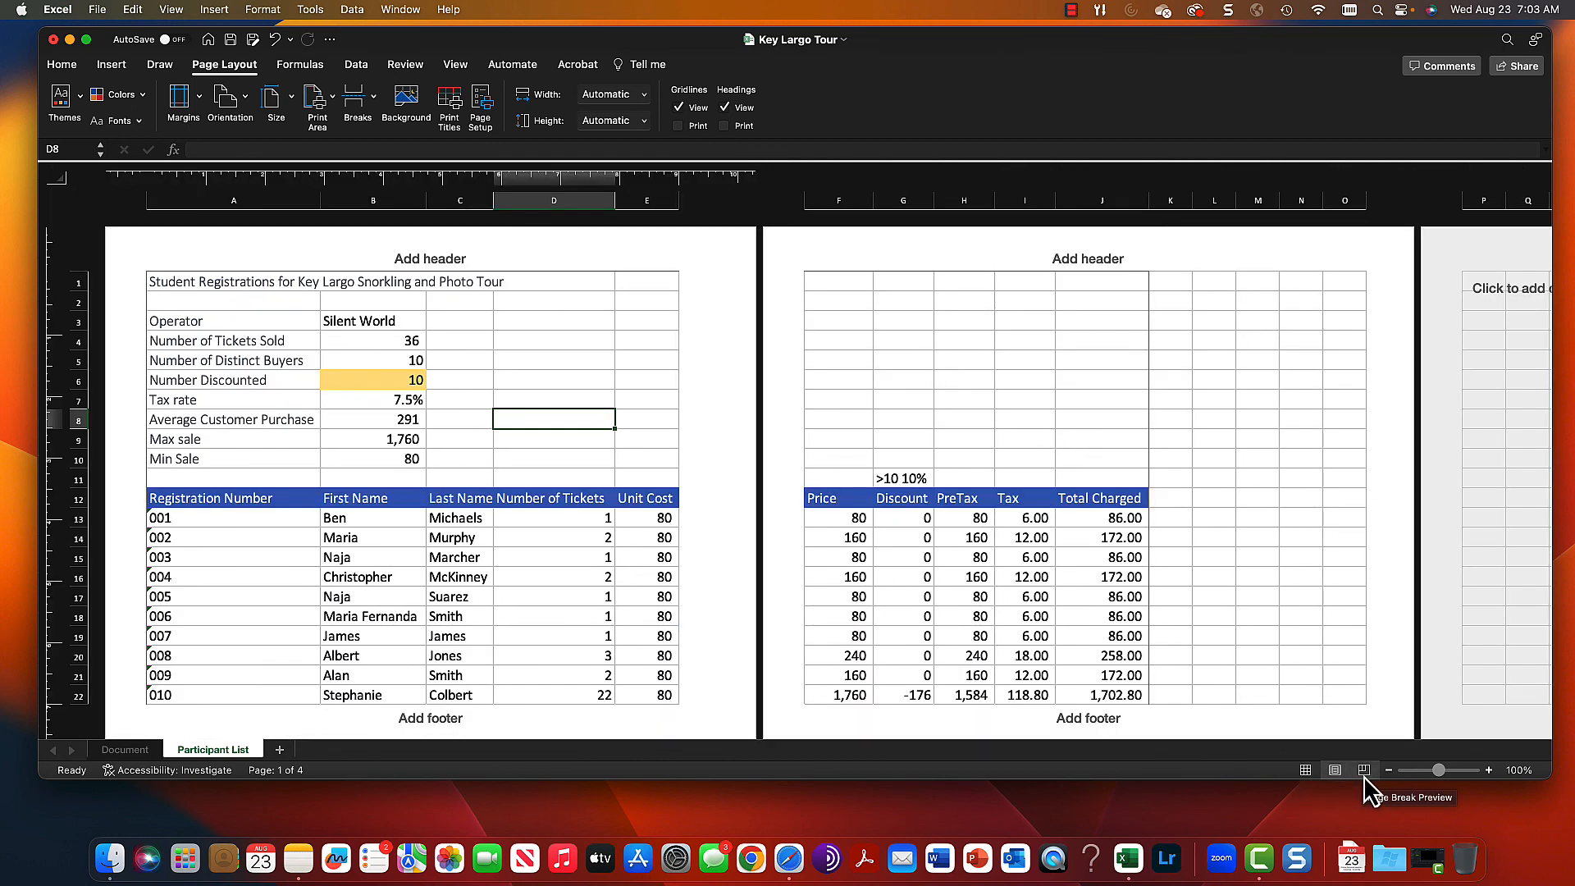
left_click(1363, 771)
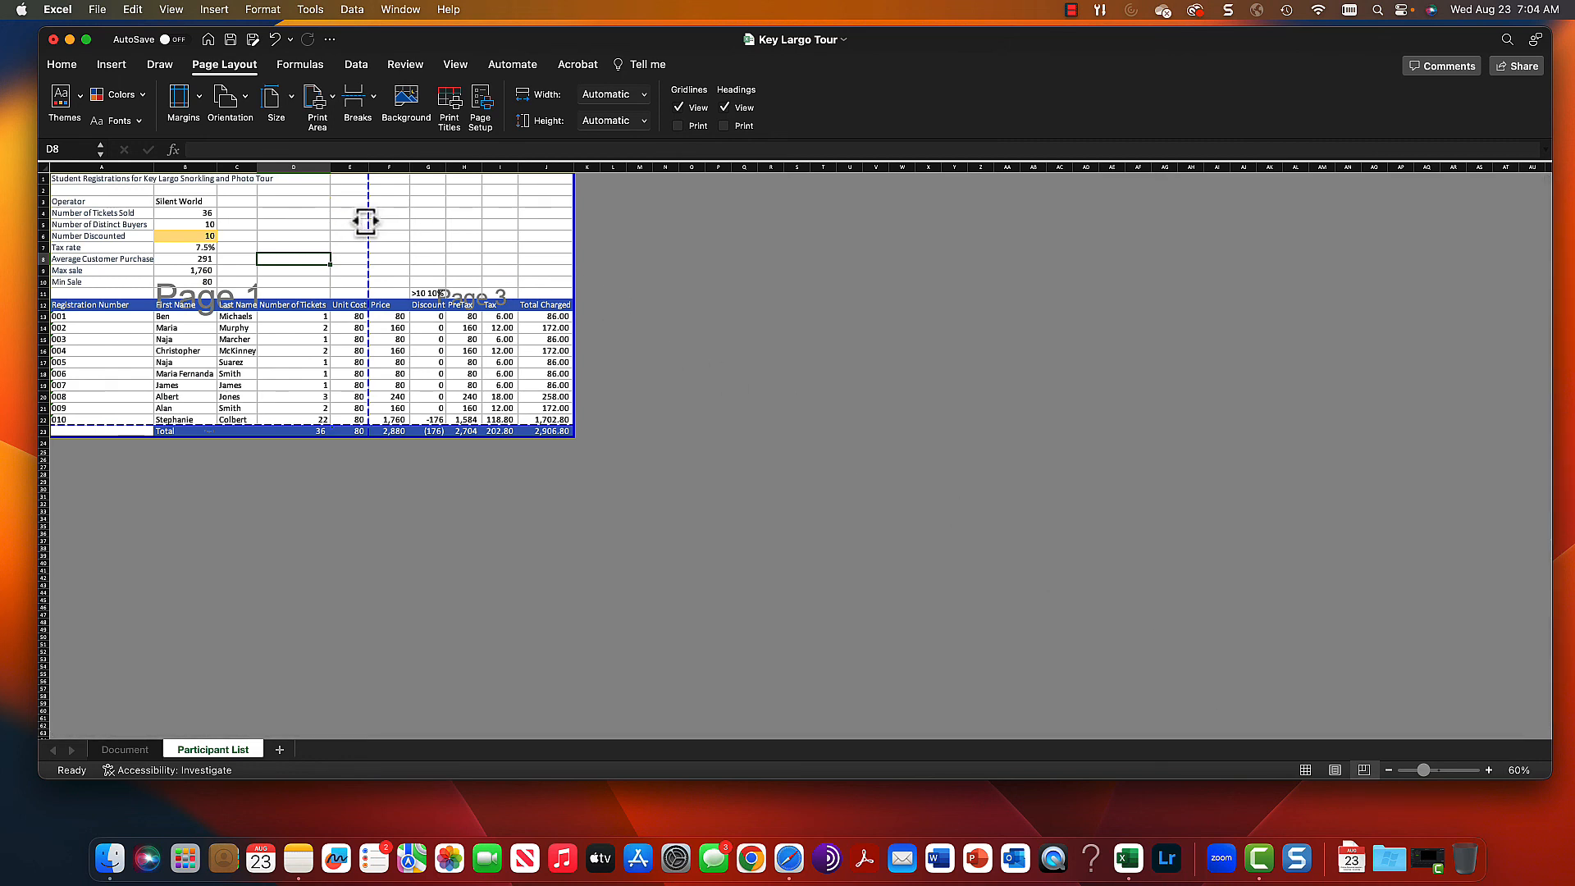
left_click_drag(367, 222, 576, 240)
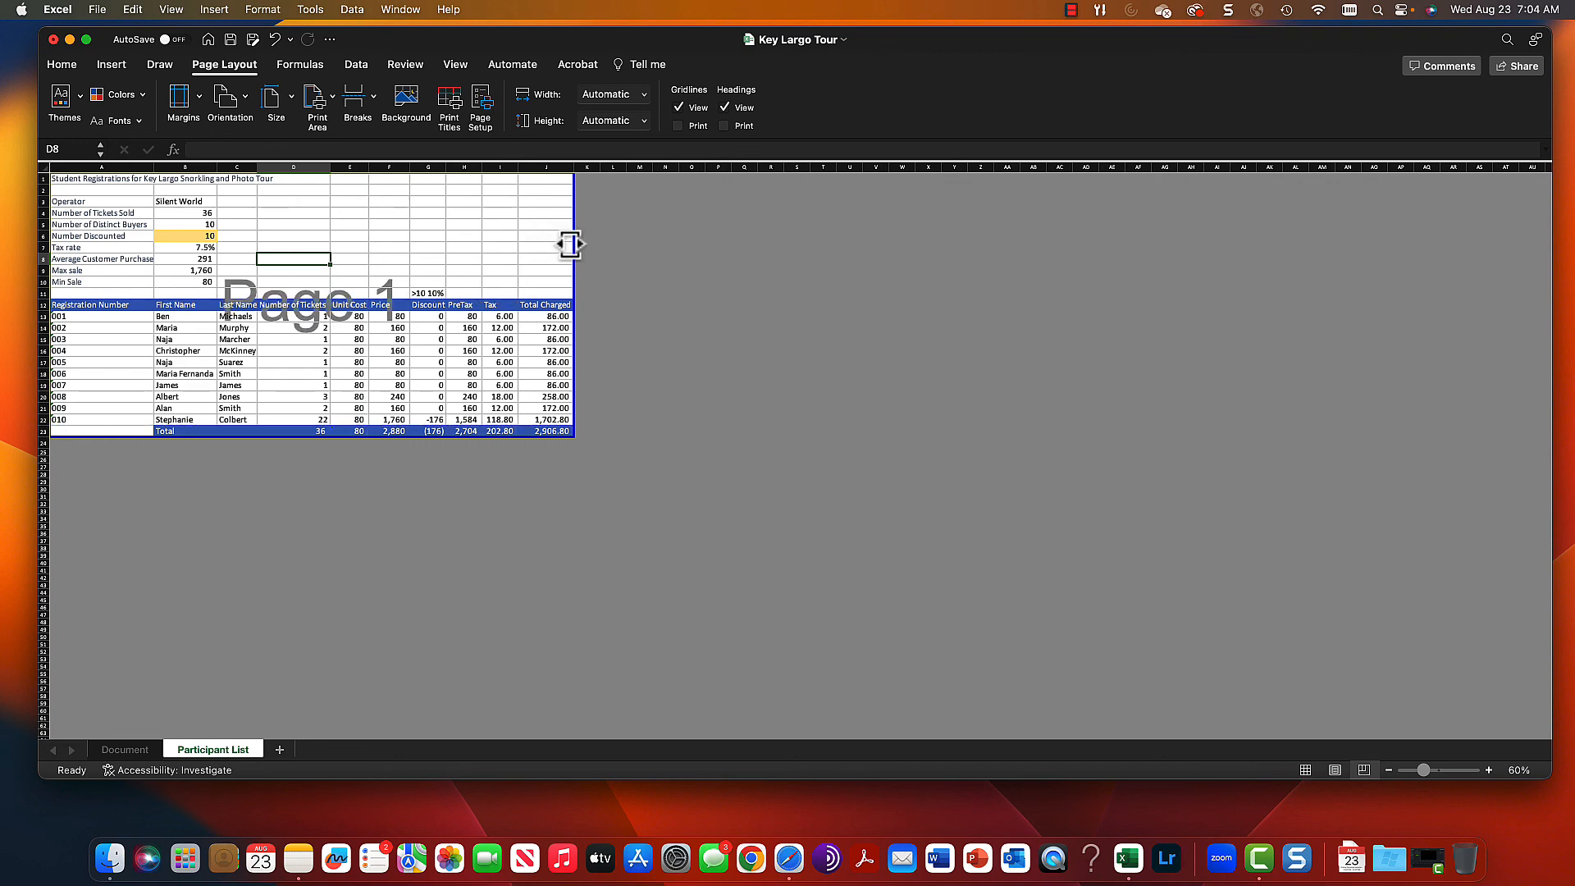
Step: Move the Document sheet's vertical page break to the outer edge of column J in Page Break Preview, and return to Normal view
left_click(123, 750)
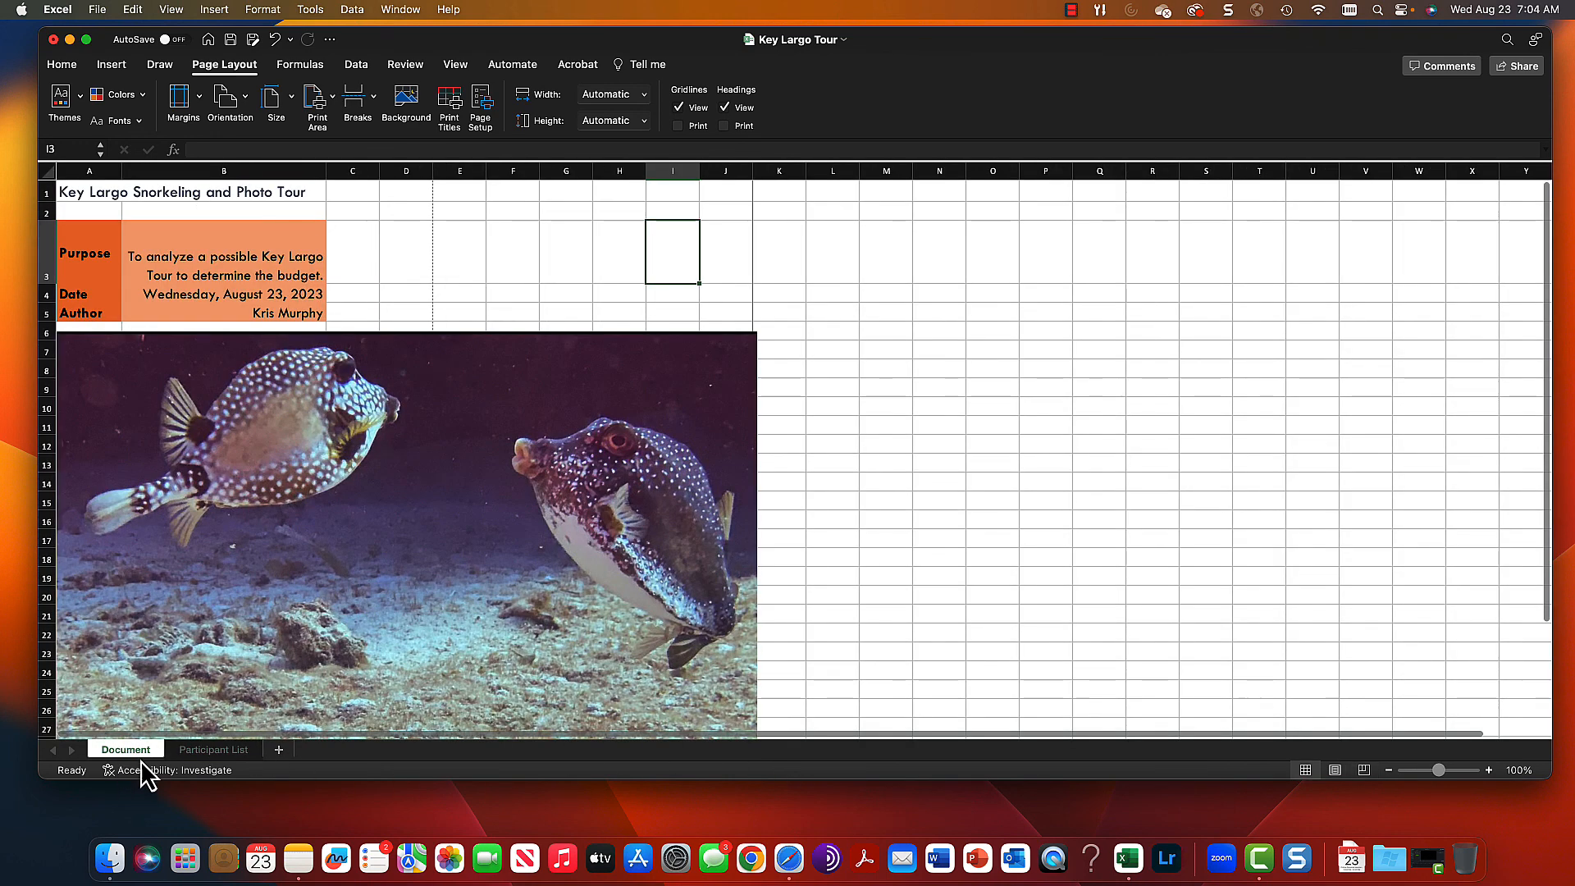
left_click(1365, 772)
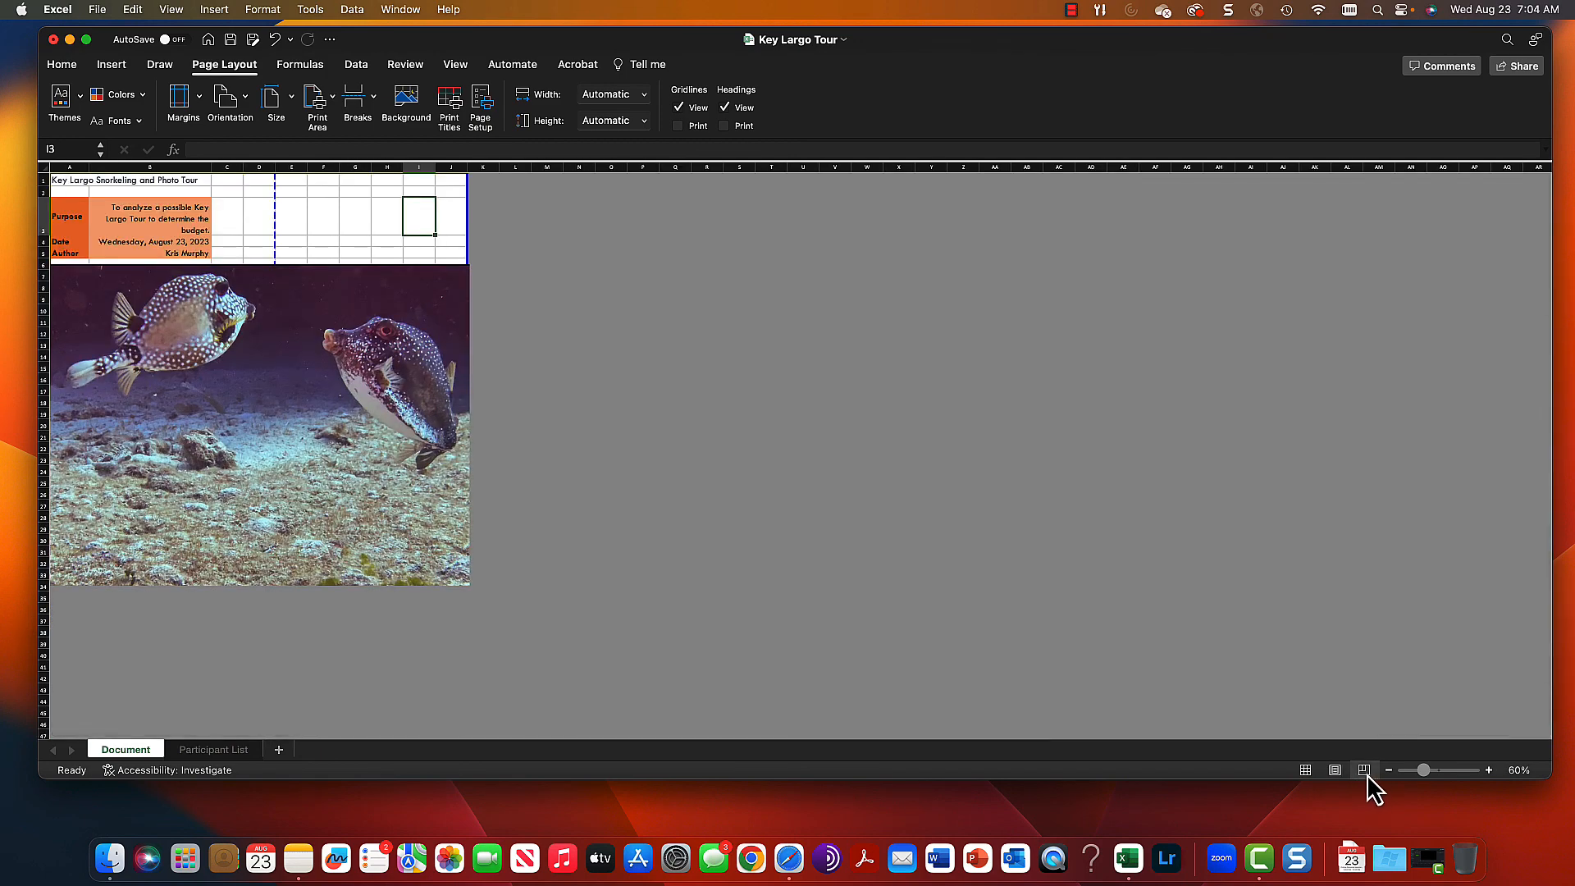
left_click_drag(272, 208, 467, 232)
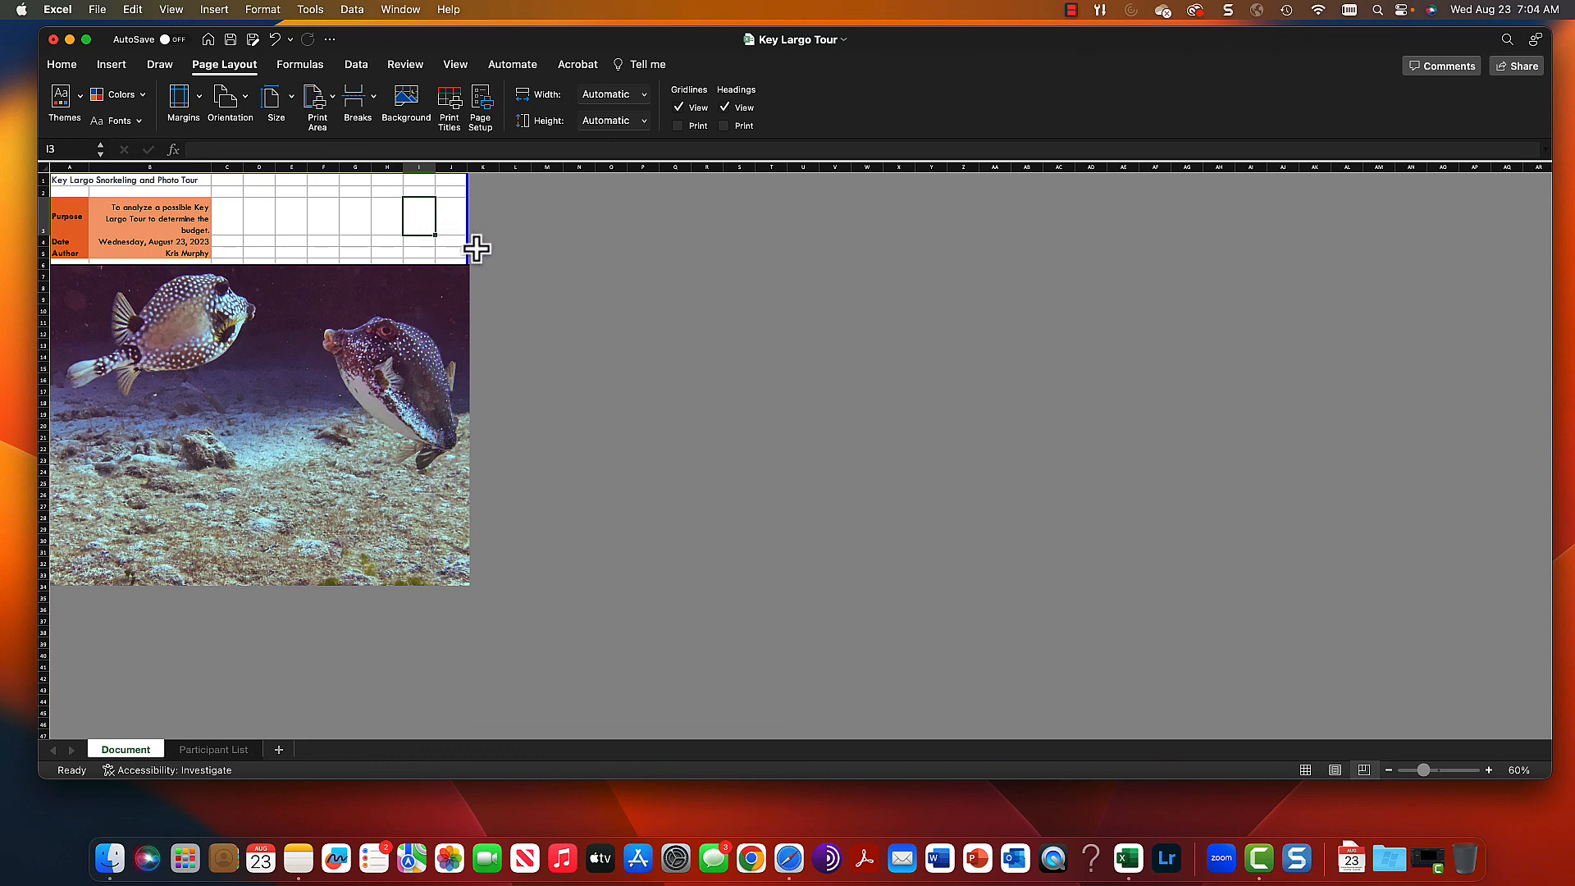
left_click(1306, 769)
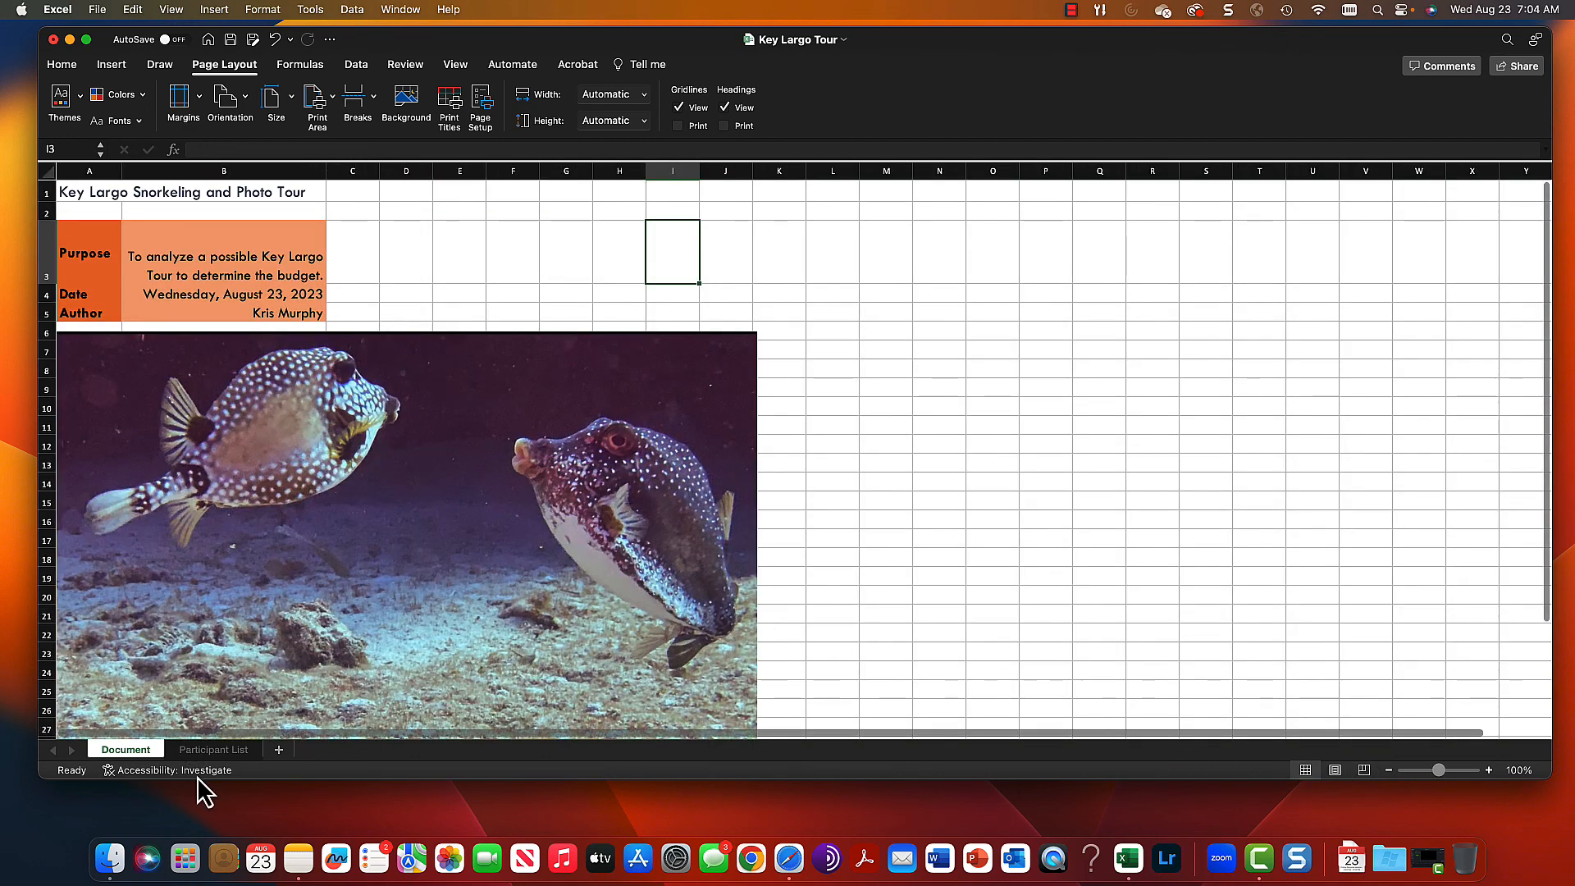
Step: Switch the Participant List sheet back to Normal view and select cell A2
left_click(224, 752)
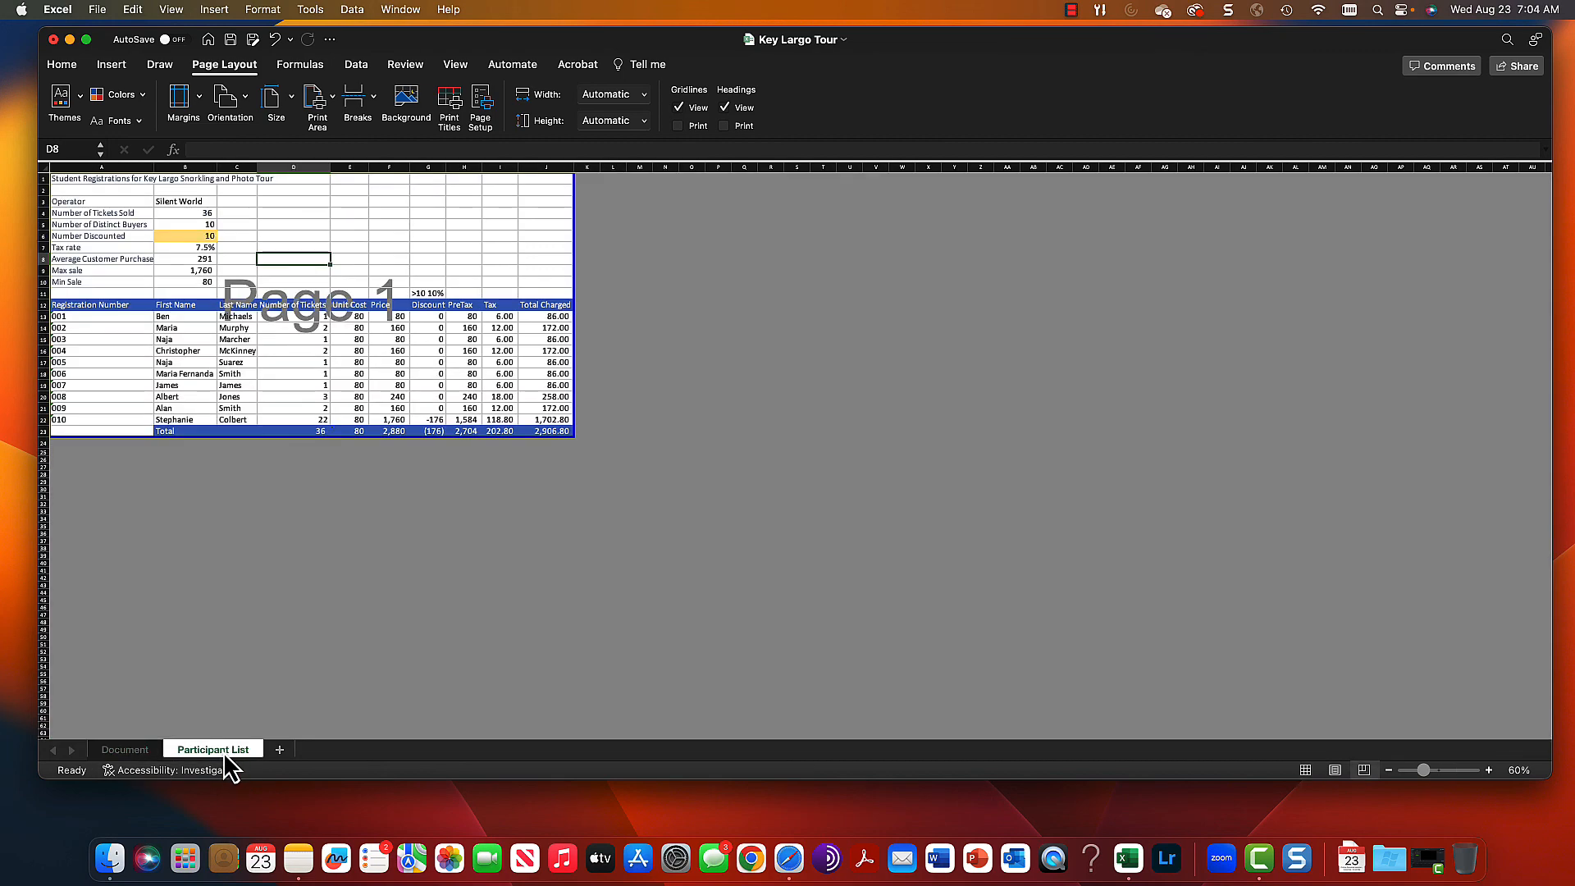
left_click(130, 749)
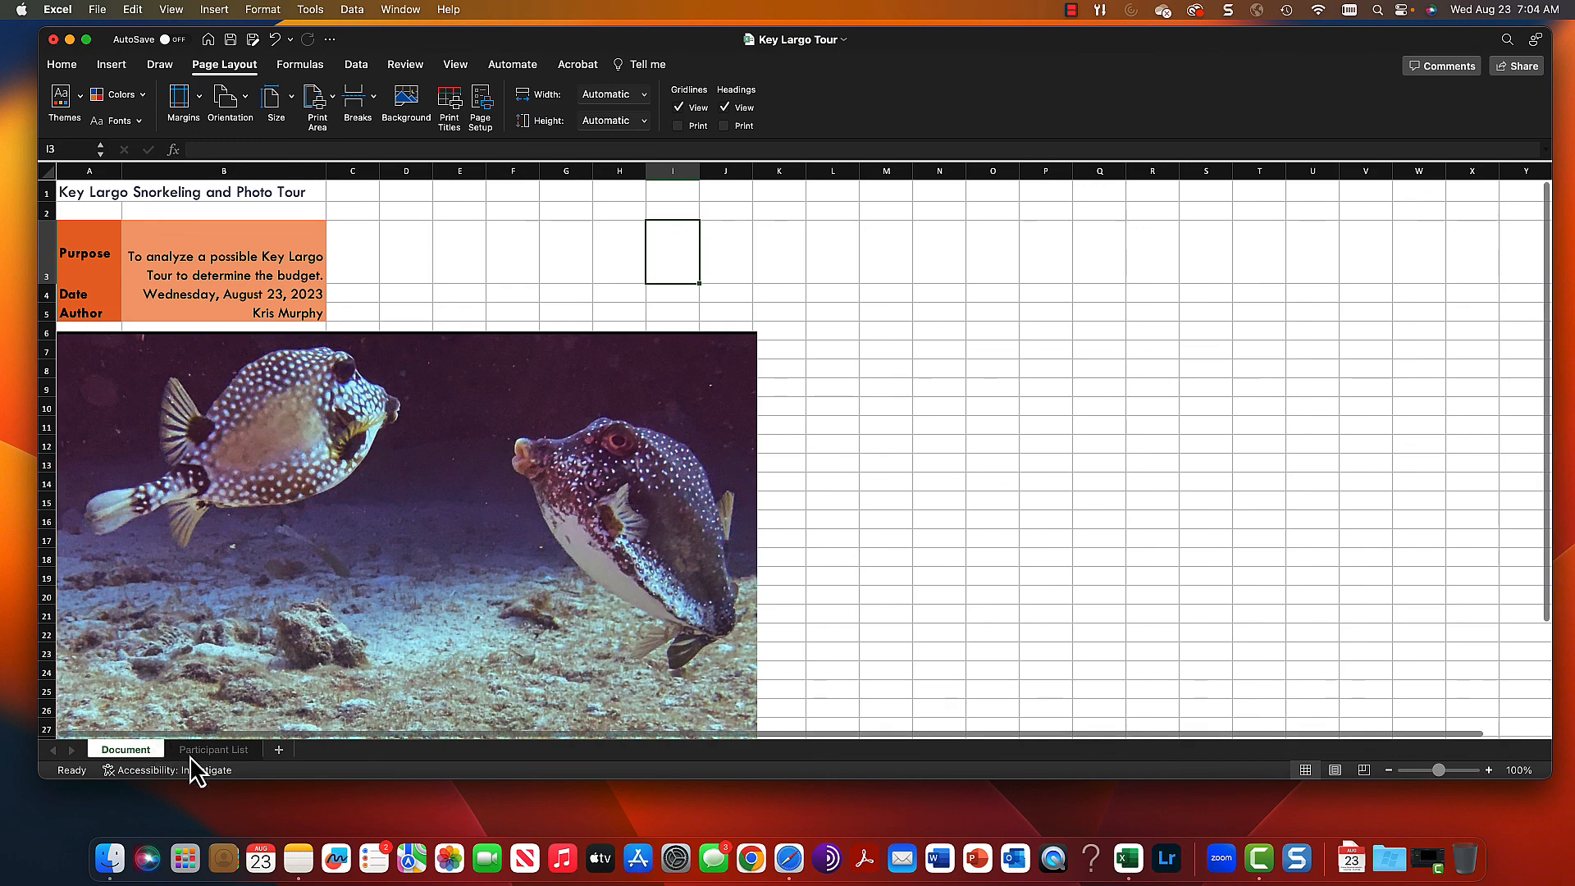
left_click(219, 750)
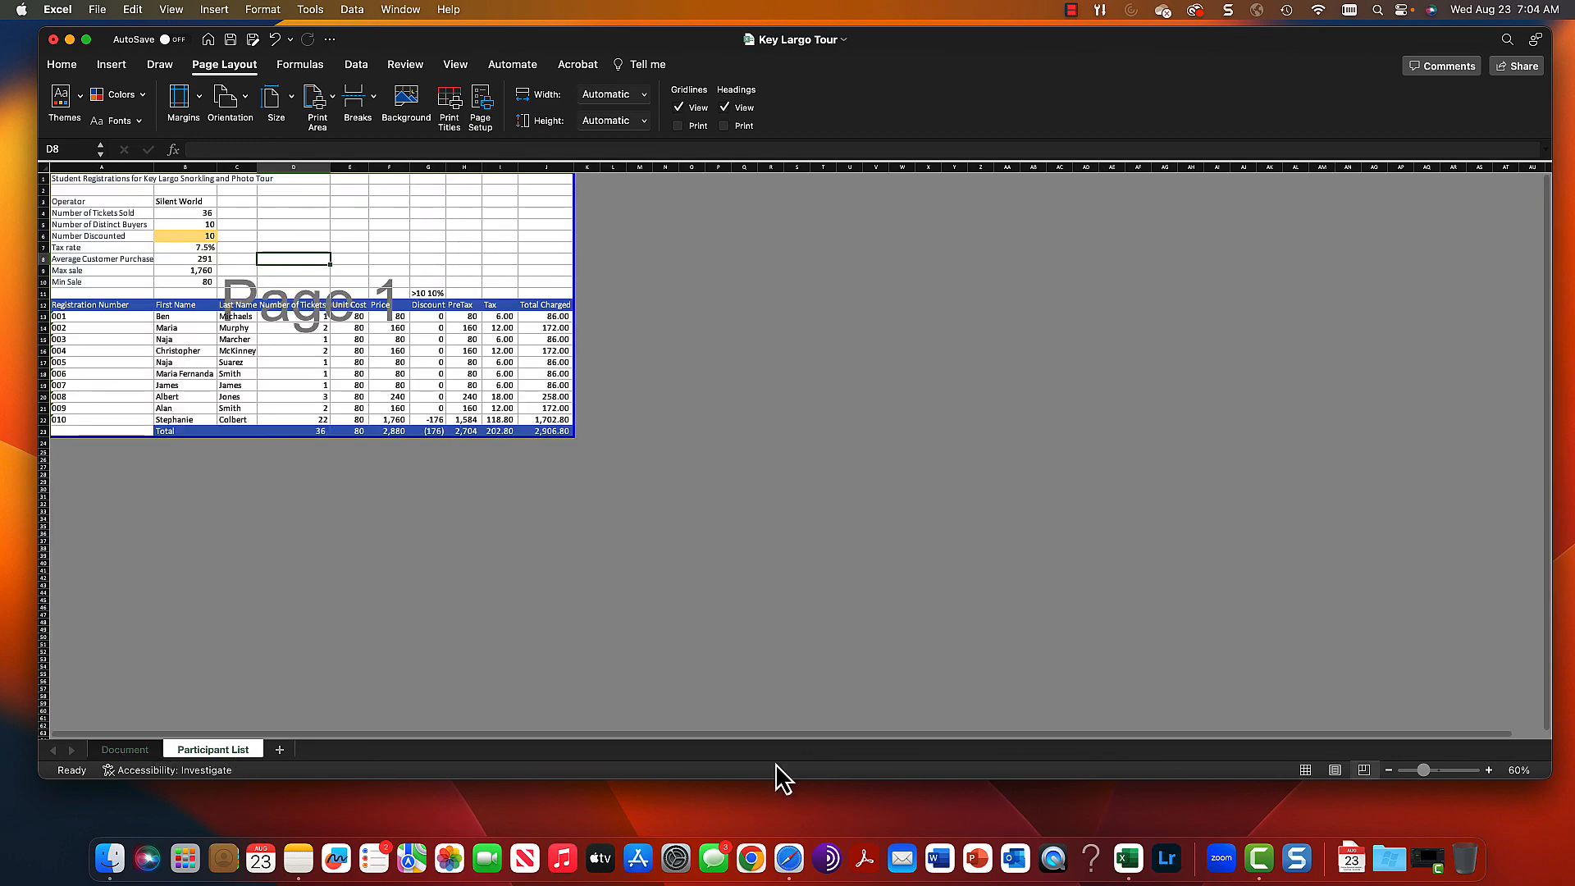
left_click(1305, 770)
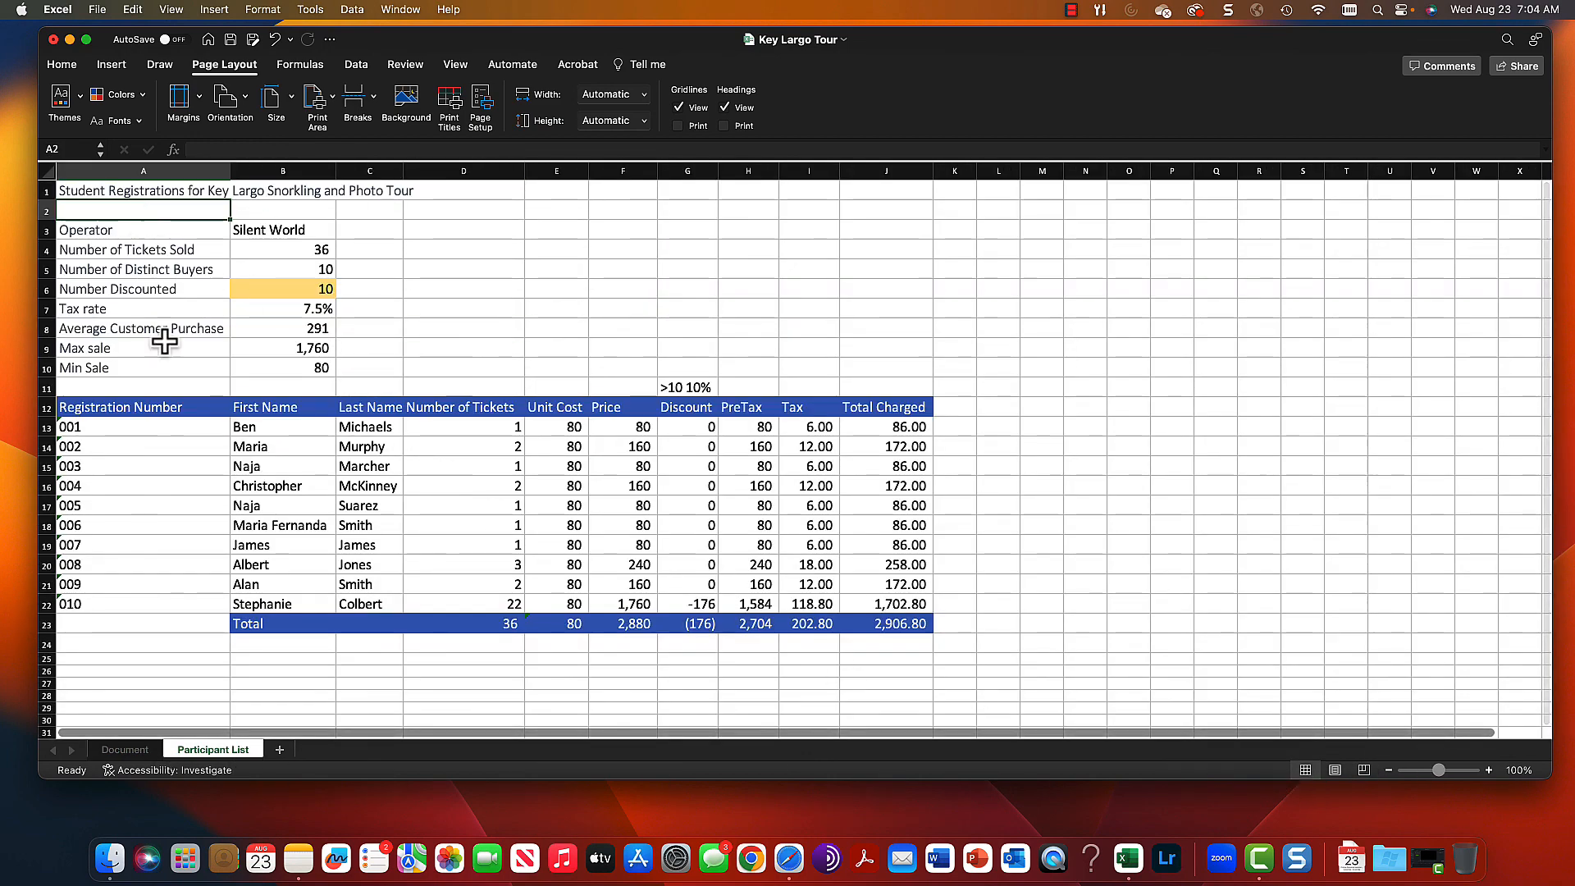
Step: Select the title cell A1 on the Document sheet and save the workbook
left_click(135, 749)
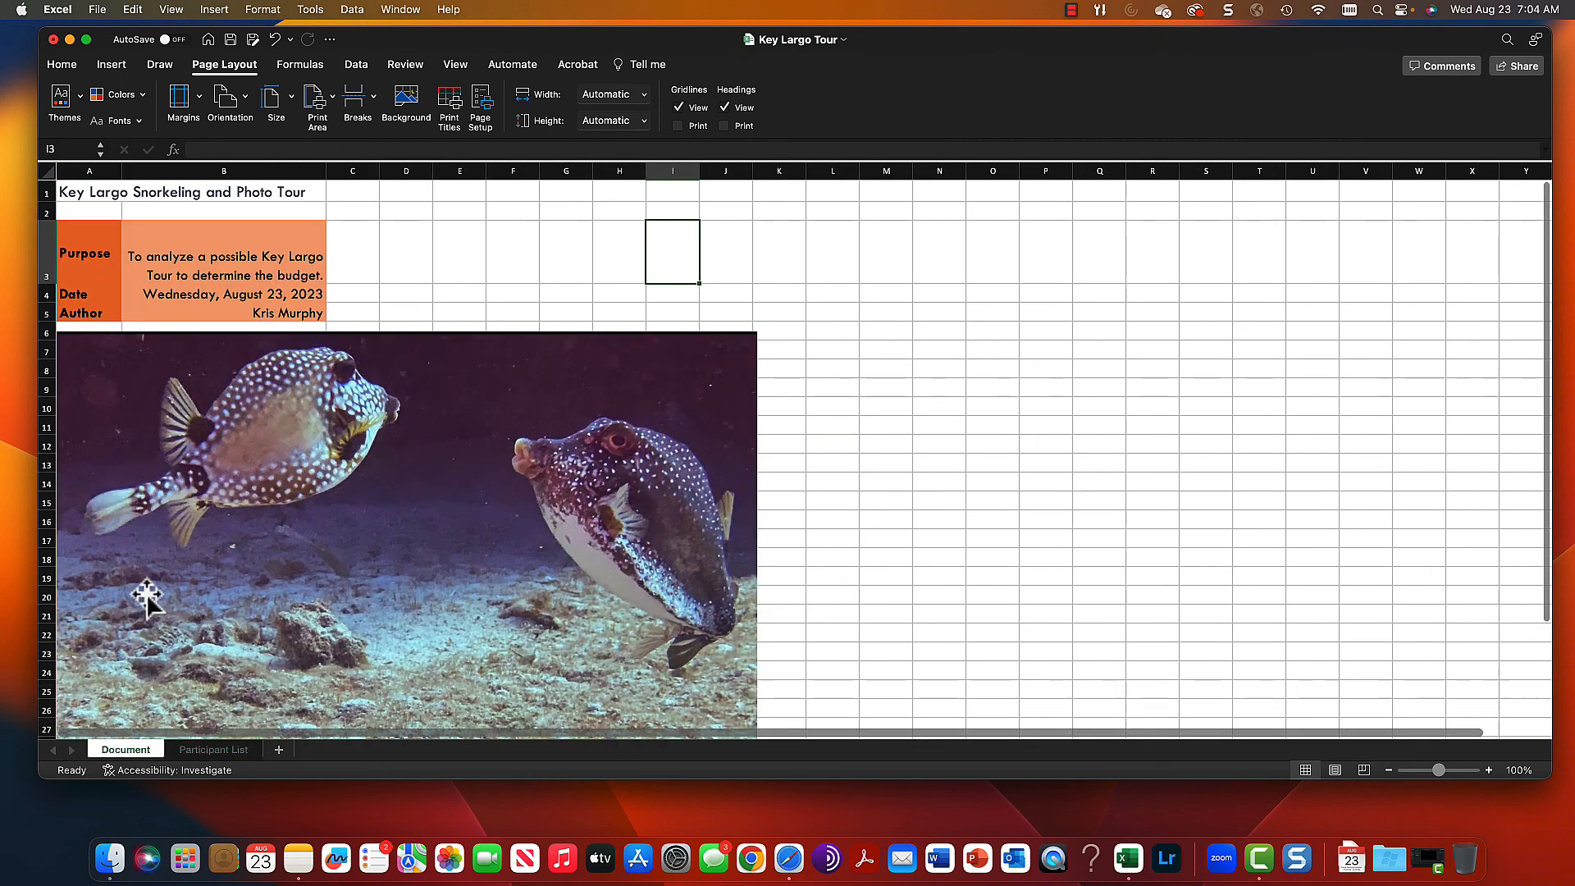
left_click(74, 192)
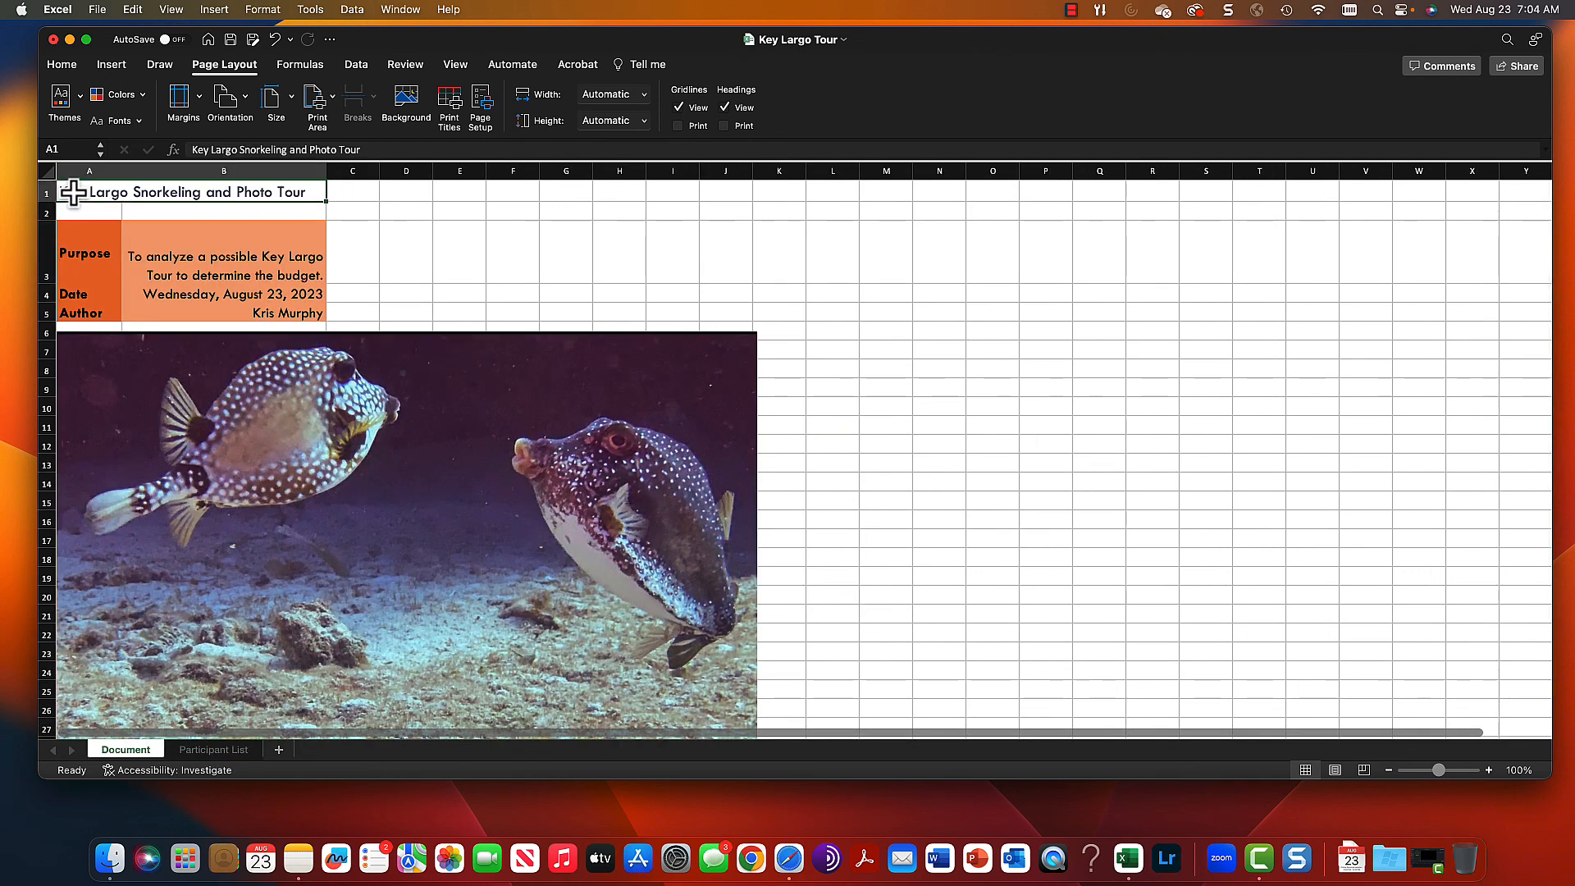
left_click(230, 41)
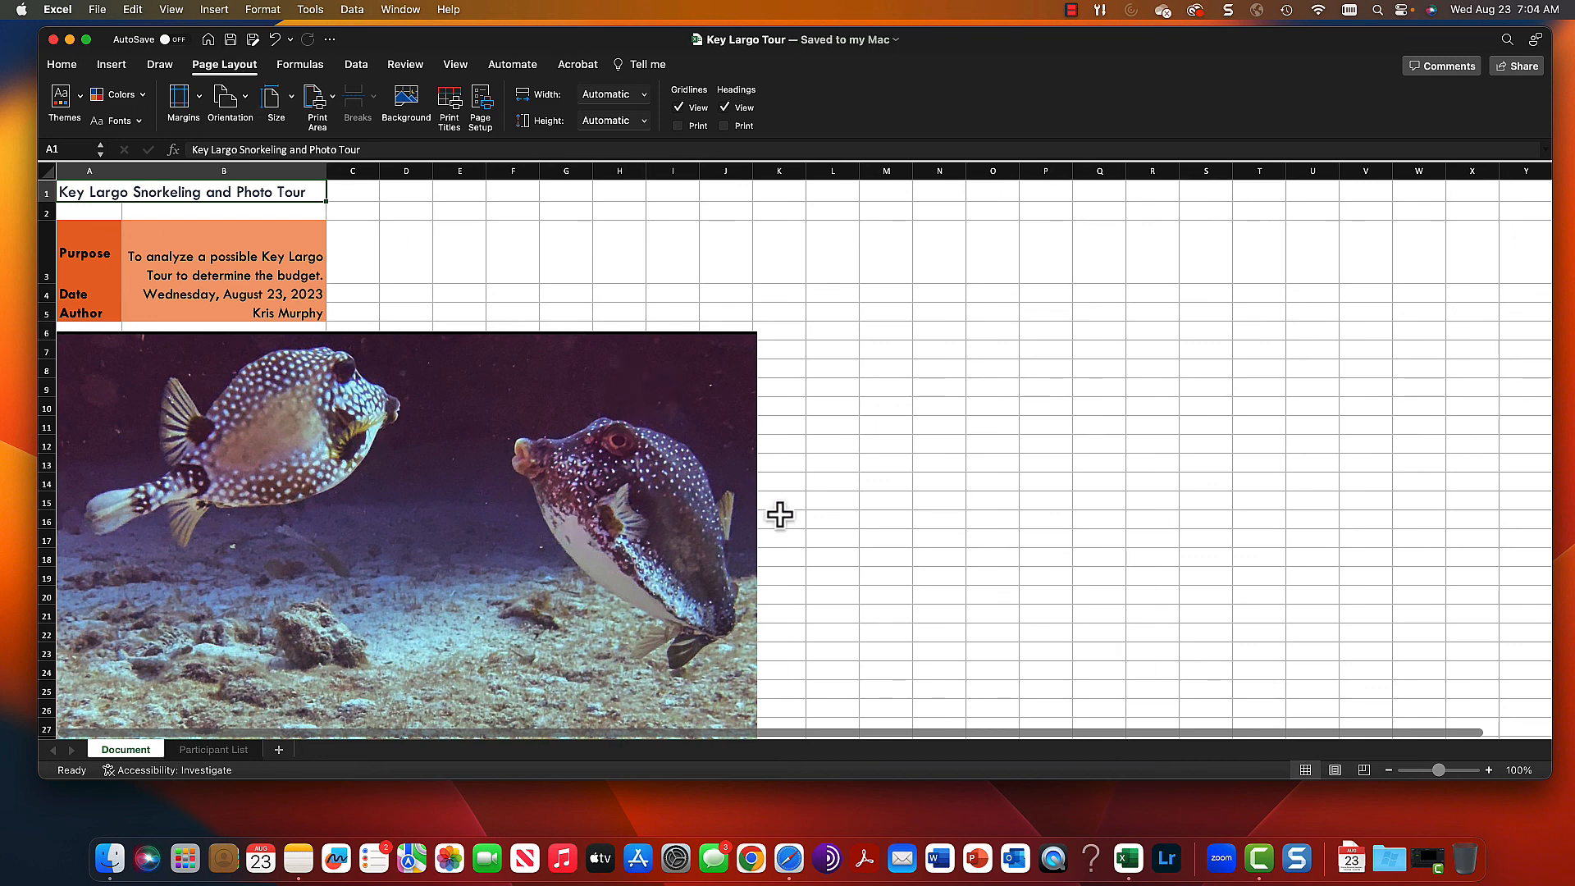